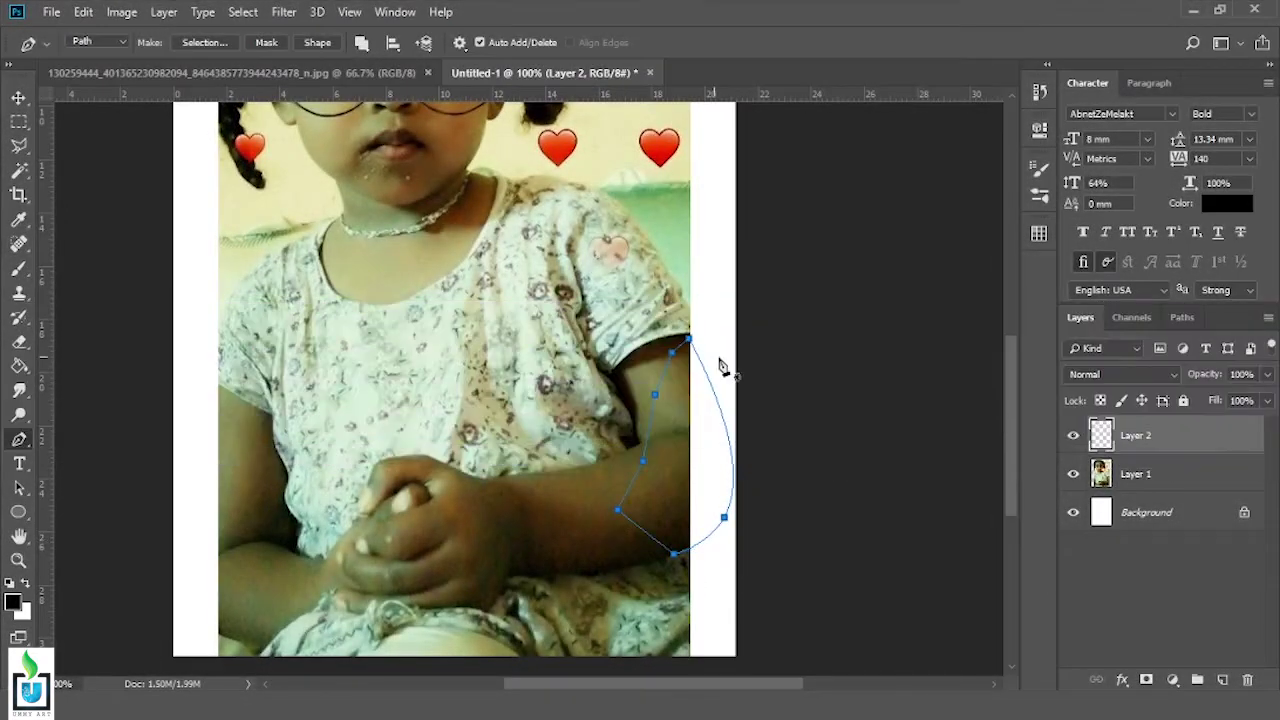
Turn the traced outer-arm path into a selection and fill it black on a new layer
{"action": "right_click", "coordinate": [672, 470]}
{"action": "left_click", "coordinate": [749, 176]}
{"action": "key", "text": "g"}
{"action": "left_click", "coordinate": [700, 450]}
{"action": "left_click", "coordinate": [1073, 435]}
{"action": "left_click", "coordinate": [1150, 474]}
{"action": "key", "text": "p"}
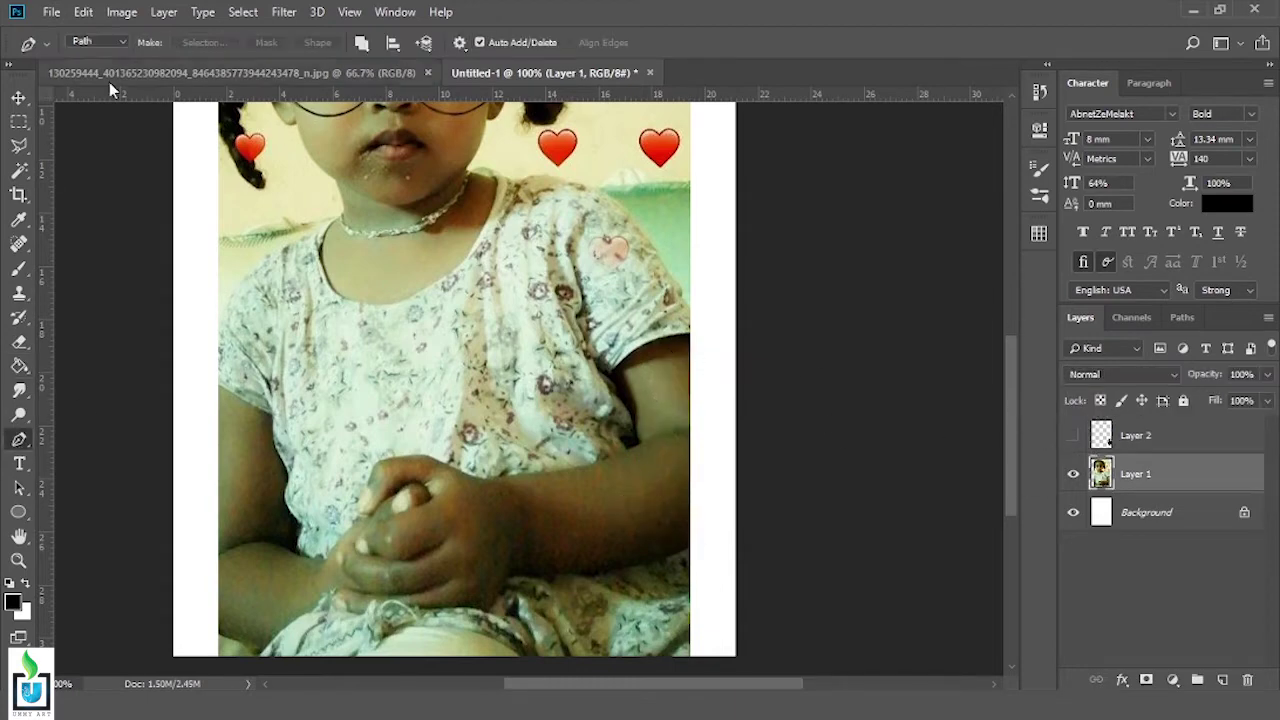
Fill the left-arm path with black on another new layer
{"action": "scroll", "coordinate": [300, 300], "scroll_direction": "down", "scroll_amount": 1}
{"action": "scroll", "coordinate": [266, 335], "scroll_direction": "left", "scroll_amount": 1}
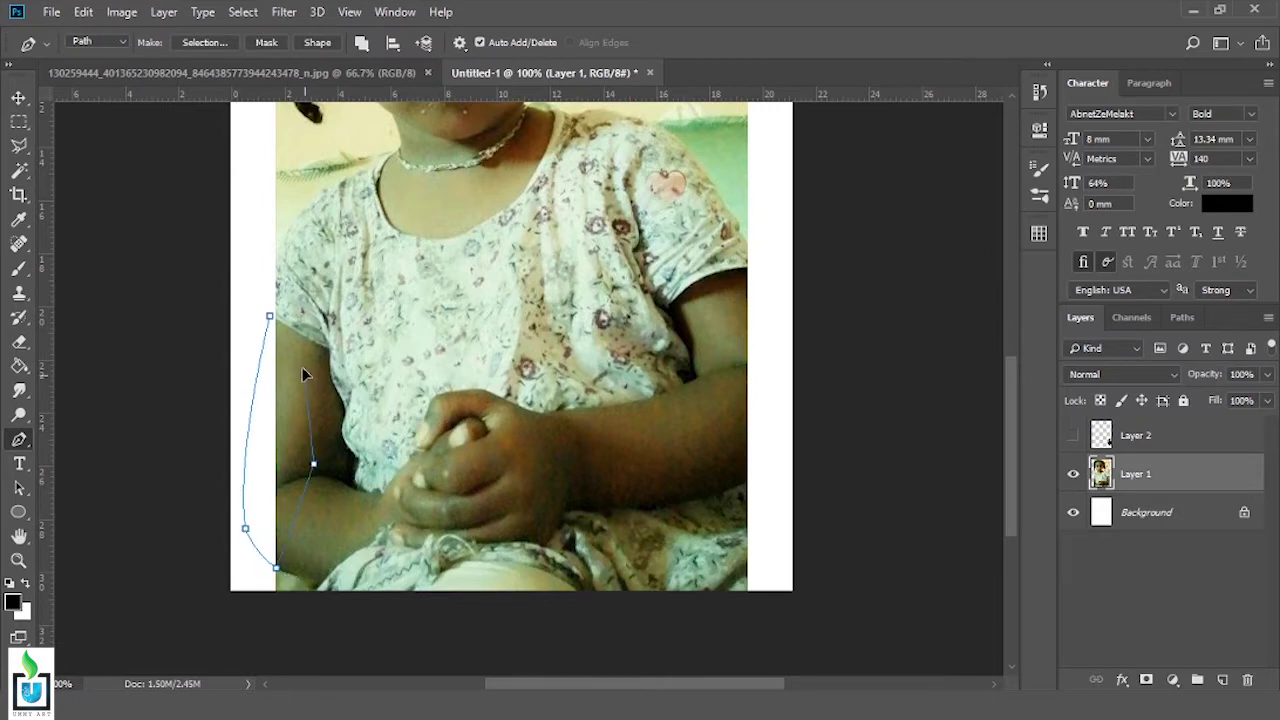
{"action": "scroll", "coordinate": [290, 330], "scroll_direction": "up", "scroll_amount": 1}
{"action": "scroll", "coordinate": [298, 315], "scroll_direction": "left", "scroll_amount": 1}
{"action": "right_click", "coordinate": [276, 393]}
{"action": "left_click", "coordinate": [343, 94]}
{"action": "key", "text": "Return"}
{"action": "key", "text": "ctrl+shift+alt+n"}
{"action": "key", "text": "alt+BackSpace"}
{"action": "key", "text": "v"}
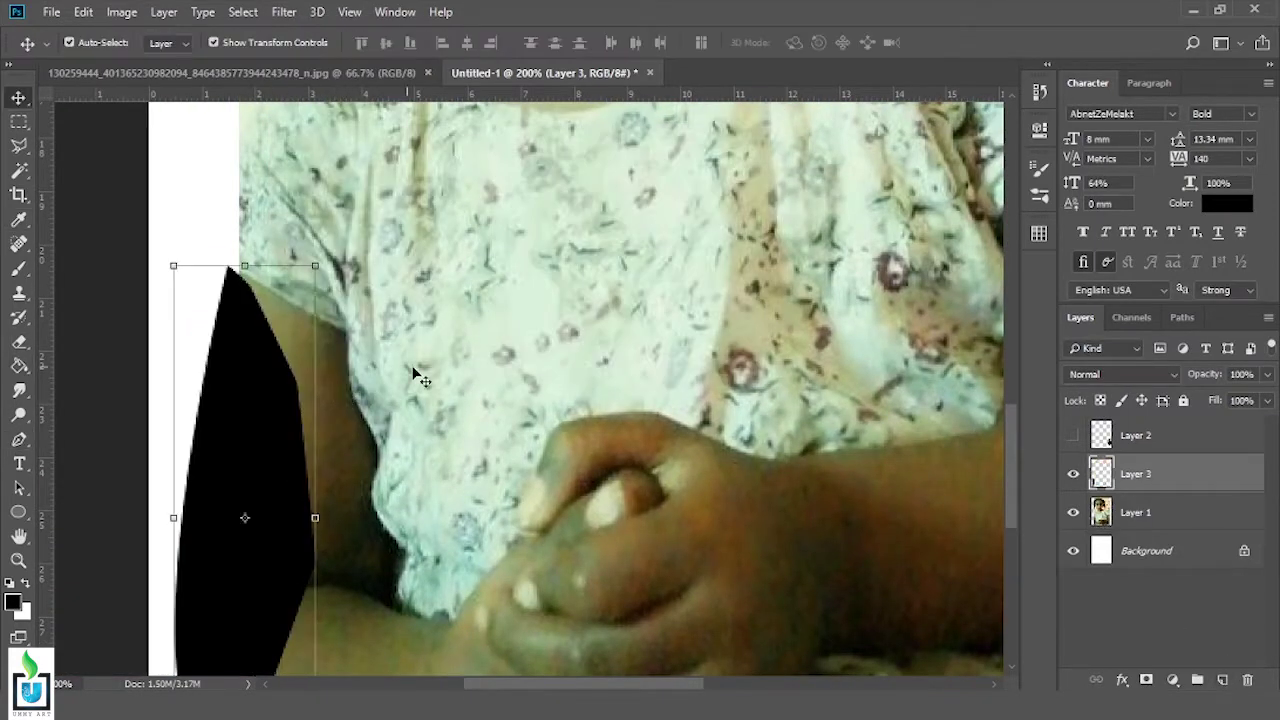
Warp the photo Layer 1, commit the warp, then select Layer 3
{"action": "left_click", "coordinate": [1140, 512]}
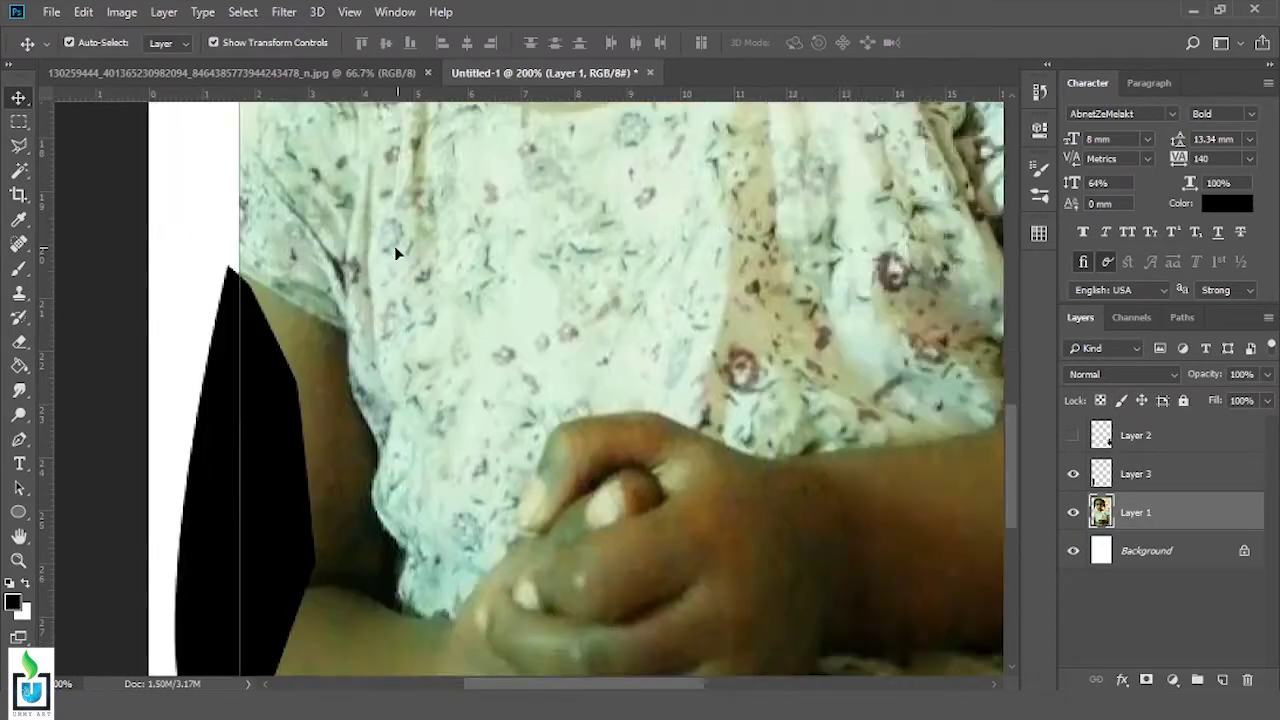
{"action": "scroll", "coordinate": [395, 253], "scroll_direction": "up", "scroll_amount": 3}
{"action": "key", "text": "ctrl+t"}
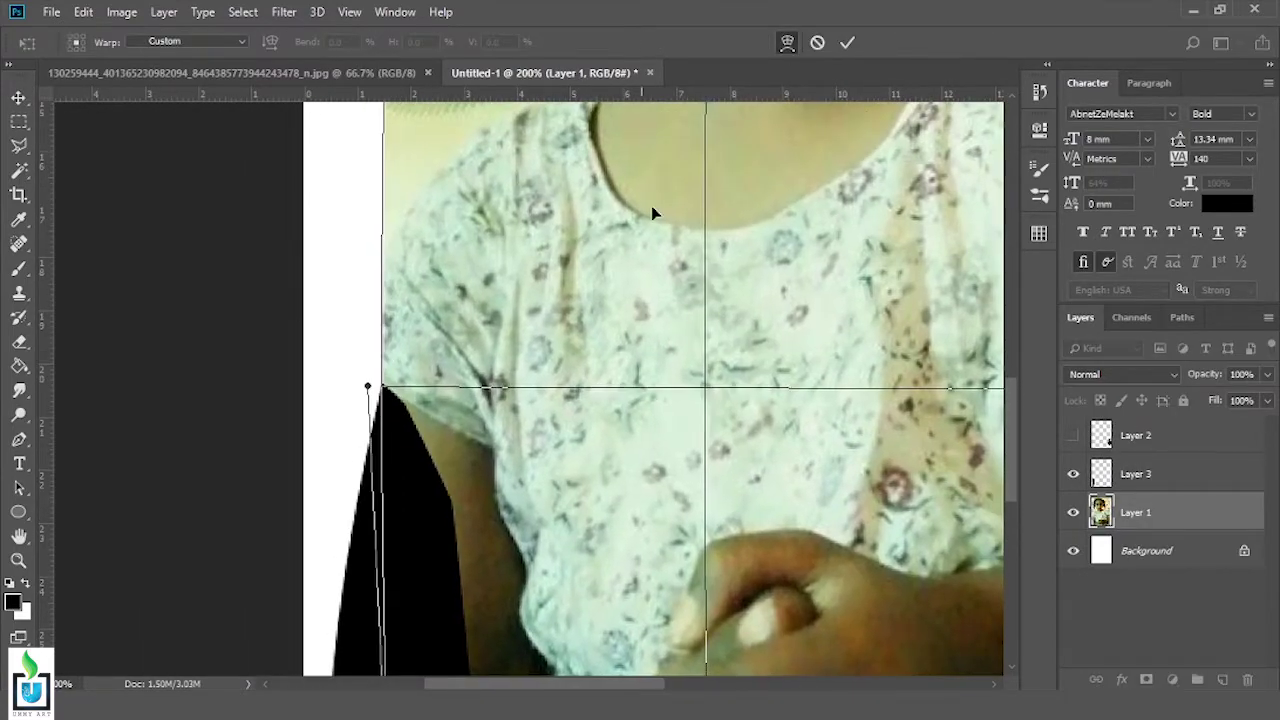
{"action": "key", "text": "ctrl+minus"}
{"action": "key", "text": "ctrl+minus"}
{"action": "left_click", "coordinate": [848, 52]}
{"action": "left_click", "coordinate": [1039, 92]}
{"action": "left_click", "coordinate": [903, 309]}
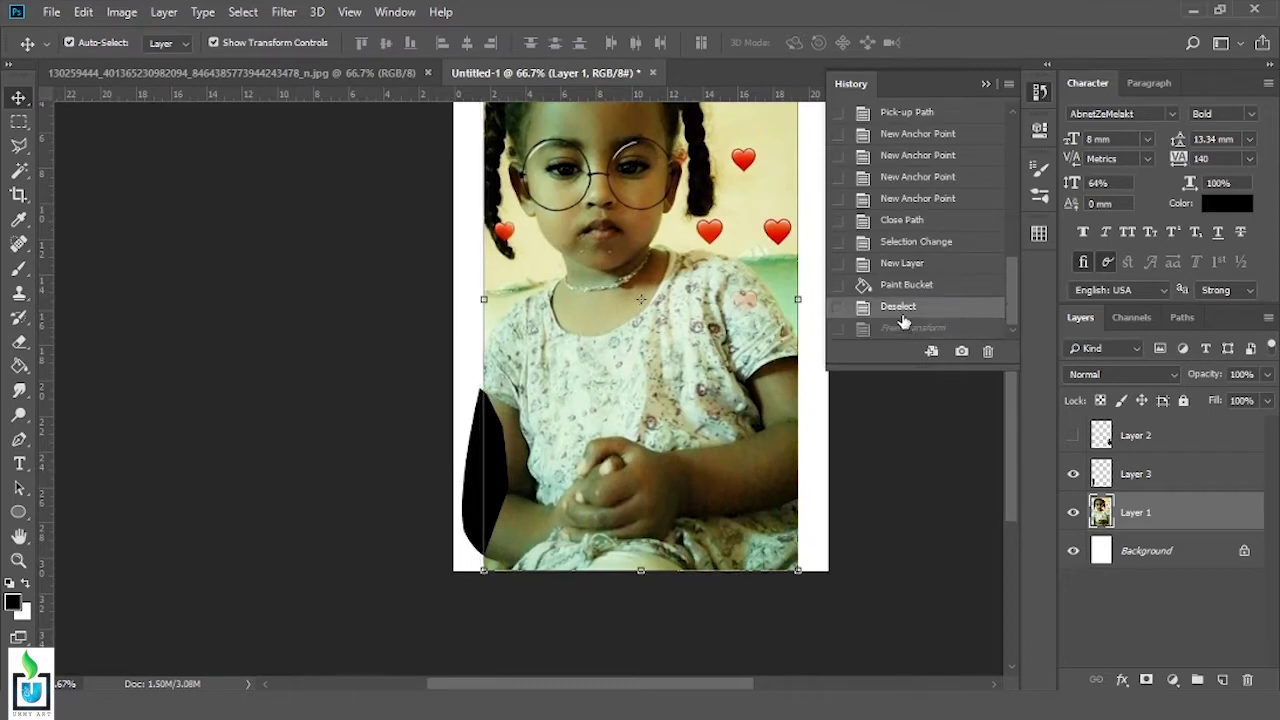
{"action": "left_click", "coordinate": [485, 471]}
Fill the Layer 3 shape with a skin tone, tilt it about -2.77° and nudge it right
{"action": "left_click", "coordinate": [1039, 233]}
{"action": "left_click", "coordinate": [563, 449]}
{"action": "key", "text": "alt+shift+BackSpace"}
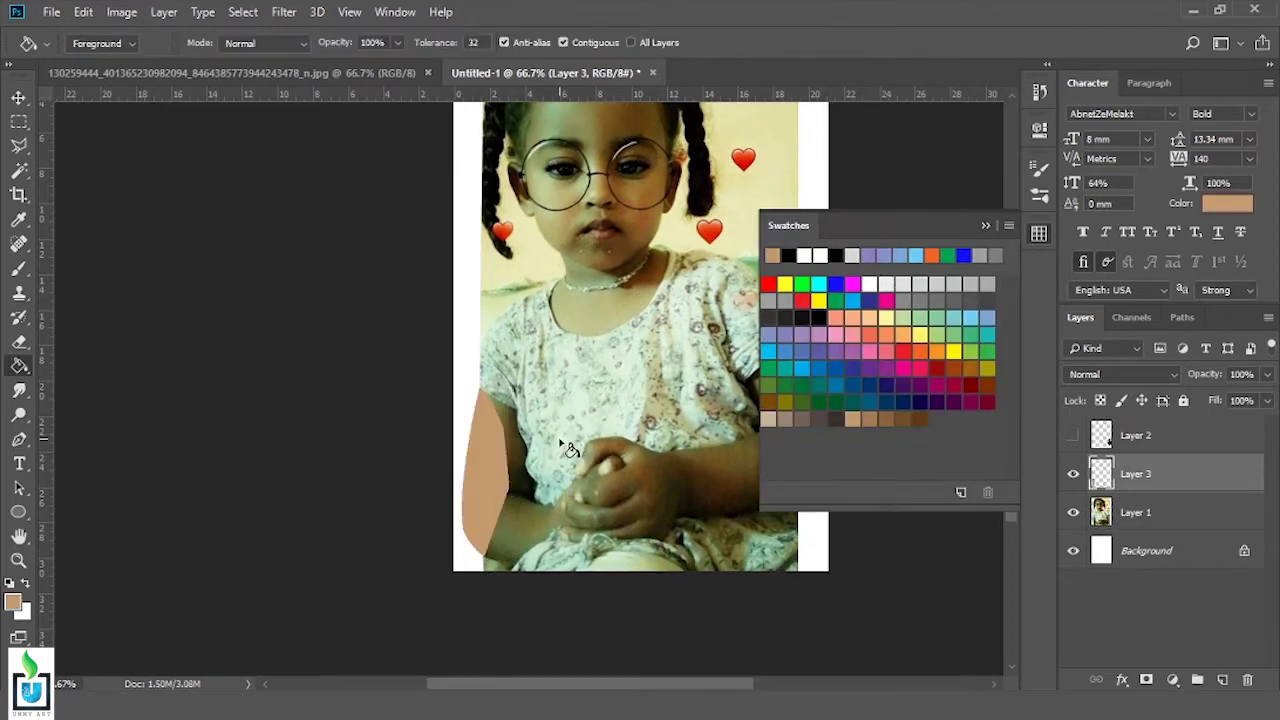
{"action": "key", "text": "ctrl+1"}
{"action": "key", "text": "ctrl+t"}
{"action": "left_click_drag", "start_coordinate": [545, 650], "coordinate": [565, 628]}
{"action": "key", "text": "Right"}
{"action": "key", "text": "Right"}
{"action": "key", "text": "Right"}
{"action": "key", "text": "Return"}
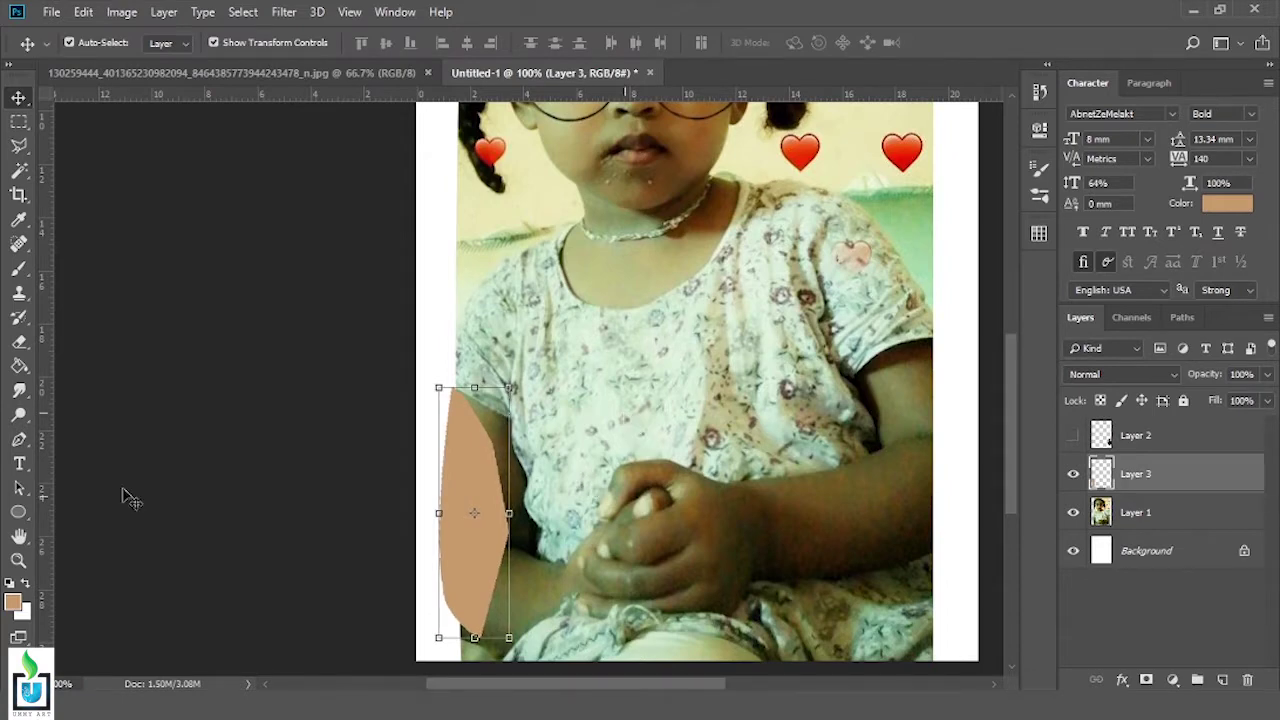
Hide Layer 3 and return to the photo Layer 1 at 200% zoom
{"action": "scroll", "coordinate": [624, 421], "scroll_direction": "down", "scroll_amount": 3}
{"action": "left_click", "coordinate": [1072, 477]}
{"action": "left_click_drag", "start_coordinate": [1013, 380], "coordinate": [1012, 401]}
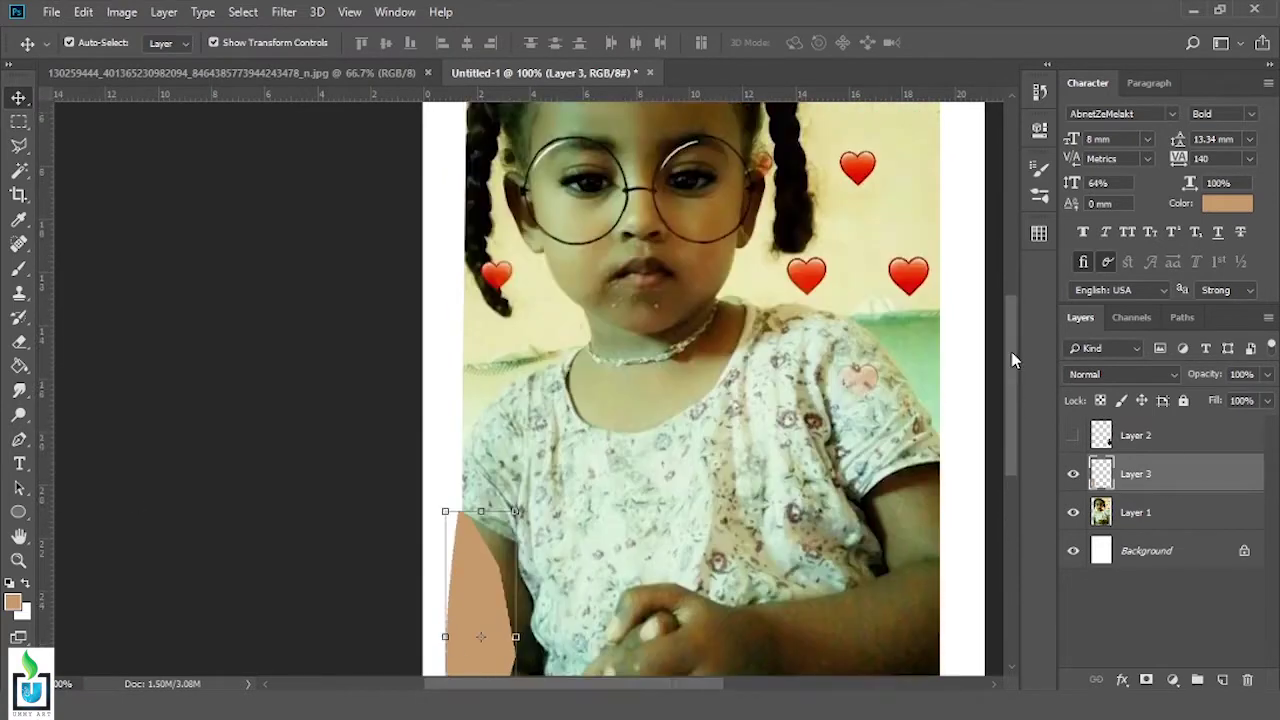
{"action": "left_click", "coordinate": [1190, 510]}
{"action": "key", "text": "ctrl+plus"}
{"action": "key", "text": "p"}
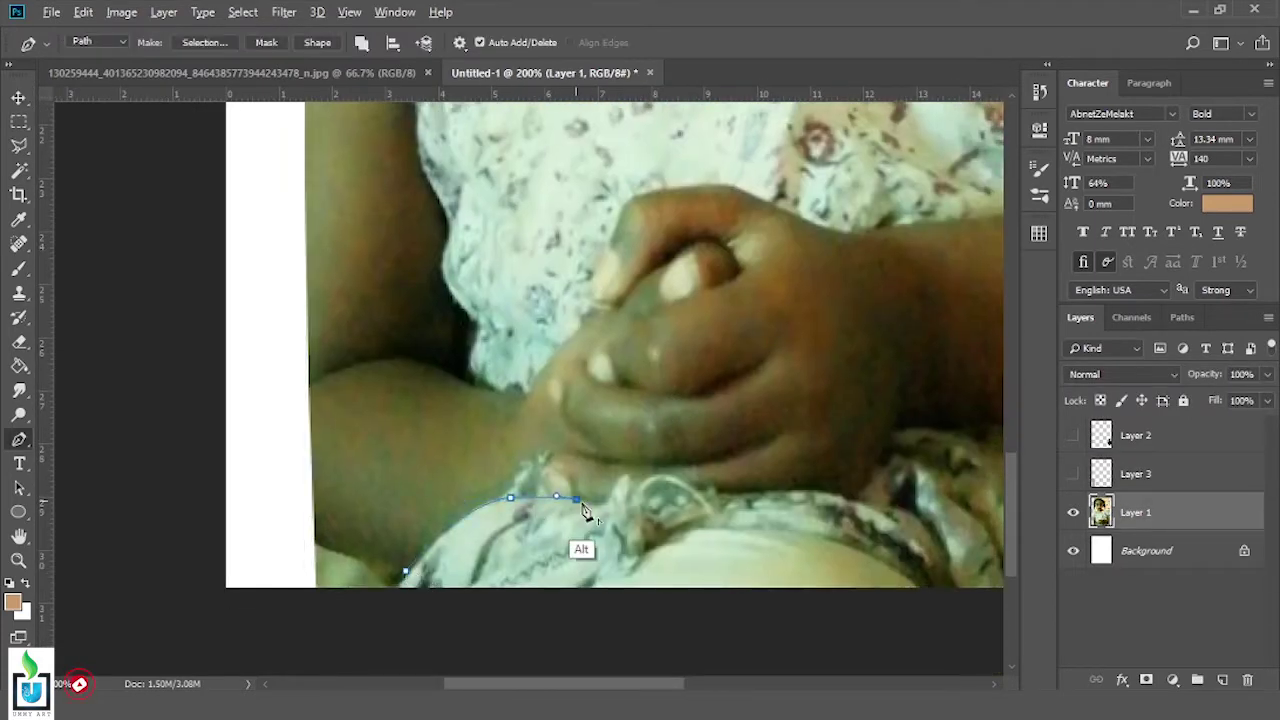
Trace anchors along the lap below the hands and up the right arm's outer edge
{"action": "left_click", "coordinate": [855, 496]}
{"action": "left_click_drag", "start_coordinate": [884, 495], "coordinate": [677, 521]}
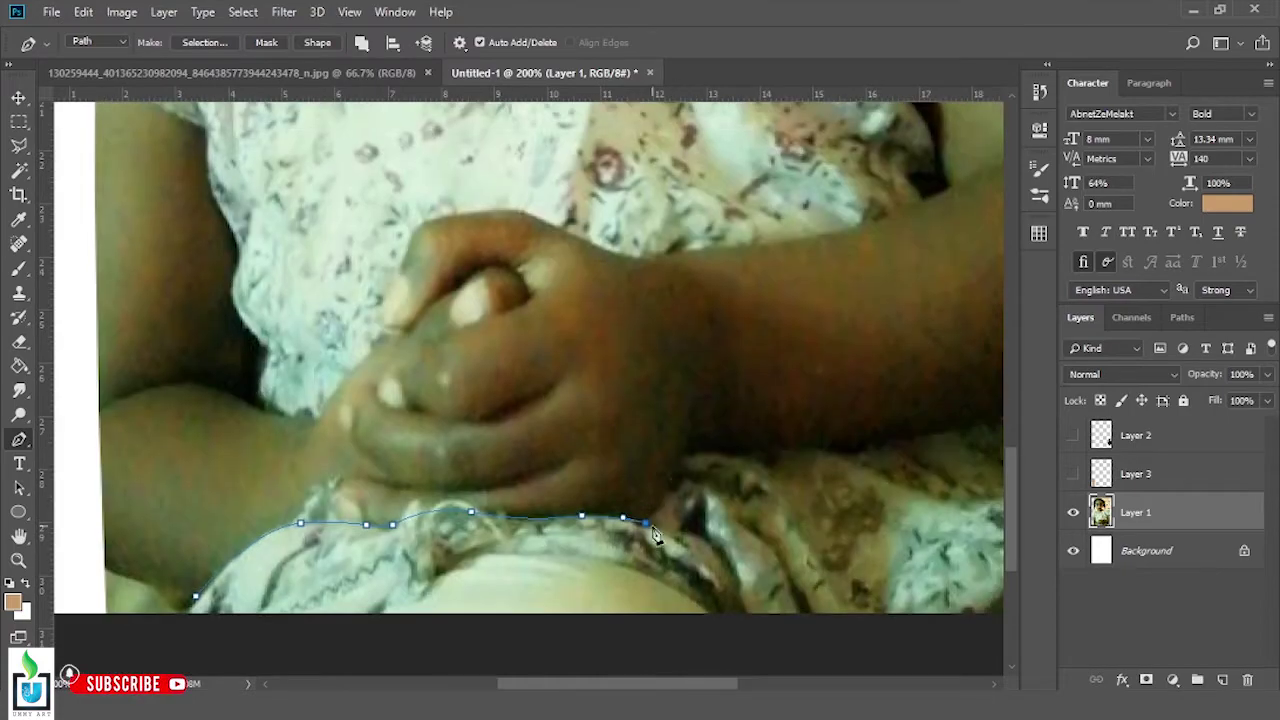
{"action": "left_click", "coordinate": [821, 453]}
{"action": "left_click_drag", "start_coordinate": [922, 449], "coordinate": [675, 512]}
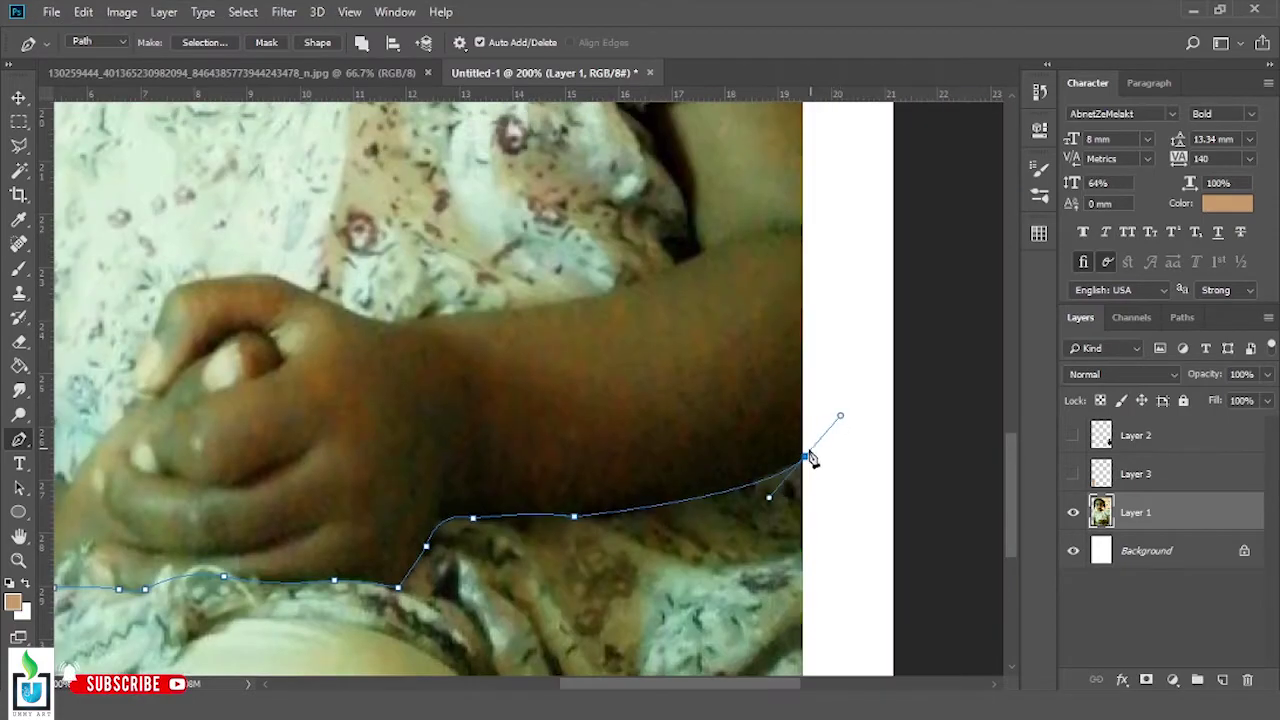
{"action": "left_click_drag", "start_coordinate": [812, 458], "coordinate": [786, 471]}
{"action": "left_click_drag", "start_coordinate": [729, 385], "coordinate": [766, 466]}
{"action": "mouse_move", "coordinate": [751, 420]}
{"action": "left_mouse_down"}
{"action": "mouse_move", "coordinate": [697, 283]}
{"action": "mouse_move", "coordinate": [728, 360]}
{"action": "left_mouse_up"}
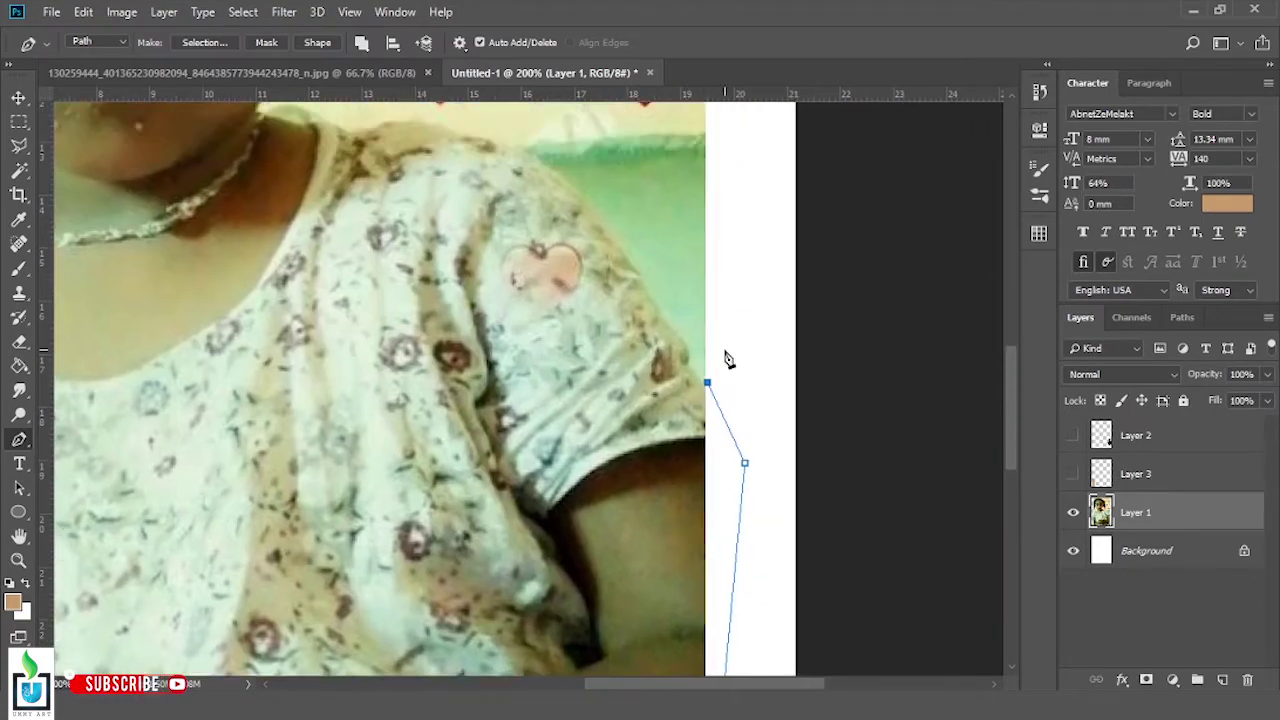
Continue the path over the shoulder, base of the neck and around the ear
{"action": "key", "text": "ctrl+plus"}
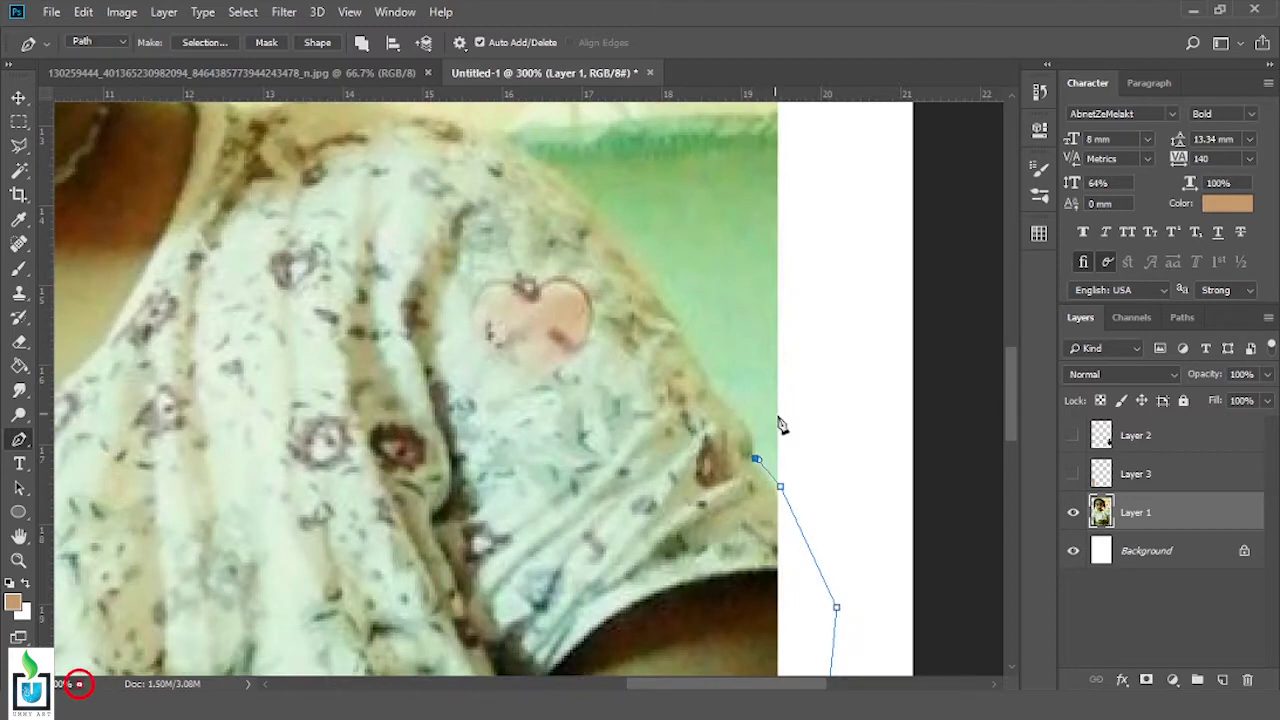
{"action": "left_click_drag", "start_coordinate": [781, 425], "coordinate": [871, 529]}
{"action": "mouse_move", "coordinate": [466, 203]}
{"action": "left_mouse_down"}
{"action": "mouse_move", "coordinate": [220, 163]}
{"action": "mouse_move", "coordinate": [598, 304]}
{"action": "left_mouse_up"}
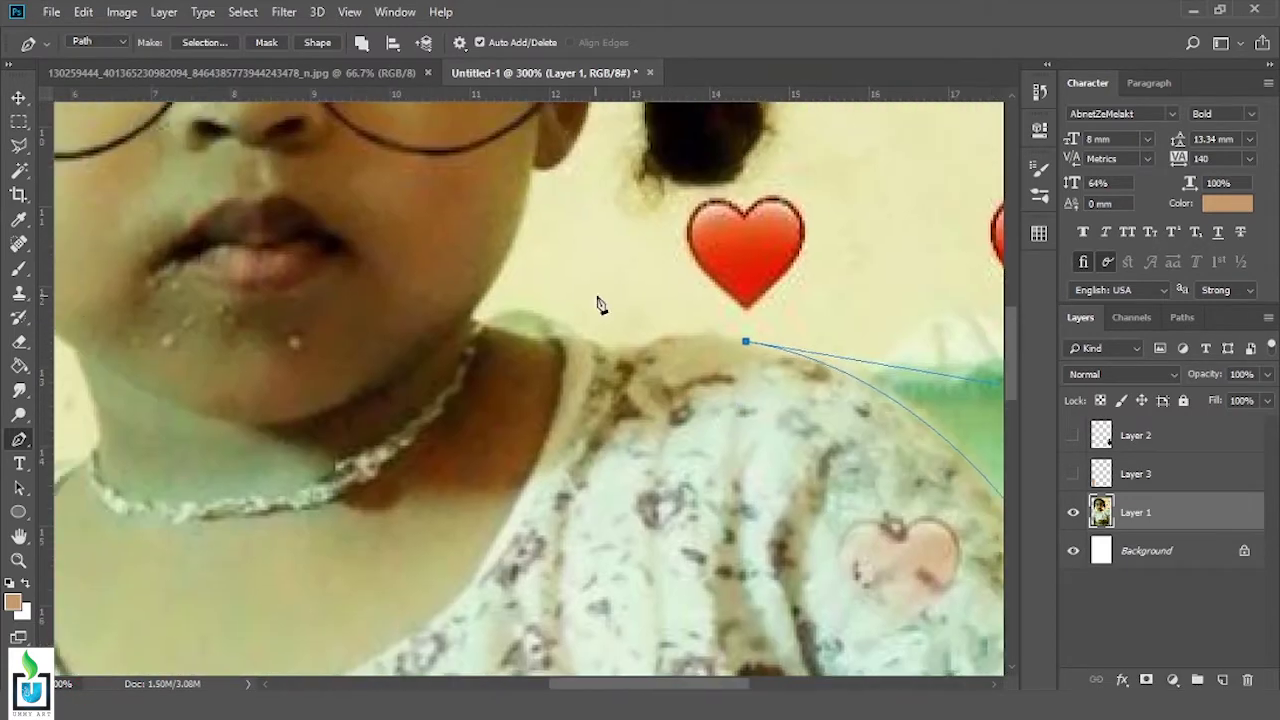
{"action": "key", "text": "ctrl+plus"}
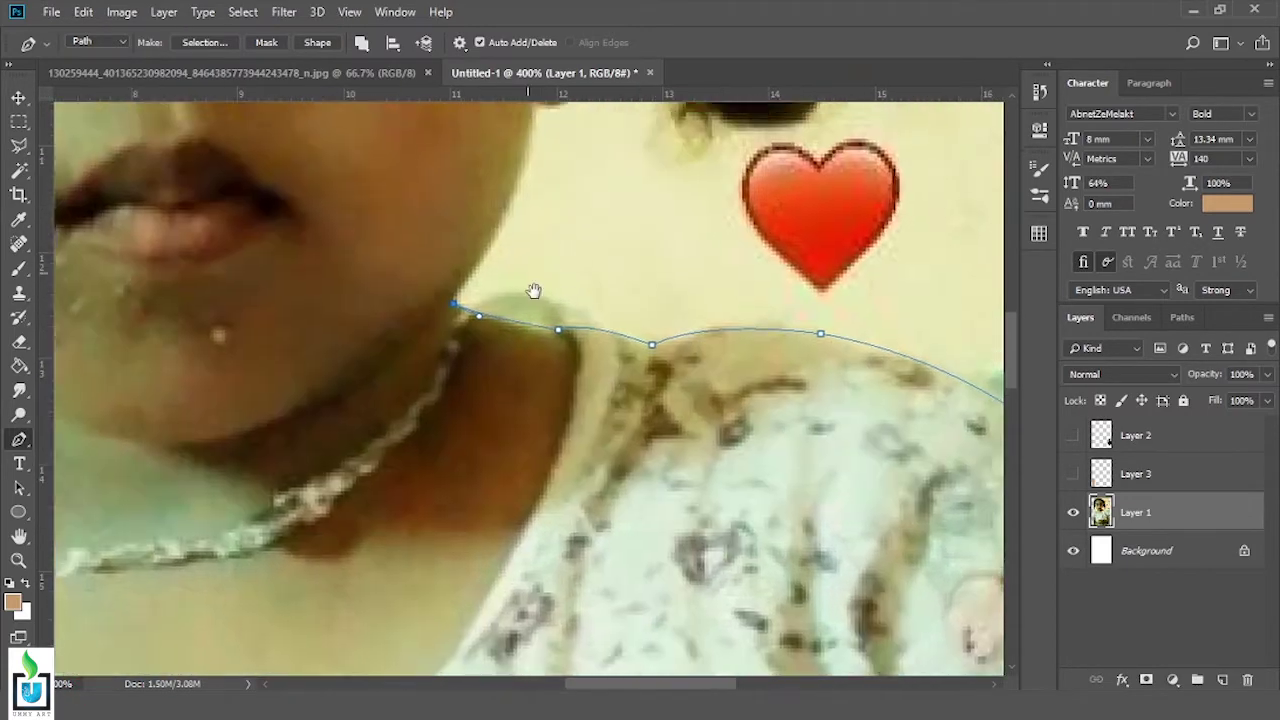
{"action": "scroll", "coordinate": [521, 340], "scroll_direction": "up", "scroll_amount": 3}
{"action": "left_click_drag", "start_coordinate": [536, 375], "coordinate": [521, 340]}
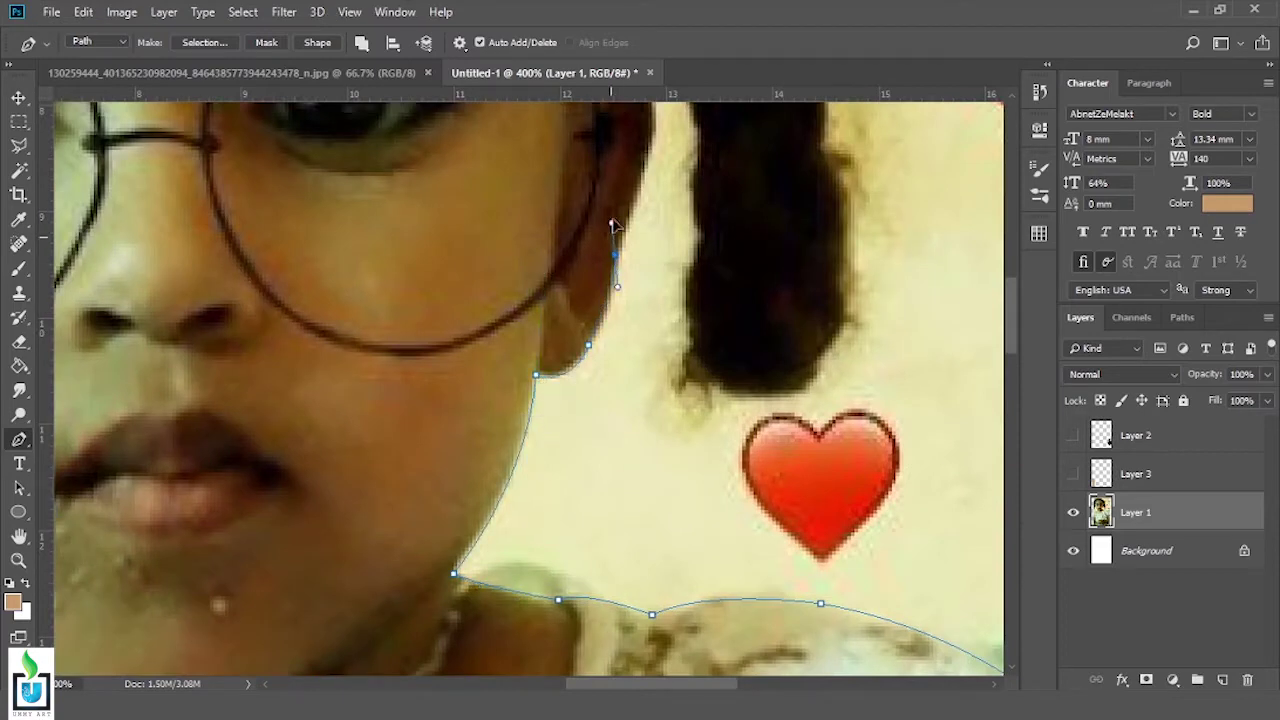
{"action": "left_click_drag", "start_coordinate": [641, 265], "coordinate": [561, 570]}
{"action": "left_click_drag", "start_coordinate": [563, 483], "coordinate": [569, 447]}
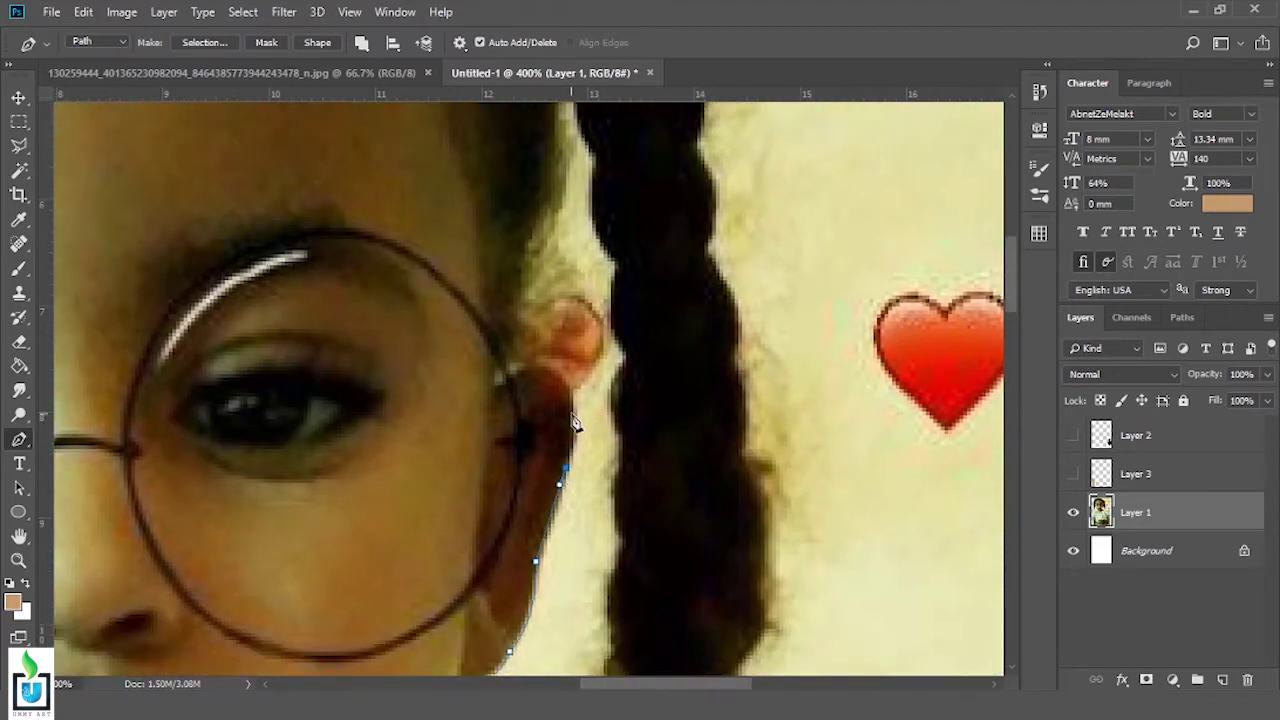
{"action": "left_click_drag", "start_coordinate": [594, 367], "coordinate": [618, 523]}
{"action": "left_click_drag", "start_coordinate": [541, 456], "coordinate": [548, 432]}
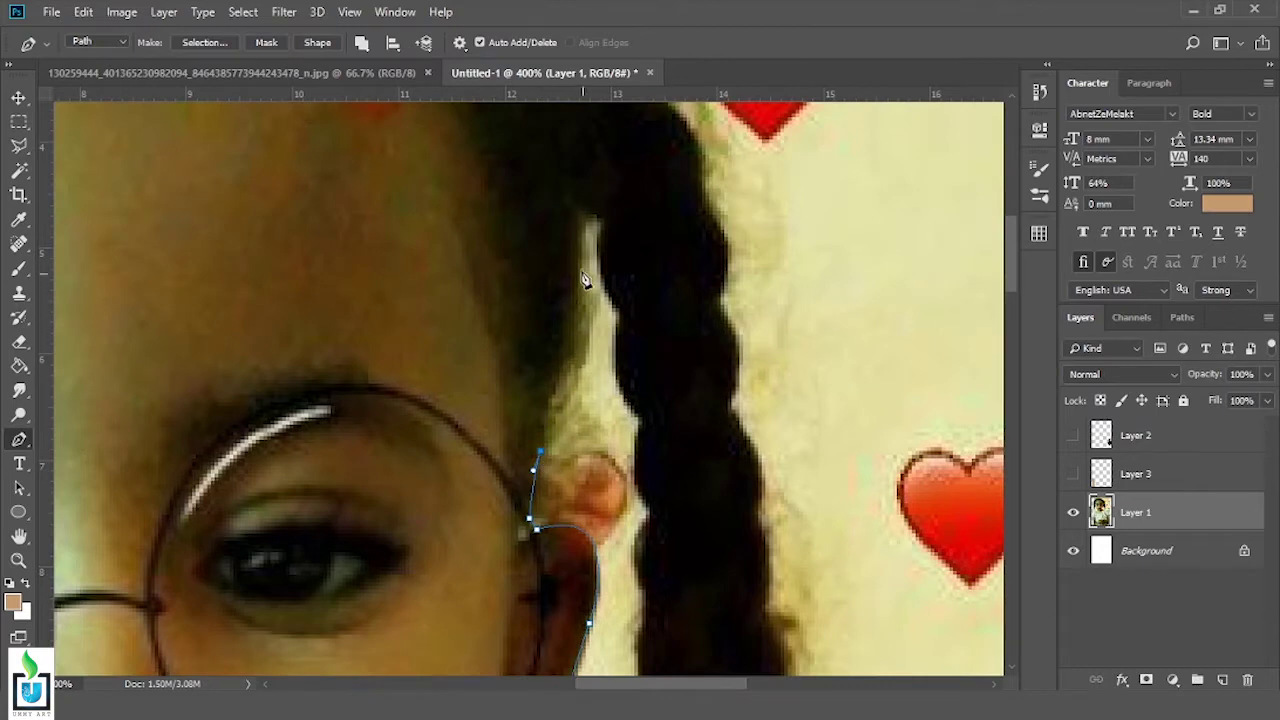
Curve the path along the right braid up toward the top of the head
{"action": "left_click_drag", "start_coordinate": [672, 449], "coordinate": [618, 271]}
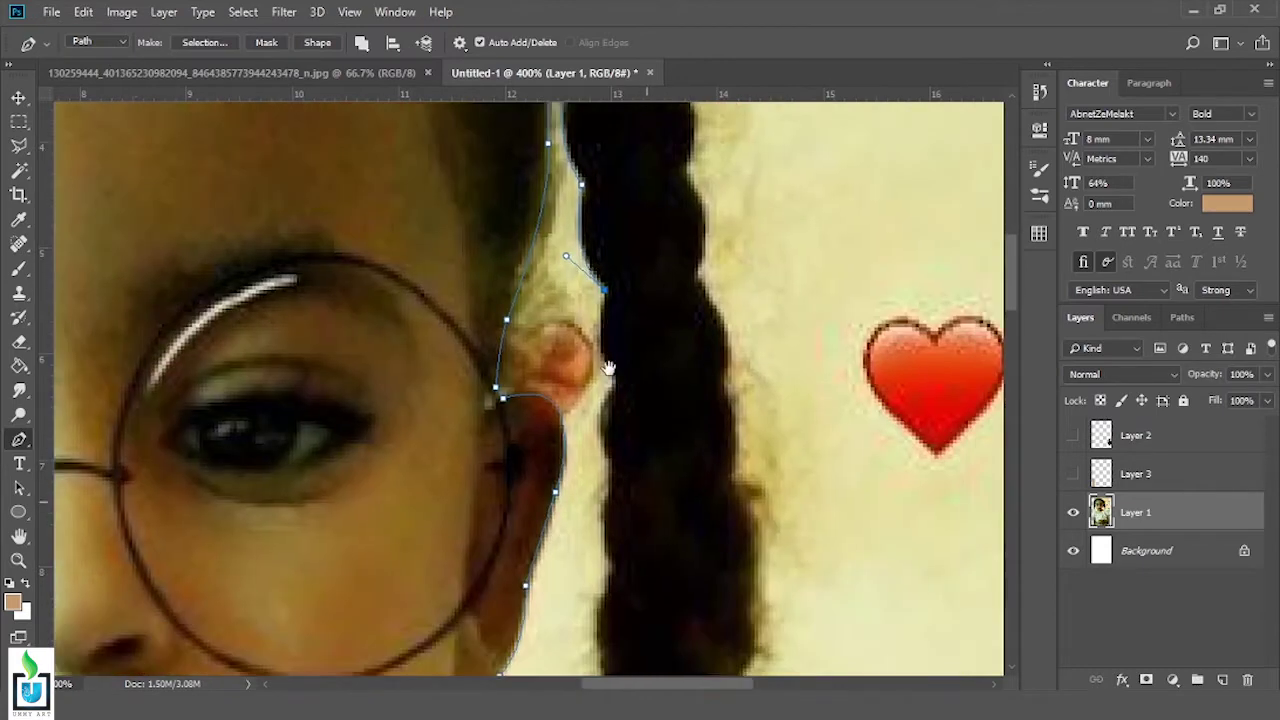
{"action": "left_click_drag", "start_coordinate": [594, 337], "coordinate": [623, 373]}
{"action": "left_click_drag", "start_coordinate": [628, 459], "coordinate": [643, 364]}
{"action": "left_click", "coordinate": [610, 421]}
{"action": "left_click_drag", "start_coordinate": [637, 578], "coordinate": [725, 650]}
{"action": "left_click_drag", "start_coordinate": [728, 343], "coordinate": [703, 436]}
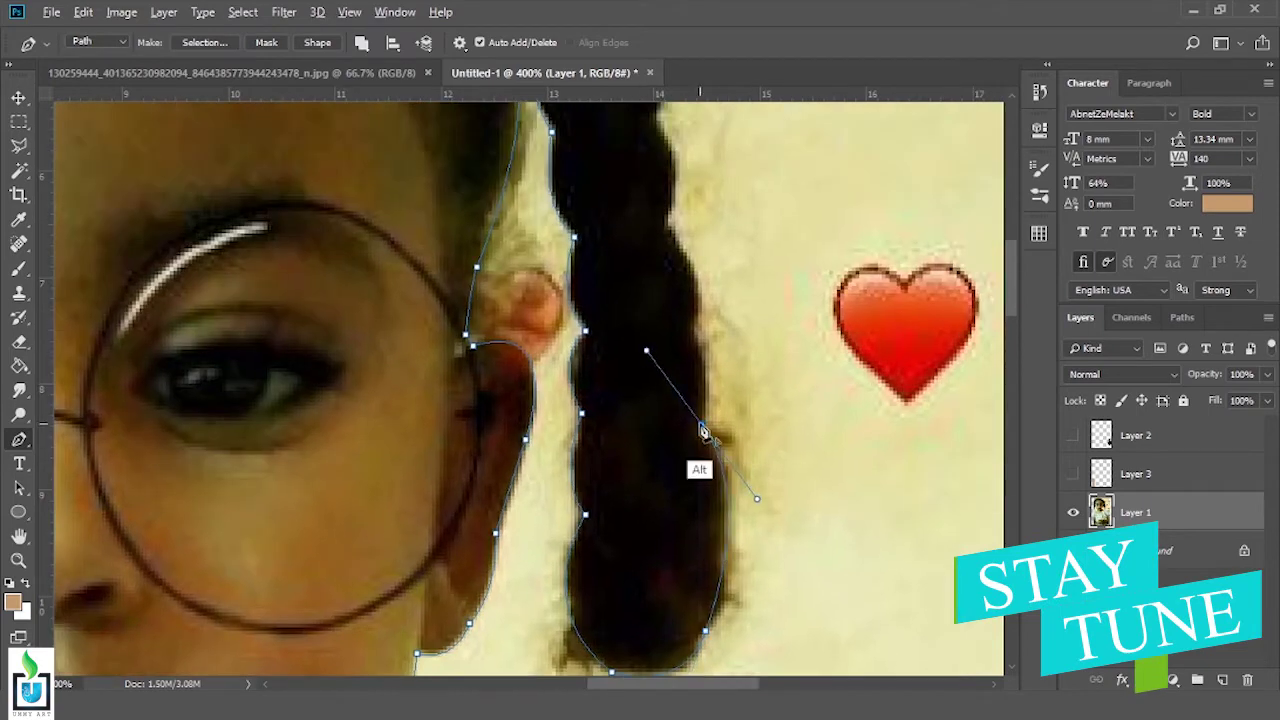
{"action": "left_click_drag", "start_coordinate": [705, 325], "coordinate": [702, 435]}
{"action": "left_click_drag", "start_coordinate": [688, 437], "coordinate": [655, 410]}
{"action": "left_click_drag", "start_coordinate": [619, 289], "coordinate": [619, 457]}
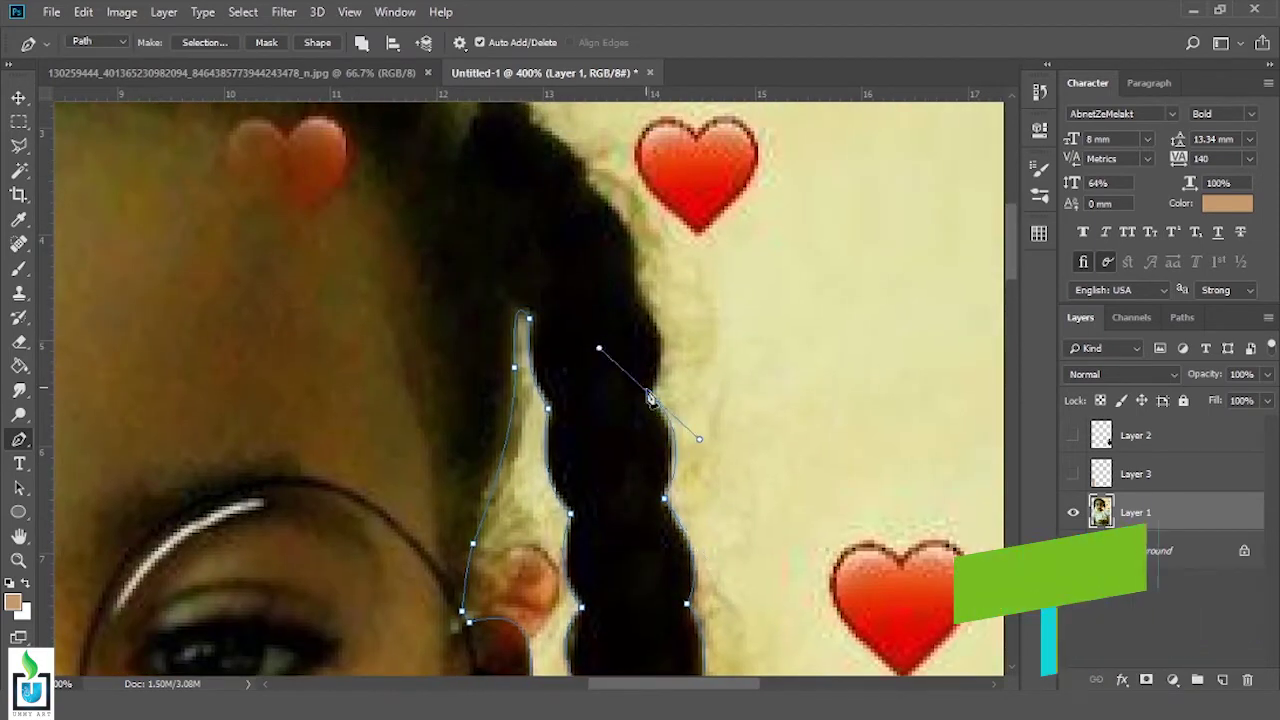
{"action": "left_click_drag", "start_coordinate": [649, 303], "coordinate": [610, 254]}
{"action": "left_click_drag", "start_coordinate": [532, 162], "coordinate": [626, 332]}
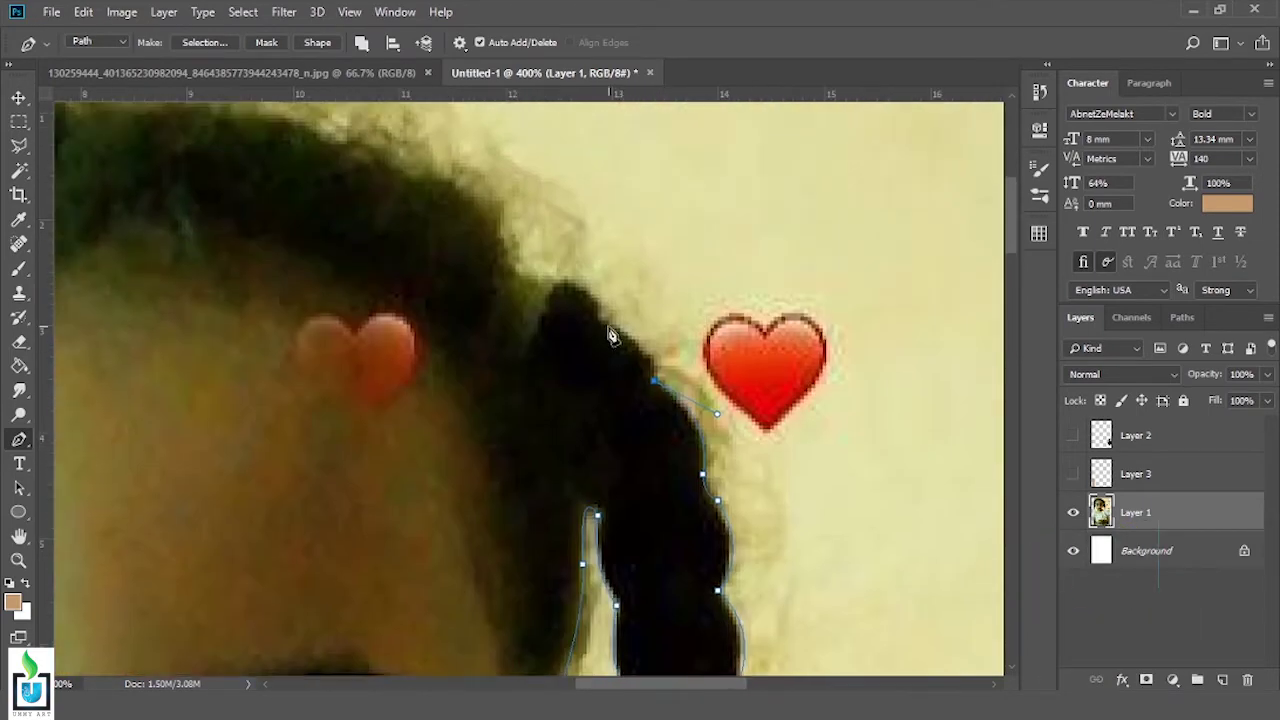
{"action": "key", "text": "ctrl+minus"}
{"action": "key", "text": "ctrl+minus"}
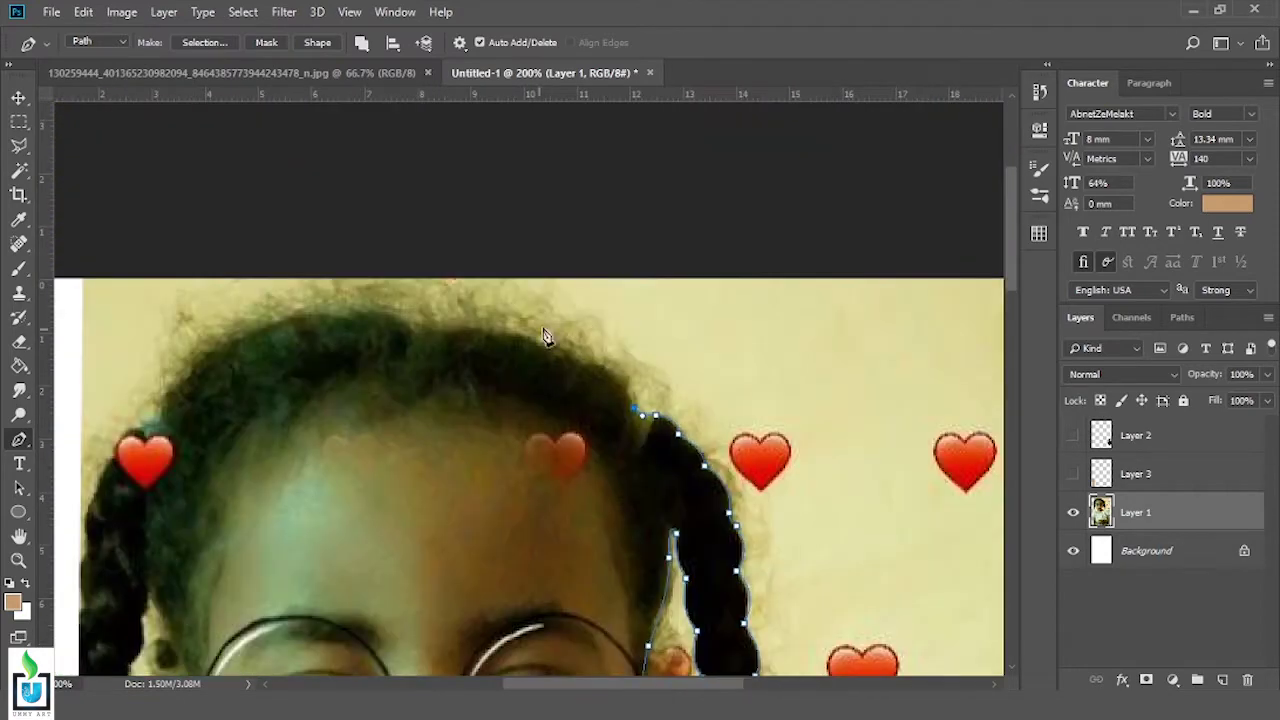
Extend the outline across the top of the head and down the left braid
{"action": "left_click_drag", "start_coordinate": [450, 335], "coordinate": [507, 345]}
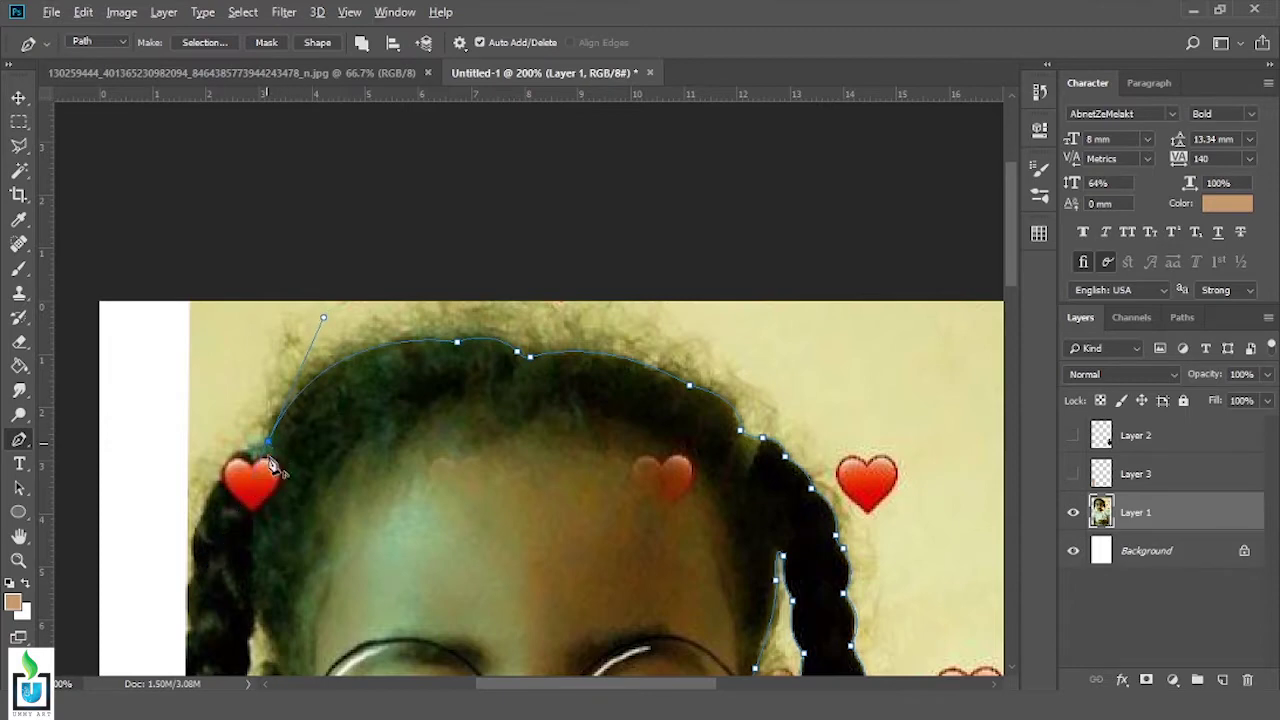
{"action": "left_click_drag", "start_coordinate": [268, 452], "coordinate": [296, 326]}
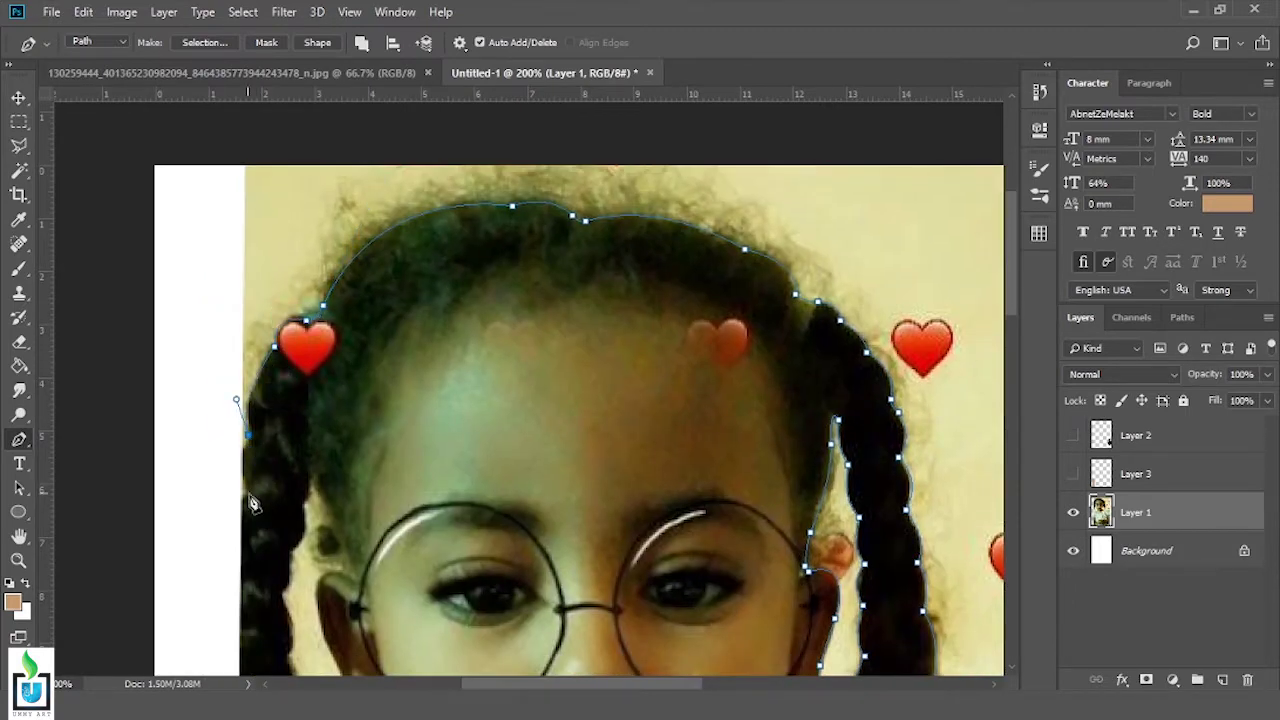
{"action": "left_click_drag", "start_coordinate": [267, 524], "coordinate": [336, 453]}
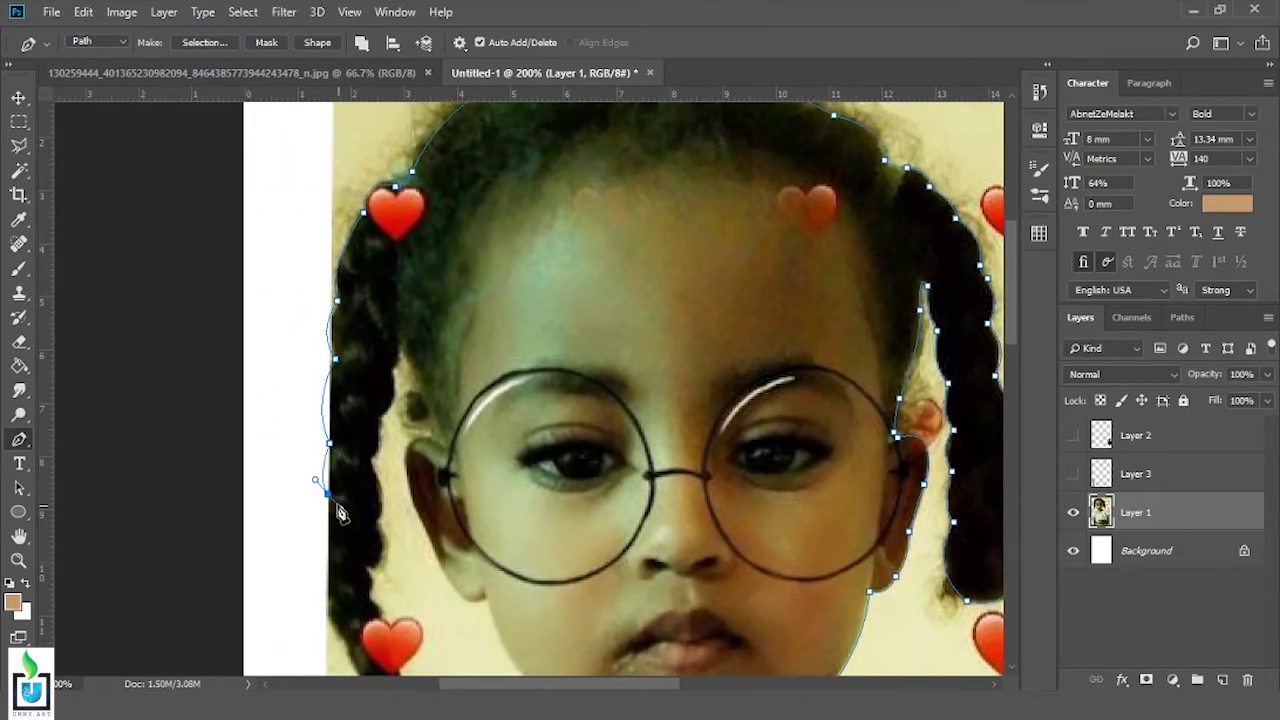
{"action": "left_click_drag", "start_coordinate": [336, 563], "coordinate": [329, 500]}
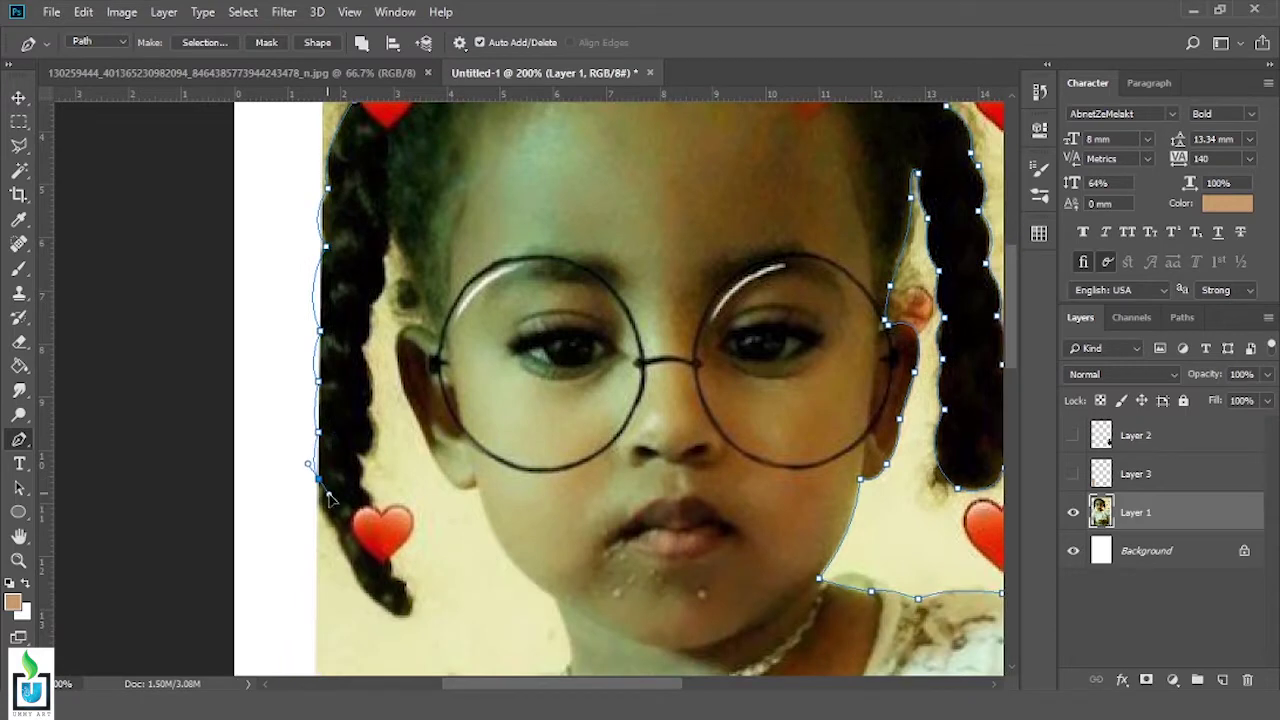
{"action": "left_click_drag", "start_coordinate": [378, 566], "coordinate": [361, 502]}
{"action": "left_click", "coordinate": [371, 547]}
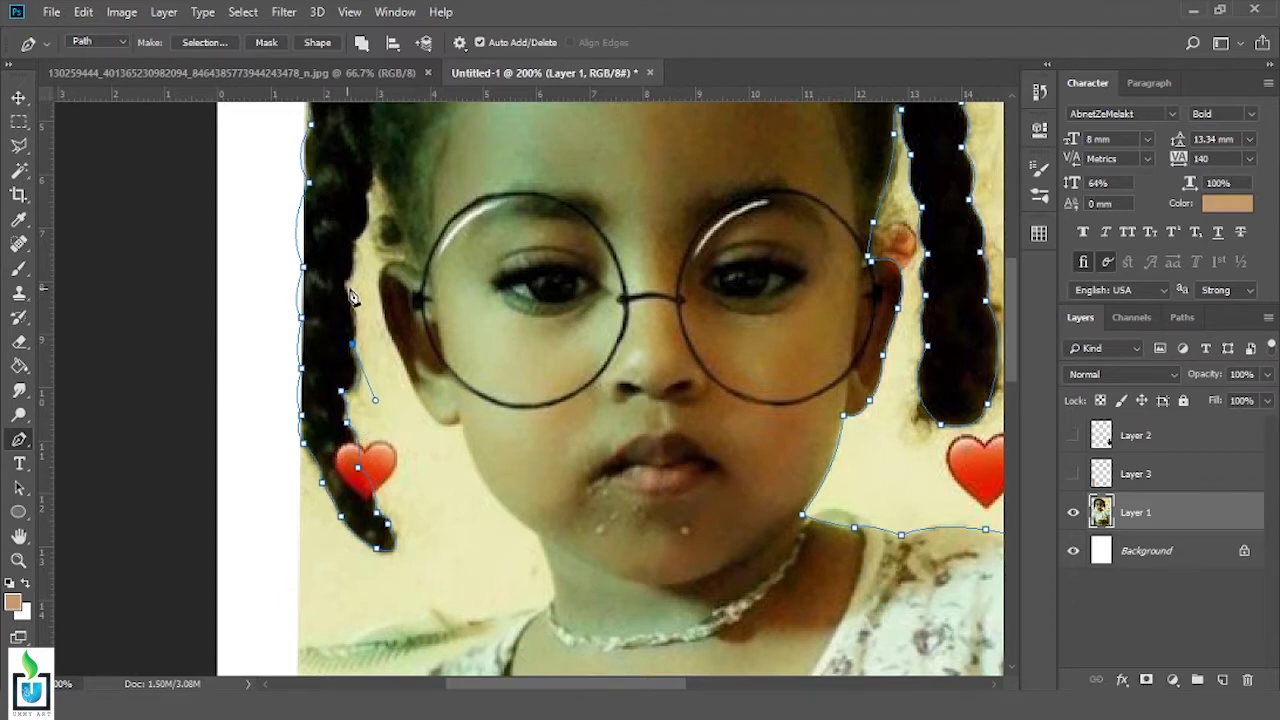
{"action": "scroll", "coordinate": [348, 268], "scroll_direction": "up", "scroll_amount": 3}
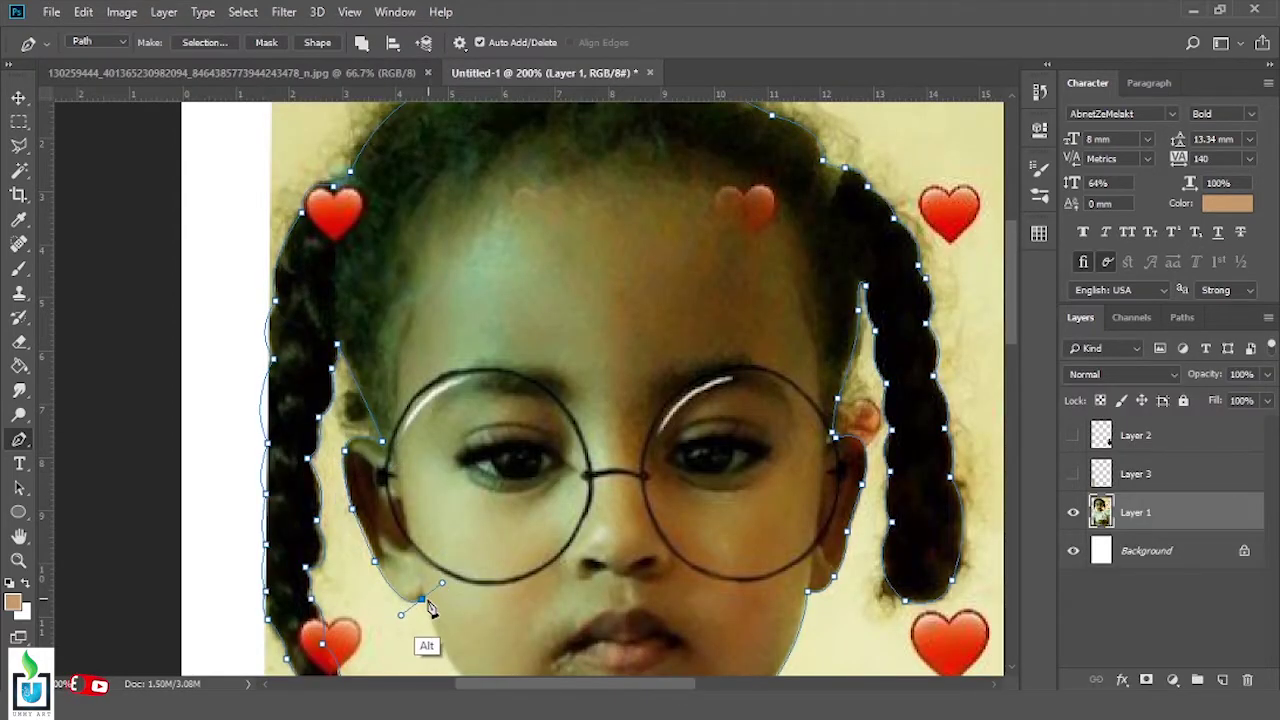
Continue the path down the face and neck toward the shoulder
{"action": "scroll", "coordinate": [438, 588], "scroll_direction": "down", "scroll_amount": 5}
{"action": "left_click", "coordinate": [455, 497]}
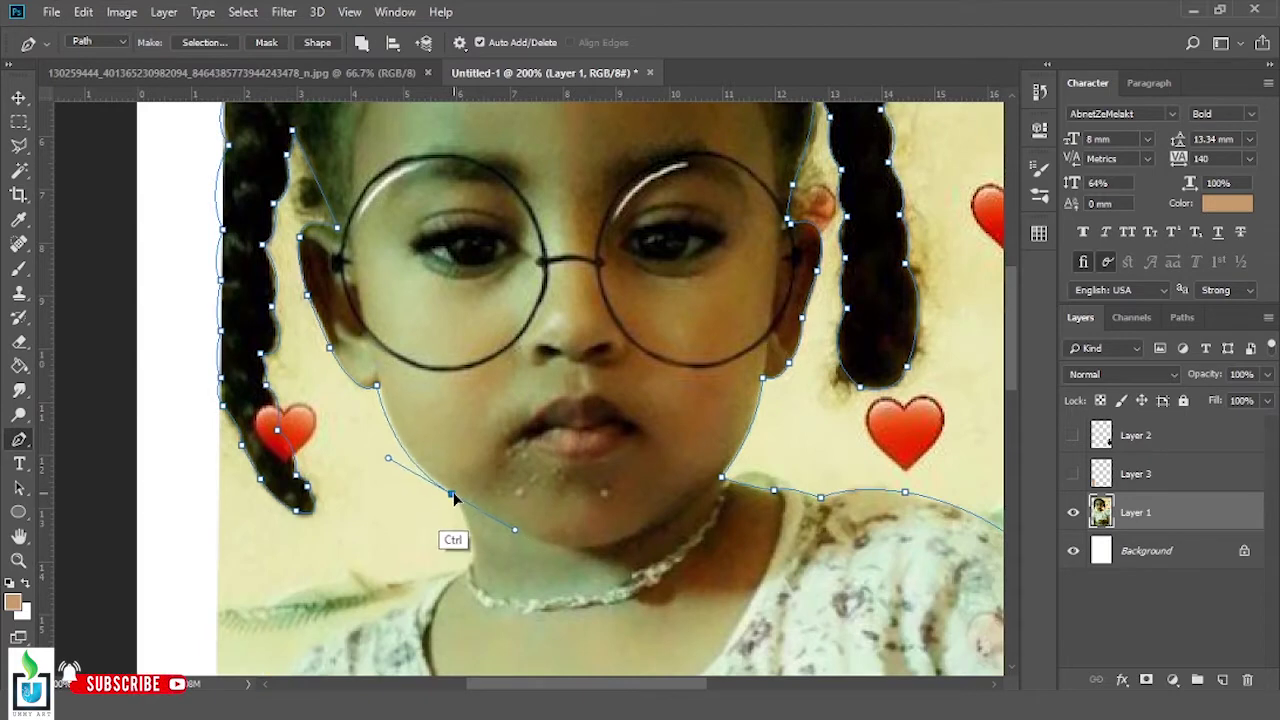
{"action": "left_click", "coordinate": [470, 560]}
{"action": "scroll", "coordinate": [476, 560], "scroll_direction": "down", "scroll_amount": 3}
{"action": "left_click", "coordinate": [482, 425]}
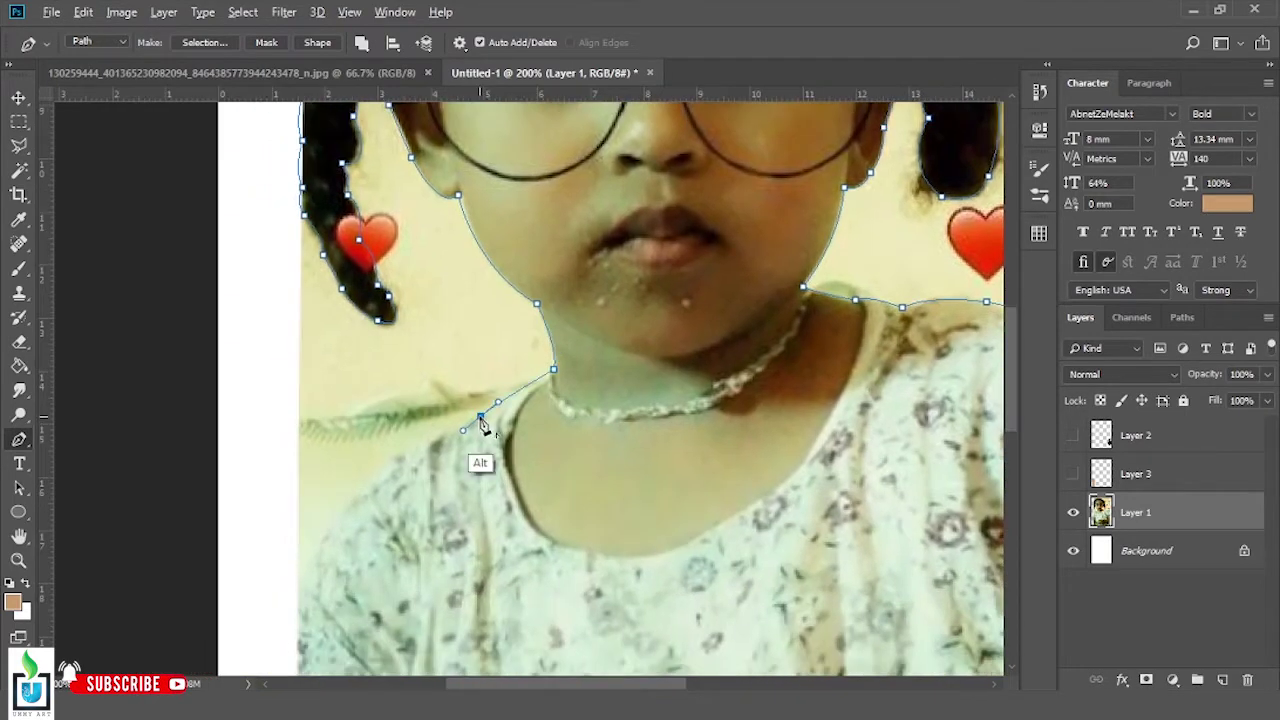
{"action": "scroll", "coordinate": [420, 415], "scroll_direction": "down", "scroll_amount": 3}
{"action": "left_click", "coordinate": [340, 396], "text": "alt"}
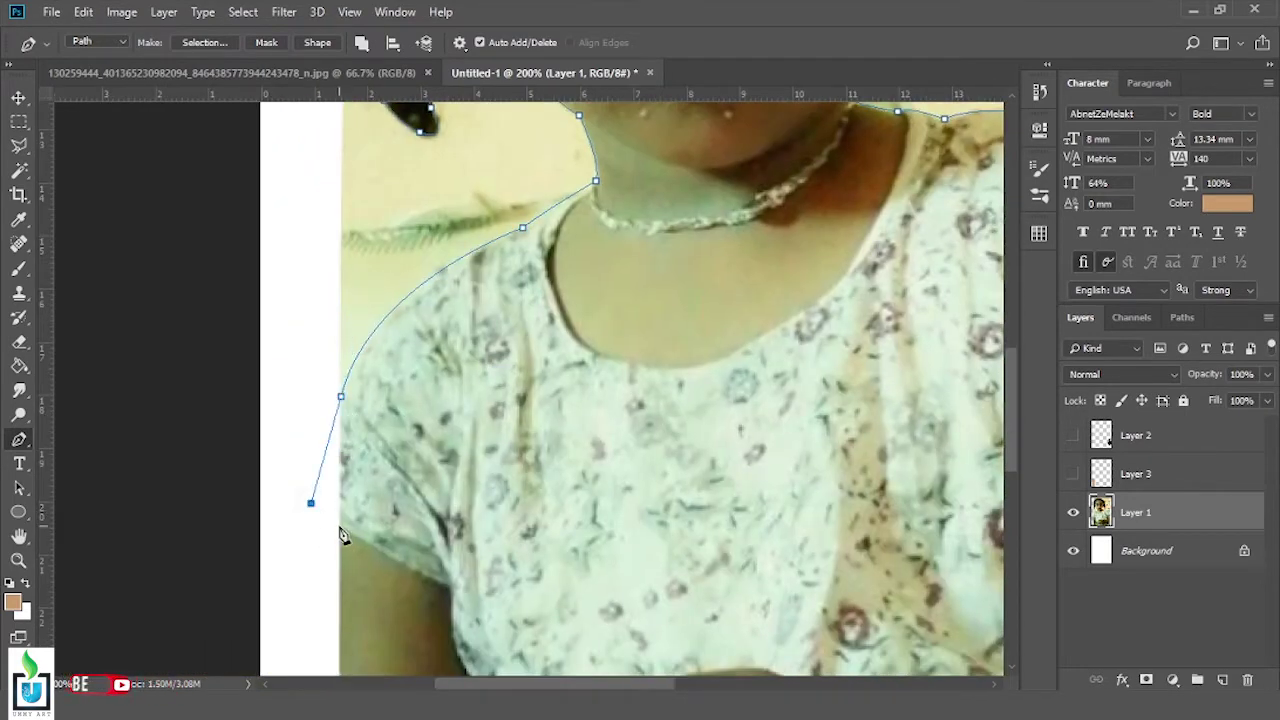
Finish the outline around the lower body and convert it into a selection
{"action": "scroll", "coordinate": [415, 510], "scroll_direction": "down", "scroll_amount": 2}
{"action": "key", "text": "ctrl+minus"}
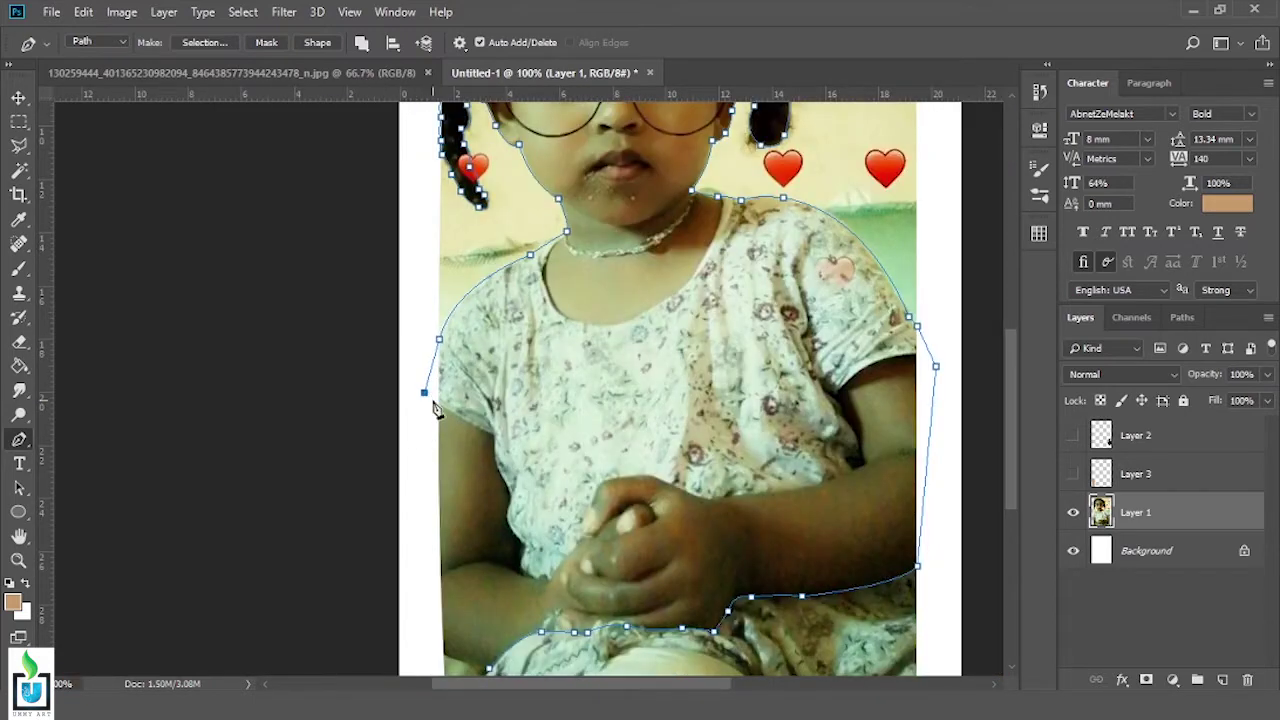
{"action": "key", "text": "ctrl+plus"}
{"action": "scroll", "coordinate": [420, 350], "scroll_direction": "down", "scroll_amount": 3}
{"action": "scroll", "coordinate": [435, 370], "scroll_direction": "down", "scroll_amount": 3}
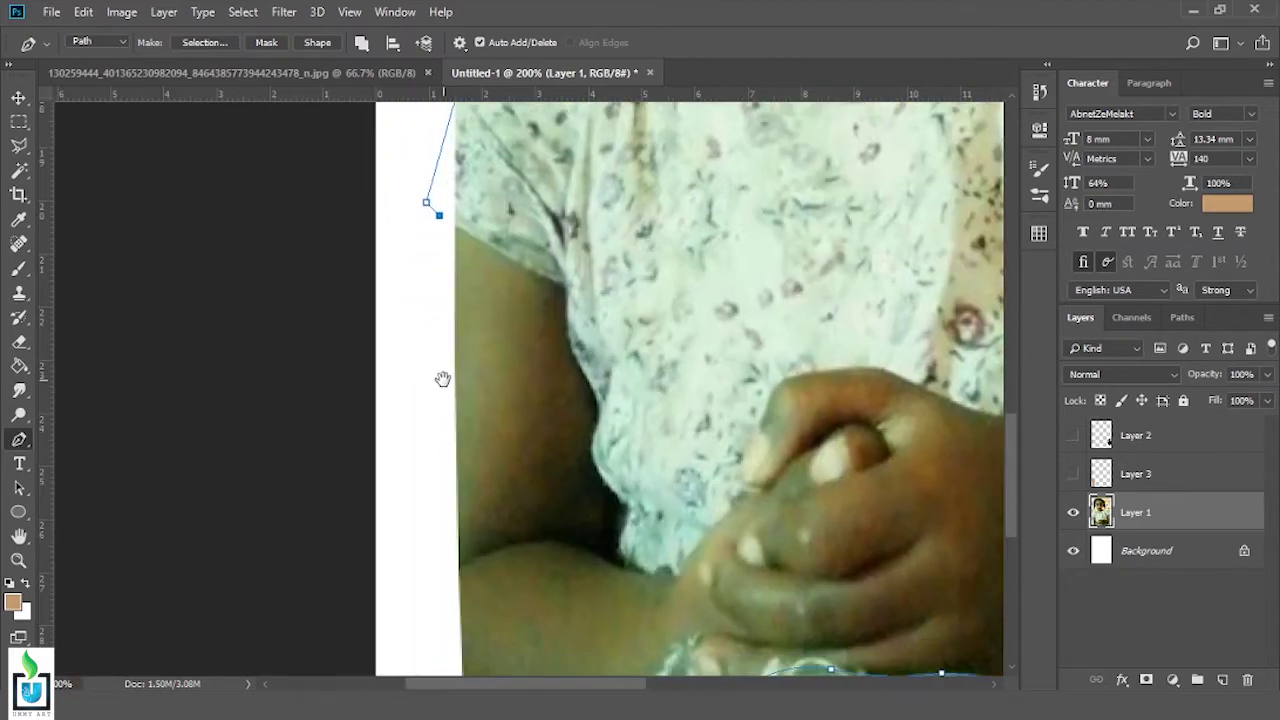
{"action": "key", "text": "ctrl+minus"}
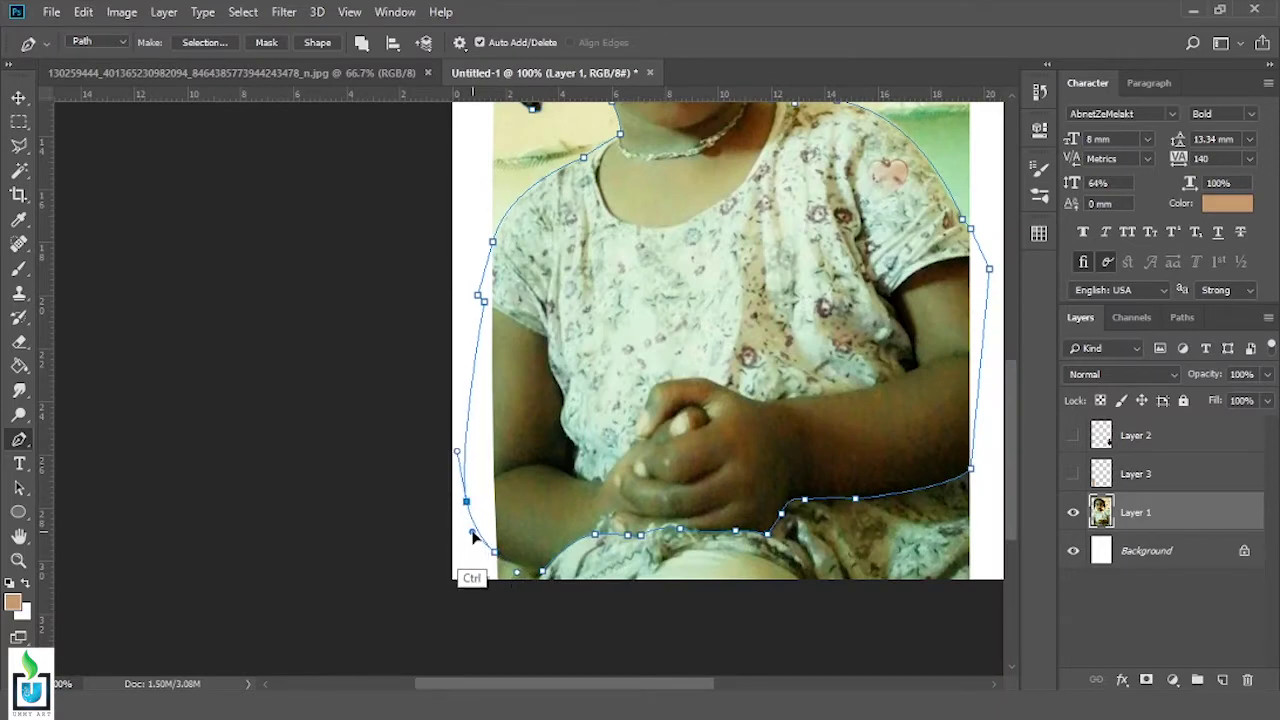
{"action": "key", "text": "ctrl+plus"}
{"action": "scroll", "coordinate": [490, 591], "scroll_direction": "down", "scroll_amount": 2}
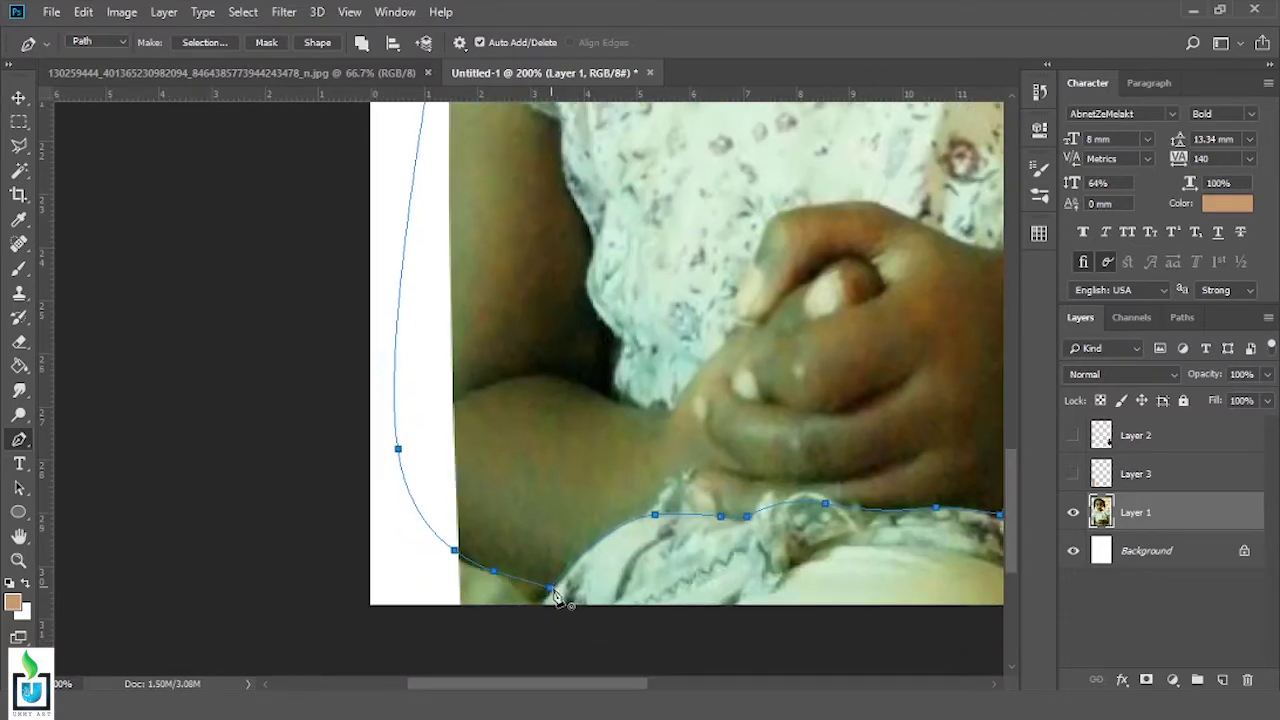
{"action": "right_click", "coordinate": [580, 462]}
{"action": "left_click", "coordinate": [645, 160]}
Fill the silhouette selection orange-brown on a new layer below the photo
{"action": "left_click", "coordinate": [243, 12]}
{"action": "key", "text": "m"}
{"action": "right_click", "coordinate": [591, 317]}
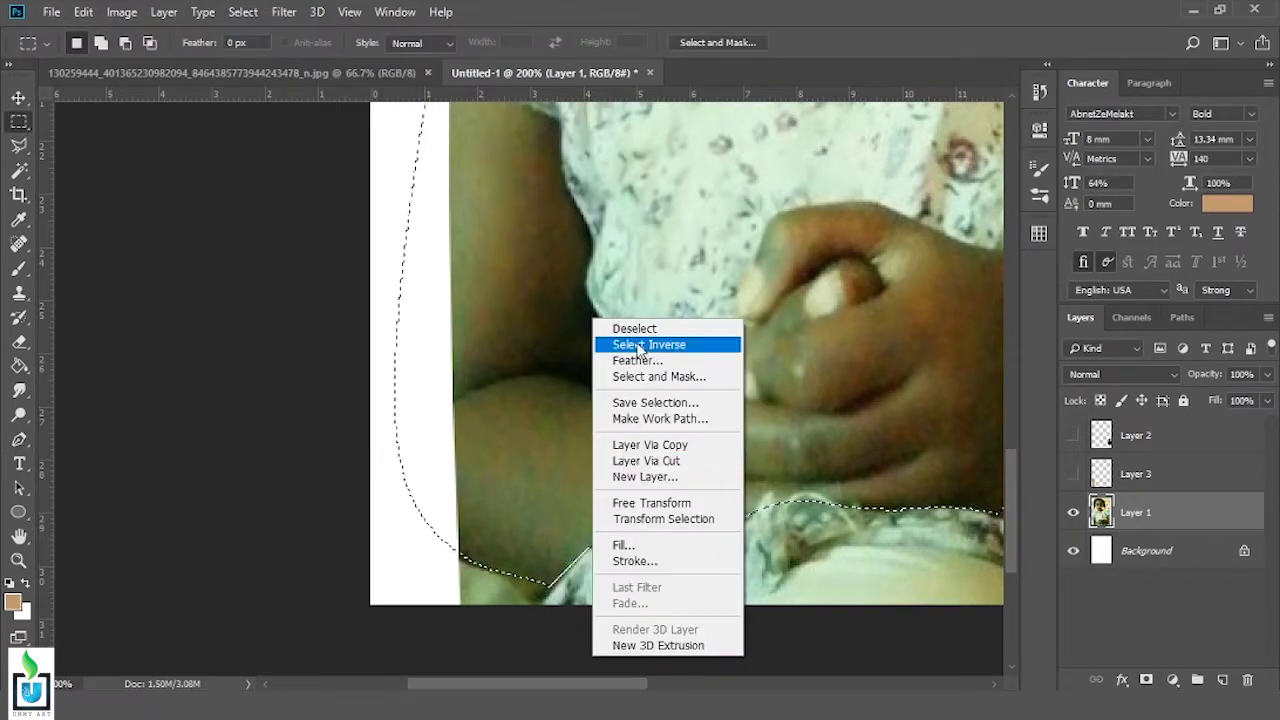
{"action": "left_click", "coordinate": [642, 348]}
{"action": "left_click", "coordinate": [1140, 550]}
{"action": "left_click", "coordinate": [1222, 680]}
{"action": "right_click", "coordinate": [636, 95]}
{"action": "left_click", "coordinate": [690, 314]}
{"action": "key", "text": "Return"}
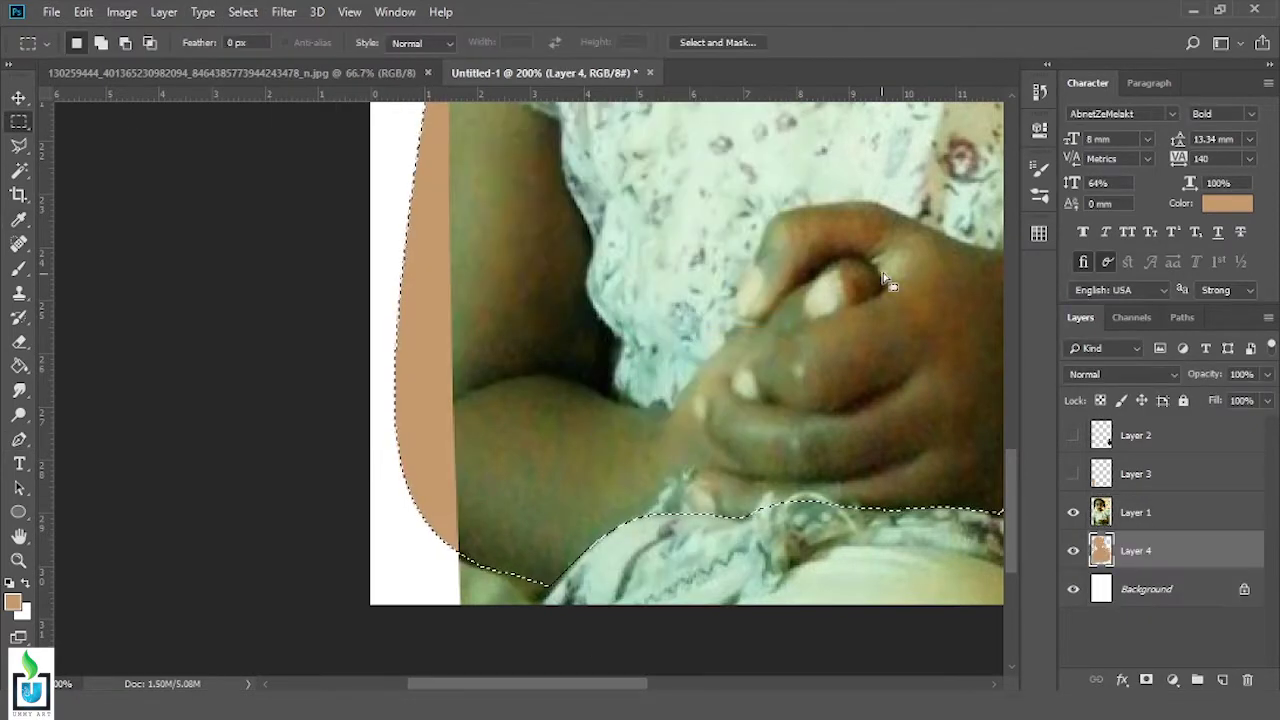
Copy the selected girl from Layer 1 onto her own layer
{"action": "key", "text": "ctrl+minus"}
{"action": "key", "text": "ctrl+minus"}
{"action": "left_click", "coordinate": [1136, 512]}
{"action": "key", "text": "ctrl+j"}
Show the black Layer 2 and move it below the girl's layer
{"action": "key", "text": "v"}
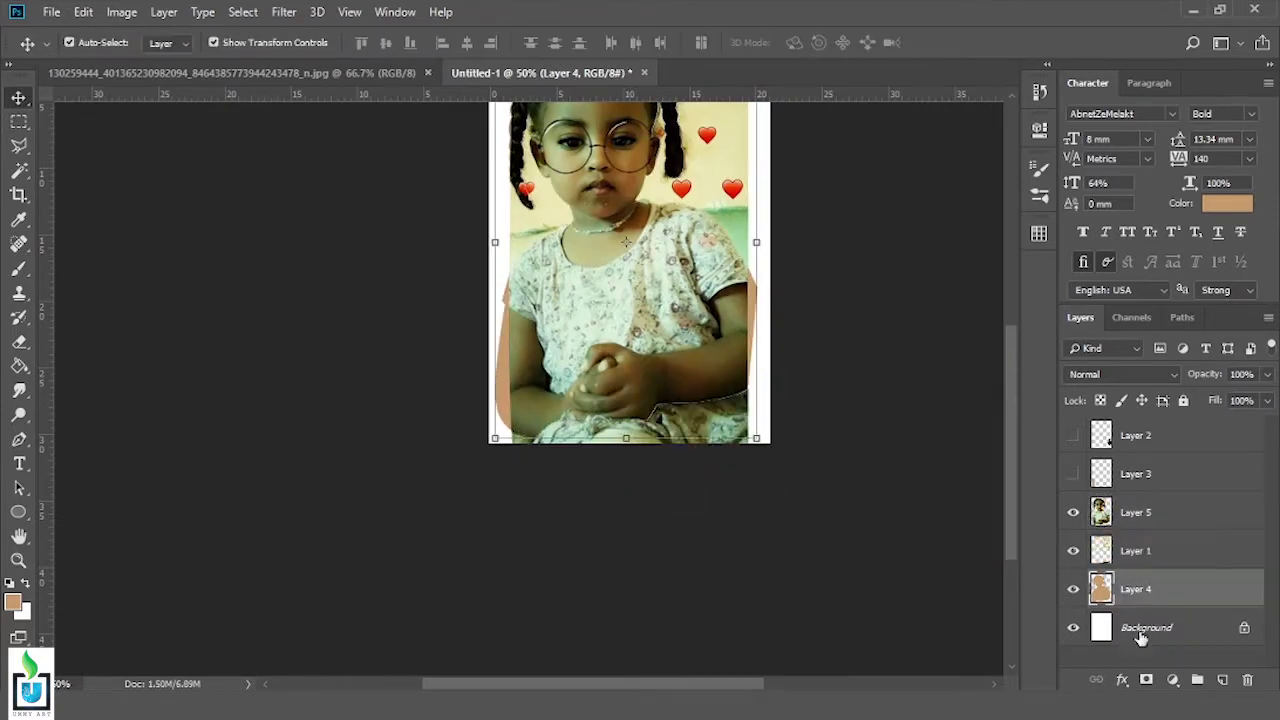
{"action": "scroll", "coordinate": [1008, 465], "scroll_direction": "up", "scroll_amount": 1}
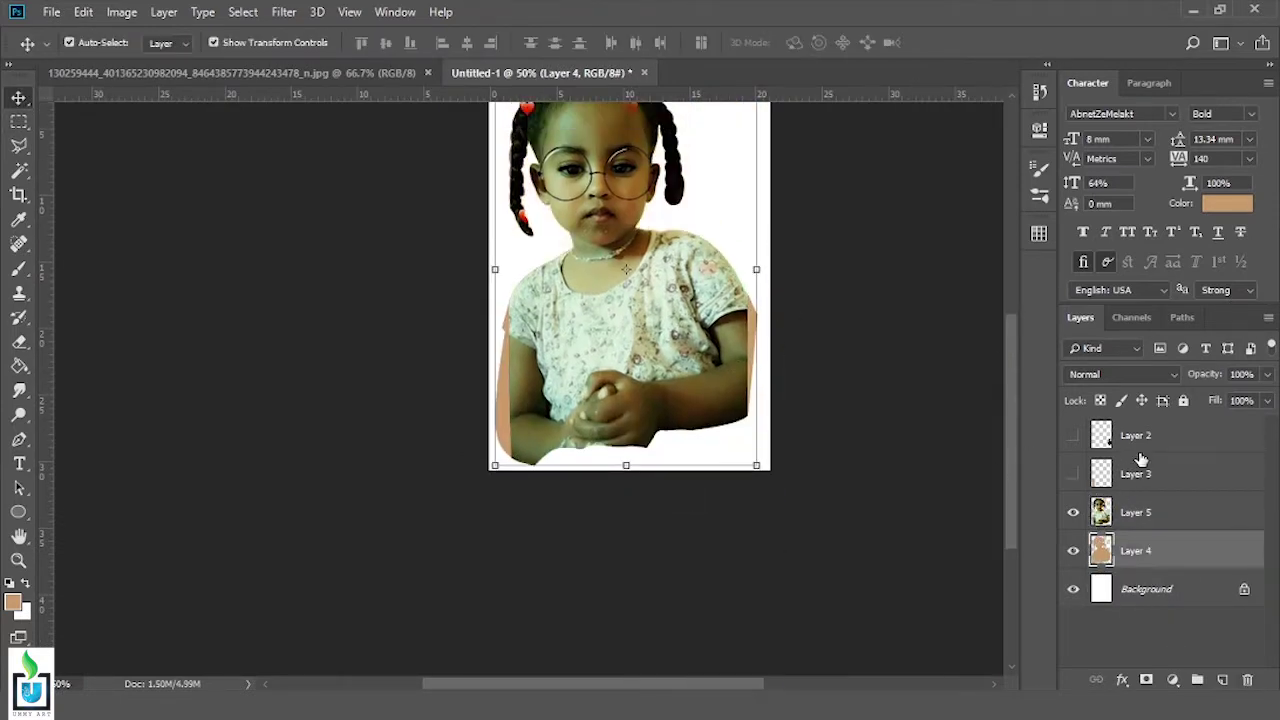
{"action": "left_click", "coordinate": [1075, 441]}
{"action": "left_click_drag", "start_coordinate": [1136, 435], "coordinate": [1160, 530]}
{"action": "left_click", "coordinate": [1136, 551]}
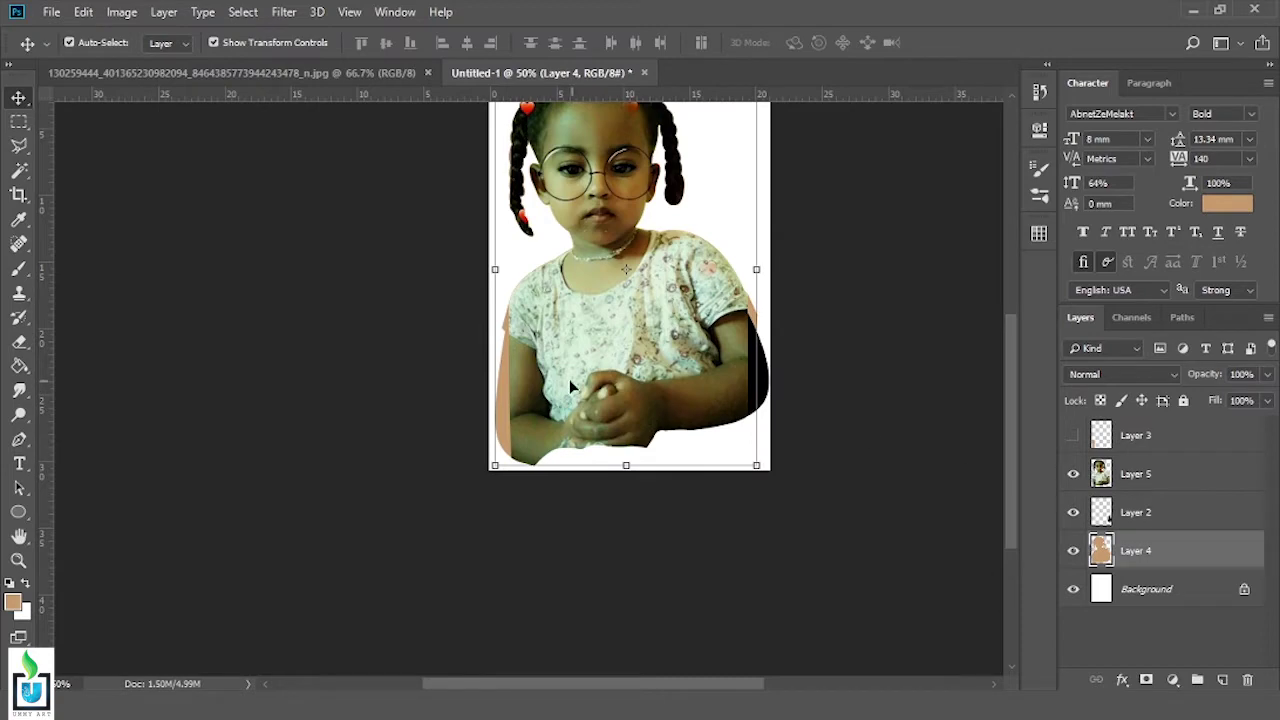
Erase part of the orange silhouette layer
{"action": "key", "text": "e"}
{"action": "scroll", "coordinate": [540, 204], "scroll_direction": "up", "scroll_amount": 2}
{"action": "left_click", "coordinate": [1039, 91]}
{"action": "scroll", "coordinate": [557, 337], "scroll_direction": "up", "scroll_amount": 2}
{"action": "left_click_drag", "start_coordinate": [1000, 423], "coordinate": [860, 560]}
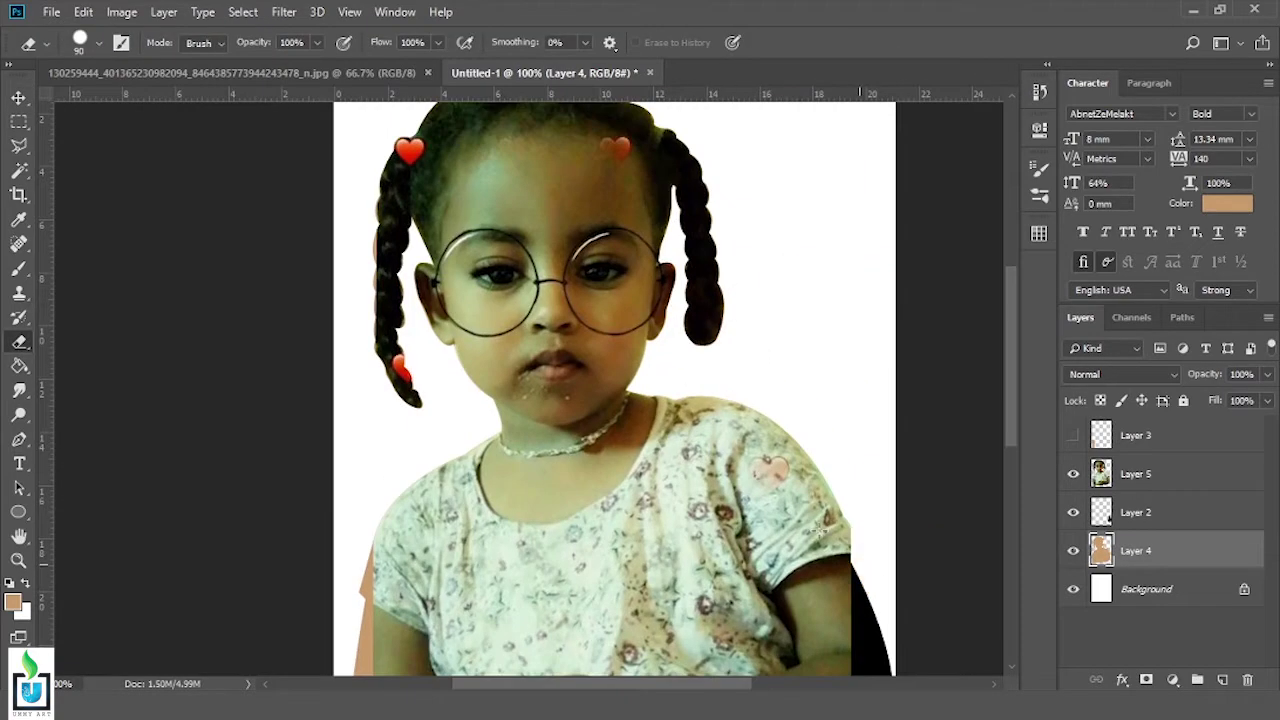
{"action": "scroll", "coordinate": [657, 421], "scroll_direction": "down", "scroll_amount": 3}
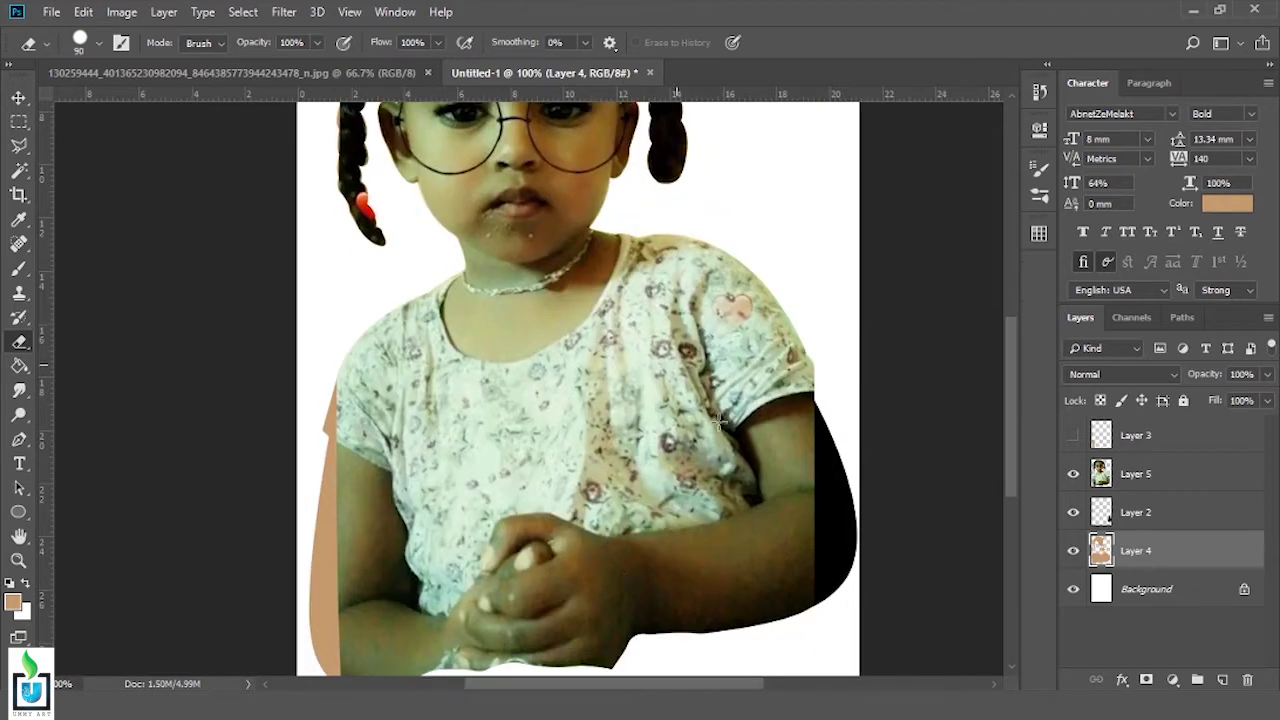
Start a new path at the shirt edge on the shoulder over the black layer
{"action": "left_click", "coordinate": [1160, 512]}
{"action": "key", "text": "p"}
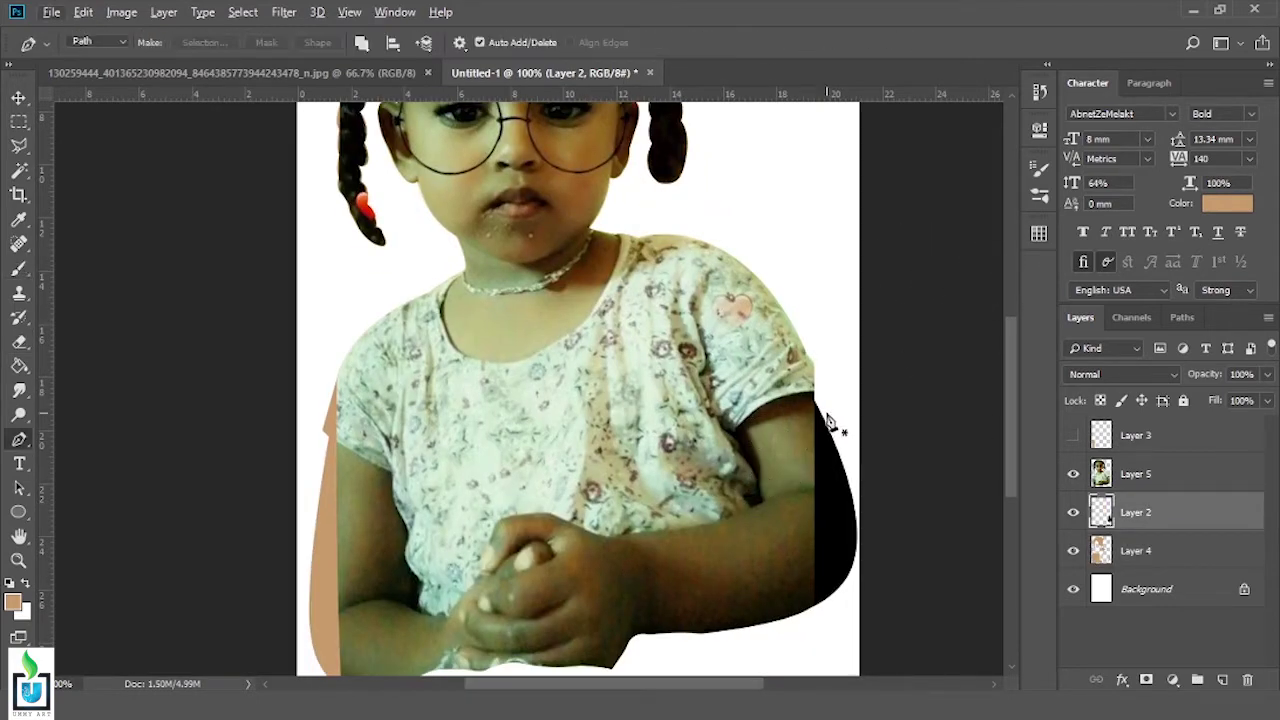
{"action": "scroll", "coordinate": [860, 440], "scroll_direction": "up", "scroll_amount": 1}
{"action": "left_click", "coordinate": [710, 269]}
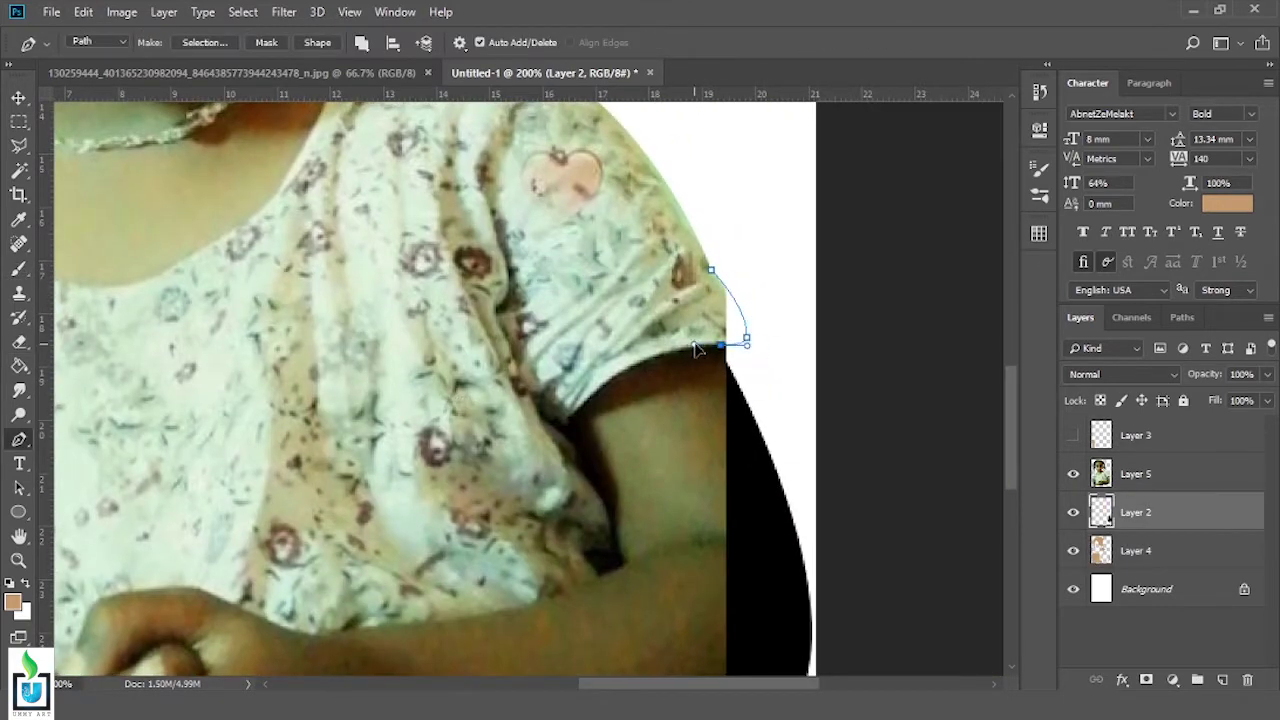
Convert the shoulder path to a selection and fill it with orange on a new layer
{"action": "right_click", "coordinate": [718, 313]}
{"action": "left_click", "coordinate": [758, 391]}
{"action": "key", "text": "Return"}
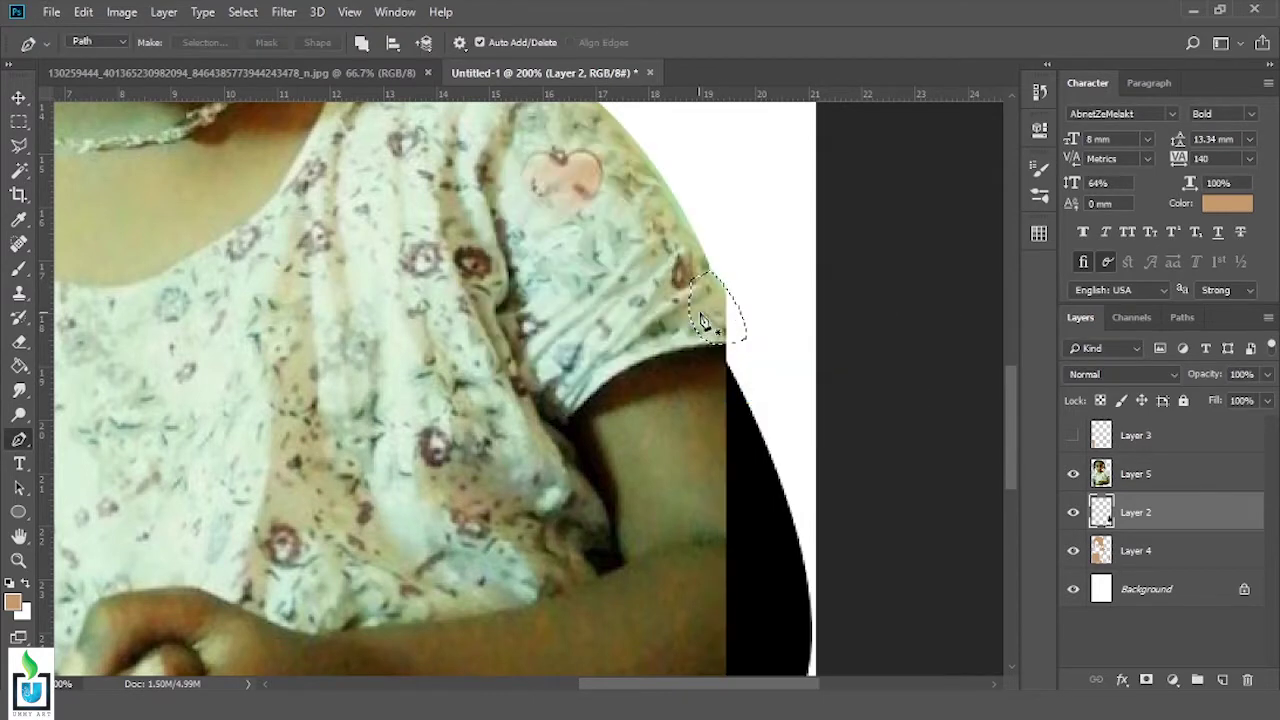
{"action": "key", "text": "m"}
{"action": "key", "text": "ctrl+shift+alt+n"}
{"action": "key", "text": "alt+BackSpace"}
{"action": "key", "text": "ctrl+d"}
Warp the black shape on Layer 2 so it follows the arm
{"action": "key", "text": "v"}
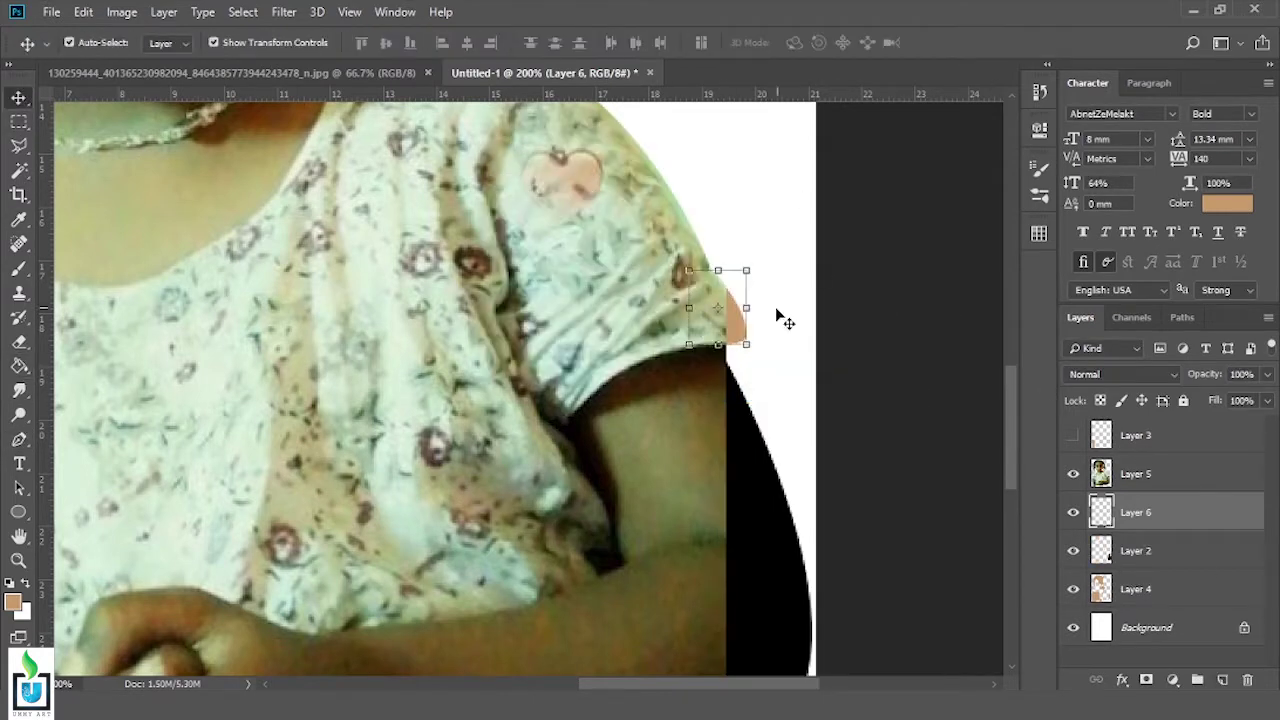
{"action": "key", "text": "alt+bracketleft"}
{"action": "key", "text": "ctrl+t"}
{"action": "left_click_drag", "start_coordinate": [735, 360], "coordinate": [737, 336]}
{"action": "key", "text": "Return"}
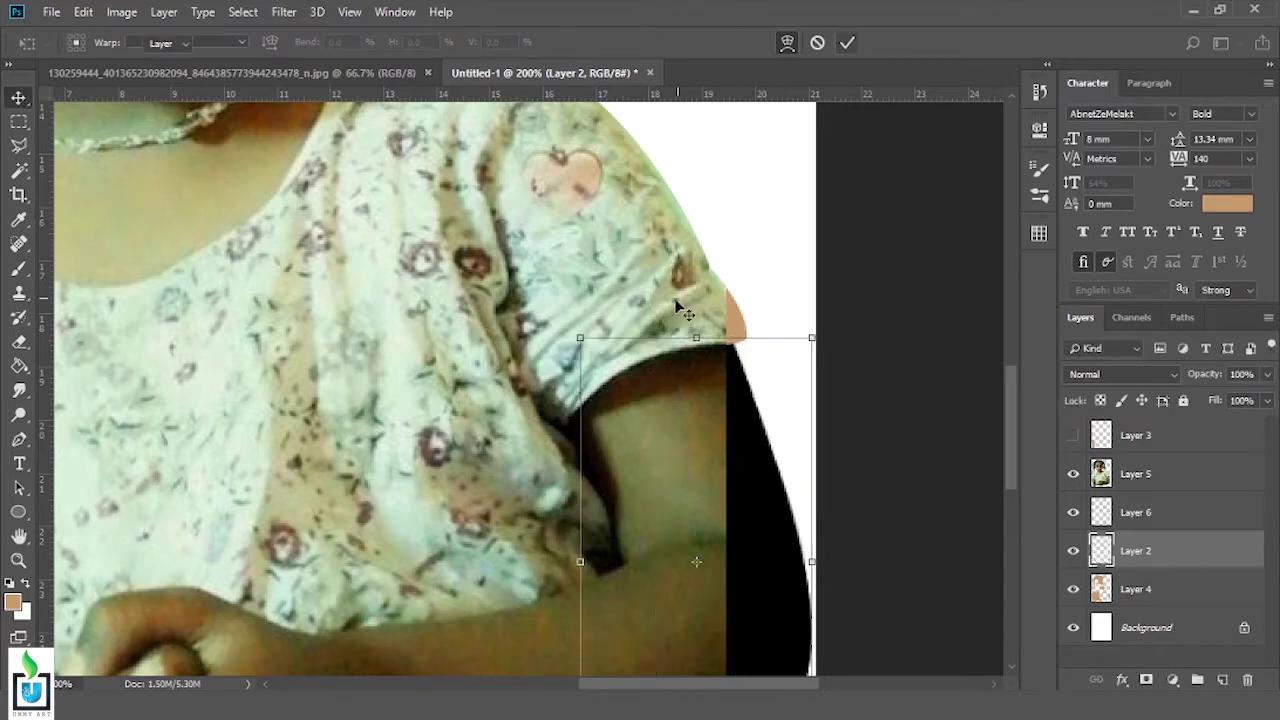
{"action": "key", "text": "ctrl+minus"}
Load the girl's outline as a selection and set a 20 px Clone Stamp brush at the left shoulder
{"action": "left_click", "coordinate": [1135, 473]}
{"action": "left_click", "coordinate": [1100, 589], "text": "ctrl"}
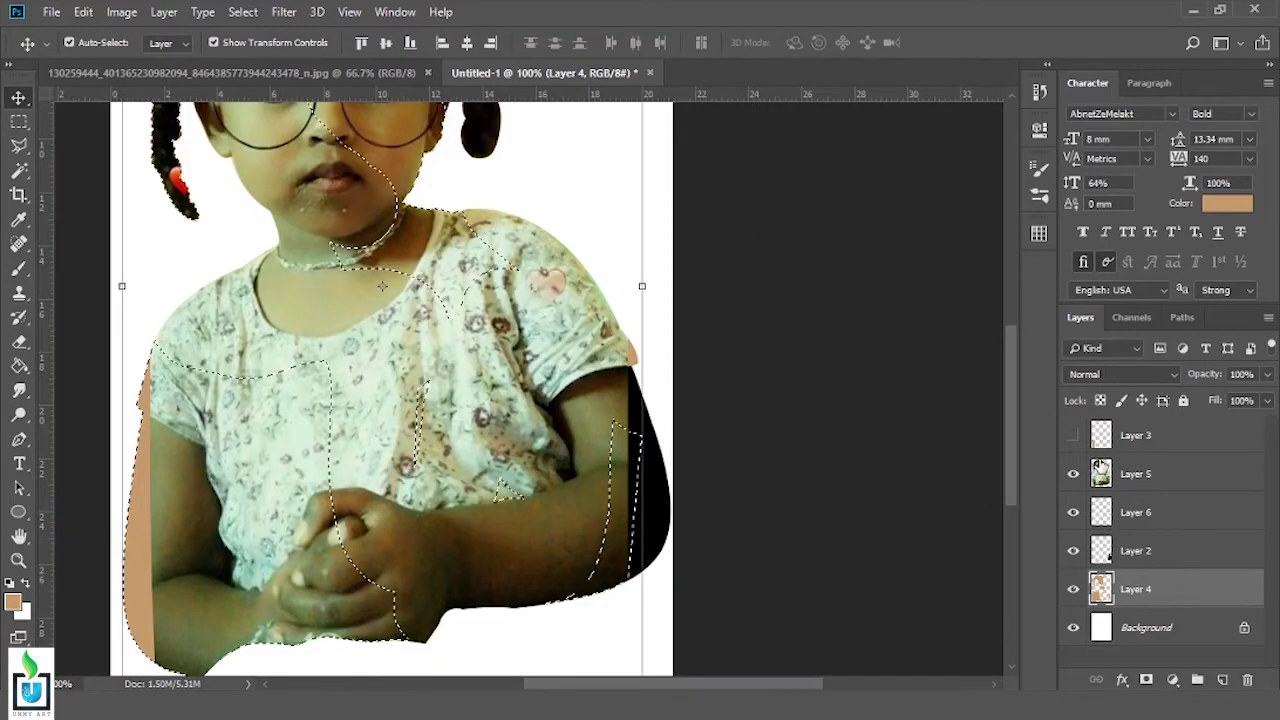
{"action": "left_click", "coordinate": [1135, 473]}
{"action": "key", "text": "s"}
{"action": "key", "text": "ctrl+plus"}
{"action": "key", "text": "ctrl+plus"}
{"action": "key", "text": "bracketleft"}
{"action": "key", "text": "bracketleft"}
{"action": "key", "text": "bracketleft"}
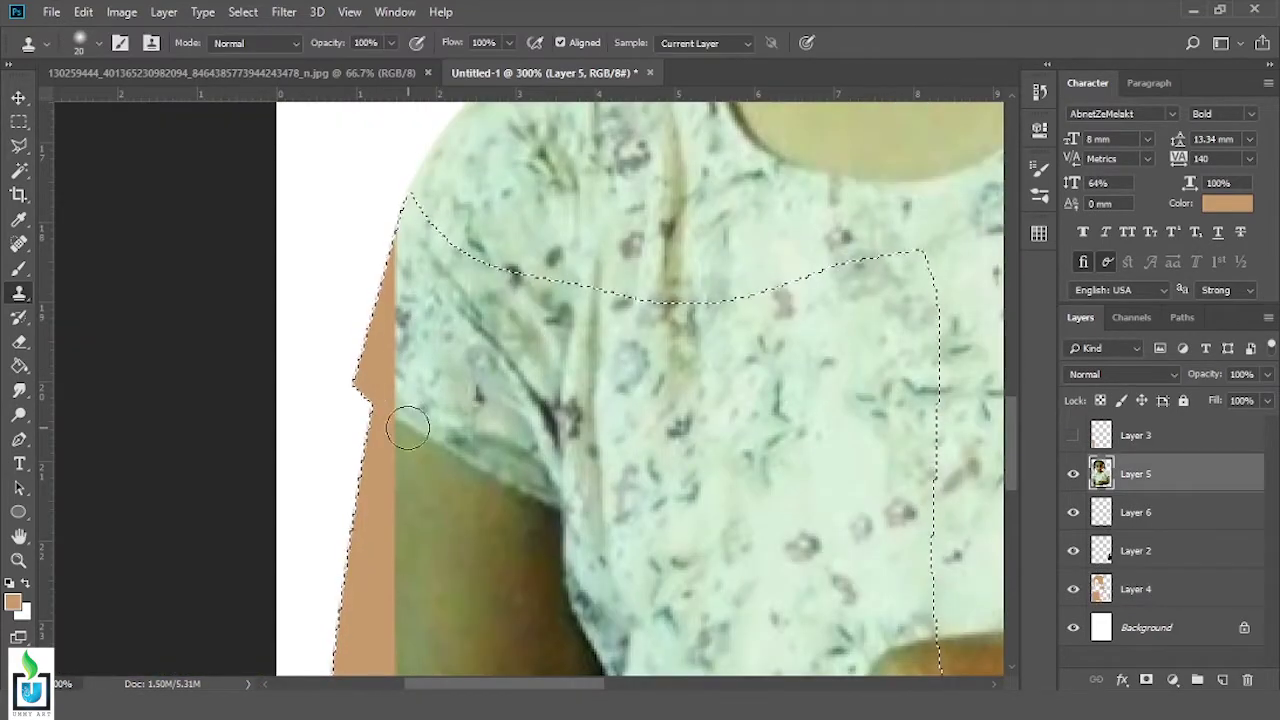
Merge backdrop Layers 2 and 4 into the girl's layer
{"action": "key", "text": "ctrl+d"}
{"action": "left_click", "coordinate": [1140, 550], "text": "ctrl"}
{"action": "left_click", "coordinate": [1150, 589], "text": "ctrl"}
{"action": "right_click", "coordinate": [1163, 471]}
{"action": "left_click", "coordinate": [955, 537]}
{"action": "key", "text": "ctrl+minus"}
{"action": "key", "text": "ctrl+minus"}
{"action": "key", "text": "ctrl+minus"}
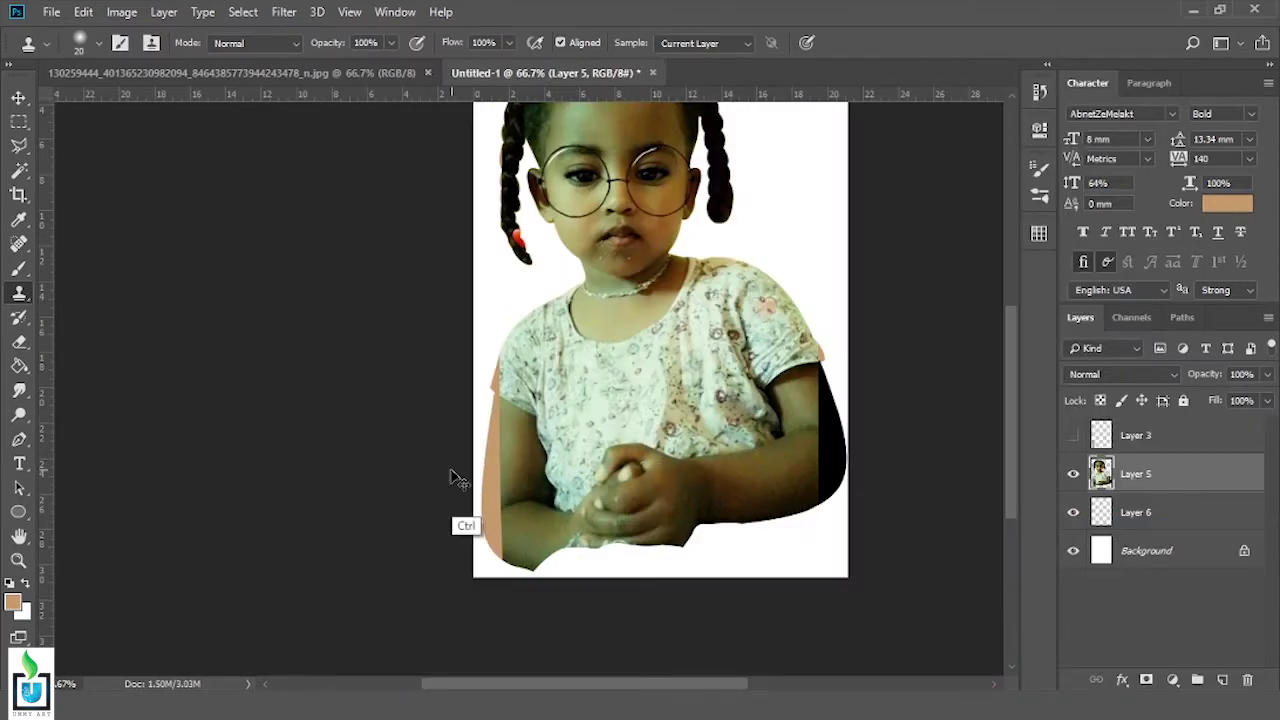
Clone shirt texture over the orange notch at the left arm edge
{"action": "key", "text": "ctrl+plus"}
{"action": "key", "text": "ctrl+plus"}
{"action": "key", "text": "ctrl+plus"}
{"action": "key", "text": "ctrl+plus"}
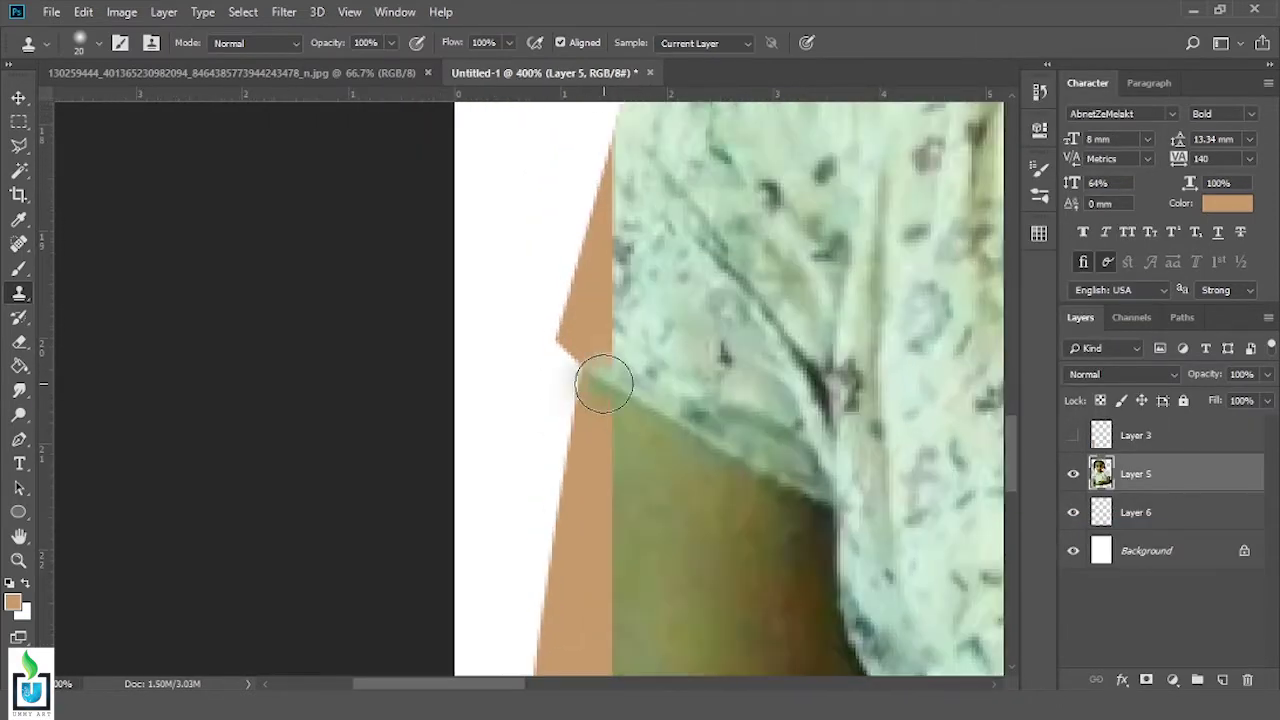
{"action": "left_click_drag", "start_coordinate": [609, 376], "coordinate": [560, 355]}
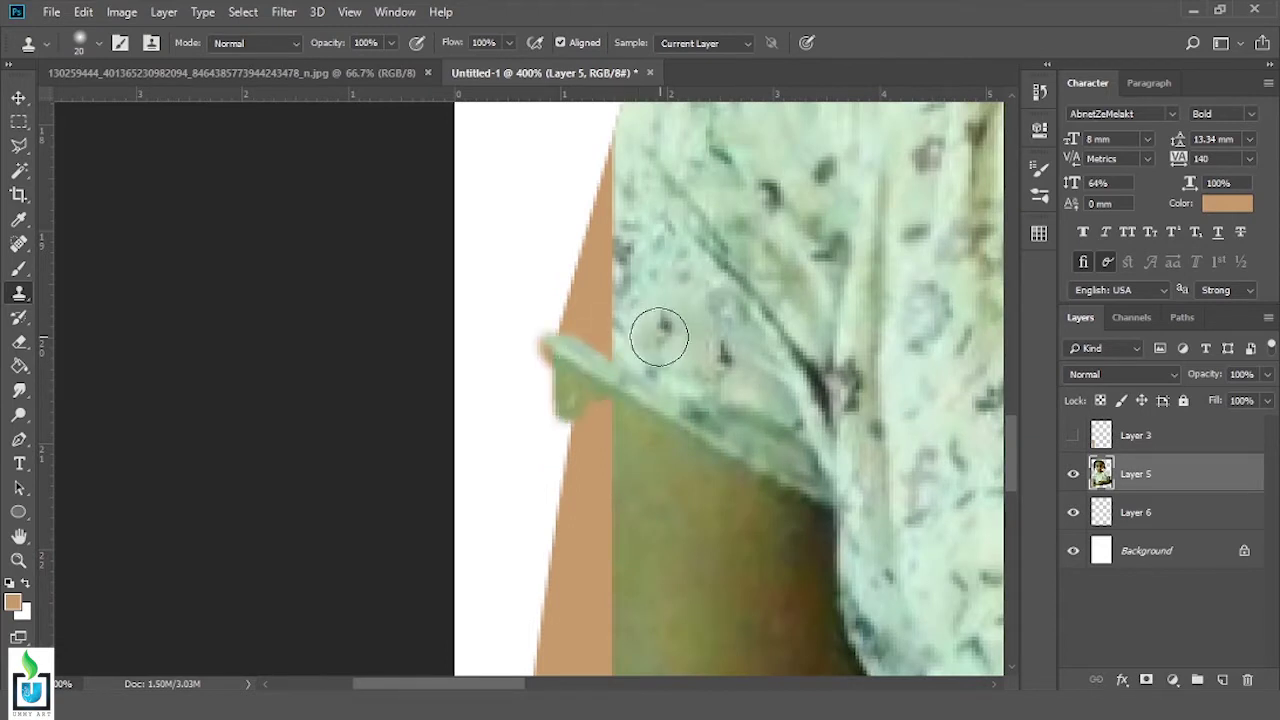
{"action": "left_click", "coordinate": [1039, 128]}
{"action": "left_click", "coordinate": [905, 148]}
{"action": "left_click", "coordinate": [1039, 128]}
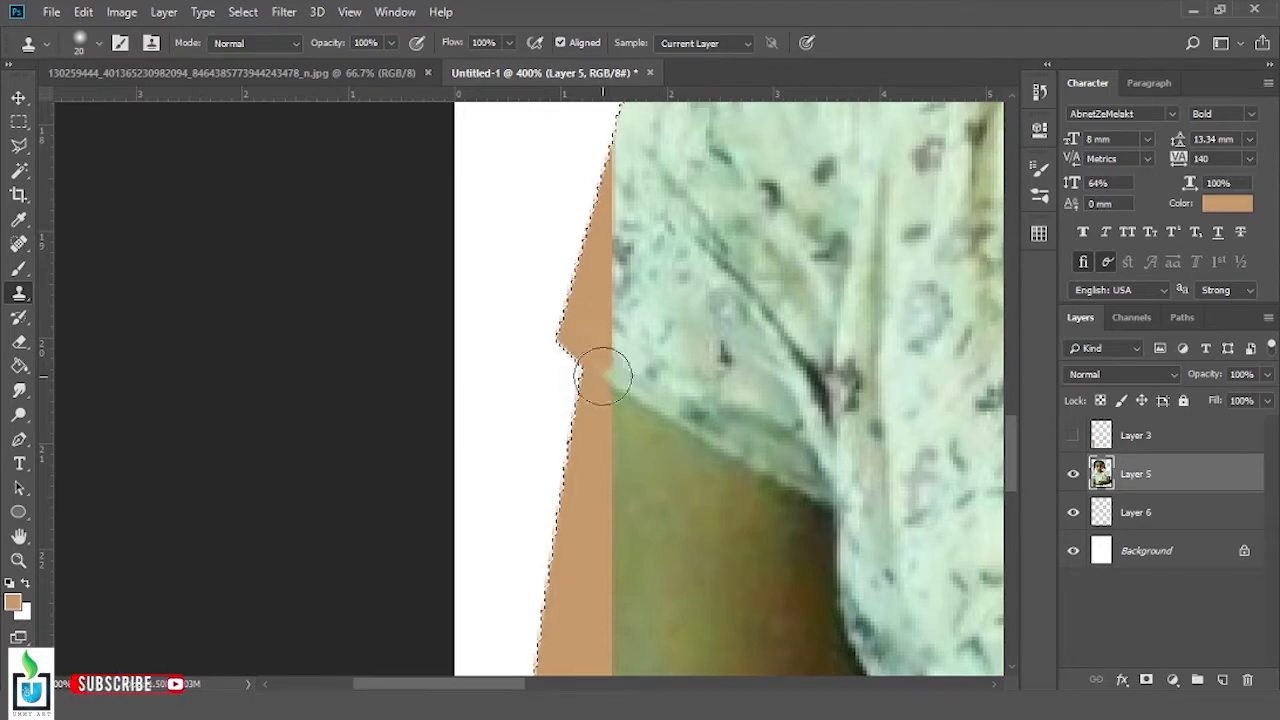
{"action": "left_click_drag", "start_coordinate": [603, 376], "coordinate": [688, 415]}
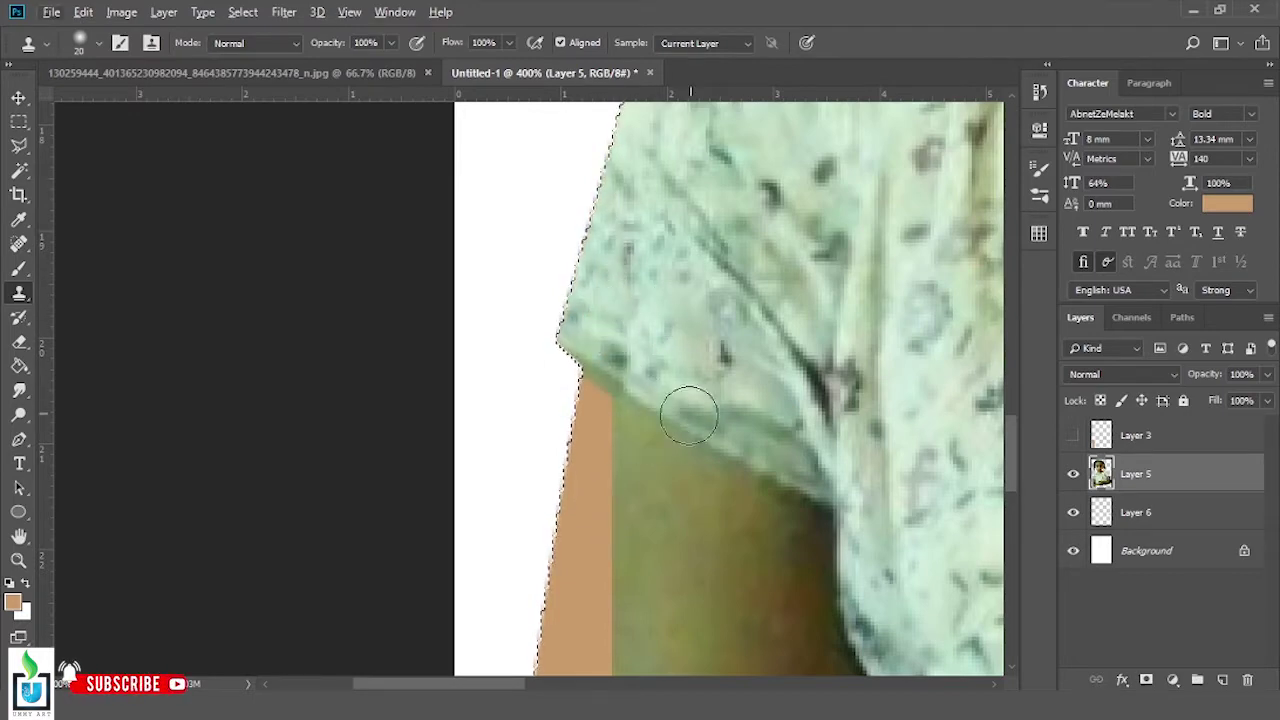
Sample arm skin and clone it over the orange strip along the arm
{"action": "scroll", "coordinate": [579, 406], "scroll_direction": "down", "scroll_amount": 2}
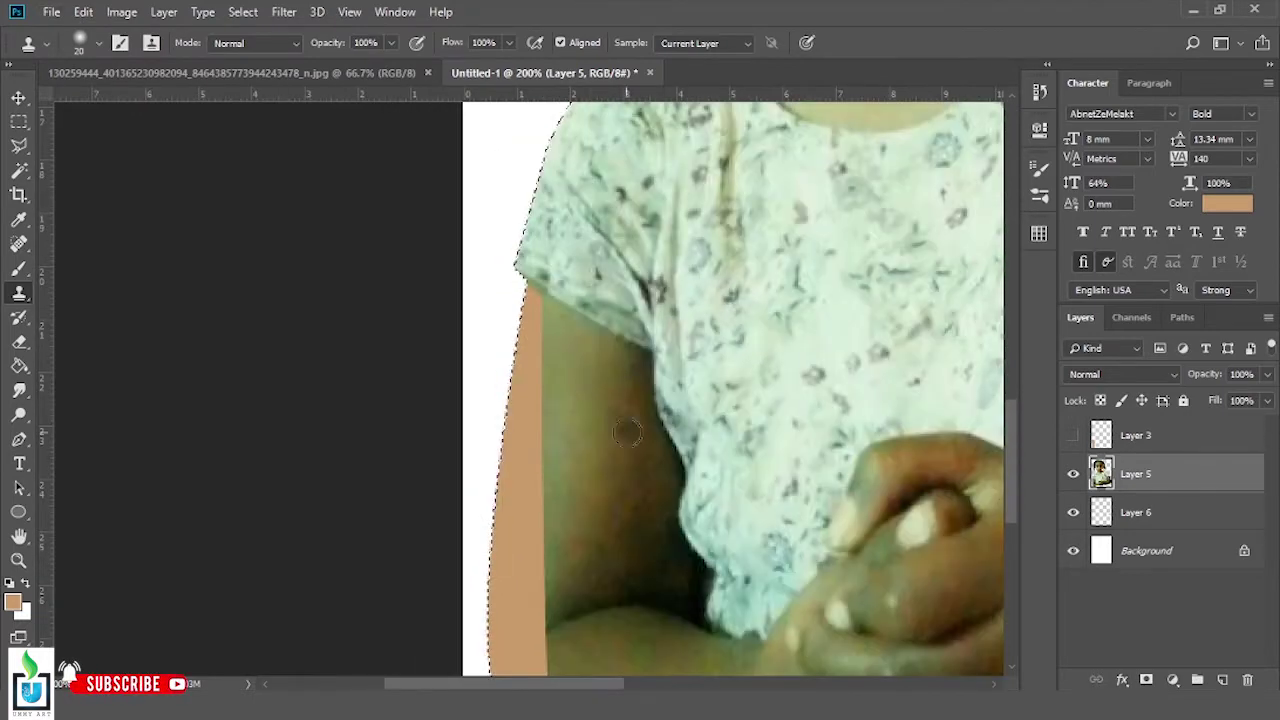
{"action": "left_click", "coordinate": [579, 406], "text": "alt"}
{"action": "left_click_drag", "start_coordinate": [522, 340], "coordinate": [595, 435]}
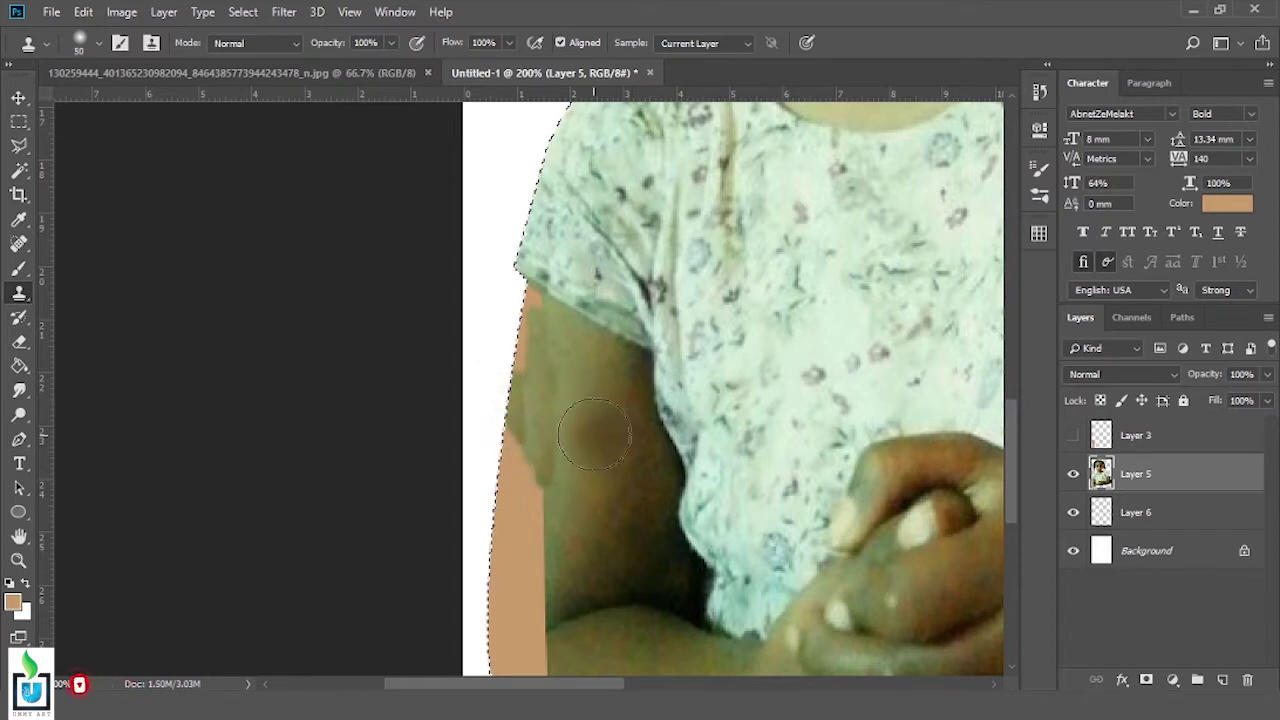
{"action": "left_click_drag", "start_coordinate": [528, 290], "coordinate": [500, 462]}
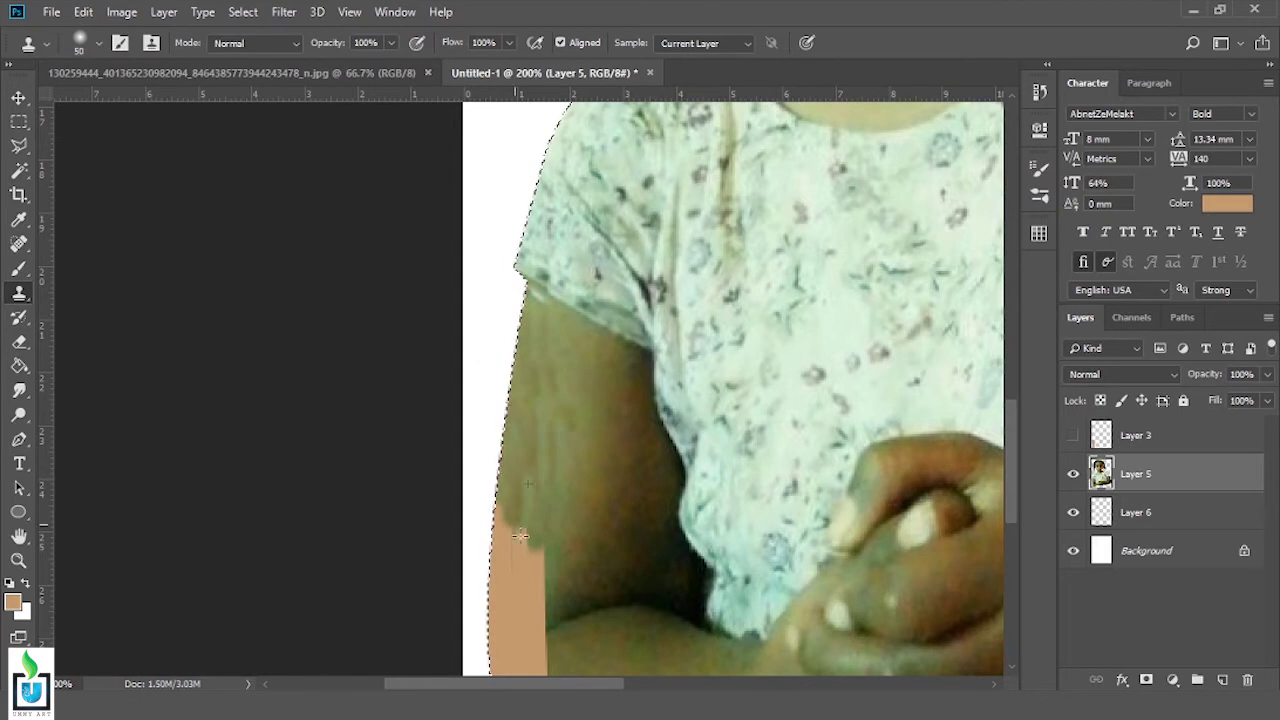
{"action": "mouse_move", "coordinate": [500, 462]}
{"action": "left_mouse_down"}
{"action": "mouse_move", "coordinate": [540, 606]}
{"action": "mouse_move", "coordinate": [522, 398]}
{"action": "left_mouse_up"}
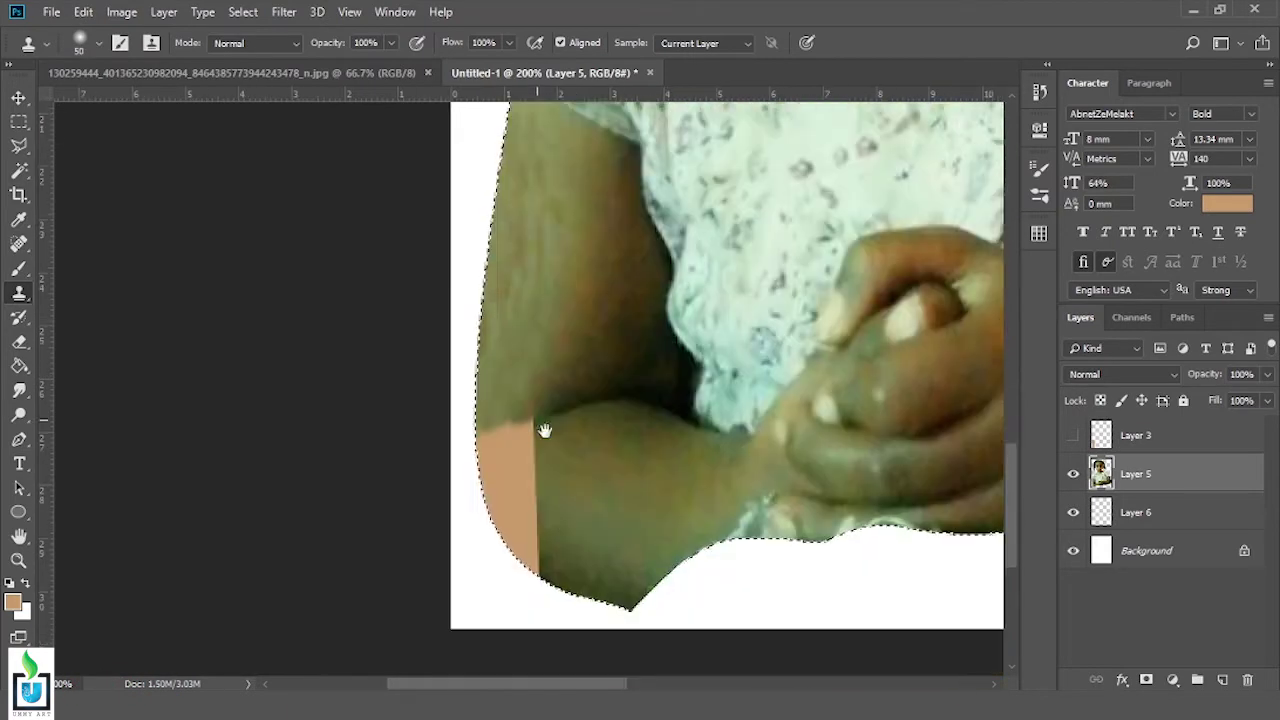
{"action": "mouse_move", "coordinate": [530, 560]}
{"action": "left_mouse_down"}
{"action": "mouse_move", "coordinate": [500, 470]}
{"action": "mouse_move", "coordinate": [537, 458]}
{"action": "mouse_move", "coordinate": [500, 394]}
{"action": "mouse_move", "coordinate": [507, 471]}
{"action": "left_mouse_up"}
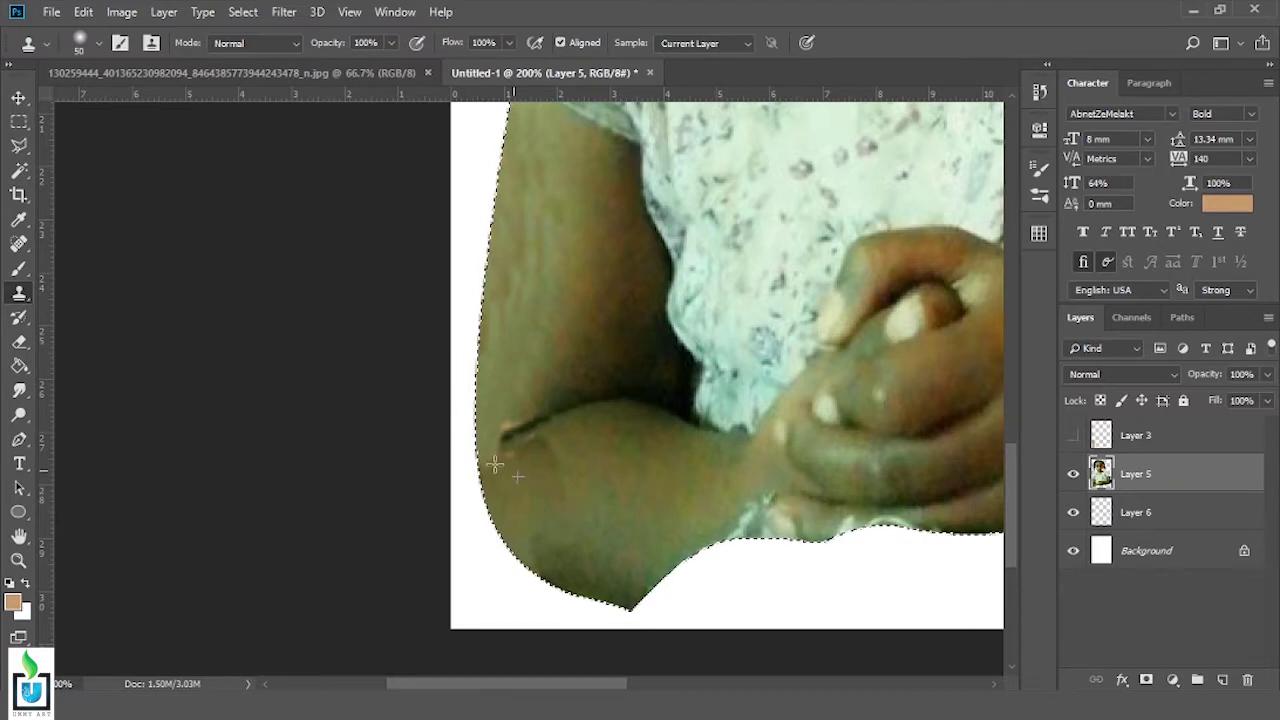
Clone skin over the black patch beside the other arm
{"action": "scroll", "coordinate": [591, 329], "scroll_direction": "down", "scroll_amount": 1}
{"action": "scroll", "coordinate": [723, 423], "scroll_direction": "down", "scroll_amount": 2}
{"action": "scroll", "coordinate": [651, 371], "scroll_direction": "up", "scroll_amount": 2}
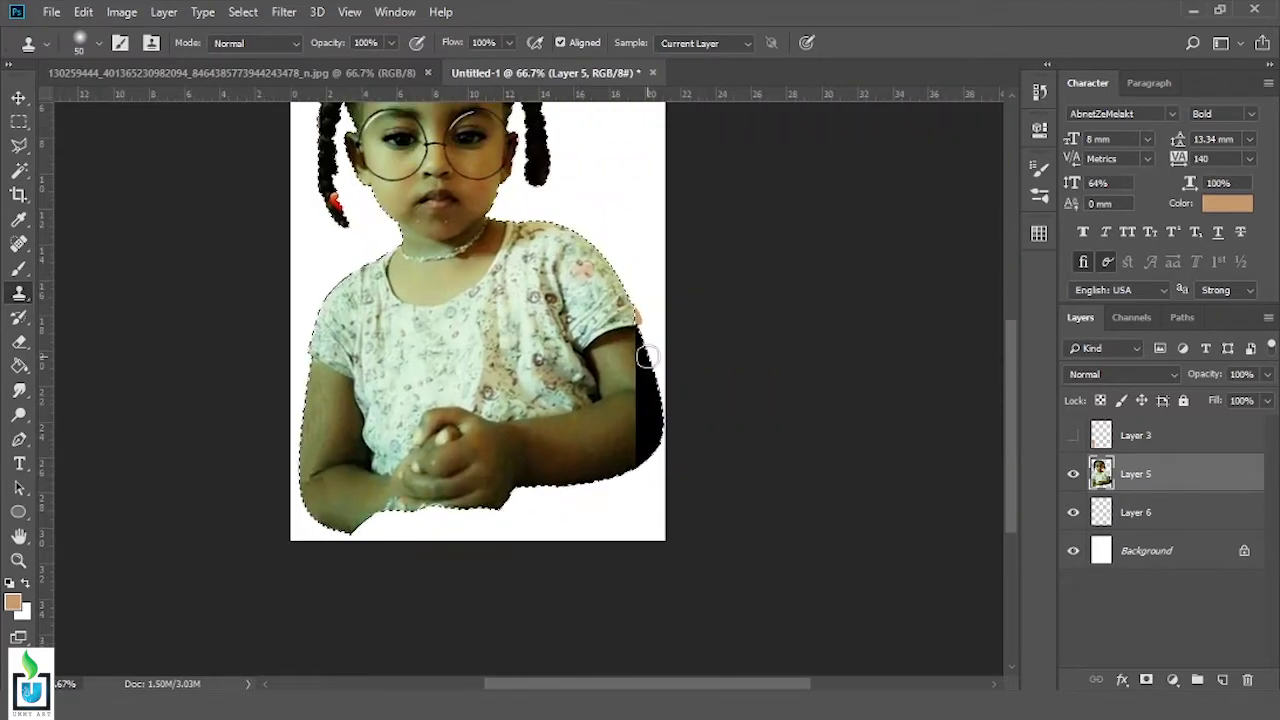
{"action": "scroll", "coordinate": [720, 370], "scroll_direction": "up", "scroll_amount": 3}
{"action": "left_click_drag", "start_coordinate": [720, 370], "coordinate": [418, 310]}
{"action": "mouse_move", "coordinate": [463, 526]}
{"action": "left_mouse_down"}
{"action": "mouse_move", "coordinate": [586, 517]}
{"action": "mouse_move", "coordinate": [543, 423]}
{"action": "mouse_move", "coordinate": [611, 482]}
{"action": "mouse_move", "coordinate": [614, 457]}
{"action": "mouse_move", "coordinate": [580, 417]}
{"action": "mouse_move", "coordinate": [541, 183]}
{"action": "mouse_move", "coordinate": [560, 270]}
{"action": "mouse_move", "coordinate": [590, 272]}
{"action": "mouse_move", "coordinate": [598, 296]}
{"action": "mouse_move", "coordinate": [574, 343]}
{"action": "mouse_move", "coordinate": [580, 380]}
{"action": "mouse_move", "coordinate": [591, 329]}
{"action": "left_mouse_up"}
{"action": "scroll", "coordinate": [591, 329], "scroll_direction": "down", "scroll_amount": 4}
{"action": "scroll", "coordinate": [434, 443], "scroll_direction": "down", "scroll_amount": 1}
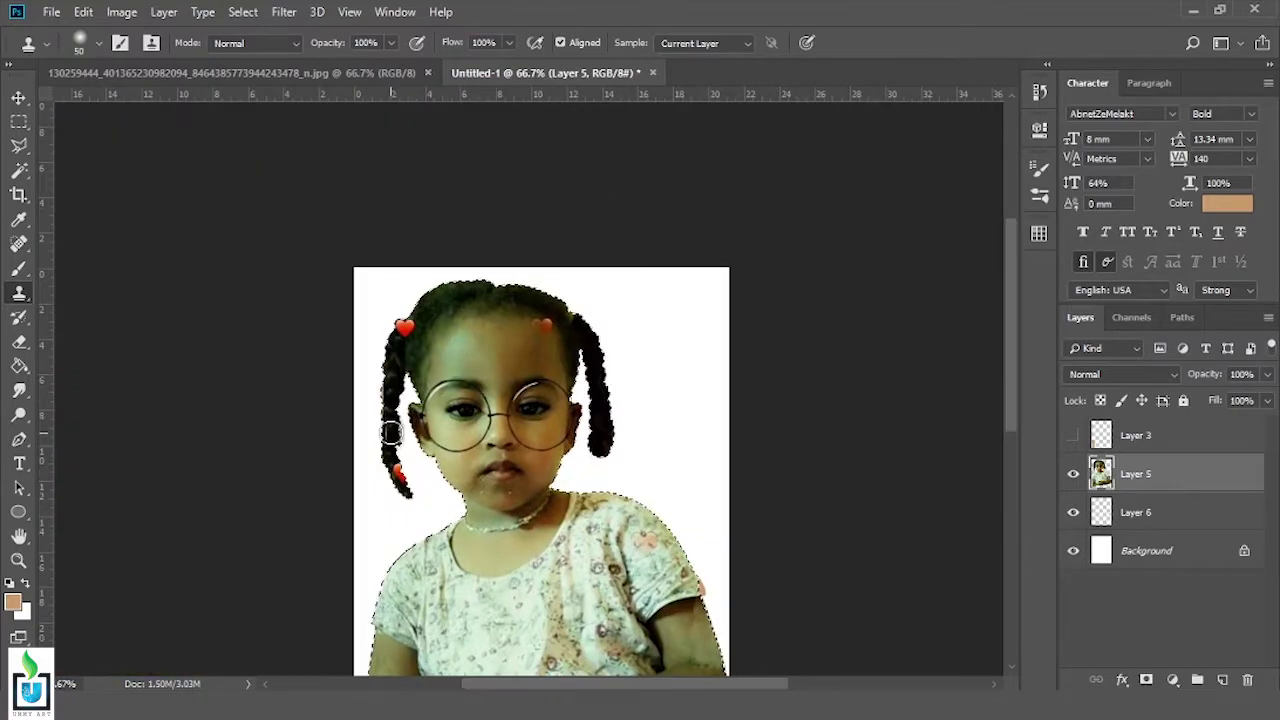
Clone dark hair with a 10 px brush over the orange fringe on the left braid
{"action": "scroll", "coordinate": [375, 388], "scroll_direction": "up", "scroll_amount": 3}
{"action": "scroll", "coordinate": [400, 300], "scroll_direction": "up", "scroll_amount": 2}
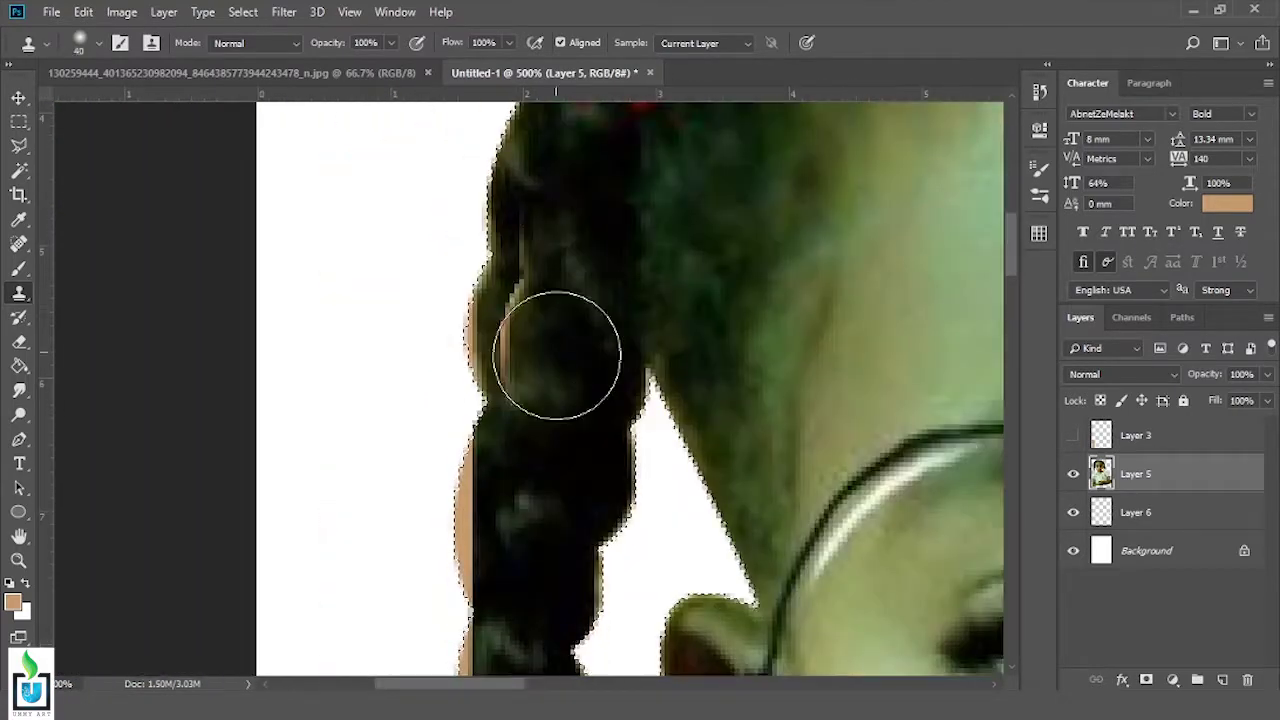
{"action": "key", "text": "bracketleft"}
{"action": "key", "text": "bracketleft"}
{"action": "key", "text": "bracketleft"}
{"action": "left_click_drag", "start_coordinate": [514, 314], "coordinate": [526, 486]}
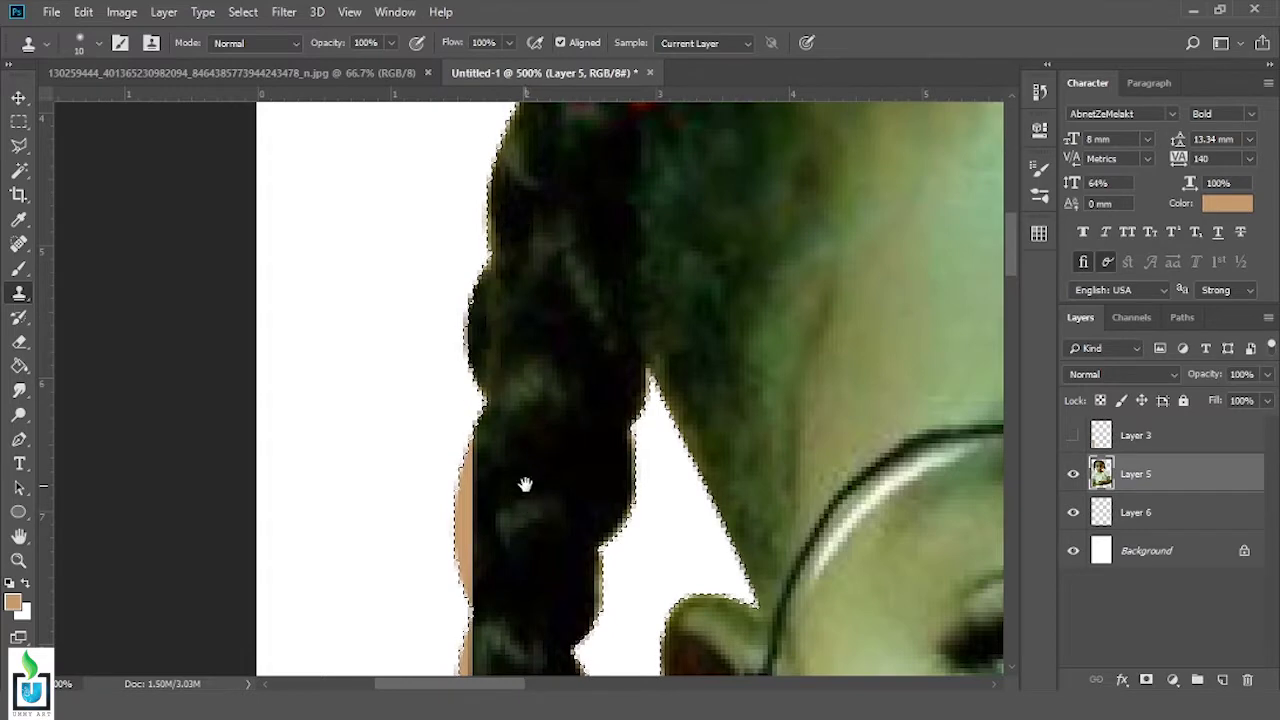
{"action": "scroll", "coordinate": [526, 486], "scroll_direction": "down", "scroll_amount": 3}
{"action": "left_click_drag", "start_coordinate": [510, 332], "coordinate": [505, 465]}
{"action": "scroll", "coordinate": [540, 349], "scroll_direction": "down", "scroll_amount": 2}
{"action": "mouse_move", "coordinate": [543, 408]}
{"action": "left_mouse_down"}
{"action": "mouse_move", "coordinate": [568, 431]}
{"action": "mouse_move", "coordinate": [515, 560]}
{"action": "left_mouse_up"}
Cover the red spot on the braid with cloned dark hair
{"action": "scroll", "coordinate": [568, 431], "scroll_direction": "down", "scroll_amount": 2}
{"action": "scroll", "coordinate": [563, 357], "scroll_direction": "down", "scroll_amount": 2}
{"action": "scroll", "coordinate": [600, 437], "scroll_direction": "down", "scroll_amount": 1}
{"action": "left_click_drag", "start_coordinate": [590, 420], "coordinate": [607, 388]}
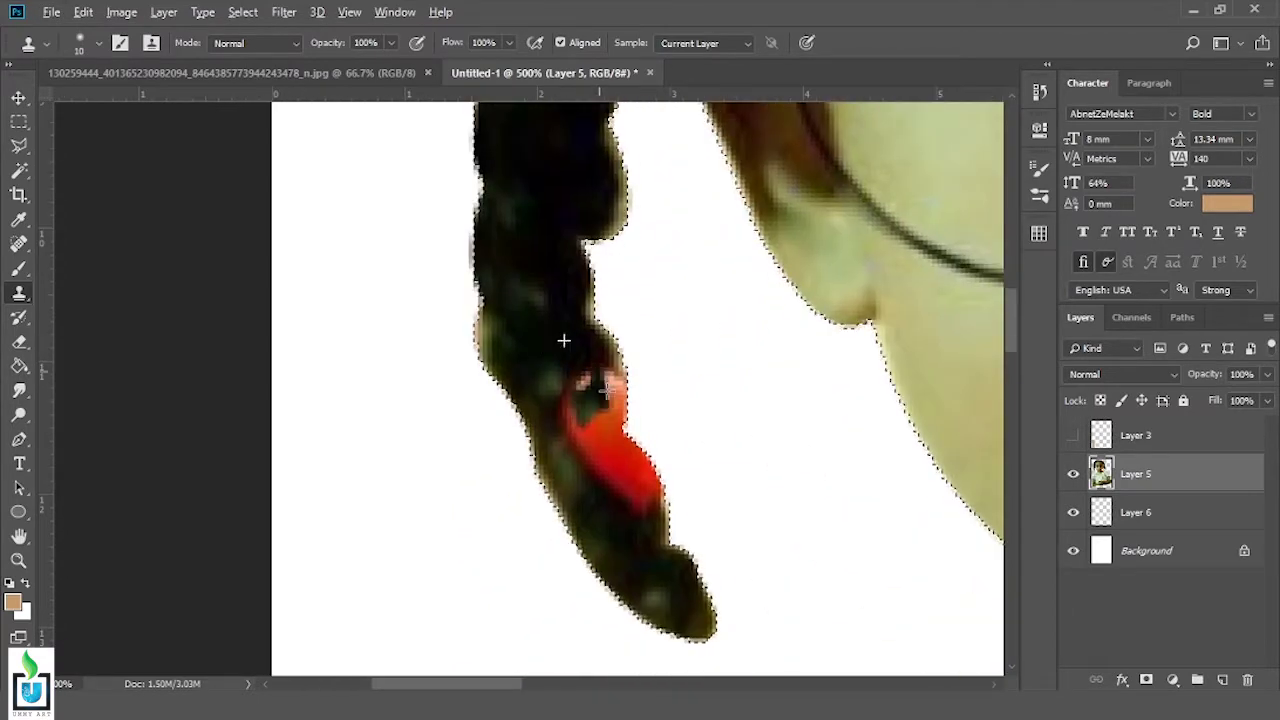
{"action": "left_click_drag", "start_coordinate": [624, 471], "coordinate": [632, 500]}
{"action": "key", "text": "ctrl+0"}
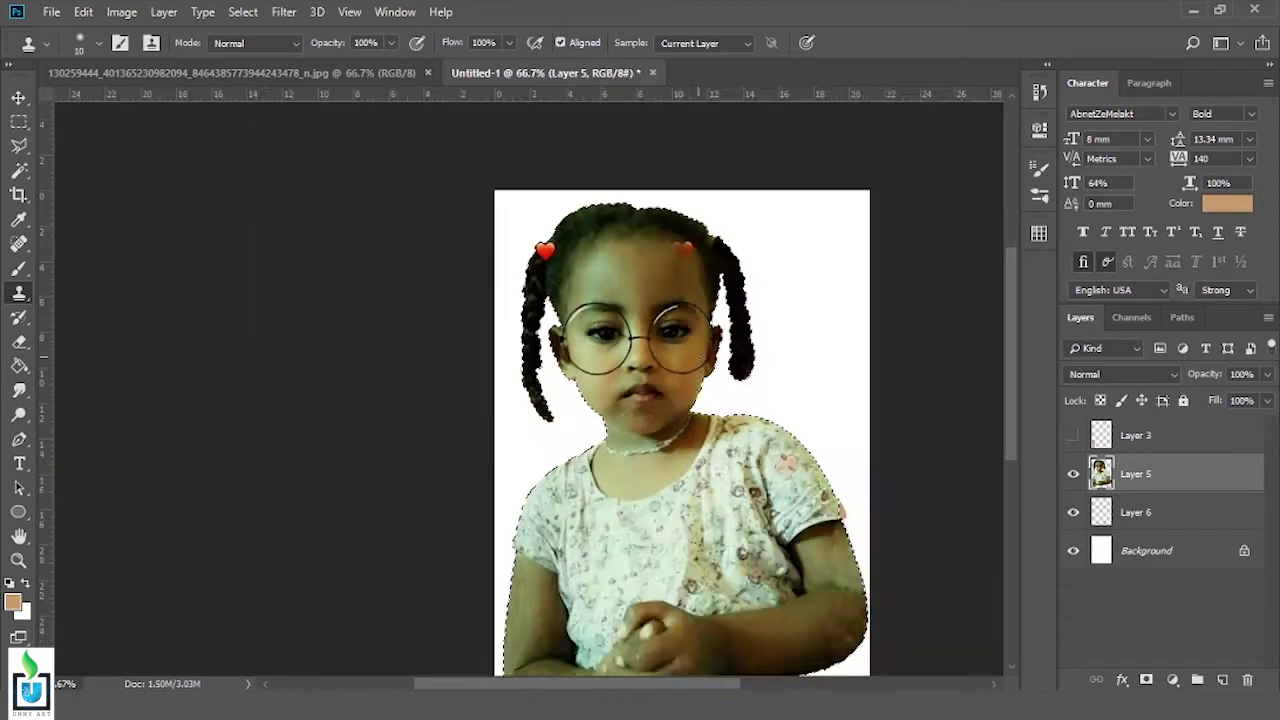
{"action": "key", "text": "ctrl+minus"}
Merge Layer 6 into Layer 5
{"action": "key", "text": "v"}
{"action": "left_click", "coordinate": [1136, 512]}
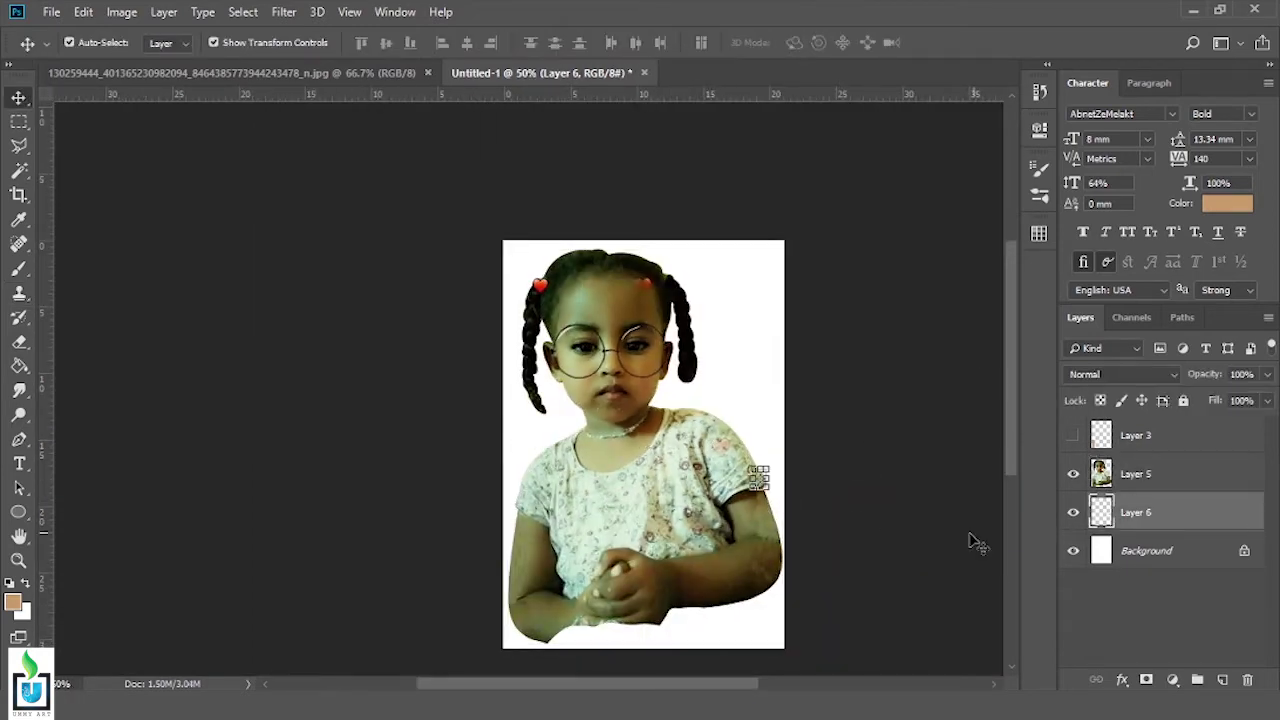
{"action": "key", "text": "ctrl+plus"}
{"action": "key", "text": "ctrl+plus"}
{"action": "key", "text": "ctrl+plus"}
{"action": "scroll", "coordinate": [528, 385], "scroll_direction": "down", "scroll_amount": 5}
{"action": "scroll", "coordinate": [528, 385], "scroll_direction": "right", "scroll_amount": 5}
{"action": "left_click", "coordinate": [1040, 92]}
{"action": "left_click", "coordinate": [1136, 512]}
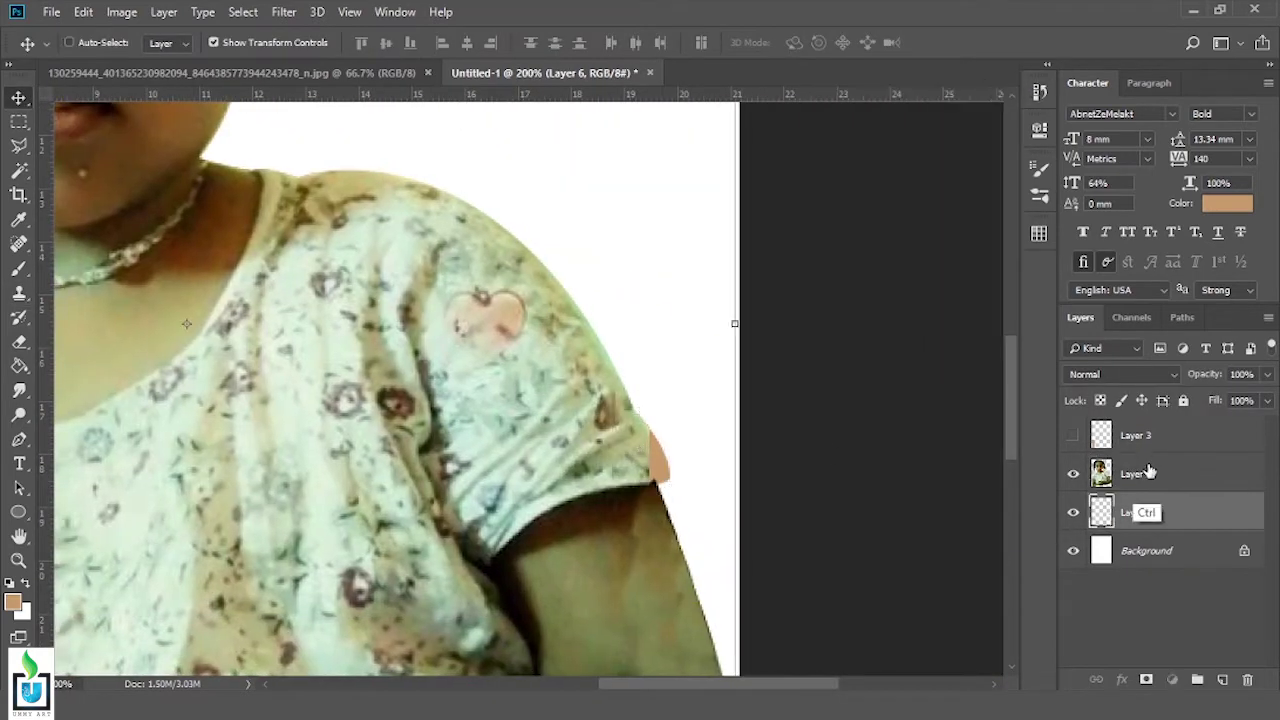
{"action": "key", "text": "ctrl+e"}
Clear the peach paint outside the girl's outline and delete the hidden Layer 3
{"action": "key", "text": "s"}
{"action": "key", "text": "ctrl+plus"}
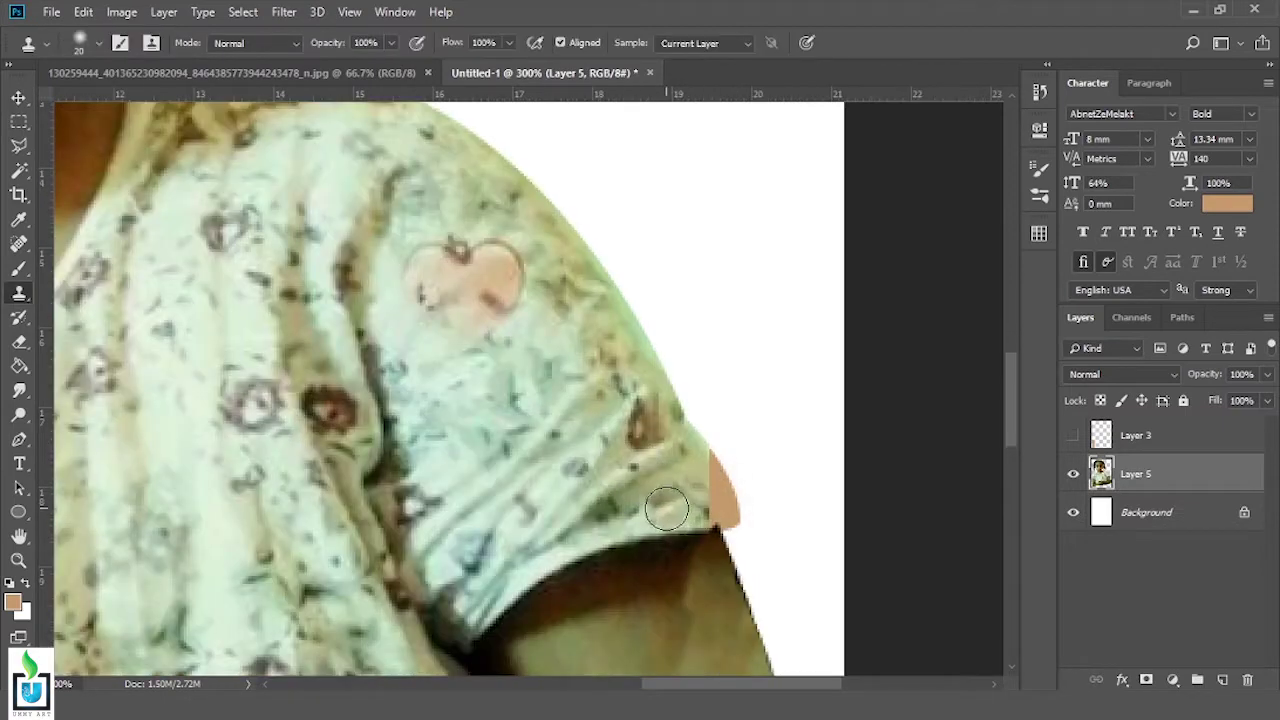
{"action": "left_click", "coordinate": [1101, 474], "text": "ctrl"}
{"action": "key", "text": "Delete"}
{"action": "key", "text": "ctrl+d"}
{"action": "key", "text": "v"}
{"action": "left_click_drag", "start_coordinate": [1135, 435], "coordinate": [1247, 679]}
{"action": "key", "text": "ctrl+minus"}
{"action": "key", "text": "ctrl+minus"}
{"action": "key", "text": "ctrl+minus"}
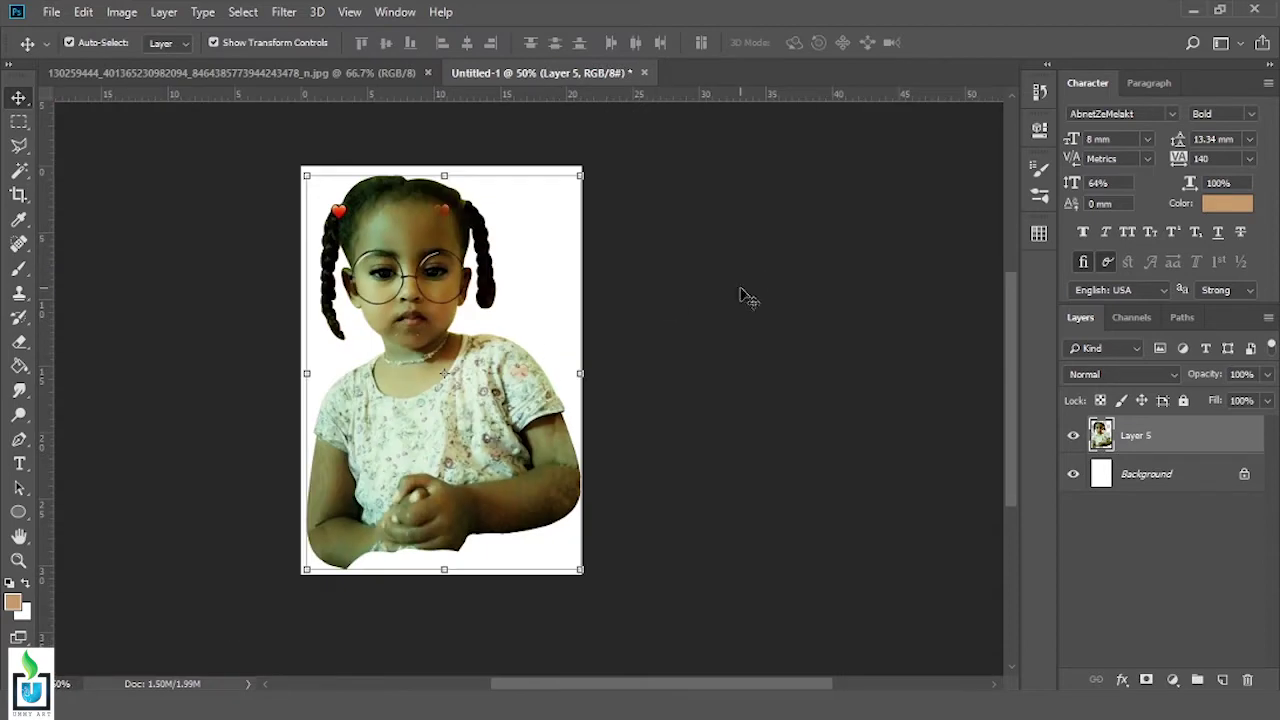
Duplicate Layer 5 and apply High Pass with a 3.1 px radius to the copy
{"action": "key", "text": "ctrl+j"}
{"action": "key", "text": "ctrl+j"}
{"action": "left_click", "coordinate": [1123, 374]}
{"action": "left_click", "coordinate": [1100, 257]}
{"action": "left_click", "coordinate": [284, 12]}
{"action": "left_click", "coordinate": [551, 406]}
{"action": "mouse_move", "coordinate": [680, 397]}
{"action": "left_mouse_down"}
{"action": "mouse_move", "coordinate": [643, 401]}
{"action": "mouse_move", "coordinate": [672, 408]}
{"action": "left_mouse_up"}
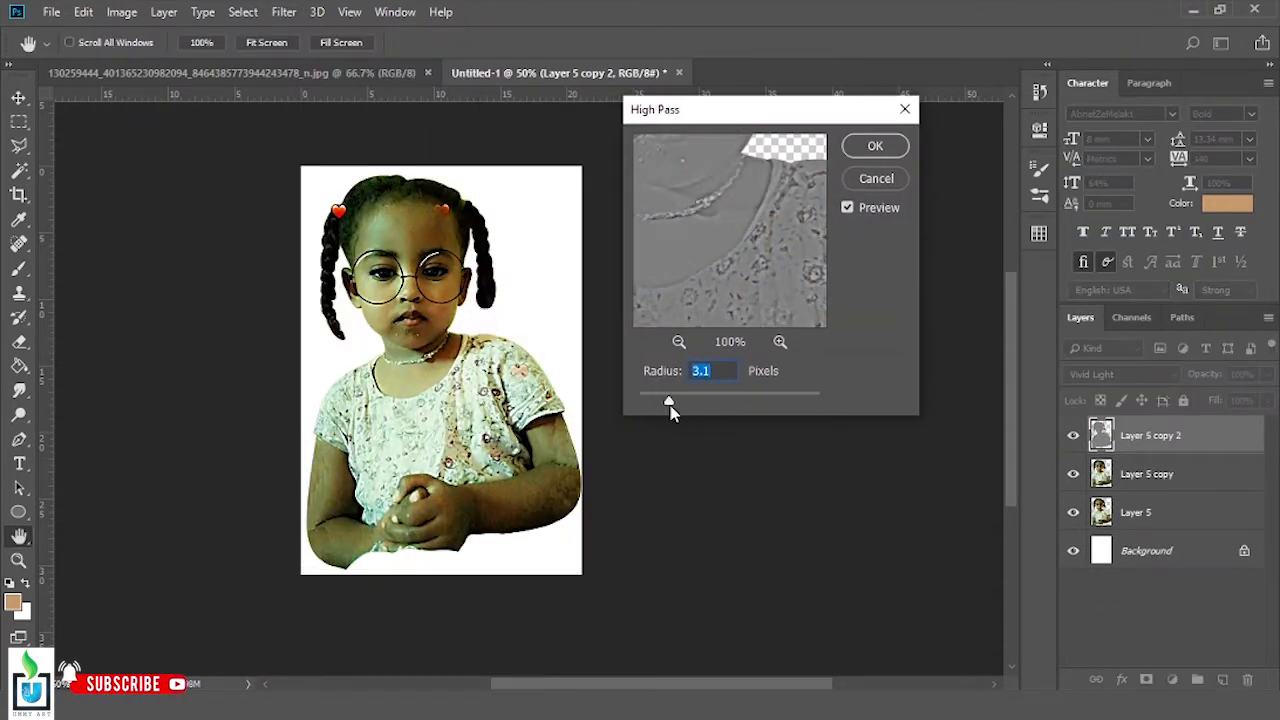
{"action": "left_click", "coordinate": [873, 146]}
Remove the extra copy, re-duplicate Layer 5, and set the top copy to Hard Light
{"action": "left_click", "coordinate": [1123, 374]}
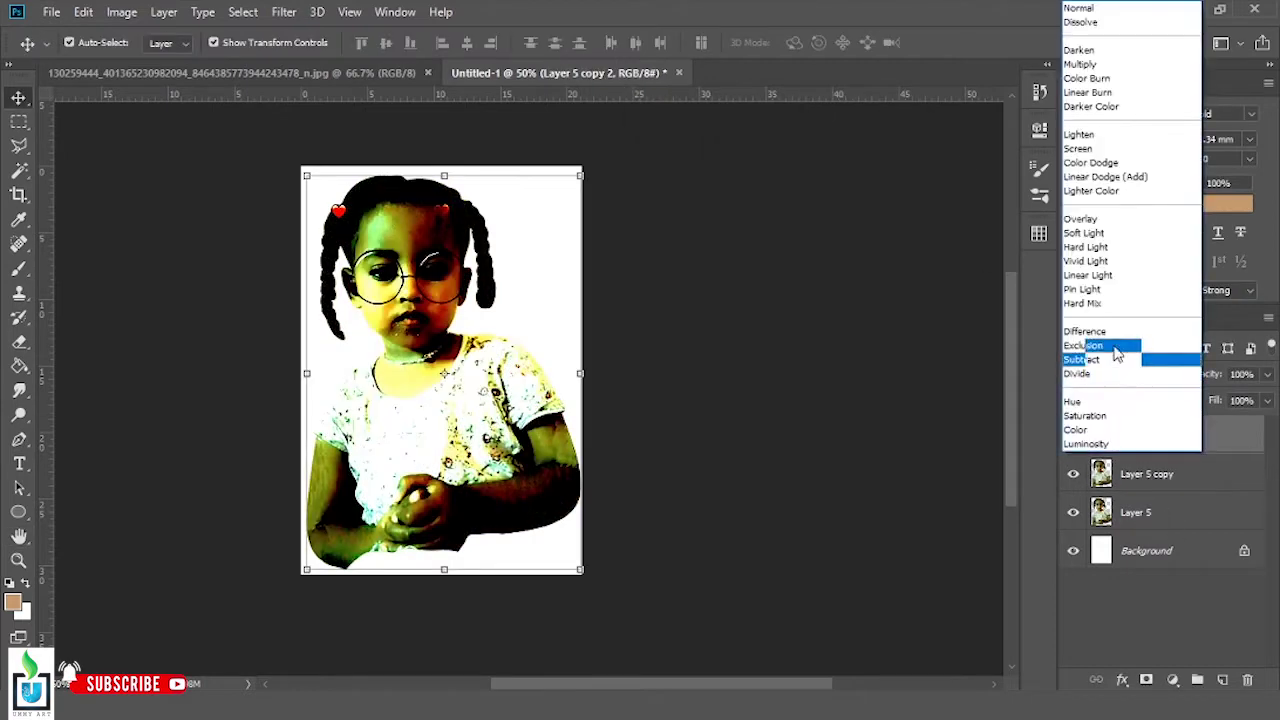
{"action": "key", "text": "Escape"}
{"action": "key", "text": "Delete"}
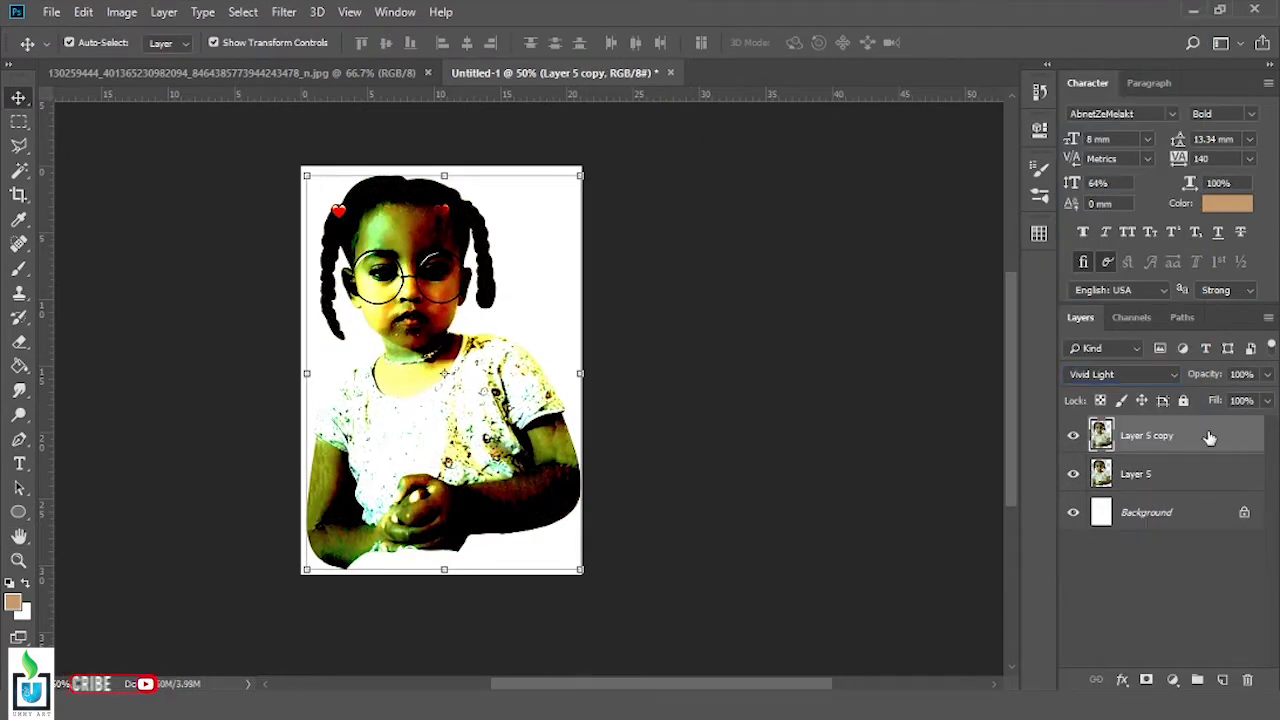
{"action": "key", "text": "Delete"}
{"action": "key", "text": "ctrl+j"}
{"action": "key", "text": "ctrl+j"}
{"action": "left_click", "coordinate": [1100, 374]}
Reapply High Pass sharpening, keep Hard Light, and merge the two copies into one layer
{"action": "left_click", "coordinate": [1090, 251]}
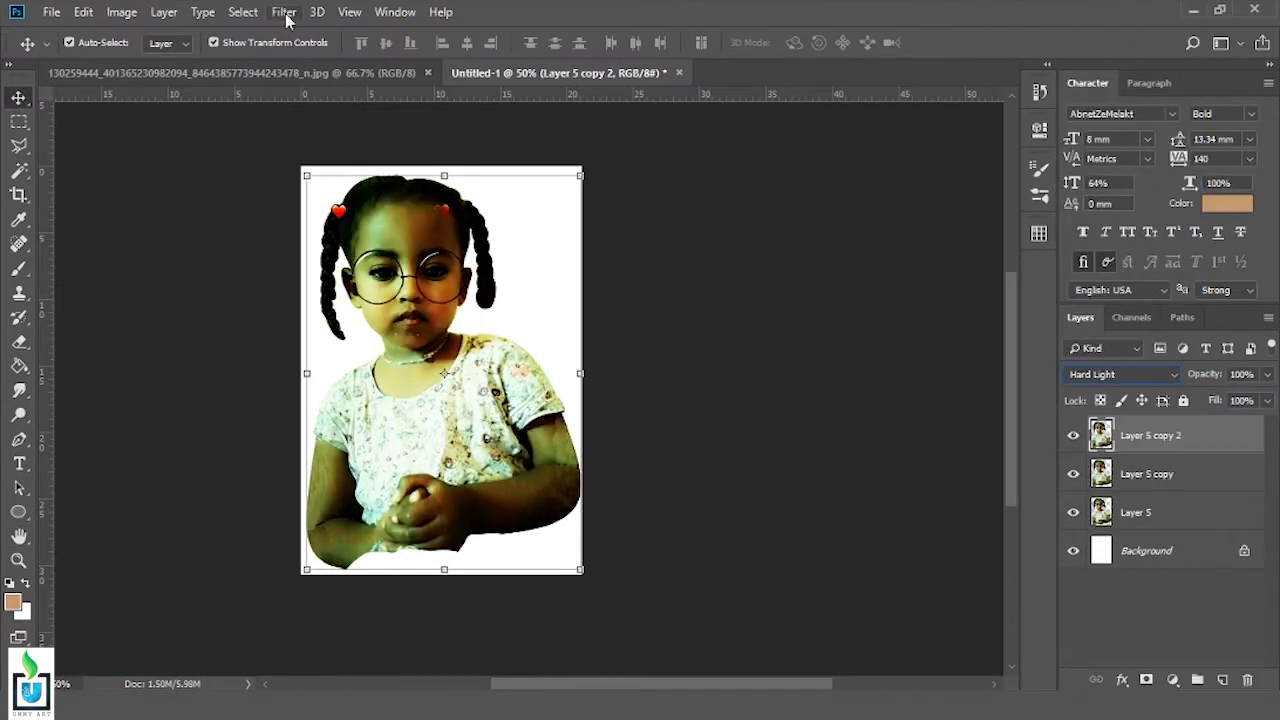
{"action": "left_click", "coordinate": [284, 12]}
{"action": "key", "text": "Return"}
{"action": "left_click", "coordinate": [1100, 374]}
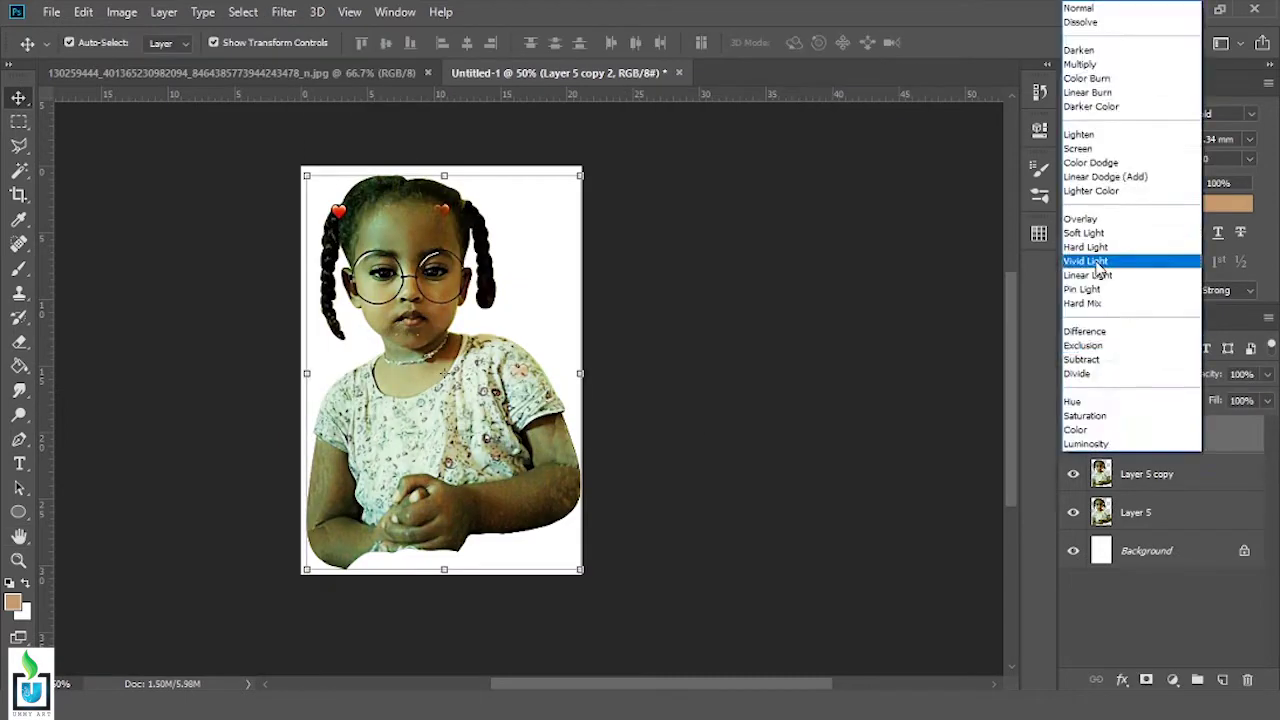
{"action": "key", "text": "Escape"}
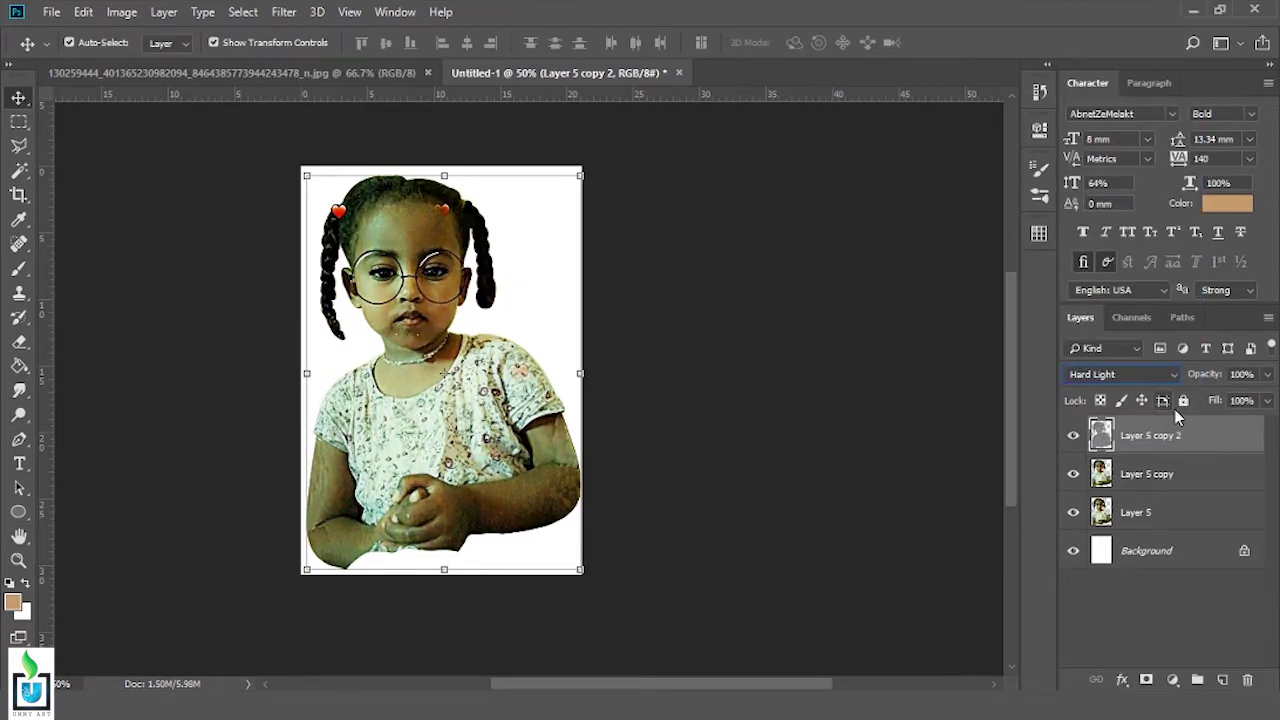
{"action": "left_click", "coordinate": [1189, 481], "text": "shift"}
{"action": "key", "text": "ctrl+e"}
{"action": "key", "text": "ctrl+1"}
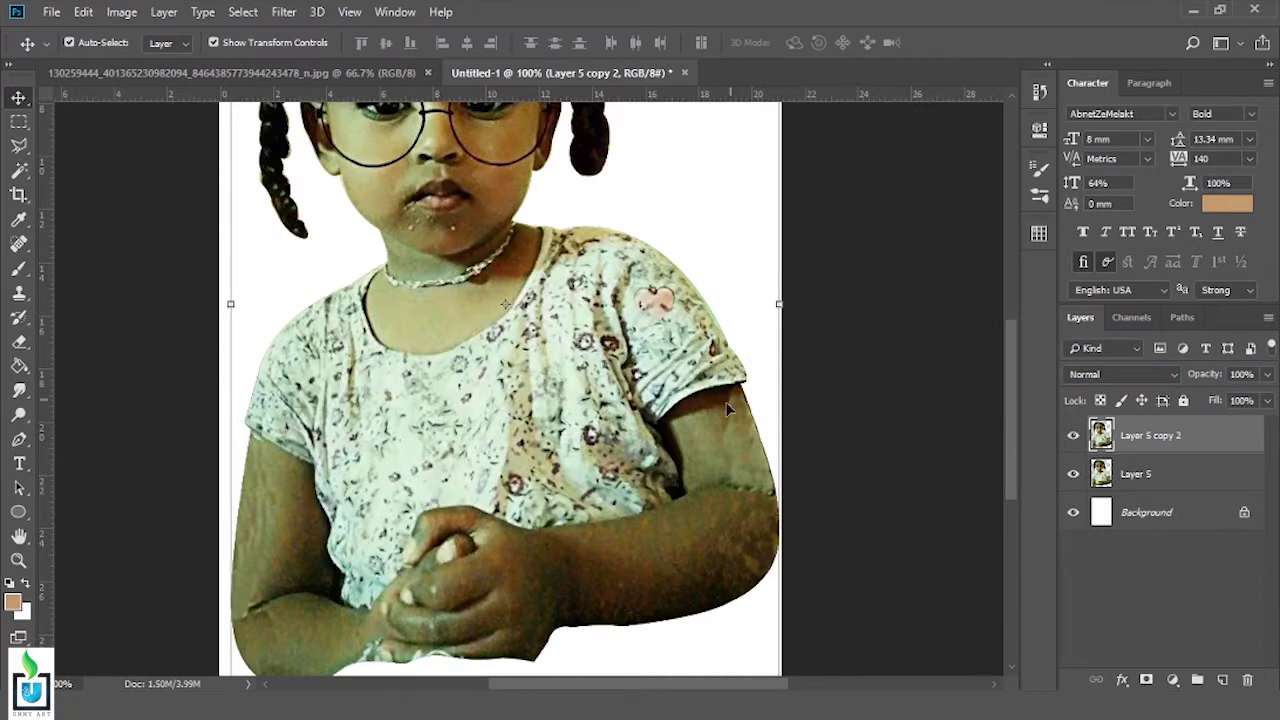
Start a pen path along the sleeve edge and around the hand and fingers
{"action": "key", "text": "p"}
{"action": "scroll", "coordinate": [700, 430], "scroll_direction": "up", "scroll_amount": 1}
{"action": "scroll", "coordinate": [799, 235], "scroll_direction": "up", "scroll_amount": 1}
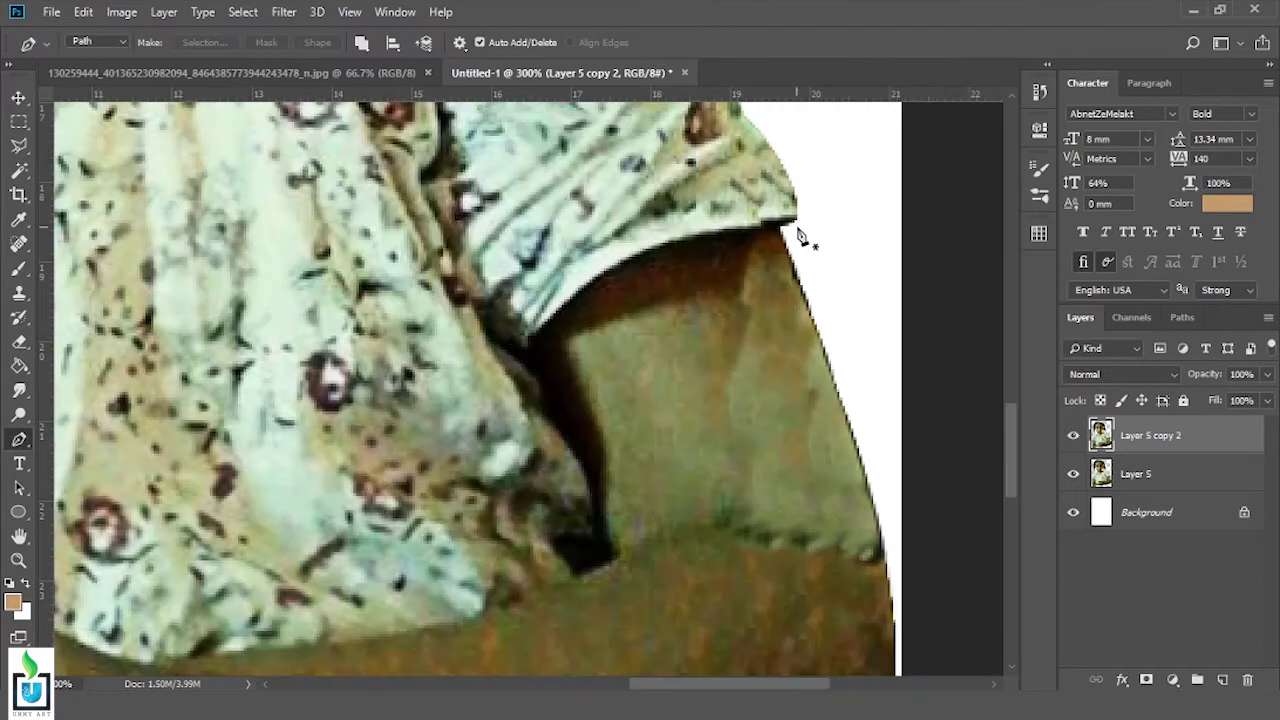
{"action": "left_click_drag", "start_coordinate": [541, 431], "coordinate": [473, 481]}
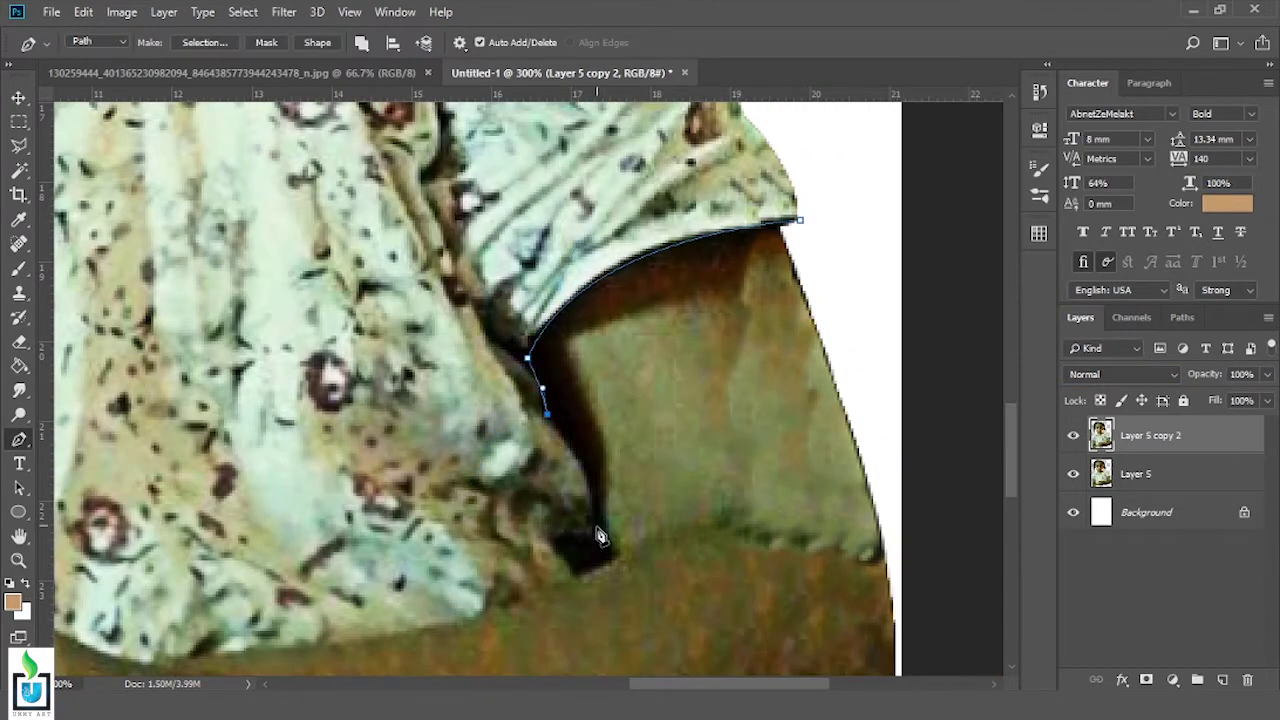
{"action": "scroll", "coordinate": [587, 588], "scroll_direction": "down", "scroll_amount": 1}
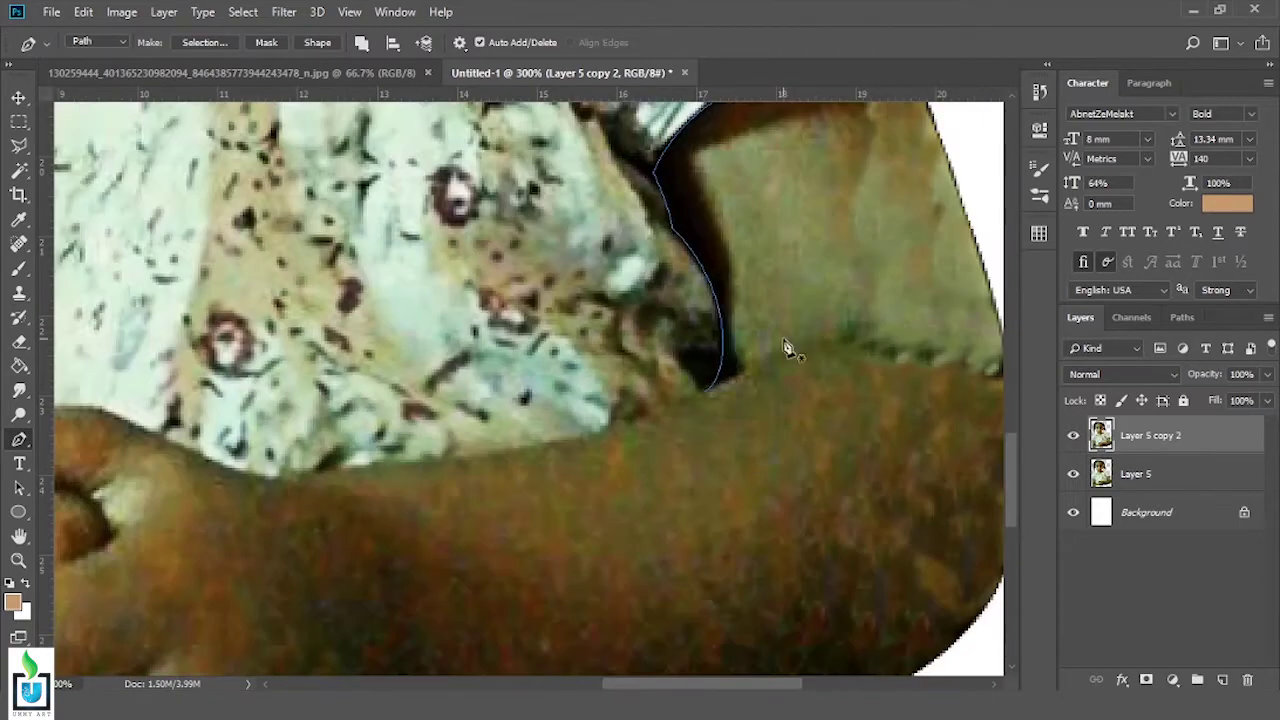
{"action": "scroll", "coordinate": [430, 480], "scroll_direction": "down", "scroll_amount": 1}
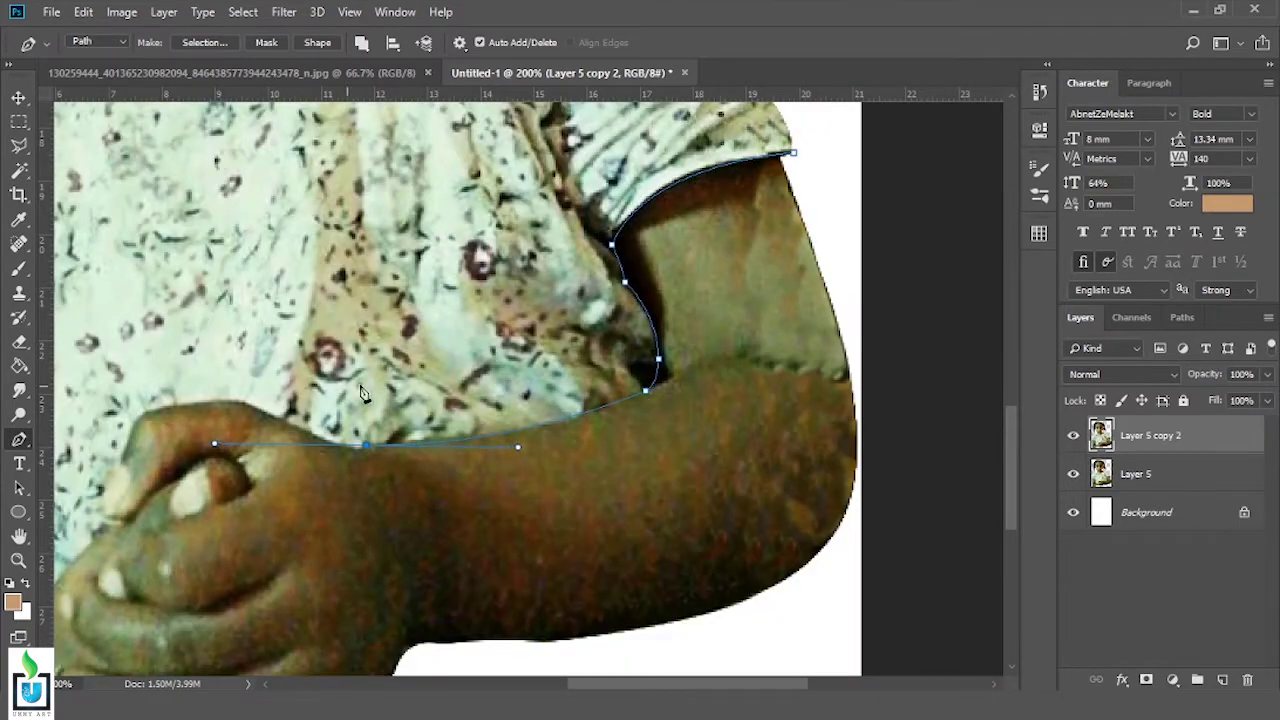
{"action": "scroll", "coordinate": [268, 444], "scroll_direction": "up", "scroll_amount": 1}
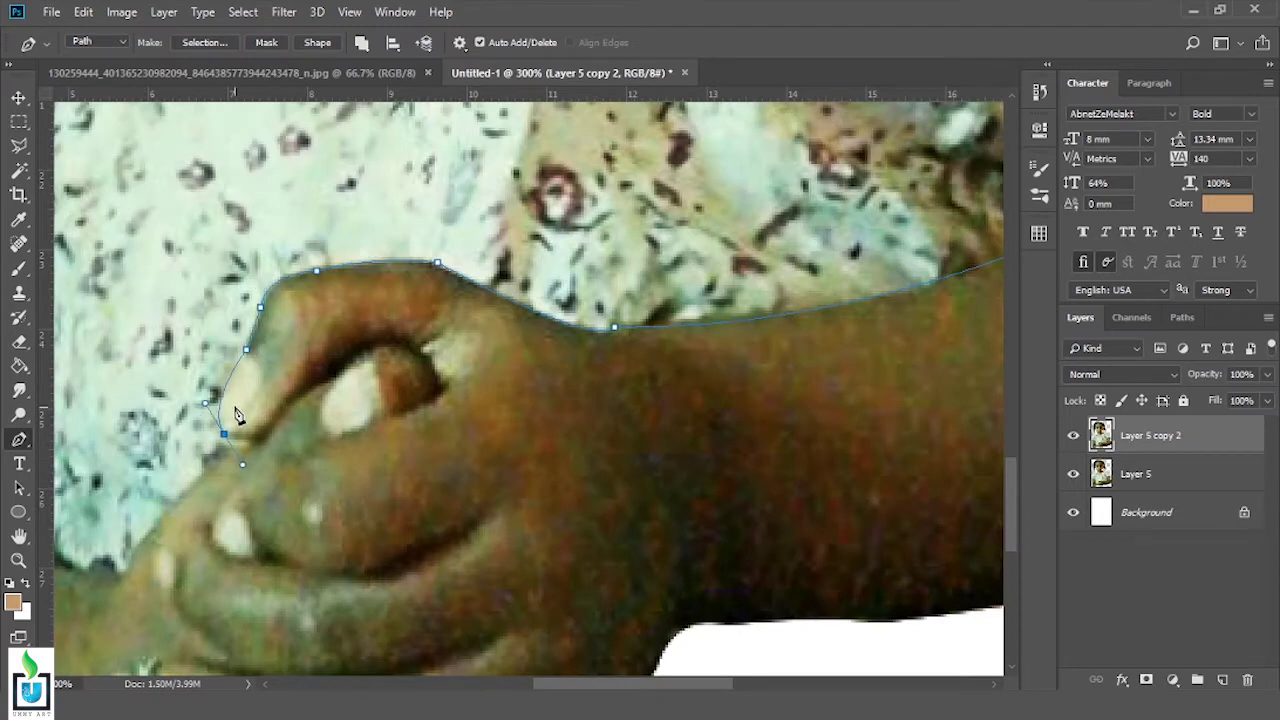
{"action": "left_click_drag", "start_coordinate": [224, 497], "coordinate": [518, 384]}
{"action": "left_click_drag", "start_coordinate": [413, 461], "coordinate": [390, 535]}
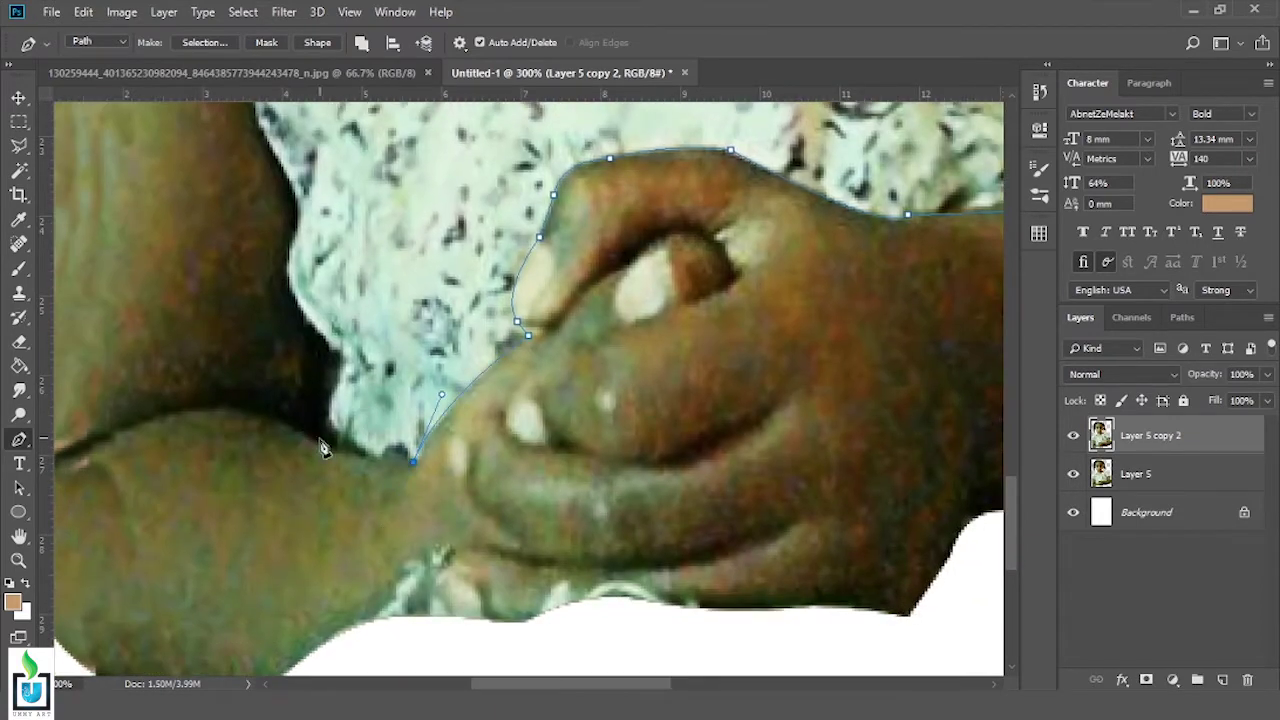
Continue the path along the inner arm, up to the shoulder and along the lower edge
{"action": "left_click_drag", "start_coordinate": [307, 437], "coordinate": [447, 511]}
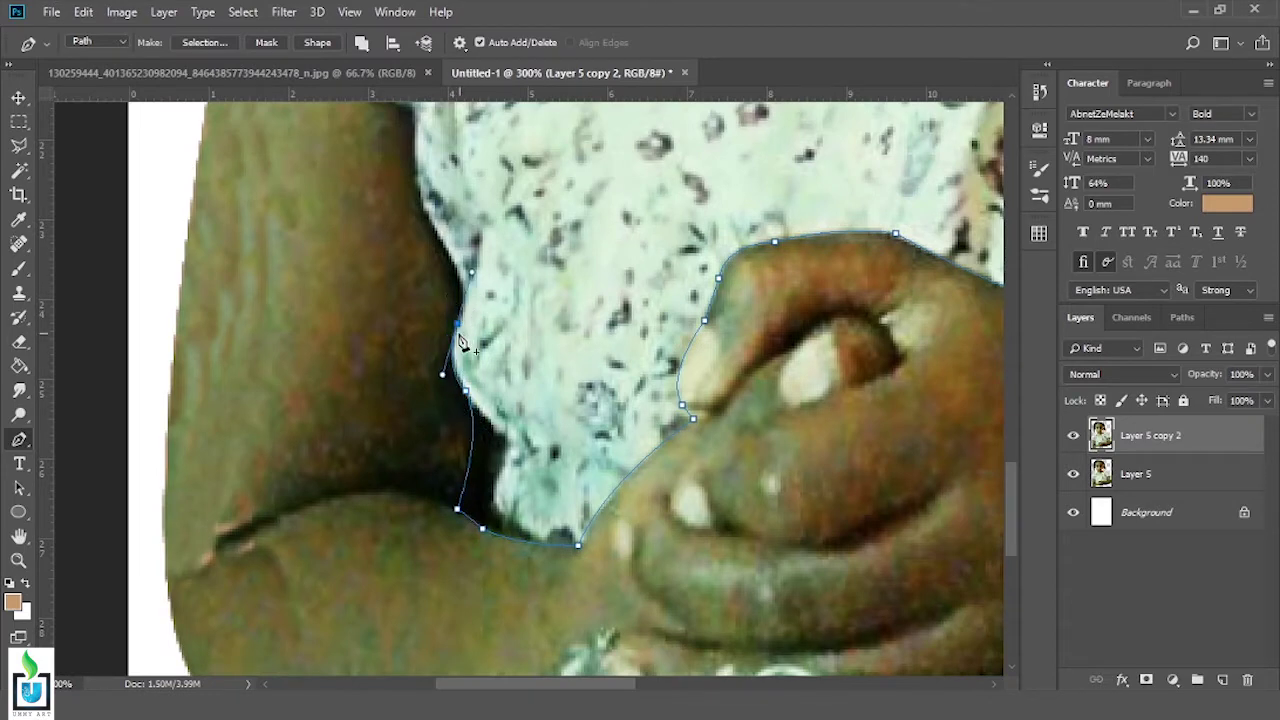
{"action": "left_click_drag", "start_coordinate": [465, 343], "coordinate": [615, 522]}
{"action": "left_click_drag", "start_coordinate": [584, 412], "coordinate": [538, 367]}
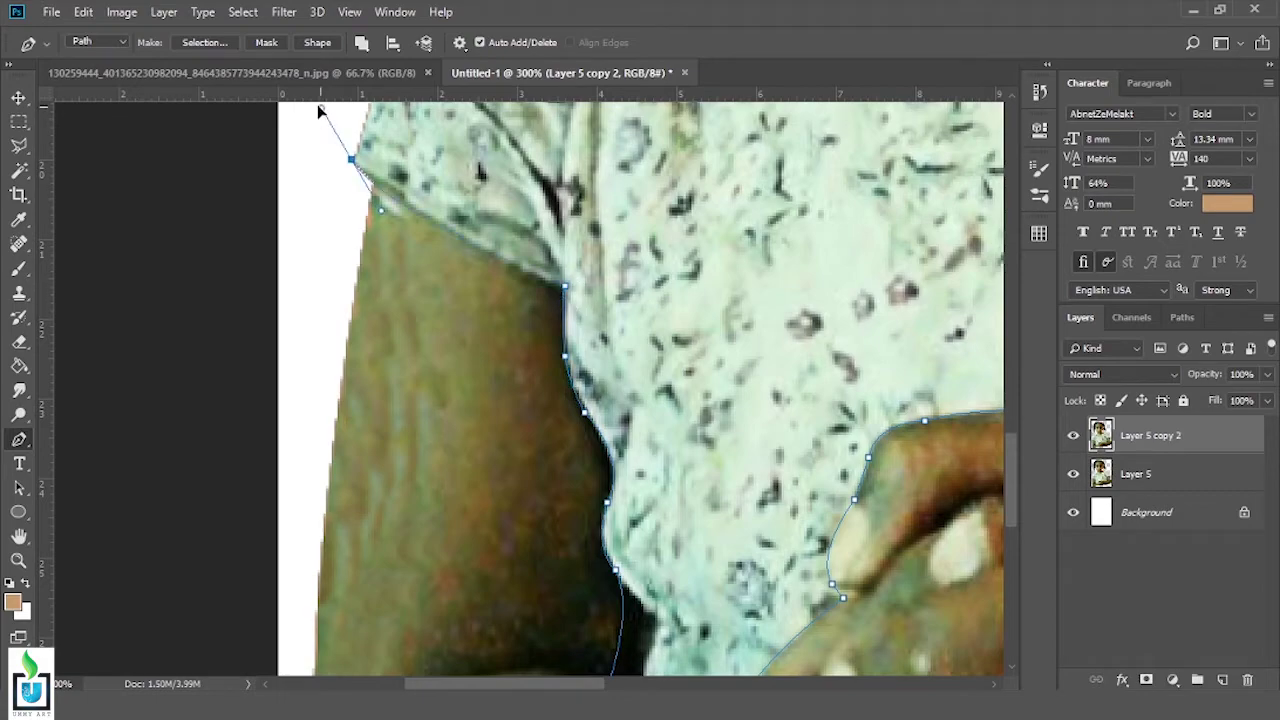
{"action": "left_click_drag", "start_coordinate": [323, 117], "coordinate": [292, 213]}
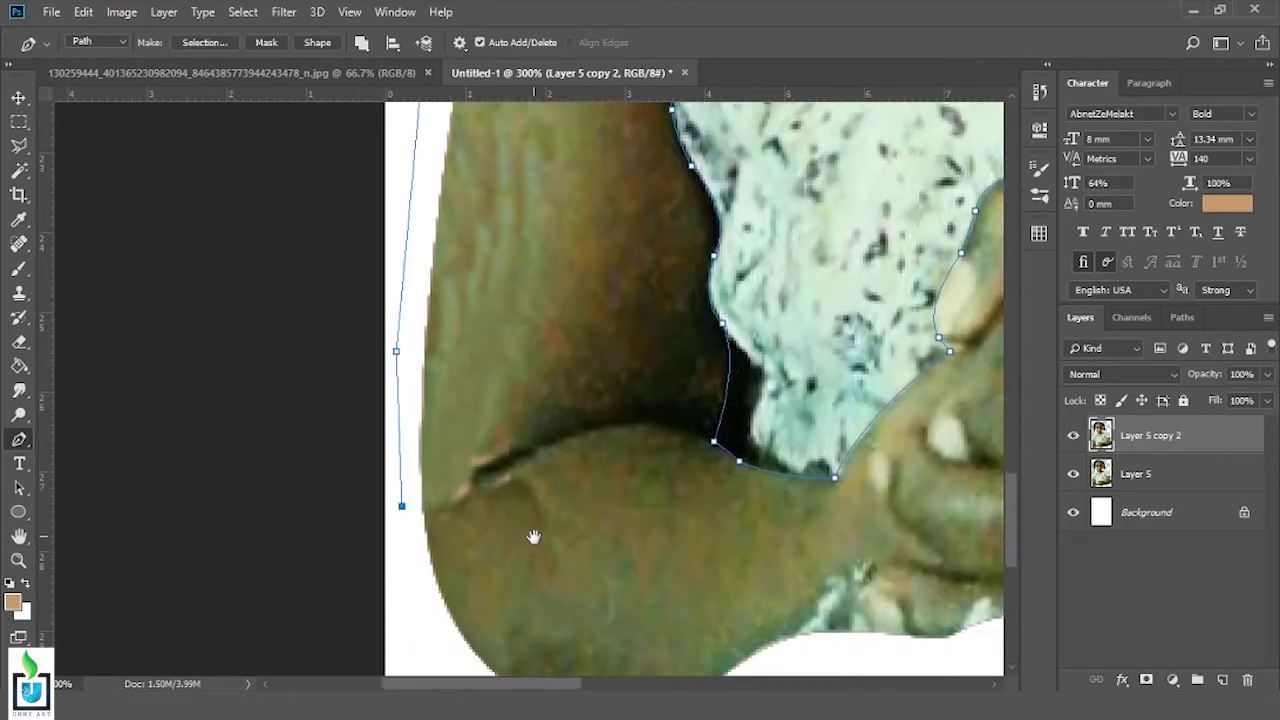
{"action": "left_click", "coordinate": [749, 514]}
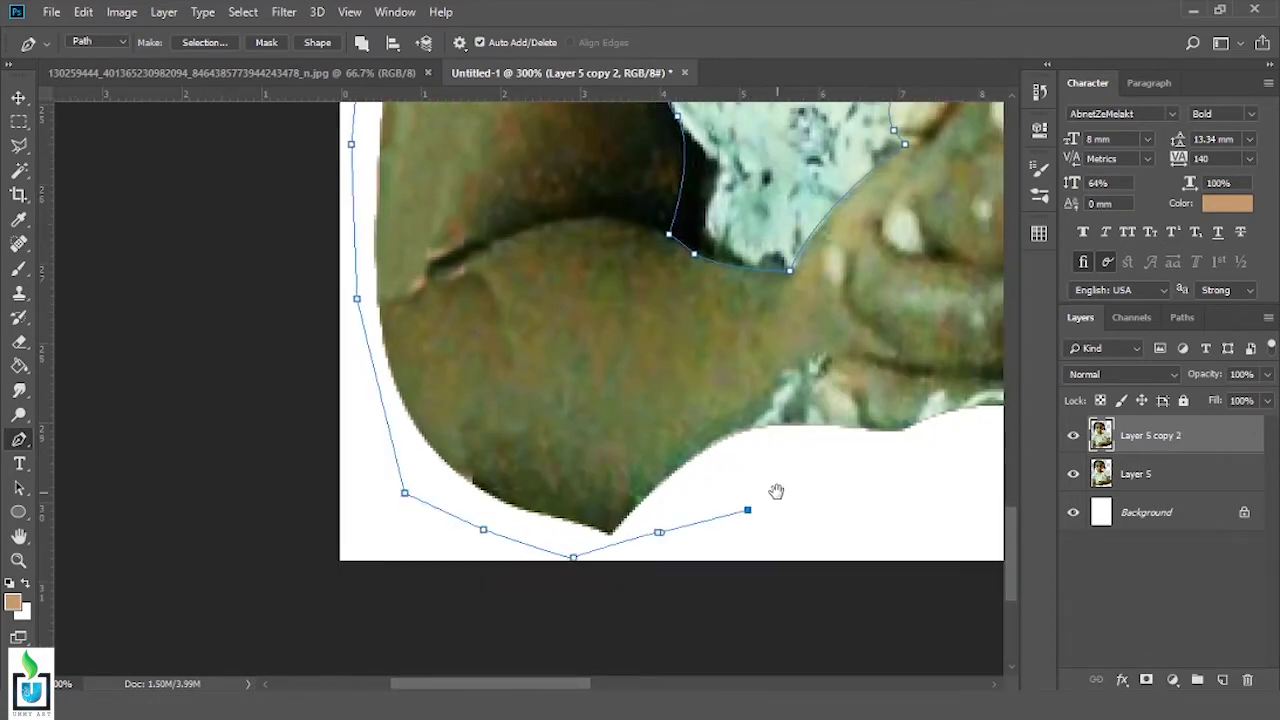
{"action": "left_click", "coordinate": [420, 523]}
{"action": "left_click", "coordinate": [822, 347]}
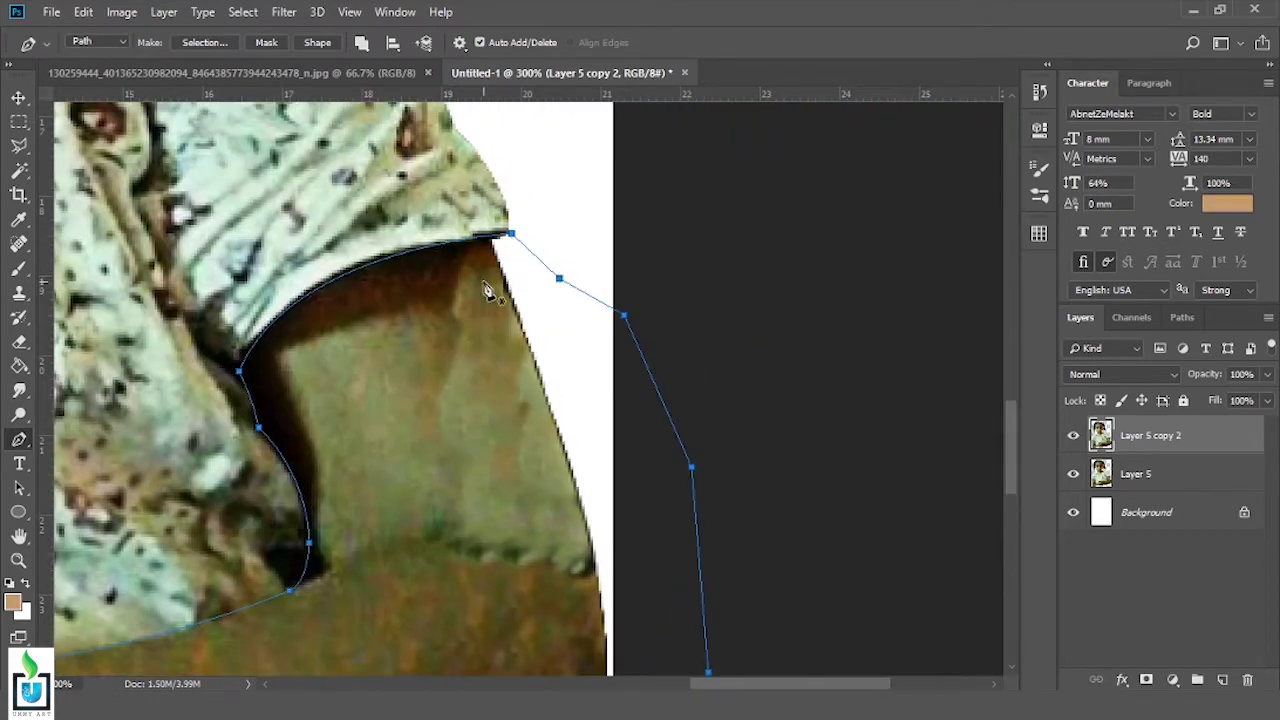
Convert the arm path to a selection and copy it onto new Layer 6
{"action": "right_click", "coordinate": [494, 340]}
{"action": "left_click", "coordinate": [720, 171]}
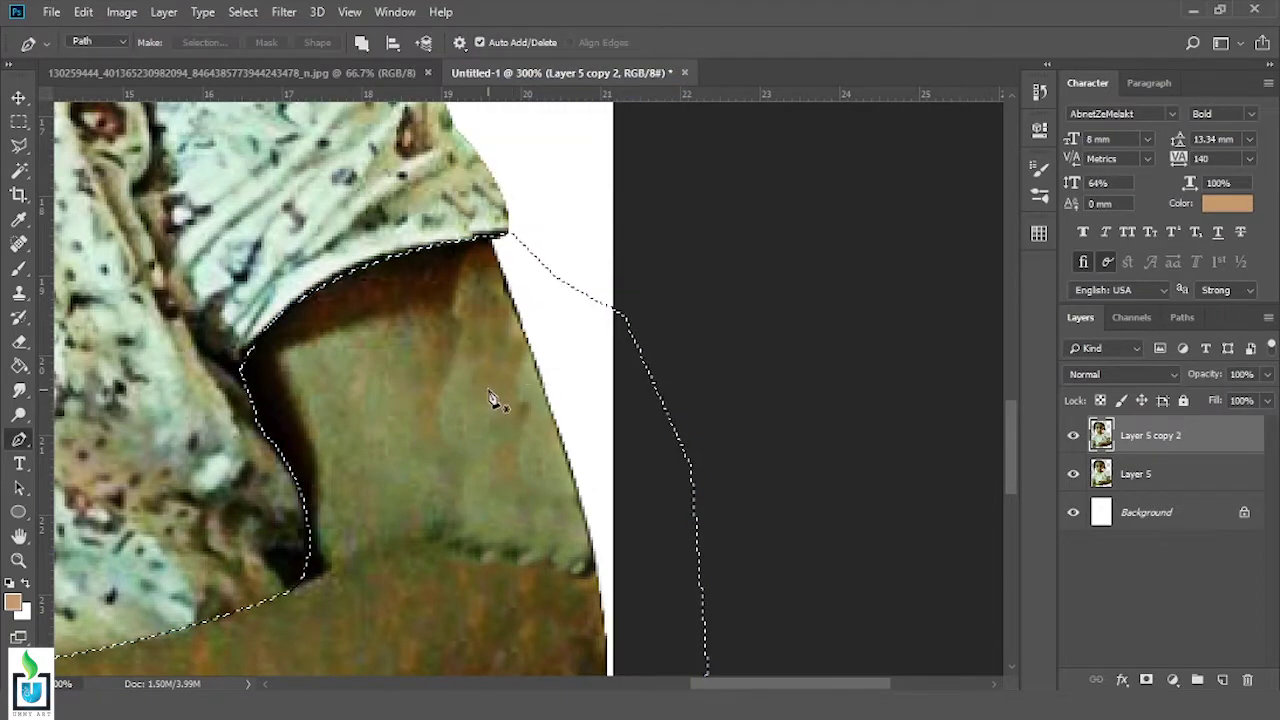
{"action": "left_click", "coordinate": [19, 121]}
{"action": "right_click", "coordinate": [452, 342]}
{"action": "left_click", "coordinate": [495, 475]}
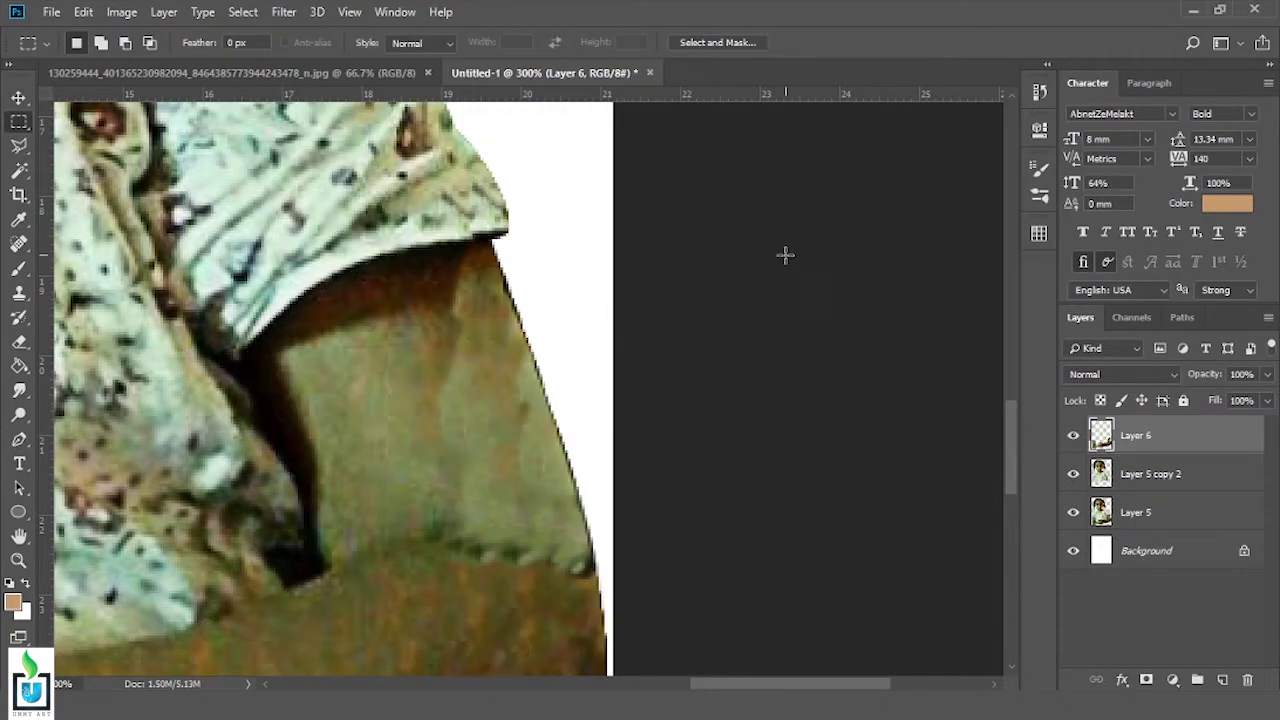
{"action": "key", "text": "ctrl+1"}
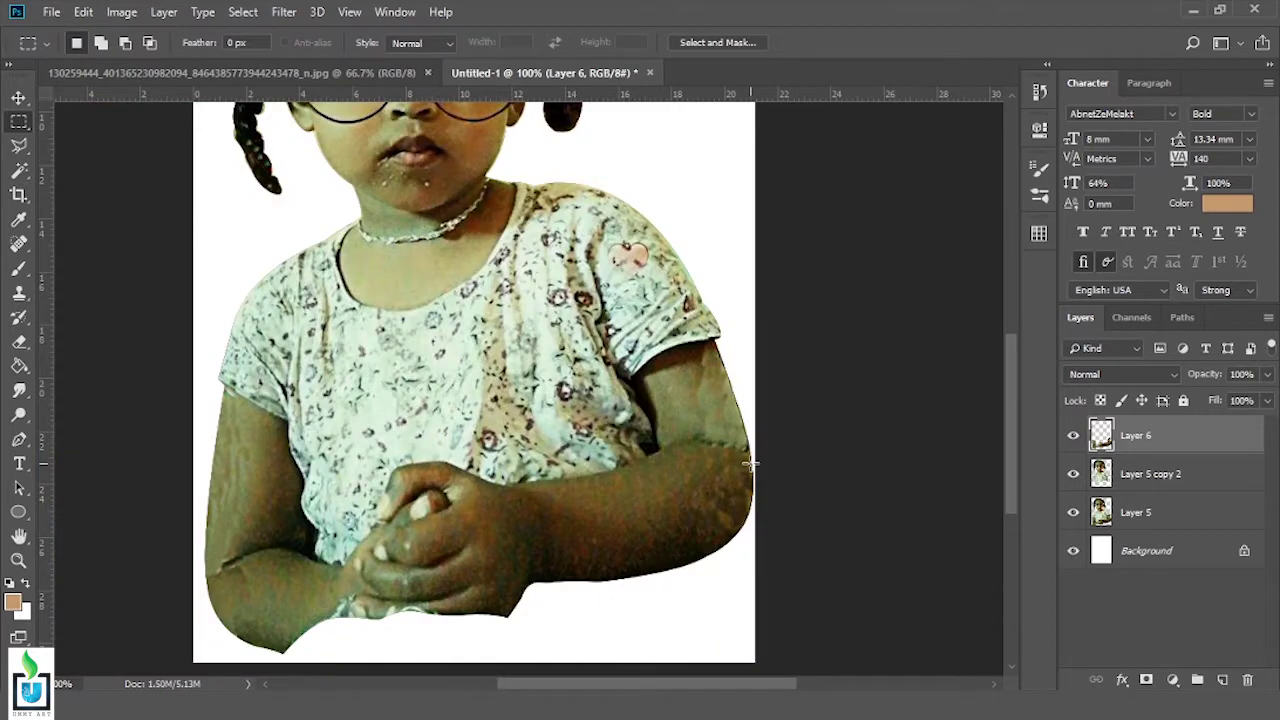
Zoom in on the neck, pen-trace anchors along the neckline, and select Layer 5 copy 2
{"action": "key", "text": "v"}
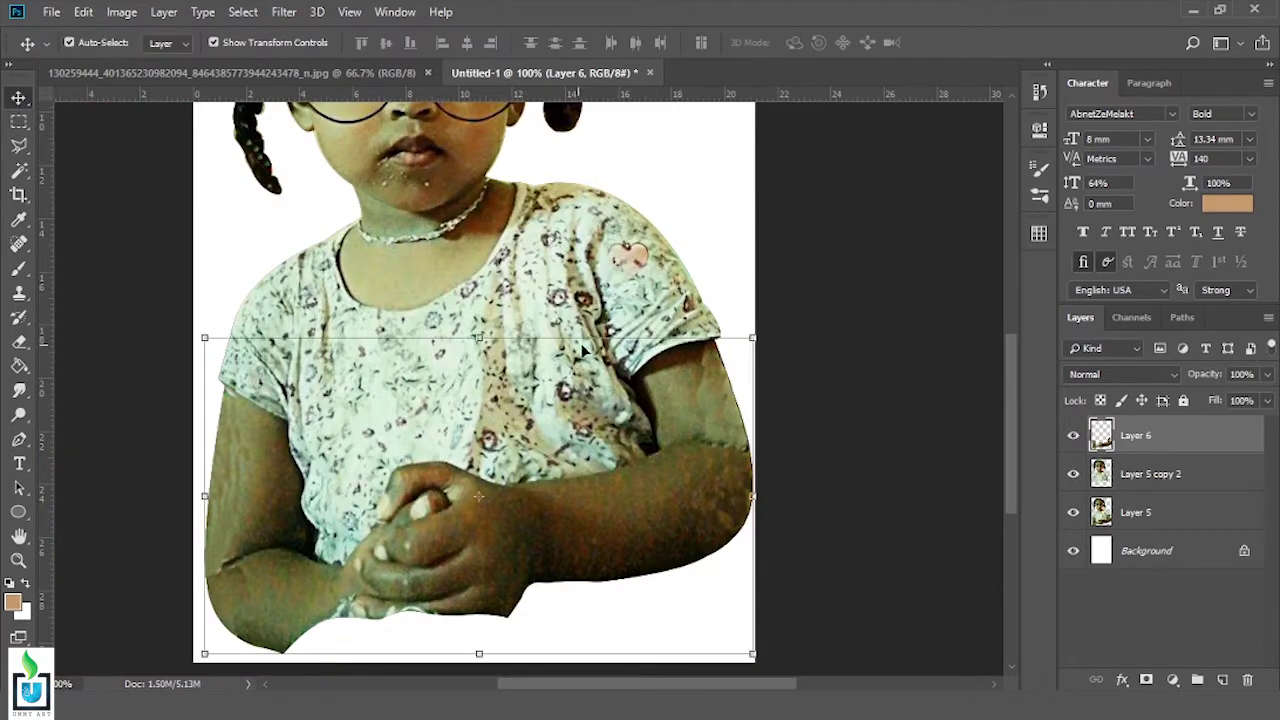
{"action": "scroll", "coordinate": [680, 378], "scroll_direction": "up", "scroll_amount": 3}
{"action": "scroll", "coordinate": [532, 468], "scroll_direction": "up", "scroll_amount": 2}
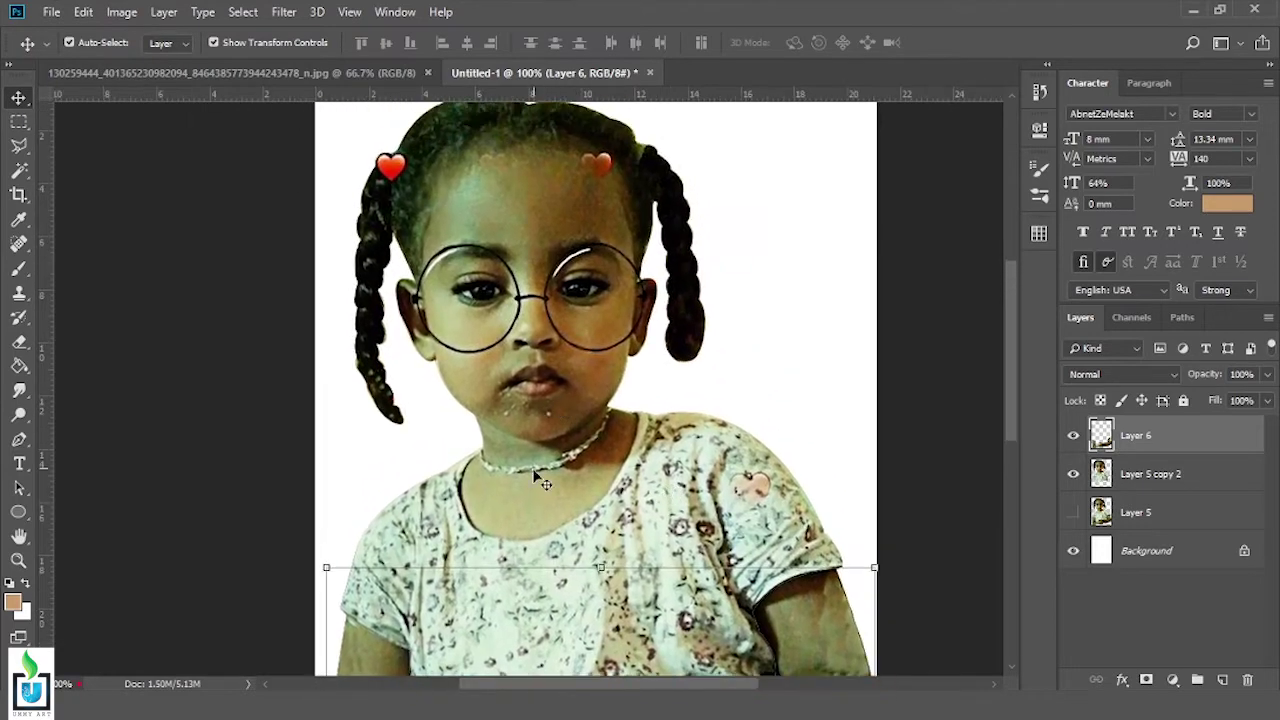
{"action": "key", "text": "ctrl+plus"}
{"action": "scroll", "coordinate": [467, 385], "scroll_direction": "down", "scroll_amount": 3}
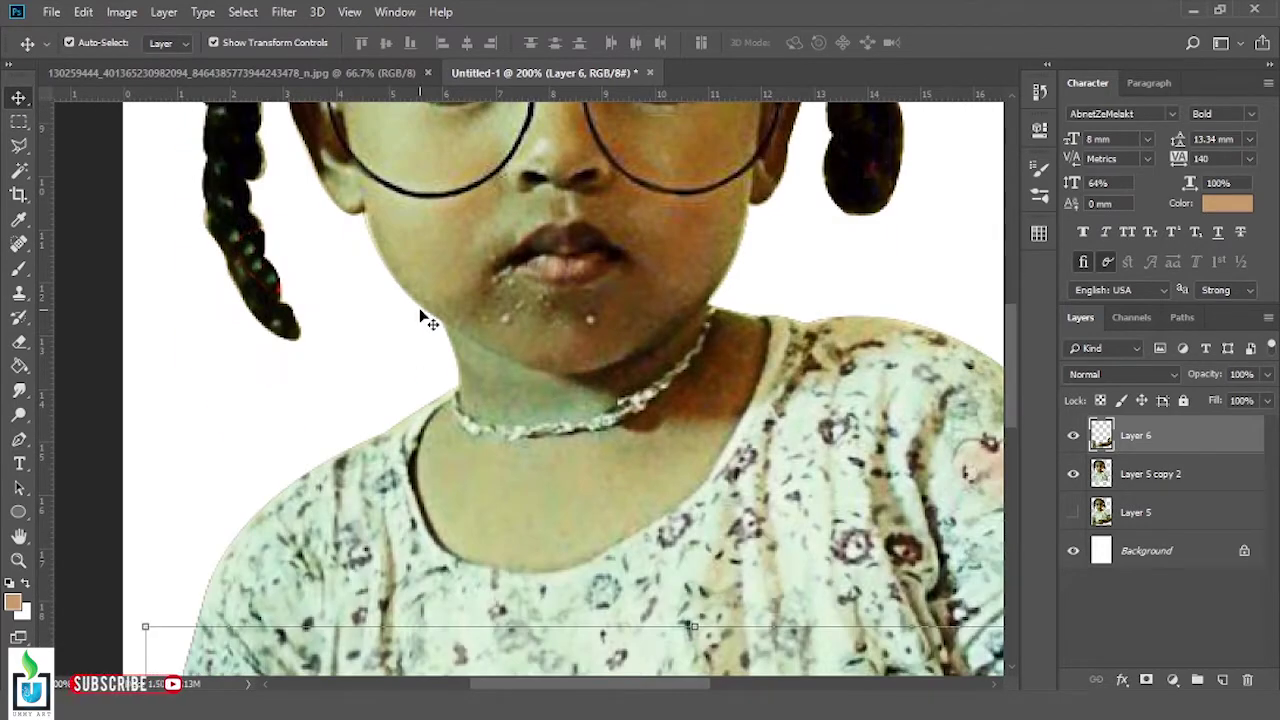
{"action": "left_click", "coordinate": [19, 439]}
{"action": "left_click", "coordinate": [745, 300]}
{"action": "left_click_drag", "start_coordinate": [705, 481], "coordinate": [634, 566]}
{"action": "key", "text": "ctrl+z"}
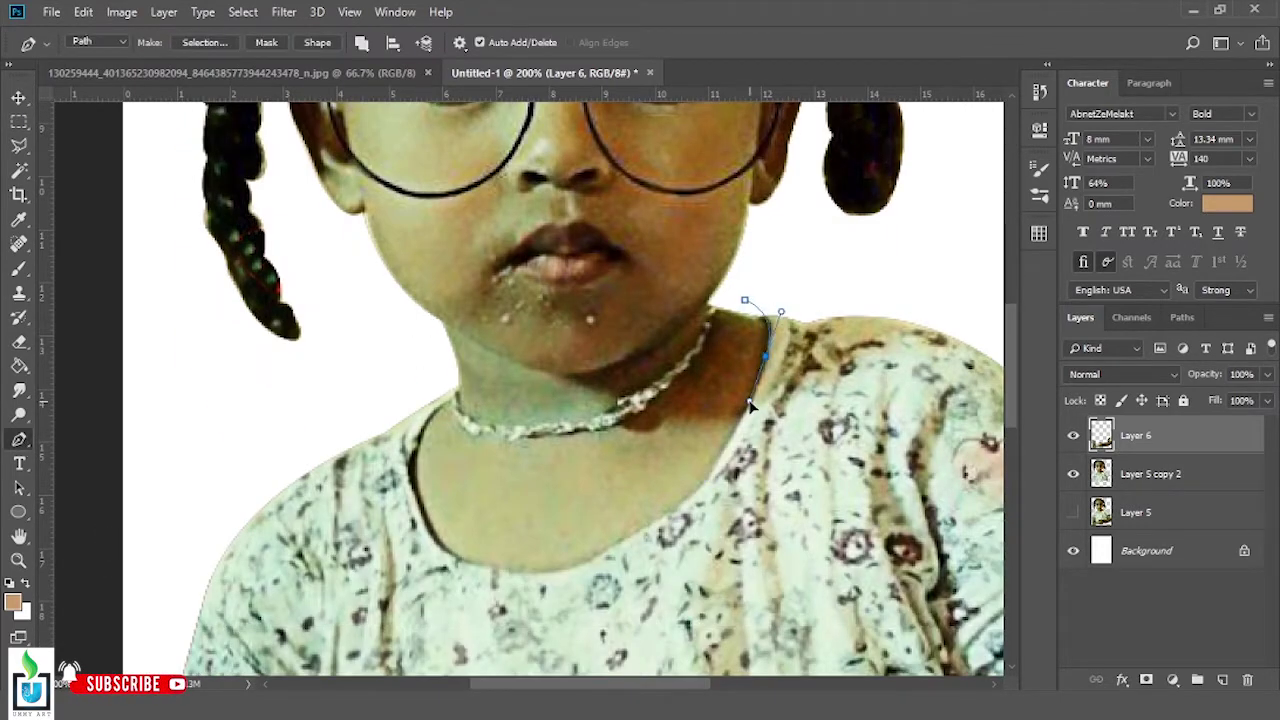
{"action": "left_click_drag", "start_coordinate": [767, 355], "coordinate": [749, 401]}
{"action": "key", "text": "alt+bracketleft"}
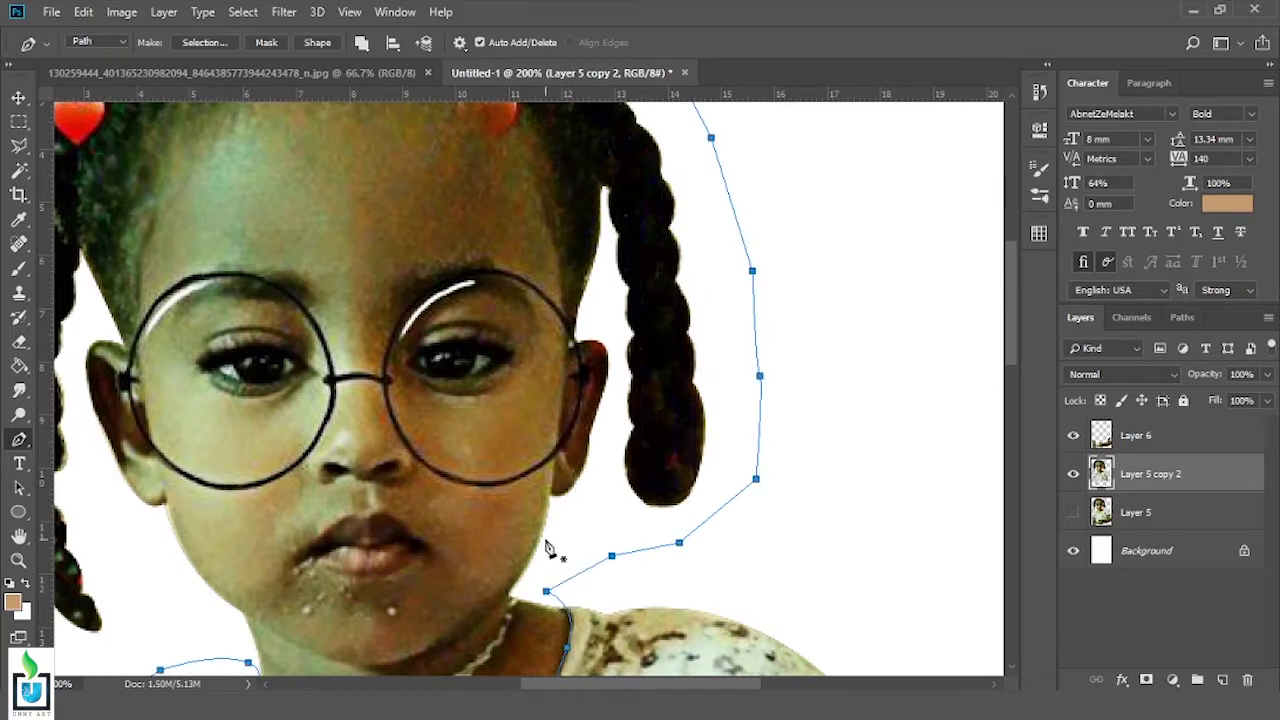
{"action": "right_click", "coordinate": [514, 316]}
Turn the head outline into a selection and copy the head onto new Layer 7
{"action": "left_click", "coordinate": [550, 391]}
{"action": "key", "text": "m"}
{"action": "right_click", "coordinate": [487, 316]}
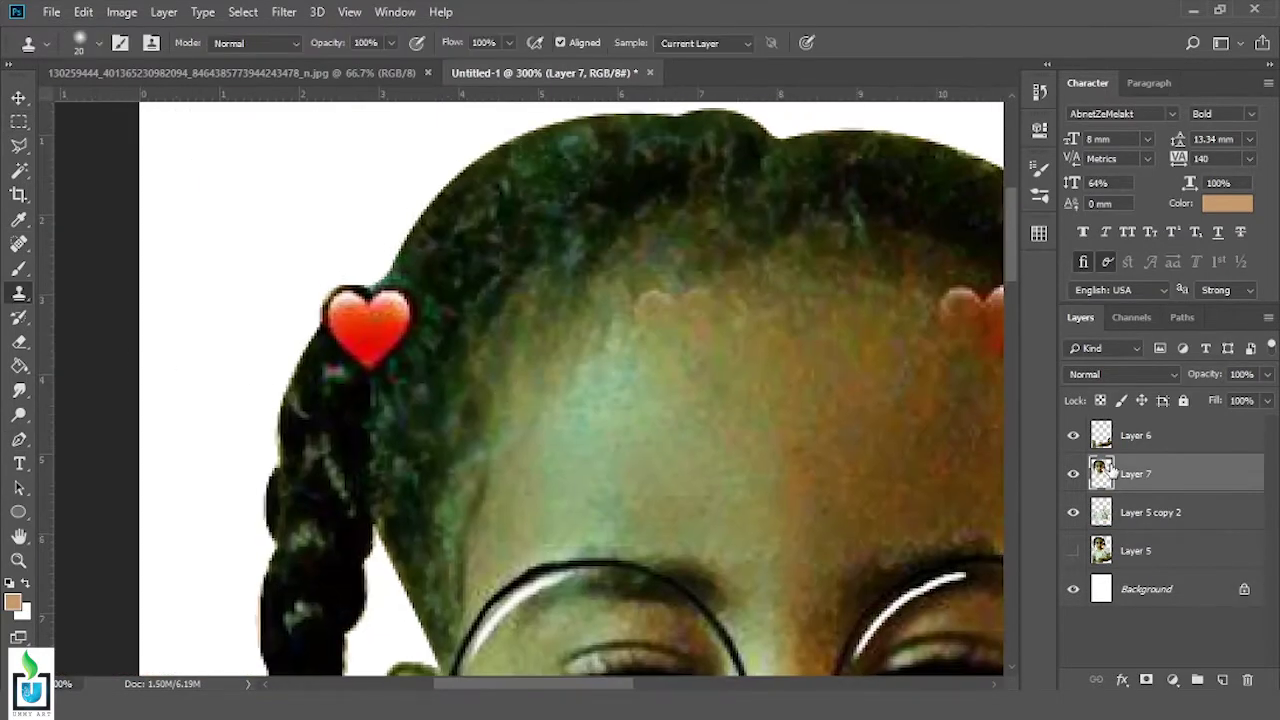
Clone nearby hair texture over the red heart clip on the left braid
{"action": "left_click", "coordinate": [314, 423], "text": "alt"}
{"action": "left_click_drag", "start_coordinate": [314, 423], "coordinate": [331, 366]}
{"action": "scroll", "coordinate": [323, 386], "scroll_direction": "up", "scroll_amount": 1}
{"action": "left_click", "coordinate": [309, 429], "text": "alt"}
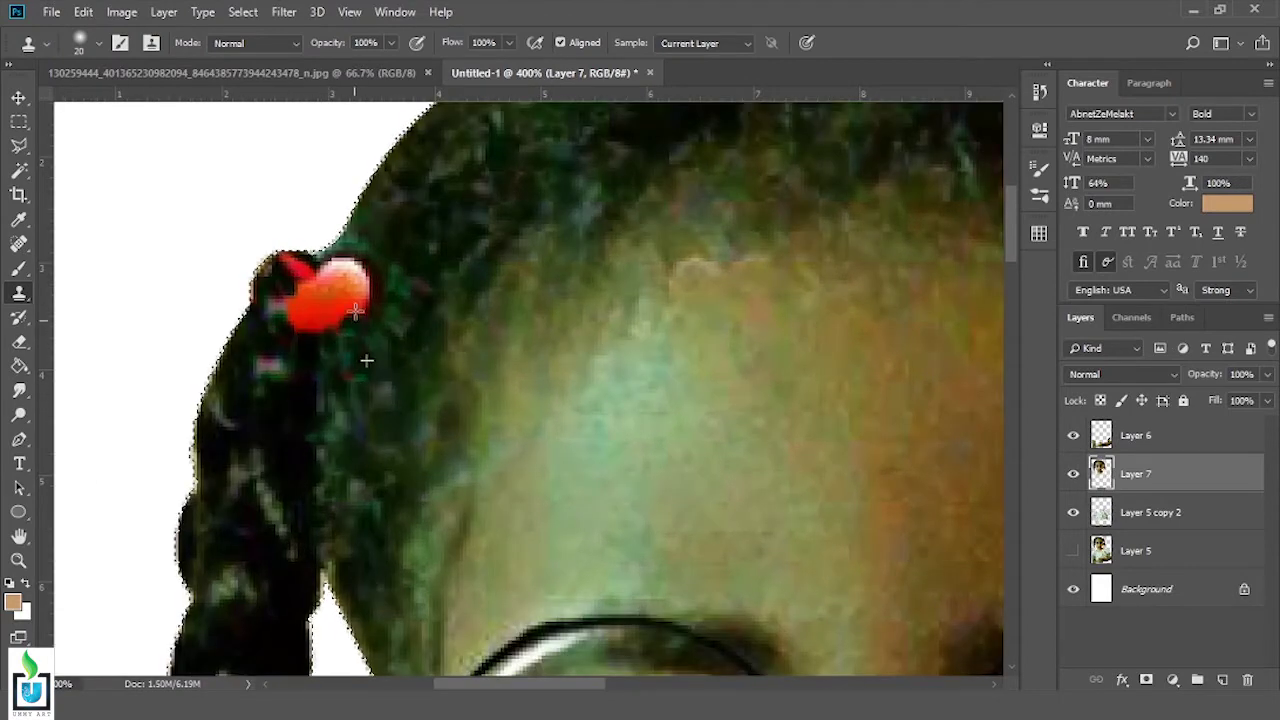
{"action": "left_click_drag", "start_coordinate": [366, 360], "coordinate": [337, 280]}
{"action": "mouse_move", "coordinate": [277, 352]}
{"action": "left_mouse_down"}
{"action": "mouse_move", "coordinate": [320, 277]}
{"action": "mouse_move", "coordinate": [414, 234]}
{"action": "left_mouse_up"}
{"action": "key", "text": "ctrl+1"}
{"action": "left_click_drag", "start_coordinate": [578, 518], "coordinate": [528, 298]}
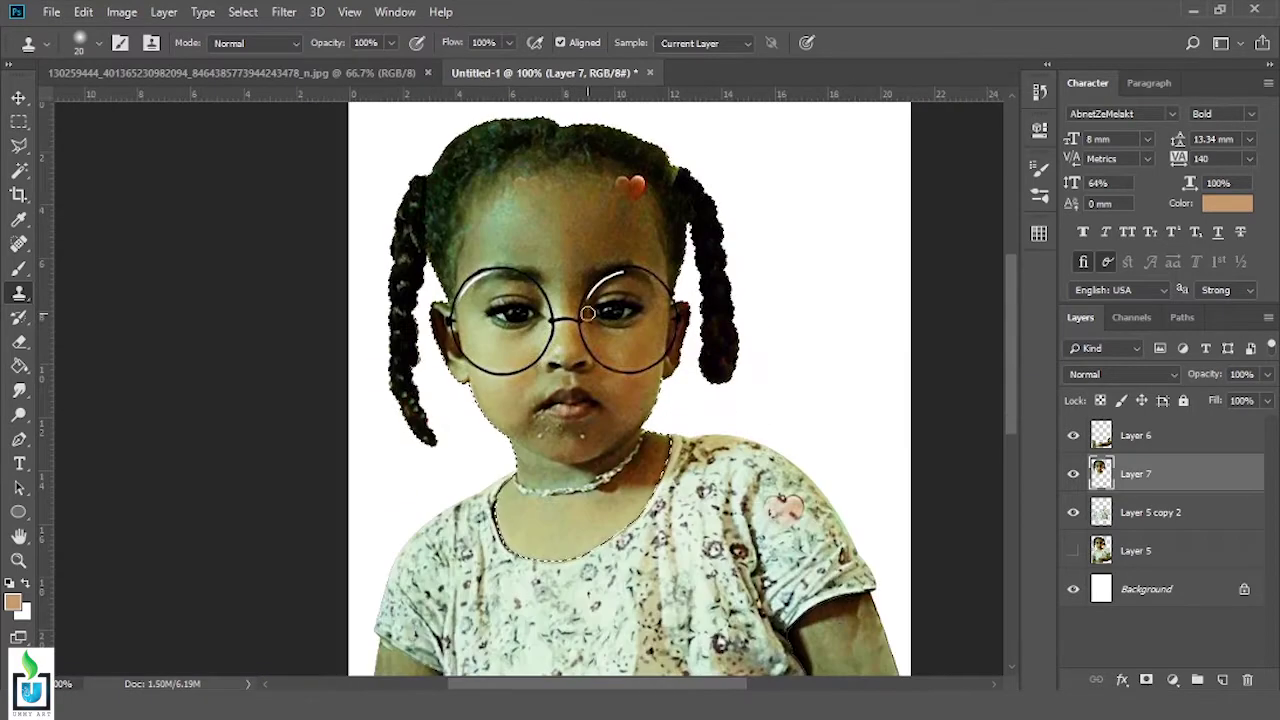
{"action": "key", "text": "ctrl+plus"}
{"action": "key", "text": "ctrl+plus"}
Trace a pen path along the necklace and turn it into a selection
{"action": "key", "text": "p"}
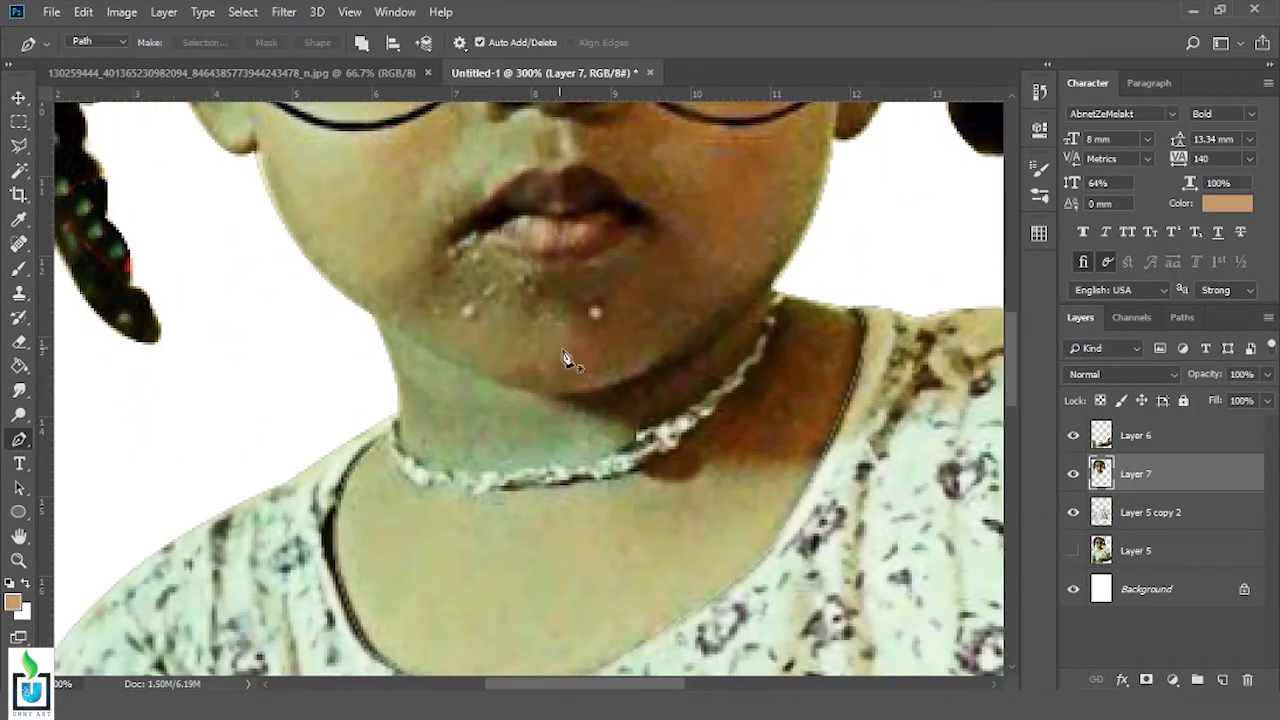
{"action": "left_click", "coordinate": [377, 421]}
{"action": "left_click_drag", "start_coordinate": [505, 488], "coordinate": [645, 464]}
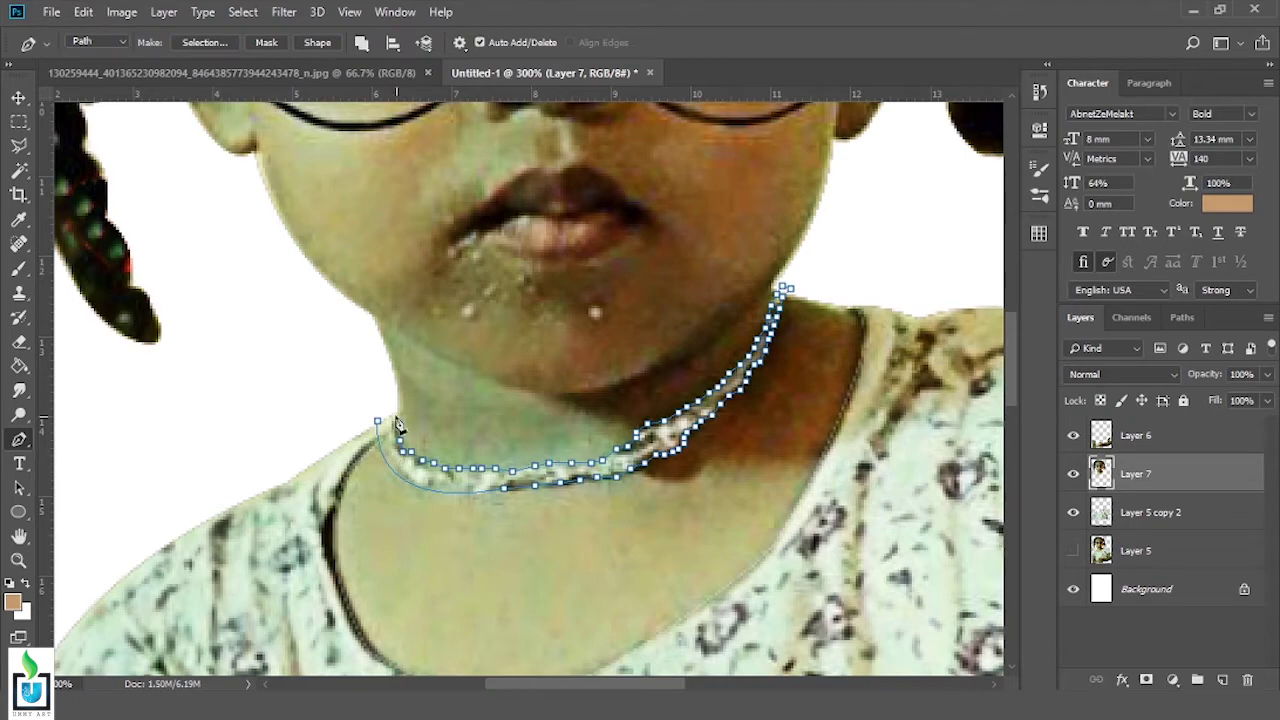
{"action": "right_click", "coordinate": [665, 455]}
{"action": "left_click", "coordinate": [740, 140]}
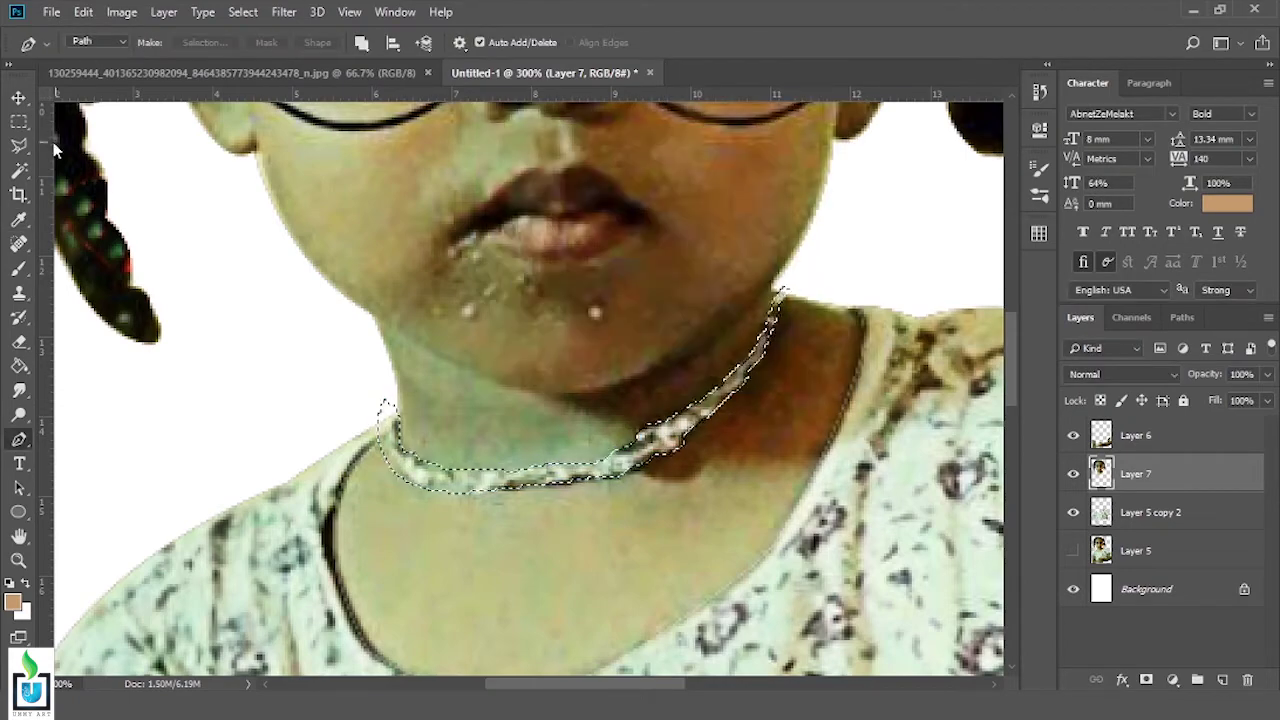
Copy the selection to a new layer, then reorder and merge so Layer 8 sits above Layer 6
{"action": "key", "text": "m"}
{"action": "key", "text": "ctrl+j"}
{"action": "left_click_drag", "start_coordinate": [1140, 512], "coordinate": [1165, 420]}
{"action": "key", "text": "ctrl+e"}
{"action": "scroll", "coordinate": [990, 325], "scroll_direction": "up", "scroll_amount": 5}
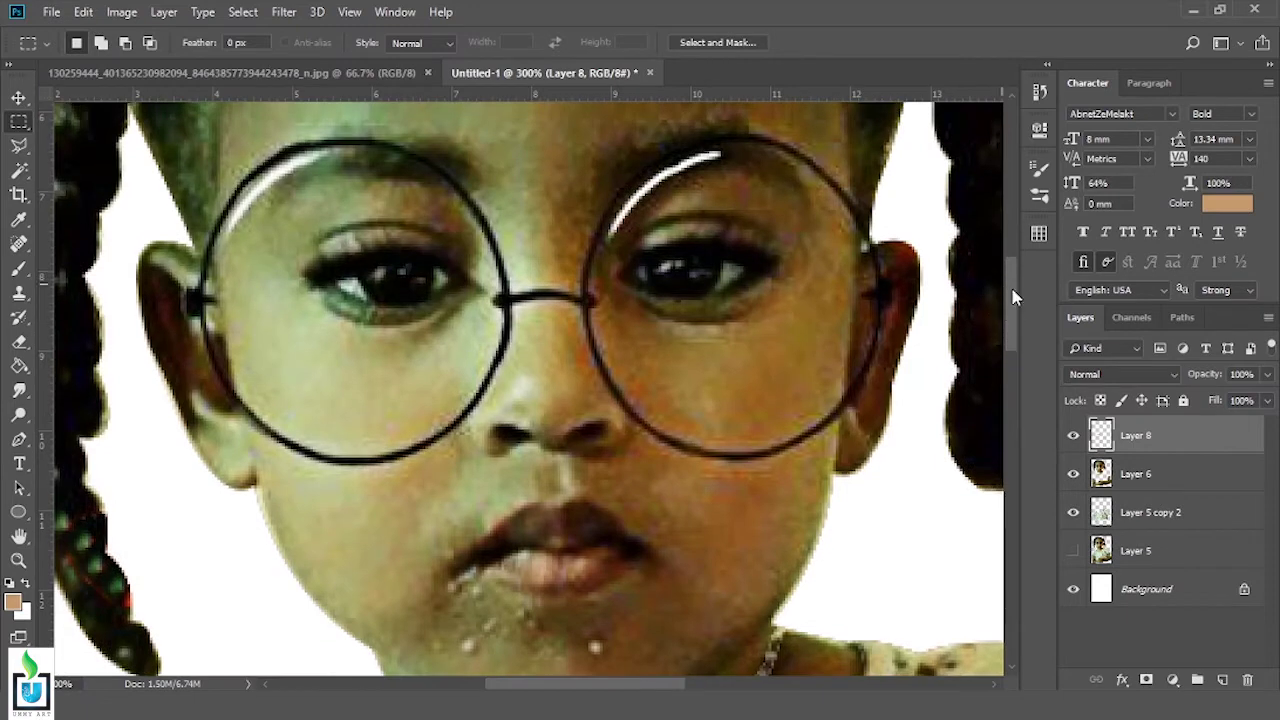
Trace the left eye on Layer 6 with the Pen tool and copy it onto new Layer 9
{"action": "left_click", "coordinate": [1135, 474]}
{"action": "key", "text": "p"}
{"action": "key", "text": "ctrl+plus"}
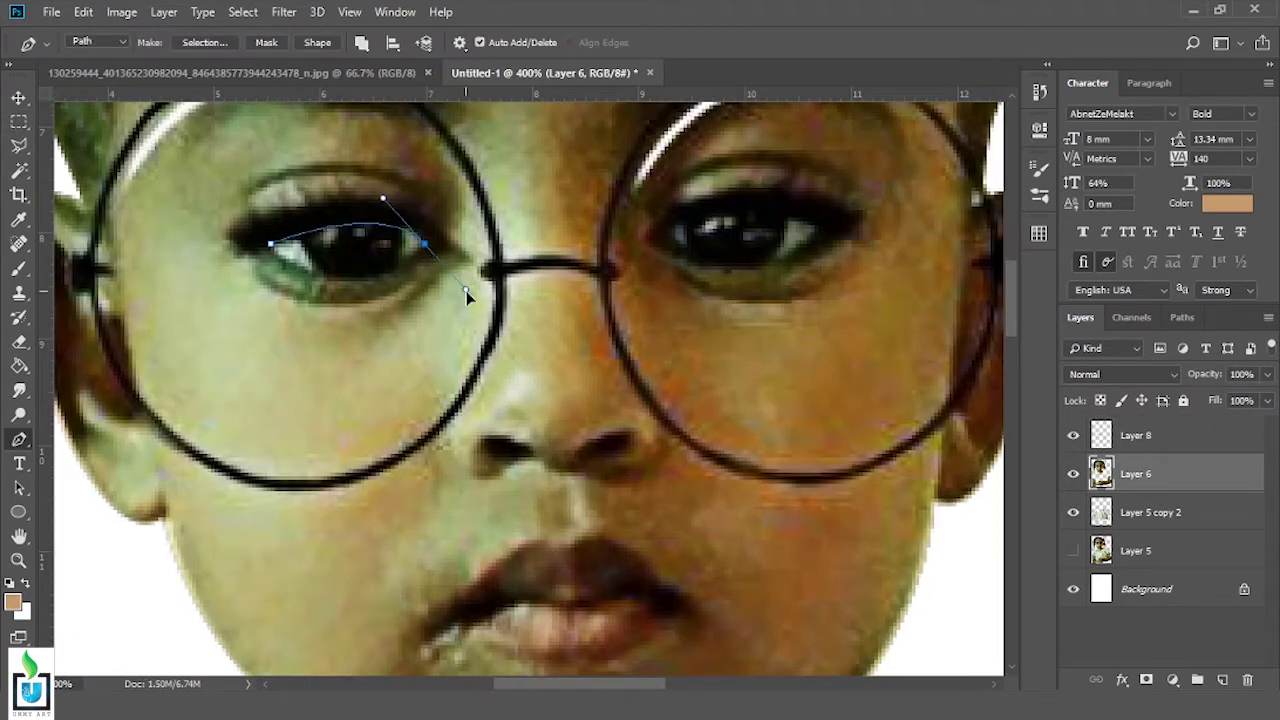
{"action": "left_click", "coordinate": [425, 245], "text": "alt"}
{"action": "left_click_drag", "start_coordinate": [270, 243], "coordinate": [357, 320]}
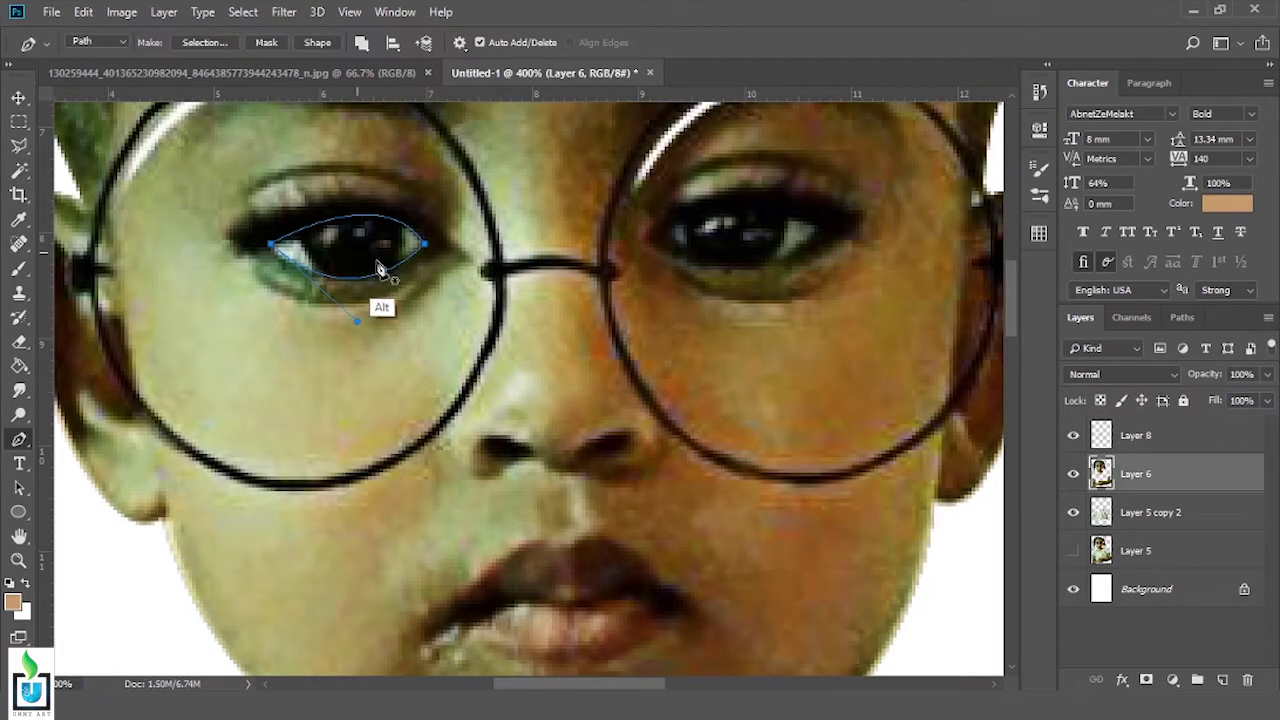
{"action": "scroll", "coordinate": [300, 230], "scroll_direction": "down", "scroll_amount": 1}
{"action": "right_click", "coordinate": [362, 215]}
{"action": "left_click", "coordinate": [420, 297]}
{"action": "left_click", "coordinate": [731, 177]}
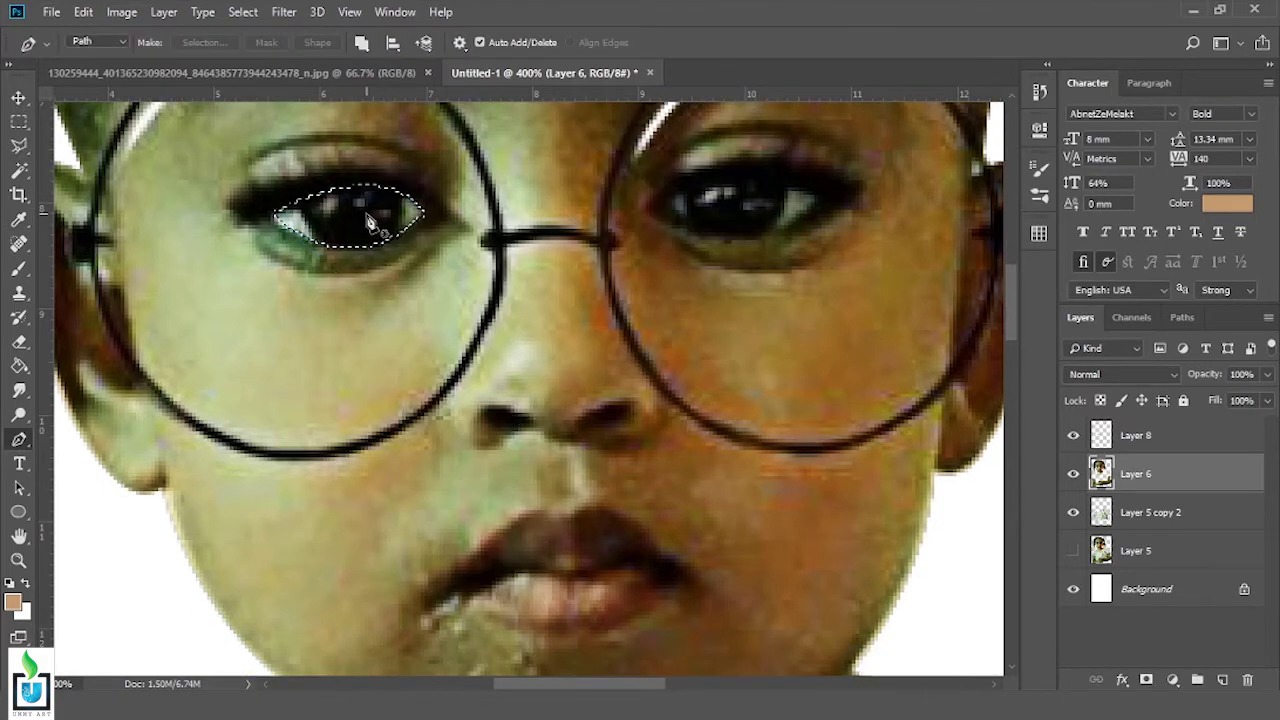
{"action": "right_click", "coordinate": [368, 222]}
{"action": "left_click", "coordinate": [400, 338]}
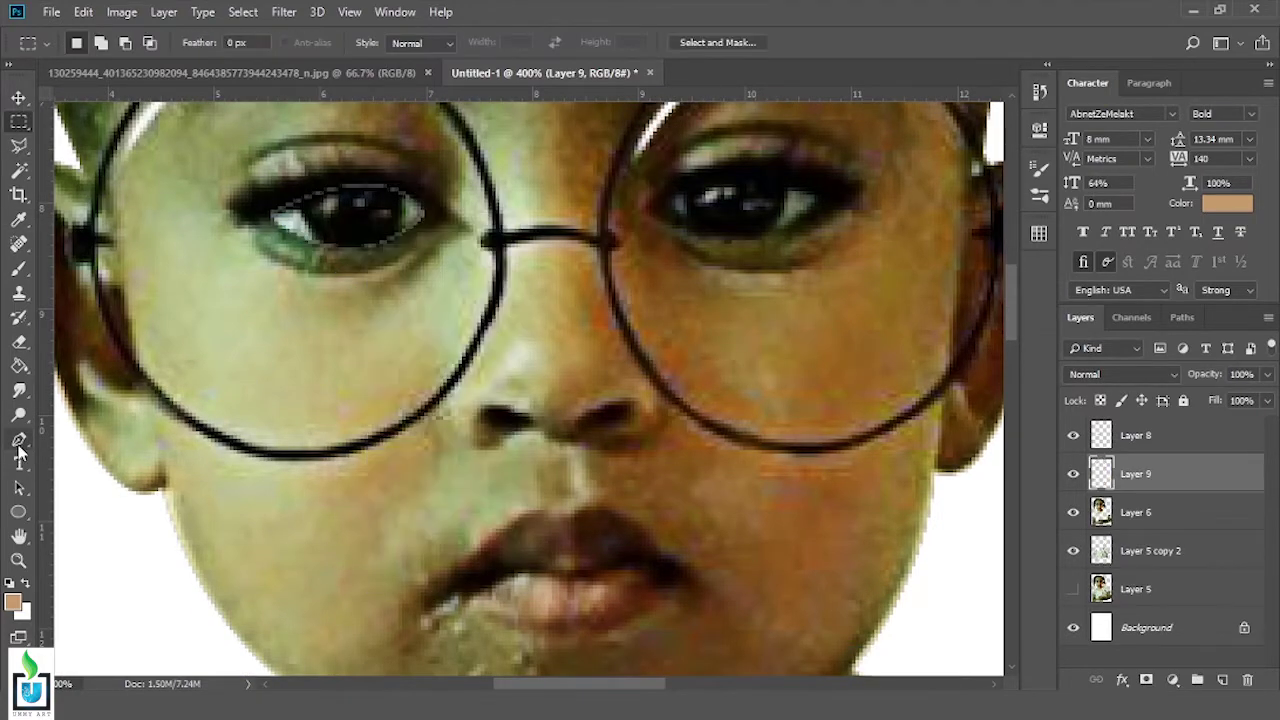
{"action": "scroll", "coordinate": [660, 380], "scroll_direction": "up", "scroll_amount": 2}
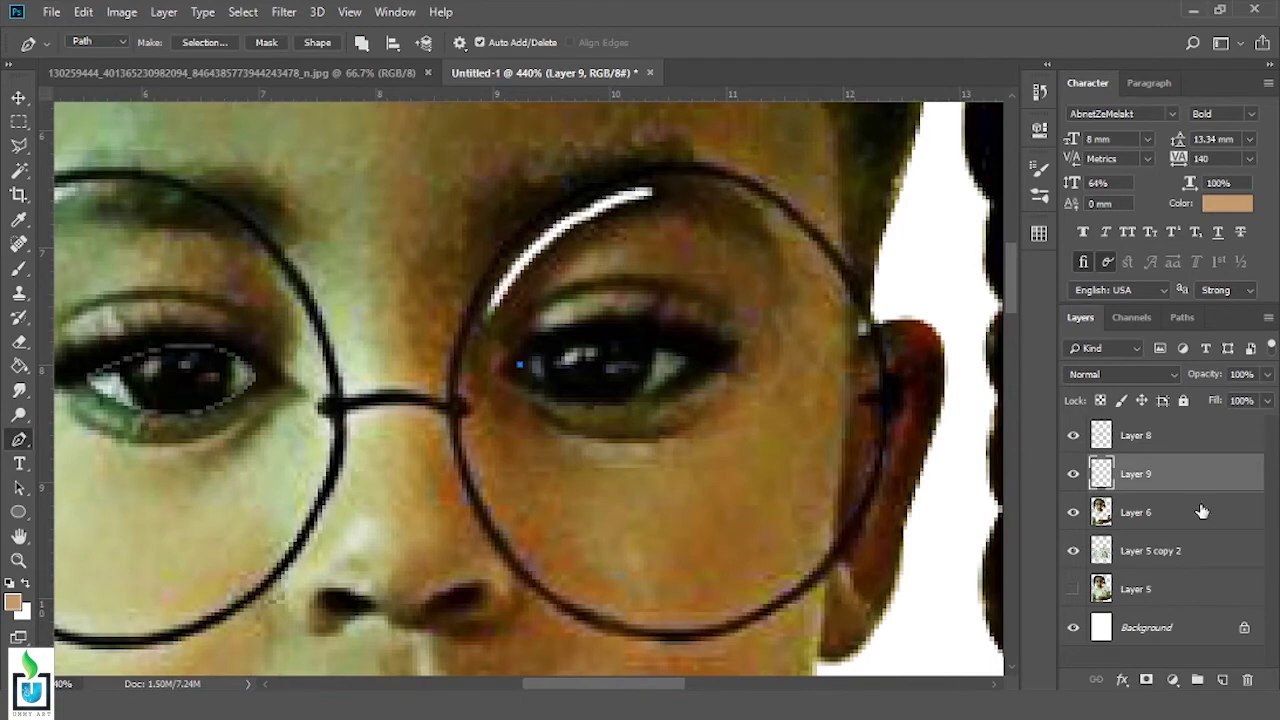
Trace the right eye on Layer 6 and copy it onto new Layer 10 with Ctrl+J
{"action": "left_click", "coordinate": [1202, 511]}
{"action": "scroll", "coordinate": [640, 380], "scroll_direction": "down", "scroll_amount": 1}
{"action": "scroll", "coordinate": [688, 374], "scroll_direction": "up", "scroll_amount": 1}
{"action": "left_click_drag", "start_coordinate": [767, 421], "coordinate": [766, 428]}
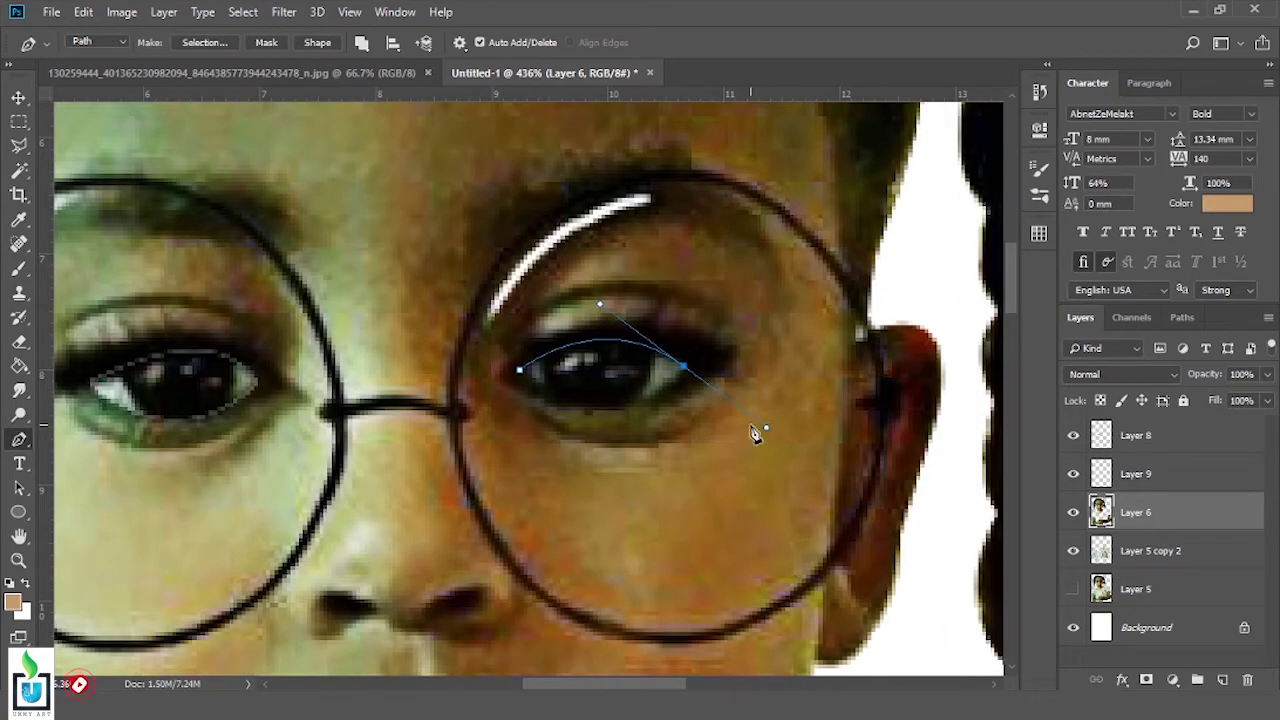
{"action": "left_click_drag", "start_coordinate": [519, 370], "coordinate": [443, 306]}
{"action": "right_click", "coordinate": [594, 384]}
{"action": "left_click", "coordinate": [650, 130]}
{"action": "key", "text": "Return"}
{"action": "key", "text": "ctrl+j"}
{"action": "scroll", "coordinate": [694, 186], "scroll_direction": "down", "scroll_amount": 3}
{"action": "key", "text": "v"}
{"action": "scroll", "coordinate": [623, 214], "scroll_direction": "up", "scroll_amount": 1}
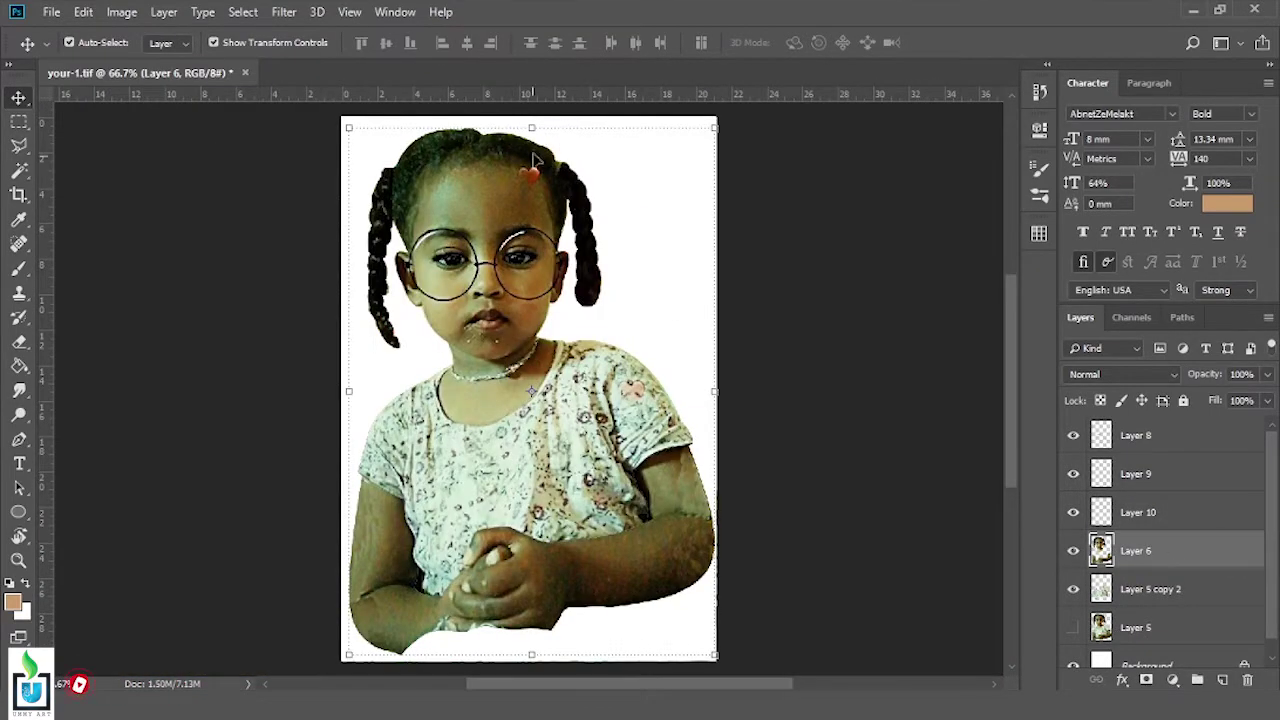
Clone the surrounding skin and hair texture over the heart clip at the hairline on Layer 6
{"action": "scroll", "coordinate": [535, 165], "scroll_direction": "up", "scroll_amount": 2}
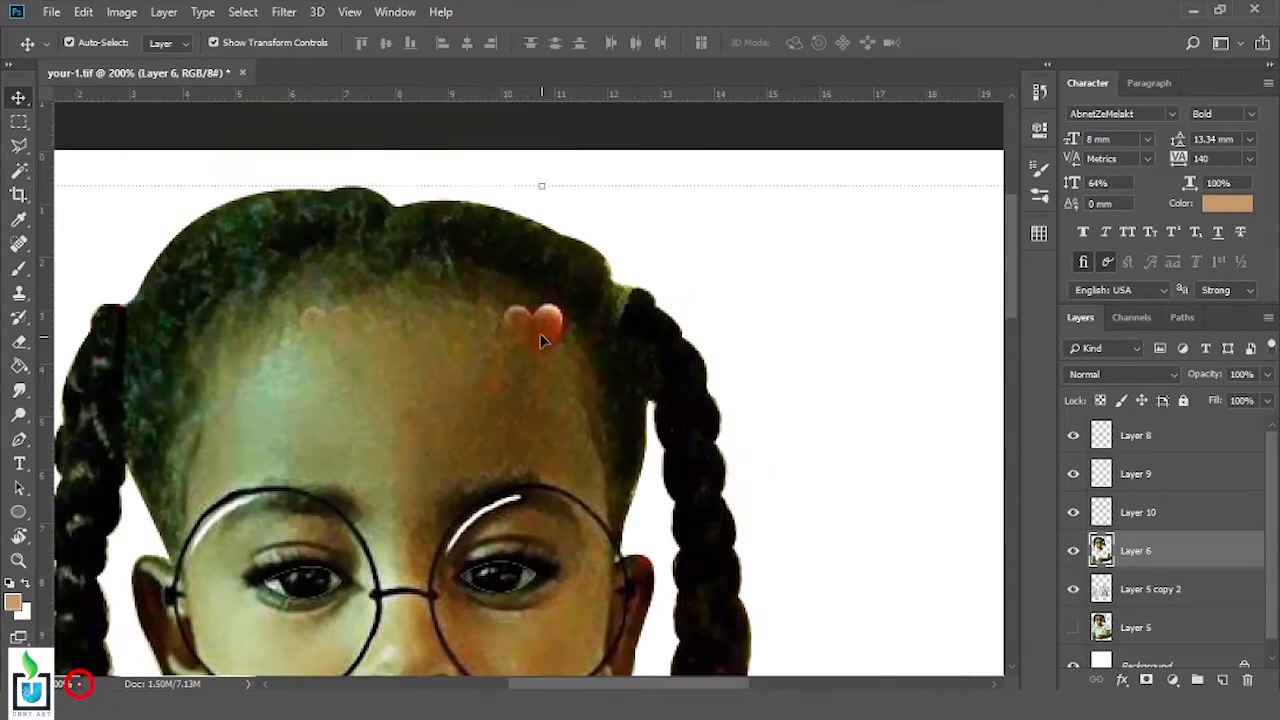
{"action": "scroll", "coordinate": [535, 330], "scroll_direction": "up", "scroll_amount": 1}
{"action": "key", "text": "s"}
{"action": "left_click", "coordinate": [500, 380]}
{"action": "left_click", "coordinate": [629, 288]}
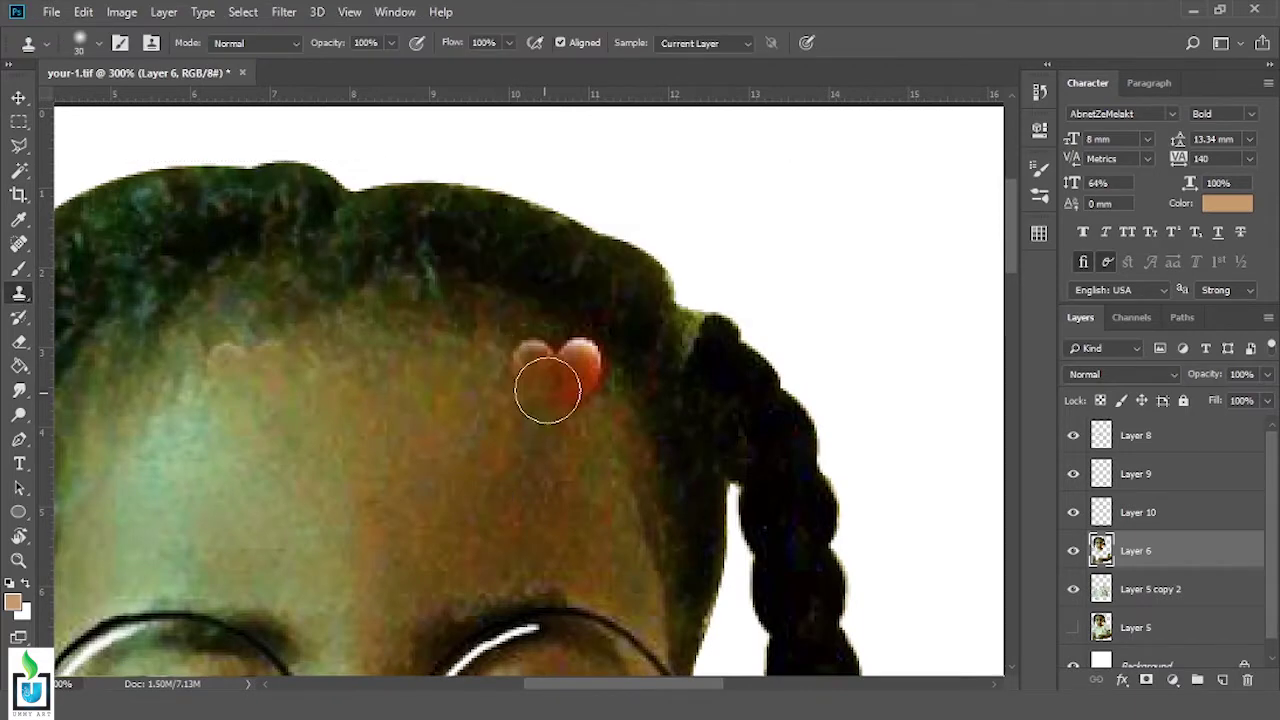
{"action": "left_click", "coordinate": [520, 343]}
{"action": "left_click", "coordinate": [610, 385]}
{"action": "left_click", "coordinate": [570, 352]}
{"action": "left_click", "coordinate": [532, 337], "text": "alt"}
{"action": "left_click", "coordinate": [572, 347]}
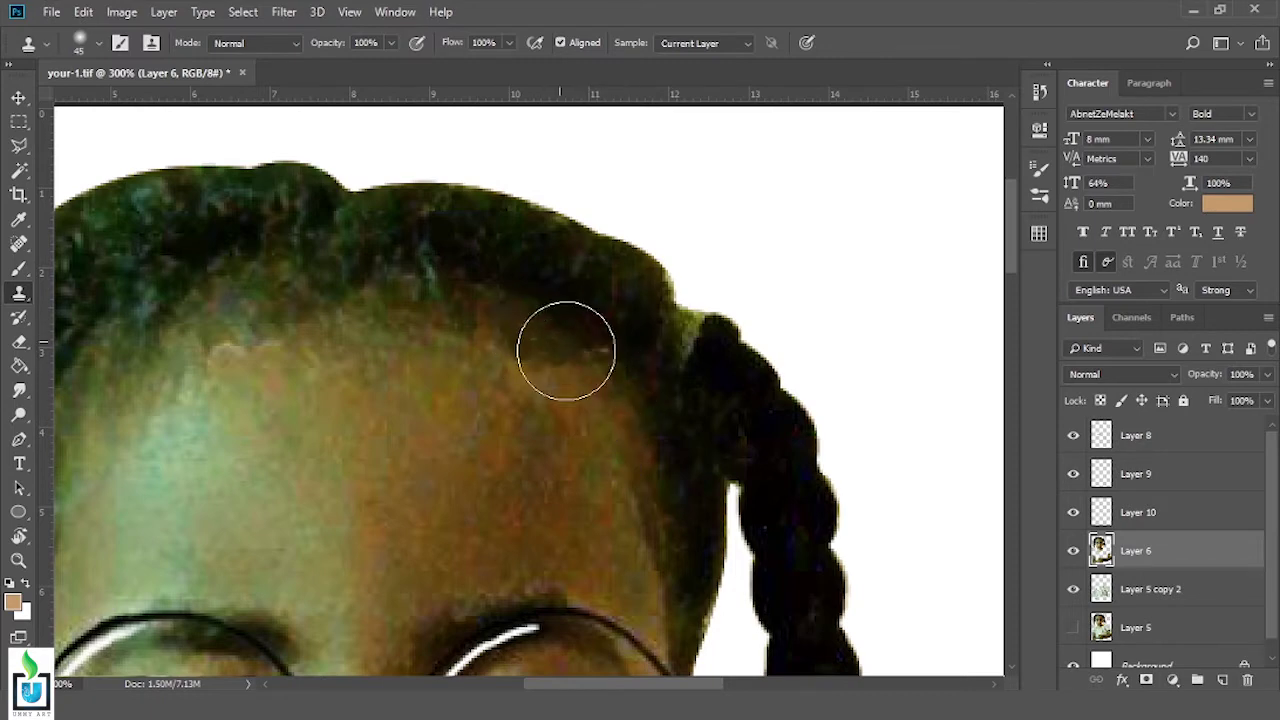
{"action": "key", "text": "ctrl+minus"}
{"action": "key", "text": "ctrl+minus"}
{"action": "key", "text": "ctrl+plus"}
{"action": "key", "text": "ctrl+plus"}
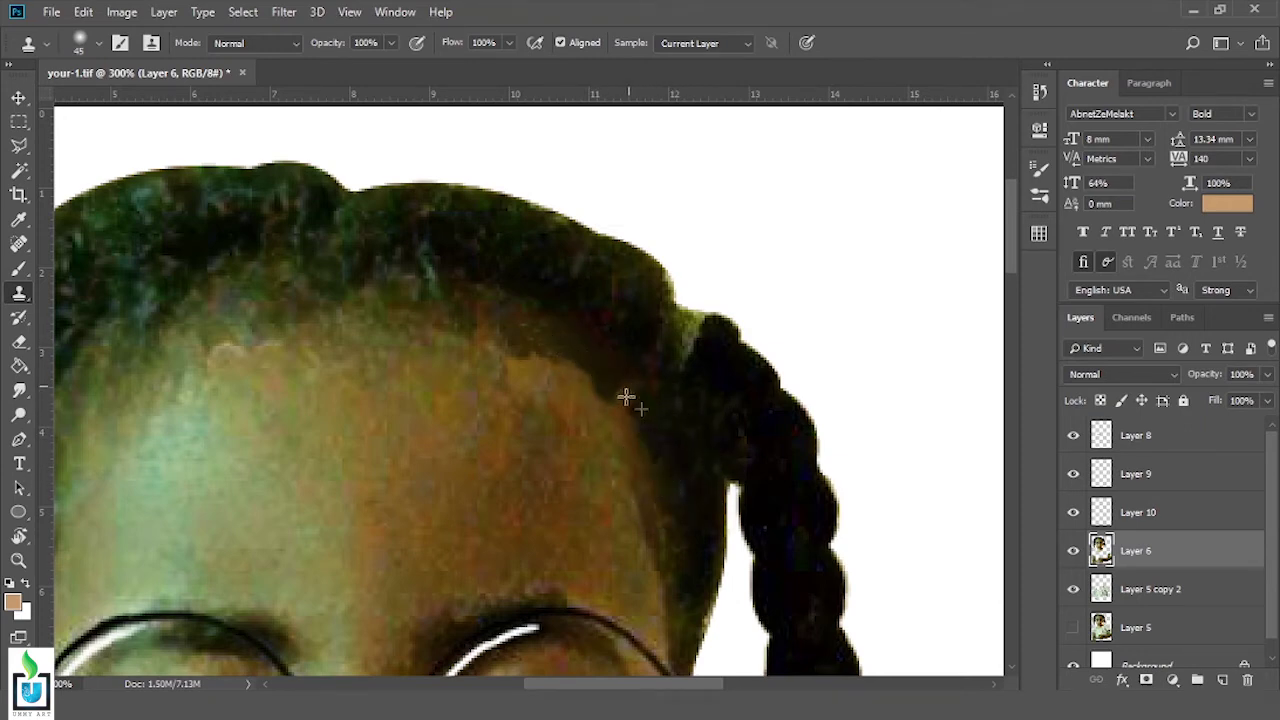
{"action": "key", "text": "ctrl+minus"}
{"action": "key", "text": "ctrl+minus"}
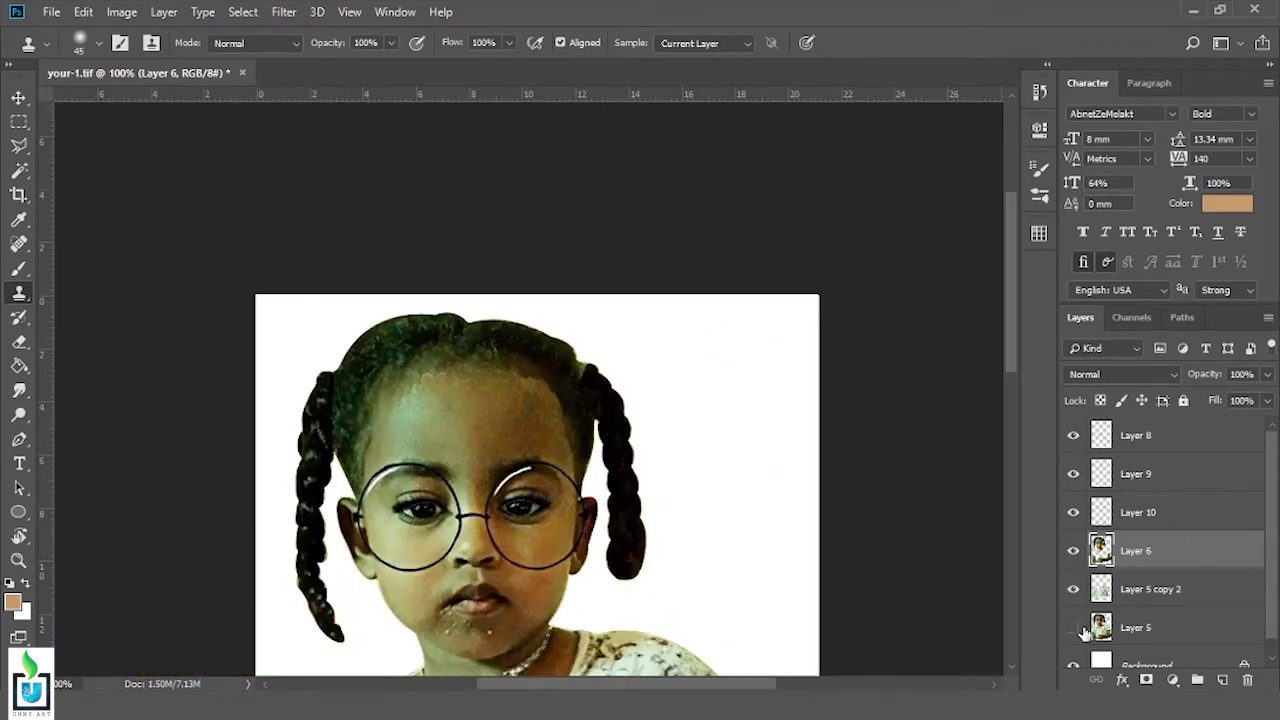
Hide Layer 5 copy 2 and copy a polygonal lasso selection of the face onto new Layer 11
{"action": "left_click", "coordinate": [1073, 589]}
{"action": "scroll", "coordinate": [566, 600], "scroll_direction": "down", "scroll_amount": 3}
{"action": "key", "text": "l"}
{"action": "left_click", "coordinate": [352, 243]}
{"action": "left_click", "coordinate": [390, 545]}
{"action": "left_click", "coordinate": [505, 630]}
{"action": "left_click", "coordinate": [364, 192]}
{"action": "right_click", "coordinate": [602, 322]}
{"action": "left_click", "coordinate": [660, 454]}
Apply Oil Paint with Stylization 7.2, Cleanliness 1.3, Scale 1.0, lighting on, and add a layer mask
{"action": "left_click", "coordinate": [292, 13]}
{"action": "left_click", "coordinate": [540, 417]}
{"action": "left_click_drag", "start_coordinate": [560, 12], "coordinate": [760, 132]}
{"action": "left_click_drag", "start_coordinate": [811, 277], "coordinate": [805, 241]}
{"action": "left_click_drag", "start_coordinate": [837, 444], "coordinate": [792, 444]}
{"action": "left_click_drag", "start_coordinate": [764, 494], "coordinate": [742, 494]}
{"action": "mouse_move", "coordinate": [733, 543]}
{"action": "left_mouse_down"}
{"action": "mouse_move", "coordinate": [820, 543]}
{"action": "mouse_move", "coordinate": [735, 543]}
{"action": "left_mouse_up"}
{"action": "left_click", "coordinate": [722, 630]}
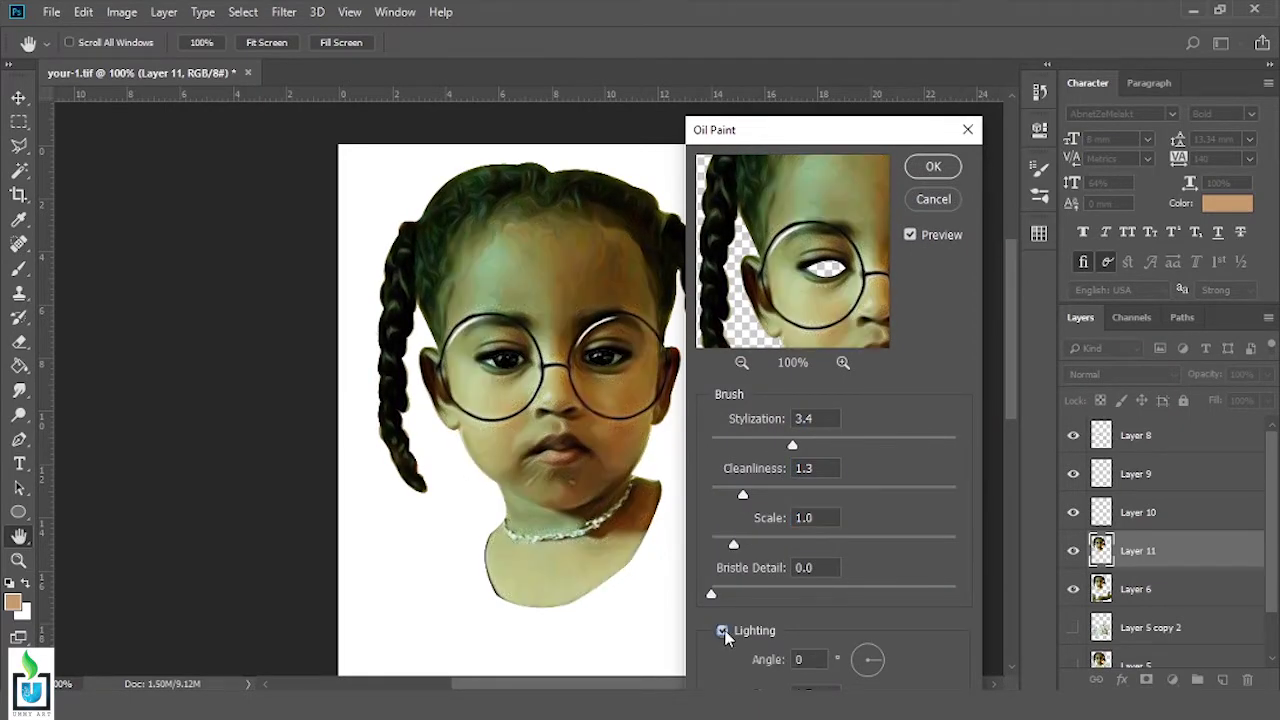
{"action": "left_click", "coordinate": [722, 630]}
{"action": "mouse_move", "coordinate": [792, 444]}
{"action": "left_mouse_down"}
{"action": "mouse_move", "coordinate": [903, 449]}
{"action": "mouse_move", "coordinate": [886, 444]}
{"action": "left_mouse_up"}
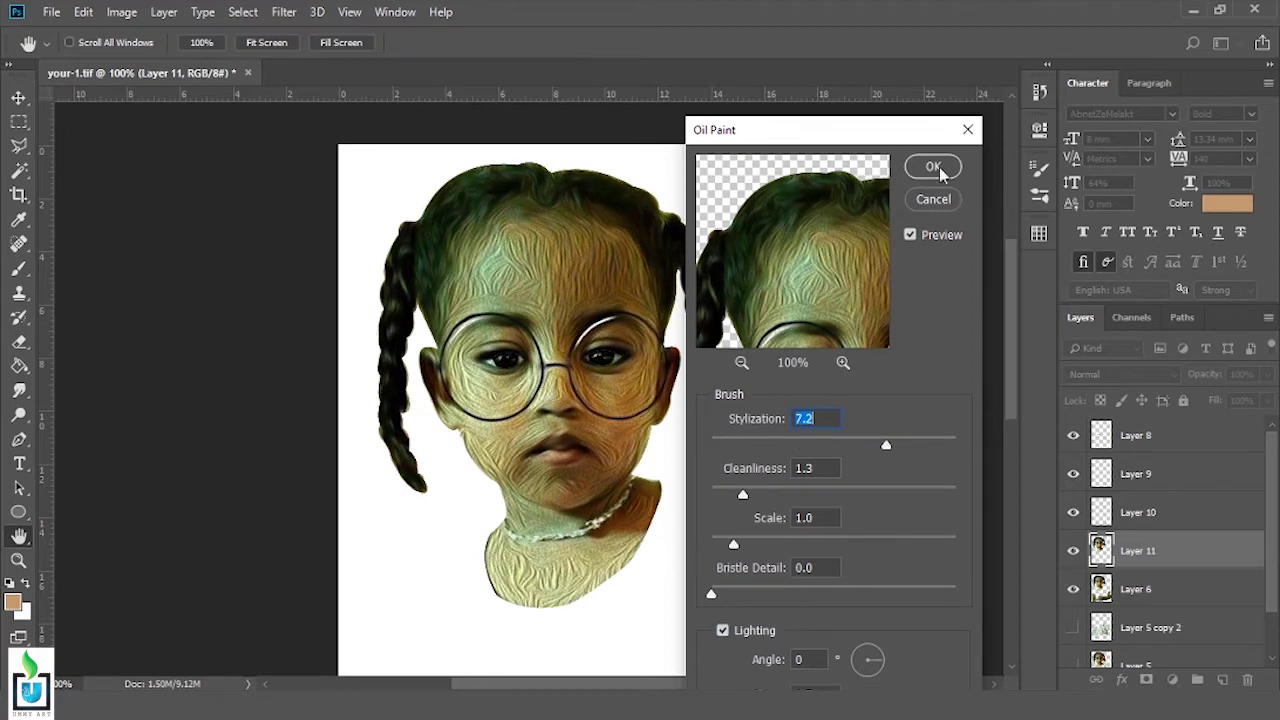
{"action": "left_click", "coordinate": [933, 167]}
{"action": "left_click", "coordinate": [1146, 680]}
Paint the oil texture off the face, cheeks and right lens with a large black brush on the mask
{"action": "key", "text": "b"}
{"action": "right_click", "coordinate": [700, 488]}
{"action": "key", "text": "x"}
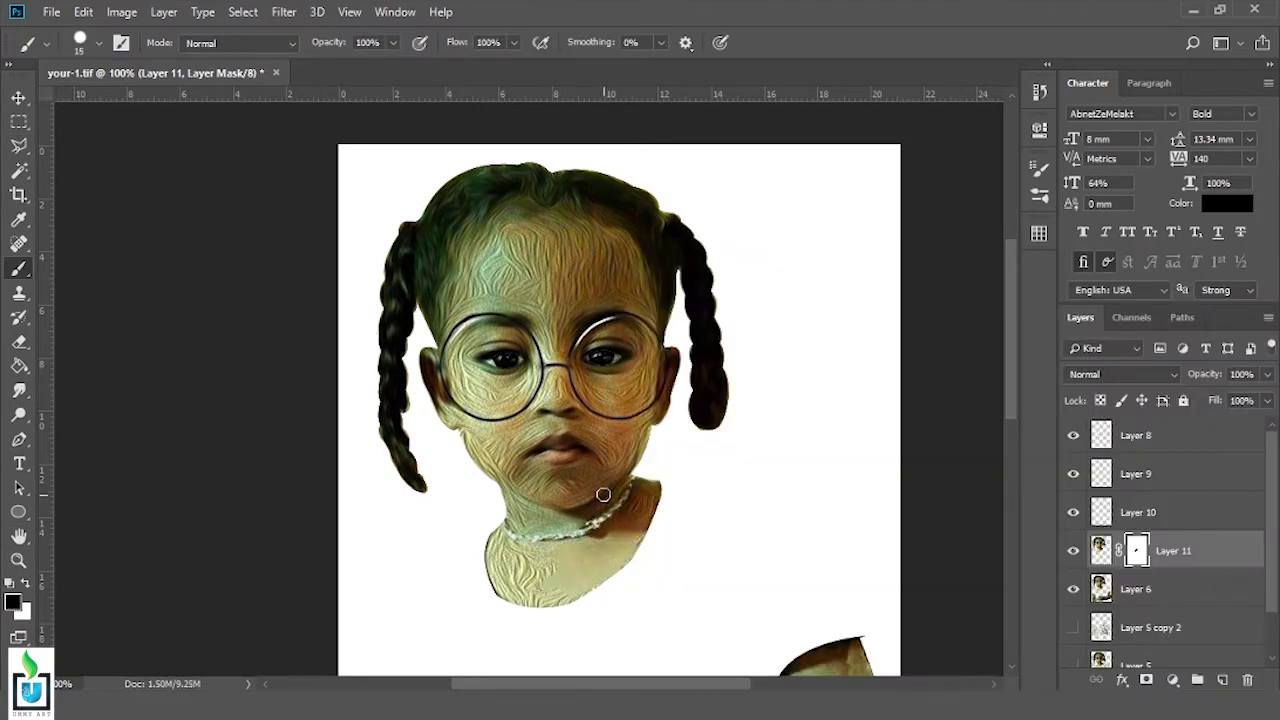
{"action": "key", "text": "ctrl+plus"}
{"action": "key", "text": "bracketright"}
{"action": "key", "text": "bracketright"}
{"action": "left_click_drag", "start_coordinate": [560, 500], "coordinate": [600, 620]}
{"action": "left_click_drag", "start_coordinate": [400, 250], "coordinate": [580, 460]}
{"action": "left_click_drag", "start_coordinate": [740, 260], "coordinate": [820, 380]}
{"action": "left_click_drag", "start_coordinate": [740, 282], "coordinate": [703, 487]}
{"action": "left_click_drag", "start_coordinate": [680, 340], "coordinate": [600, 440]}
{"action": "mouse_move", "coordinate": [720, 400]}
{"action": "left_mouse_down"}
{"action": "mouse_move", "coordinate": [530, 500]}
{"action": "mouse_move", "coordinate": [430, 380]}
{"action": "mouse_move", "coordinate": [370, 430]}
{"action": "left_mouse_up"}
With a smaller brush, mask the texture from the left lens, between the eyebrows and the hairline
{"action": "key", "text": "bracketleft"}
{"action": "key", "text": "bracketleft"}
{"action": "scroll", "coordinate": [600, 330], "scroll_direction": "up", "scroll_amount": 3}
{"action": "left_click_drag", "start_coordinate": [600, 320], "coordinate": [572, 340]}
{"action": "right_click", "coordinate": [560, 248]}
{"action": "key", "text": "Escape"}
{"action": "key", "text": "ctrl+plus"}
{"action": "left_click_drag", "start_coordinate": [540, 502], "coordinate": [617, 402]}
{"action": "left_click_drag", "start_coordinate": [803, 232], "coordinate": [808, 300]}
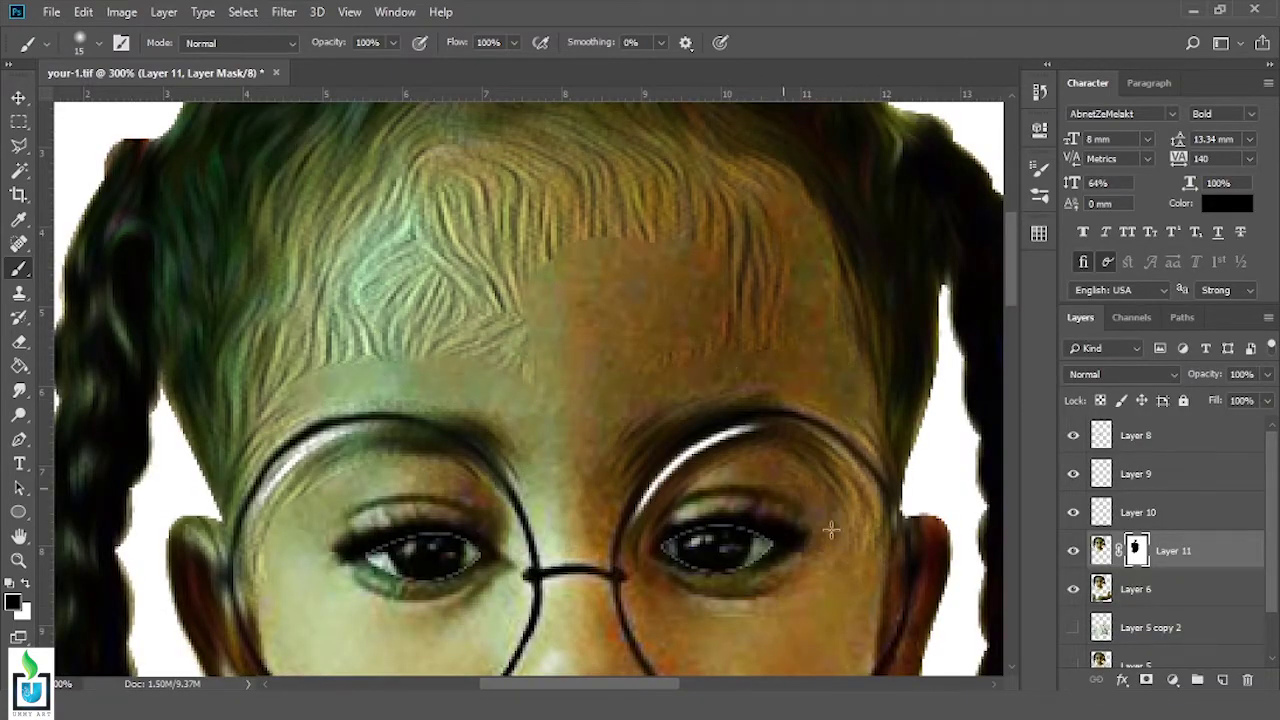
Mask the texture off the left forehead, then zoom out and hide Layer 6
{"action": "left_click_drag", "start_coordinate": [489, 510], "coordinate": [600, 447]}
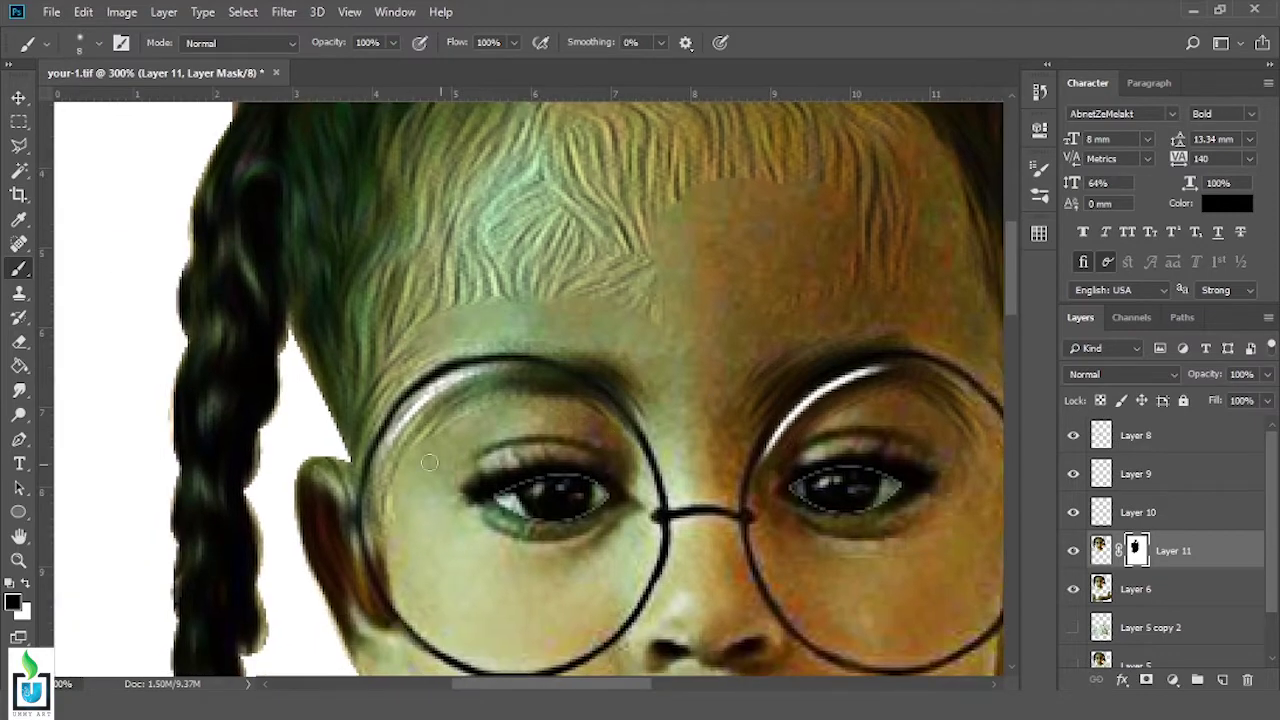
{"action": "left_click_drag", "start_coordinate": [418, 330], "coordinate": [480, 471]}
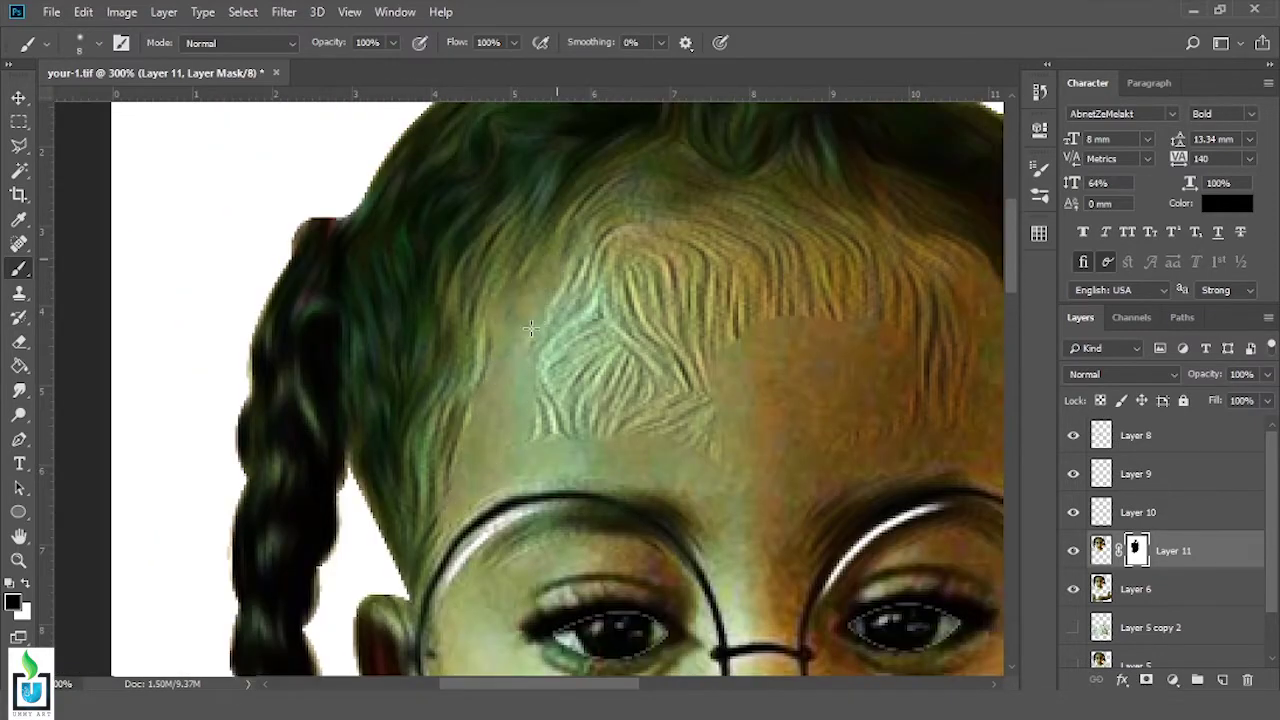
{"action": "left_click_drag", "start_coordinate": [555, 270], "coordinate": [501, 370]}
{"action": "left_click_drag", "start_coordinate": [837, 330], "coordinate": [662, 295]}
{"action": "mouse_move", "coordinate": [420, 360]}
{"action": "left_mouse_down"}
{"action": "mouse_move", "coordinate": [491, 320]}
{"action": "mouse_move", "coordinate": [380, 360]}
{"action": "mouse_move", "coordinate": [400, 470]}
{"action": "mouse_move", "coordinate": [726, 386]}
{"action": "mouse_move", "coordinate": [654, 344]}
{"action": "left_mouse_up"}
{"action": "key", "text": "ctrl+minus"}
{"action": "key", "text": "ctrl+minus"}
{"action": "left_click", "coordinate": [1073, 589]}
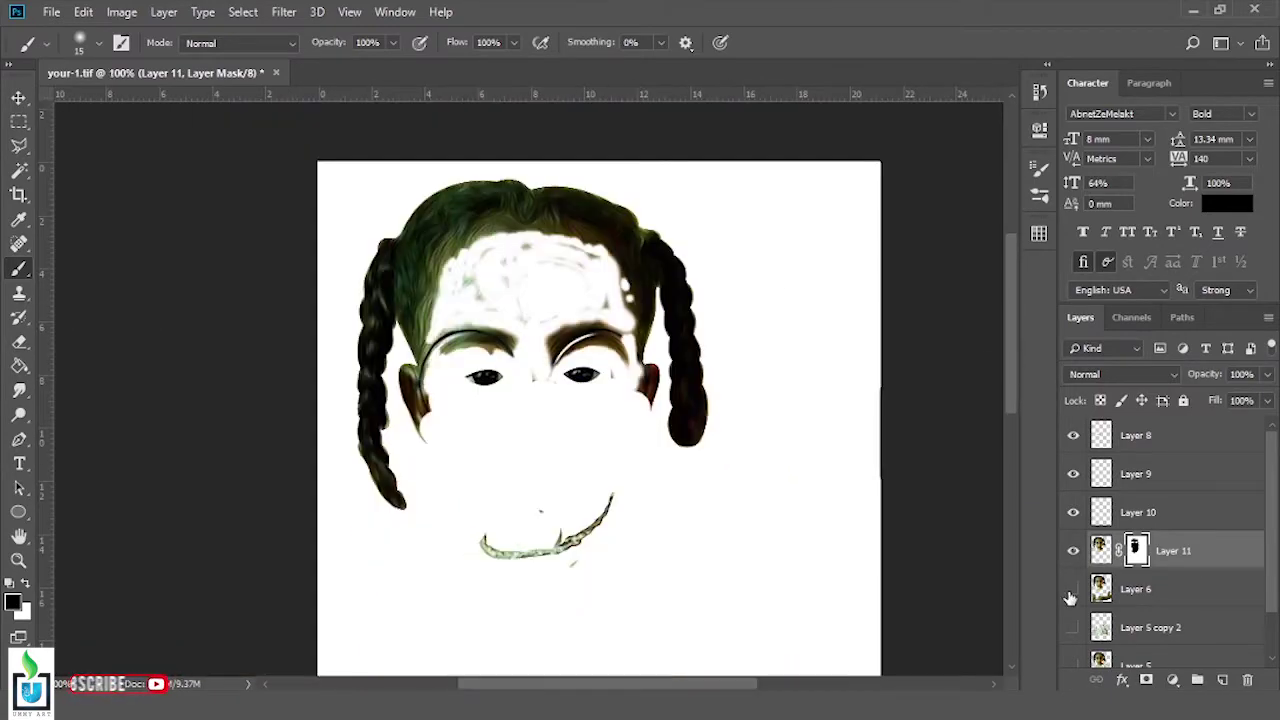
Mask the oil texture off the grey forehead patch and both ears on Layer 11
{"action": "right_click", "coordinate": [578, 465]}
{"action": "key", "text": "Escape"}
{"action": "key", "text": "bracketright"}
{"action": "key", "text": "bracketright"}
{"action": "key", "text": "ctrl+plus"}
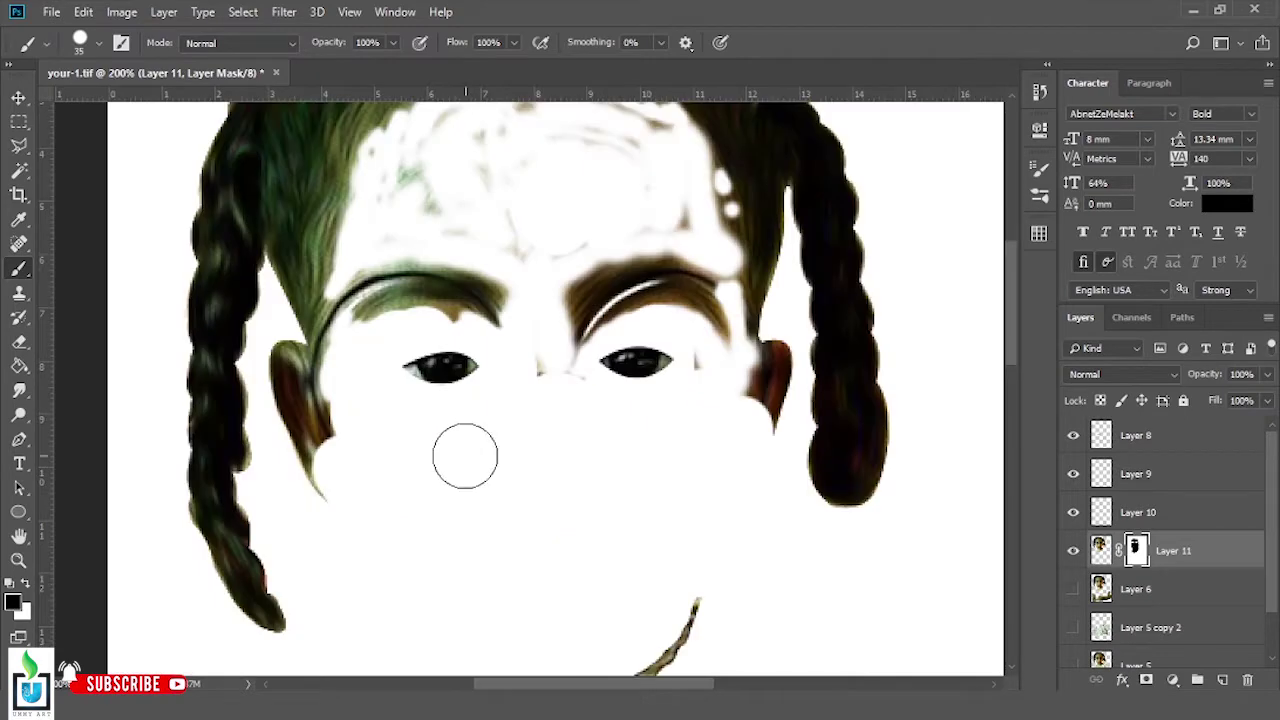
{"action": "scroll", "coordinate": [443, 206], "scroll_direction": "up", "scroll_amount": 2}
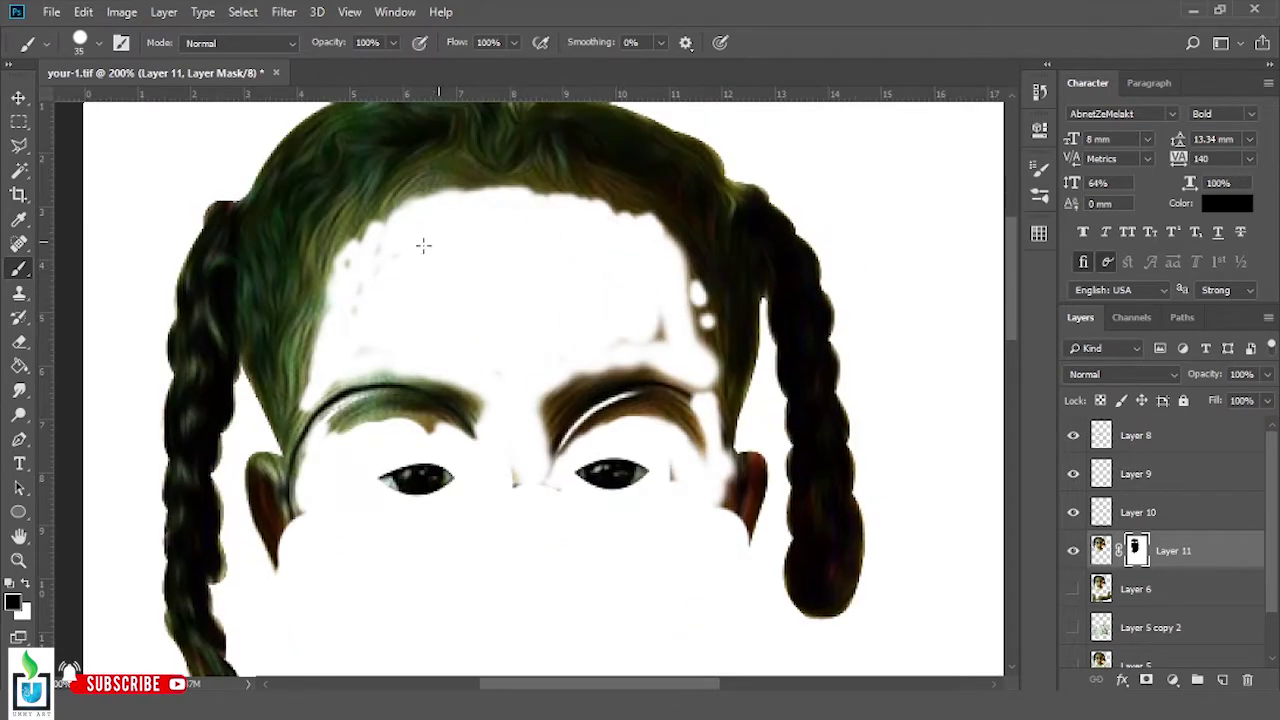
{"action": "key", "text": "bracketleft"}
{"action": "left_click_drag", "start_coordinate": [600, 310], "coordinate": [660, 335]}
{"action": "left_click_drag", "start_coordinate": [305, 510], "coordinate": [265, 560]}
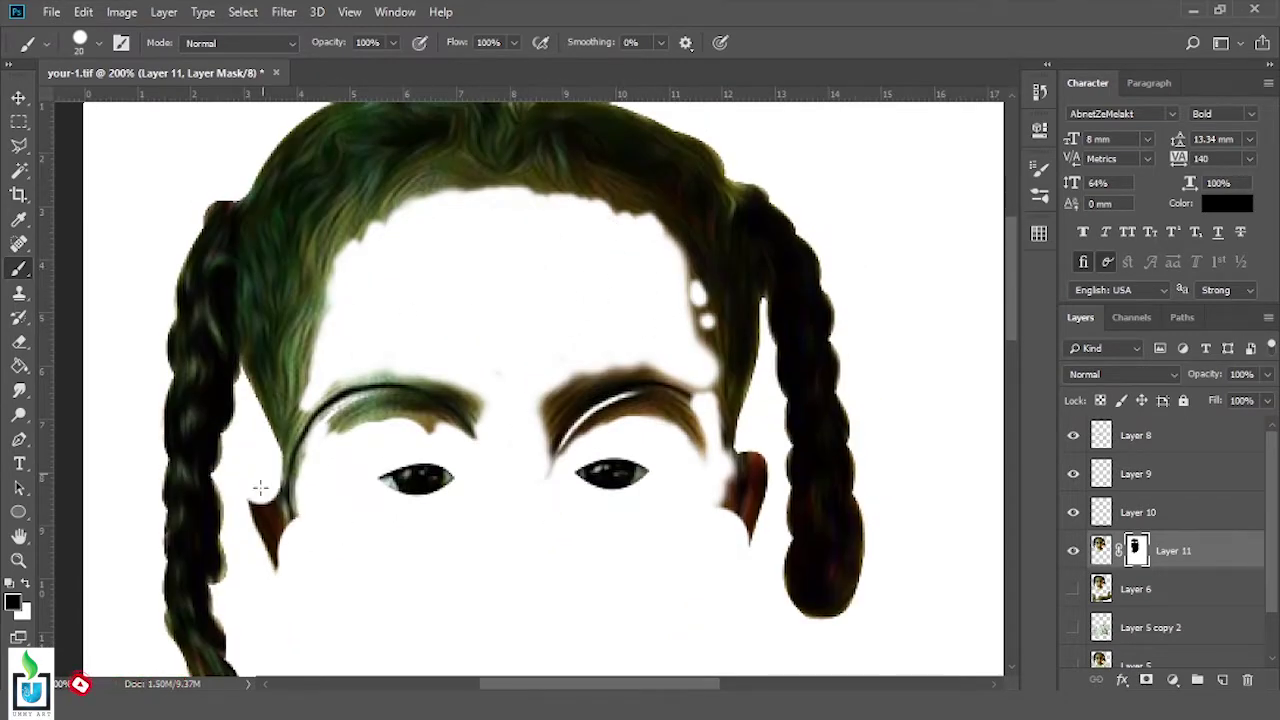
{"action": "left_click_drag", "start_coordinate": [740, 462], "coordinate": [748, 520]}
{"action": "scroll", "coordinate": [336, 479], "scroll_direction": "down", "scroll_amount": 3}
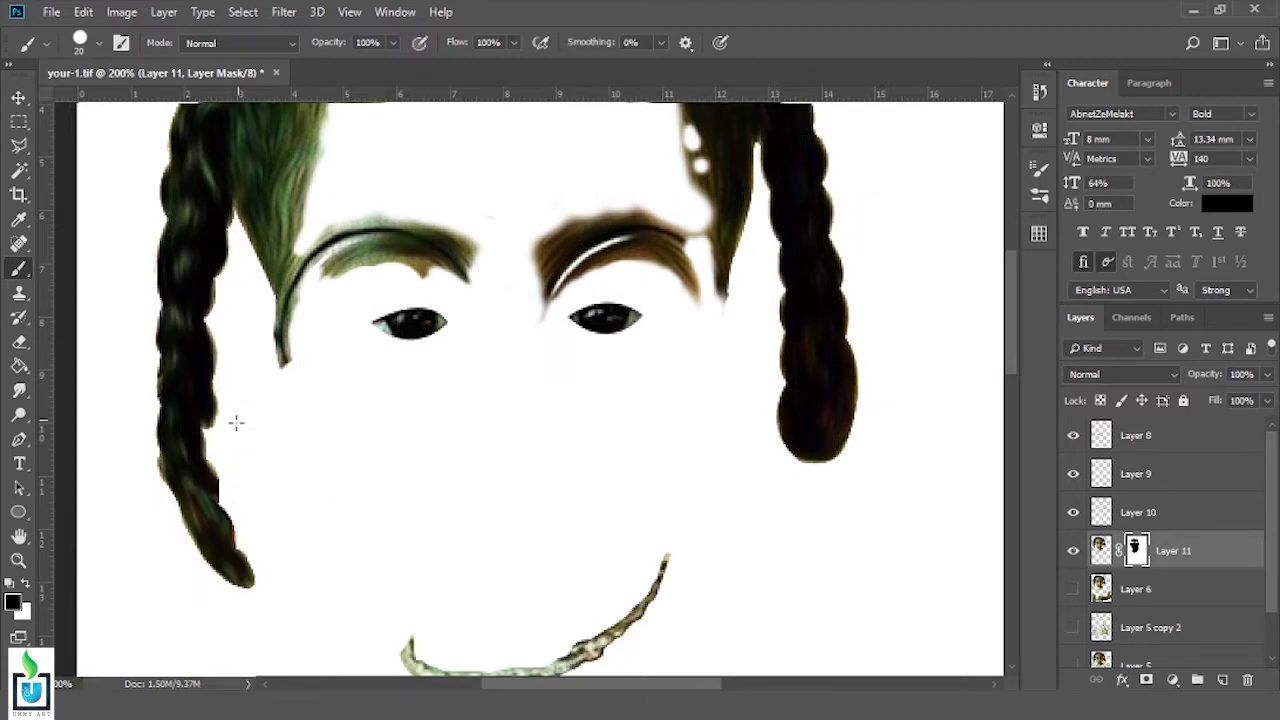
Undo the stray left-braid stroke from the History panel and zoom out to the whole portrait
{"action": "left_click", "coordinate": [1040, 92]}
{"action": "left_click", "coordinate": [909, 283]}
{"action": "left_click", "coordinate": [1040, 92]}
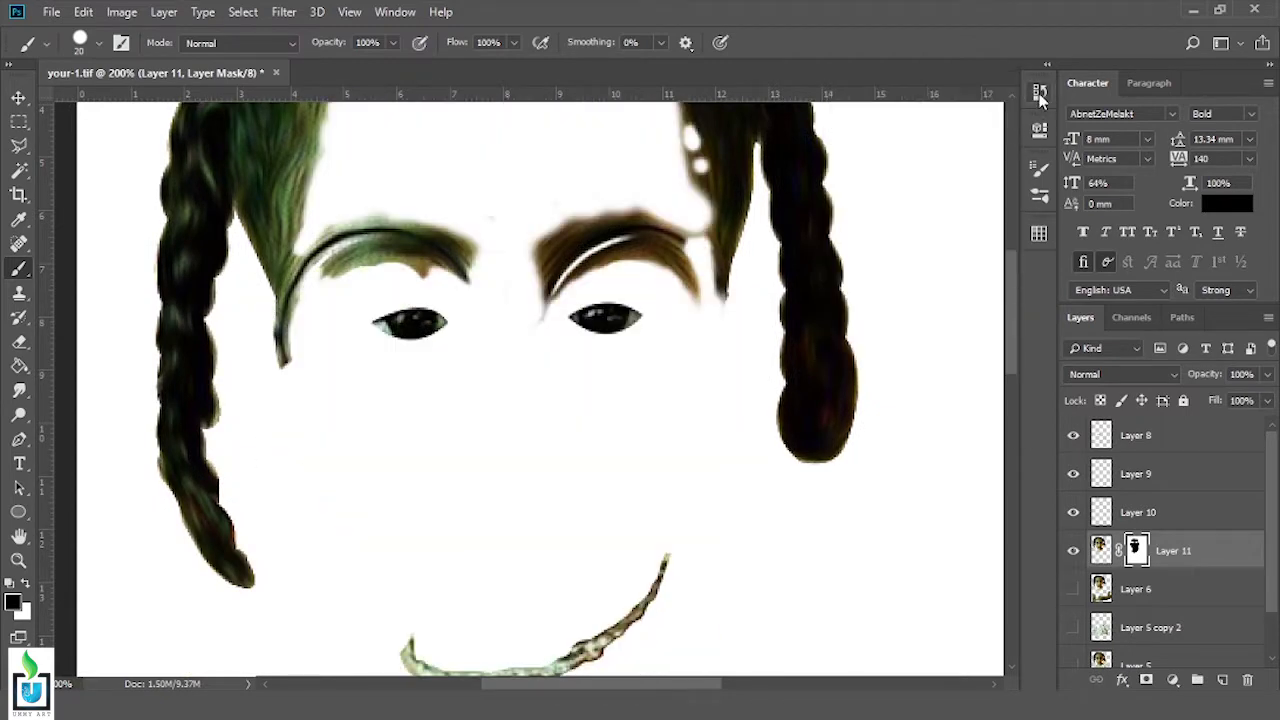
{"action": "key", "text": "ctrl+minus"}
{"action": "scroll", "coordinate": [723, 363], "scroll_direction": "down", "scroll_amount": 2}
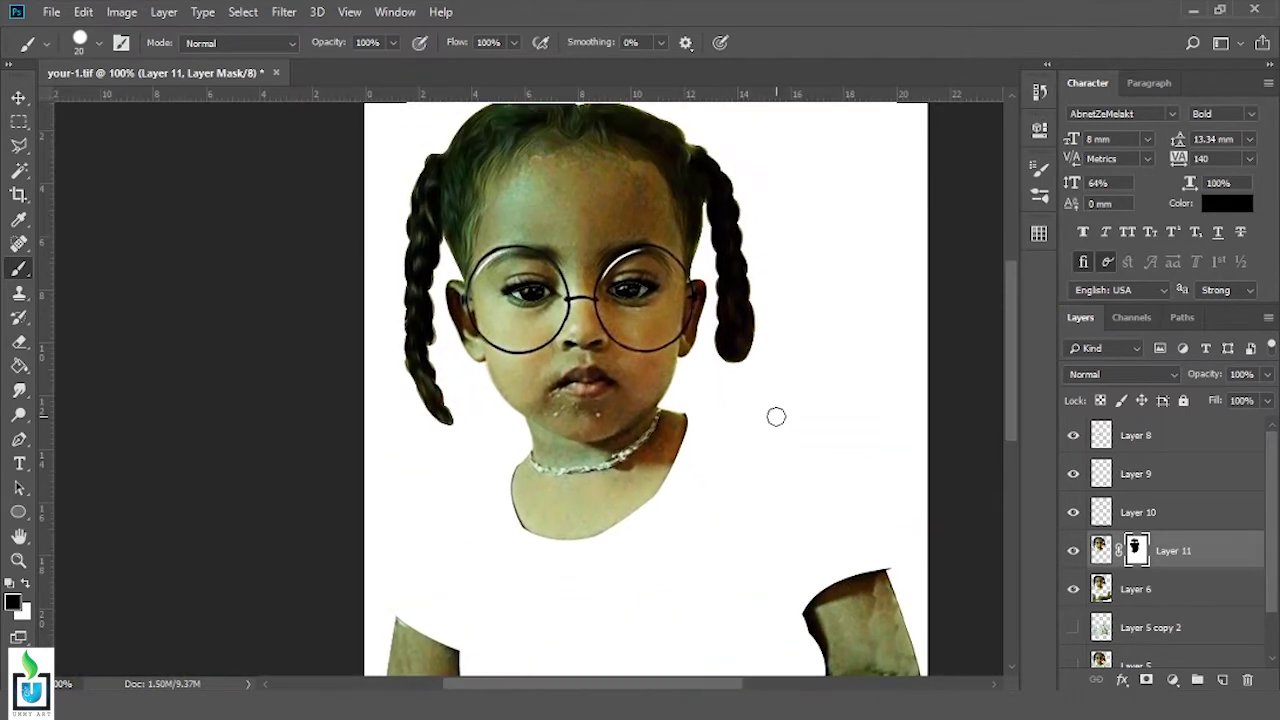
{"action": "right_click", "coordinate": [560, 300]}
Choose a smudge brush preset and undo the earlier smudge strokes through History
{"action": "scroll", "coordinate": [1050, 508], "scroll_direction": "down", "scroll_amount": 5}
{"action": "left_click", "coordinate": [674, 560]}
{"action": "key", "text": "Return"}
{"action": "key", "text": "ctrl+plus"}
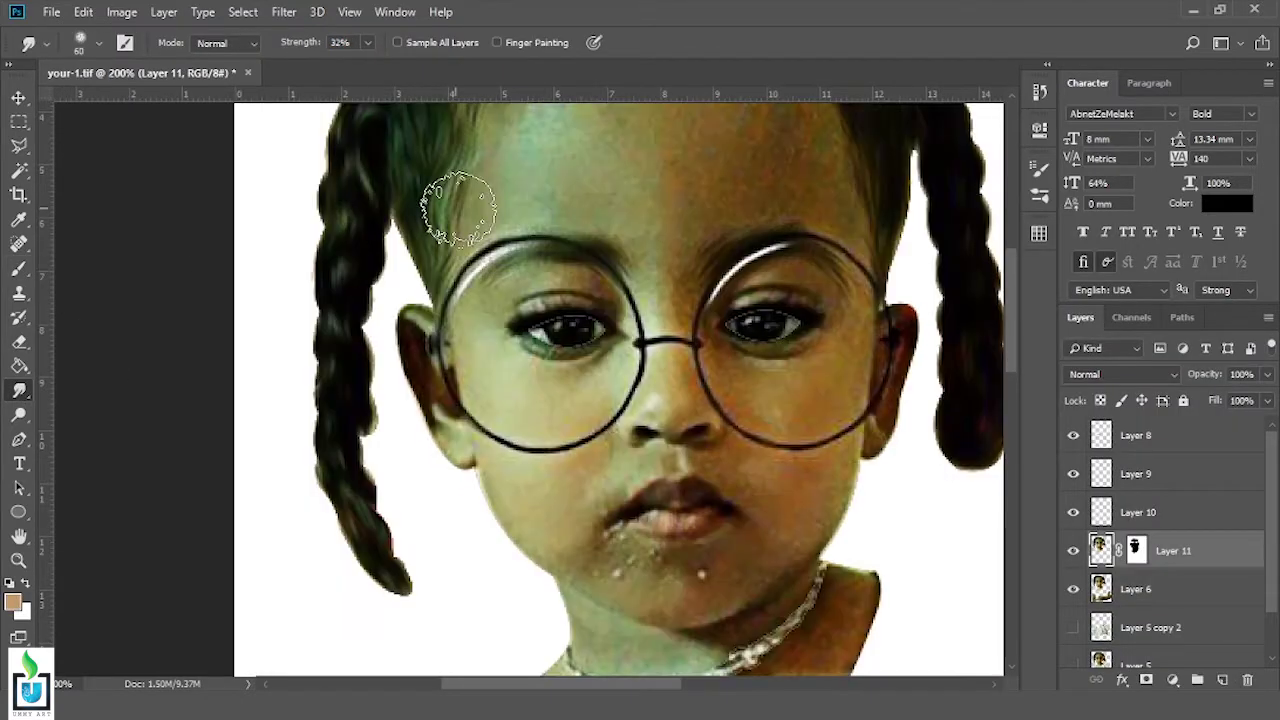
{"action": "left_click_drag", "start_coordinate": [487, 91], "coordinate": [487, 258]}
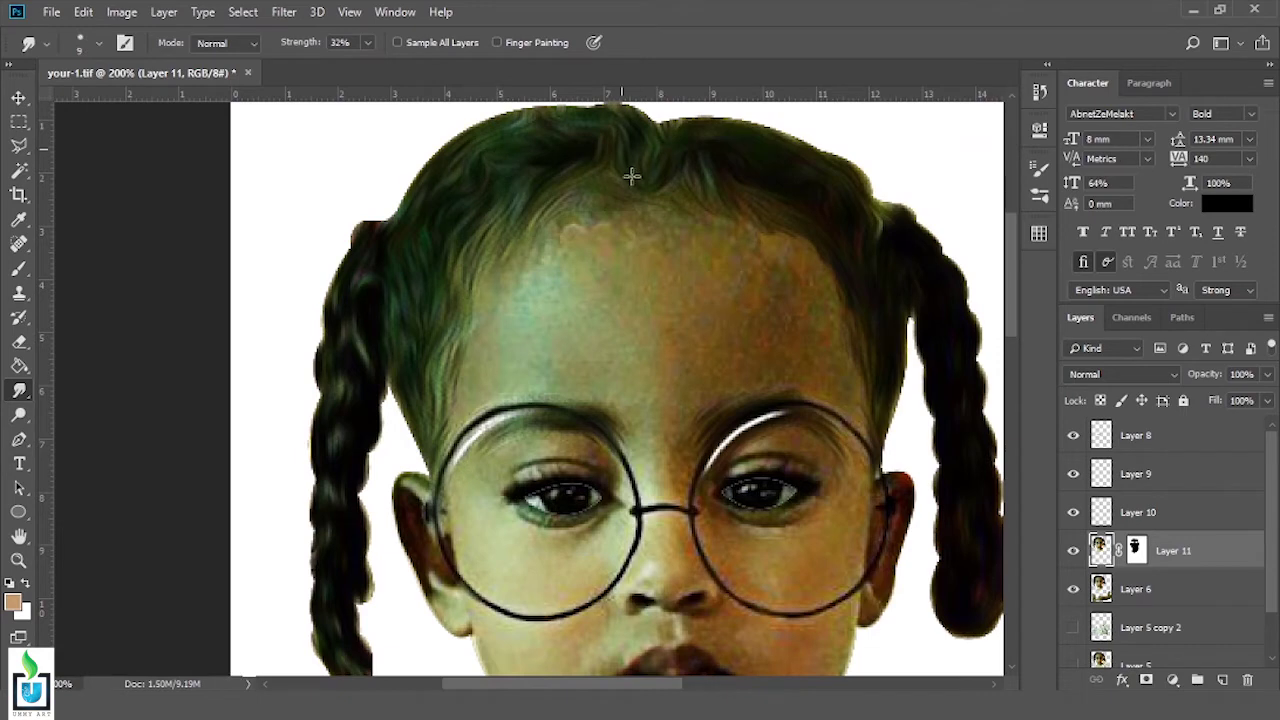
{"action": "left_click", "coordinate": [1039, 92]}
{"action": "left_click", "coordinate": [971, 149]}
Copy Layer 11, clip it to Layer 11, disable finger painting and hide Layer 6
{"action": "left_click_drag", "start_coordinate": [1229, 560], "coordinate": [1224, 569]}
{"action": "left_click", "coordinate": [1224, 569], "text": "alt"}
{"action": "scroll", "coordinate": [590, 178], "scroll_direction": "up", "scroll_amount": 1}
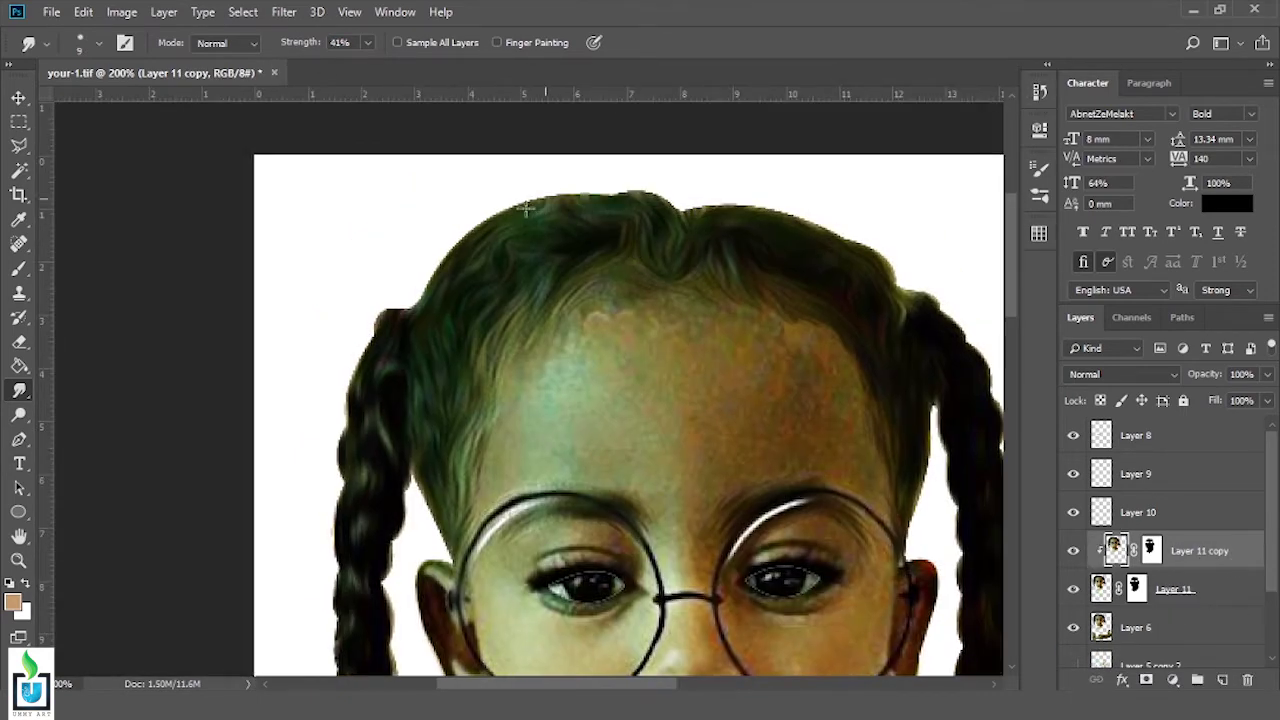
{"action": "left_click", "coordinate": [1039, 92]}
{"action": "left_click", "coordinate": [497, 42]}
{"action": "left_click", "coordinate": [1073, 627]}
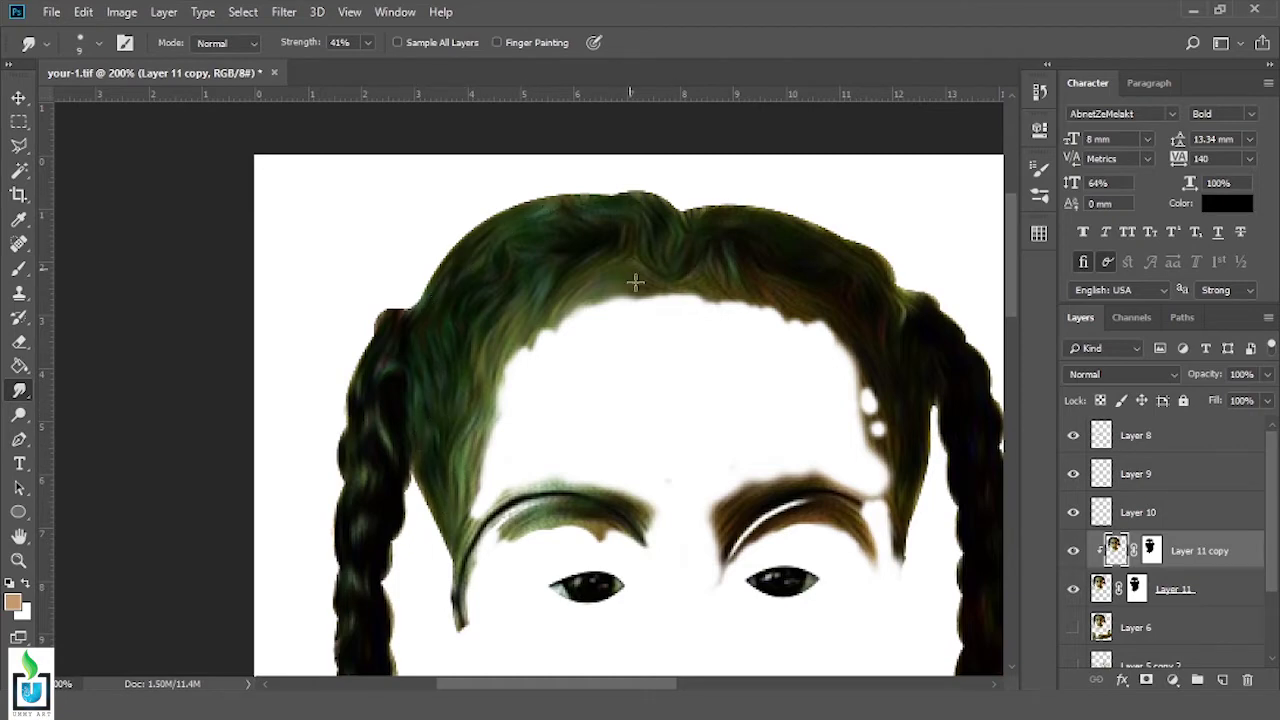
Smudge the hair strands and extend the left eyebrow on Layer 11 copy
{"action": "left_click_drag", "start_coordinate": [742, 210], "coordinate": [691, 256]}
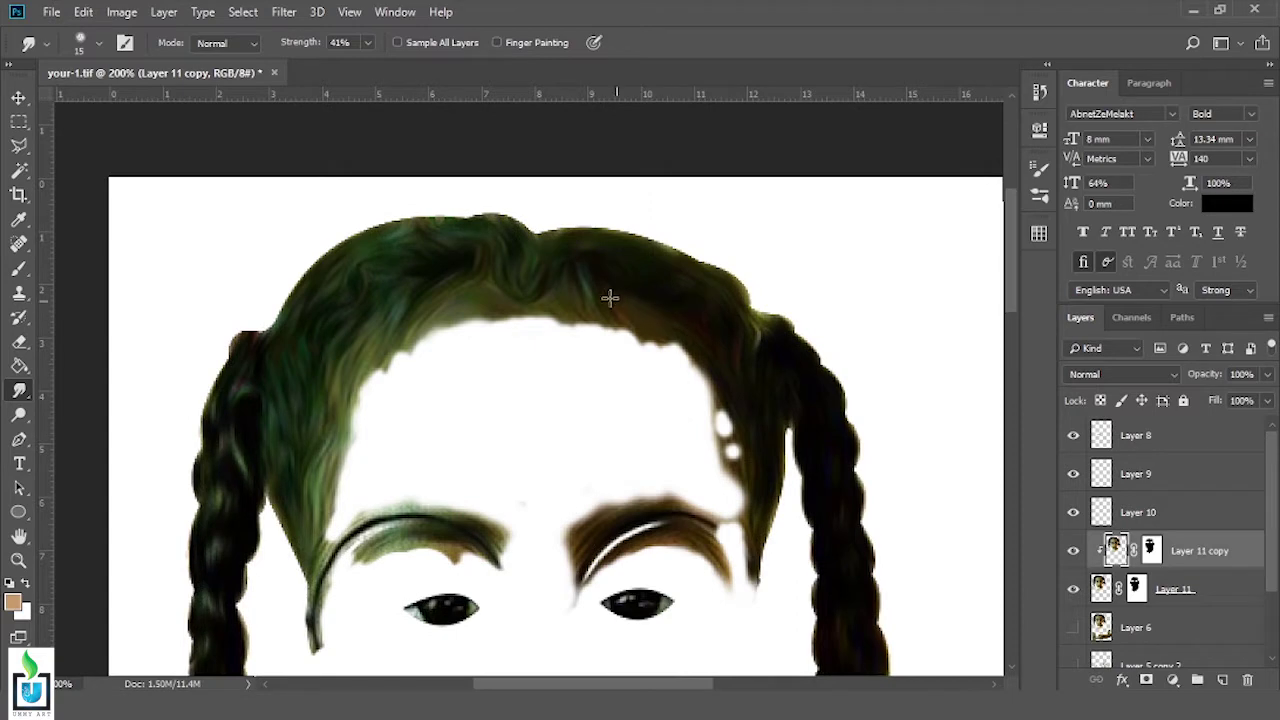
{"action": "left_click_drag", "start_coordinate": [762, 528], "coordinate": [646, 334]}
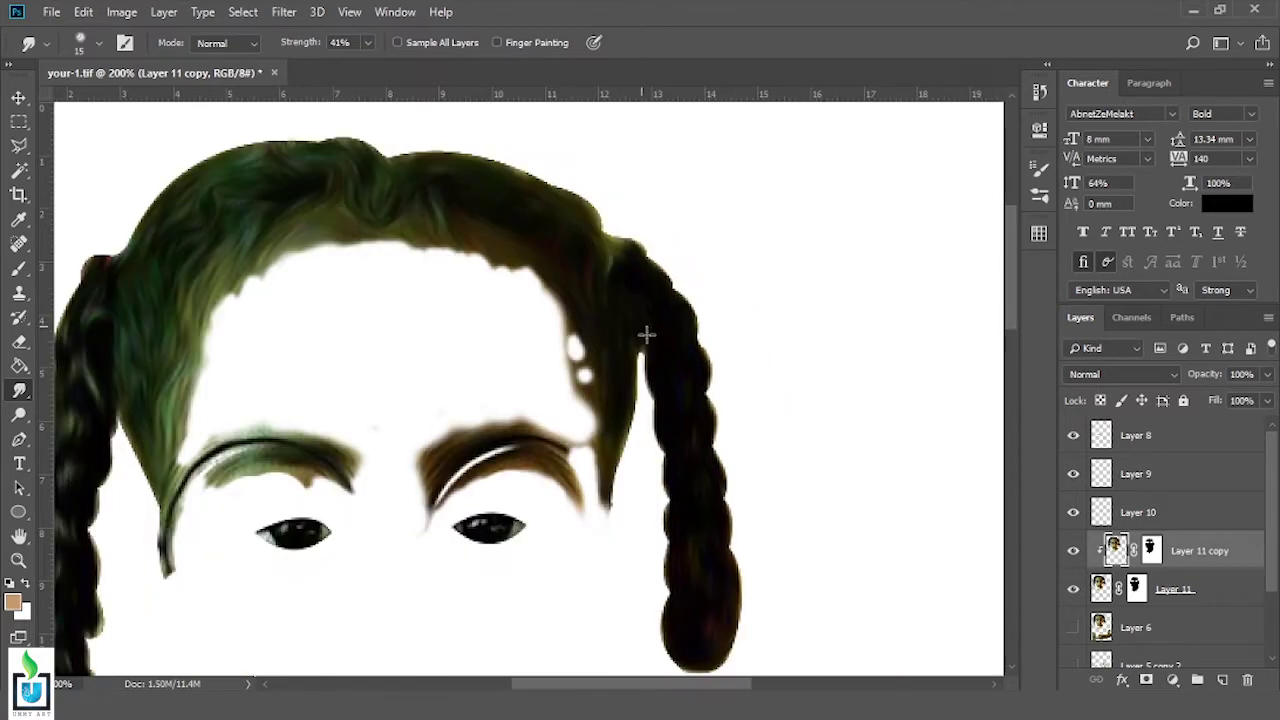
{"action": "left_click_drag", "start_coordinate": [471, 440], "coordinate": [596, 418]}
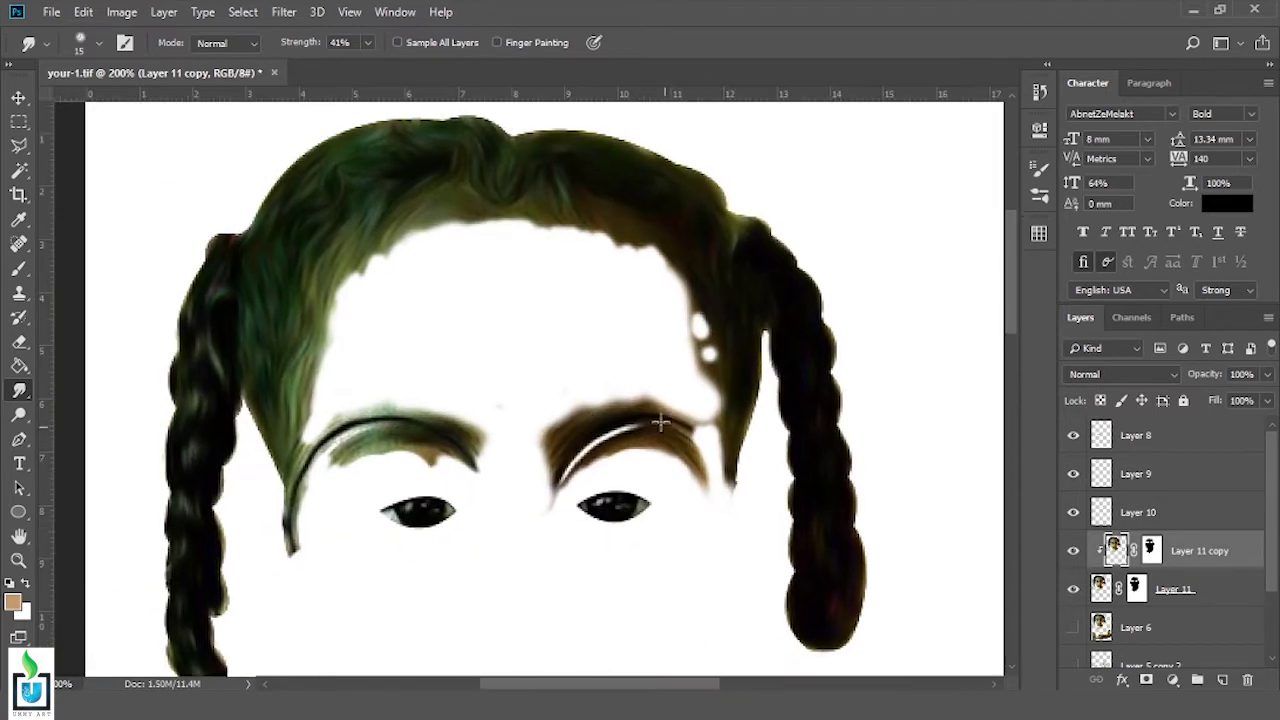
{"action": "left_click_drag", "start_coordinate": [355, 433], "coordinate": [469, 441]}
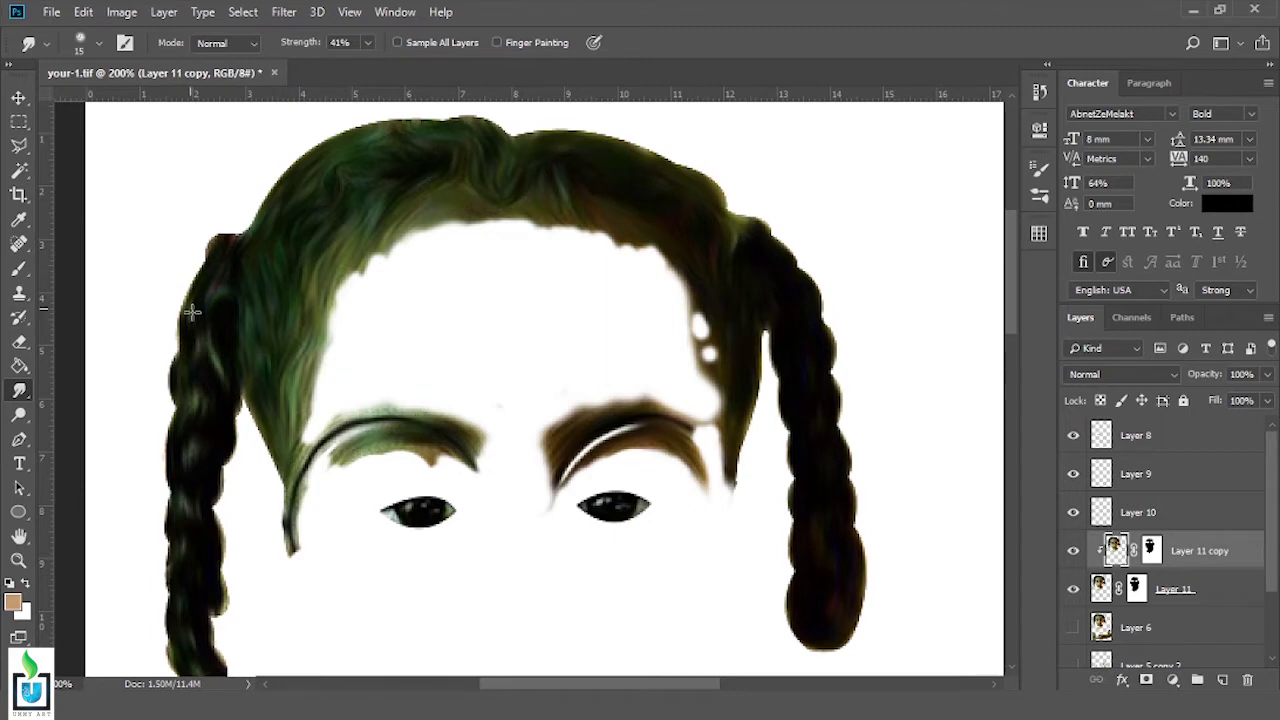
{"action": "left_click_drag", "start_coordinate": [181, 506], "coordinate": [303, 399]}
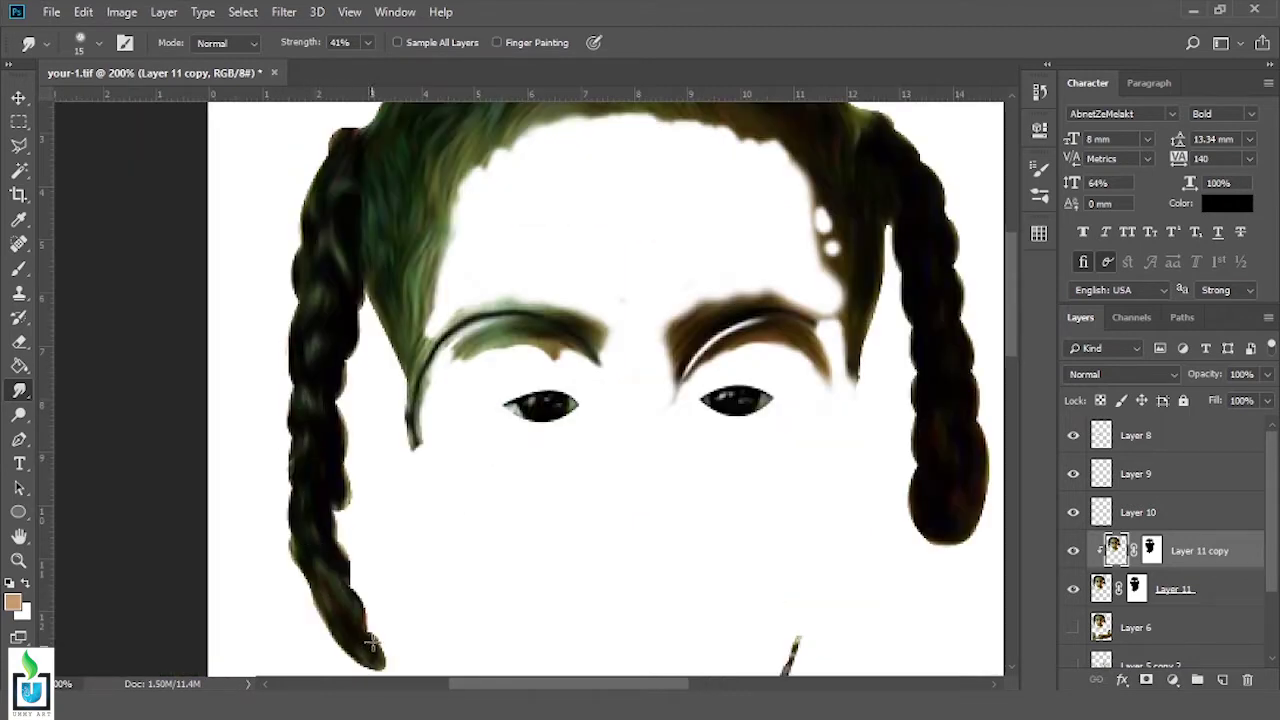
{"action": "left_click_drag", "start_coordinate": [675, 131], "coordinate": [518, 223]}
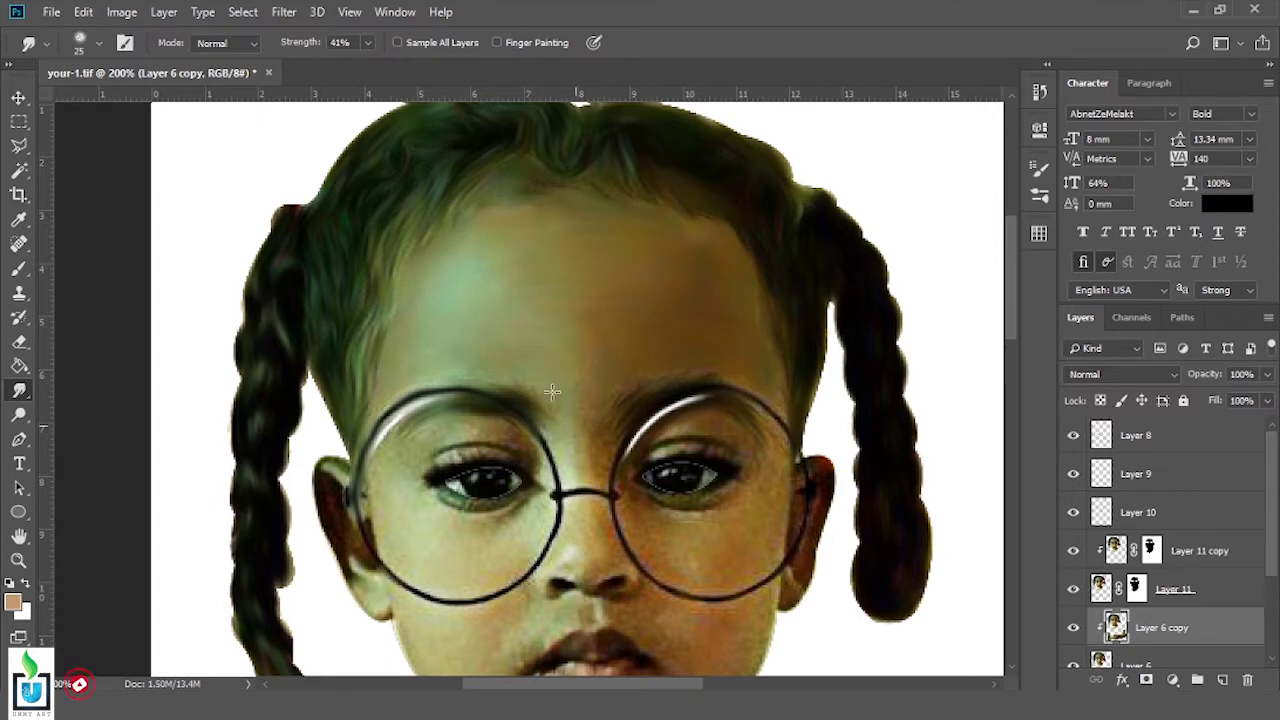
Shrink the smudge brush for the face and hands, then duplicate the photo layer
{"action": "key", "text": "ctrl+plus"}
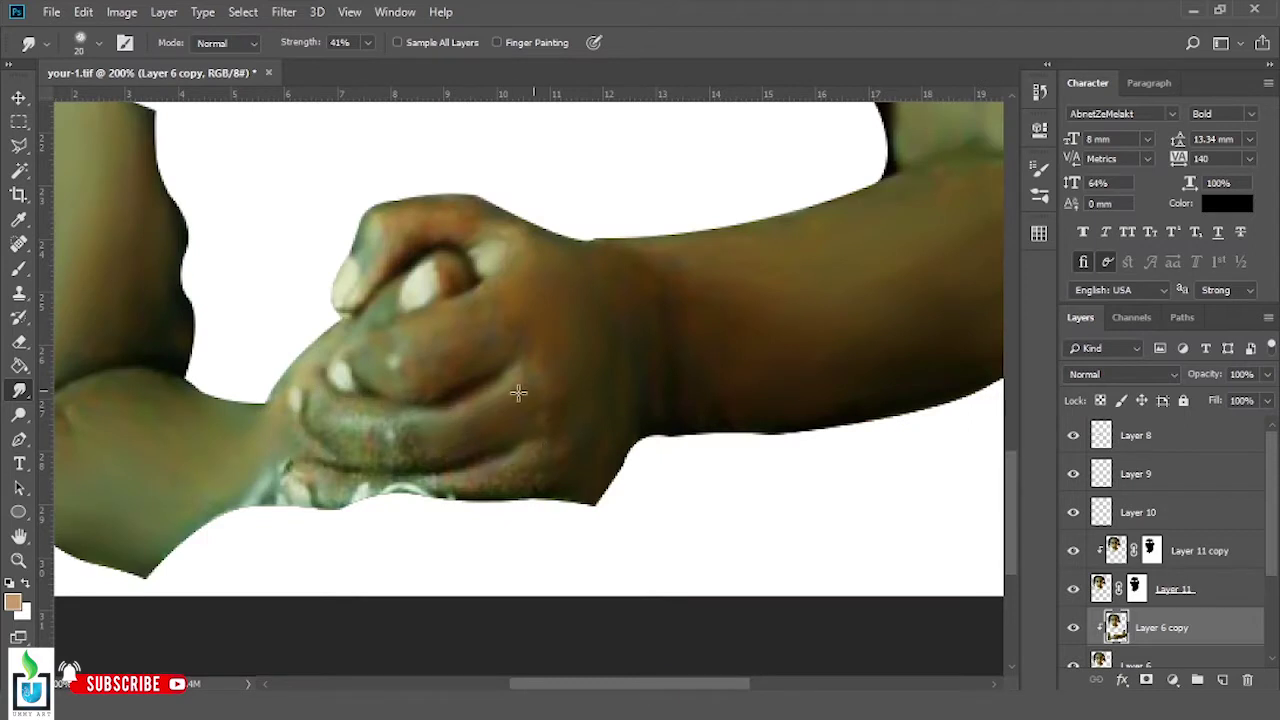
{"action": "key", "text": "ctrl+minus"}
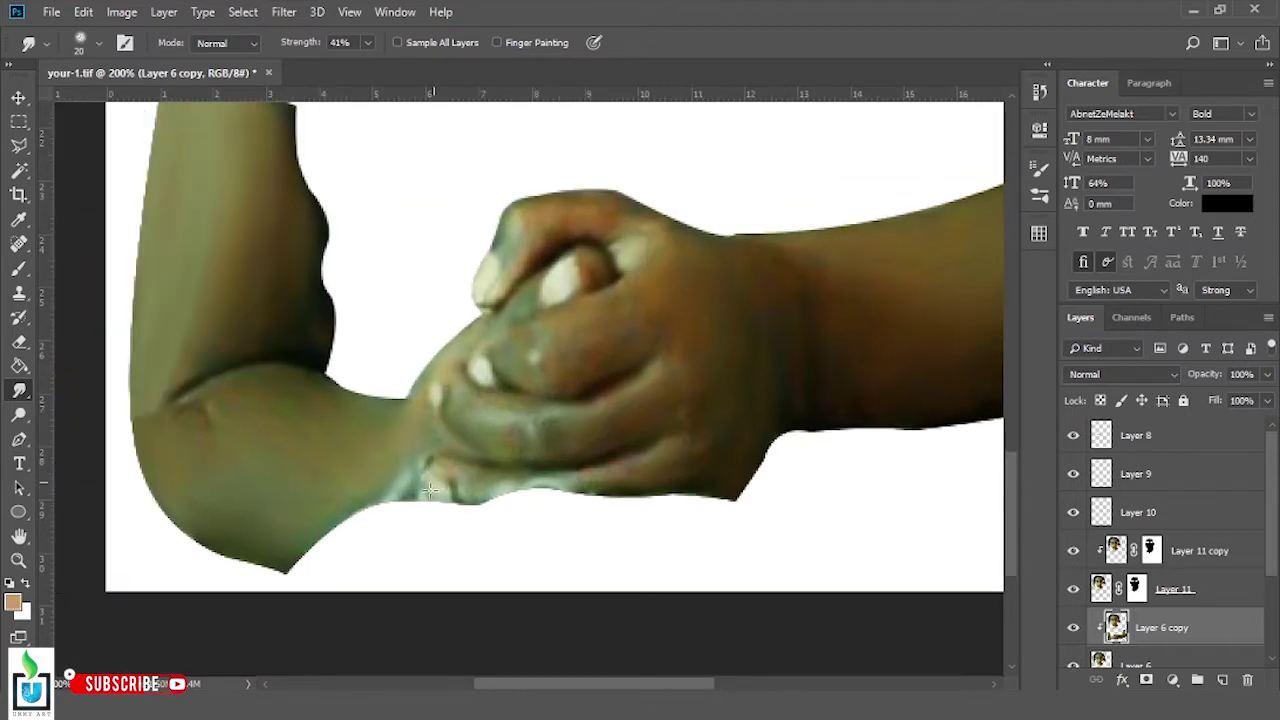
{"action": "key", "text": "ctrl+minus"}
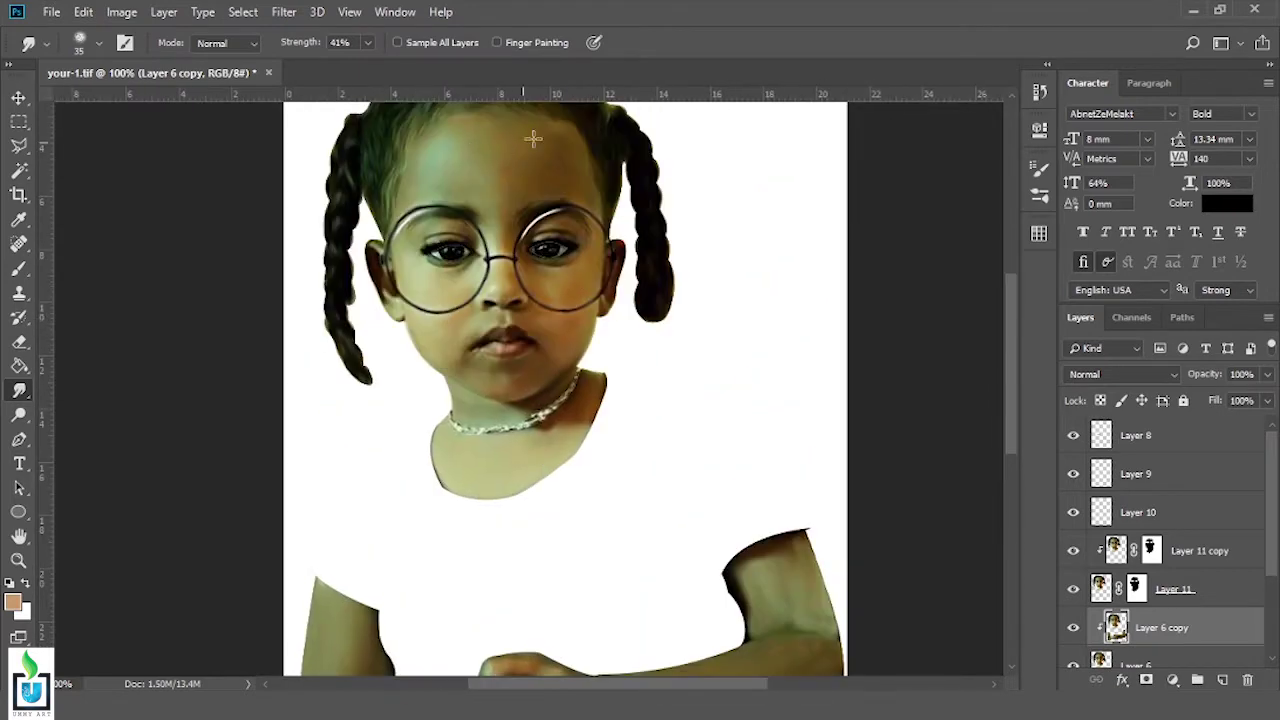
{"action": "scroll", "coordinate": [533, 138], "scroll_direction": "up", "scroll_amount": 2}
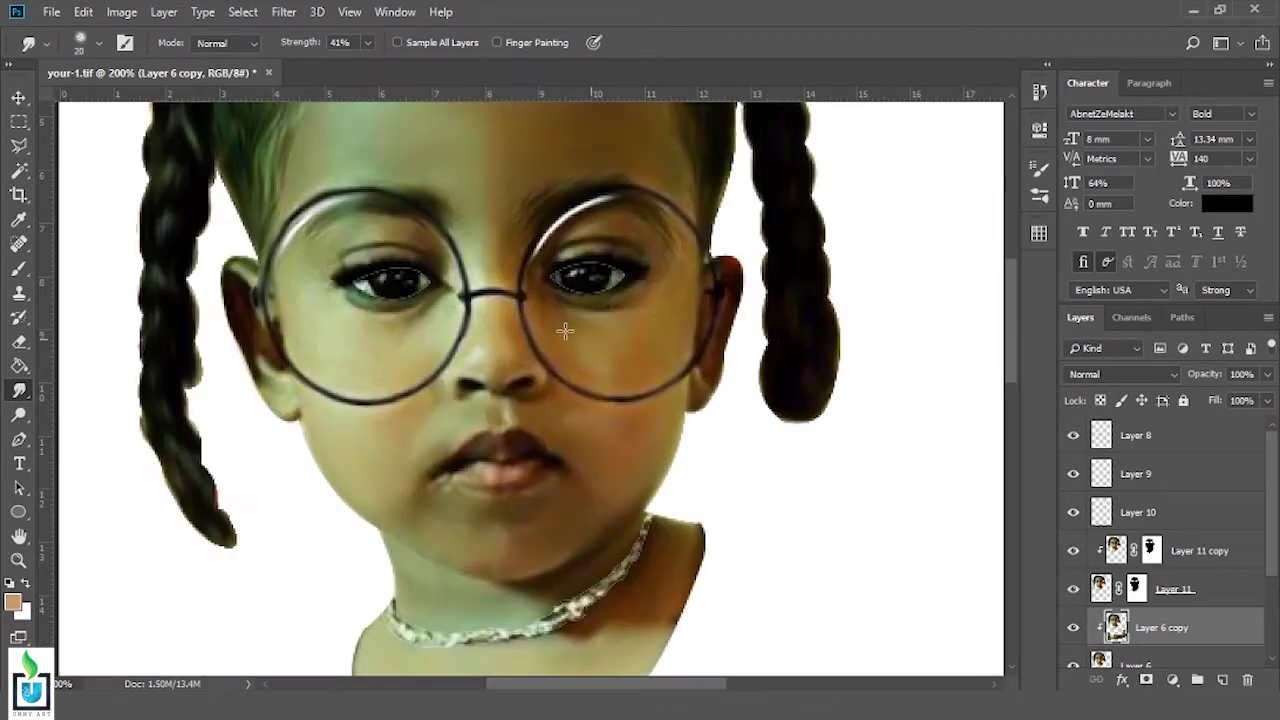
{"action": "key", "text": "bracketleft"}
{"action": "key", "text": "bracketleft"}
{"action": "key", "text": "bracketleft"}
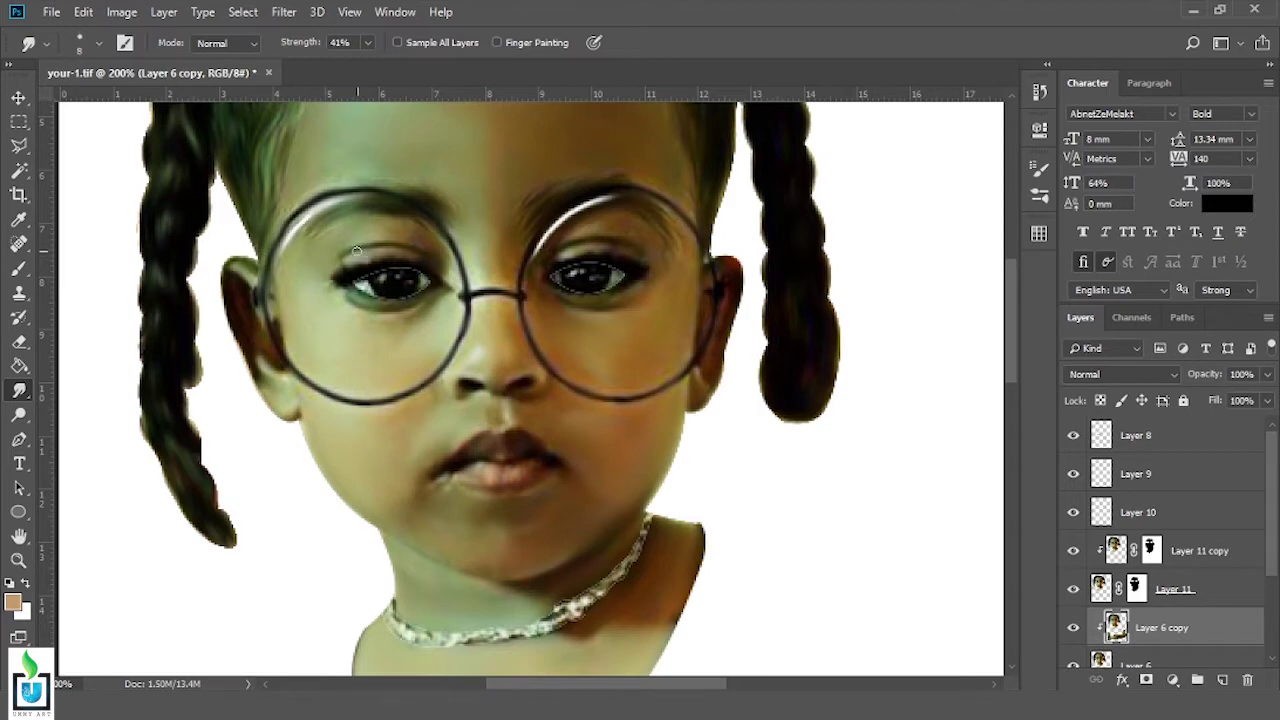
{"action": "left_click_drag", "start_coordinate": [549, 431], "coordinate": [560, 349]}
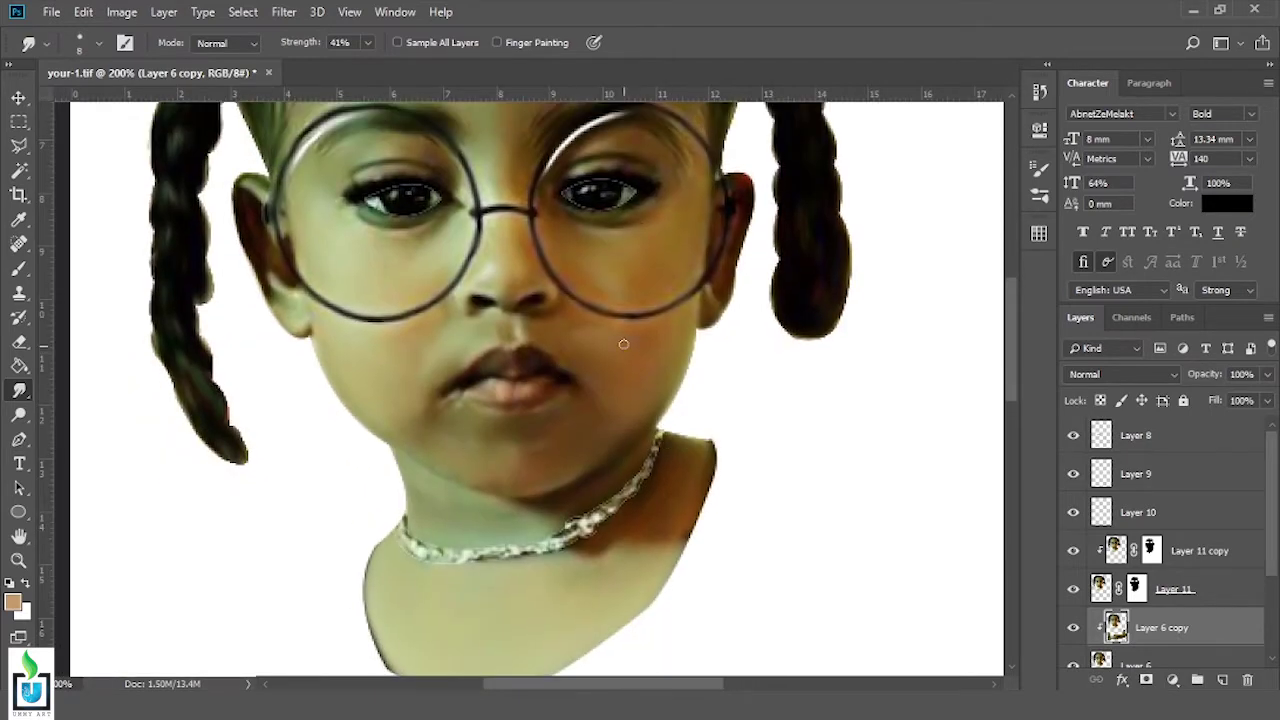
{"action": "key", "text": "ctrl+minus"}
{"action": "key", "text": "ctrl+minus"}
{"action": "key", "text": "ctrl+j"}
{"action": "left_click", "coordinate": [121, 12]}
{"action": "mouse_move", "coordinate": [150, 62]}
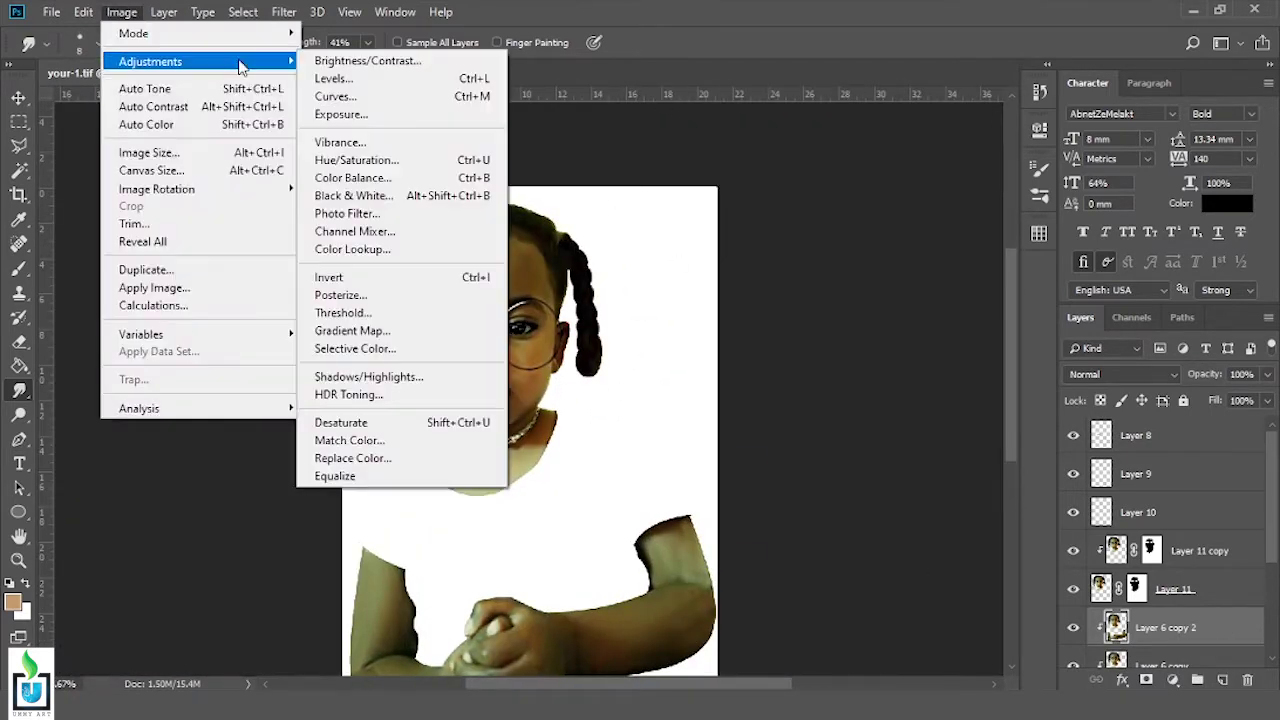
Desaturate Layer 6 copy 2 to greyscale and zoom in to inspect the face
{"action": "left_click", "coordinate": [341, 422]}
{"action": "key", "text": "ctrl+plus"}
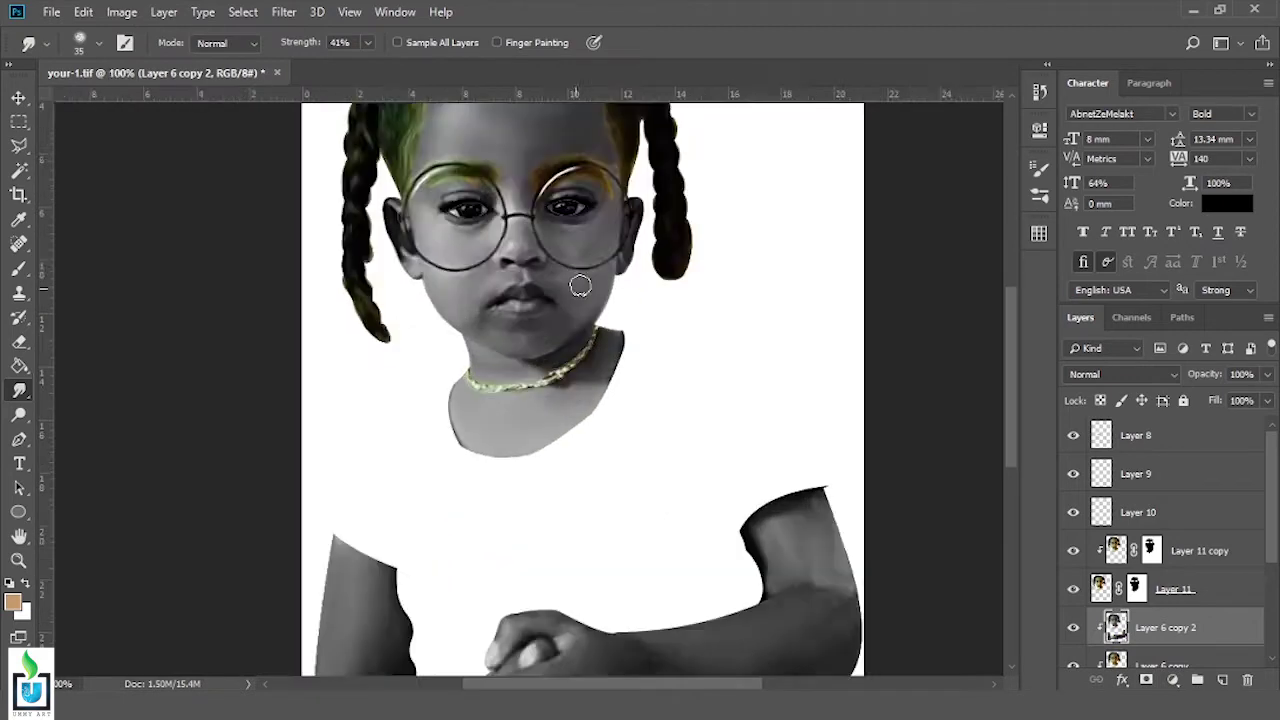
{"action": "key", "text": "ctrl+plus"}
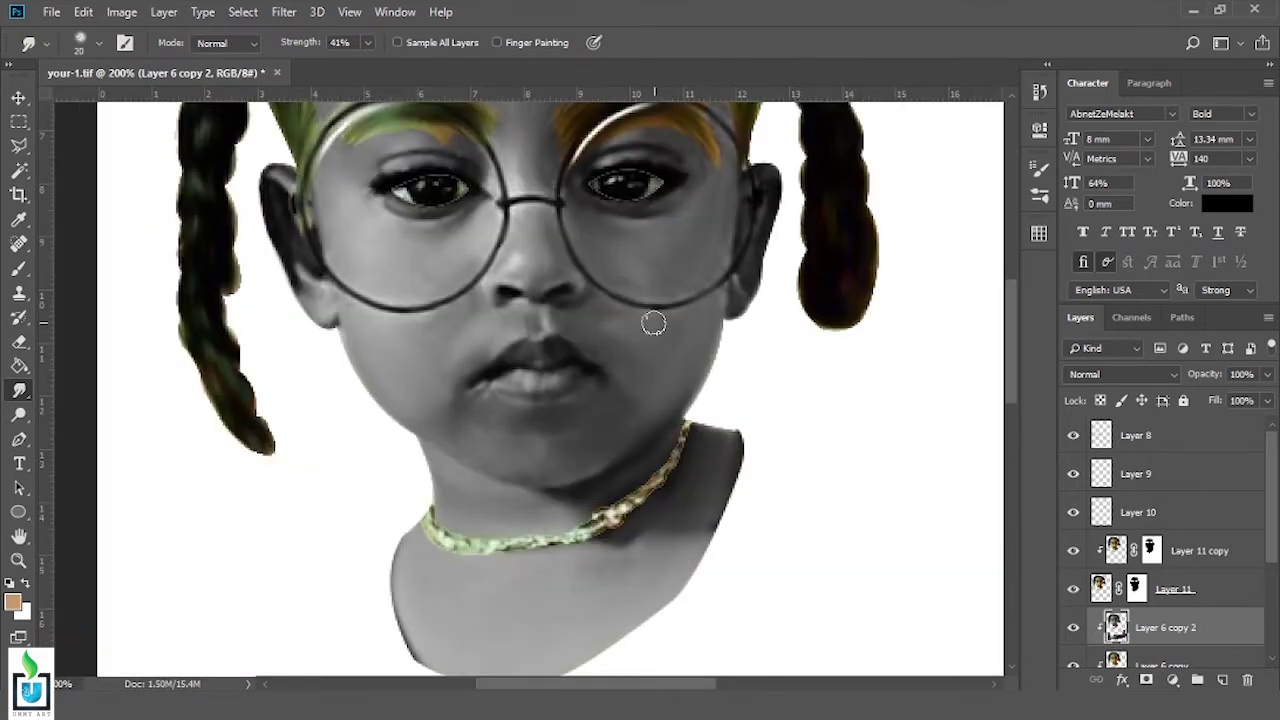
{"action": "scroll", "coordinate": [410, 330], "scroll_direction": "down", "scroll_amount": 10}
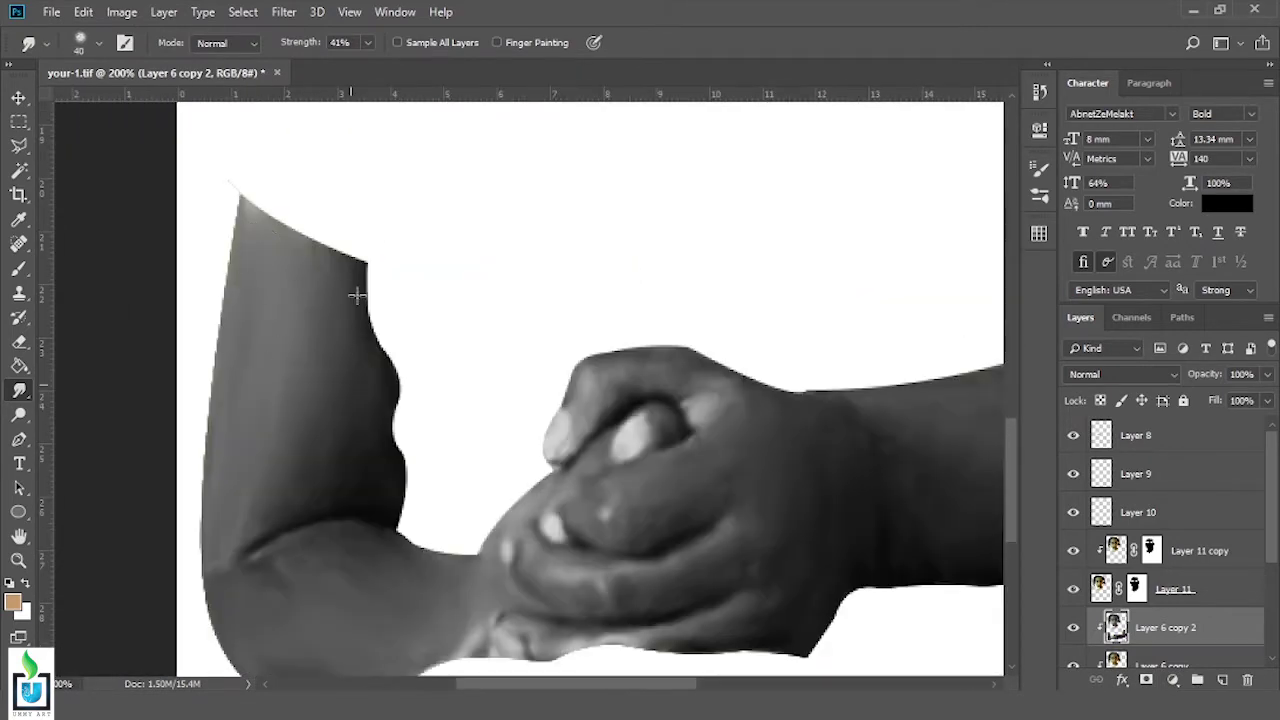
{"action": "scroll", "coordinate": [543, 428], "scroll_direction": "right", "scroll_amount": 6}
{"action": "scroll", "coordinate": [543, 428], "scroll_direction": "up", "scroll_amount": 2}
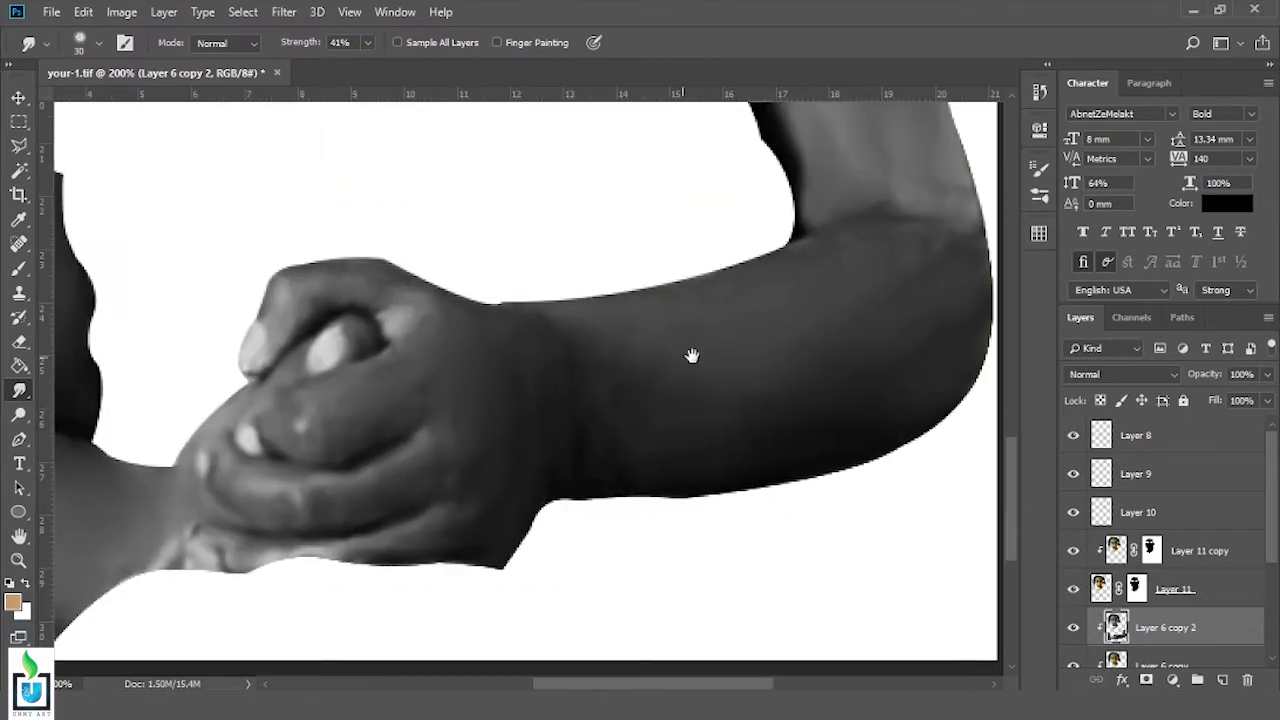
{"action": "scroll", "coordinate": [692, 356], "scroll_direction": "right", "scroll_amount": 5}
{"action": "key", "text": "ctrl+minus"}
{"action": "key", "text": "ctrl+minus"}
Pick the Dodge tool with default colours, making white the foreground
{"action": "key", "text": "o"}
{"action": "key", "text": "d"}
{"action": "key", "text": "x"}
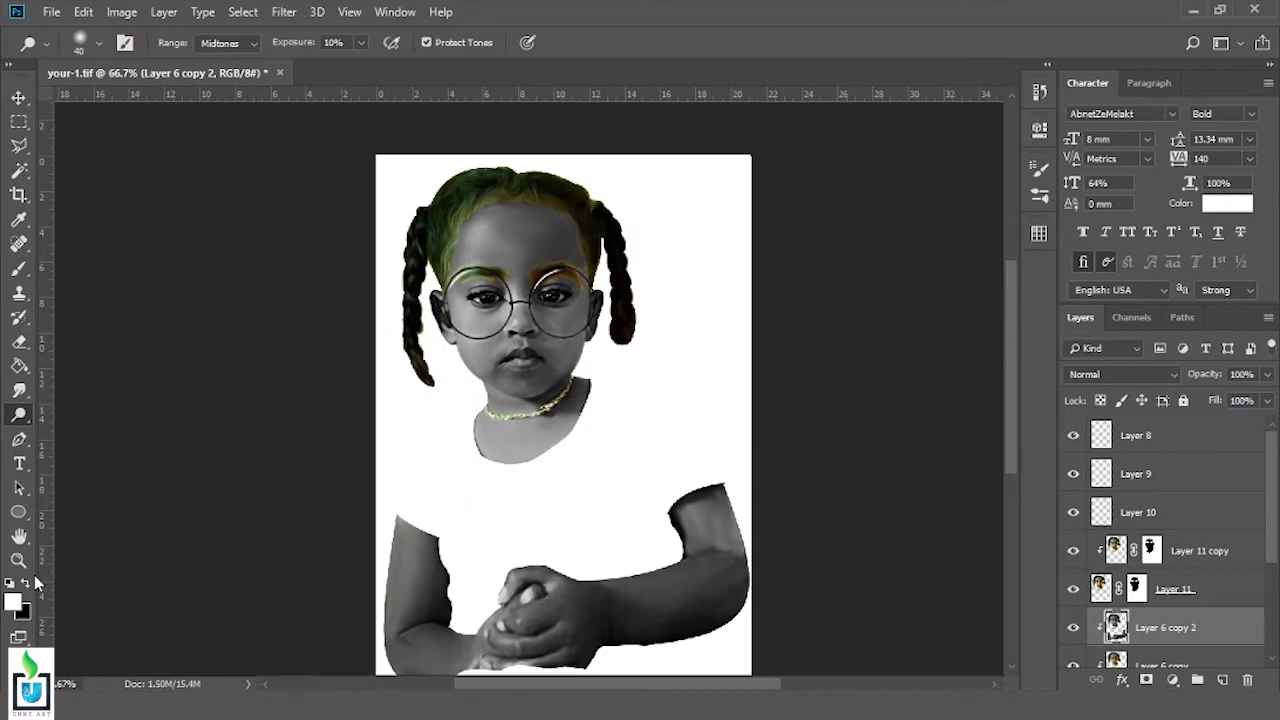
Check the Dodge brush settings and make the brush smaller for the arms
{"action": "right_click", "coordinate": [696, 474]}
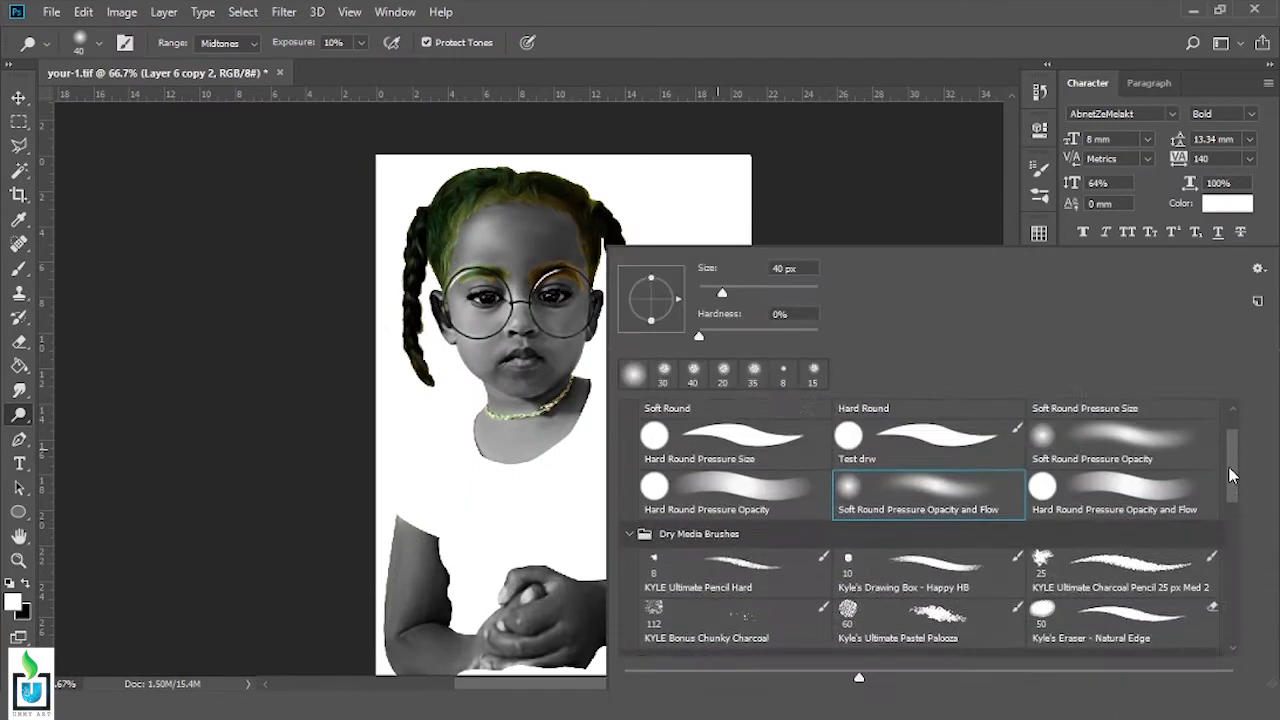
{"action": "scroll", "coordinate": [930, 528], "scroll_direction": "up", "scroll_amount": 1}
{"action": "key", "text": "Escape"}
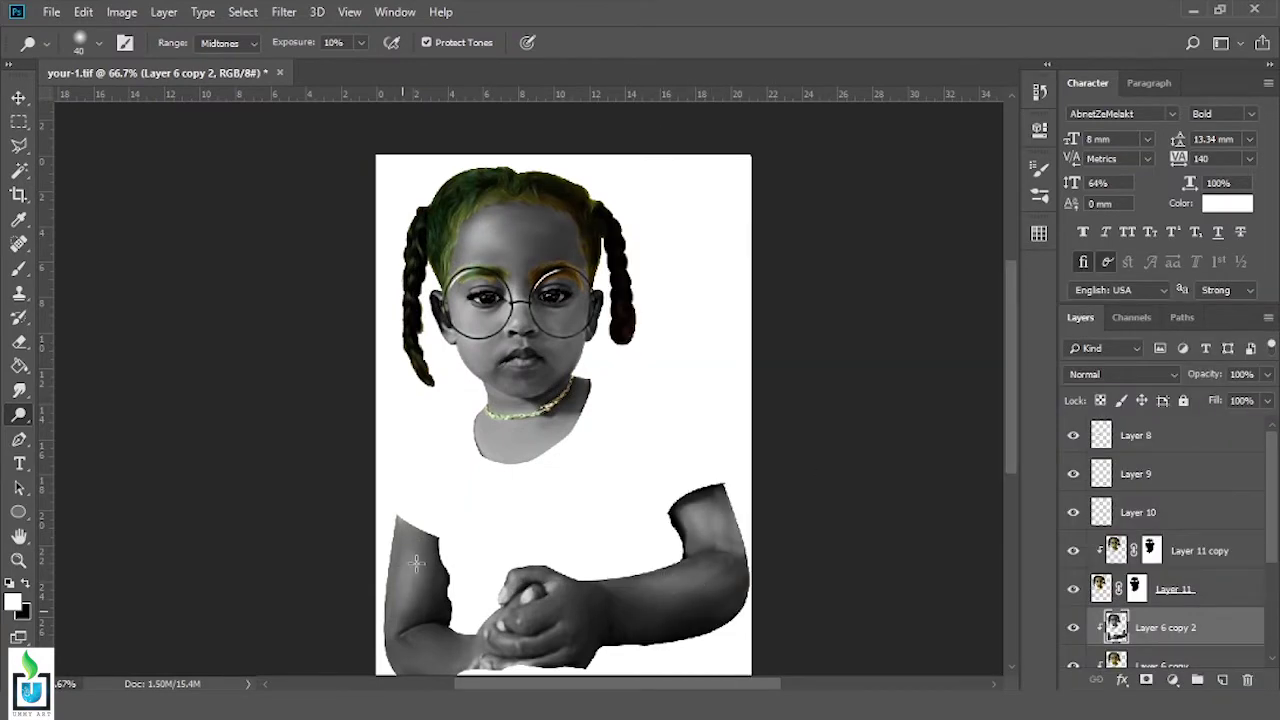
{"action": "scroll", "coordinate": [707, 521], "scroll_direction": "down", "scroll_amount": 3}
{"action": "key", "text": "ctrl+plus"}
{"action": "key", "text": "bracketleft"}
{"action": "key", "text": "bracketleft"}
{"action": "key", "text": "bracketleft"}
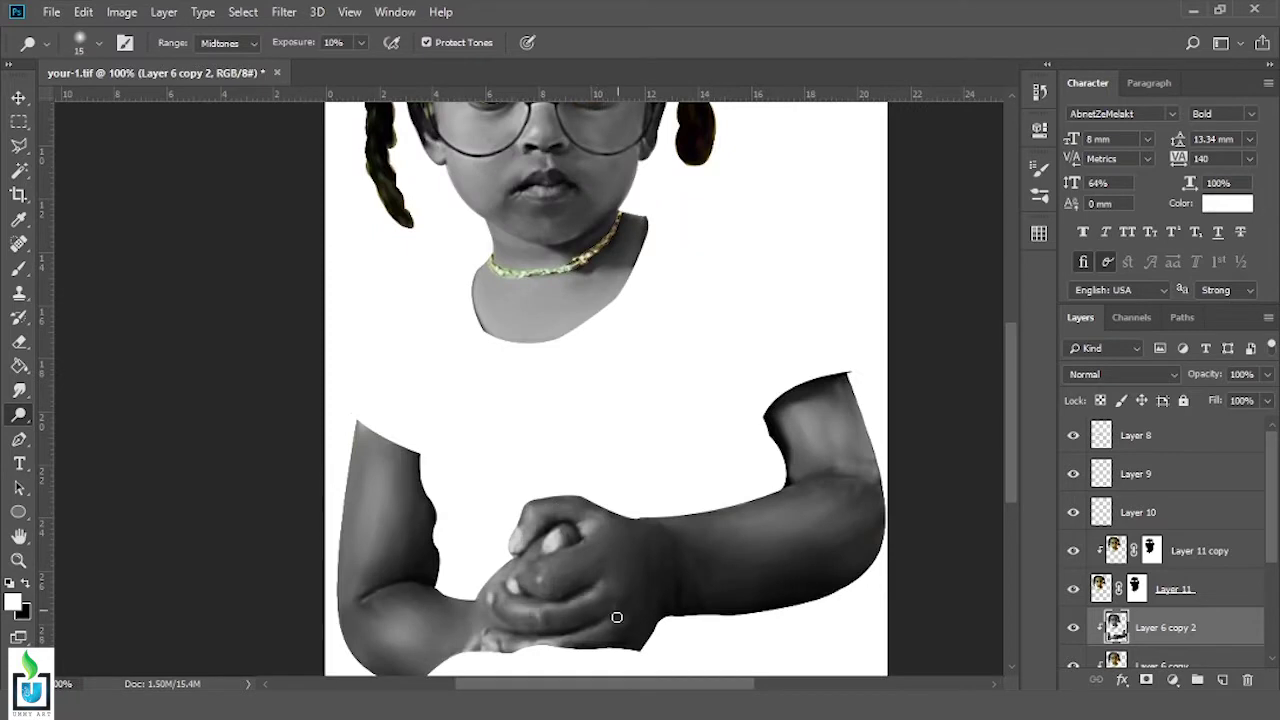
{"action": "right_click", "coordinate": [680, 443]}
{"action": "key", "text": "Escape"}
{"action": "scroll", "coordinate": [660, 390], "scroll_direction": "up", "scroll_amount": 3}
Set the Dodge range to Shadows, enlarge the brush and add empty Layer 12
{"action": "left_click", "coordinate": [228, 43]}
{"action": "key", "text": "bracketright"}
{"action": "key", "text": "bracketright"}
{"action": "left_click_drag", "start_coordinate": [544, 426], "coordinate": [516, 346]}
{"action": "scroll", "coordinate": [393, 480], "scroll_direction": "down", "scroll_amount": 3}
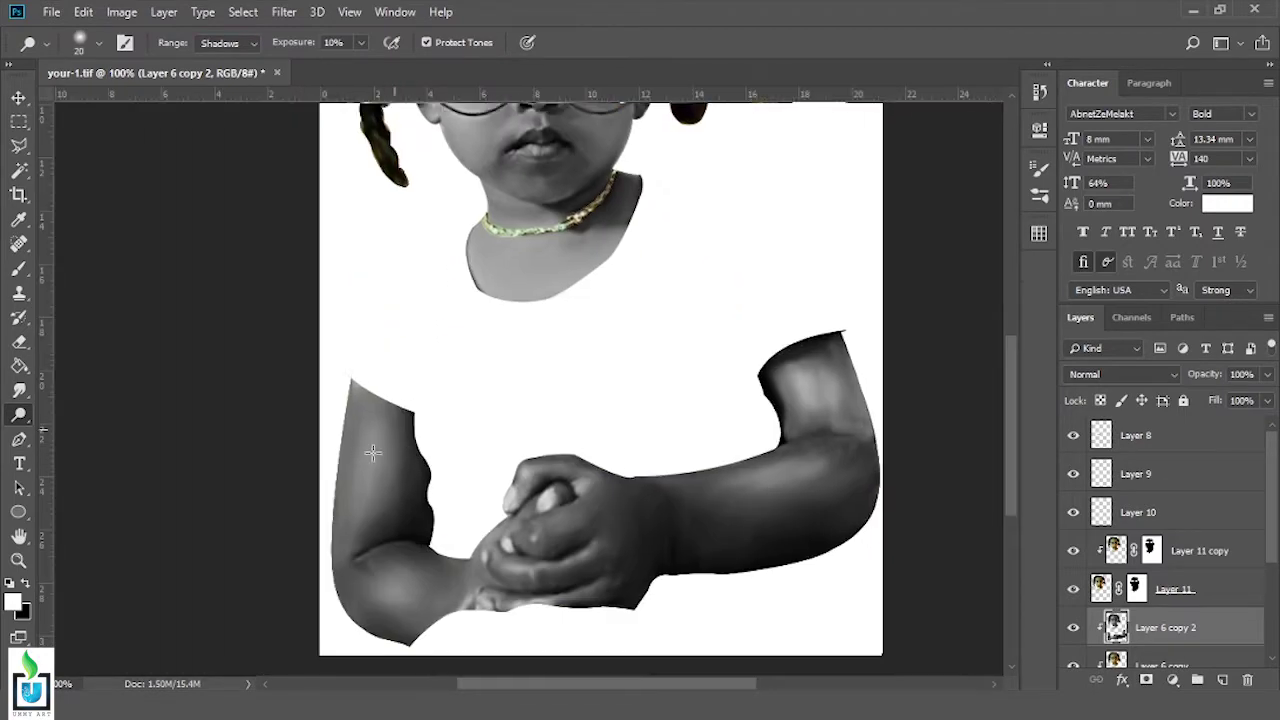
{"action": "key", "text": "ctrl+minus"}
{"action": "left_click", "coordinate": [1222, 679]}
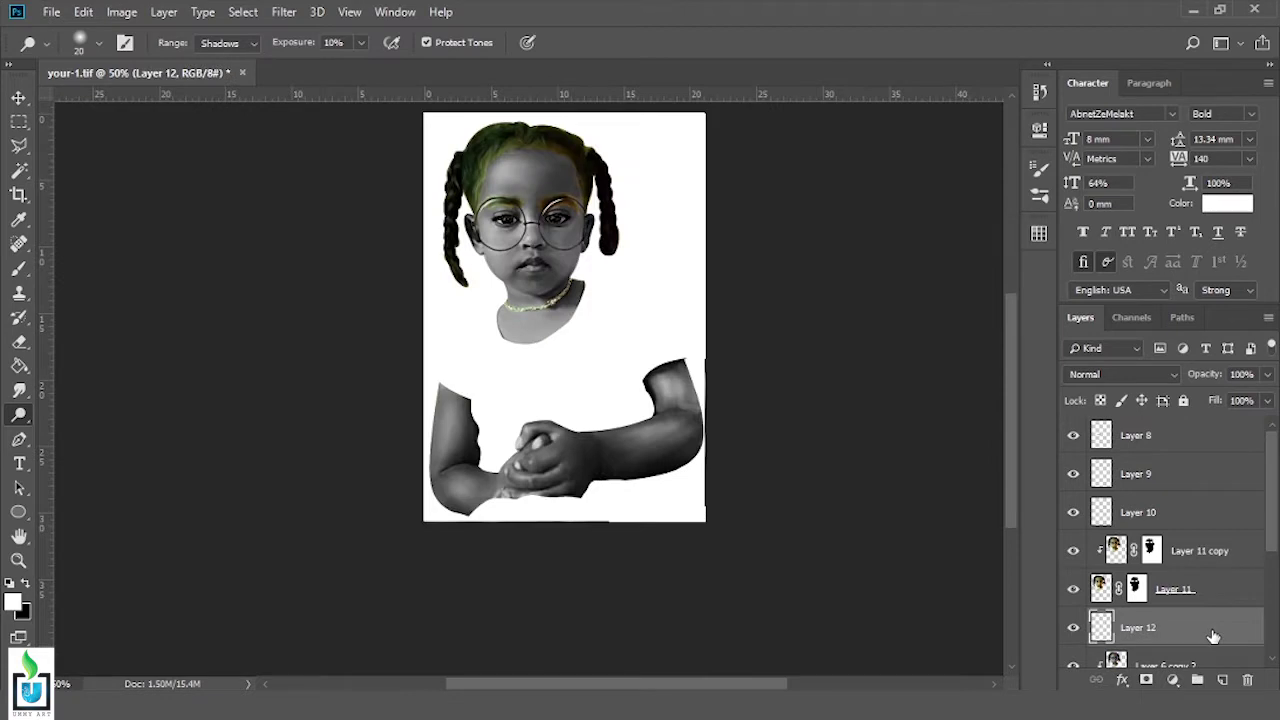
Fill Layer 12 with a peach swatch colour and blend it as Color
{"action": "left_click", "coordinate": [1039, 233]}
{"action": "left_click", "coordinate": [870, 318]}
{"action": "key", "text": "g"}
{"action": "left_click", "coordinate": [457, 334]}
{"action": "left_click", "coordinate": [1039, 233]}
{"action": "left_click", "coordinate": [1120, 374]}
{"action": "left_click", "coordinate": [1100, 425]}
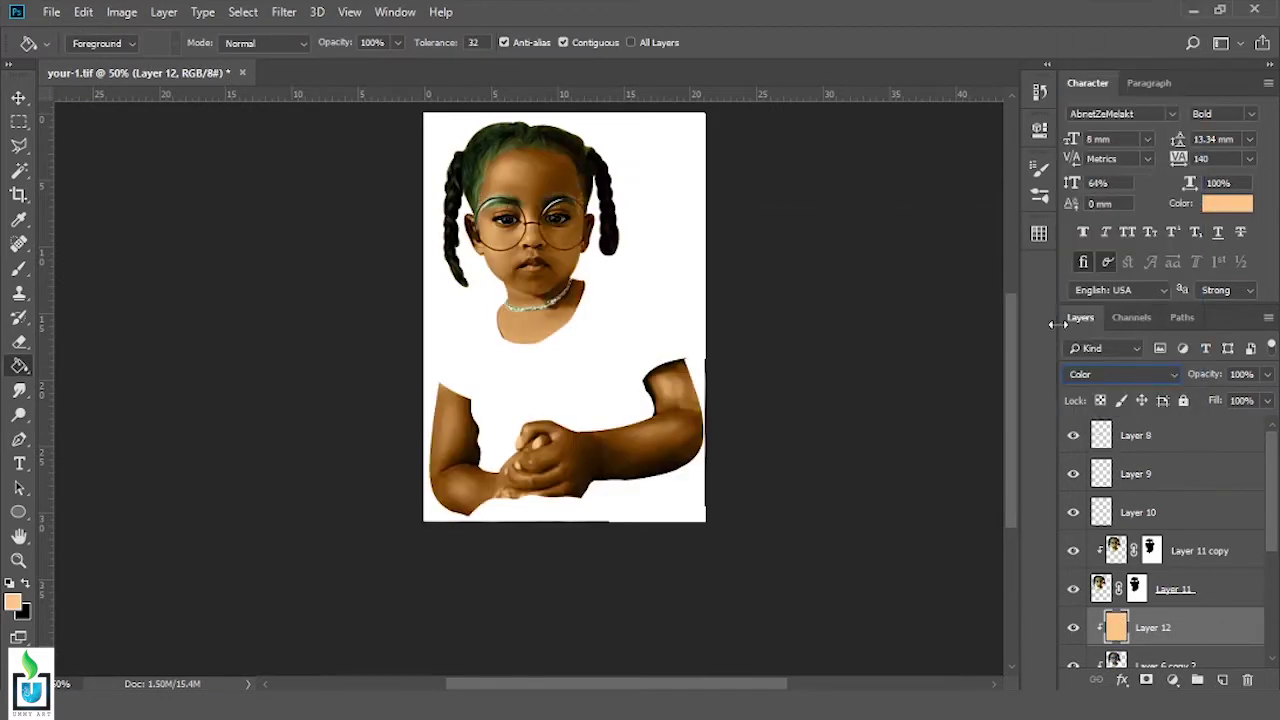
{"action": "scroll", "coordinate": [1170, 540], "scroll_direction": "down", "scroll_amount": 2}
{"action": "left_click", "coordinate": [1039, 233]}
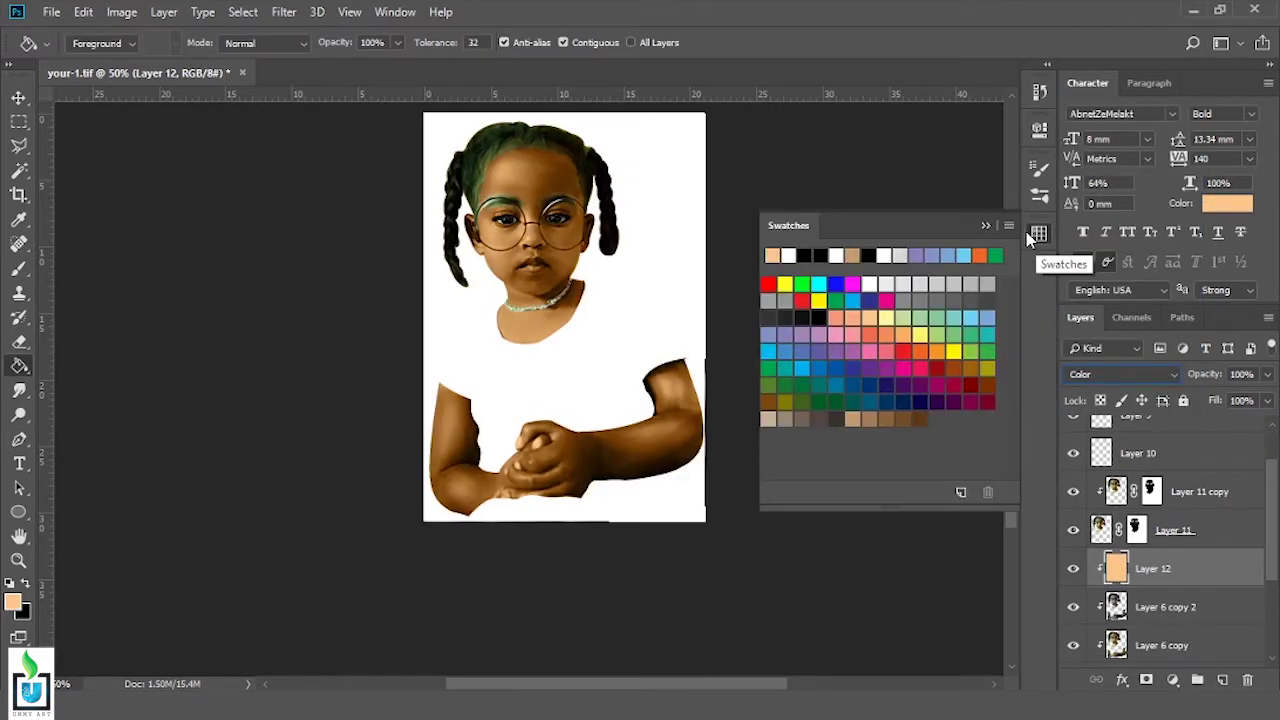
Apply Hue/Saturation with saturation raised to about +15 and adjusted lightness
{"action": "left_click", "coordinate": [121, 12]}
{"action": "left_click", "coordinate": [400, 190]}
{"action": "left_click_drag", "start_coordinate": [952, 273], "coordinate": [966, 273]}
{"action": "left_click_drag", "start_coordinate": [952, 325], "coordinate": [958, 320]}
{"action": "left_click_drag", "start_coordinate": [966, 273], "coordinate": [958, 277]}
{"action": "key", "text": "Return"}
Apply Color Balance to the midtones and nudge the highlights slightly toward cyan
{"action": "left_click", "coordinate": [121, 12]}
{"action": "left_click", "coordinate": [400, 212]}
{"action": "mouse_move", "coordinate": [1000, 192]}
{"action": "left_mouse_down"}
{"action": "mouse_move", "coordinate": [1036, 190]}
{"action": "mouse_move", "coordinate": [1023, 212]}
{"action": "left_mouse_up"}
{"action": "left_click", "coordinate": [1071, 264]}
{"action": "mouse_move", "coordinate": [1018, 166]}
{"action": "left_mouse_down"}
{"action": "mouse_move", "coordinate": [1001, 167]}
{"action": "mouse_move", "coordinate": [1008, 209]}
{"action": "left_mouse_up"}
{"action": "left_click", "coordinate": [871, 264]}
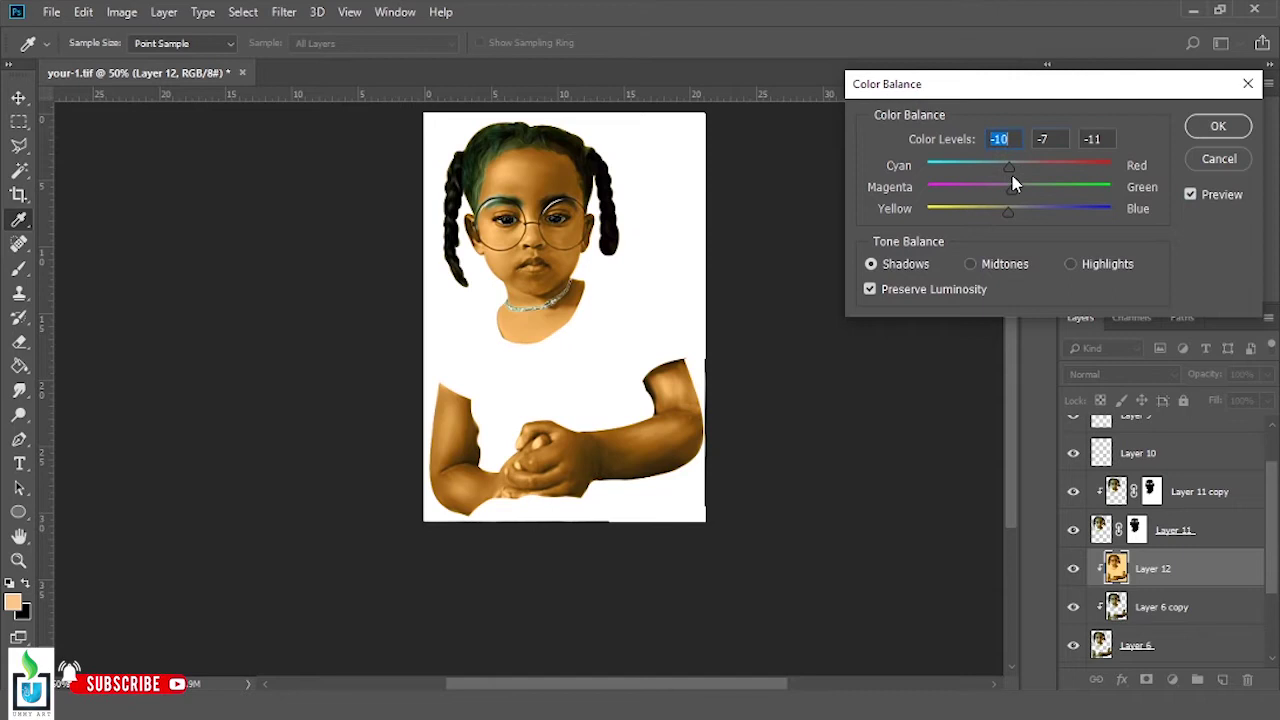
{"action": "key", "text": "Return"}
{"action": "key", "text": "r"}
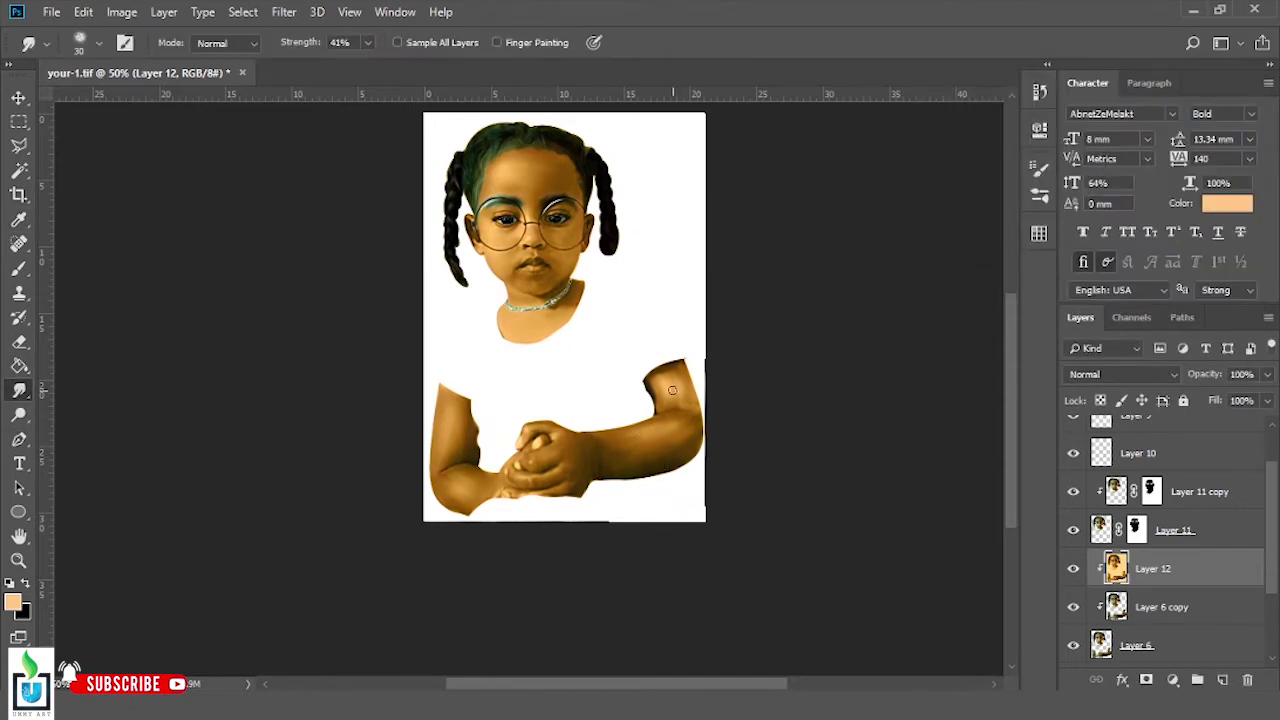
Zoom in to 200% to inspect the face, then zoom back out
{"action": "key", "text": "ctrl+plus"}
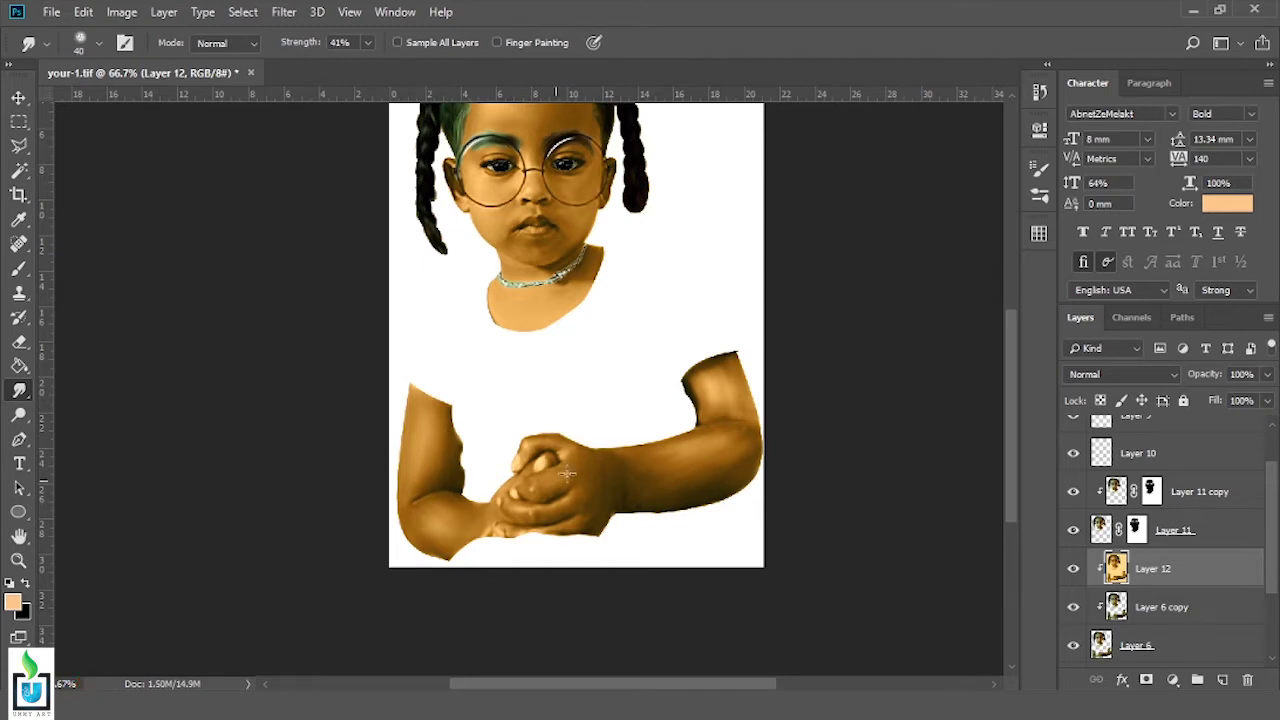
{"action": "key", "text": "ctrl+plus"}
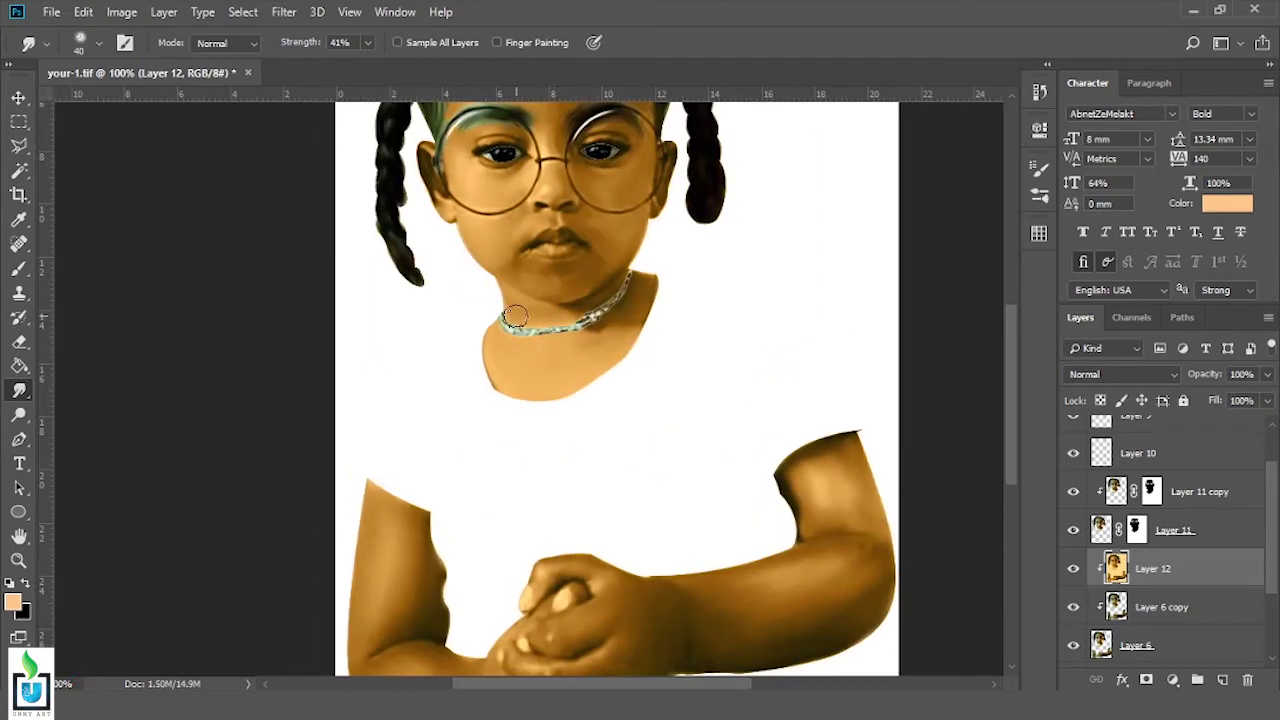
{"action": "key", "text": "ctrl+minus"}
{"action": "key", "text": "ctrl+plus"}
{"action": "key", "text": "ctrl+plus"}
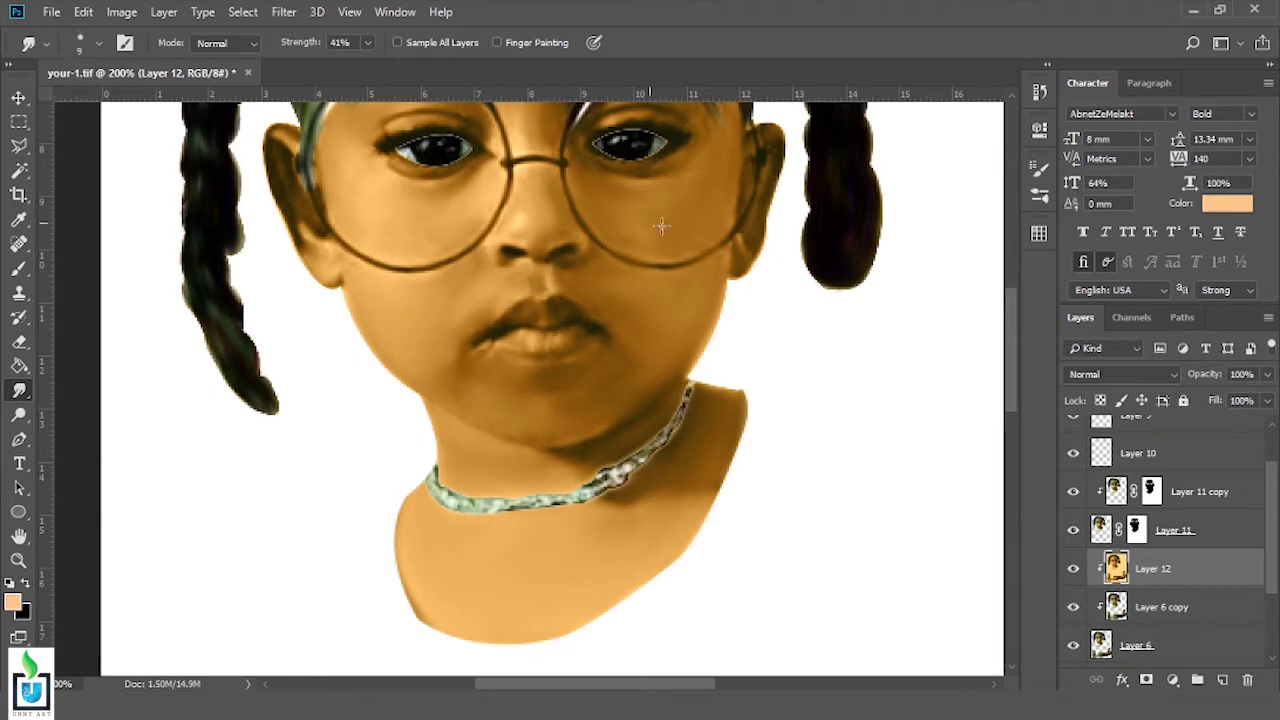
{"action": "scroll", "coordinate": [665, 190], "scroll_direction": "up", "scroll_amount": 4}
{"action": "scroll", "coordinate": [555, 244], "scroll_direction": "up", "scroll_amount": 1}
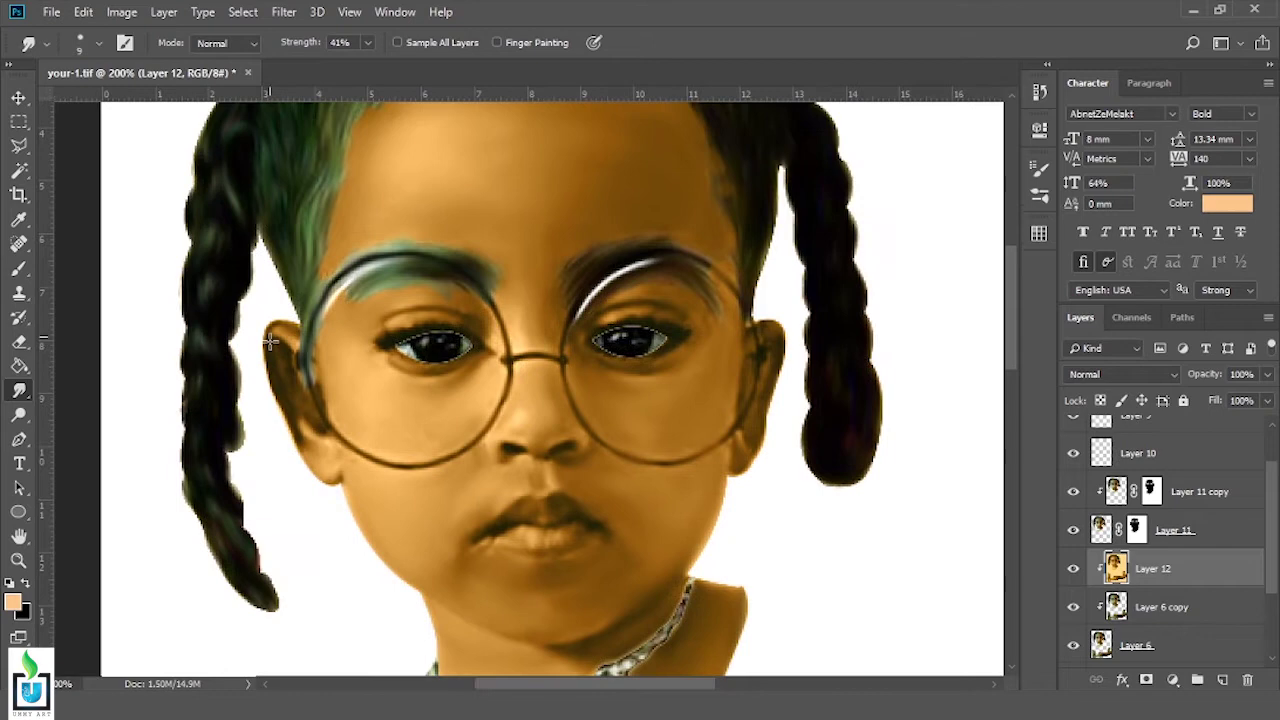
{"action": "key", "text": "ctrl+minus"}
{"action": "key", "text": "ctrl+minus"}
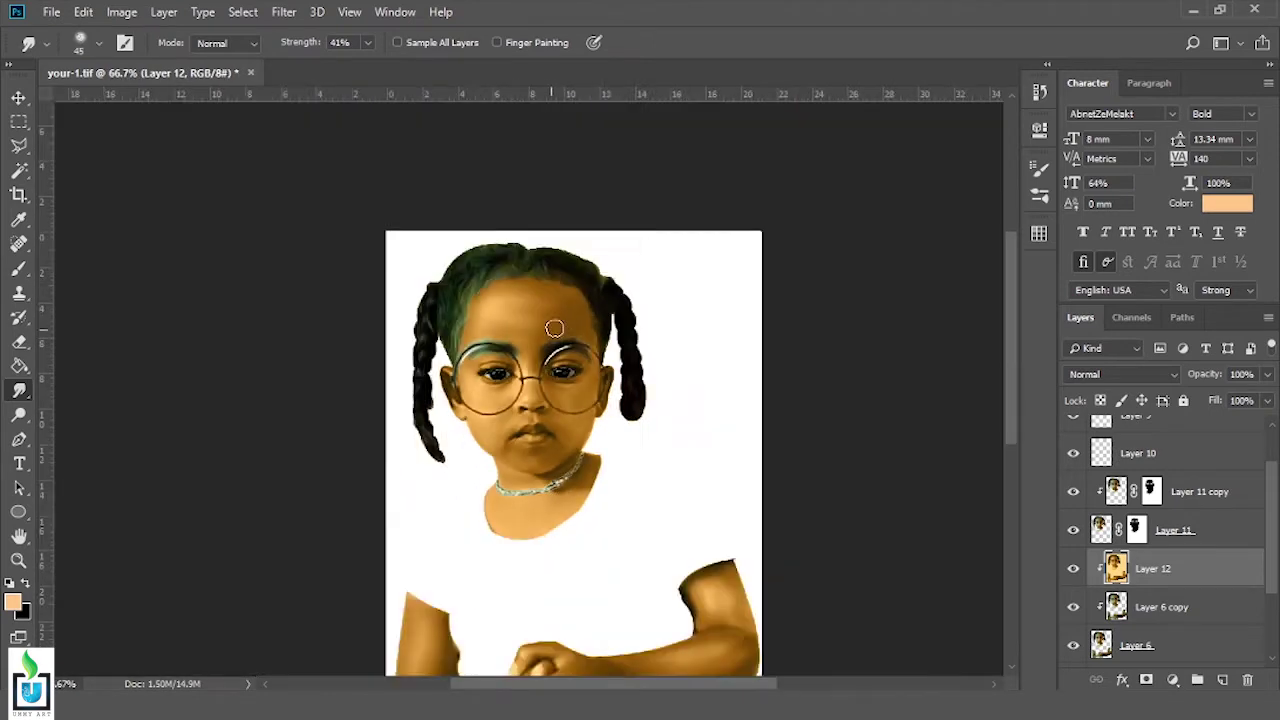
{"action": "scroll", "coordinate": [549, 277], "scroll_direction": "down", "scroll_amount": 3}
Switch to the Brush tool, check its settings, and add empty Layer 13
{"action": "key", "text": "b"}
{"action": "right_click", "coordinate": [591, 457]}
{"action": "key", "text": "Escape"}
{"action": "key", "text": "ctrl+shift+alt+n"}
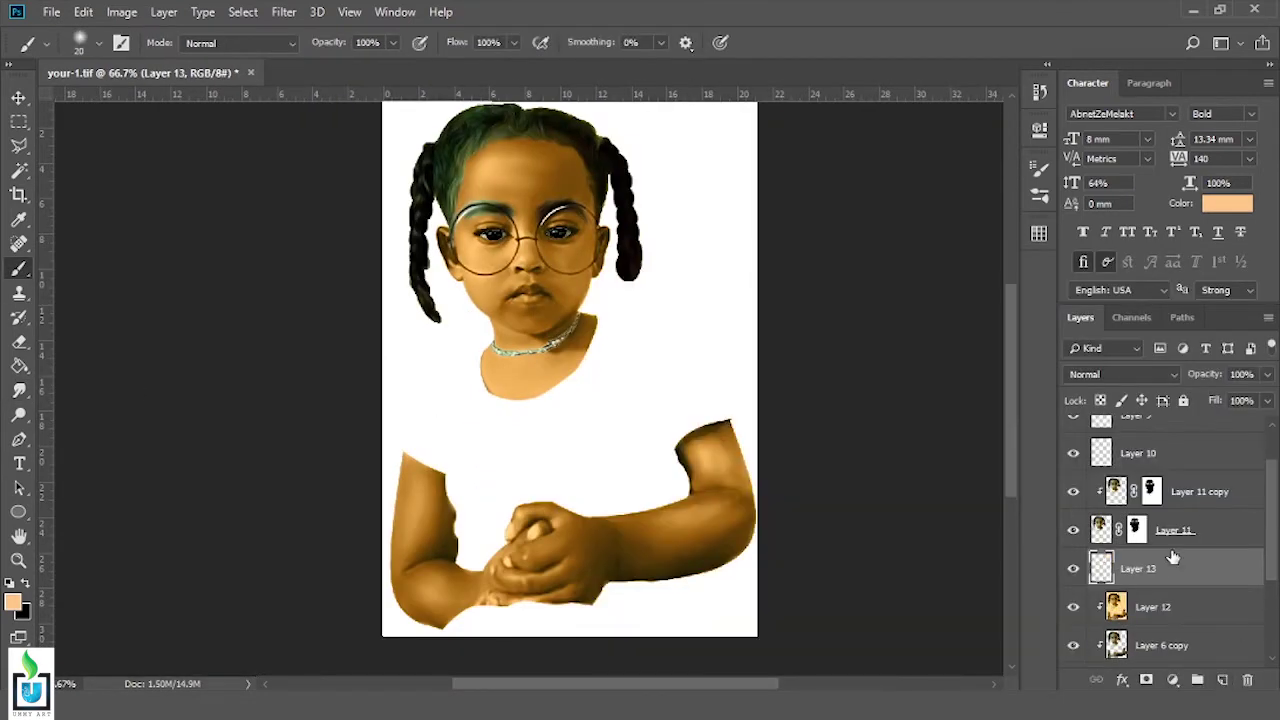
Enlarge the brush to 70 and paint over the skin on Layer 13
{"action": "key", "text": "ctrl+plus"}
{"action": "scroll", "coordinate": [760, 400], "scroll_direction": "down", "scroll_amount": 3}
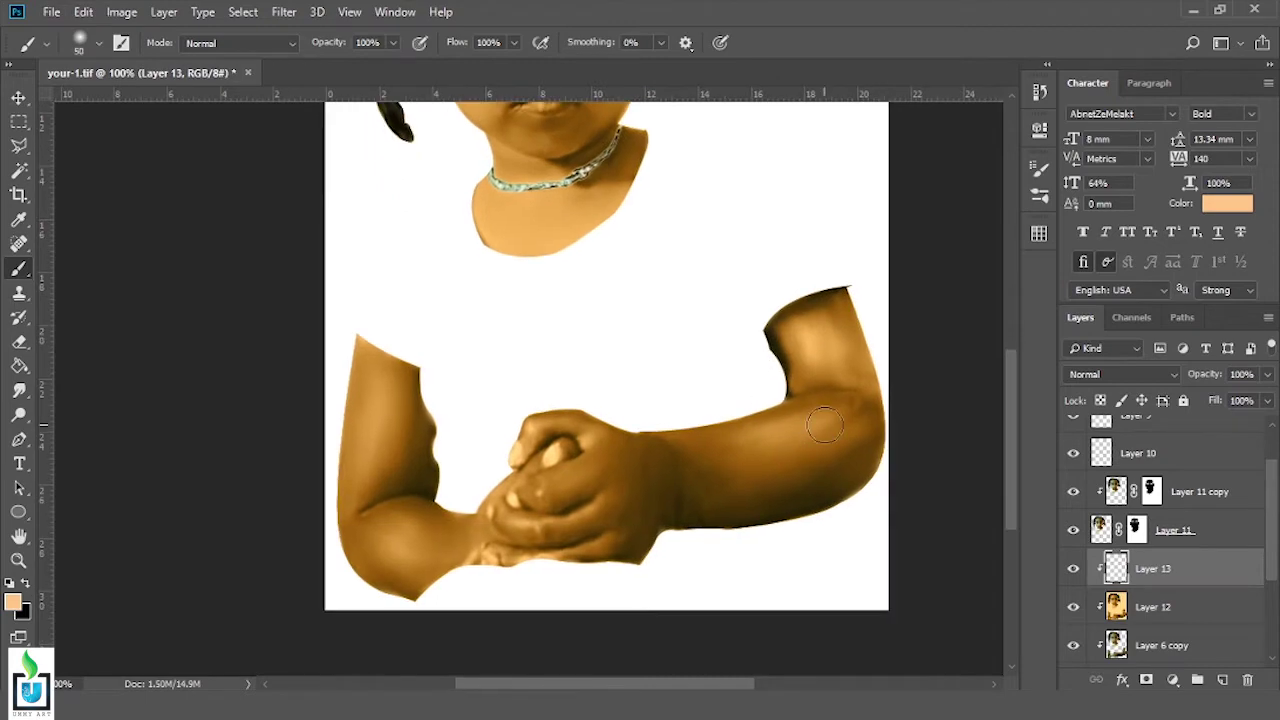
{"action": "key", "text": "bracketright"}
{"action": "key", "text": "bracketright"}
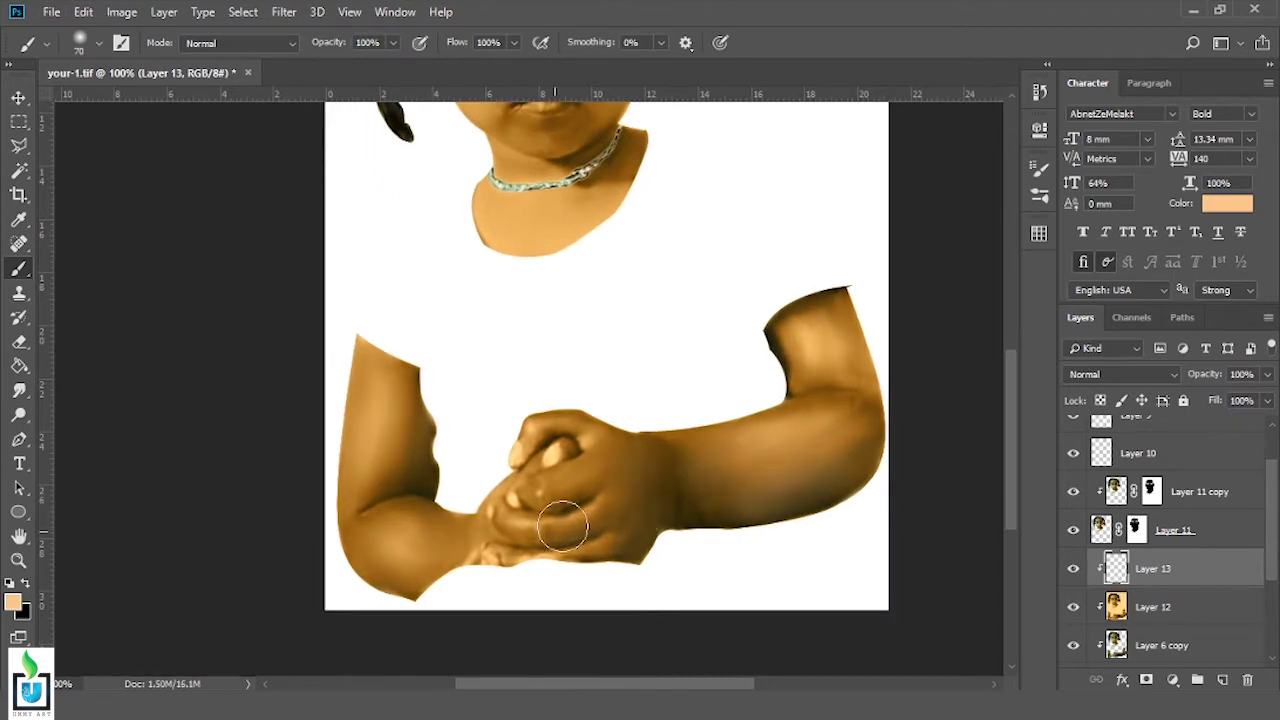
{"action": "scroll", "coordinate": [837, 466], "scroll_direction": "up", "scroll_amount": 5}
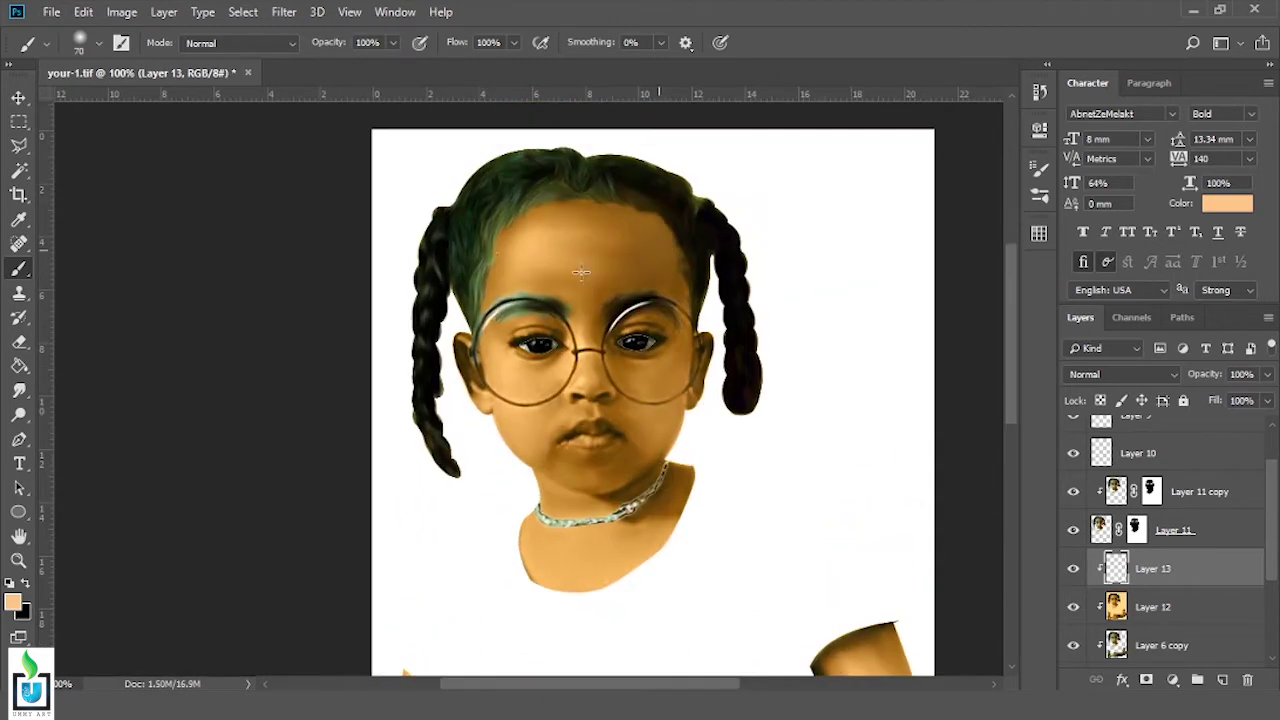
{"action": "scroll", "coordinate": [903, 337], "scroll_direction": "down", "scroll_amount": 5}
{"action": "key", "text": "ctrl+minus"}
{"action": "key", "text": "ctrl+minus"}
Set Layer 13's blend mode to Soft Light and toggle its visibility to compare
{"action": "left_click", "coordinate": [1123, 374]}
{"action": "scroll", "coordinate": [1160, 374], "scroll_direction": "down", "scroll_amount": 5}
{"action": "left_click", "coordinate": [1123, 374]}
{"action": "left_click", "coordinate": [1086, 240]}
{"action": "left_click", "coordinate": [1073, 570]}
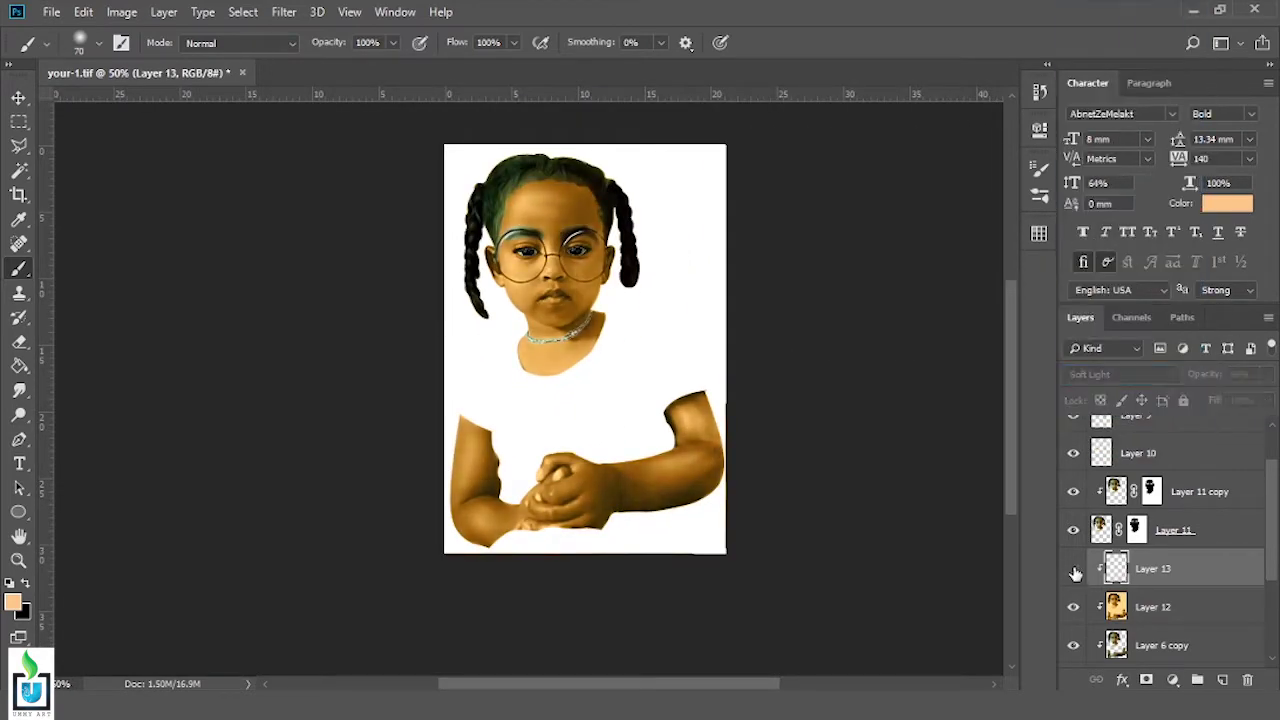
{"action": "left_click", "coordinate": [1152, 607]}
Switch to Dodge with a larger brush, then to Smudge, reviewing face and arms
{"action": "key", "text": "o"}
{"action": "key", "text": "ctrl+plus"}
{"action": "key", "text": "ctrl+plus"}
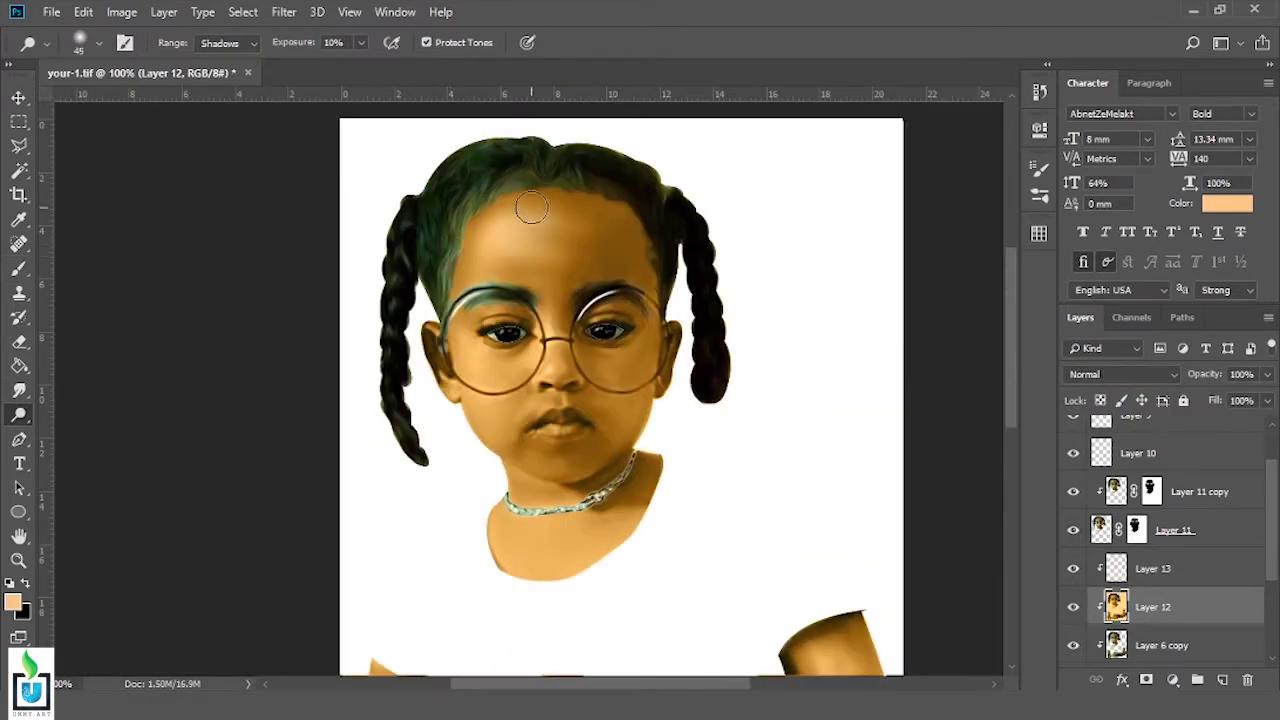
{"action": "scroll", "coordinate": [532, 483], "scroll_direction": "down", "scroll_amount": 1}
{"action": "scroll", "coordinate": [869, 487], "scroll_direction": "down", "scroll_amount": 4}
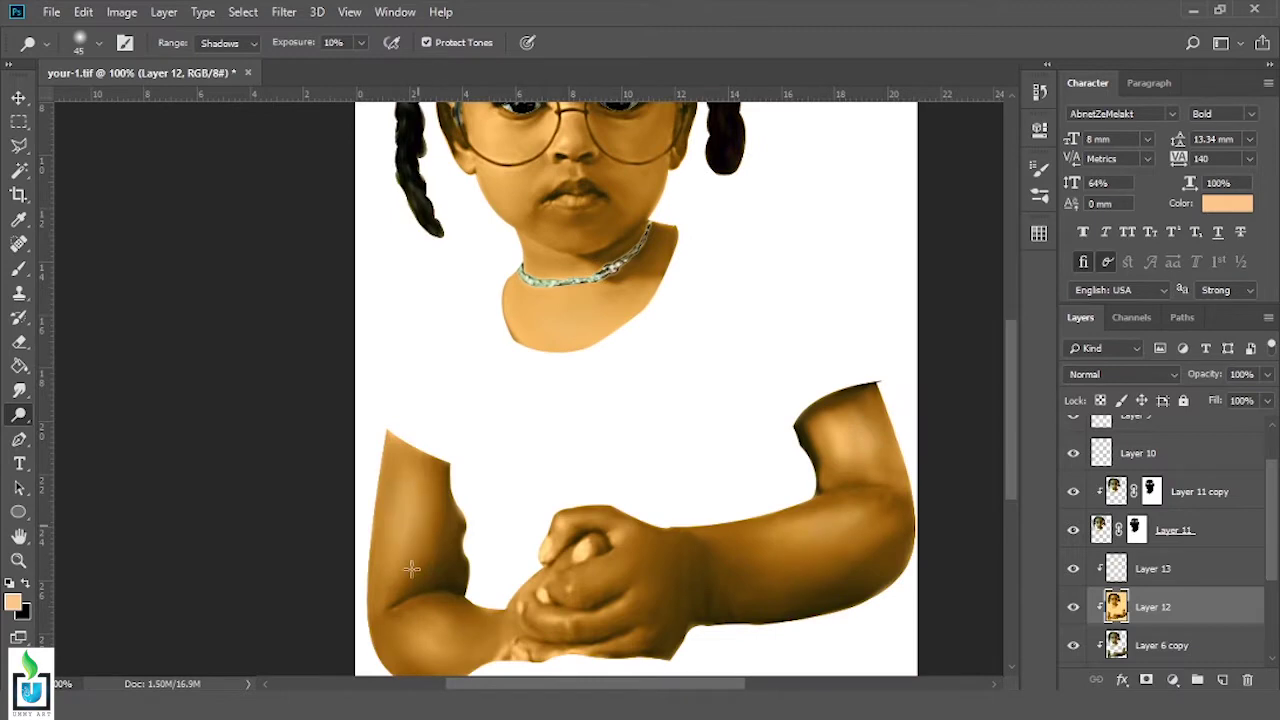
{"action": "left_click_drag", "start_coordinate": [662, 314], "coordinate": [651, 452]}
{"action": "key", "text": "bracketright"}
{"action": "key", "text": "bracketright"}
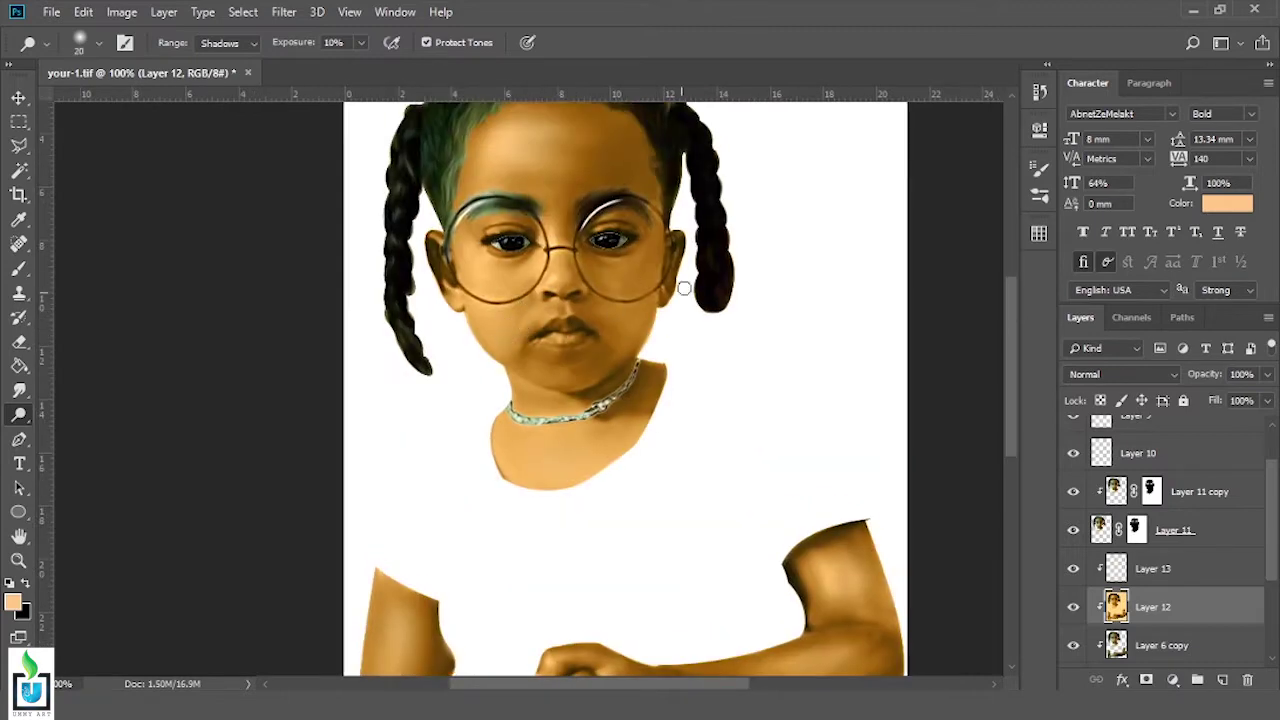
{"action": "left_click", "coordinate": [20, 391]}
{"action": "left_click_drag", "start_coordinate": [850, 599], "coordinate": [836, 449]}
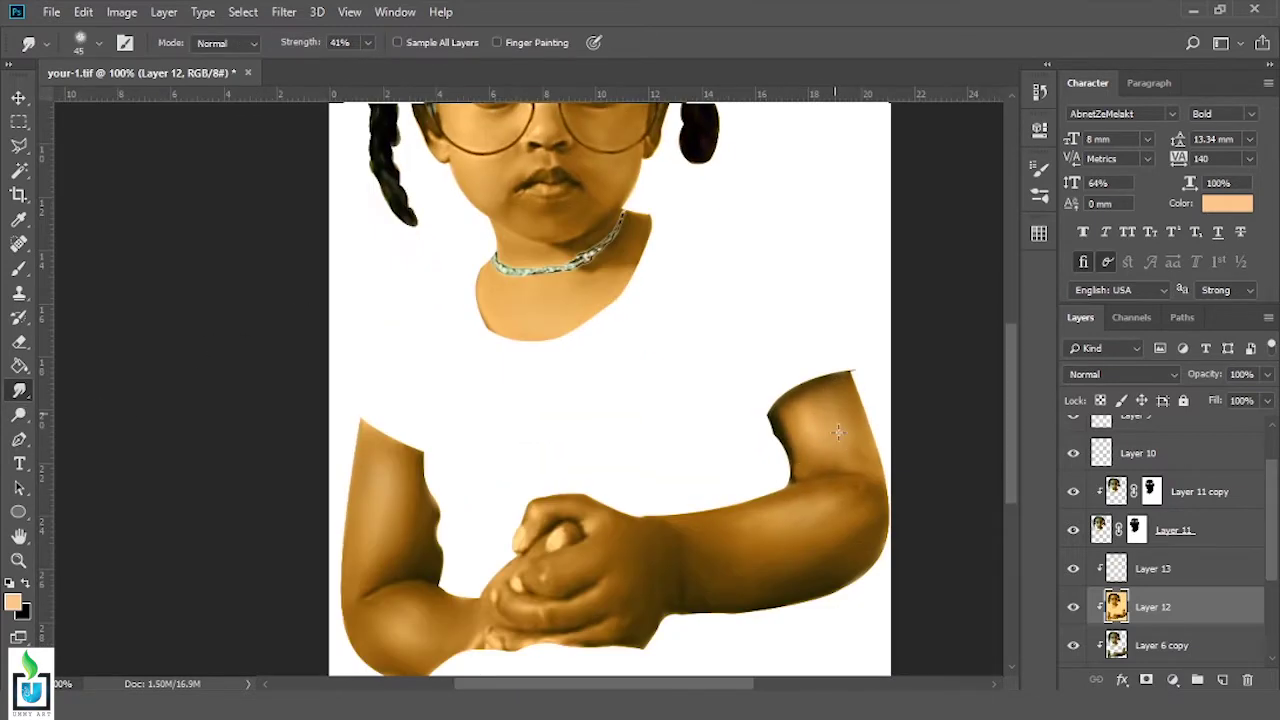
{"action": "key", "text": "ctrl+minus"}
{"action": "left_click", "coordinate": [121, 12]}
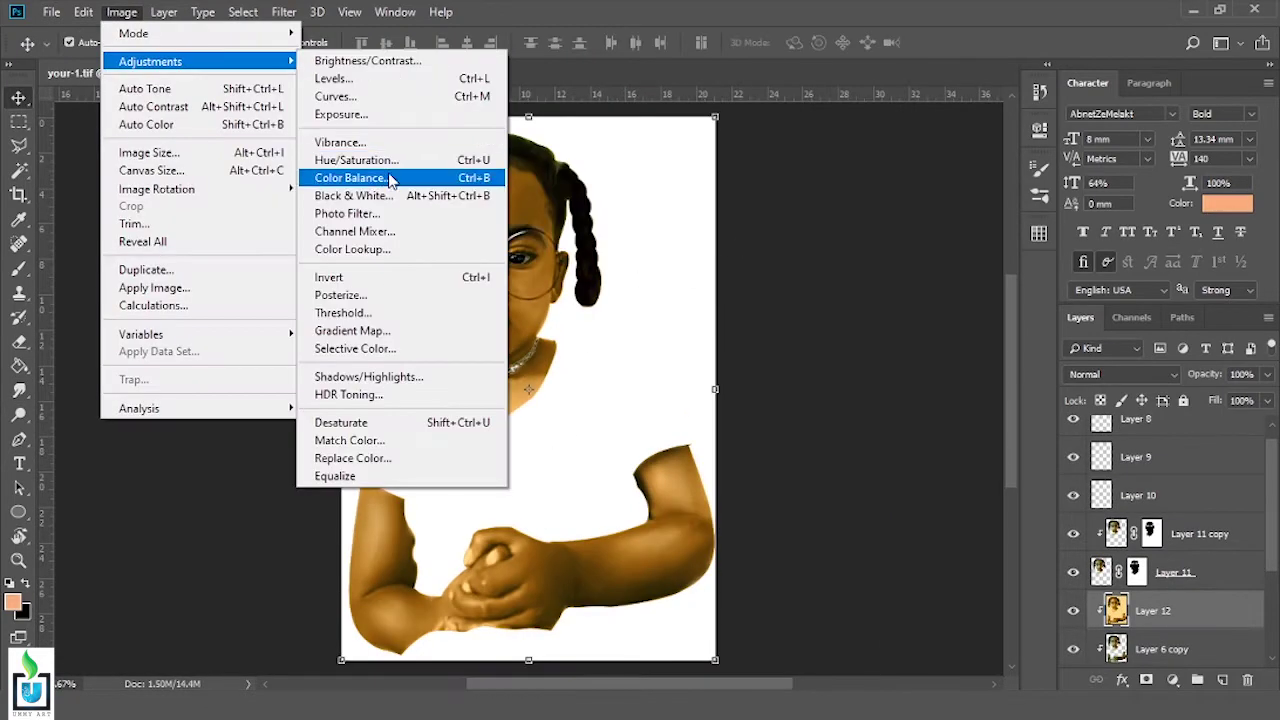
Set Layer 12's Color Balance midtones to Cyan/Red -35 and Yellow/Blue +11
{"action": "left_click", "coordinate": [340, 177]}
{"action": "left_click_drag", "start_coordinate": [1018, 210], "coordinate": [1028, 212]}
{"action": "left_click_drag", "start_coordinate": [1018, 167], "coordinate": [987, 170]}
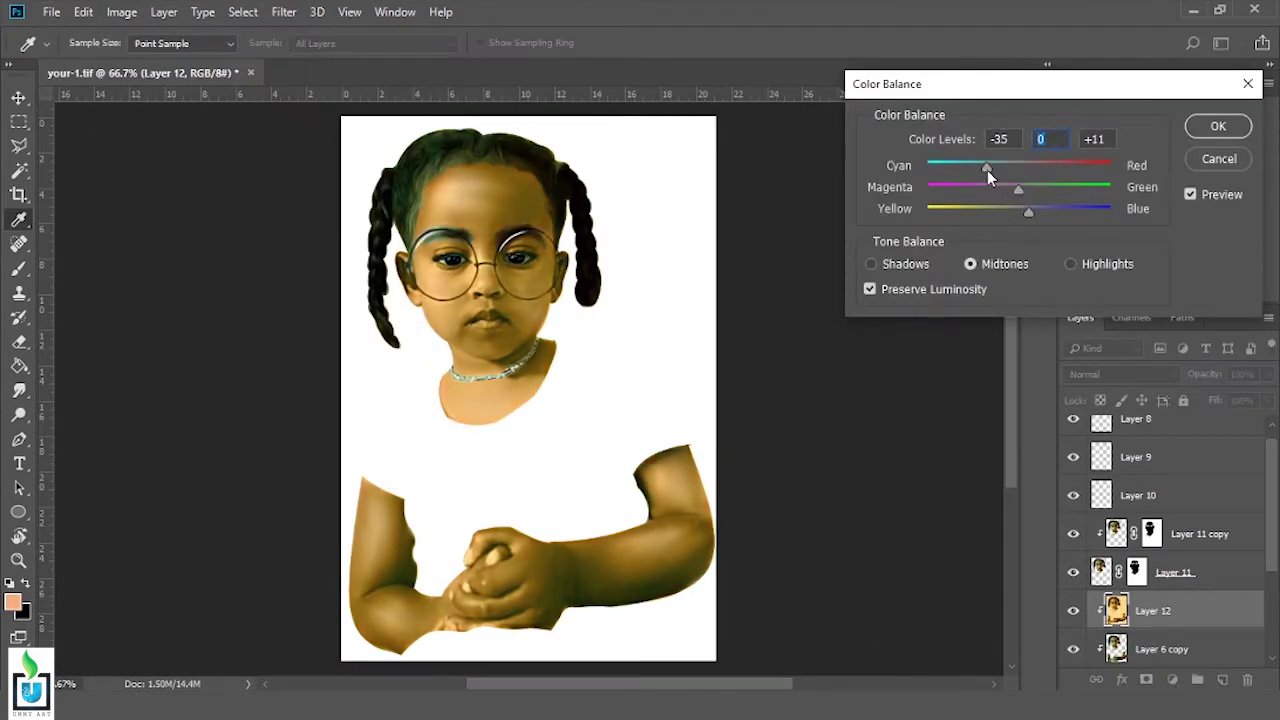
{"action": "left_click", "coordinate": [1218, 126]}
Apply Hue/Saturation with Colorize off, Saturation +6 and Lightness +5
{"action": "left_click", "coordinate": [121, 12]}
{"action": "left_click", "coordinate": [371, 160]}
{"action": "left_click", "coordinate": [1138, 330]}
{"action": "left_click_drag", "start_coordinate": [952, 269], "coordinate": [929, 278]}
{"action": "left_click_drag", "start_coordinate": [952, 321], "coordinate": [936, 321]}
{"action": "left_click_drag", "start_coordinate": [929, 272], "coordinate": [959, 278]}
{"action": "mouse_move", "coordinate": [936, 321]}
{"action": "left_mouse_down"}
{"action": "mouse_move", "coordinate": [983, 321]}
{"action": "mouse_move", "coordinate": [958, 321]}
{"action": "left_mouse_up"}
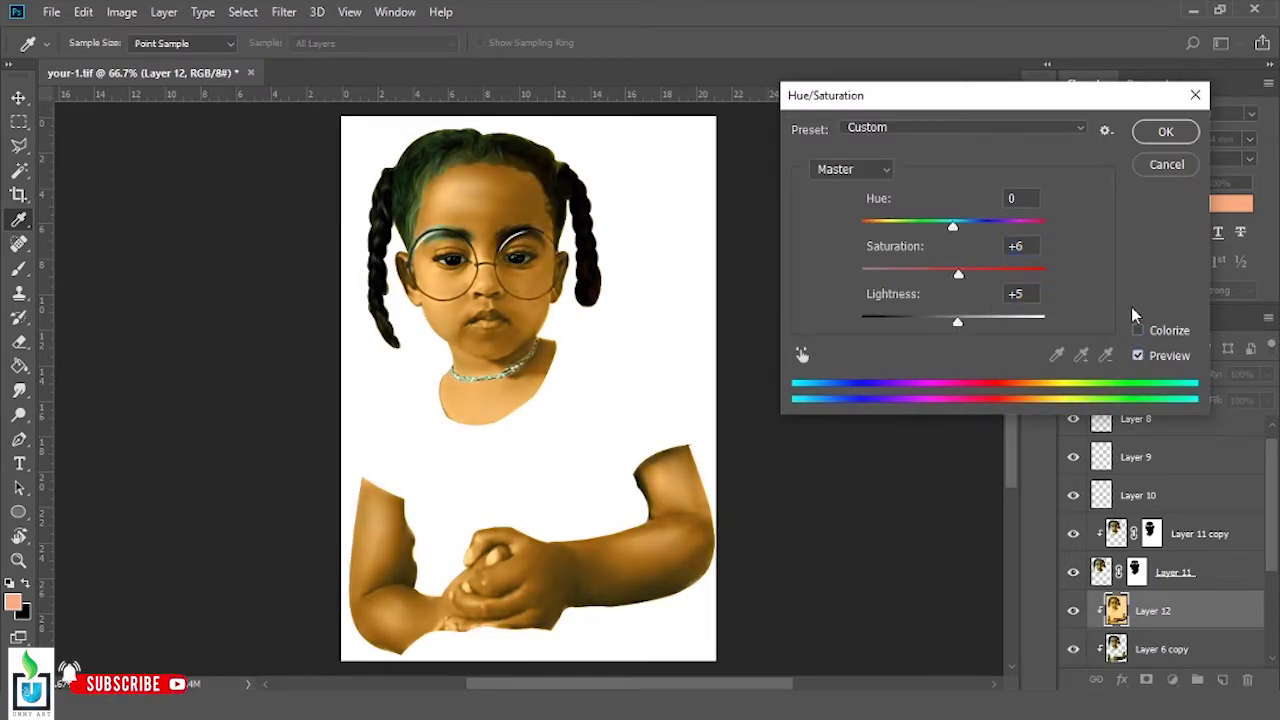
{"action": "left_click", "coordinate": [283, 13]}
{"action": "left_click", "coordinate": [367, 133]}
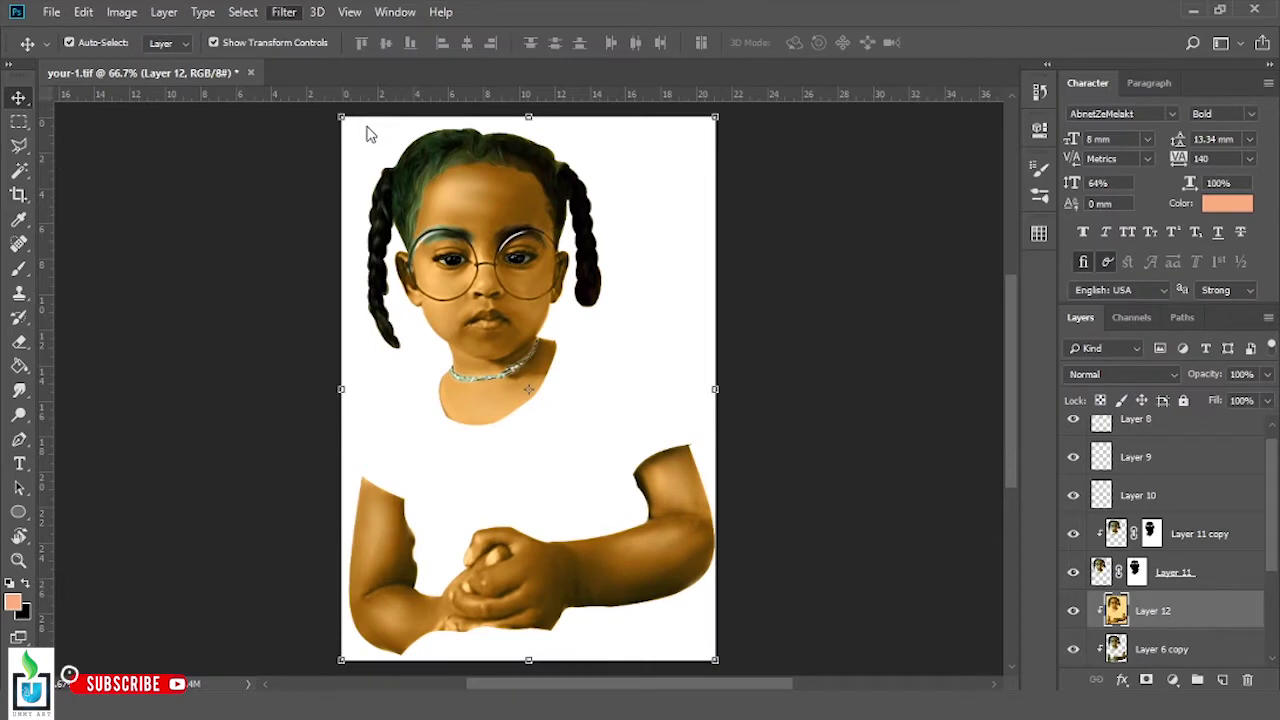
In Camera Raw, add a little contrast, adjust highlights, and slightly boost vibrance and saturation
{"action": "key", "text": "ctrl+shift+a"}
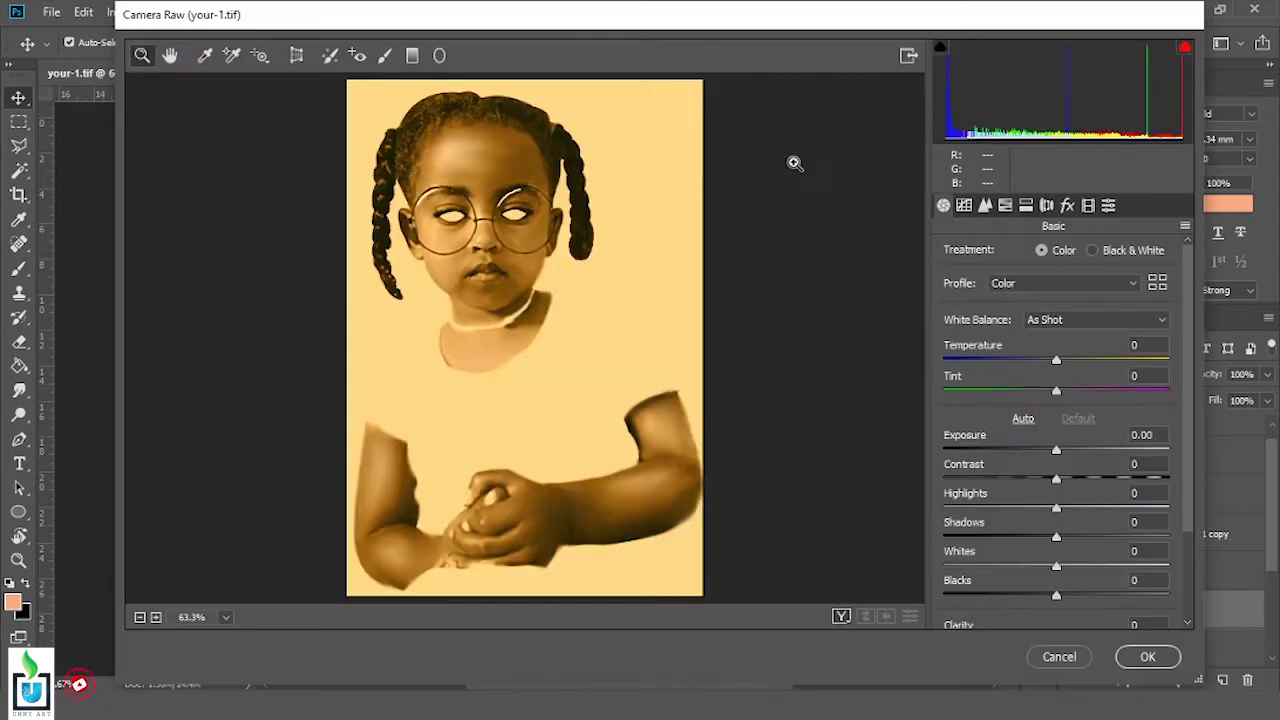
{"action": "mouse_move", "coordinate": [1056, 478]}
{"action": "left_mouse_down"}
{"action": "mouse_move", "coordinate": [1082, 478]}
{"action": "mouse_move", "coordinate": [1062, 478]}
{"action": "left_mouse_up"}
{"action": "mouse_move", "coordinate": [1056, 507]}
{"action": "left_mouse_down"}
{"action": "mouse_move", "coordinate": [1038, 497]}
{"action": "mouse_move", "coordinate": [1068, 490]}
{"action": "mouse_move", "coordinate": [1052, 449]}
{"action": "left_mouse_up"}
{"action": "scroll", "coordinate": [1060, 520], "scroll_direction": "down", "scroll_amount": 2}
{"action": "scroll", "coordinate": [1066, 568], "scroll_direction": "down", "scroll_amount": 2}
{"action": "mouse_move", "coordinate": [1066, 568]}
{"action": "left_mouse_down"}
{"action": "mouse_move", "coordinate": [1094, 570]}
{"action": "mouse_move", "coordinate": [1066, 572]}
{"action": "mouse_move", "coordinate": [1061, 613]}
{"action": "left_mouse_up"}
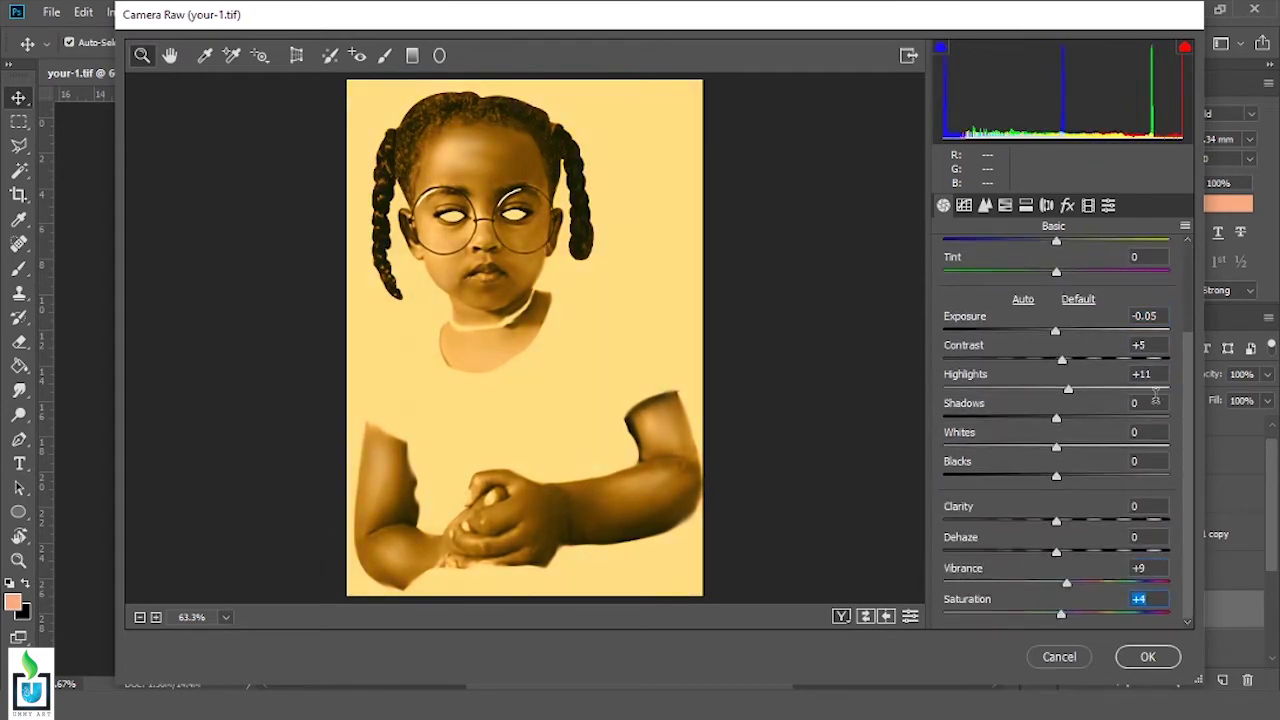
Tint the shadows in the calibration settings and expand the Color preset group
{"action": "left_click", "coordinate": [1088, 205]}
{"action": "left_click_drag", "start_coordinate": [1062, 318], "coordinate": [1084, 318]}
{"action": "left_click", "coordinate": [1108, 205]}
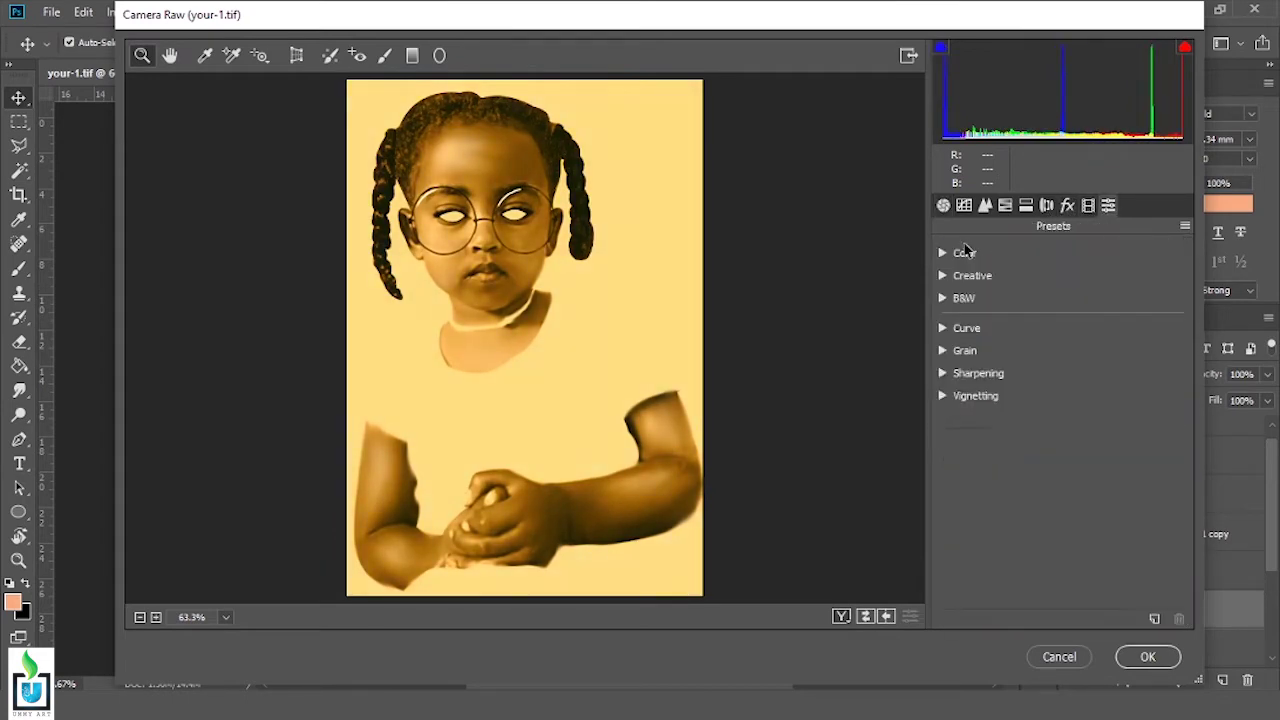
{"action": "left_click", "coordinate": [942, 252]}
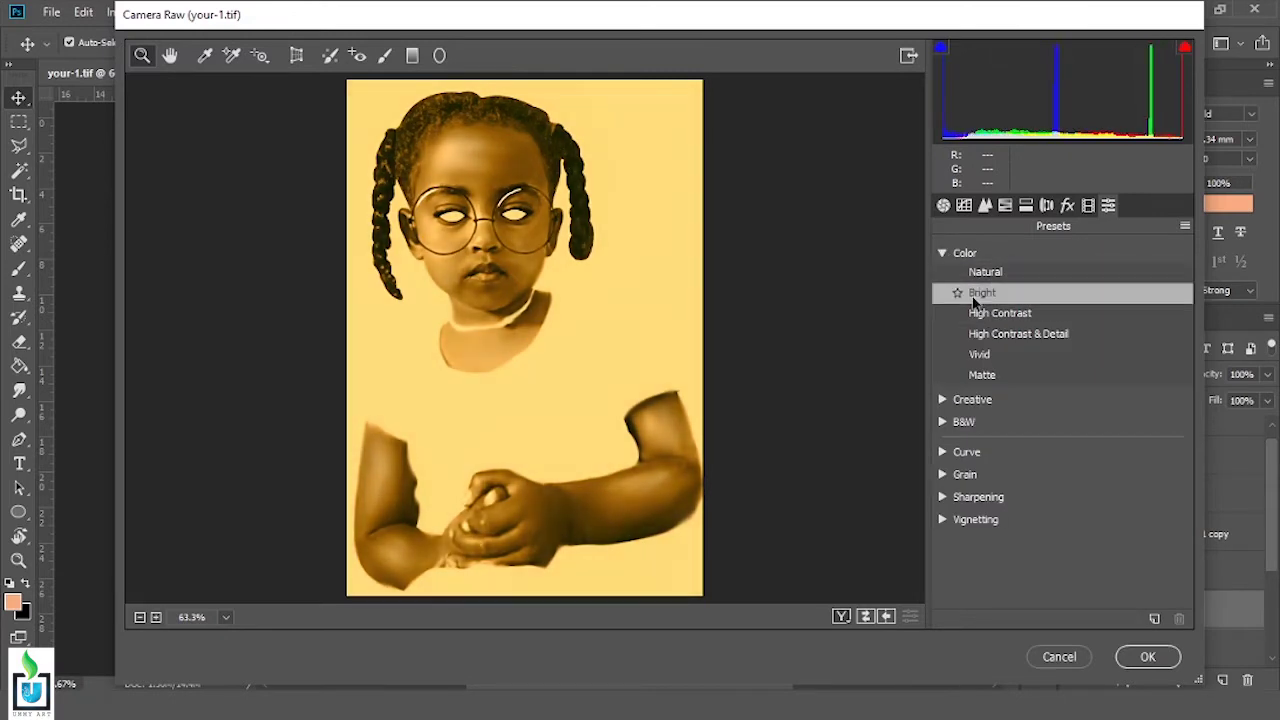
Shift the red, orange, yellow and green HSL hues, undoing the last yellow tweak
{"action": "left_click", "coordinate": [1005, 205]}
{"action": "mouse_move", "coordinate": [1062, 353]}
{"action": "left_mouse_down"}
{"action": "mouse_move", "coordinate": [1073, 345]}
{"action": "mouse_move", "coordinate": [1063, 353]}
{"action": "left_mouse_up"}
{"action": "left_click_drag", "start_coordinate": [1062, 385], "coordinate": [1063, 385]}
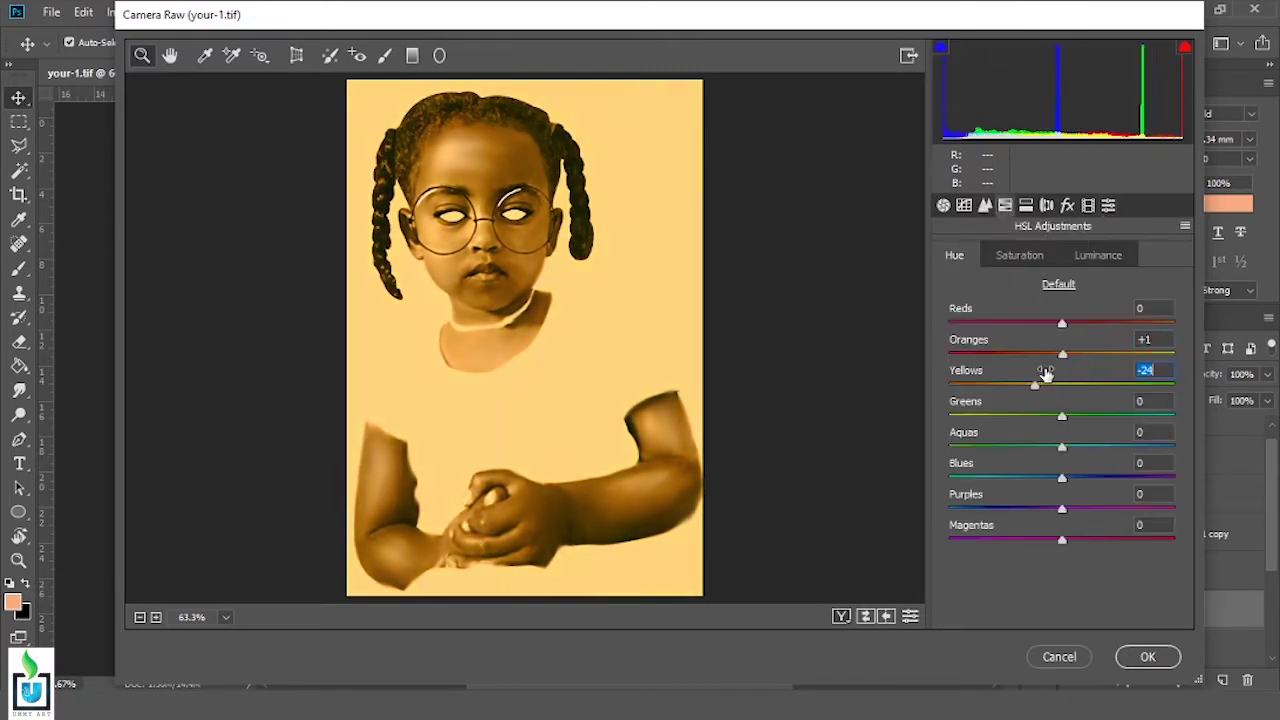
{"action": "left_click_drag", "start_coordinate": [1062, 323], "coordinate": [1094, 323]}
{"action": "left_click_drag", "start_coordinate": [1062, 415], "coordinate": [1077, 408]}
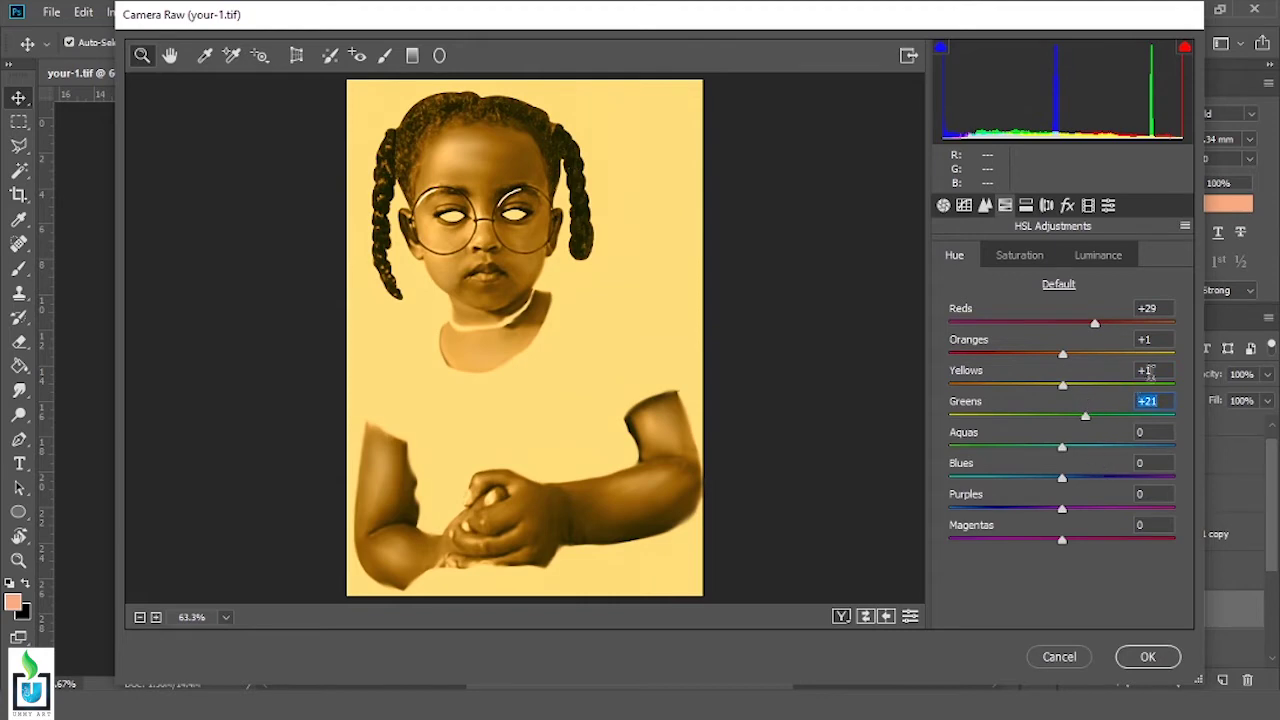
{"action": "left_click_drag", "start_coordinate": [1150, 372], "coordinate": [1163, 371]}
{"action": "key", "text": "ctrl+z"}
Brighten the highlights on the tone curve and apply the Camera Raw filter
{"action": "left_click", "coordinate": [985, 205]}
{"action": "scroll", "coordinate": [1058, 517], "scroll_direction": "down", "scroll_amount": 1}
{"action": "mouse_move", "coordinate": [1058, 517]}
{"action": "left_mouse_down"}
{"action": "mouse_move", "coordinate": [1109, 510]}
{"action": "mouse_move", "coordinate": [1063, 510]}
{"action": "mouse_move", "coordinate": [1086, 537]}
{"action": "mouse_move", "coordinate": [1062, 540]}
{"action": "mouse_move", "coordinate": [1089, 537]}
{"action": "left_mouse_up"}
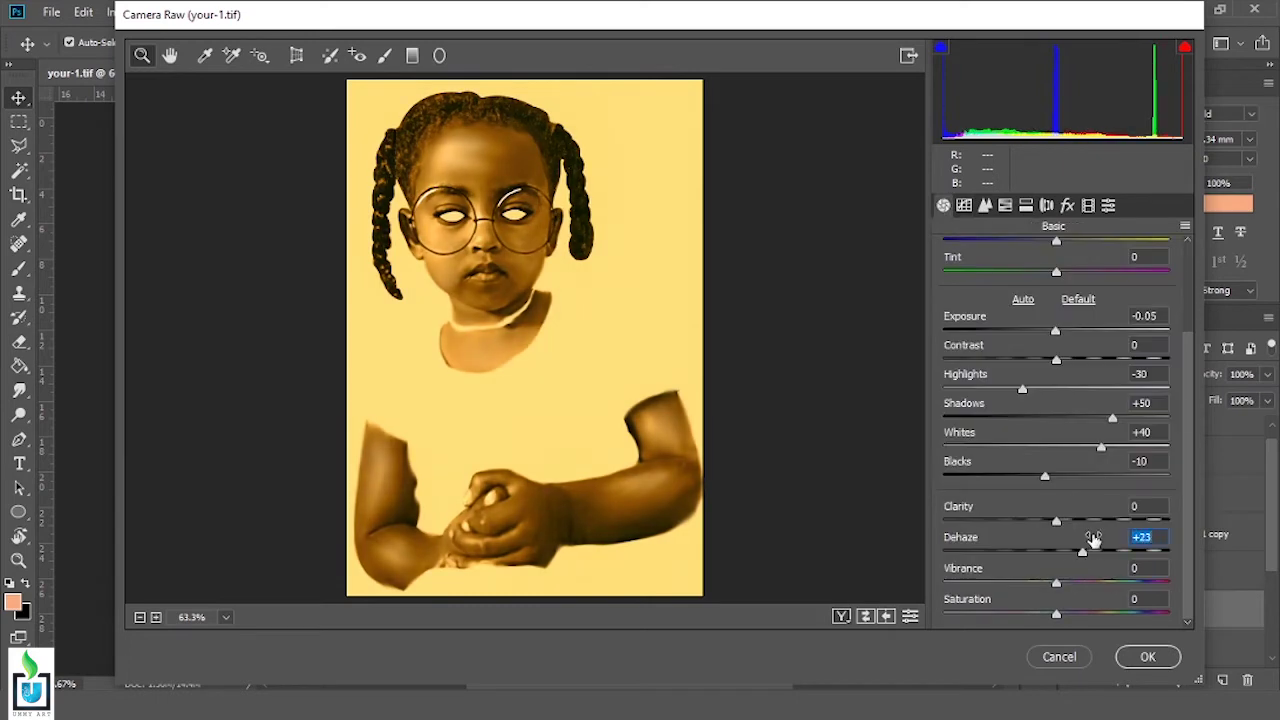
{"action": "left_click", "coordinate": [1040, 92]}
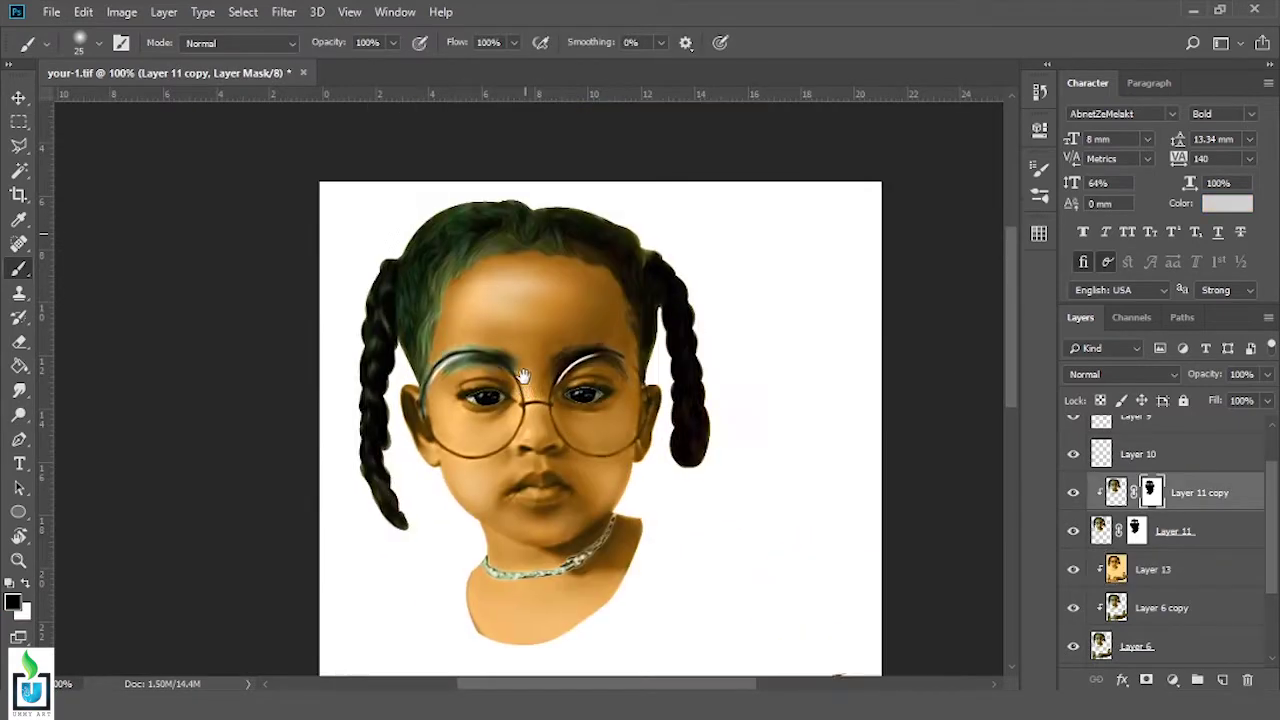
Zoom in on the face, check brush sizes, and compare with the hair layer hidden
{"action": "key", "text": "ctrl+plus"}
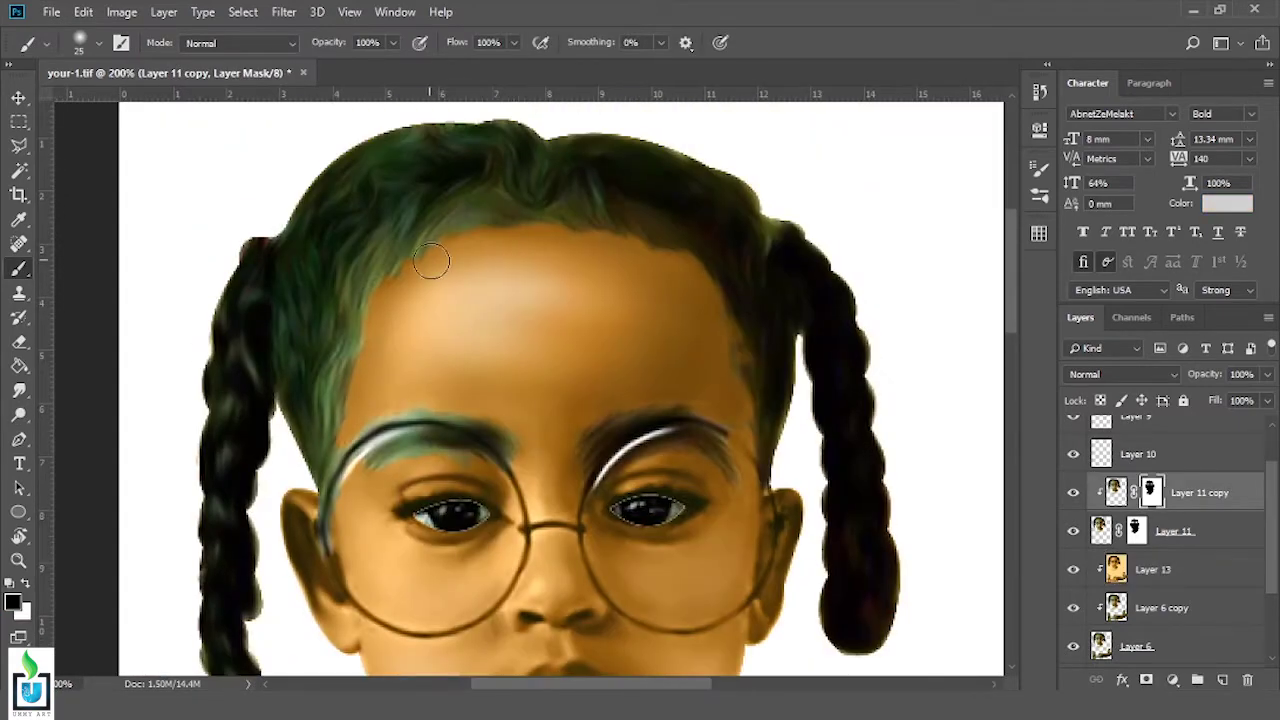
{"action": "key", "text": "x"}
{"action": "right_click", "coordinate": [480, 283]}
{"action": "key", "text": "Escape"}
{"action": "right_click", "coordinate": [490, 305]}
{"action": "key", "text": "Escape"}
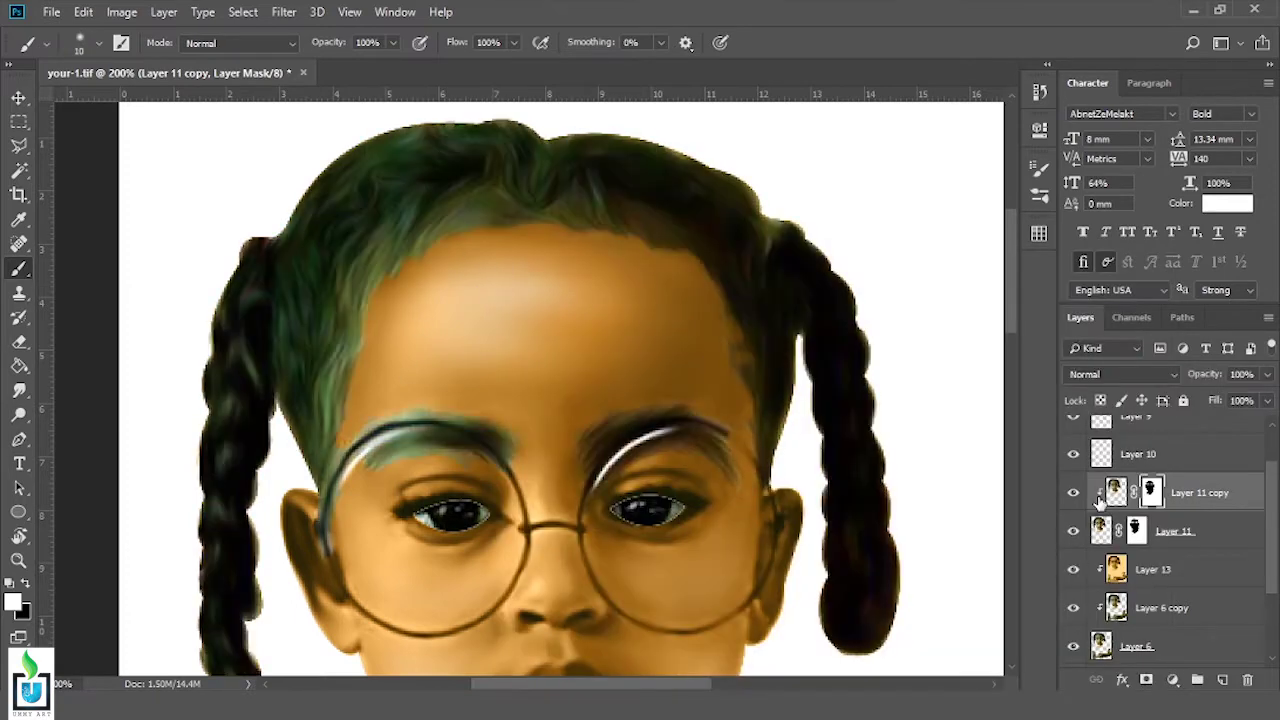
{"action": "key", "text": "x"}
{"action": "left_click", "coordinate": [1073, 492]}
{"action": "left_click", "coordinate": [1073, 492]}
Select the Layer 11 copy hair layer and release its clipping mask
{"action": "left_click", "coordinate": [1039, 91]}
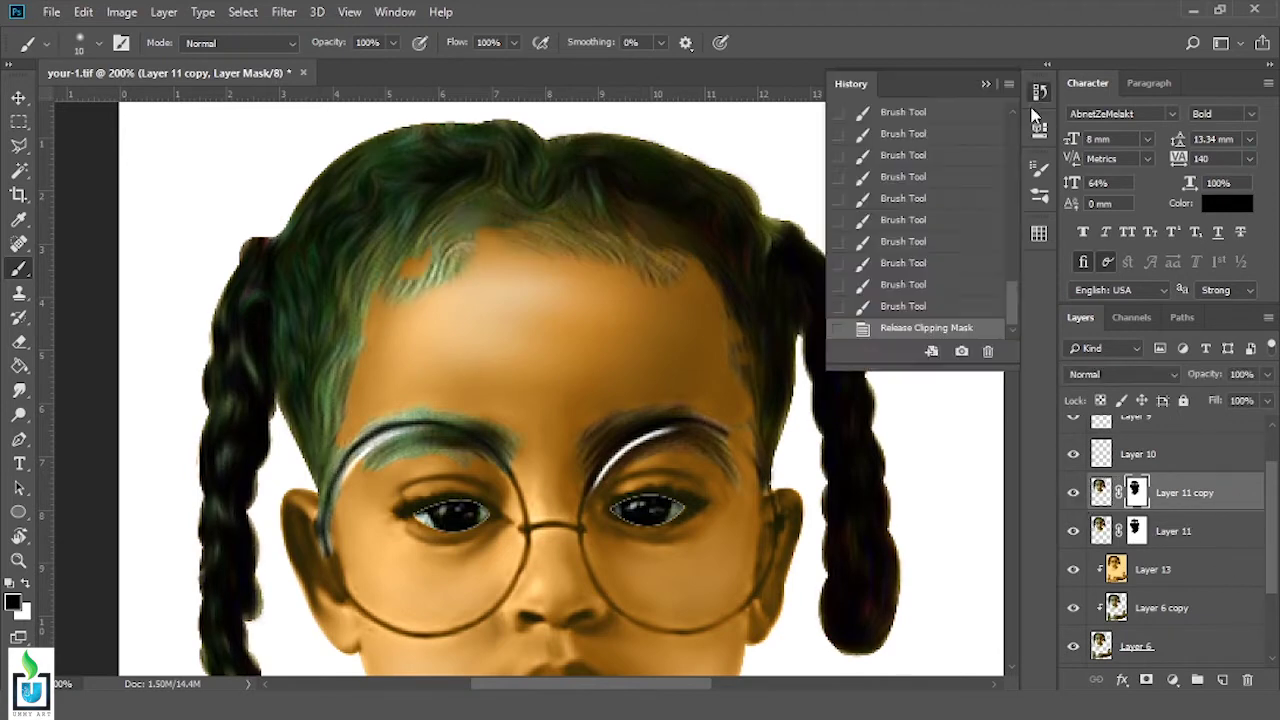
{"action": "scroll", "coordinate": [910, 250], "scroll_direction": "down", "scroll_amount": 2}
{"action": "left_click", "coordinate": [1039, 91]}
{"action": "left_click", "coordinate": [1150, 569]}
{"action": "key", "text": "alt+bracketright"}
{"action": "key", "text": "alt+bracketright"}
{"action": "key", "text": "ctrl+alt+g"}
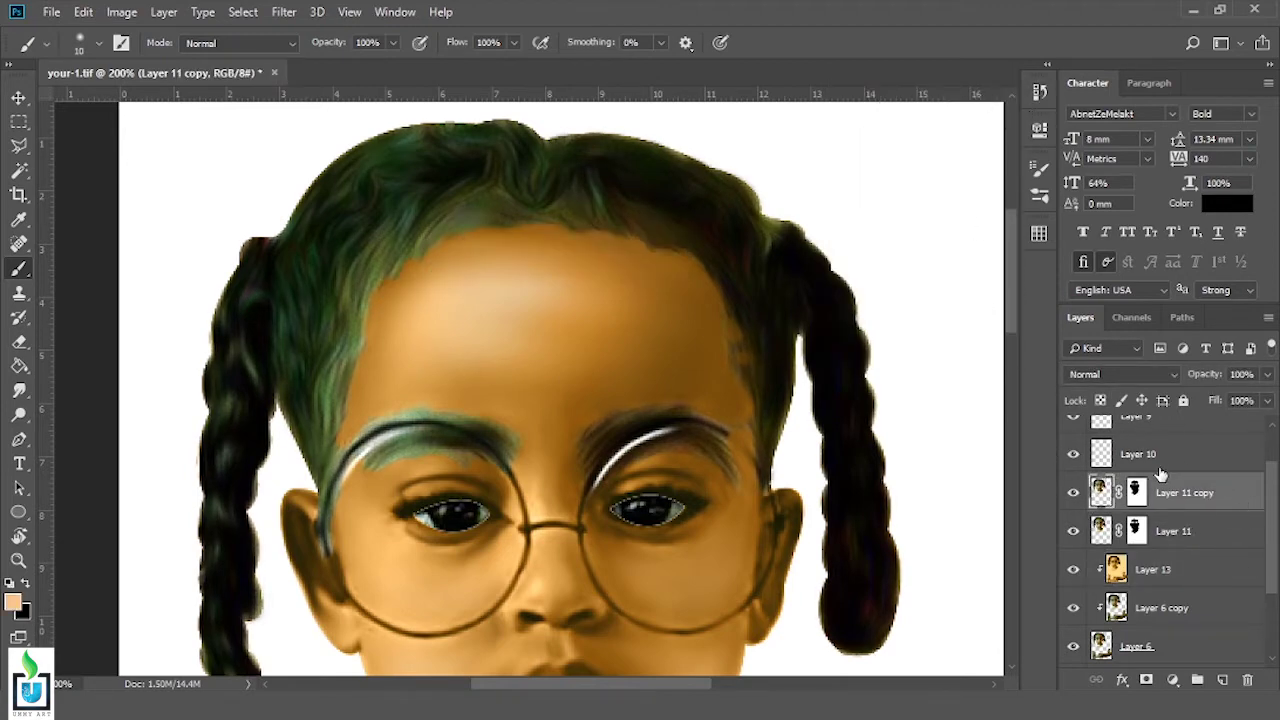
Set up the Smudge tool with a soft round brush enlarged to size 20
{"action": "right_click", "coordinate": [716, 312]}
{"action": "key", "text": "Escape"}
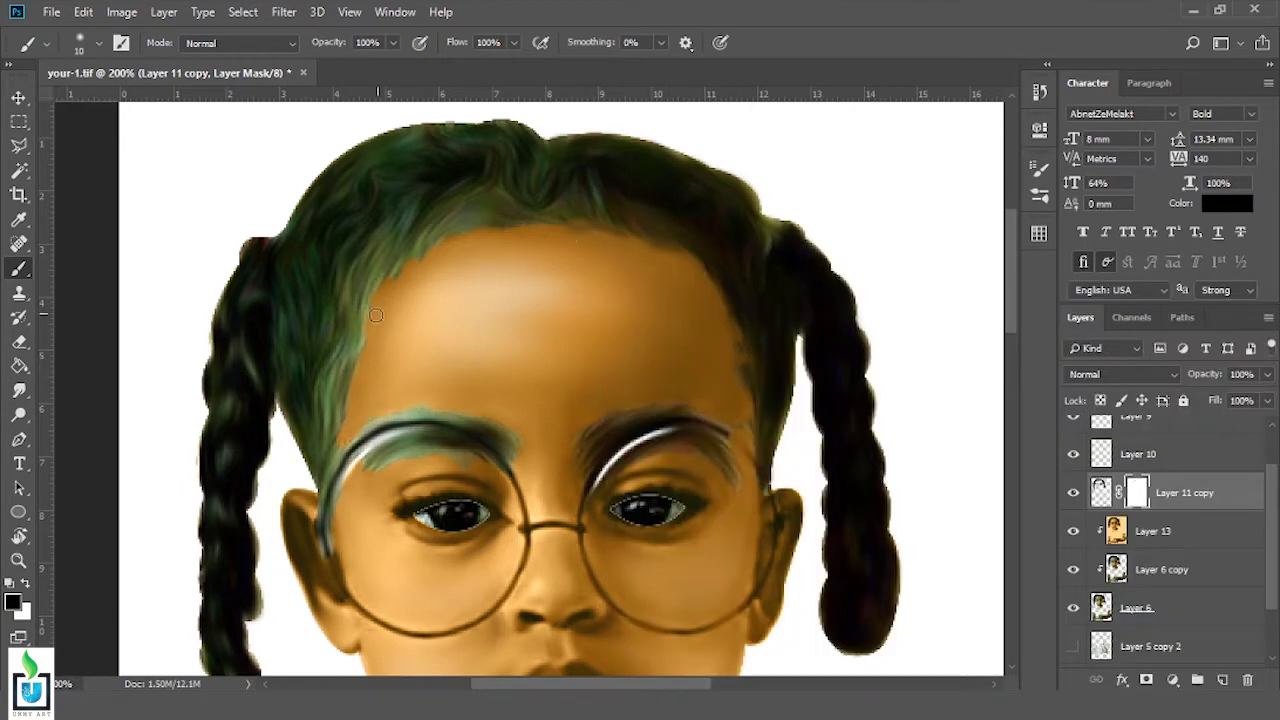
{"action": "key", "text": "r"}
{"action": "right_click", "coordinate": [540, 240]}
{"action": "key", "text": "Escape"}
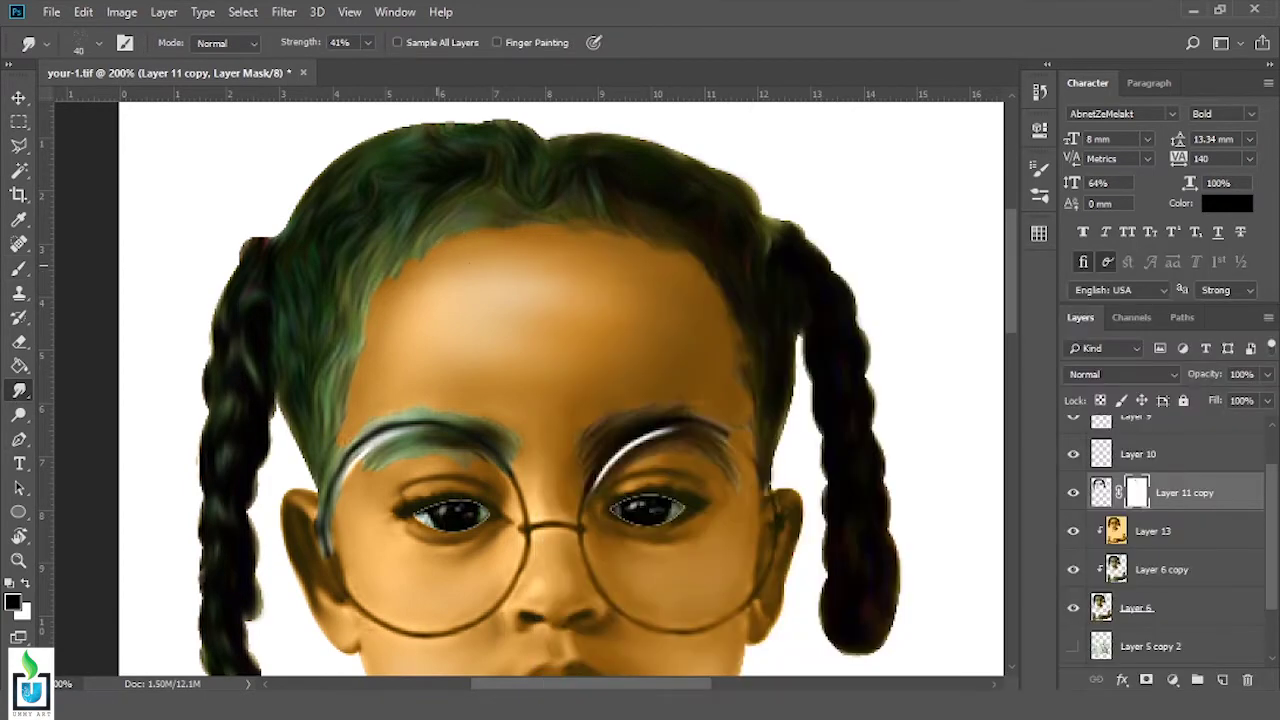
{"action": "right_click", "coordinate": [518, 246]}
{"action": "key", "text": "Escape"}
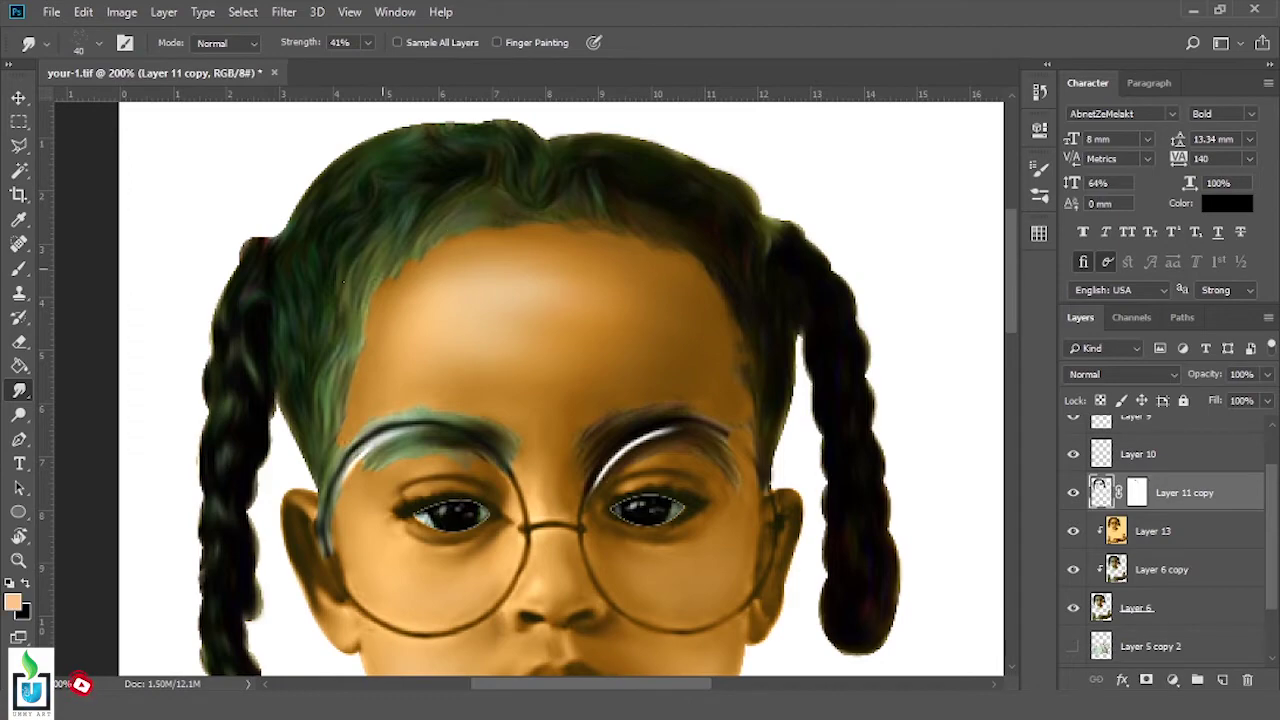
{"action": "right_click", "coordinate": [498, 246]}
{"action": "scroll", "coordinate": [1127, 460], "scroll_direction": "down", "scroll_amount": 5}
{"action": "key", "text": "Return"}
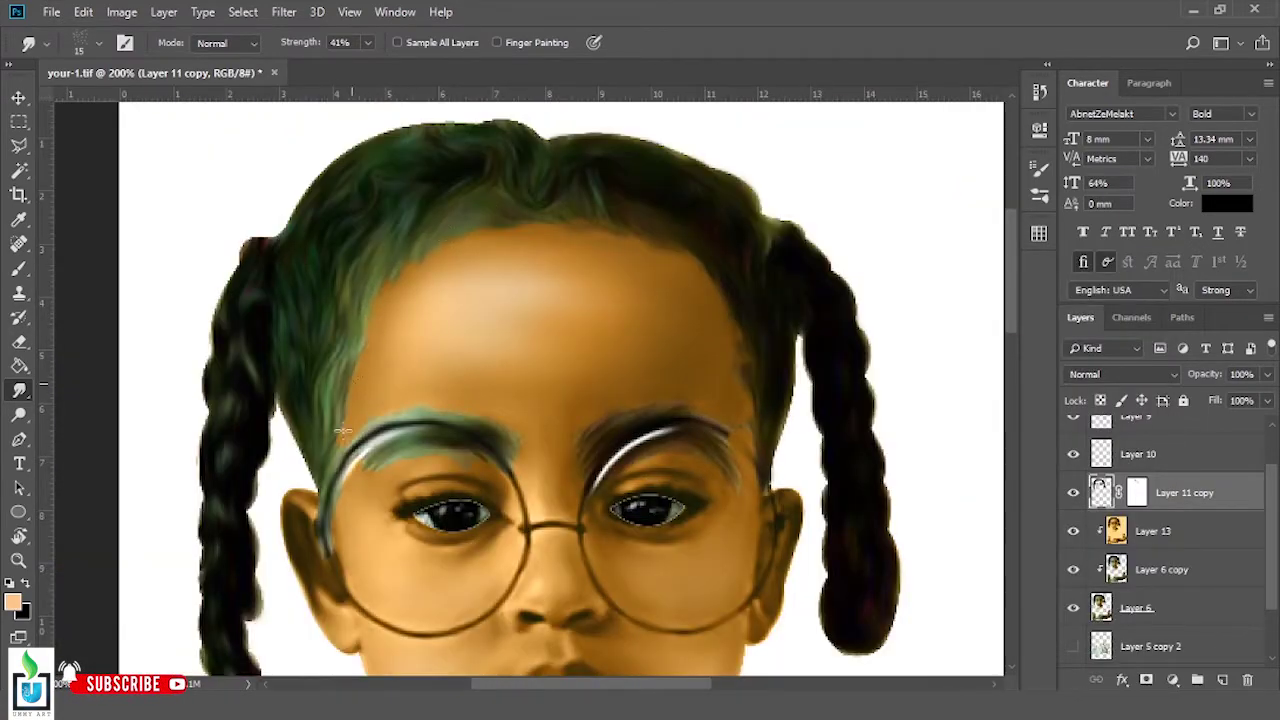
{"action": "key", "text": "bracketright"}
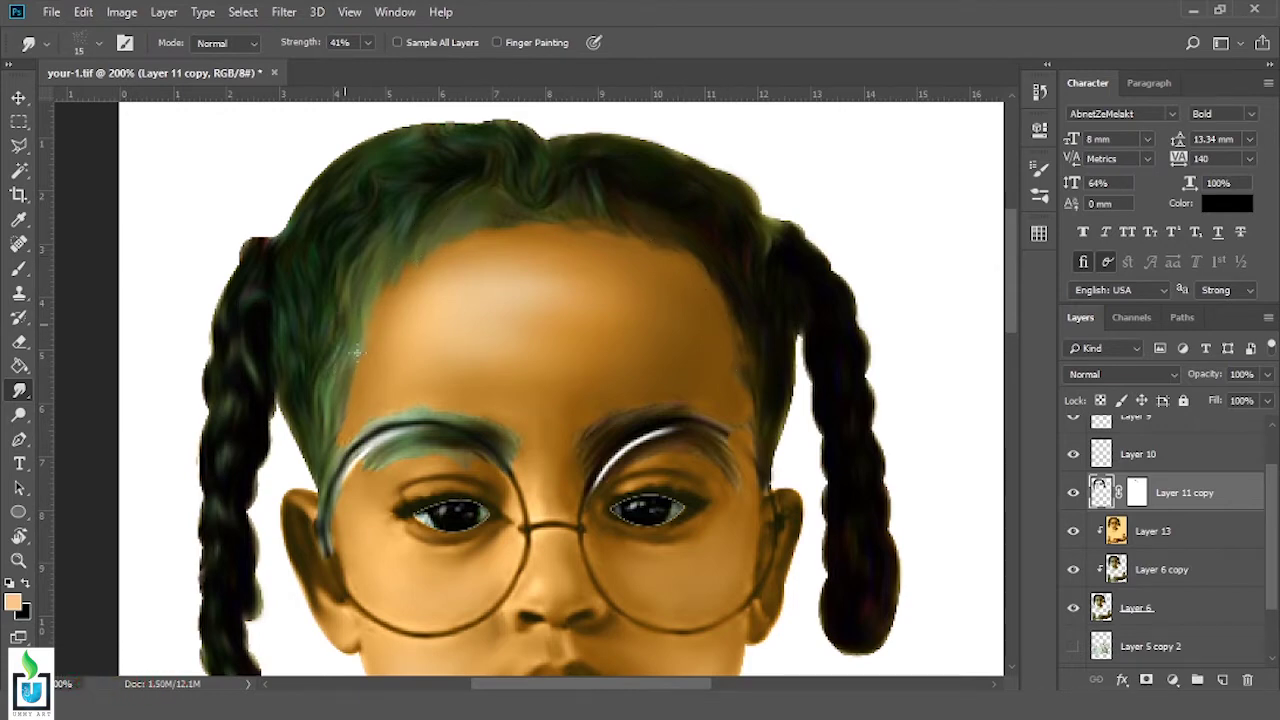
{"action": "key", "text": "bracketright"}
Paint on the hair layer's mask with a black brush, then return to smudging the hair
{"action": "left_click", "coordinate": [1138, 492]}
{"action": "key", "text": "b"}
{"action": "right_click", "coordinate": [470, 250]}
{"action": "key", "text": "Escape"}
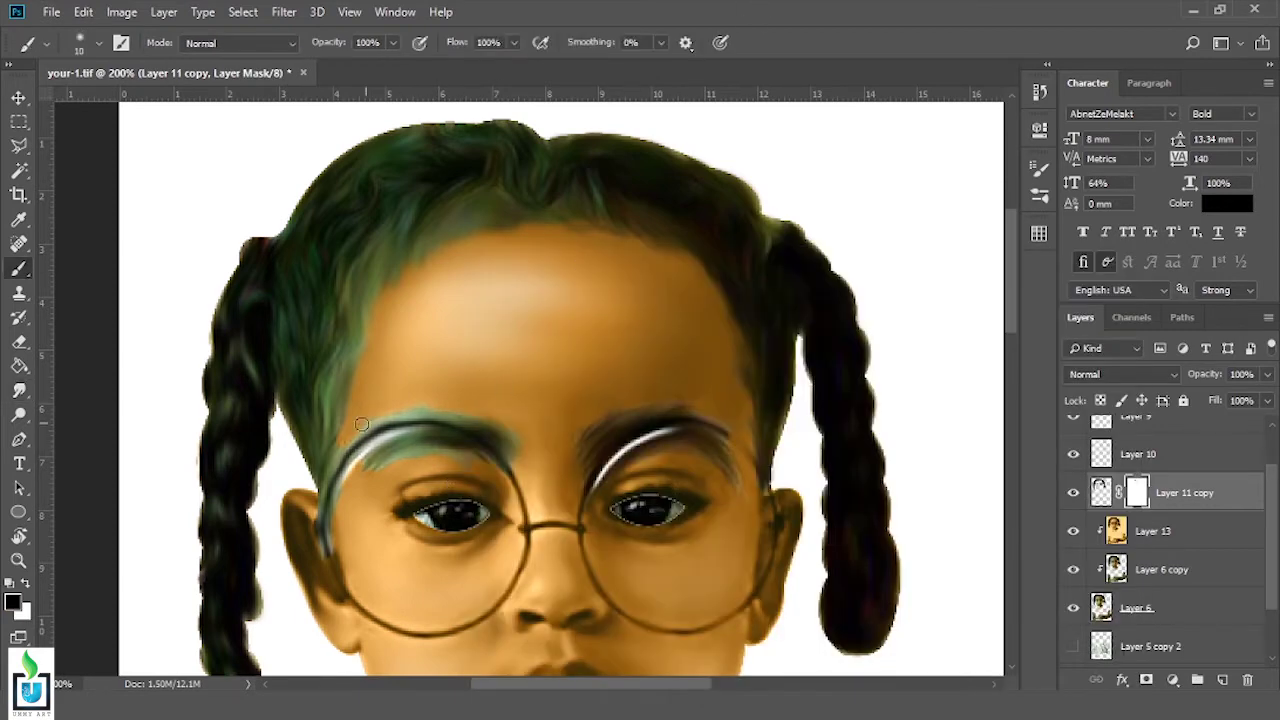
{"action": "right_click", "coordinate": [336, 545]}
{"action": "scroll", "coordinate": [400, 500], "scroll_direction": "up", "scroll_amount": 3}
{"action": "key", "text": "Escape"}
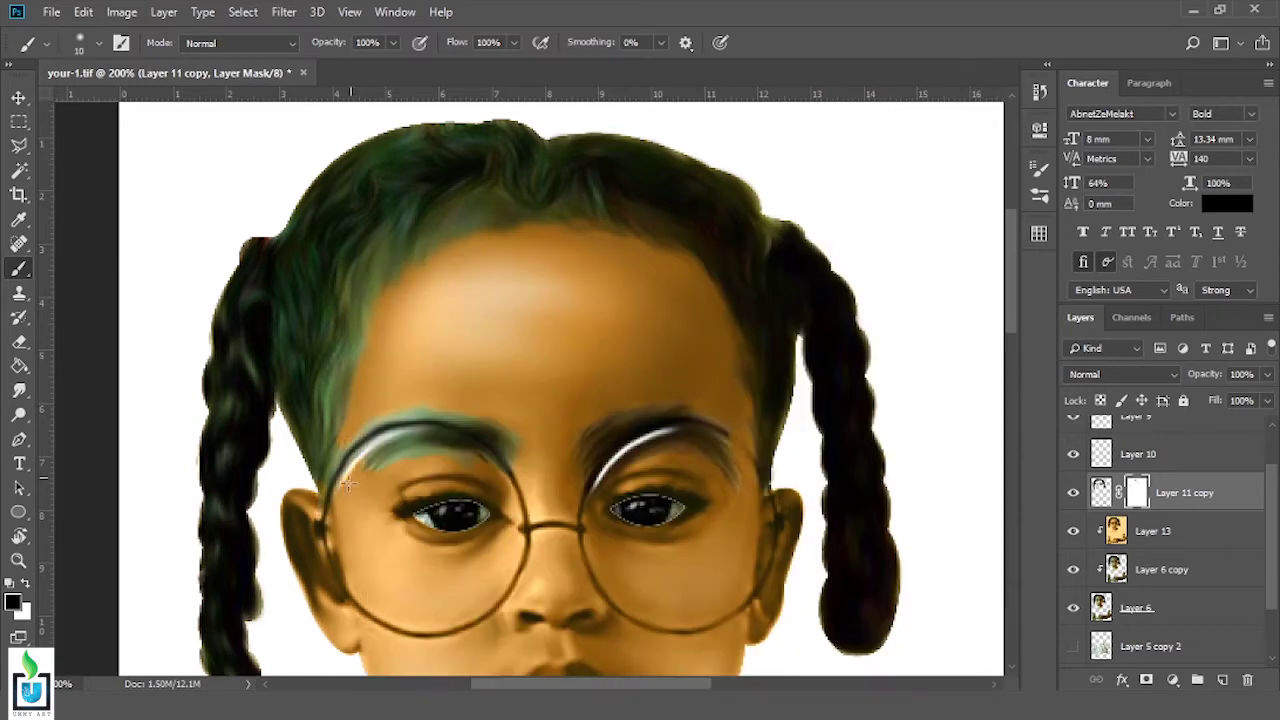
{"action": "left_click", "coordinate": [1101, 492]}
{"action": "key", "text": "r"}
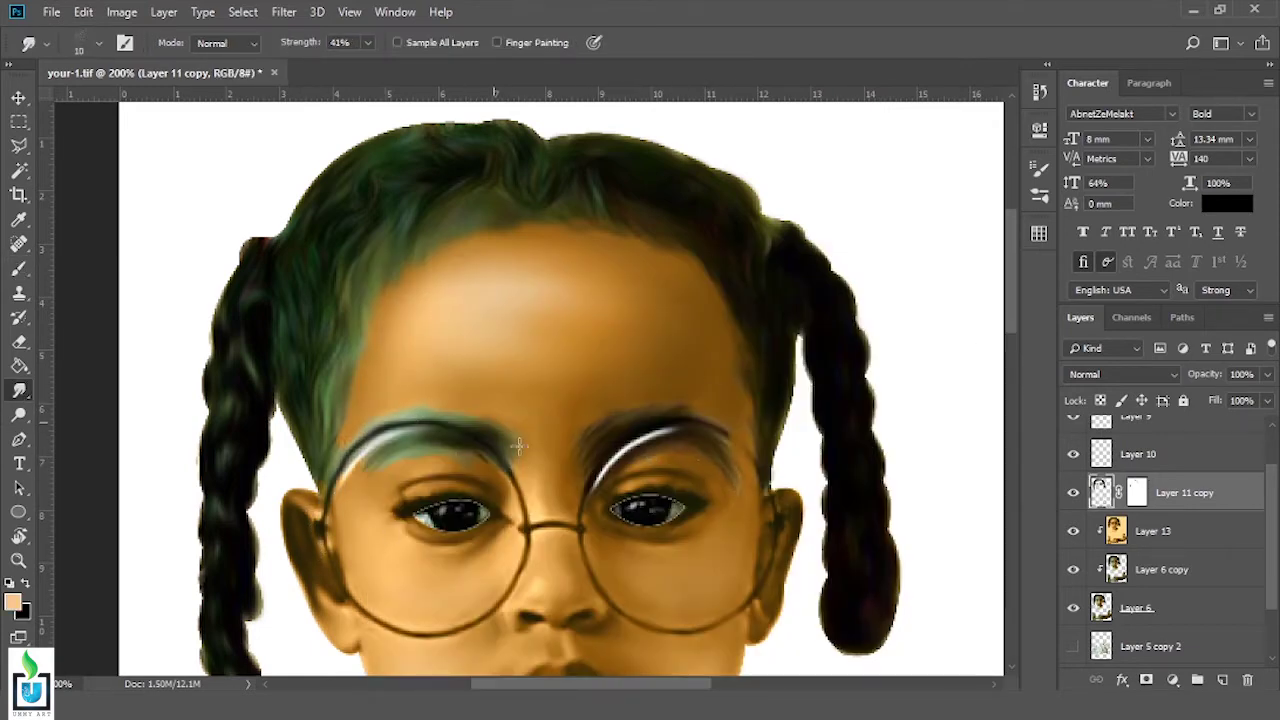
Add a new black-filled layer clipped to the hair layer
{"action": "key", "text": "ctrl+shift+alt+n"}
{"action": "key", "text": "x"}
{"action": "key", "text": "g"}
{"action": "left_click", "coordinate": [574, 426]}
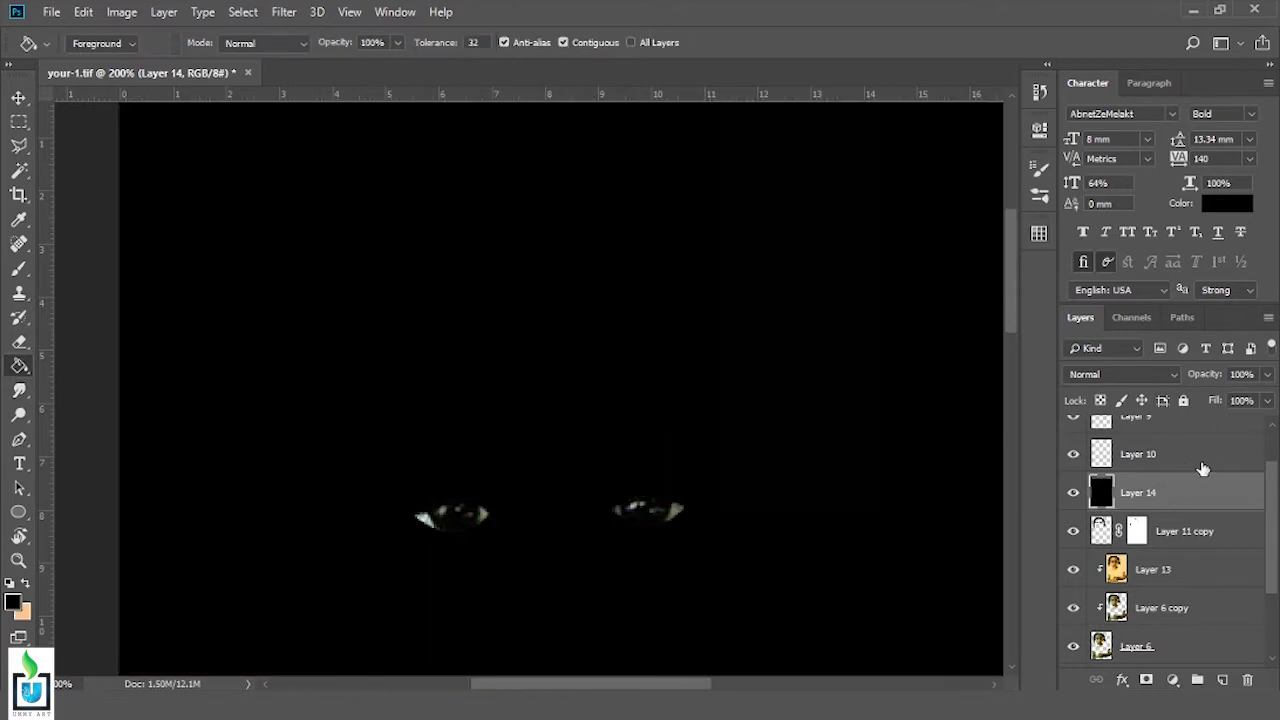
Clip black Layer 14 and blend it in Color, then Hue mode to grey the hair
{"action": "key", "text": "ctrl+alt+g"}
{"action": "left_click", "coordinate": [1120, 374]}
{"action": "left_click", "coordinate": [1075, 429]}
{"action": "key", "text": "ctrl+minus"}
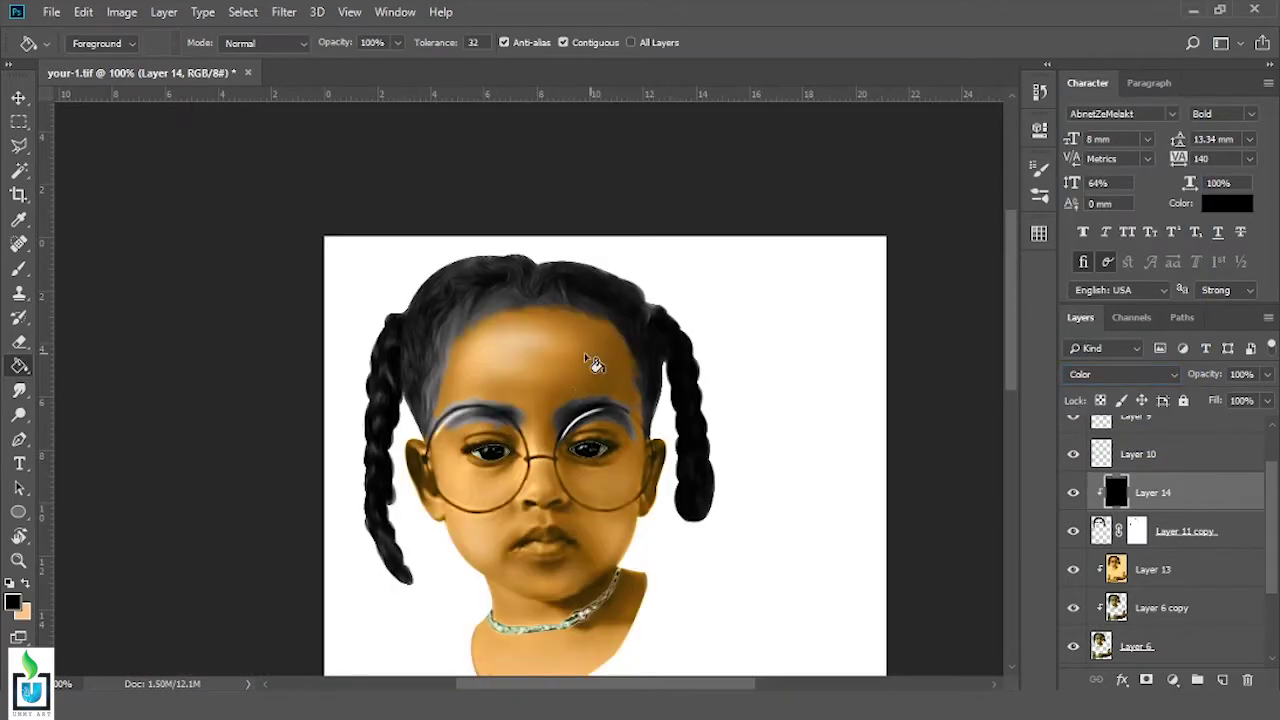
{"action": "left_click", "coordinate": [1120, 374]}
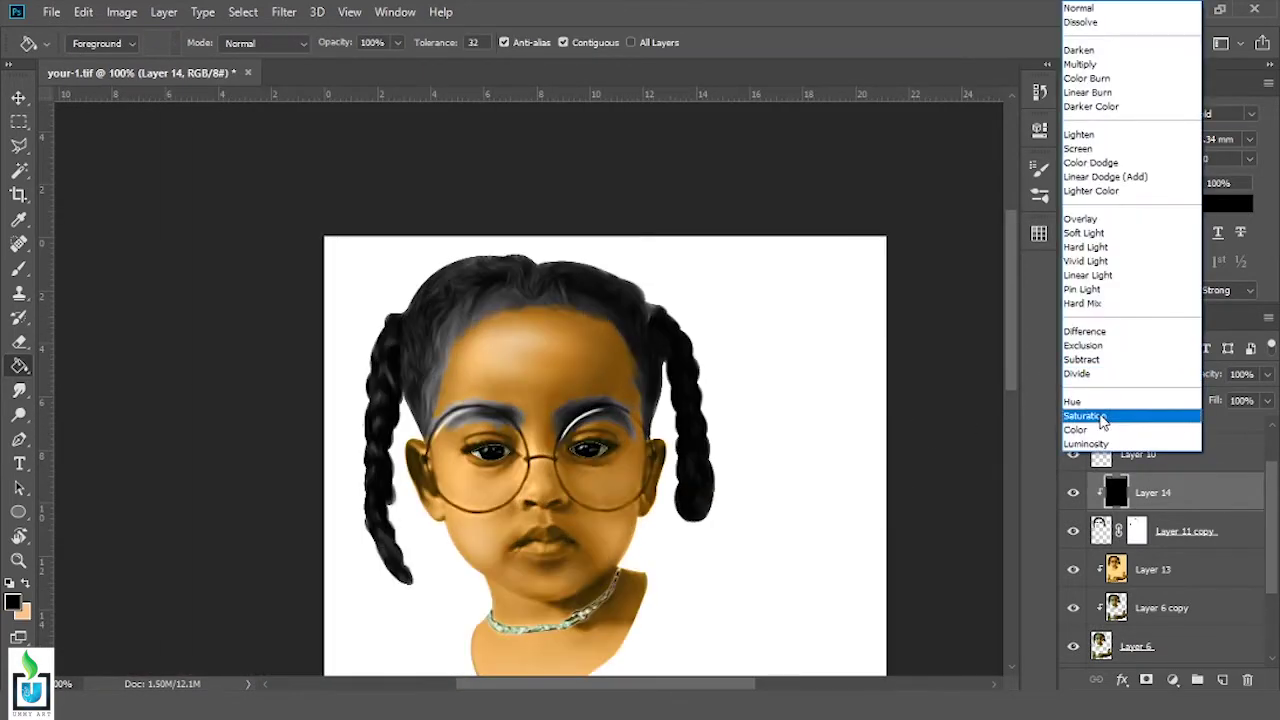
{"action": "left_click", "coordinate": [1078, 406]}
Target Layer 11 copy's mask with the Brush tool and zoom in on the eyebrows
{"action": "left_click", "coordinate": [1120, 374]}
{"action": "left_click", "coordinate": [1086, 429]}
{"action": "left_click", "coordinate": [1137, 531]}
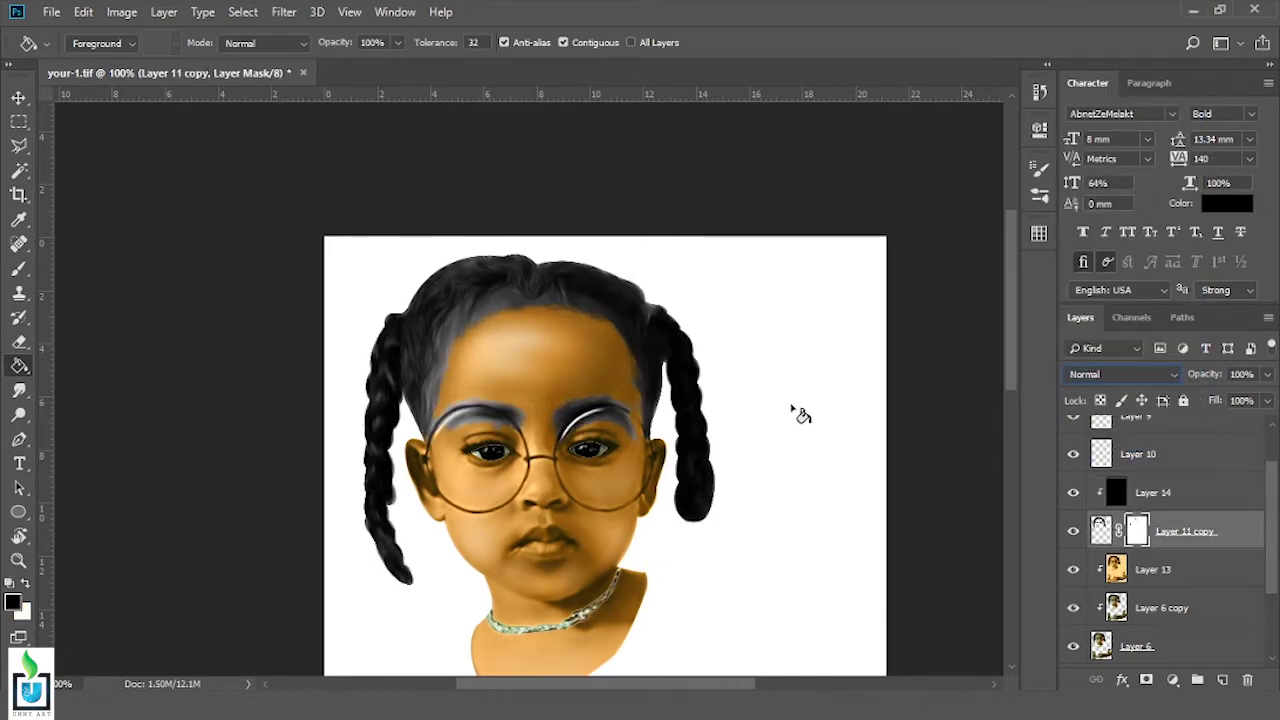
{"action": "key", "text": "b"}
{"action": "key", "text": "ctrl+plus"}
{"action": "key", "text": "ctrl+plus"}
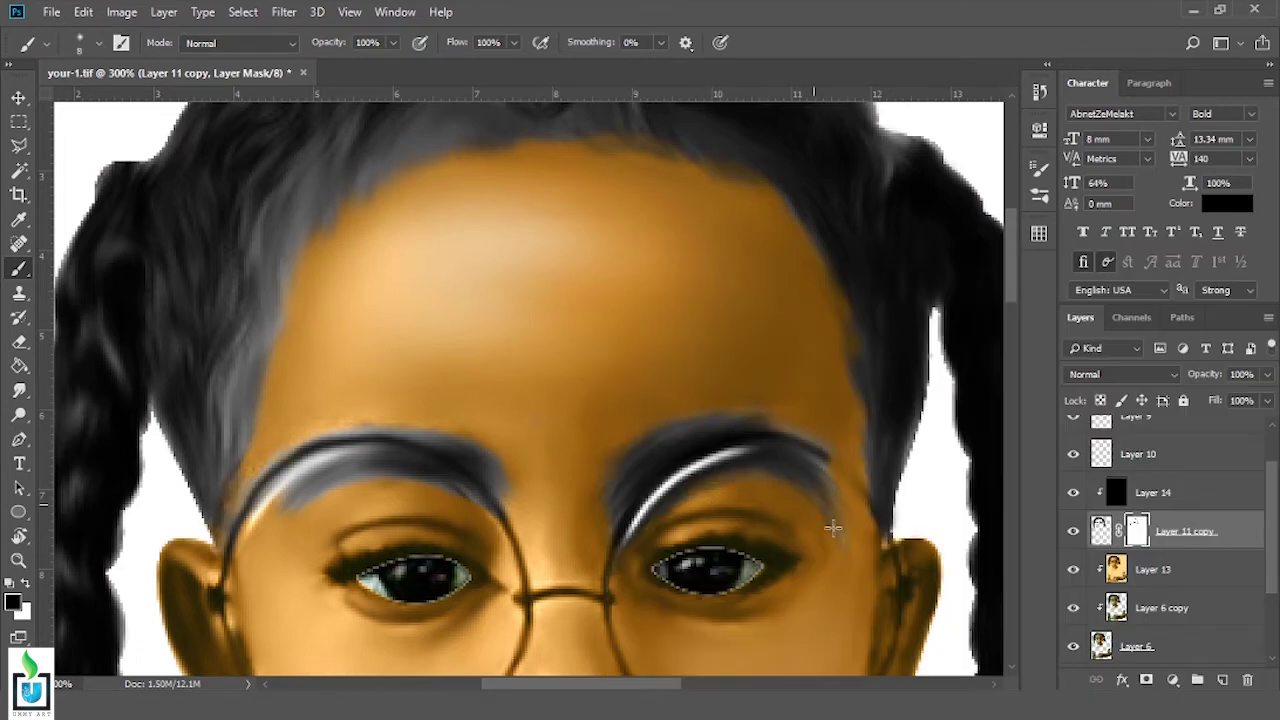
Add a clipped Layer 15 and pick a hair brush preset
{"action": "left_click_drag", "start_coordinate": [607, 524], "coordinate": [581, 344]}
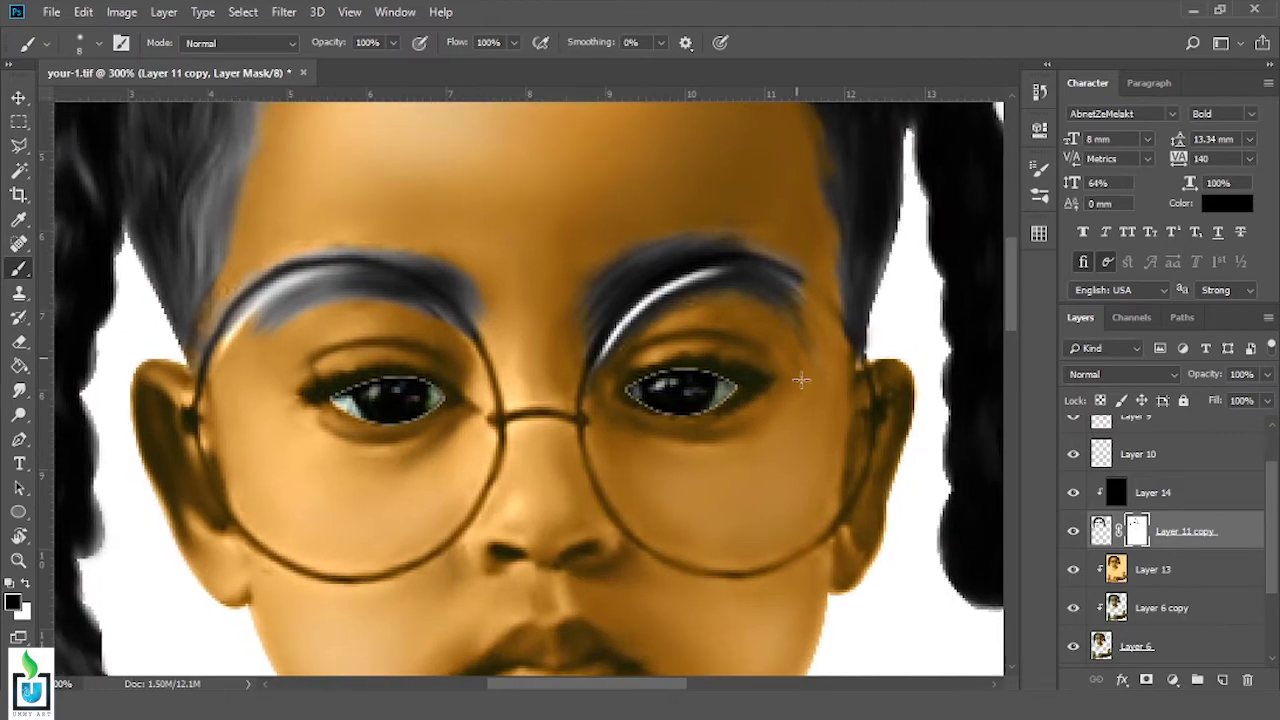
{"action": "left_click", "coordinate": [1221, 679]}
{"action": "key", "text": "ctrl+bracketleft"}
{"action": "right_click", "coordinate": [624, 405]}
{"action": "left_click_drag", "start_coordinate": [1234, 457], "coordinate": [1230, 612]}
{"action": "left_click", "coordinate": [730, 600]}
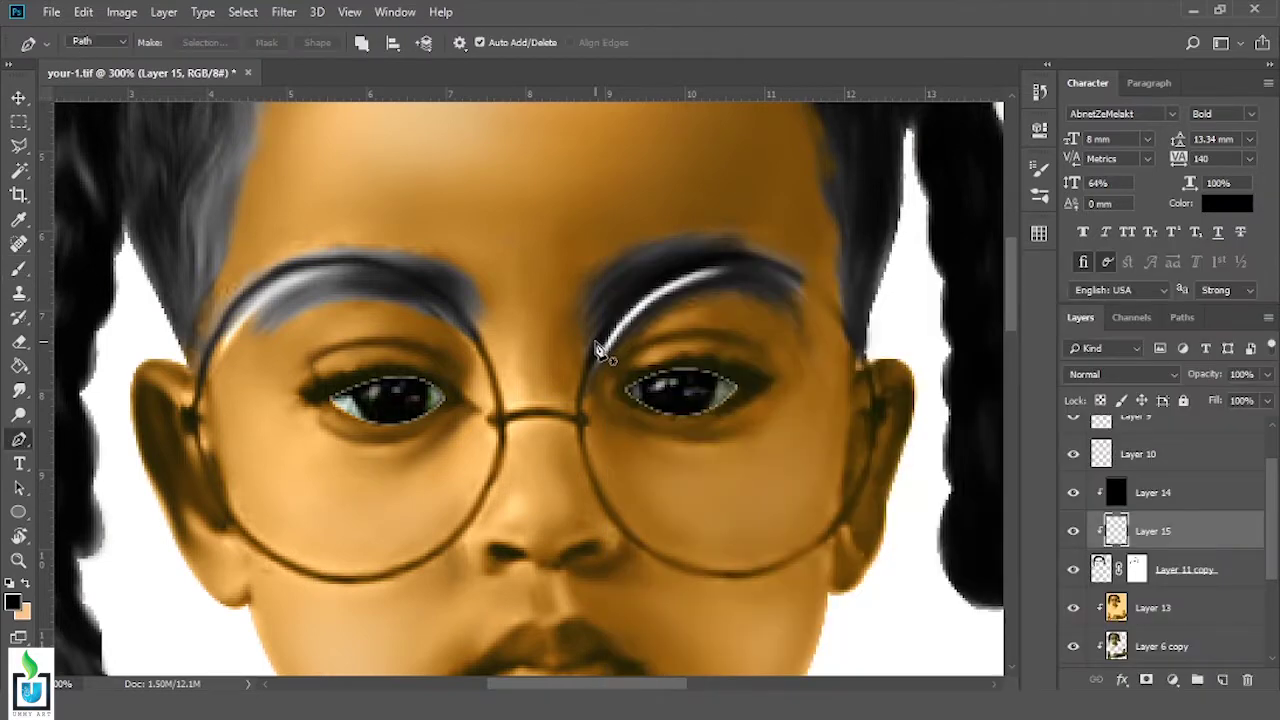
Curve a pen path along the right eyebrow, then delete the path
{"action": "left_click", "coordinate": [595, 343]}
{"action": "left_click_drag", "start_coordinate": [785, 302], "coordinate": [890, 430]}
{"action": "right_click", "coordinate": [741, 308]}
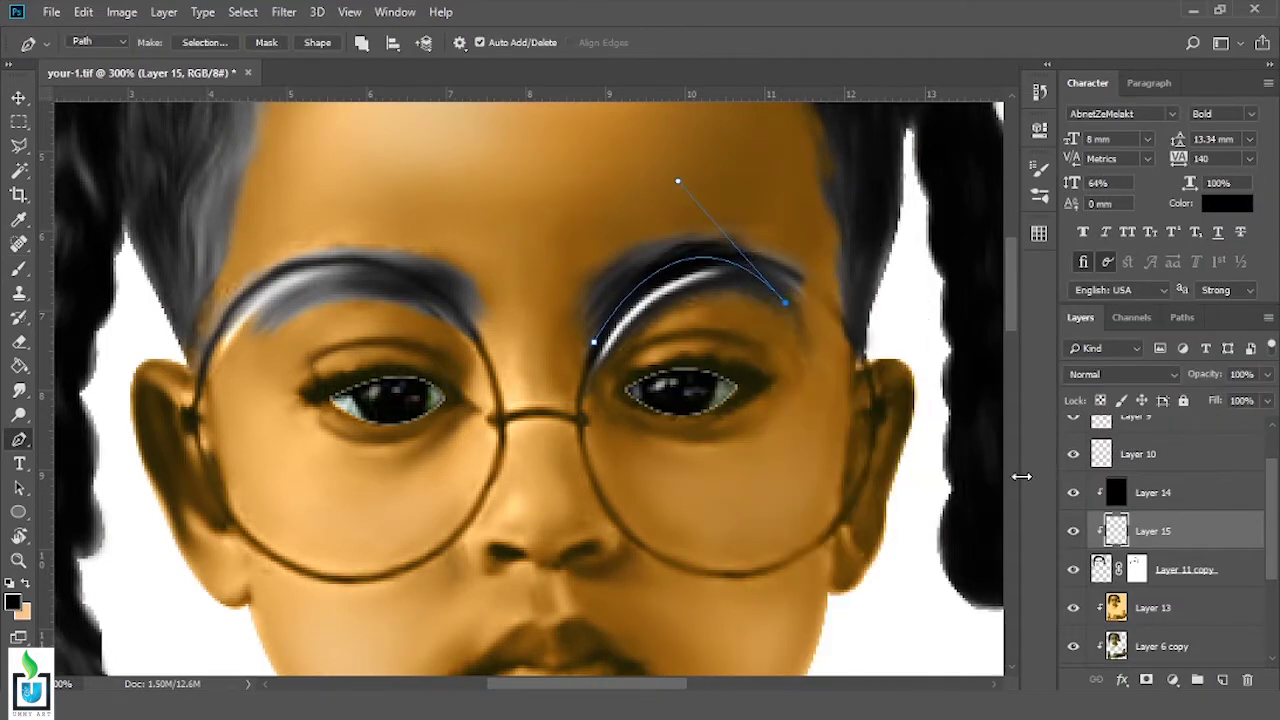
{"action": "right_click", "coordinate": [741, 310]}
{"action": "left_click", "coordinate": [775, 343]}
Move and rotate the right-eyebrow highlight into place, then hide Layer 11 copy
{"action": "key", "text": "v"}
{"action": "left_click_drag", "start_coordinate": [743, 302], "coordinate": [752, 436]}
{"action": "left_click", "coordinate": [817, 42]}
{"action": "left_click_drag", "start_coordinate": [1197, 531], "coordinate": [1195, 492]}
{"action": "left_click_drag", "start_coordinate": [700, 264], "coordinate": [703, 279]}
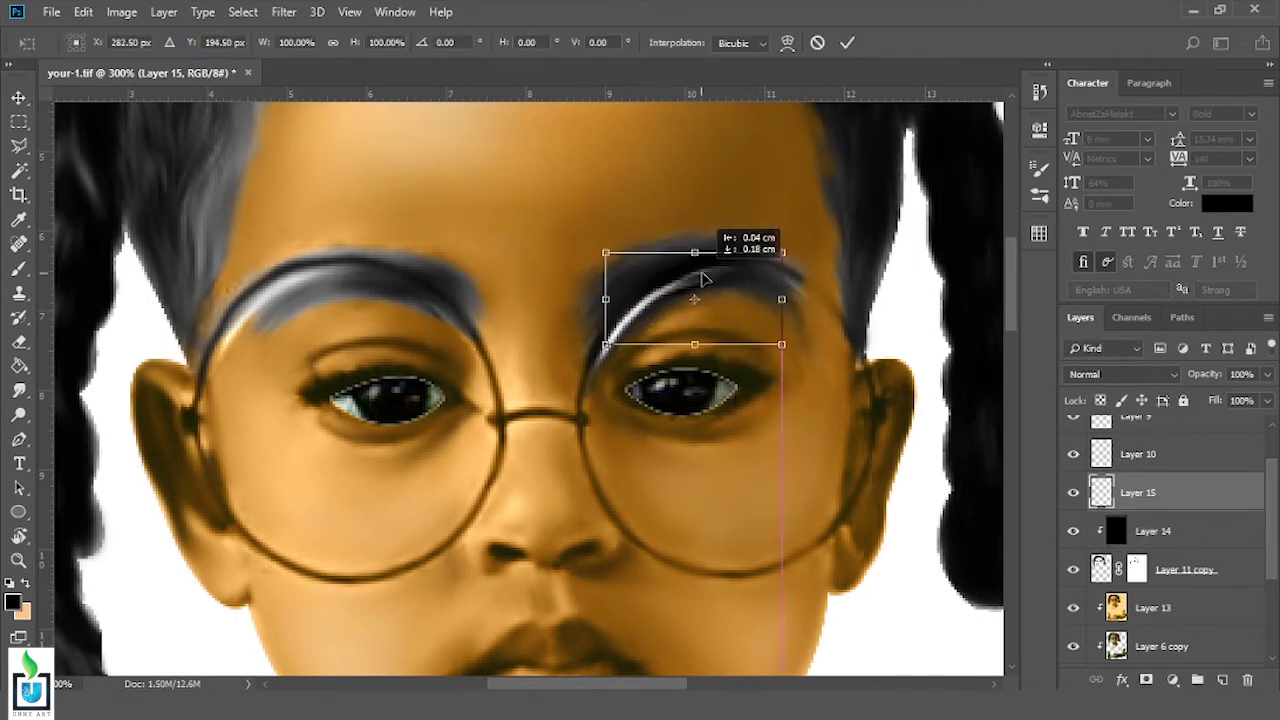
{"action": "left_click_drag", "start_coordinate": [866, 292], "coordinate": [805, 275]}
{"action": "key", "text": "Return"}
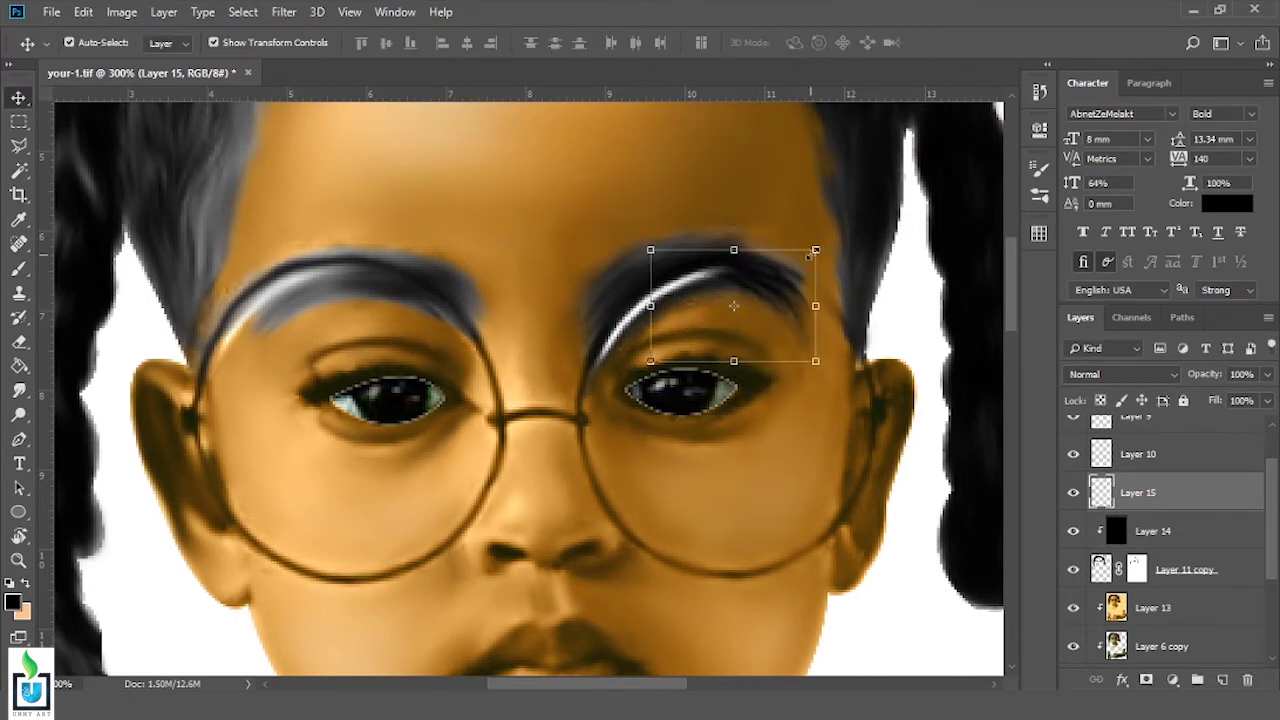
{"action": "left_click", "coordinate": [1073, 569]}
Choose the scattered bubble brush at size 40 from the brush presets
{"action": "key", "text": "p"}
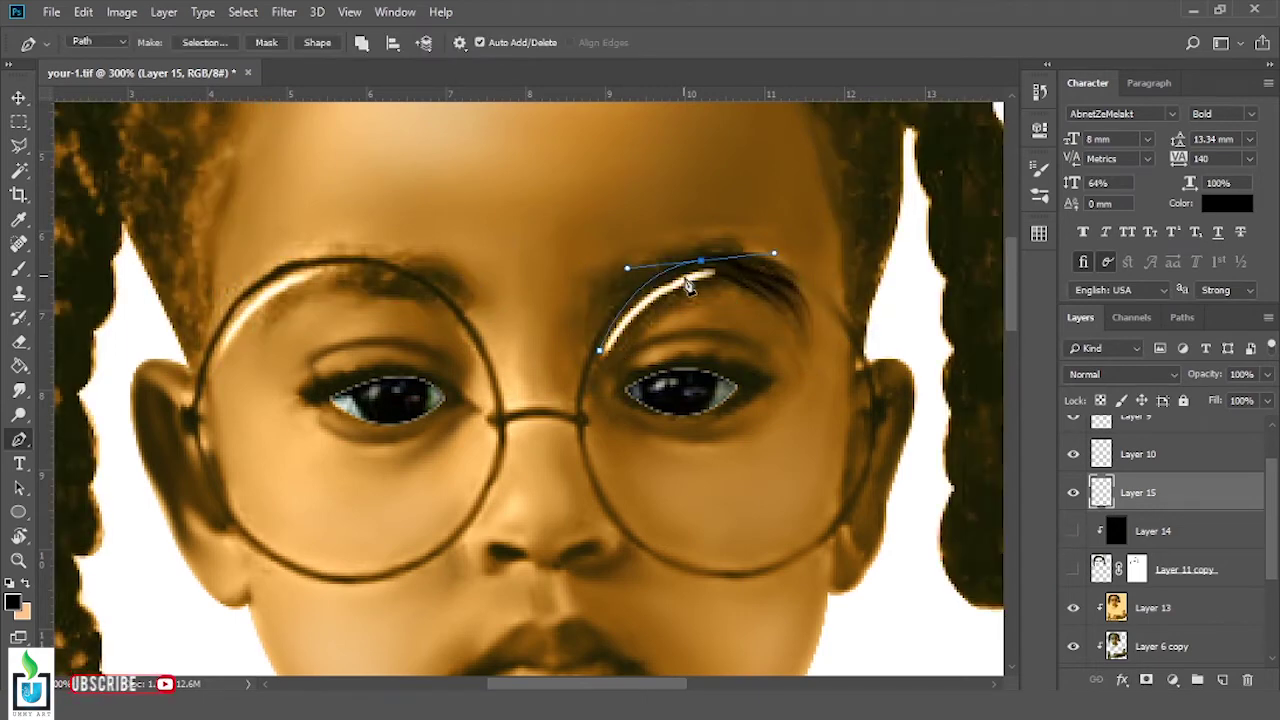
{"action": "key", "text": "b"}
{"action": "left_click", "coordinate": [97, 44]}
{"action": "double_click", "coordinate": [325, 392]}
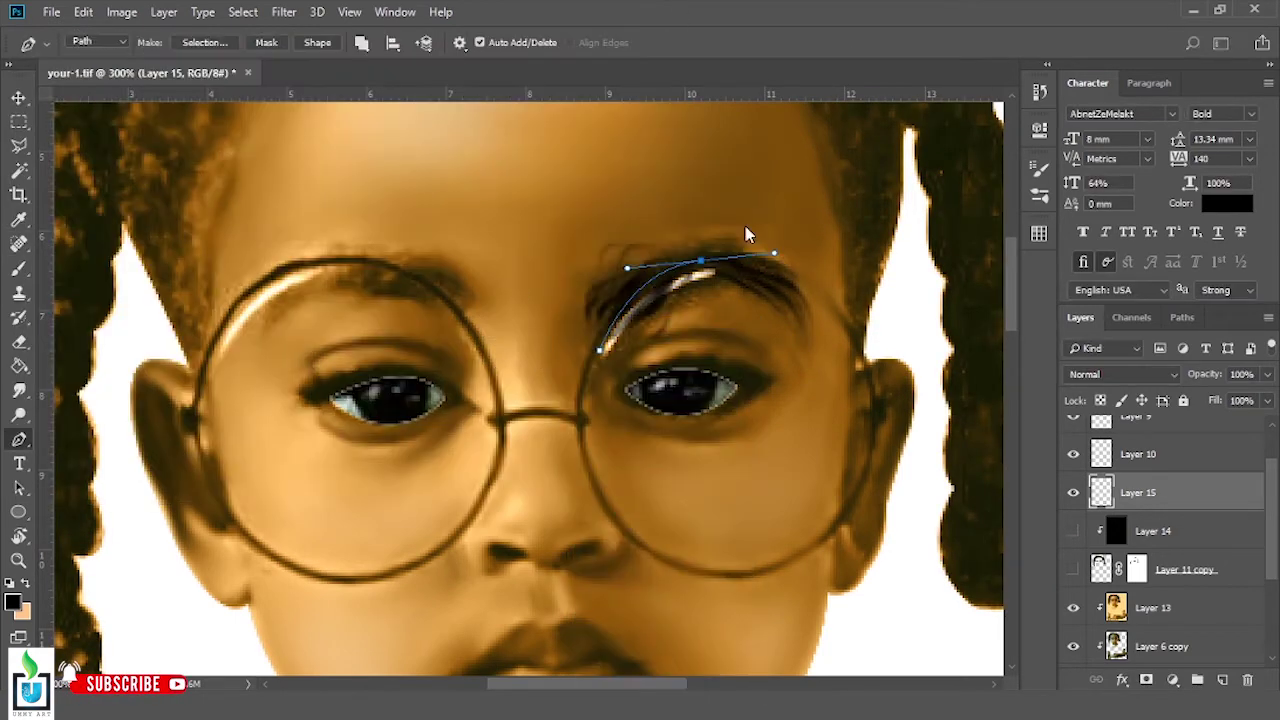
{"action": "left_click", "coordinate": [80, 42]}
{"action": "key", "text": "p"}
Reshape the path along the upper-left glasses rim and stroke it in white
{"action": "right_click", "coordinate": [594, 386]}
{"action": "left_click", "coordinate": [643, 154]}
{"action": "left_click", "coordinate": [757, 211]}
{"action": "left_click", "coordinate": [591, 340]}
{"action": "left_click_drag", "start_coordinate": [725, 243], "coordinate": [850, 258]}
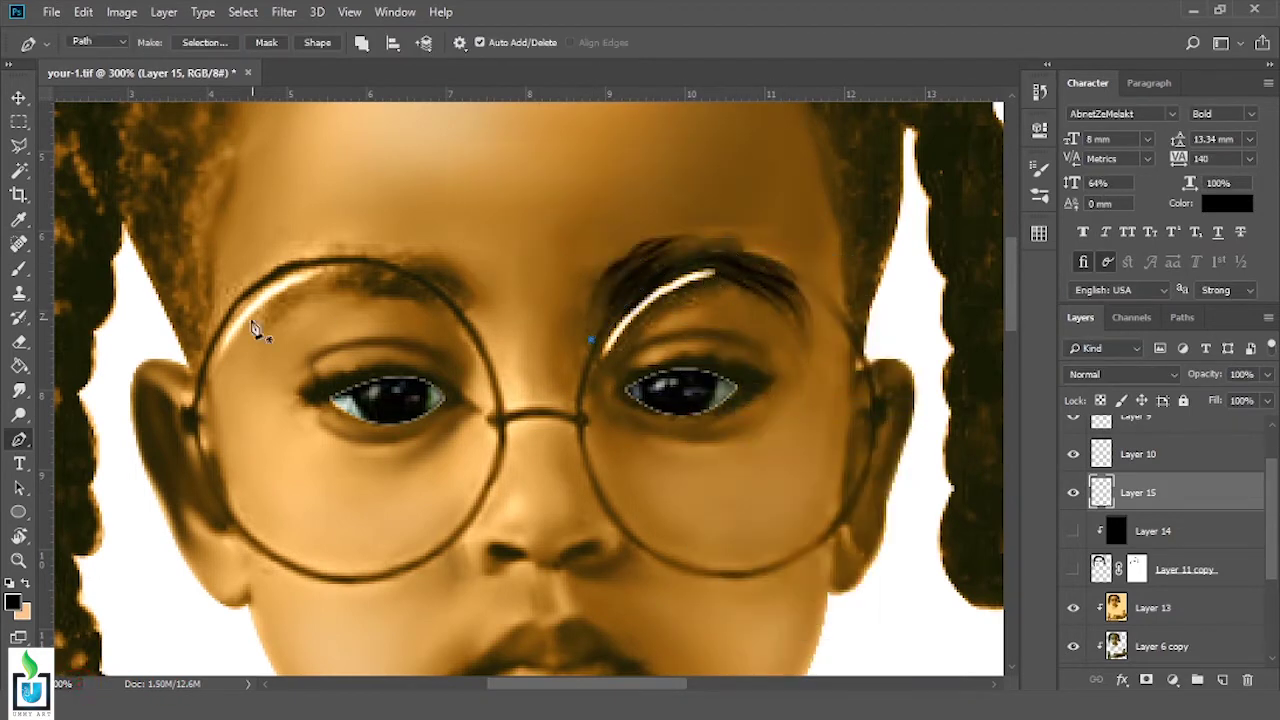
{"action": "right_click", "coordinate": [507, 295]}
{"action": "left_click", "coordinate": [571, 378]}
{"action": "key", "text": "Return"}
{"action": "left_click_drag", "start_coordinate": [245, 322], "coordinate": [243, 336]}
Start a new pen path over the left eyebrow
{"action": "right_click", "coordinate": [462, 276]}
{"action": "left_click", "coordinate": [526, 359]}
{"action": "left_click", "coordinate": [757, 214]}
{"action": "key", "text": "b"}
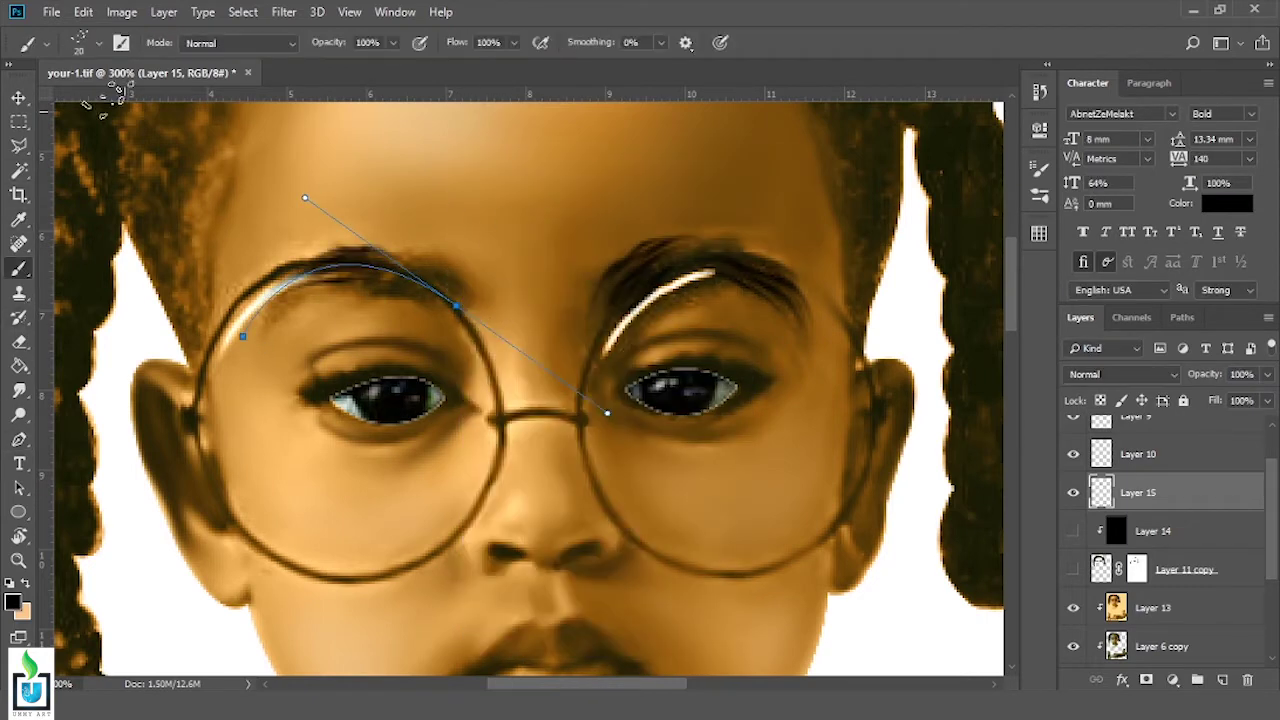
{"action": "right_click", "coordinate": [710, 250]}
{"action": "key", "text": "Escape"}
{"action": "key", "text": "p"}
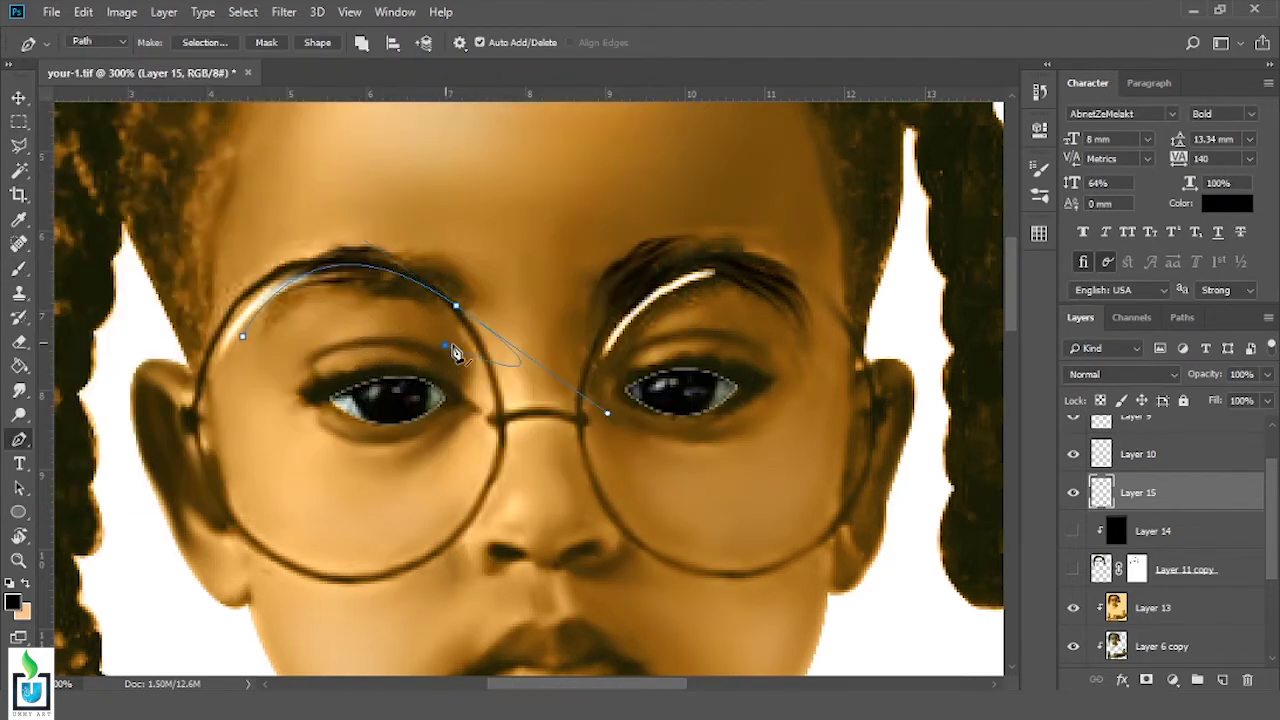
Stroke the left-eyebrow path with hair strands, undo it, and choose the 헤어전용 브러시 20 hair brush
{"action": "right_click", "coordinate": [522, 300]}
{"action": "left_click", "coordinate": [737, 237]}
{"action": "key", "text": "ctrl+z"}
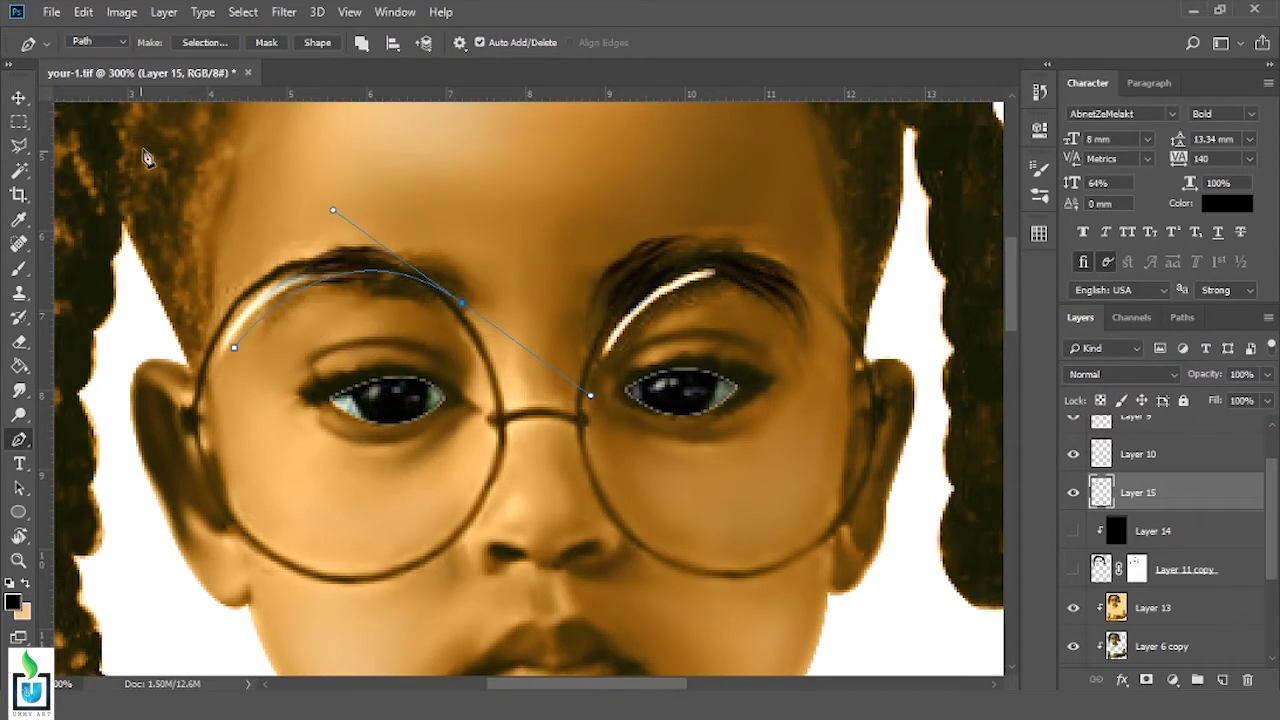
{"action": "key", "text": "b"}
{"action": "right_click", "coordinate": [243, 177]}
{"action": "scroll", "coordinate": [638, 226], "scroll_direction": "up", "scroll_amount": 1}
{"action": "scroll", "coordinate": [638, 226], "scroll_direction": "up", "scroll_amount": 1}
{"action": "left_click", "coordinate": [200, 312]}
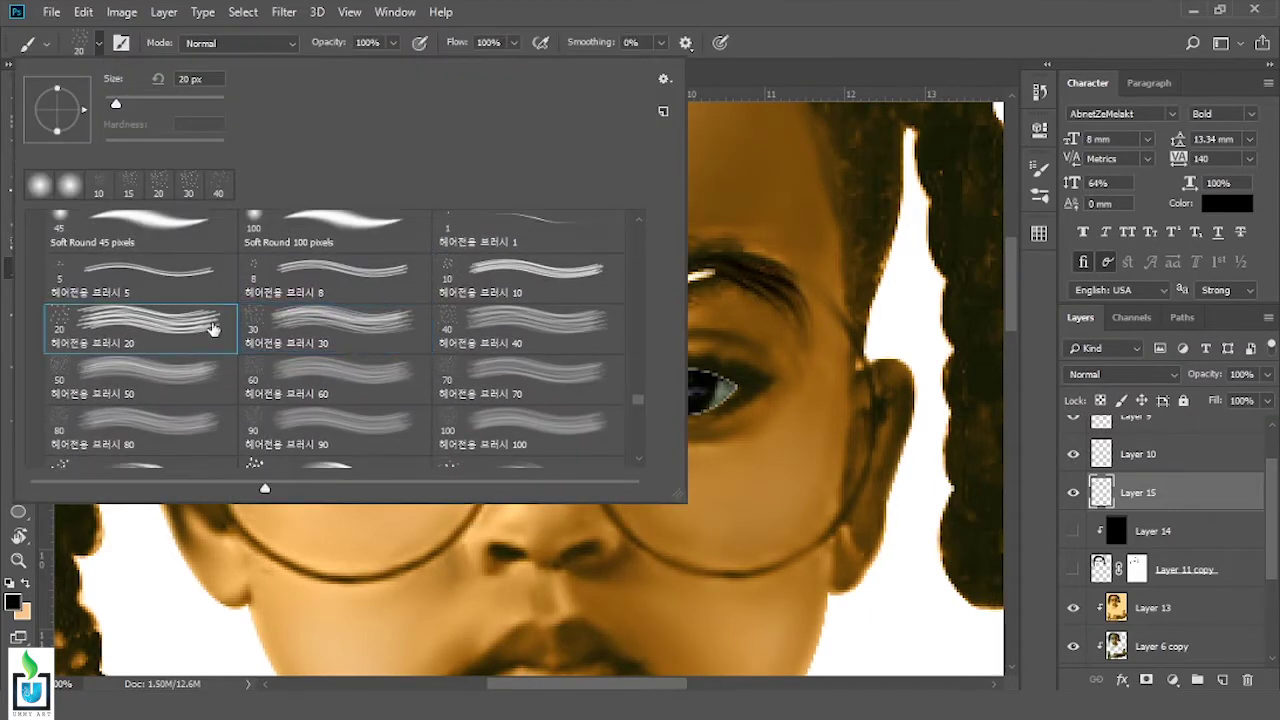
Switch to the 30 px hair brush and enable Transfer so strokes fade out
{"action": "scroll", "coordinate": [638, 461], "scroll_direction": "down", "scroll_amount": 2}
{"action": "scroll", "coordinate": [638, 461], "scroll_direction": "down", "scroll_amount": 4}
{"action": "scroll", "coordinate": [638, 461], "scroll_direction": "up", "scroll_amount": 3}
{"action": "scroll", "coordinate": [638, 461], "scroll_direction": "up", "scroll_amount": 3}
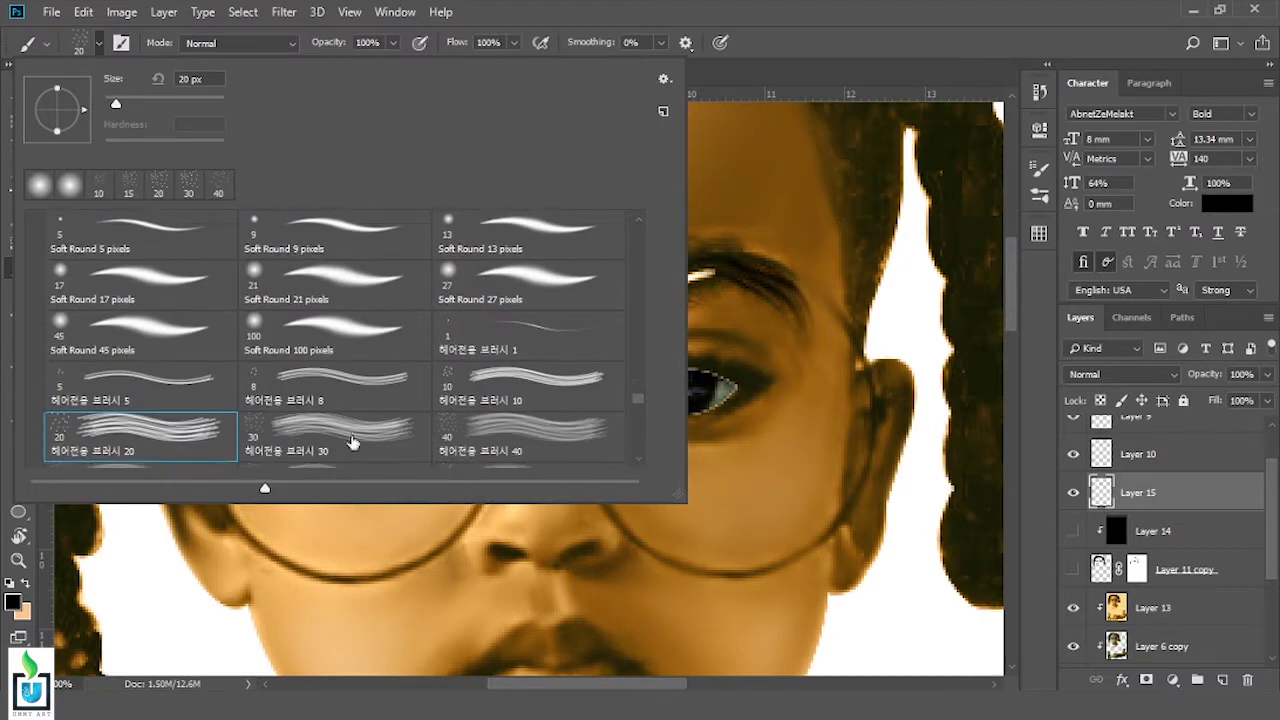
{"action": "key", "text": "period"}
{"action": "scroll", "coordinate": [270, 372], "scroll_direction": "down", "scroll_amount": 1}
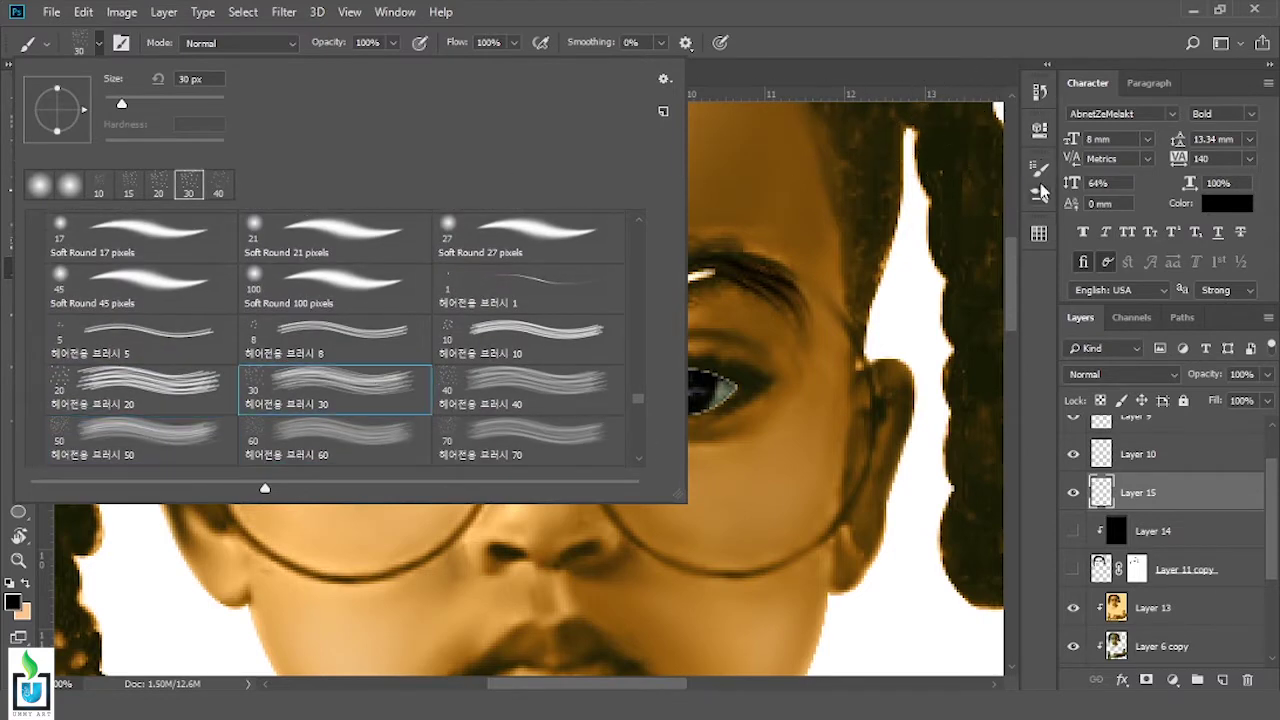
{"action": "key", "text": "F5"}
{"action": "left_click", "coordinate": [696, 332]}
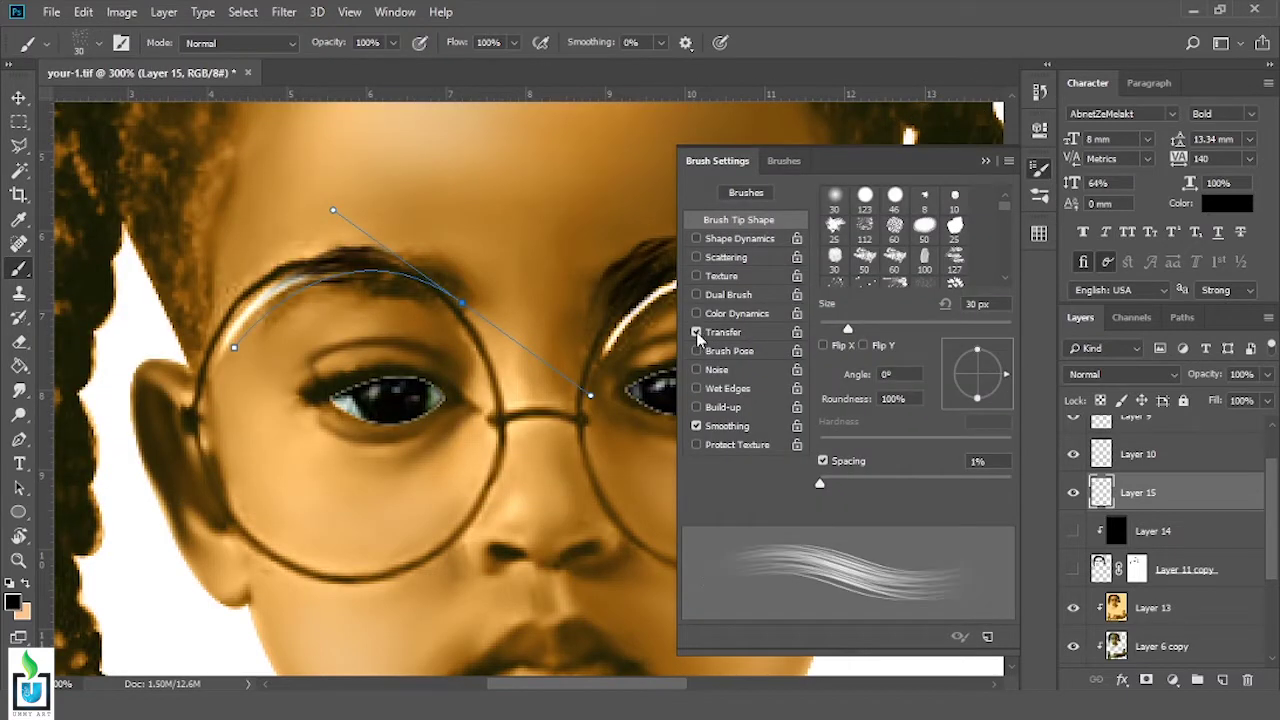
{"action": "left_click", "coordinate": [725, 332]}
{"action": "left_click", "coordinate": [722, 222]}
{"action": "left_click", "coordinate": [733, 334]}
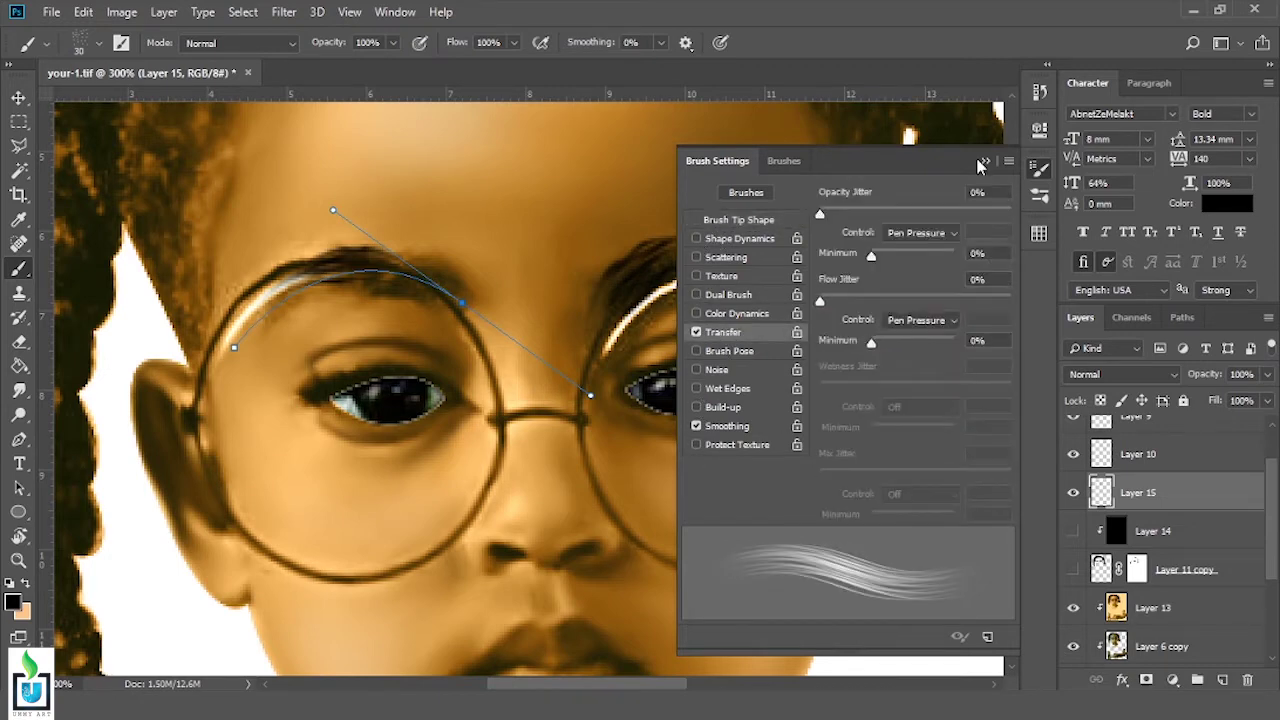
{"action": "left_click", "coordinate": [984, 161]}
Stroke the left eyebrow path with the hair brush, then undo it and check History
{"action": "key", "text": "p"}
{"action": "right_click", "coordinate": [512, 440]}
{"action": "left_click", "coordinate": [560, 172]}
{"action": "left_click", "coordinate": [752, 214]}
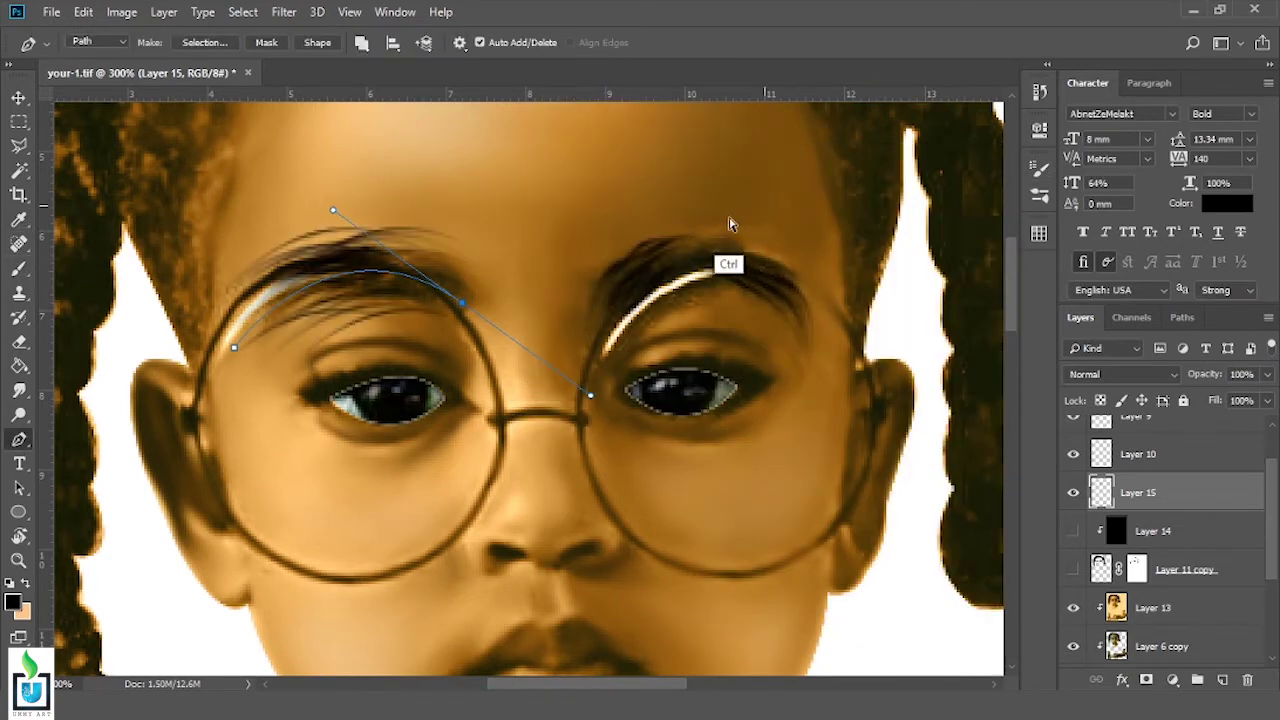
{"action": "key", "text": "ctrl+z"}
{"action": "left_click", "coordinate": [1039, 92]}
Review the brush's Transfer and Shape Dynamics settings
{"action": "key", "text": "b"}
{"action": "key", "text": "F5"}
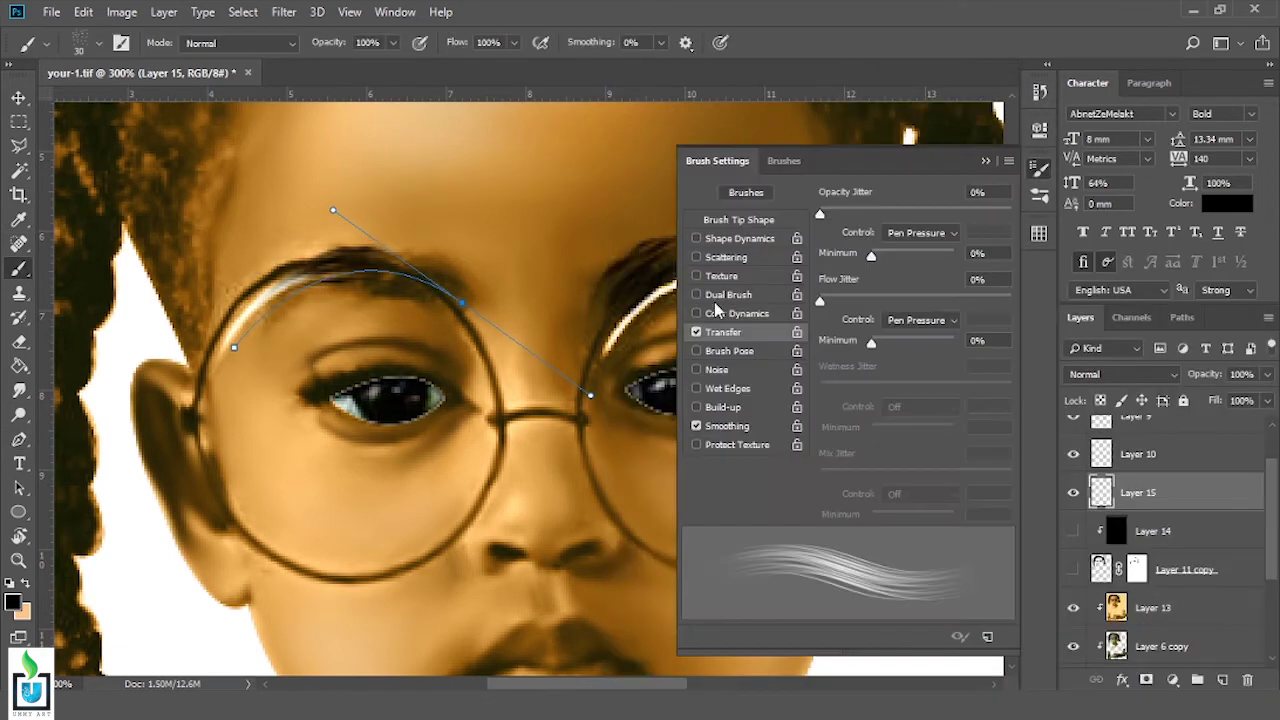
{"action": "left_click", "coordinate": [738, 238]}
{"action": "left_click", "coordinate": [784, 160]}
{"action": "key", "text": "F5"}
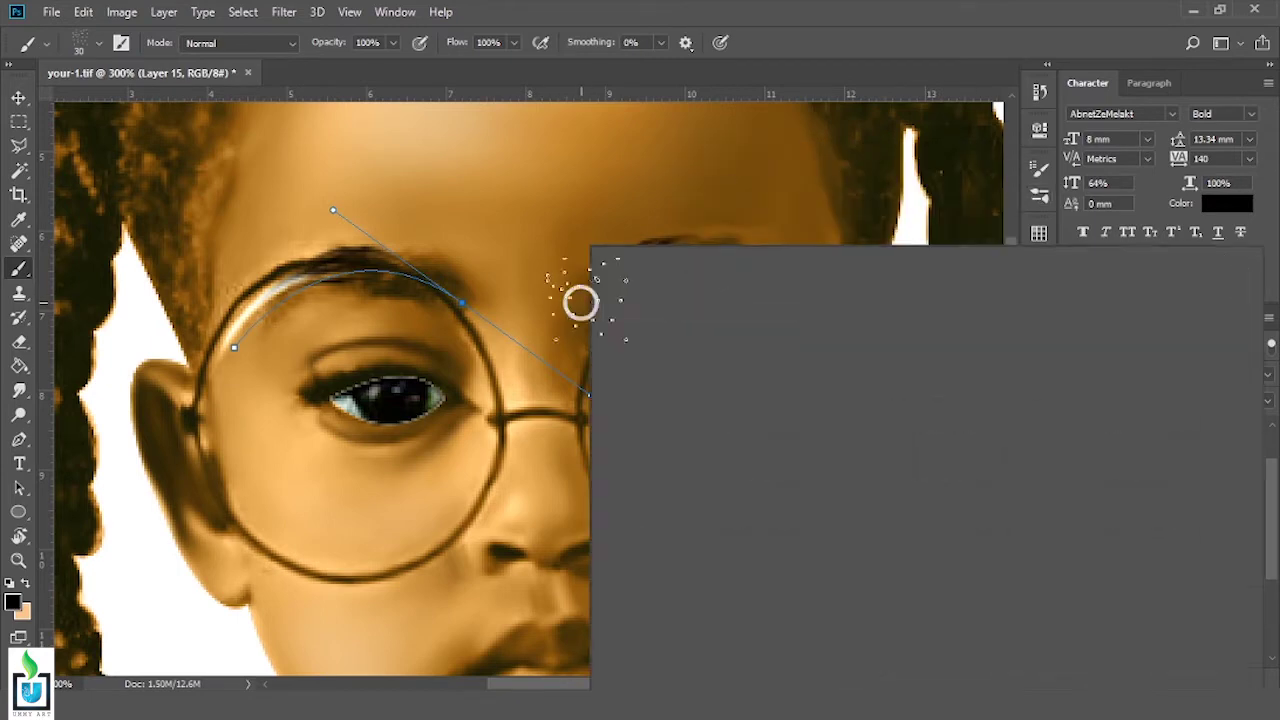
{"action": "scroll", "coordinate": [930, 530], "scroll_direction": "down", "scroll_amount": 3}
{"action": "key", "text": "F5"}
{"action": "left_click", "coordinate": [723, 331]}
{"action": "left_click", "coordinate": [730, 238]}
{"action": "left_click", "coordinate": [985, 160]}
Pick another hair brush and enable Shape Dynamics with pen pressure, minimum diameter 38%
{"action": "right_click", "coordinate": [610, 250]}
{"action": "double_click", "coordinate": [930, 477]}
{"action": "key", "text": "F5"}
{"action": "left_click", "coordinate": [697, 238]}
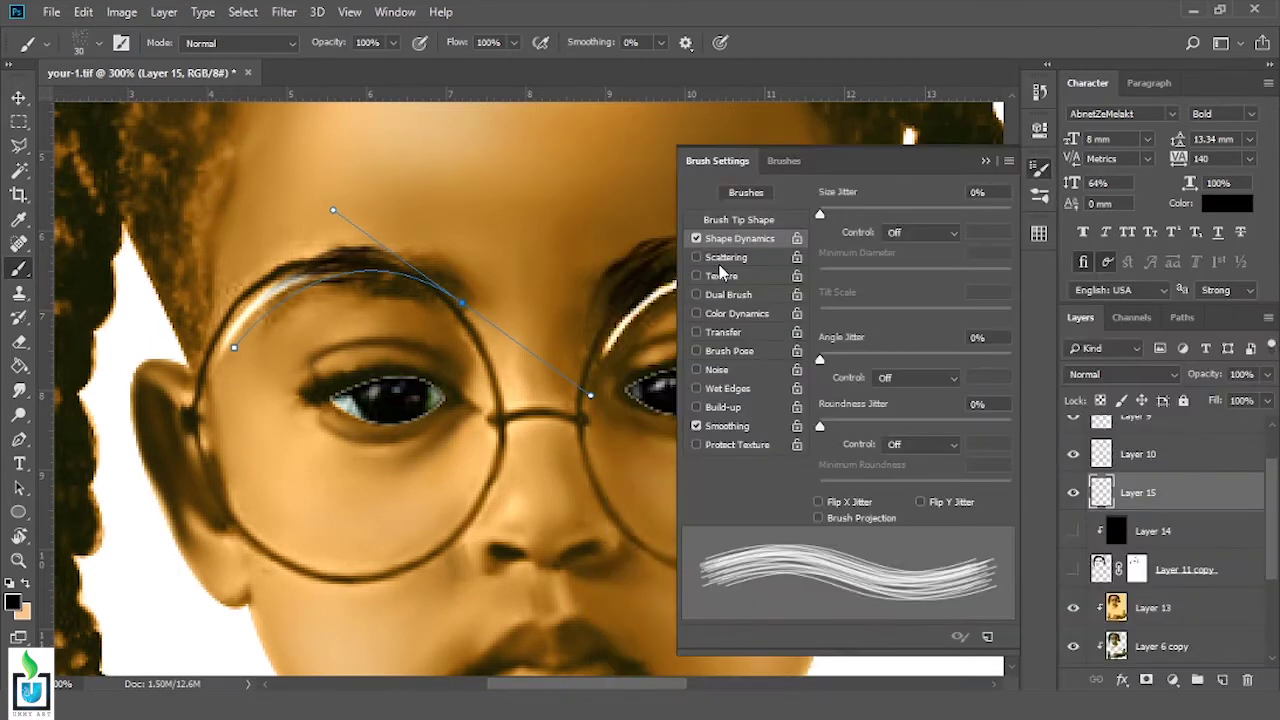
{"action": "left_click", "coordinate": [919, 378]}
{"action": "left_click_drag", "start_coordinate": [820, 214], "coordinate": [862, 214]}
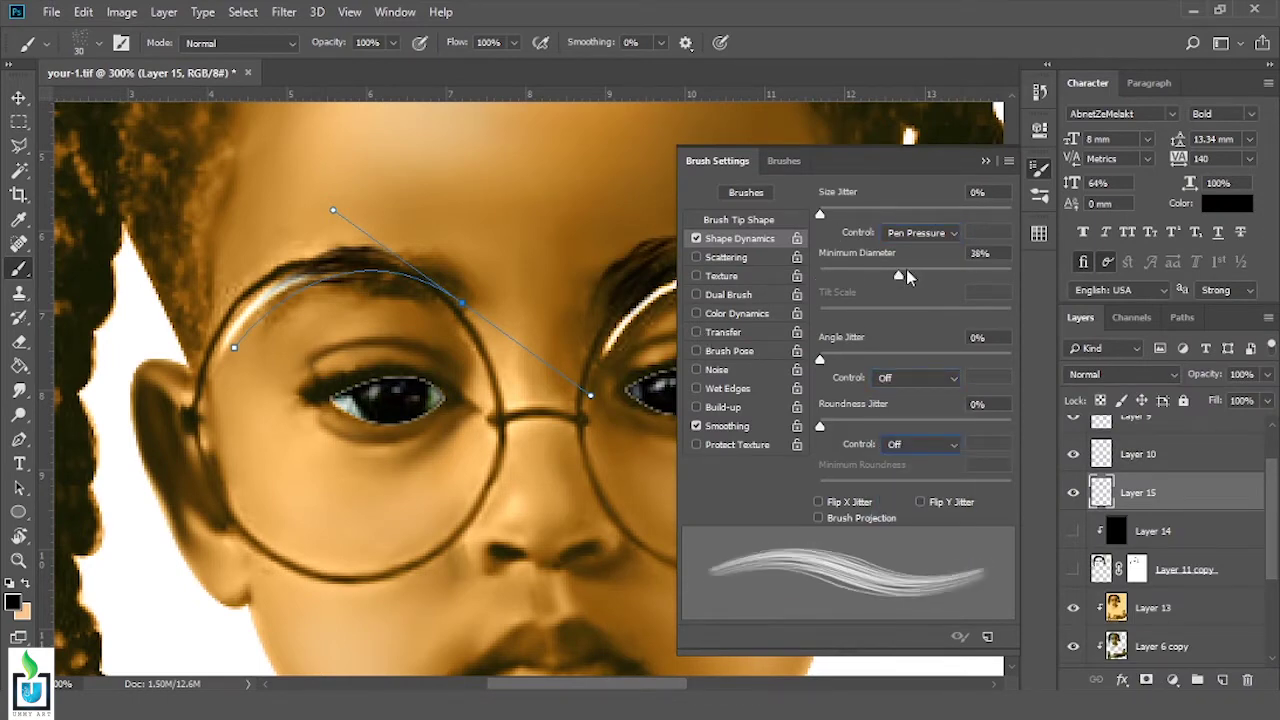
Select the left eyebrow path again so it can be stroked
{"action": "key", "text": "F5"}
{"action": "key", "text": "p"}
{"action": "right_click", "coordinate": [378, 318]}
{"action": "left_click", "coordinate": [430, 470]}
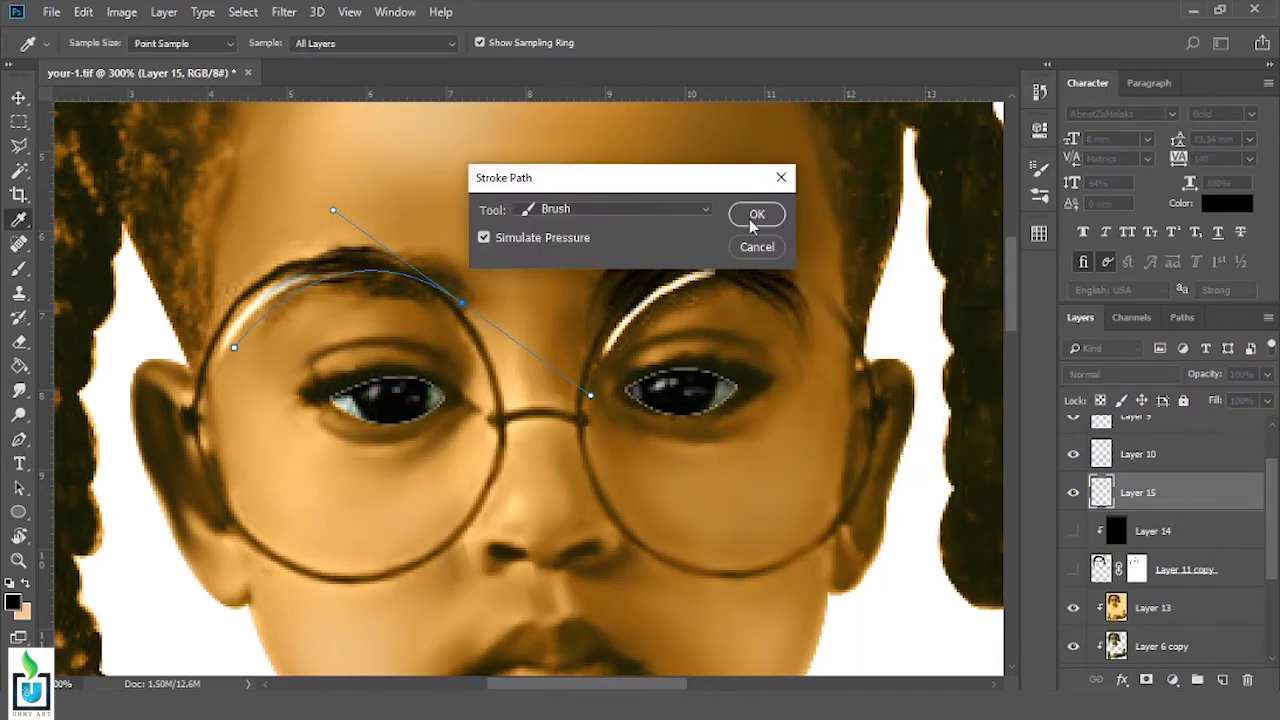
Stroke the left eyebrow path with dark hair-like strands from the brush
{"action": "left_click", "coordinate": [757, 214]}
{"action": "left_click", "coordinate": [18, 268]}
{"action": "key", "text": "F5"}
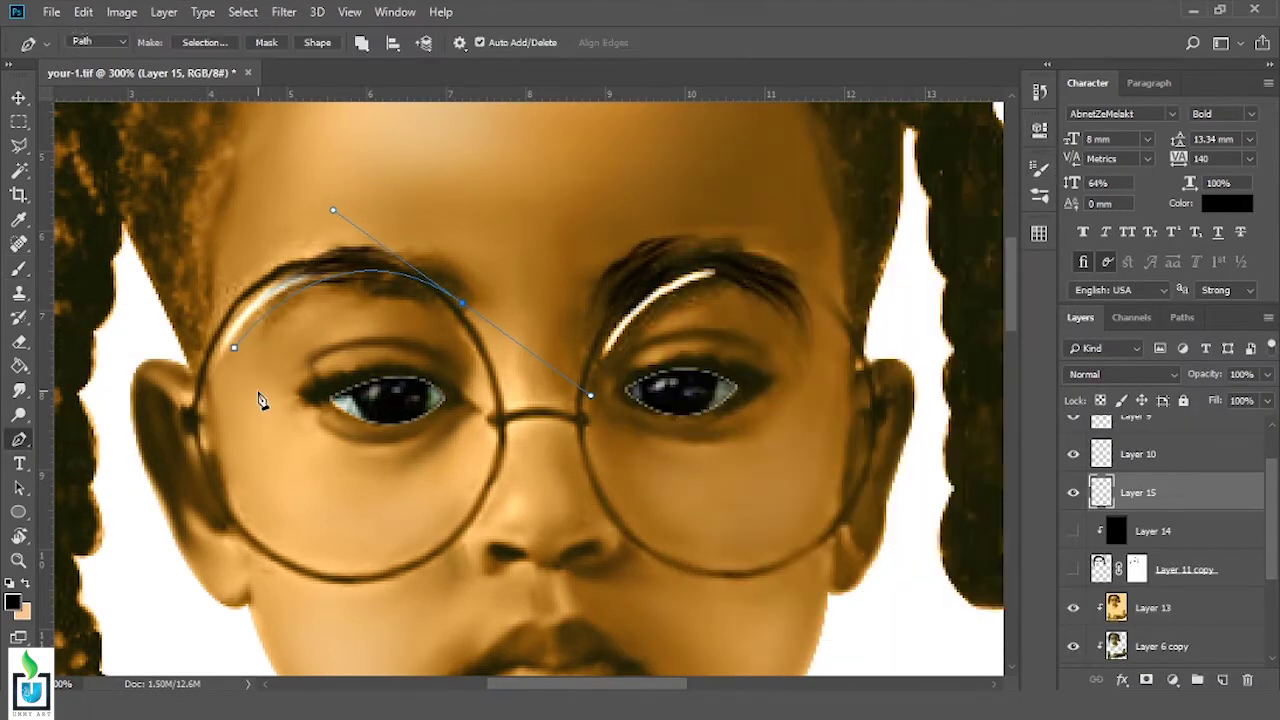
{"action": "left_click", "coordinate": [757, 214]}
{"action": "key", "text": "b"}
{"action": "key", "text": "F5"}
{"action": "key", "text": "F5"}
Choose the Hair 34 brush from the Brush Preset picker
{"action": "right_click", "coordinate": [625, 310]}
{"action": "scroll", "coordinate": [1248, 640], "scroll_direction": "down", "scroll_amount": 1}
{"action": "left_click", "coordinate": [925, 598]}
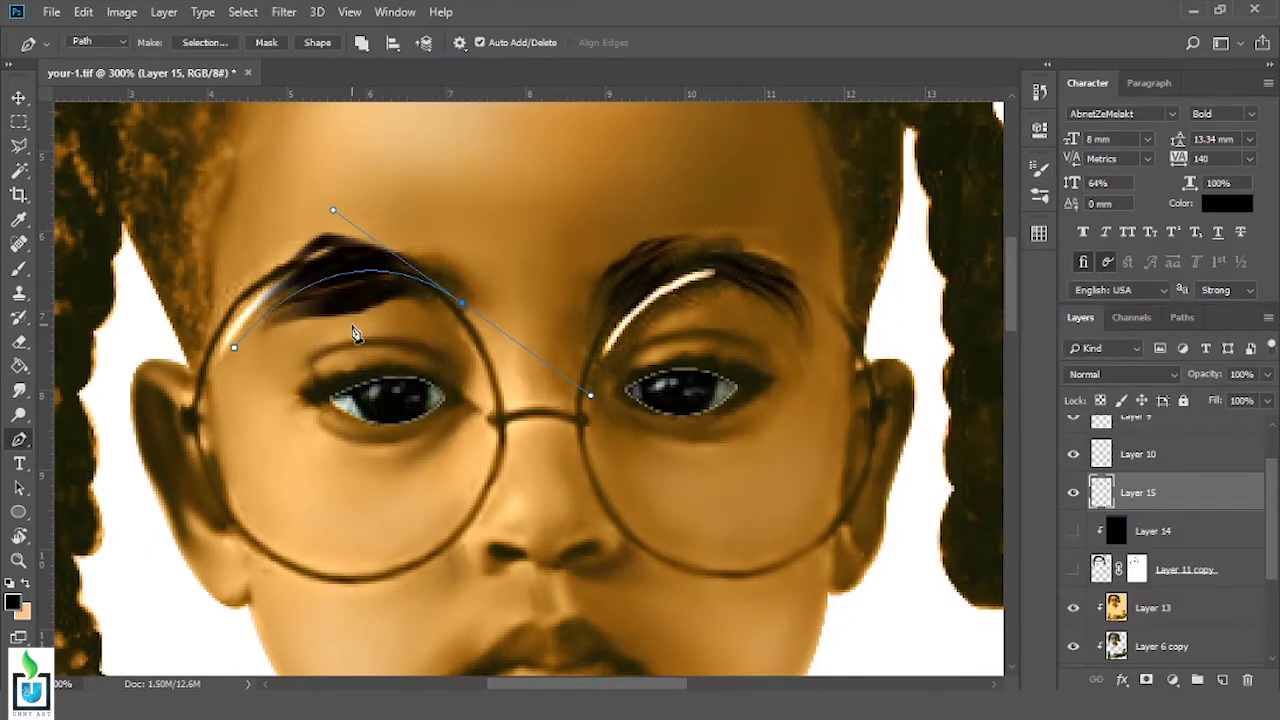
{"action": "key", "text": "b"}
{"action": "right_click", "coordinate": [500, 246]}
{"action": "left_click_drag", "start_coordinate": [1124, 599], "coordinate": [1123, 621]}
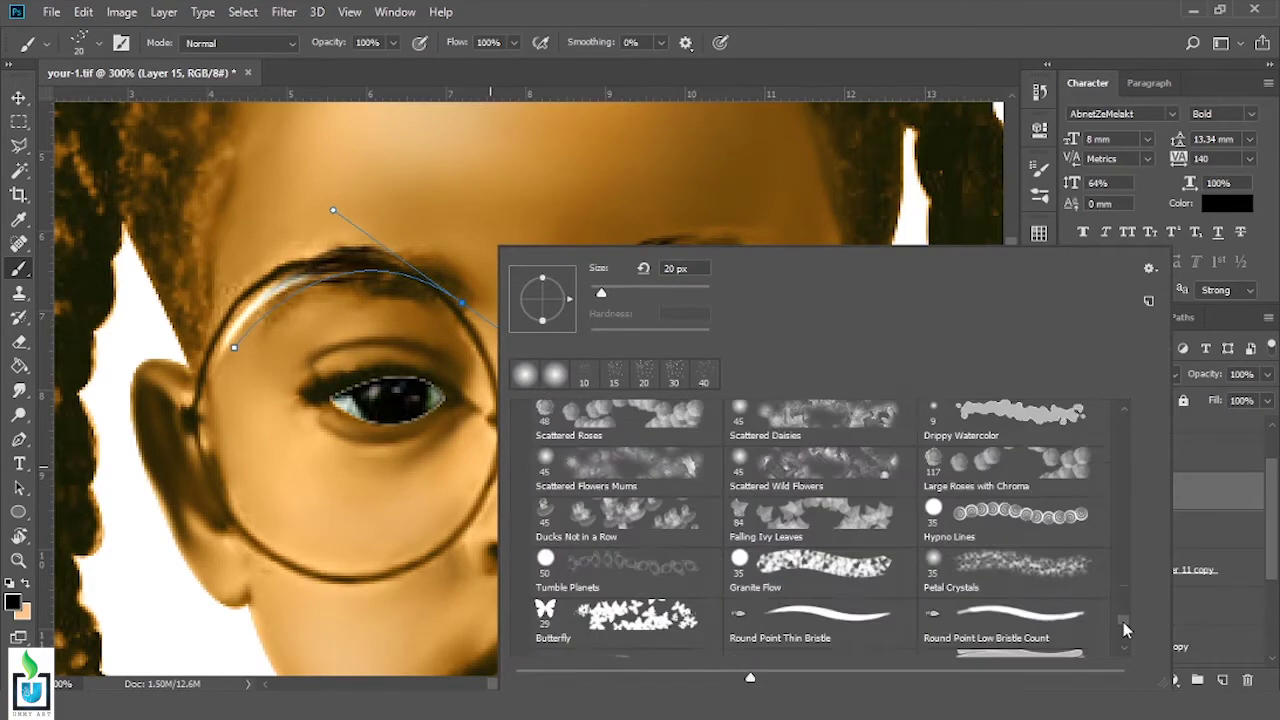
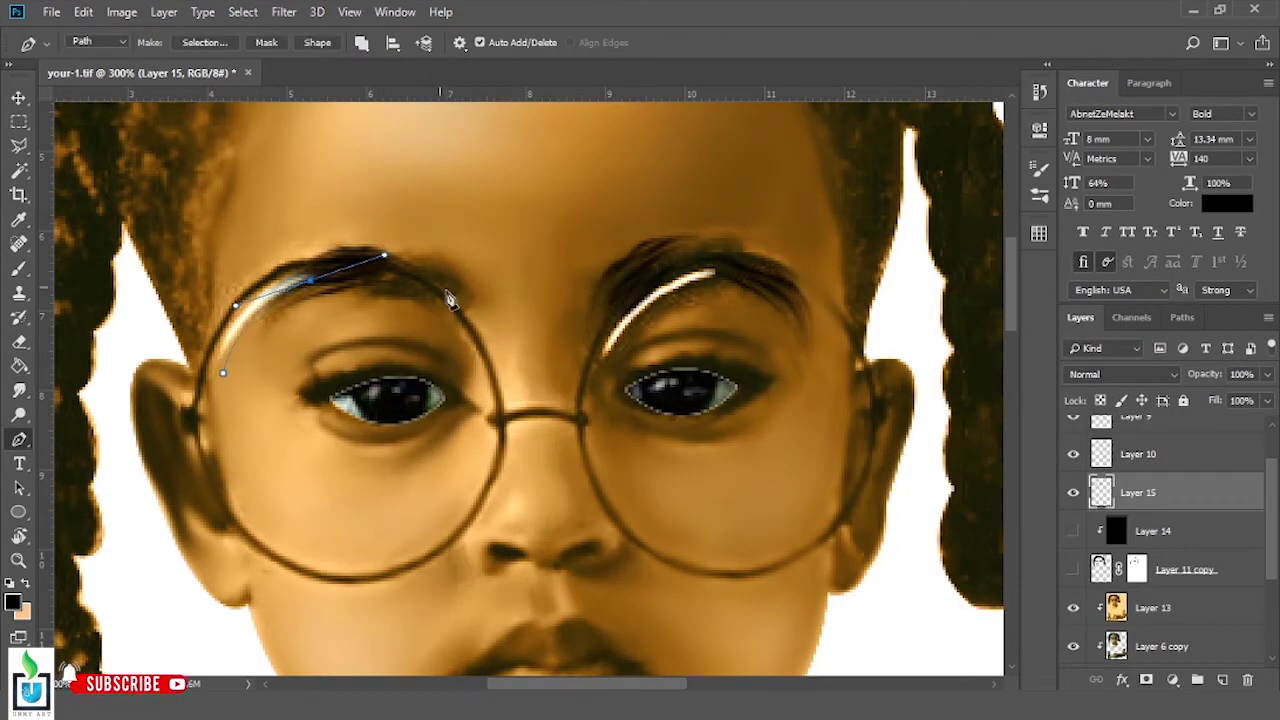
Stroke the eyebrow path on the left of the face with the hair brush
{"action": "right_click", "coordinate": [362, 320]}
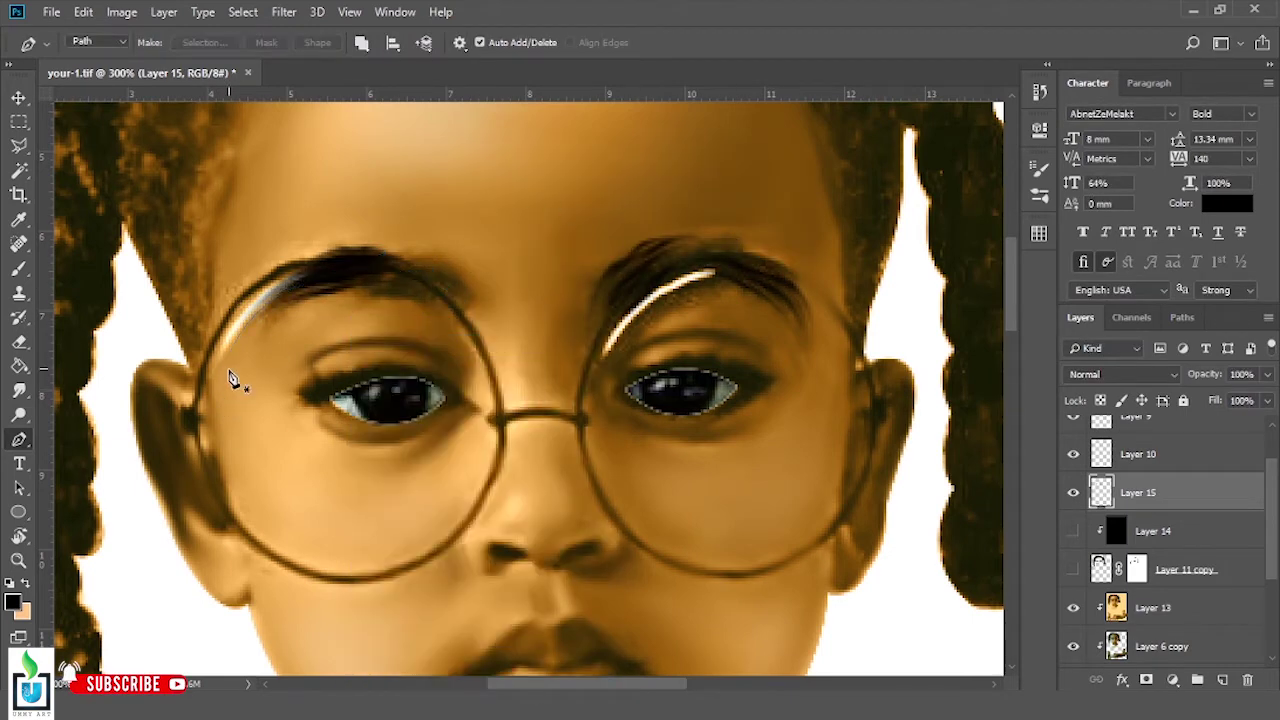
{"action": "key", "text": "Return"}
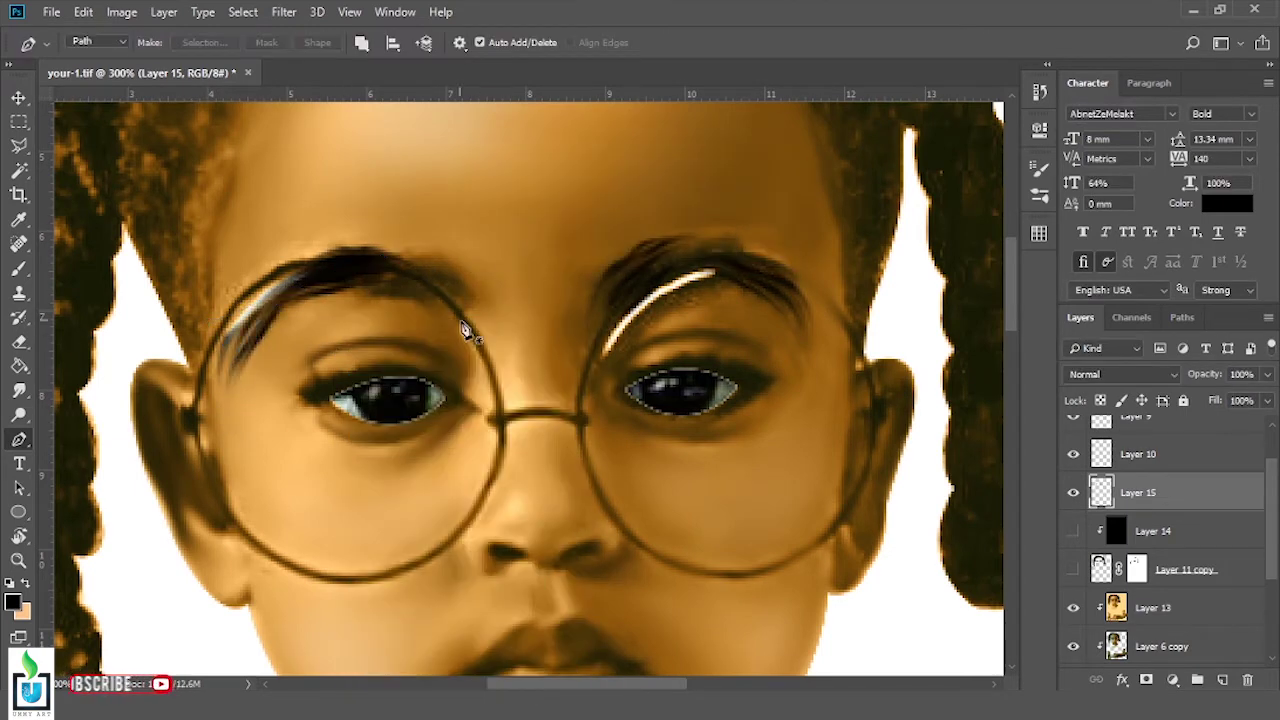
{"action": "right_click", "coordinate": [677, 245]}
{"action": "key", "text": "Escape"}
Zoom out, show Layer 14 to darken the hair, then zoom back in on the eyebrows
{"action": "key", "text": "ctrl+1"}
{"action": "left_click", "coordinate": [1073, 531]}
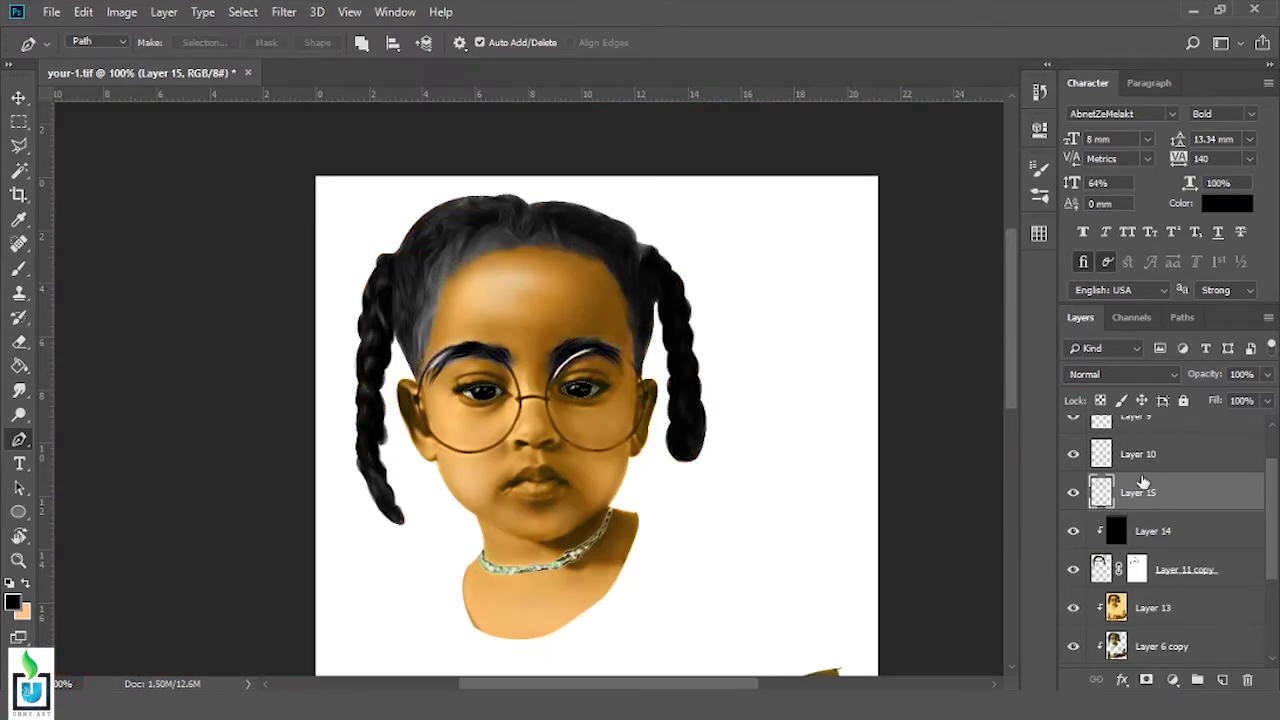
{"action": "key", "text": "r"}
{"action": "key", "text": "ctrl+plus"}
{"action": "key", "text": "ctrl+plus"}
Paint the Layer 11 copy mask over the left eyebrow with a soft round brush
{"action": "right_click", "coordinate": [560, 245]}
{"action": "key", "text": "Escape"}
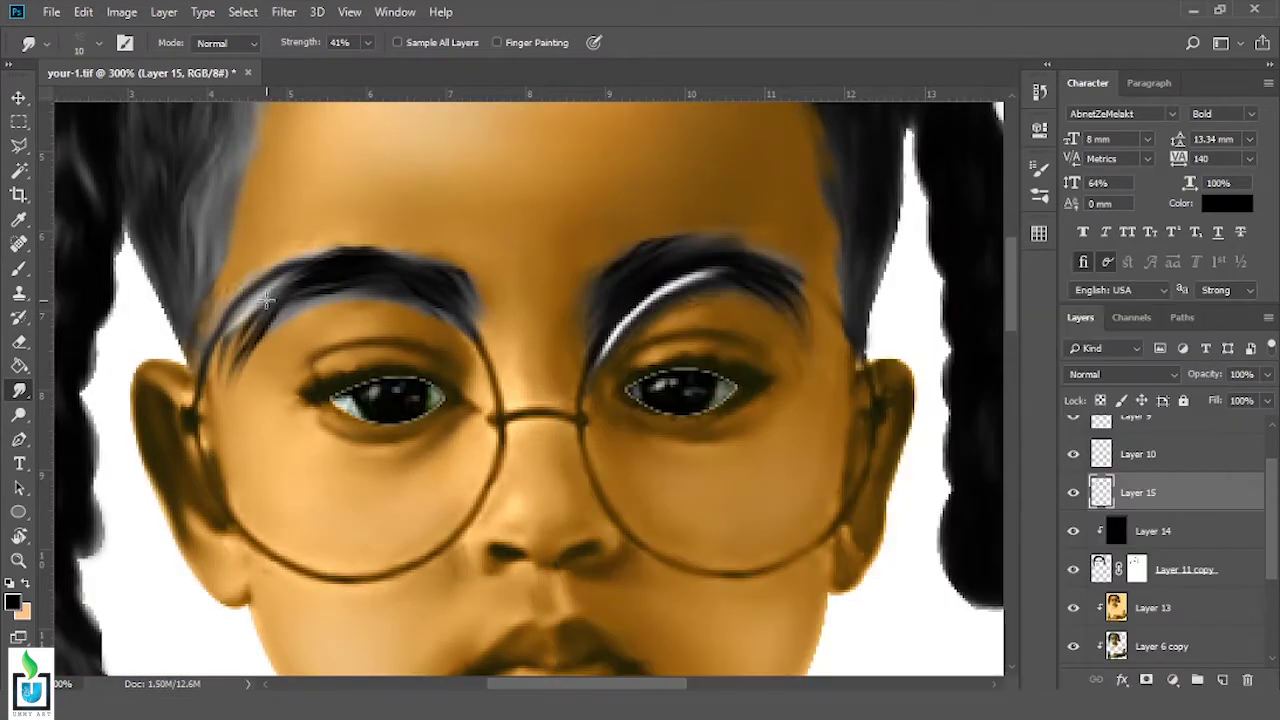
{"action": "left_click", "coordinate": [1137, 569]}
{"action": "key", "text": "b"}
{"action": "right_click", "coordinate": [543, 323]}
{"action": "scroll", "coordinate": [1182, 513], "scroll_direction": "down", "scroll_amount": 5}
{"action": "scroll", "coordinate": [1190, 470], "scroll_direction": "down", "scroll_amount": 5}
{"action": "scroll", "coordinate": [1190, 470], "scroll_direction": "up", "scroll_amount": 5}
{"action": "scroll", "coordinate": [1190, 470], "scroll_direction": "up", "scroll_amount": 5}
{"action": "double_click", "coordinate": [606, 445]}
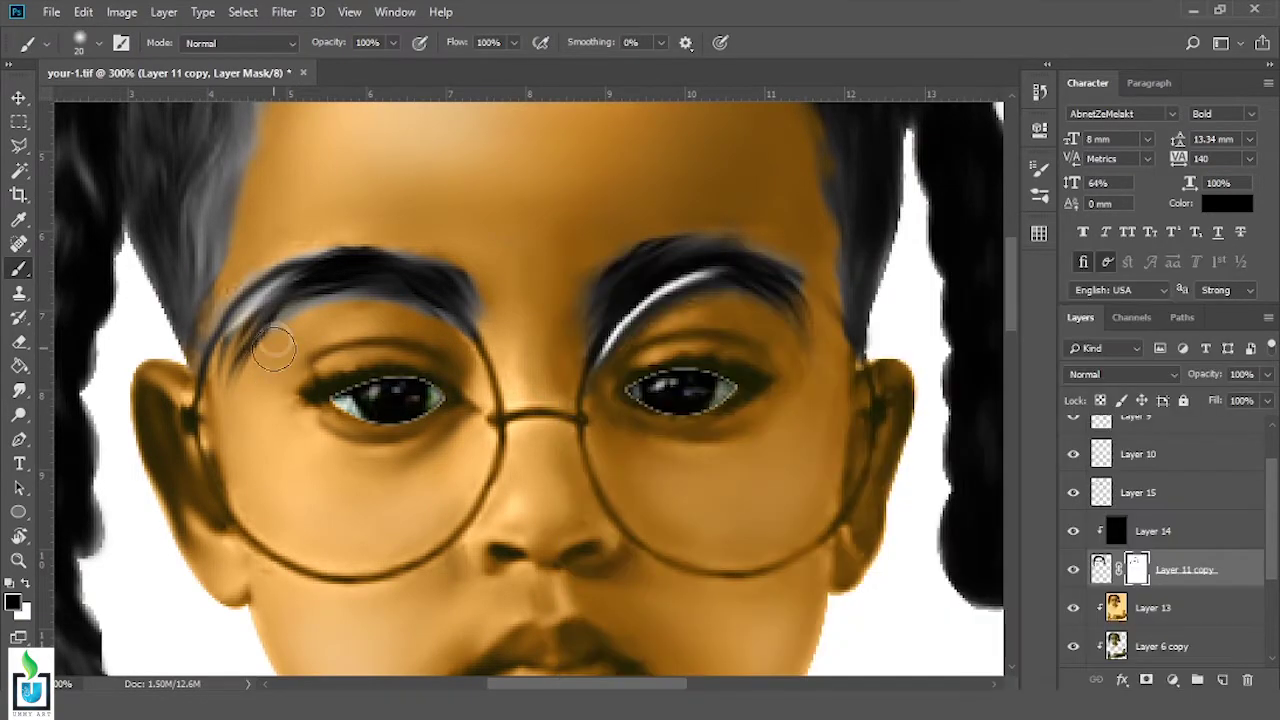
{"action": "left_click_drag", "start_coordinate": [405, 318], "coordinate": [380, 318]}
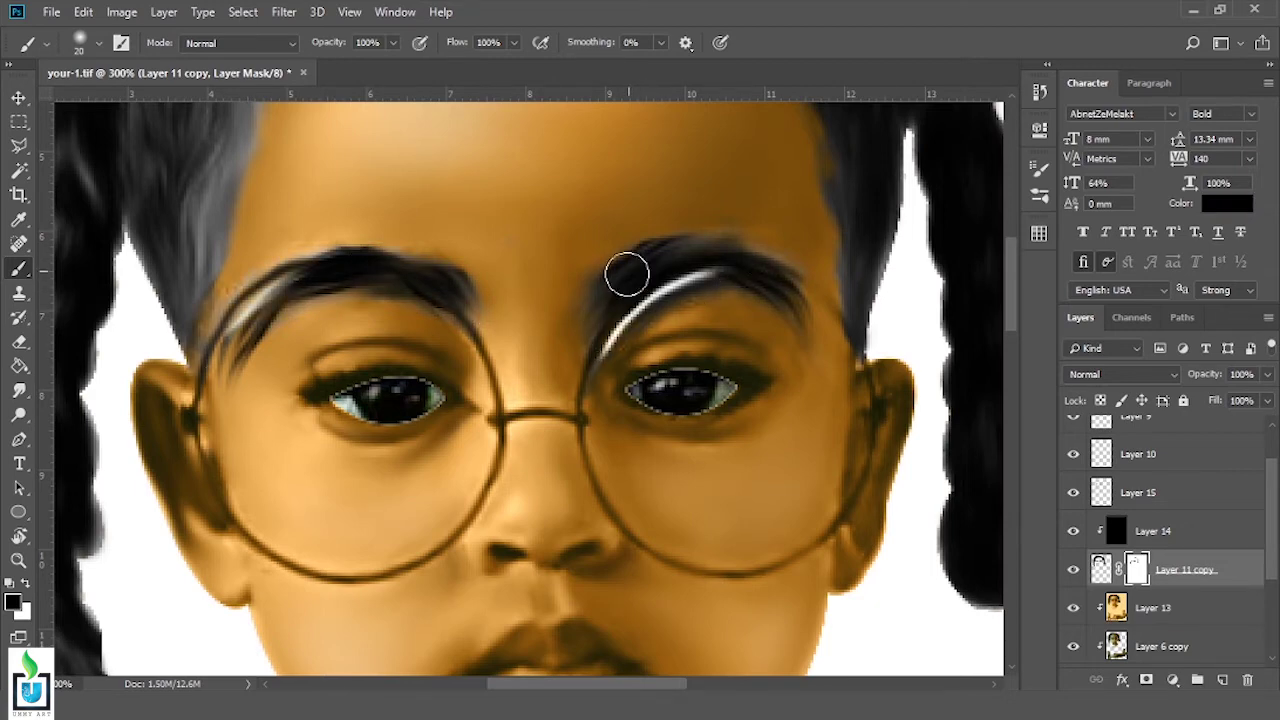
Touch up the mask with a 10 px brush, then merge Layer 15 through Layer 11 copy
{"action": "left_click", "coordinate": [1170, 495]}
{"action": "key", "text": "ctrl+minus"}
{"action": "left_click", "coordinate": [1137, 569]}
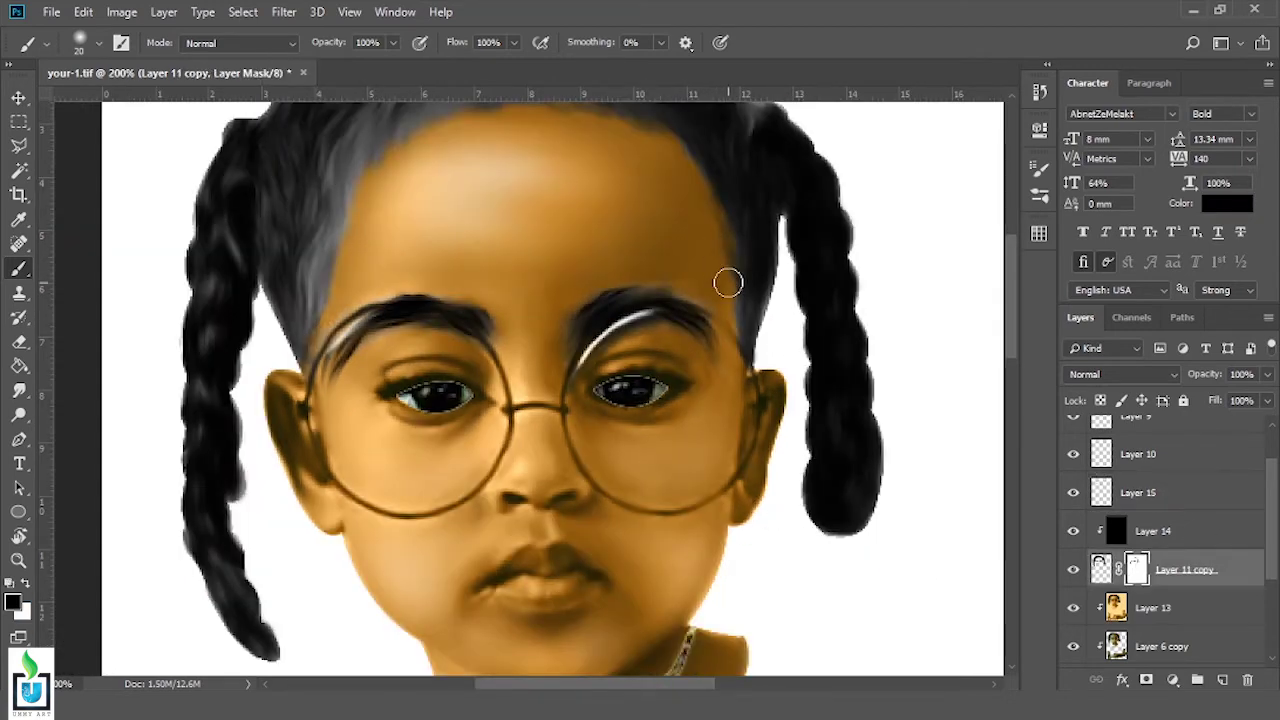
{"action": "key", "text": "bracketleft"}
{"action": "key", "text": "x"}
{"action": "key", "text": "x"}
{"action": "scroll", "coordinate": [591, 246], "scroll_direction": "up", "scroll_amount": 2}
{"action": "left_click", "coordinate": [1170, 492], "text": "shift"}
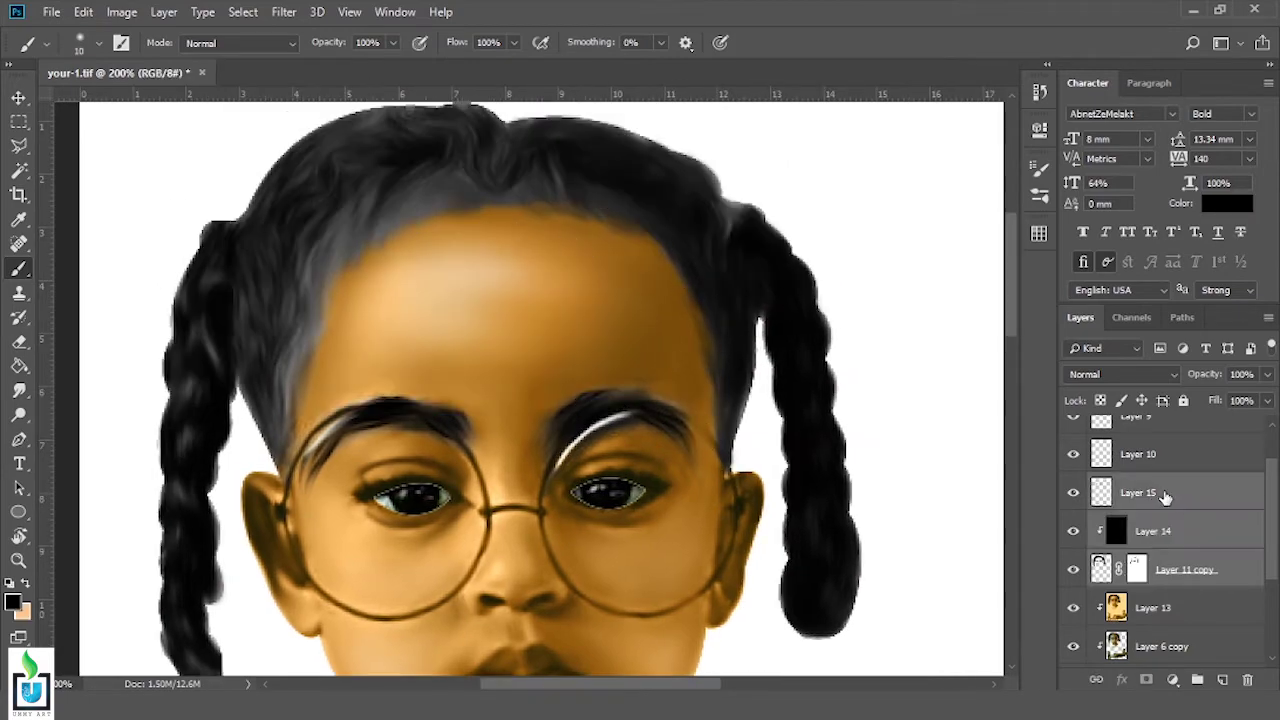
{"action": "key", "text": "ctrl+e"}
Smudge the eyebrow edges at 41% strength and duplicate Layer 15 as Layer 15 copy
{"action": "key", "text": "r"}
{"action": "right_click", "coordinate": [441, 350]}
{"action": "key", "text": "Escape"}
{"action": "scroll", "coordinate": [357, 414], "scroll_direction": "up", "scroll_amount": 3}
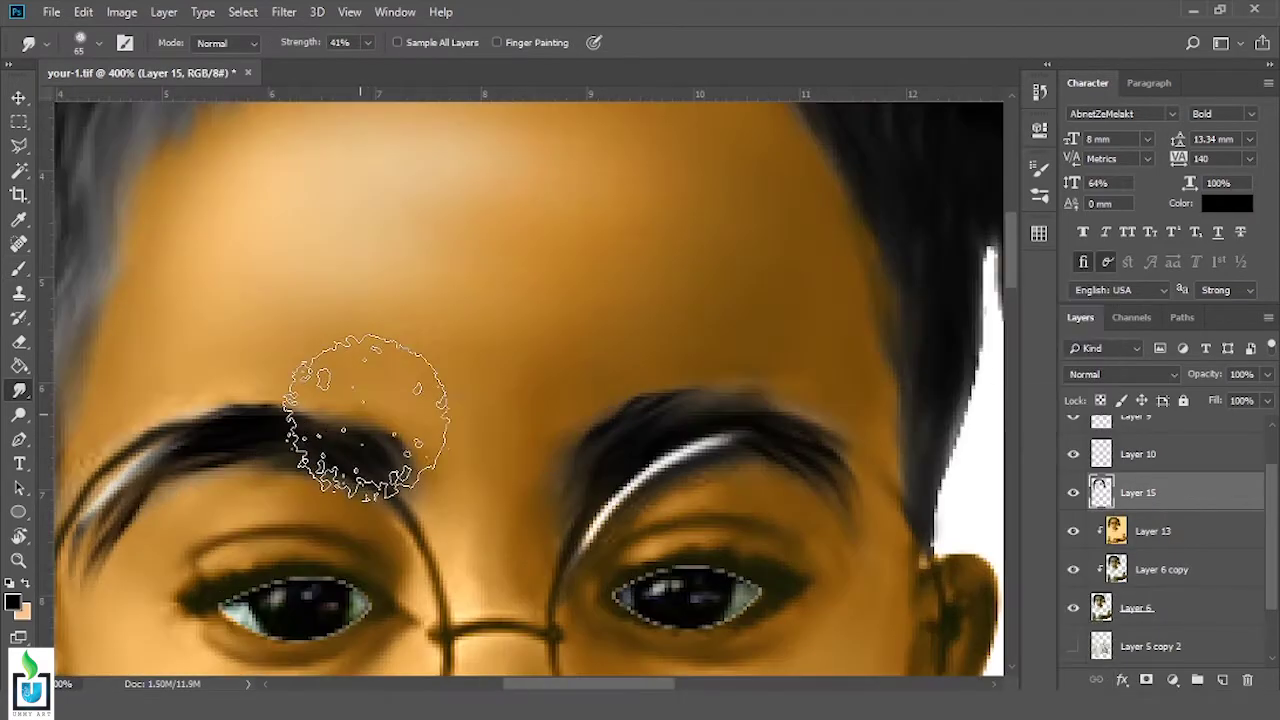
{"action": "scroll", "coordinate": [355, 370], "scroll_direction": "down", "scroll_amount": 1}
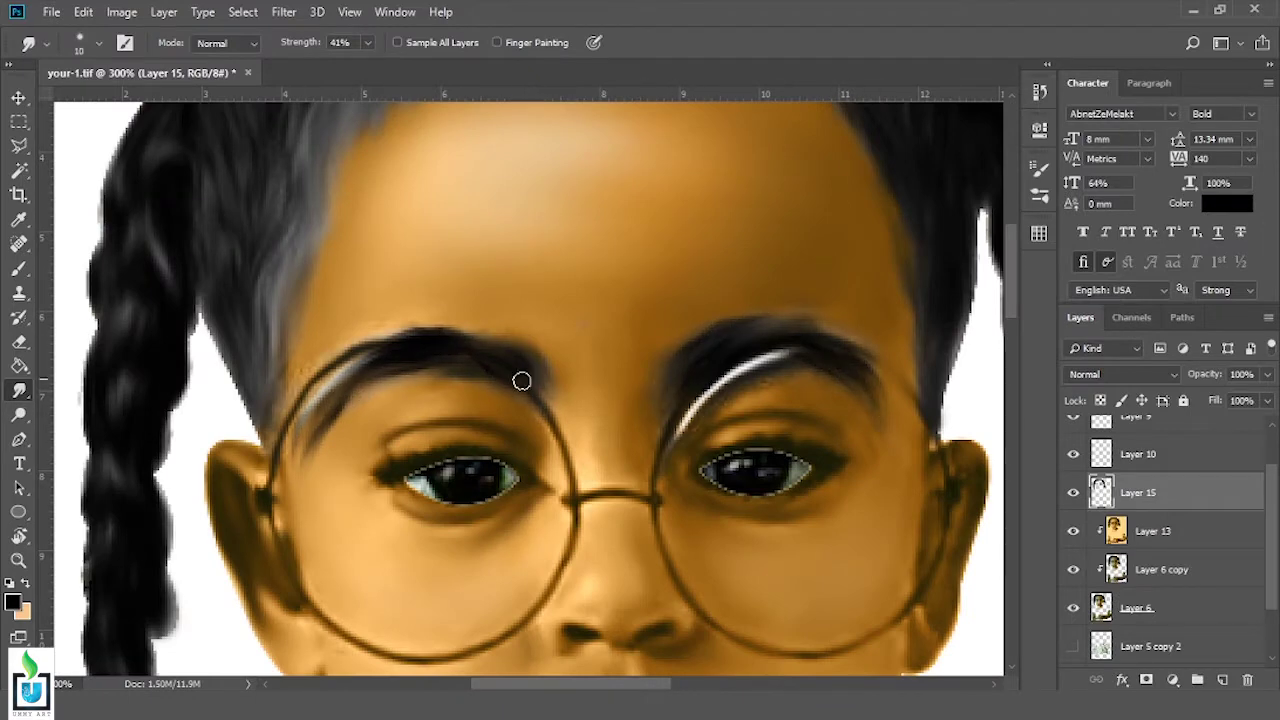
{"action": "scroll", "coordinate": [703, 240], "scroll_direction": "down", "scroll_amount": 2}
{"action": "scroll", "coordinate": [703, 240], "scroll_direction": "down", "scroll_amount": 1}
{"action": "scroll", "coordinate": [521, 302], "scroll_direction": "up", "scroll_amount": 2}
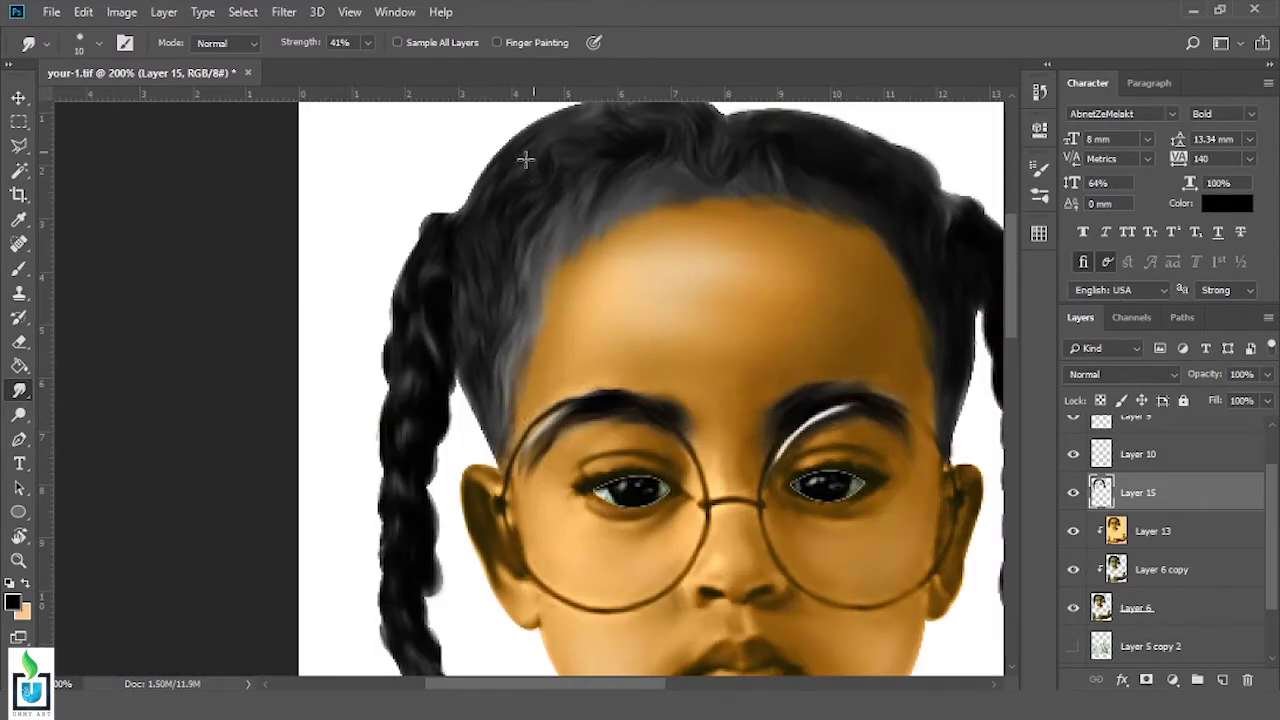
{"action": "scroll", "coordinate": [444, 347], "scroll_direction": "up", "scroll_amount": 1}
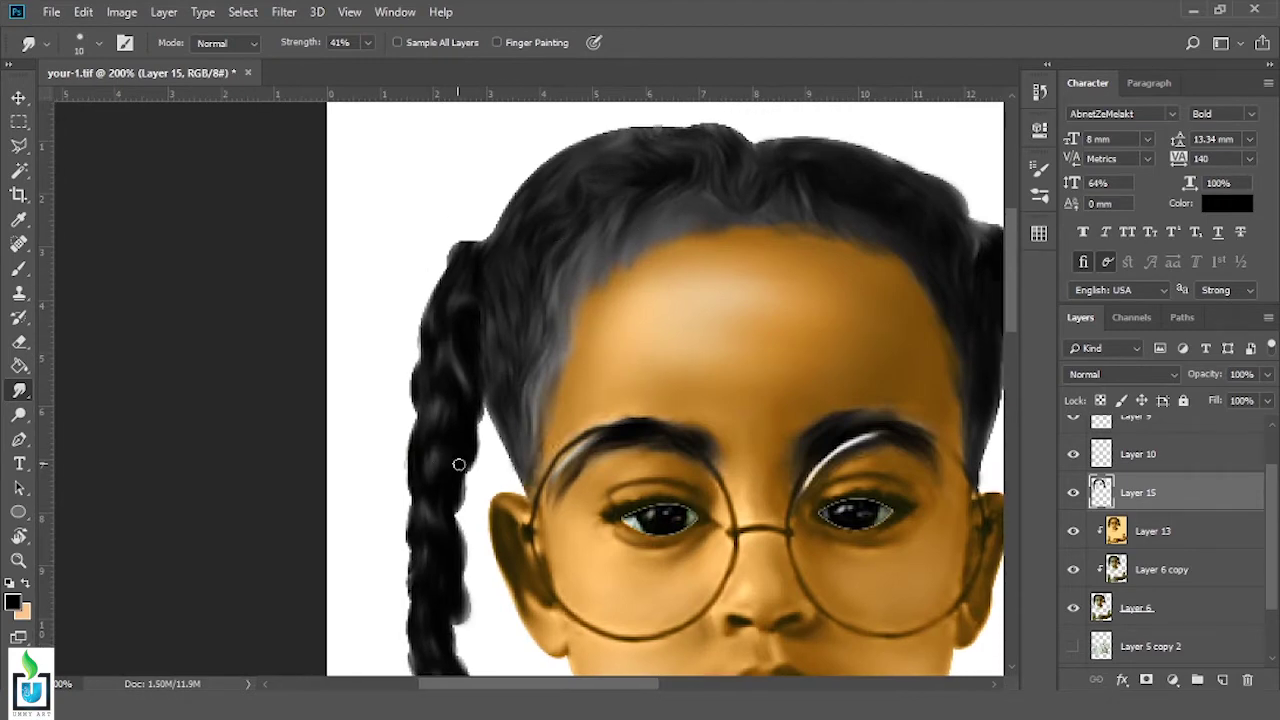
{"action": "scroll", "coordinate": [458, 464], "scroll_direction": "down", "scroll_amount": 1}
{"action": "key", "text": "ctrl+j"}
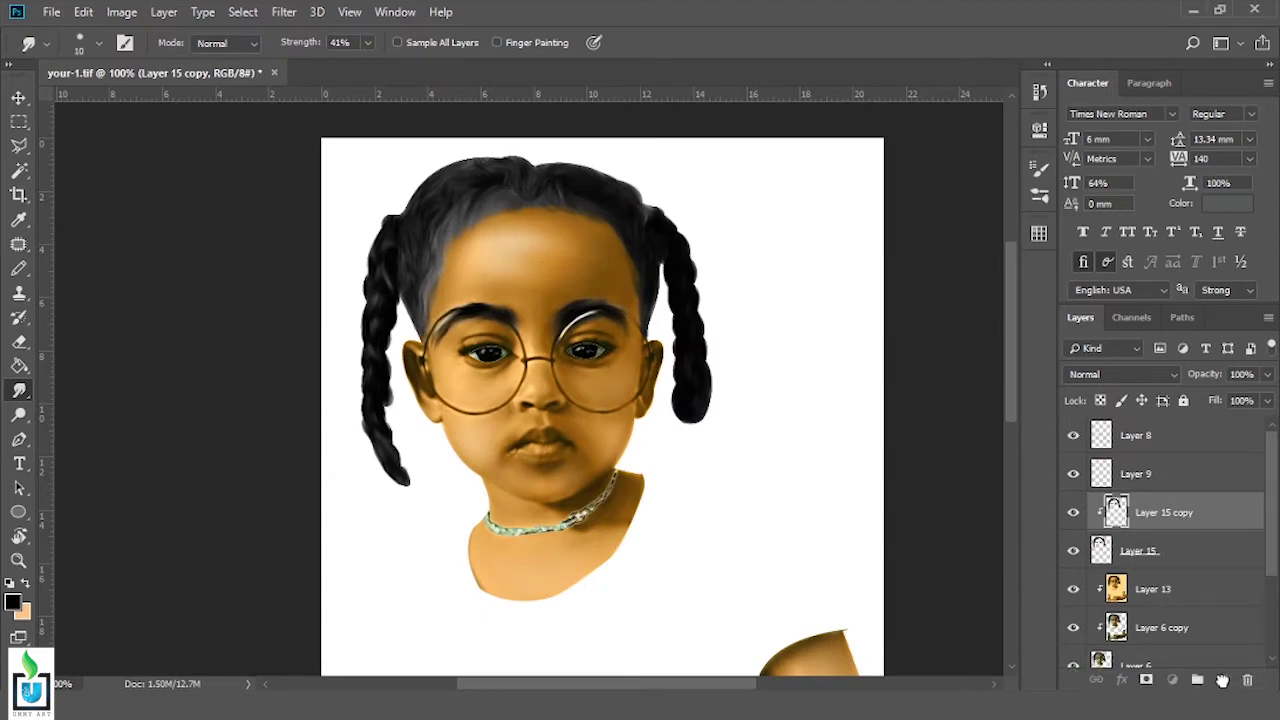
Duplicate the hair layer and lighten it with Levels output black set to 33
{"action": "left_click_drag", "start_coordinate": [1222, 680], "coordinate": [1222, 680]}
{"action": "left_click", "coordinate": [121, 12]}
{"action": "key", "text": "Escape"}
{"action": "left_click", "coordinate": [121, 12]}
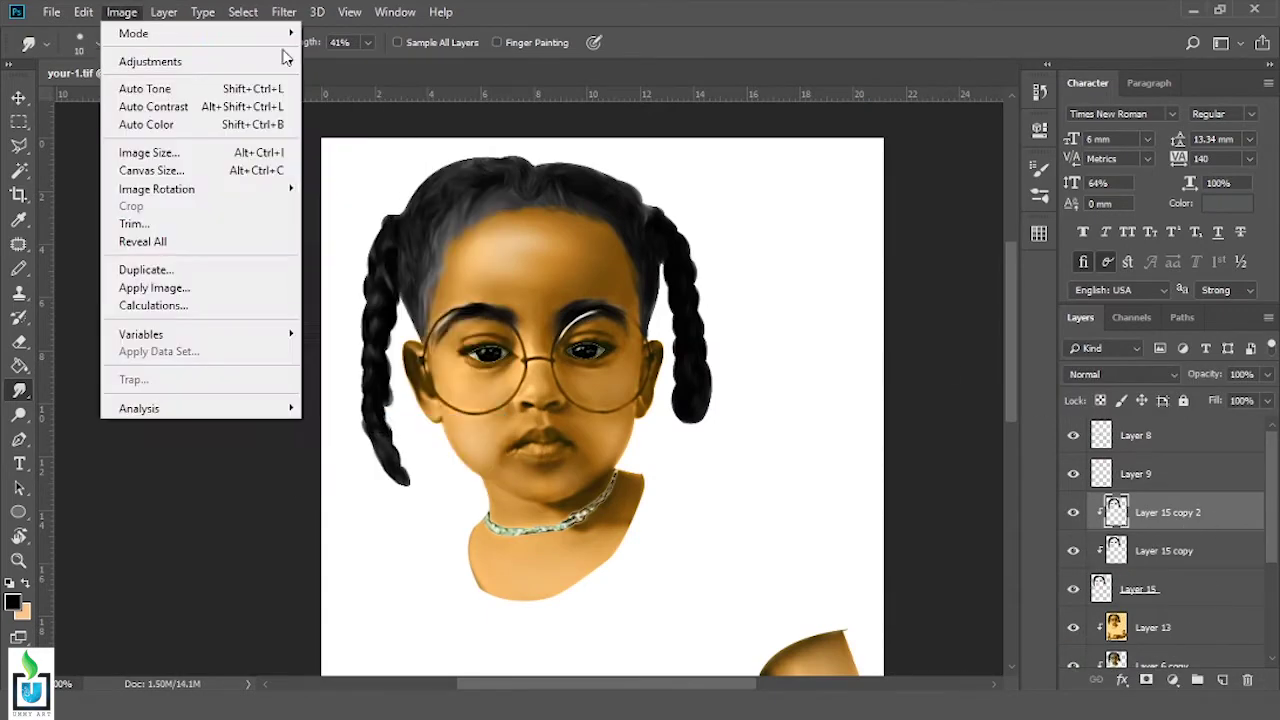
{"action": "left_click", "coordinate": [345, 80]}
{"action": "left_click_drag", "start_coordinate": [712, 386], "coordinate": [743, 386]}
{"action": "key", "text": "alt+p"}
{"action": "key", "text": "alt+p"}
{"action": "key", "text": "alt+p"}
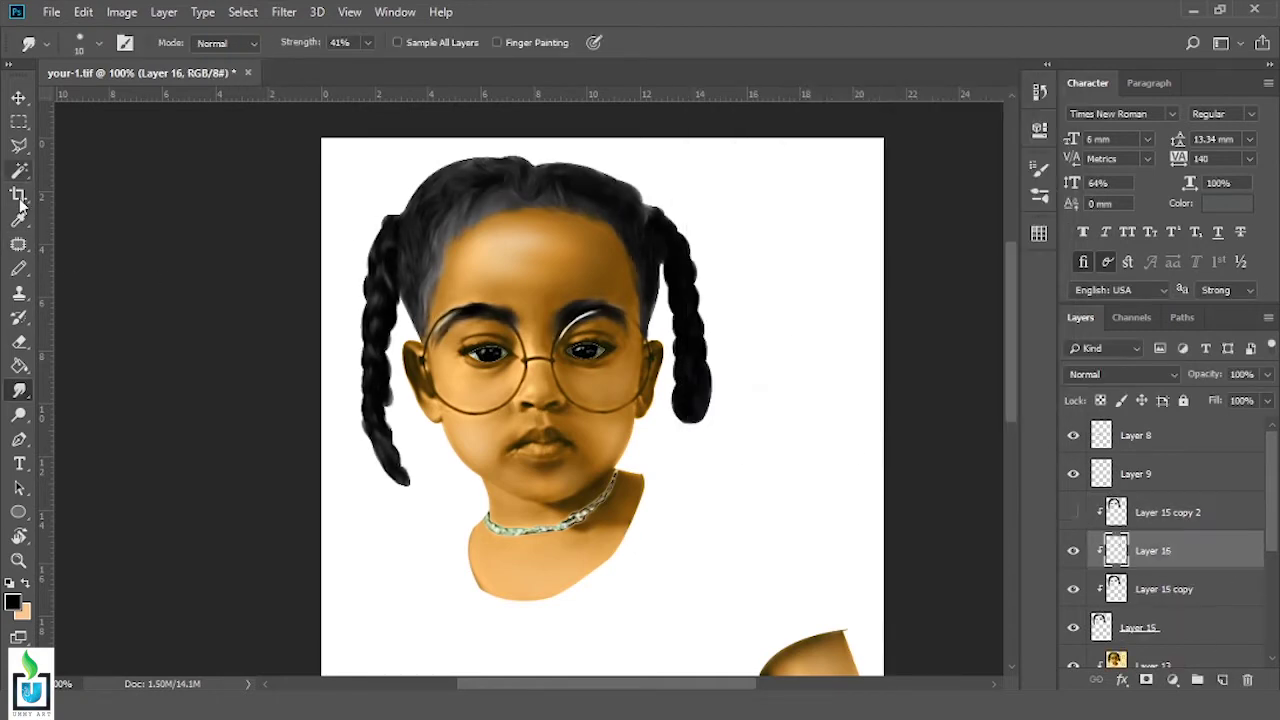
Zoom in on the forehead with the brush ready for painting on Layer 16
{"action": "key", "text": "b"}
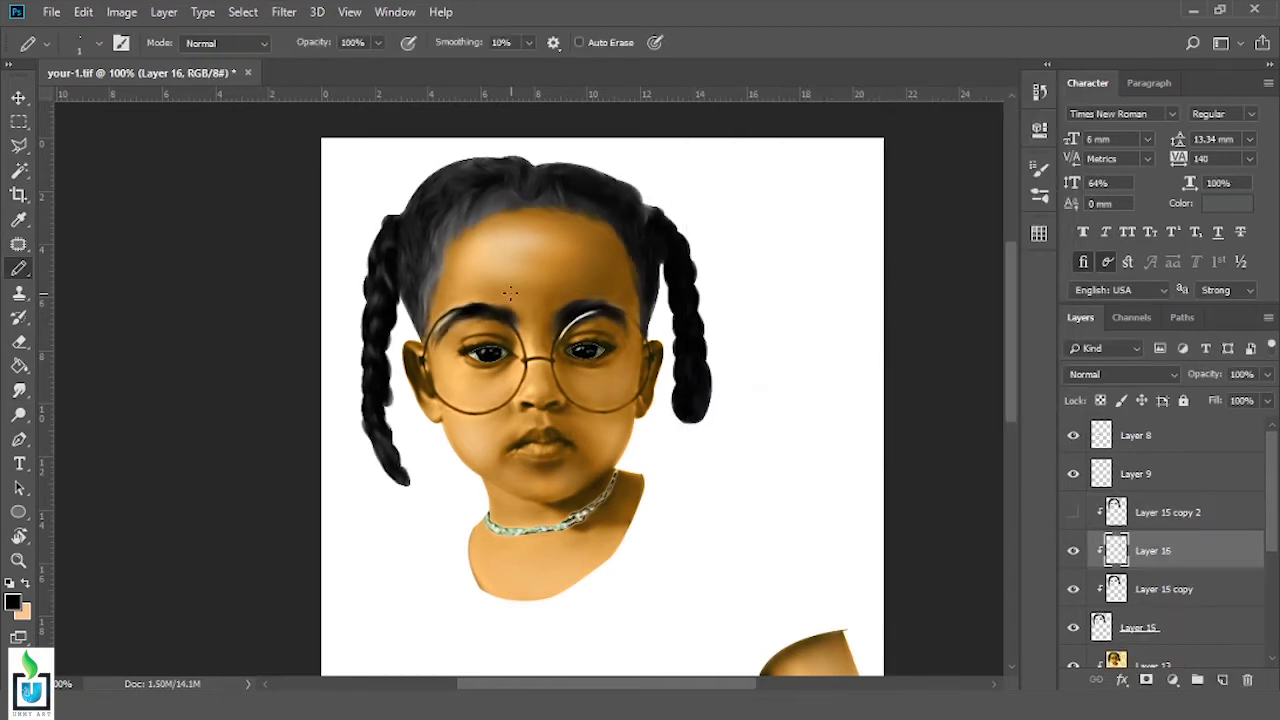
{"action": "key", "text": "ctrl+plus"}
{"action": "left_click_drag", "start_coordinate": [400, 244], "coordinate": [484, 401]}
Choose the 20 px hair-strand brush (헤어전용 브러시 20) from the brush presets
{"action": "key", "text": "ctrl+plus"}
{"action": "key", "text": "ctrl+minus"}
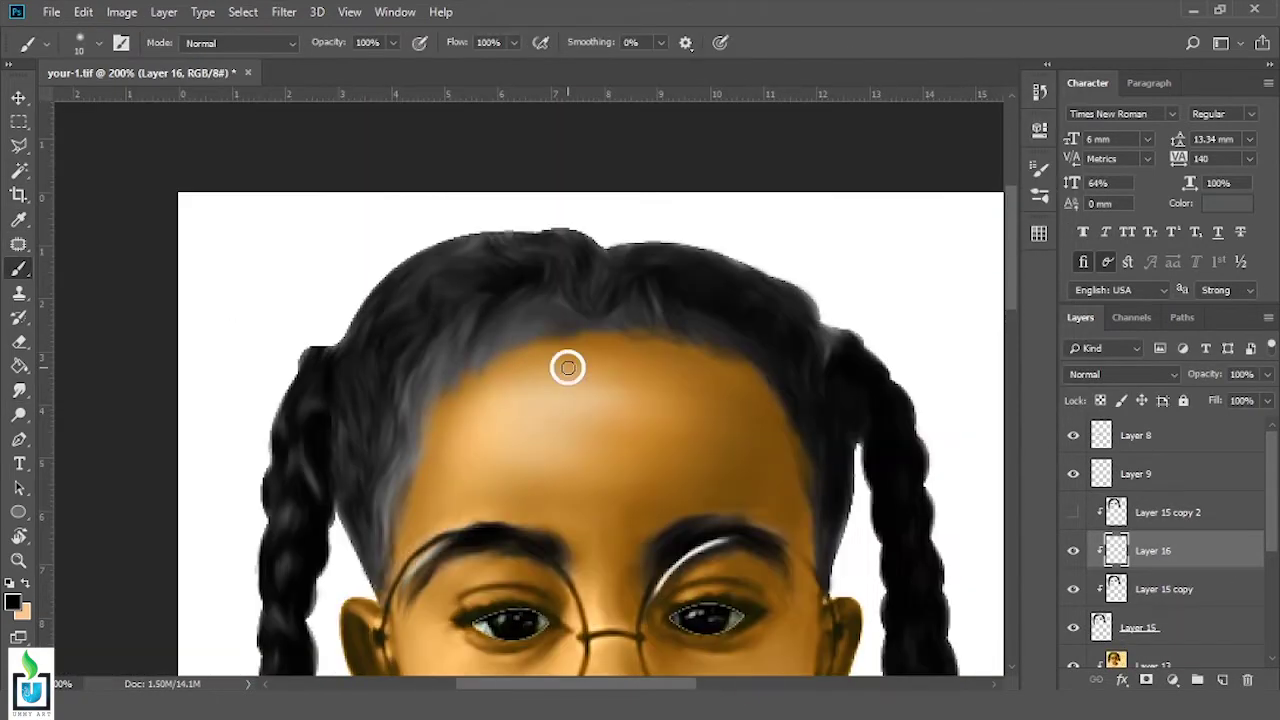
{"action": "right_click", "coordinate": [566, 366]}
{"action": "scroll", "coordinate": [1193, 556], "scroll_direction": "down", "scroll_amount": 3}
{"action": "left_click", "coordinate": [599, 430]}
{"action": "left_click", "coordinate": [599, 467]}
{"action": "left_click", "coordinate": [599, 494]}
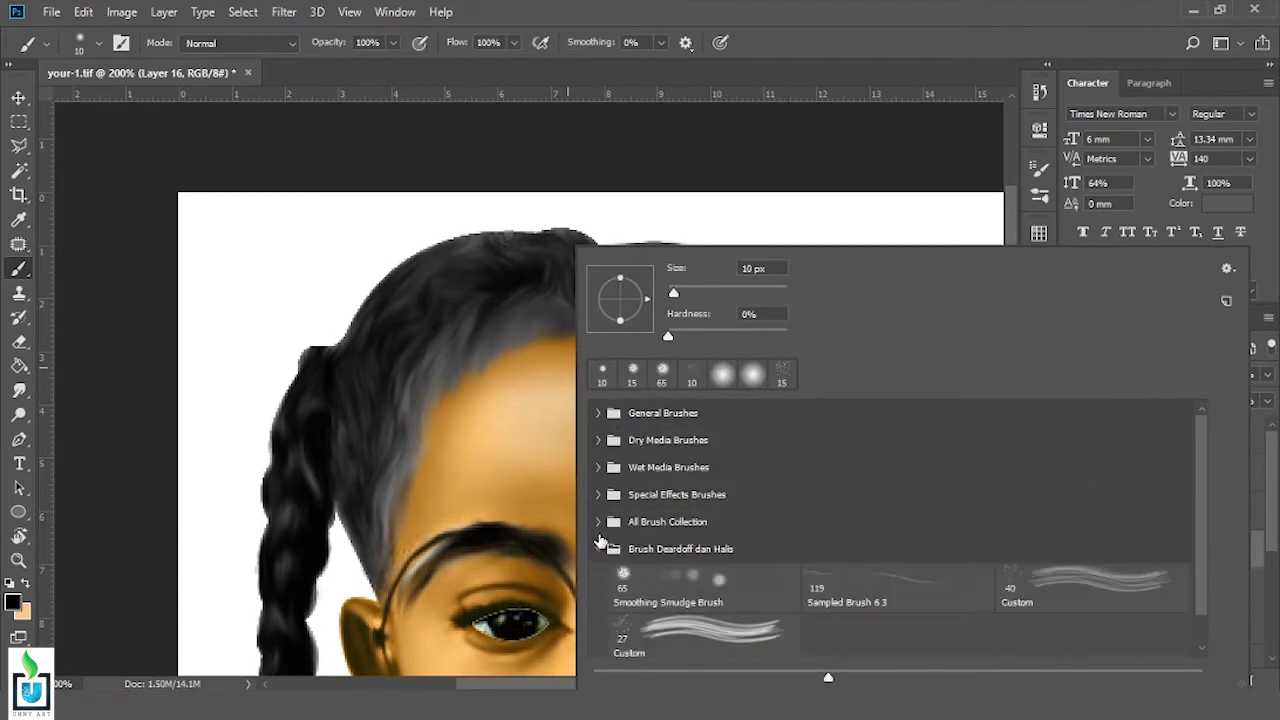
{"action": "scroll", "coordinate": [1200, 456], "scroll_direction": "down", "scroll_amount": 5}
{"action": "scroll", "coordinate": [1200, 456], "scroll_direction": "down", "scroll_amount": 3}
{"action": "scroll", "coordinate": [1203, 456], "scroll_direction": "down", "scroll_amount": 3}
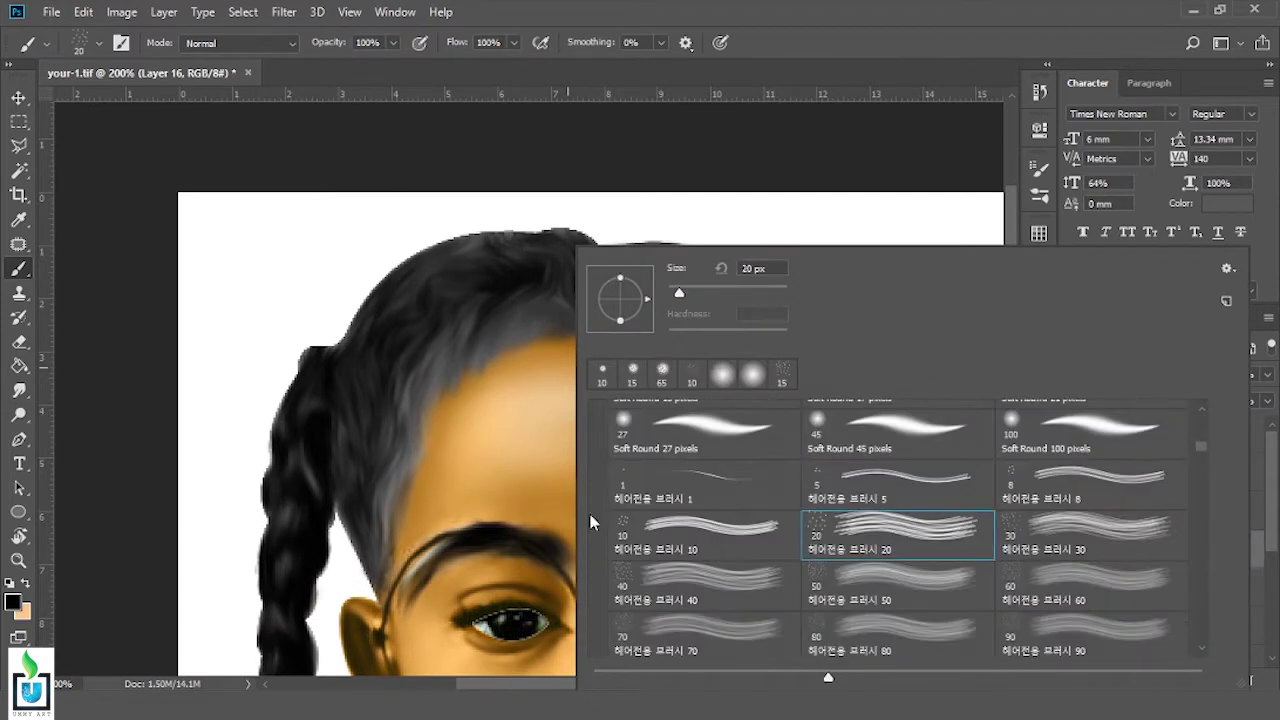
{"action": "double_click", "coordinate": [867, 535]}
Paint a test hair stroke up from the forehead, then revert it in History
{"action": "left_click_drag", "start_coordinate": [406, 383], "coordinate": [455, 283]}
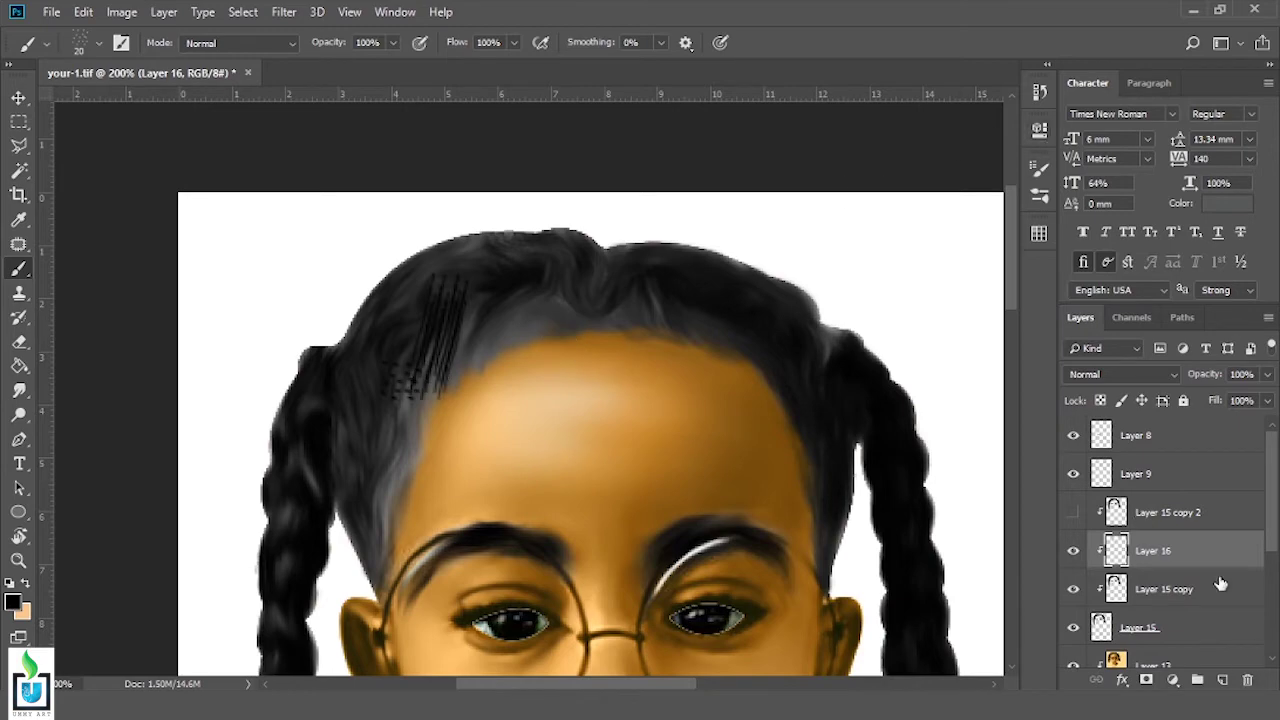
{"action": "key", "text": "ctrl+alt+g"}
{"action": "left_click", "coordinate": [1039, 90]}
{"action": "left_click", "coordinate": [915, 235]}
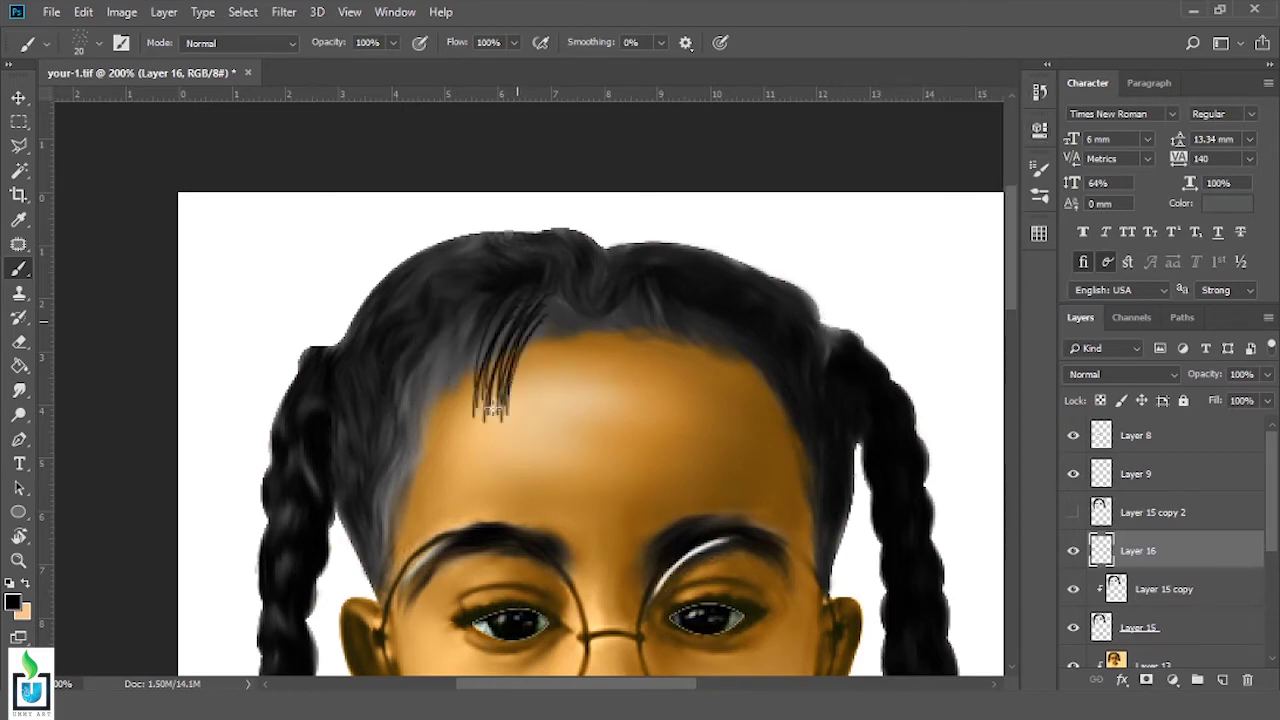
Draw a curved pen path along the top of the hair
{"action": "left_click", "coordinate": [20, 440]}
{"action": "left_click", "coordinate": [620, 270]}
{"action": "left_click_drag", "start_coordinate": [417, 302], "coordinate": [328, 432]}
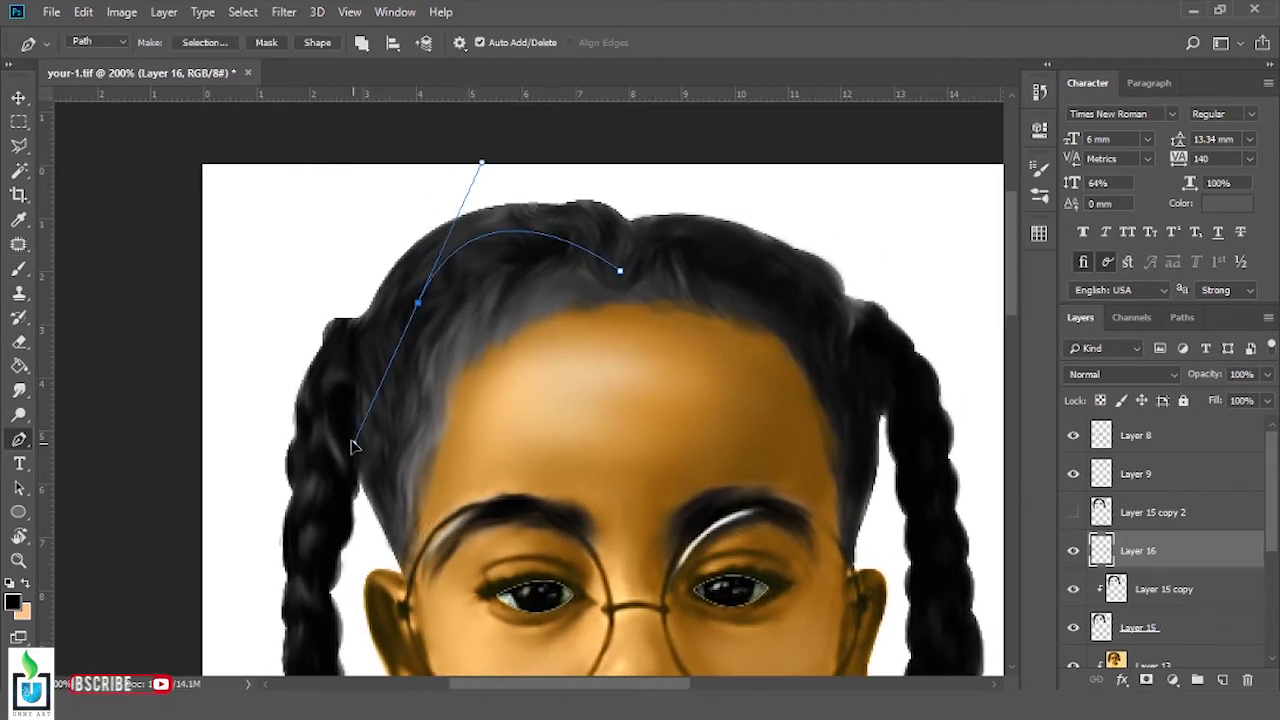
Stroke the hair path with the brush, then undo the stroke
{"action": "right_click", "coordinate": [512, 260]}
{"action": "left_click", "coordinate": [586, 403]}
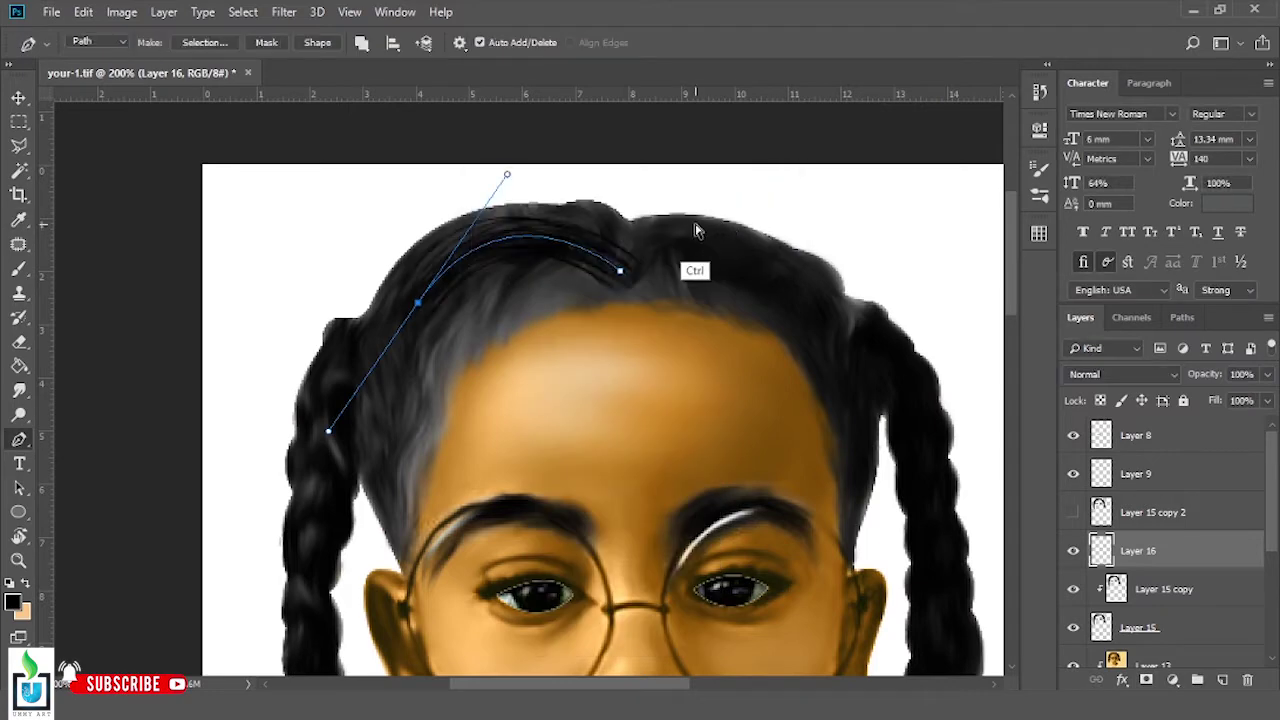
{"action": "key", "text": "ctrl+z"}
{"action": "key", "text": "b"}
Enable Transfer and Shape Dynamics in the hair brush settings
{"action": "left_click", "coordinate": [1039, 165]}
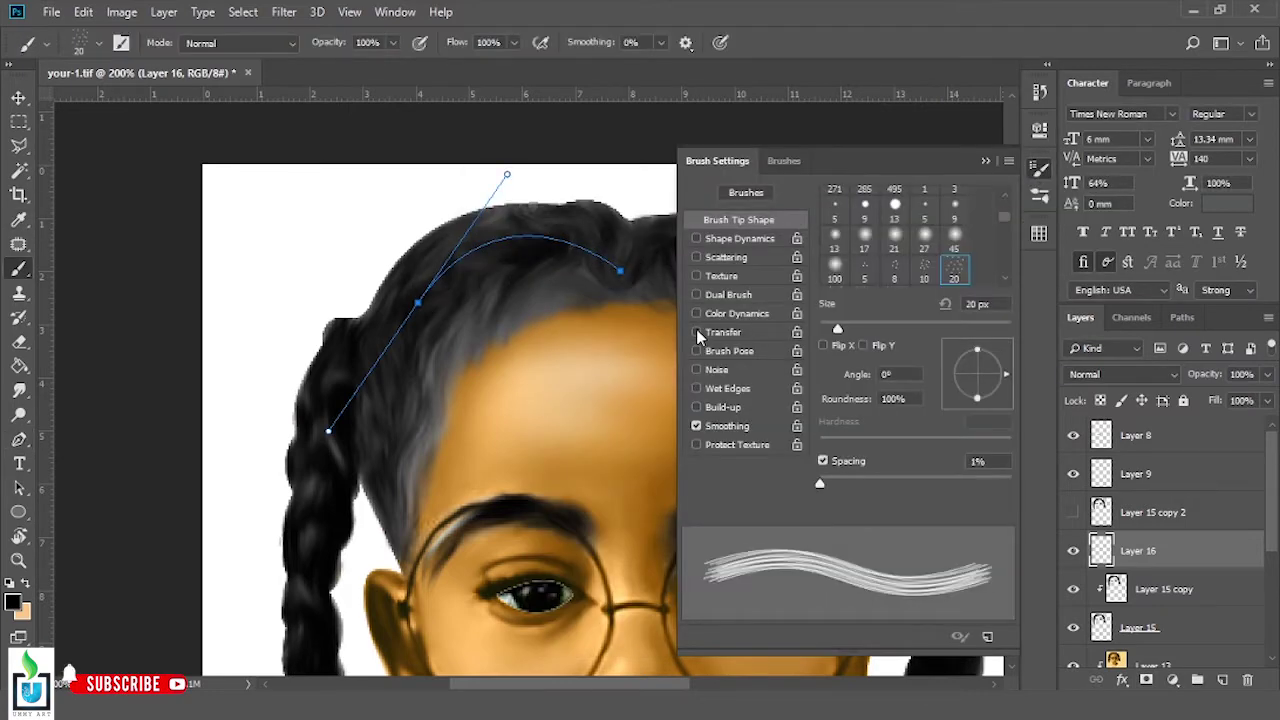
{"action": "left_click", "coordinate": [698, 331]}
{"action": "left_click", "coordinate": [708, 241]}
{"action": "left_click", "coordinate": [924, 238]}
{"action": "left_click", "coordinate": [920, 268]}
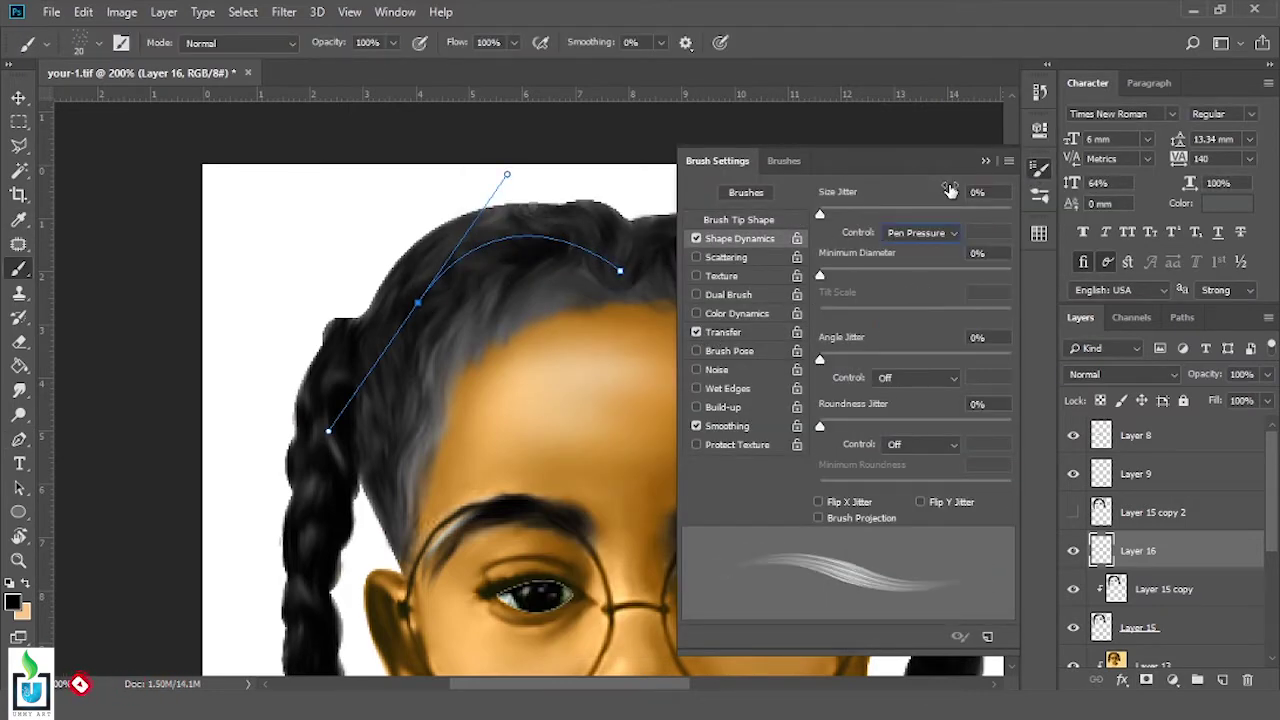
{"action": "left_click", "coordinate": [1039, 165]}
{"action": "key", "text": "p"}
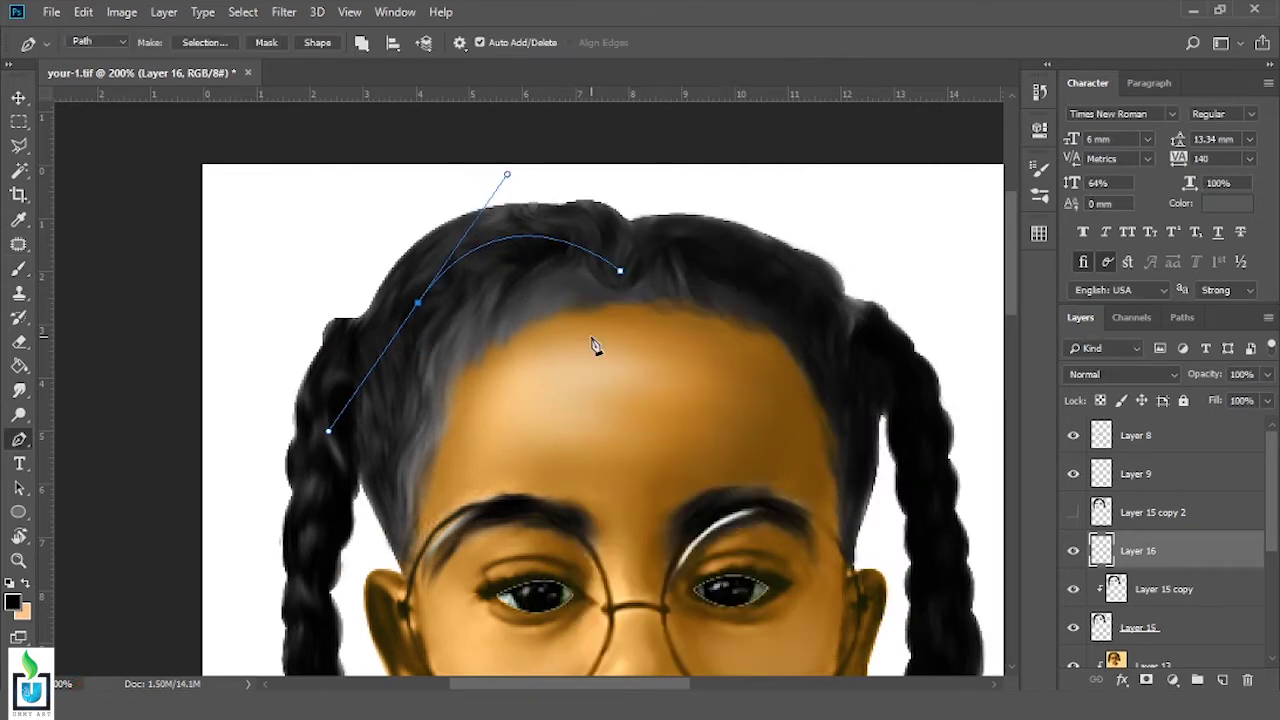
Set the Shape Dynamics size jitter control to Off
{"action": "key", "text": "b"}
{"action": "left_click", "coordinate": [1039, 165]}
{"action": "left_click", "coordinate": [738, 220]}
{"action": "left_click", "coordinate": [696, 239]}
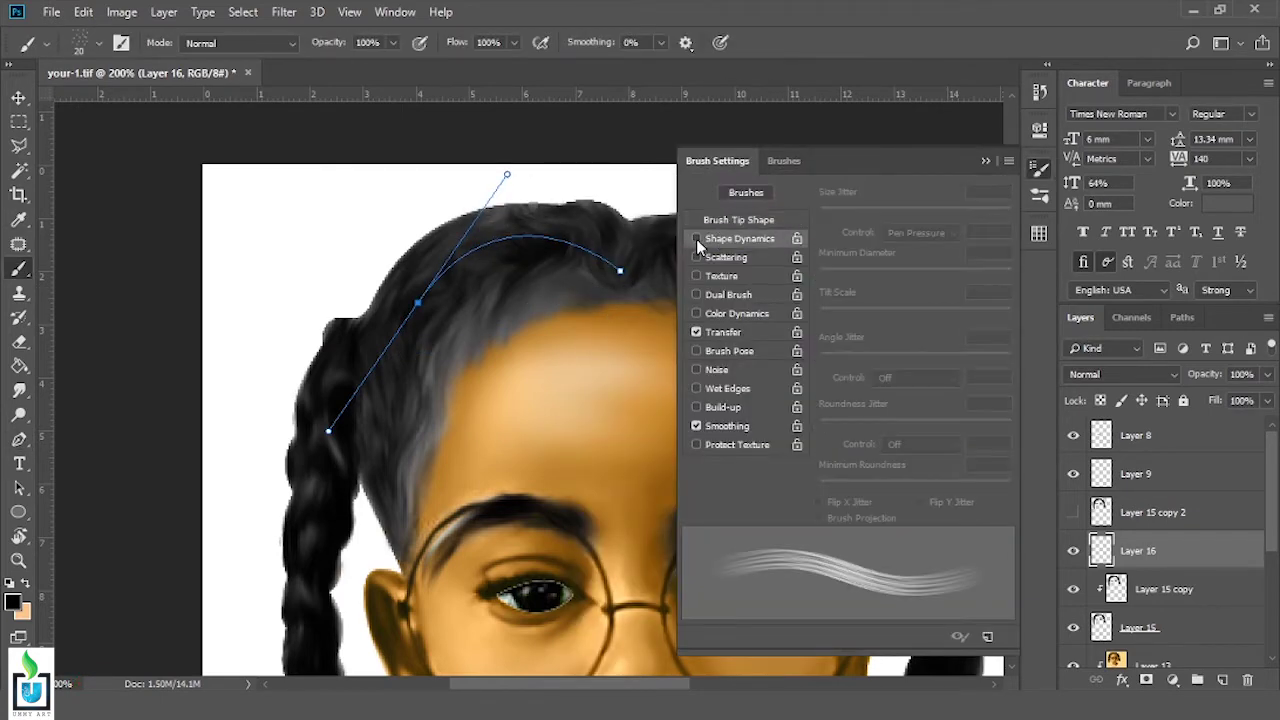
{"action": "left_click", "coordinate": [696, 239]}
{"action": "left_click", "coordinate": [920, 232]}
{"action": "left_click", "coordinate": [892, 250]}
{"action": "left_click", "coordinate": [934, 234]}
{"action": "left_click", "coordinate": [938, 234]}
Delete the old hairline path and draw a new curve over the top of the hair
{"action": "key", "text": "p"}
{"action": "right_click", "coordinate": [614, 351]}
{"action": "left_click", "coordinate": [743, 260]}
{"action": "key", "text": "Return"}
{"action": "right_click", "coordinate": [598, 287]}
{"action": "left_click", "coordinate": [640, 299]}
{"action": "left_click_drag", "start_coordinate": [420, 245], "coordinate": [302, 352]}
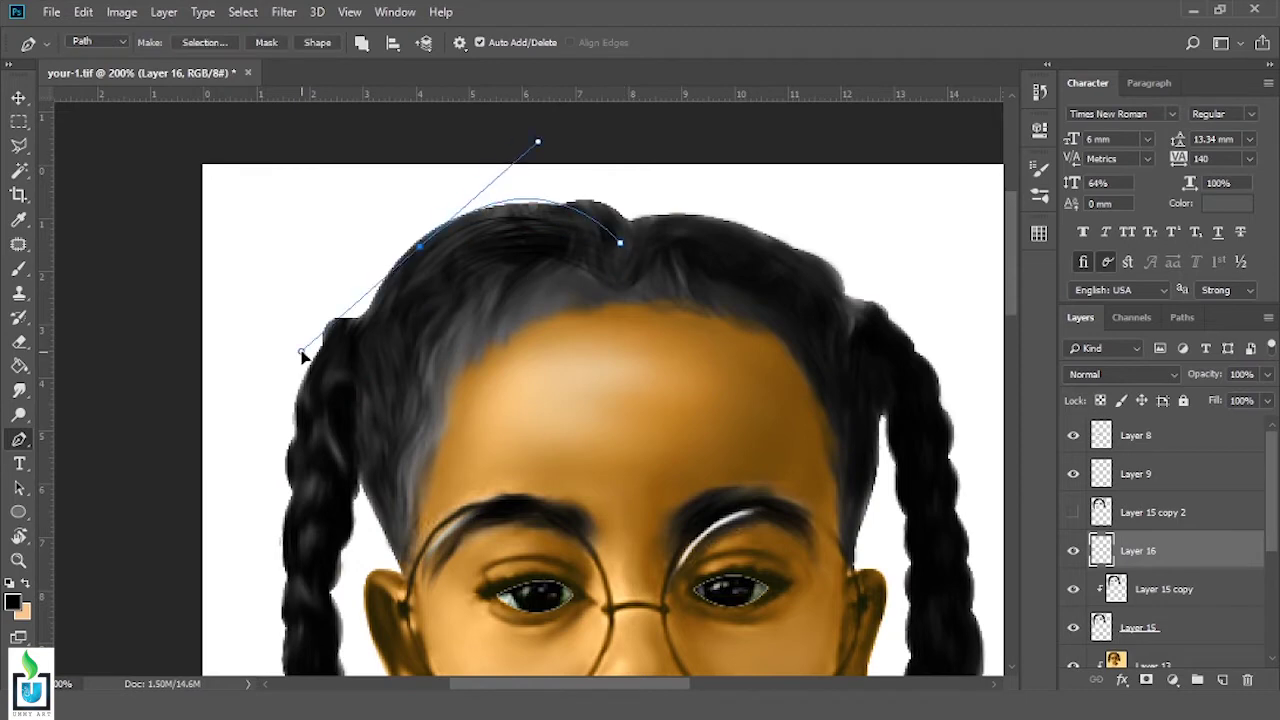
Stroke the first hair path with fine strands, delete it, and draw a curve down the left hair
{"action": "right_click", "coordinate": [498, 206]}
{"action": "left_click", "coordinate": [540, 349]}
{"action": "left_click", "coordinate": [755, 214]}
{"action": "right_click", "coordinate": [532, 272]}
{"action": "left_click", "coordinate": [640, 300]}
{"action": "left_click_drag", "start_coordinate": [390, 418], "coordinate": [468, 595]}
{"action": "left_click", "coordinate": [520, 444]}
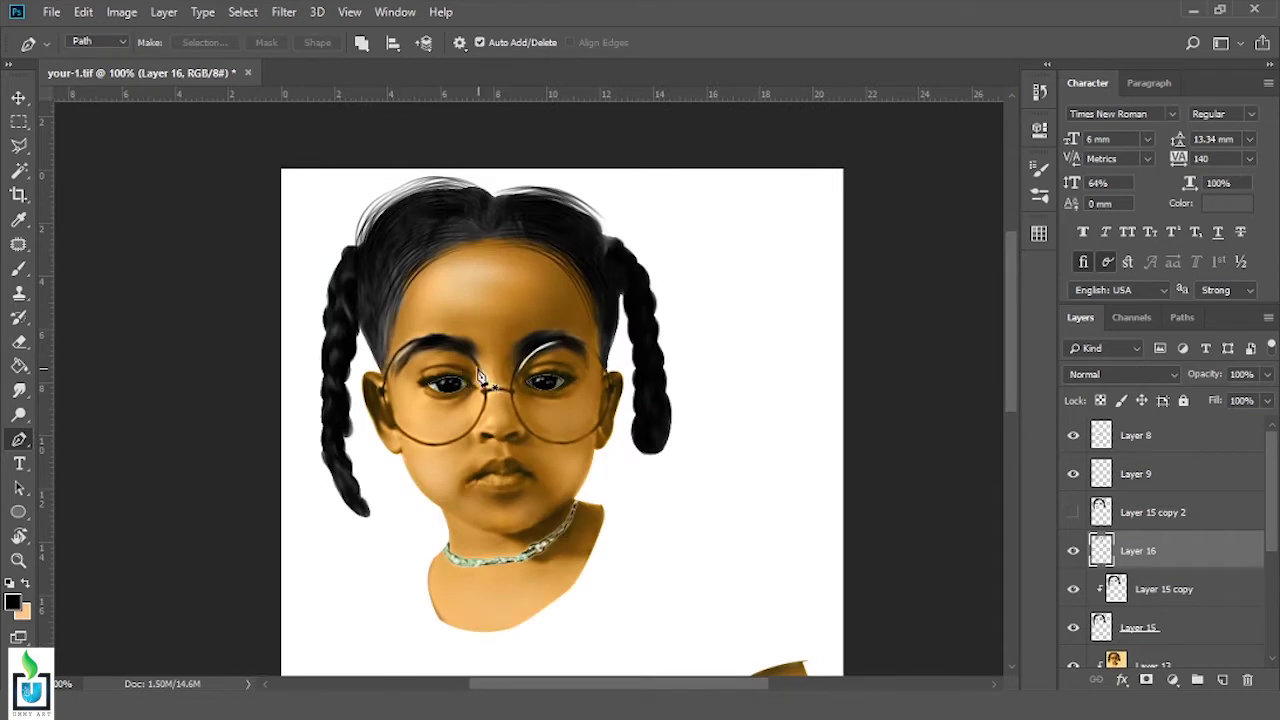
{"action": "scroll", "coordinate": [446, 390], "scroll_direction": "up", "scroll_amount": 1}
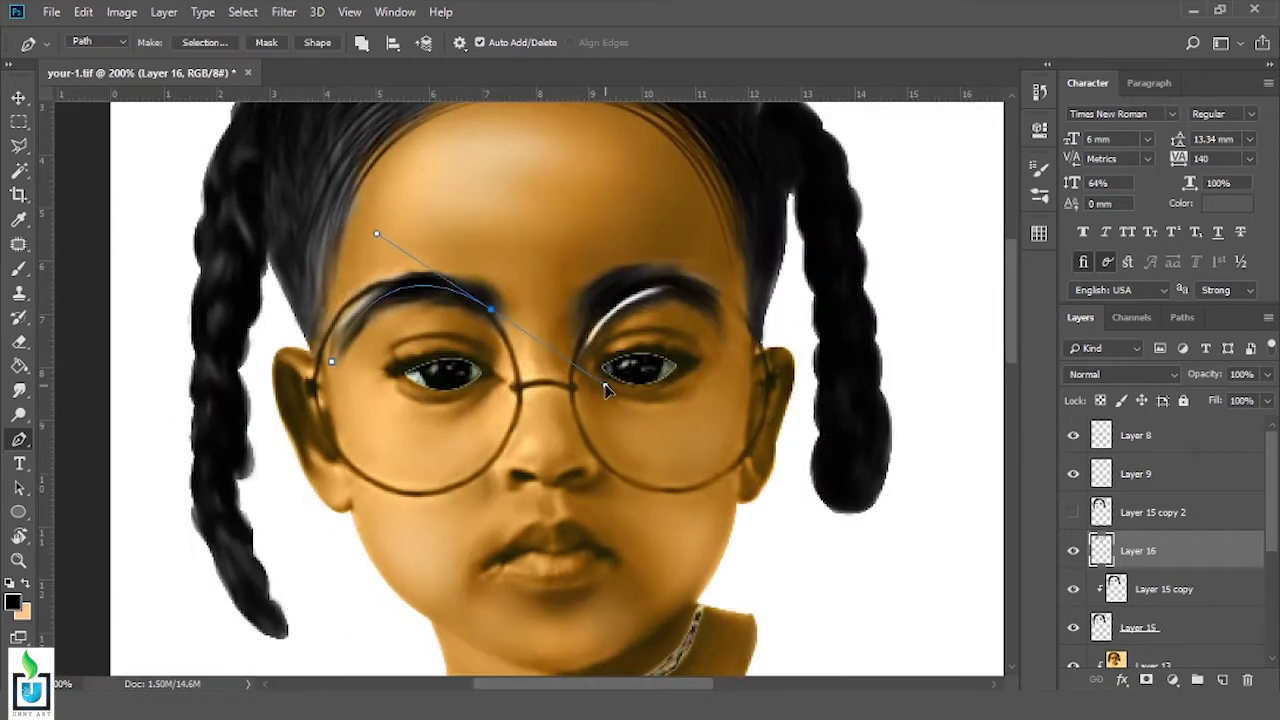
Paint fine brow hairs along the left and right eyebrows with stroked paths
{"action": "right_click", "coordinate": [530, 312]}
{"action": "left_click", "coordinate": [580, 455]}
{"action": "left_click", "coordinate": [752, 214]}
{"action": "left_click", "coordinate": [581, 333]}
{"action": "left_click_drag", "start_coordinate": [729, 328], "coordinate": [812, 450]}
{"action": "left_click", "coordinate": [800, 343]}
Stroke fine strands along the top of the head and the hairline
{"action": "left_click_drag", "start_coordinate": [426, 208], "coordinate": [491, 375]}
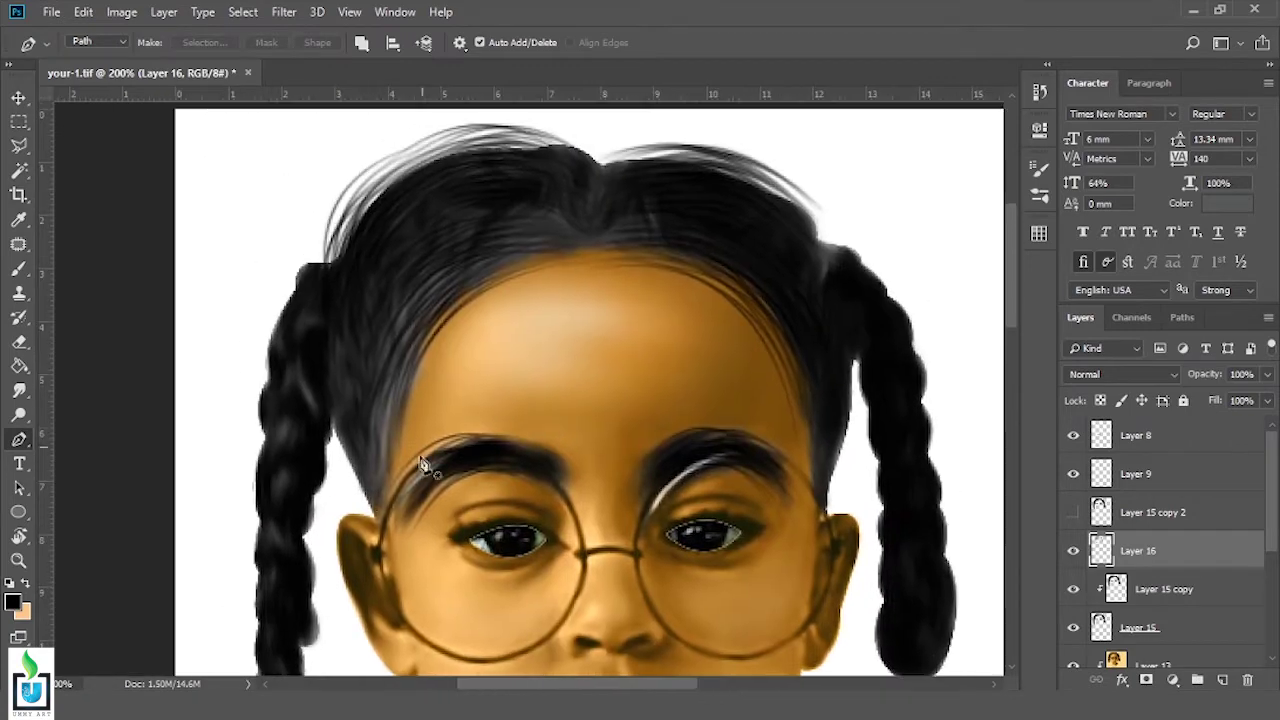
{"action": "right_click", "coordinate": [410, 312]}
{"action": "left_click", "coordinate": [450, 445]}
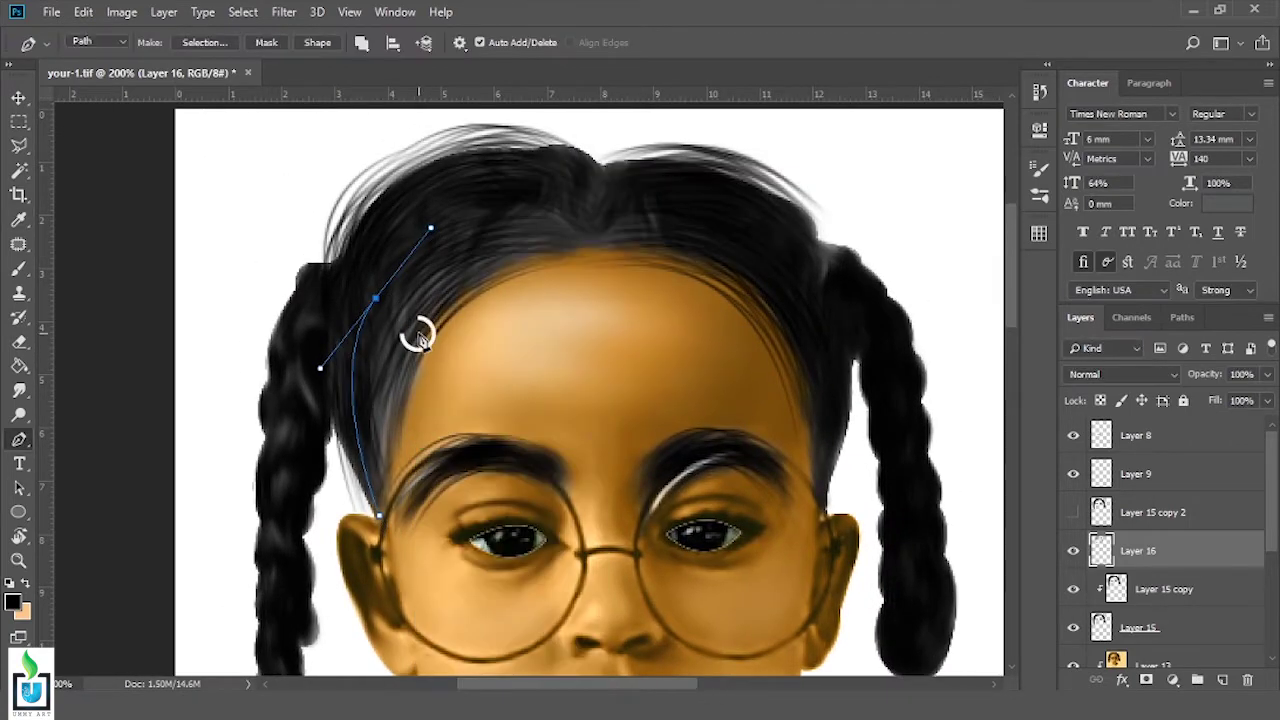
{"action": "right_click", "coordinate": [448, 280]}
{"action": "left_click", "coordinate": [500, 413]}
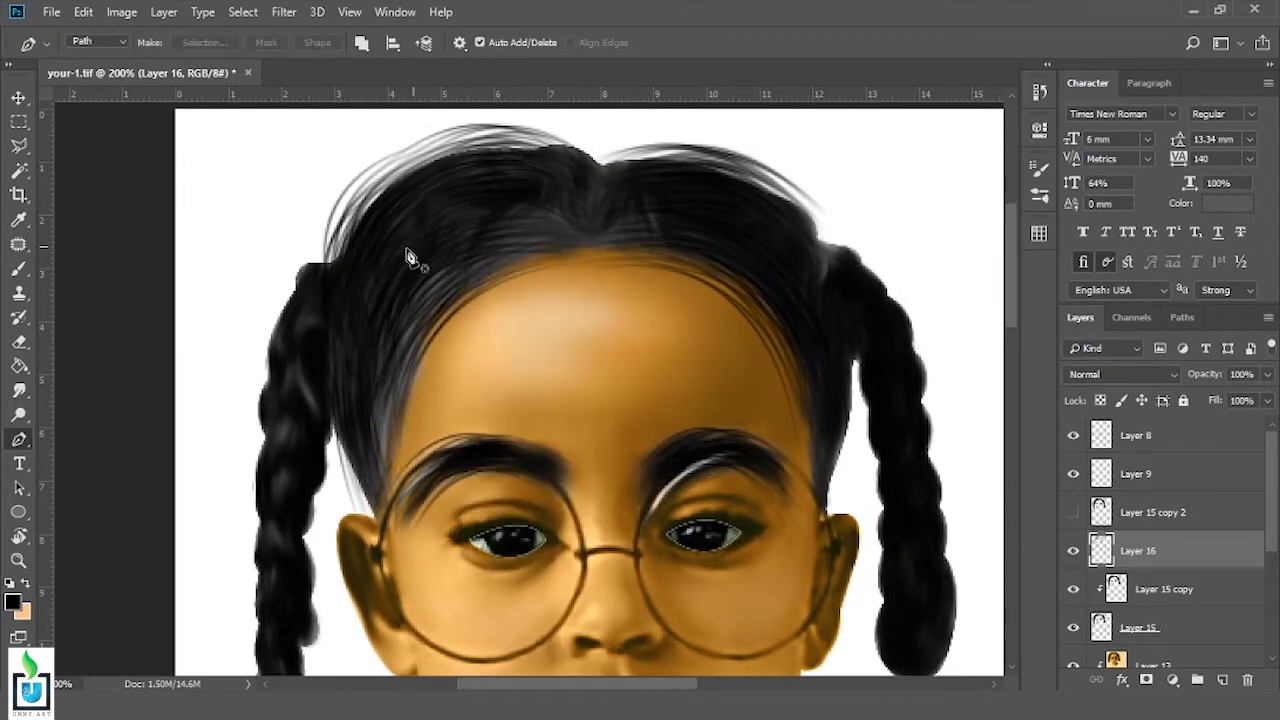
{"action": "right_click", "coordinate": [466, 212]}
{"action": "right_click", "coordinate": [576, 262]}
{"action": "left_click", "coordinate": [705, 305]}
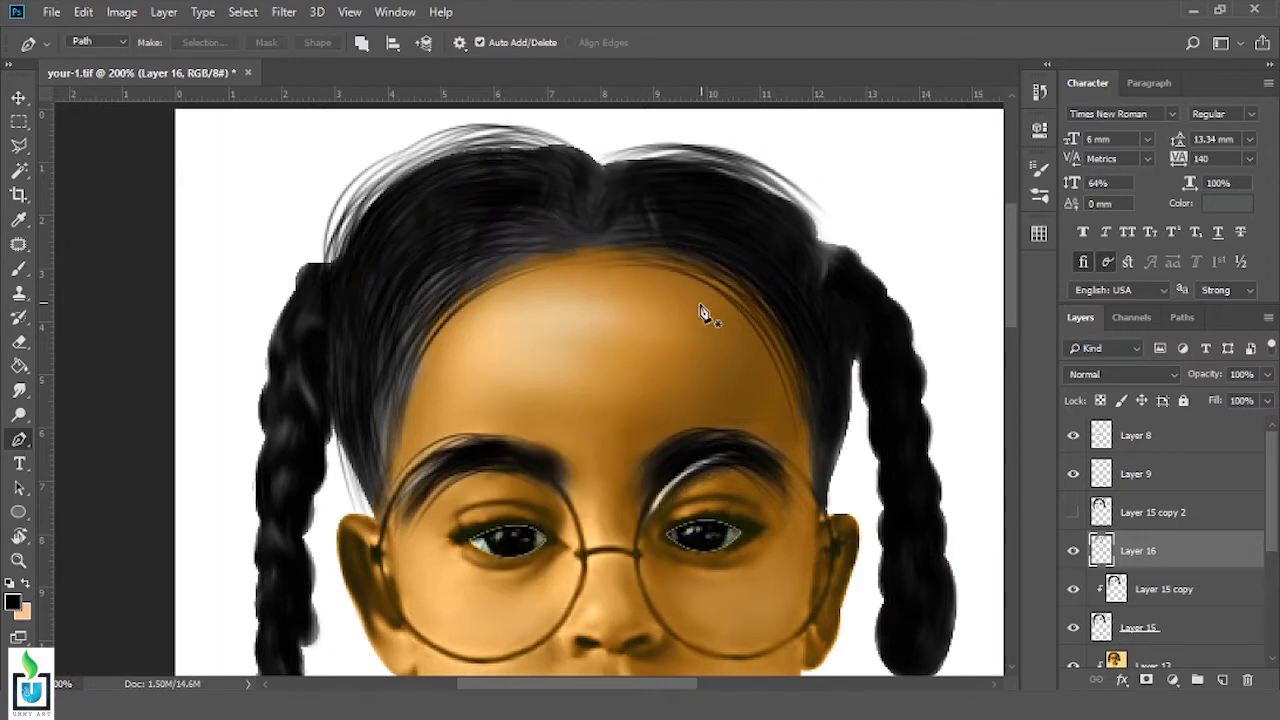
{"action": "key", "text": "Return"}
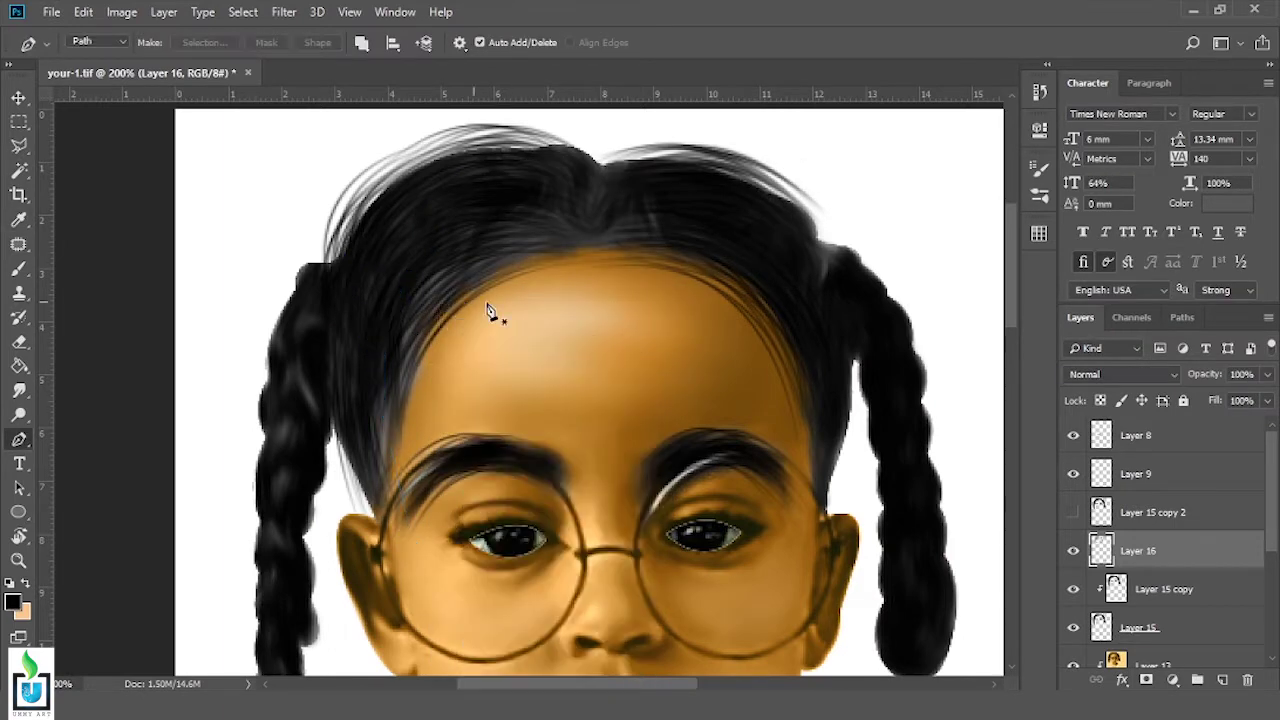
Add another brushed strand near the crown and remove its guide path
{"action": "scroll", "coordinate": [632, 330], "scroll_direction": "right", "scroll_amount": 5}
{"action": "right_click", "coordinate": [676, 490]}
{"action": "left_click", "coordinate": [720, 156]}
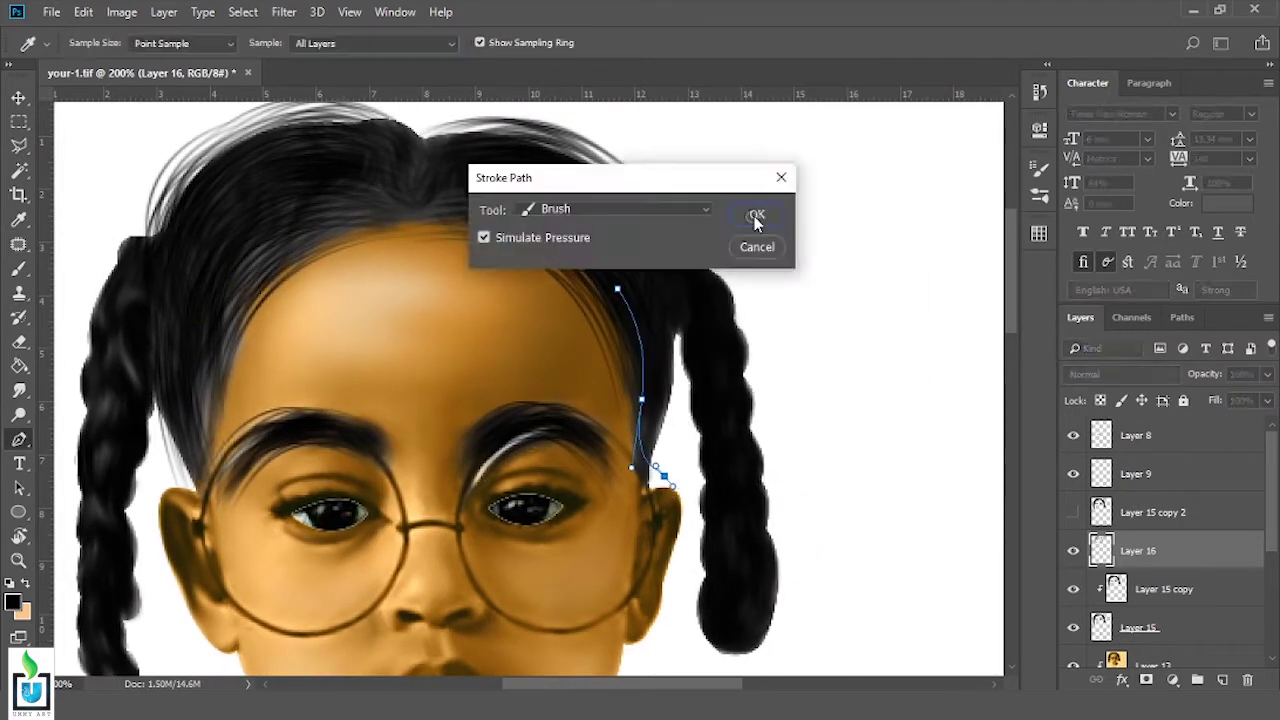
{"action": "left_click", "coordinate": [751, 214]}
{"action": "right_click", "coordinate": [677, 286]}
{"action": "left_click", "coordinate": [700, 314]}
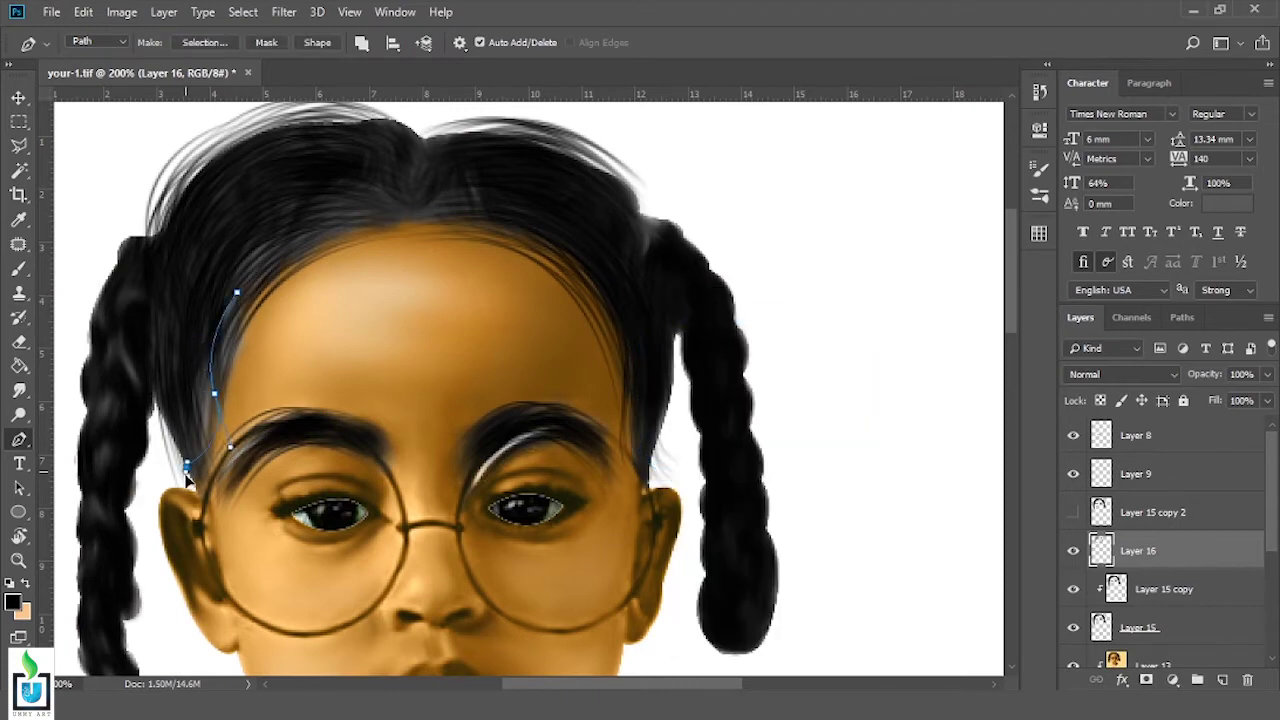
Stroke a fine strand beside the left temple hair
{"action": "right_click", "coordinate": [300, 345]}
{"action": "left_click", "coordinate": [340, 358]}
{"action": "left_click", "coordinate": [750, 219]}
{"action": "left_click", "coordinate": [214, 393], "text": "ctrl"}
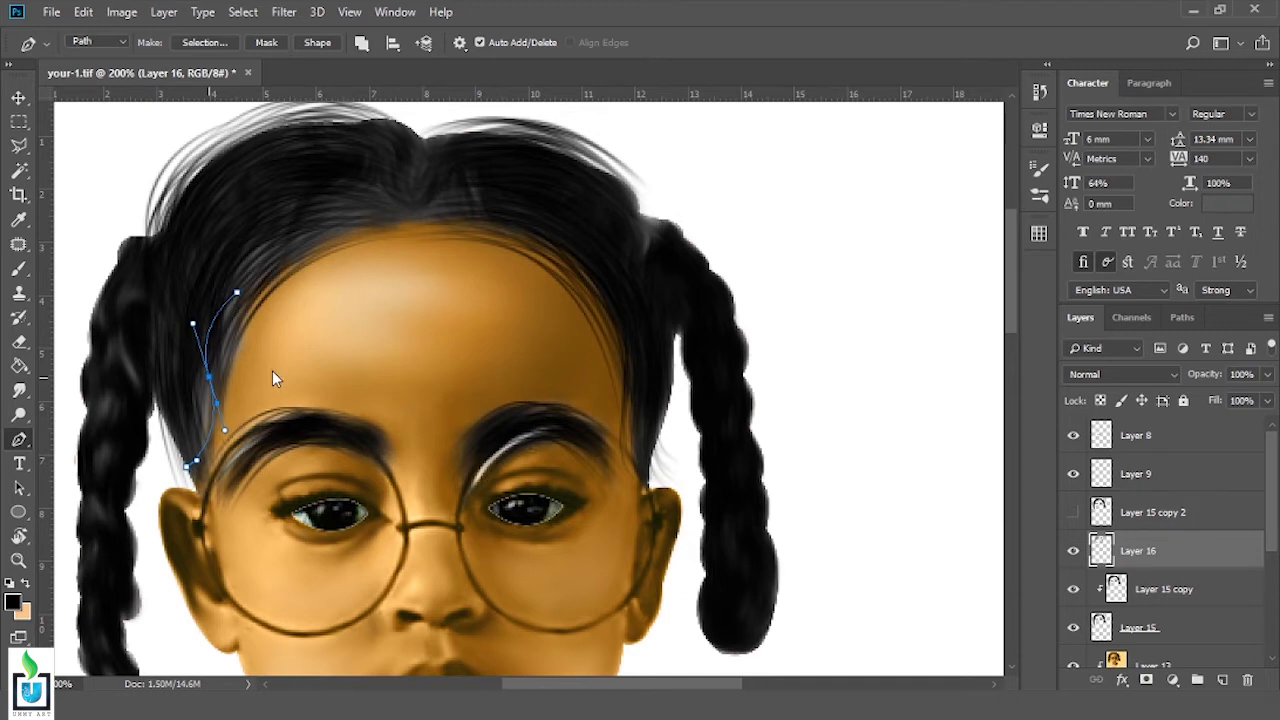
{"action": "key", "text": "Return"}
{"action": "left_click_drag", "start_coordinate": [343, 274], "coordinate": [556, 277]}
Draw and stroke curved strands across the left side of the hair
{"action": "left_click", "coordinate": [424, 236]}
{"action": "left_click_drag", "start_coordinate": [560, 228], "coordinate": [560, 236]}
{"action": "right_click", "coordinate": [557, 210]}
{"action": "left_click", "coordinate": [598, 234]}
{"action": "left_click", "coordinate": [757, 211]}
{"action": "left_click", "coordinate": [427, 240], "text": "ctrl"}
{"action": "left_click_drag", "start_coordinate": [427, 240], "coordinate": [486, 243]}
{"action": "right_click", "coordinate": [486, 243]}
{"action": "left_click", "coordinate": [543, 266]}
Stroke strands down the upper left braid and clear the used paths
{"action": "left_click", "coordinate": [500, 214]}
{"action": "left_click", "coordinate": [323, 286]}
{"action": "right_click", "coordinate": [471, 271]}
{"action": "key", "text": "Escape"}
{"action": "key", "text": "Return"}
{"action": "scroll", "coordinate": [390, 250], "scroll_direction": "down", "scroll_amount": 3}
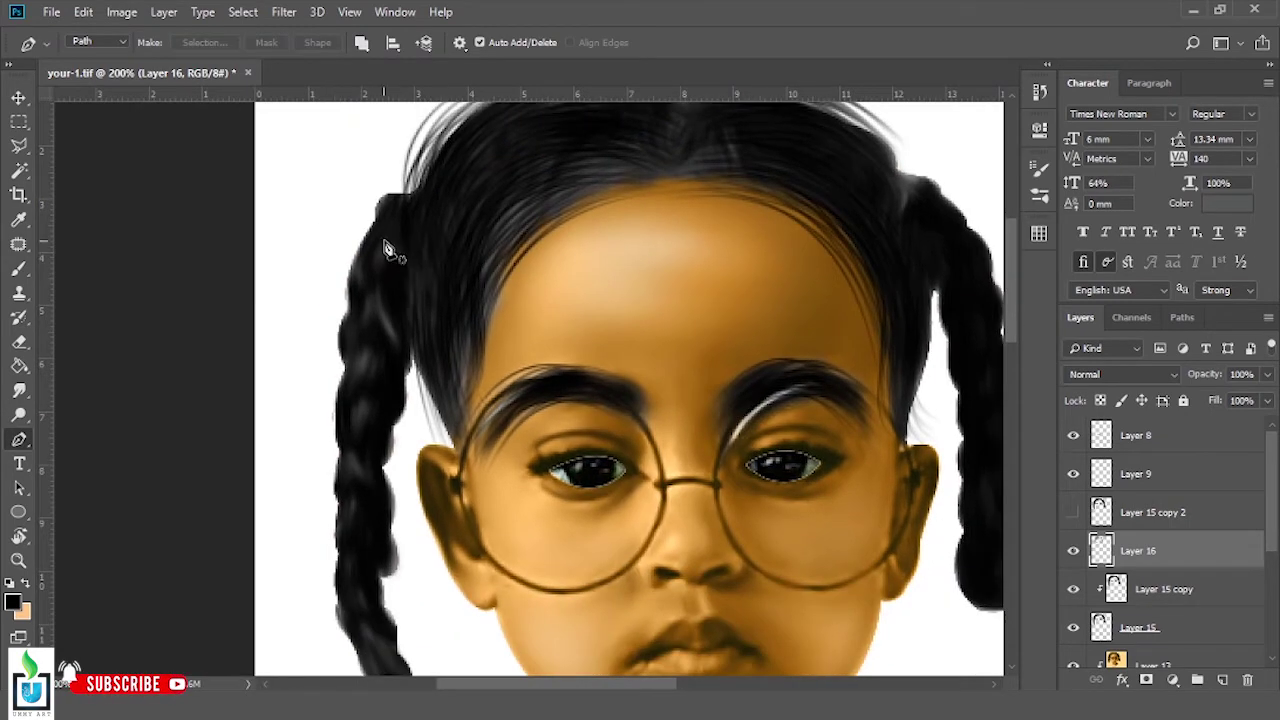
{"action": "right_click", "coordinate": [405, 362]}
{"action": "key", "text": "Escape"}
{"action": "key", "text": "Return"}
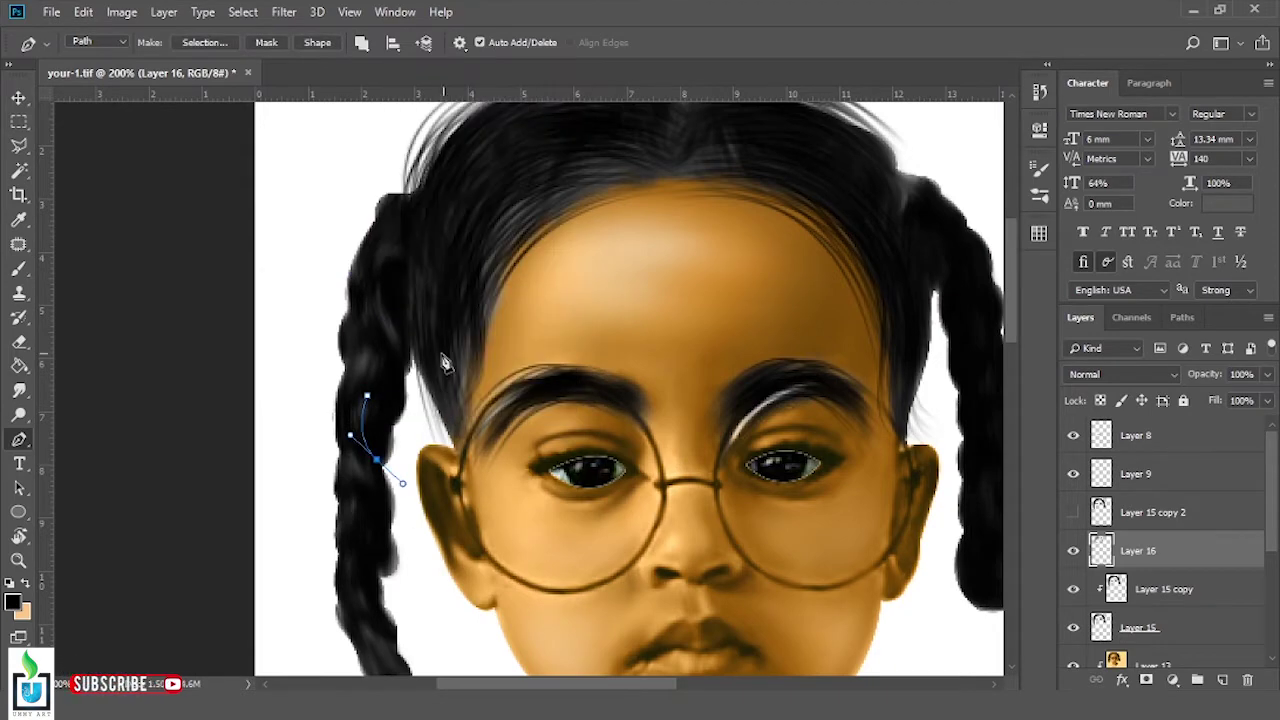
Stroke more strands lower on the left braid and delete the used path
{"action": "scroll", "coordinate": [370, 455], "scroll_direction": "down", "scroll_amount": 3}
{"action": "right_click", "coordinate": [388, 485]}
{"action": "key", "text": "Escape"}
{"action": "right_click", "coordinate": [388, 485]}
{"action": "left_click", "coordinate": [395, 420]}
{"action": "right_click", "coordinate": [365, 576]}
{"action": "key", "text": "Escape"}
{"action": "scroll", "coordinate": [600, 370], "scroll_direction": "up", "scroll_amount": 4}
{"action": "scroll", "coordinate": [600, 370], "scroll_direction": "right", "scroll_amount": 5}
{"action": "right_click", "coordinate": [732, 238]}
{"action": "key", "text": "Escape"}
Draw and stroke a strand path along the right braid
{"action": "left_click", "coordinate": [717, 300]}
{"action": "left_click", "coordinate": [755, 357]}
{"action": "right_click", "coordinate": [785, 319]}
{"action": "key", "text": "Escape"}
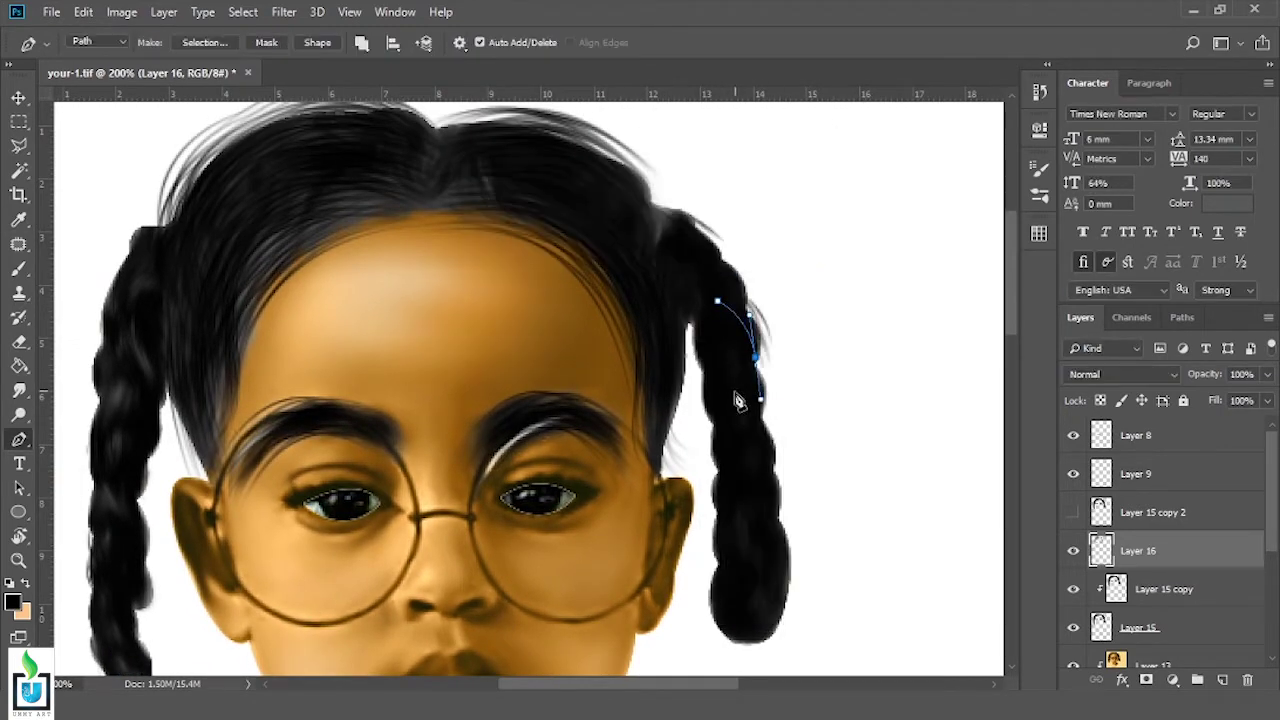
{"action": "right_click", "coordinate": [756, 400]}
{"action": "left_click", "coordinate": [810, 260]}
{"action": "left_click", "coordinate": [760, 214]}
{"action": "key", "text": "Return"}
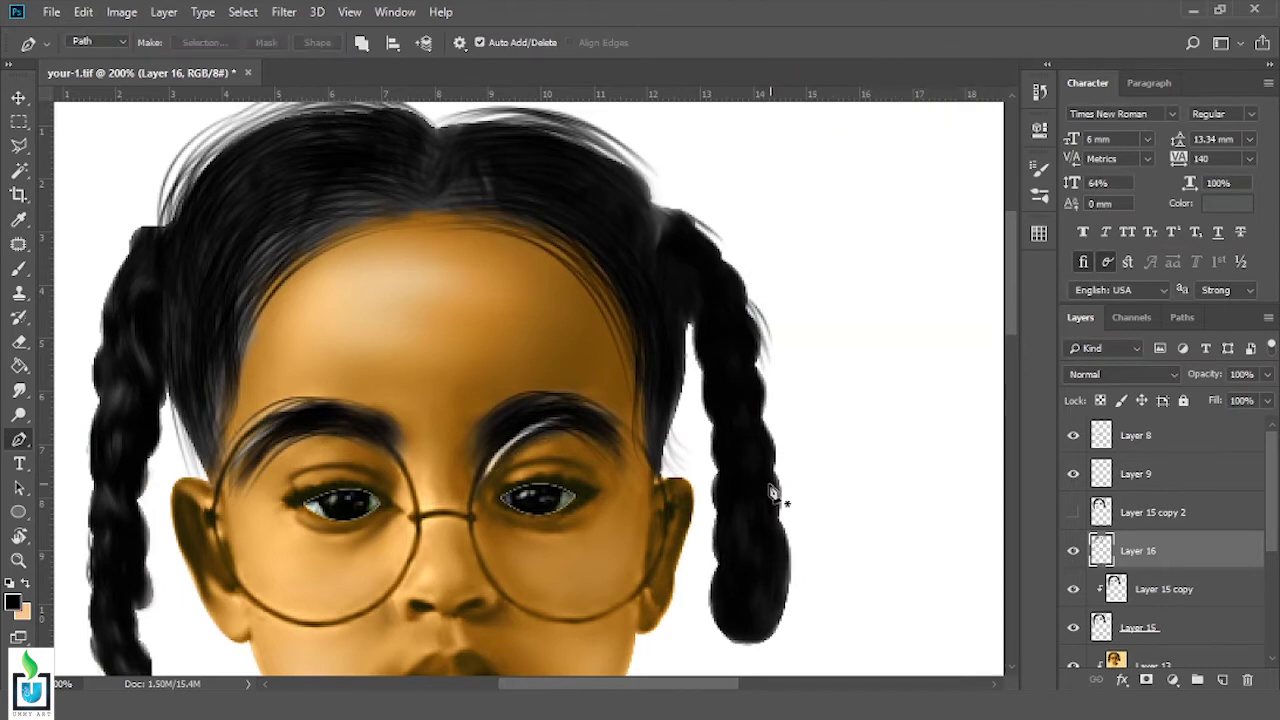
Stroke a strand at the right braid's end and remove the path
{"action": "right_click", "coordinate": [804, 478]}
{"action": "left_click", "coordinate": [884, 220]}
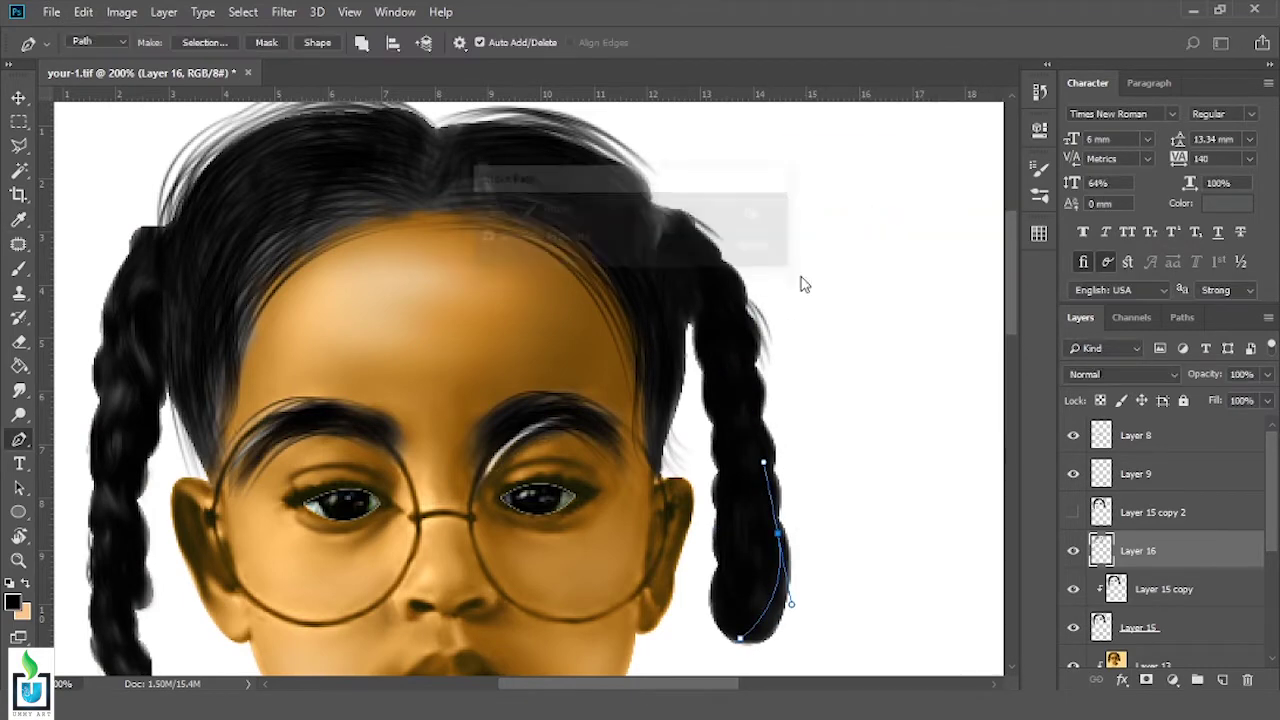
{"action": "left_click", "coordinate": [760, 214]}
{"action": "right_click", "coordinate": [830, 406]}
{"action": "key", "text": "Escape"}
Stroke a curved strand on the left braid and delete its guide path
{"action": "left_click_drag", "start_coordinate": [600, 400], "coordinate": [720, 333]}
{"action": "left_click", "coordinate": [258, 280]}
{"action": "right_click", "coordinate": [278, 276]}
{"action": "left_click", "coordinate": [340, 403]}
{"action": "key", "text": "Return"}
{"action": "right_click", "coordinate": [280, 336]}
{"action": "key", "text": "Escape"}
{"action": "left_click", "coordinate": [265, 438]}
{"action": "right_click", "coordinate": [265, 438]}
{"action": "key", "text": "Escape"}
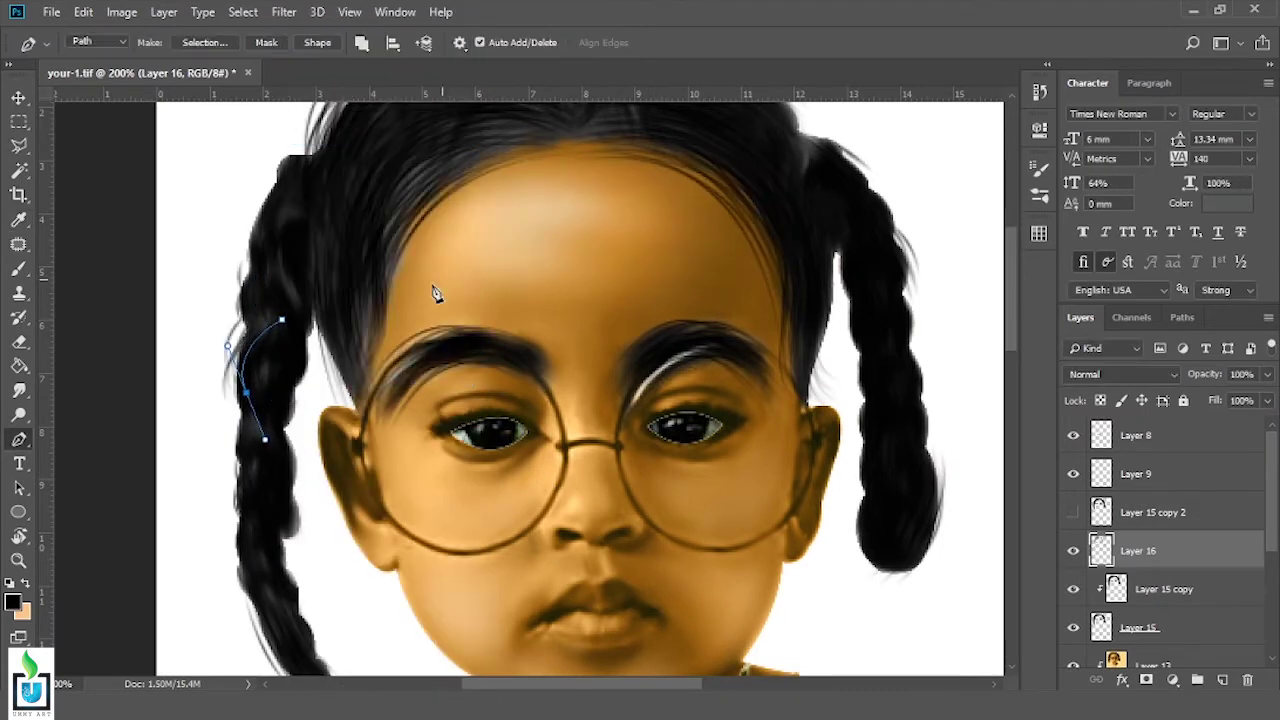
{"action": "key", "text": "Escape"}
Start fresh strand curves on the left and right braids and stroke them
{"action": "left_click", "coordinate": [250, 411]}
{"action": "right_click", "coordinate": [296, 466]}
{"action": "key", "text": "Escape"}
{"action": "left_click_drag", "start_coordinate": [600, 400], "coordinate": [535, 396]}
{"action": "left_click", "coordinate": [819, 341]}
{"action": "right_click", "coordinate": [813, 400]}
{"action": "left_click", "coordinate": [900, 449]}
{"action": "key", "text": "Escape"}
Reshape and stroke a replacement curve on the right braid, then remove its path
{"action": "left_click_drag", "start_coordinate": [810, 477], "coordinate": [834, 500]}
{"action": "right_click", "coordinate": [834, 519]}
{"action": "left_click", "coordinate": [920, 565]}
{"action": "key", "text": "Escape"}
{"action": "right_click", "coordinate": [864, 416]}
{"action": "left_click", "coordinate": [950, 40]}
{"action": "right_click", "coordinate": [864, 314]}
{"action": "left_click", "coordinate": [920, 446]}
{"action": "left_click", "coordinate": [757, 213]}
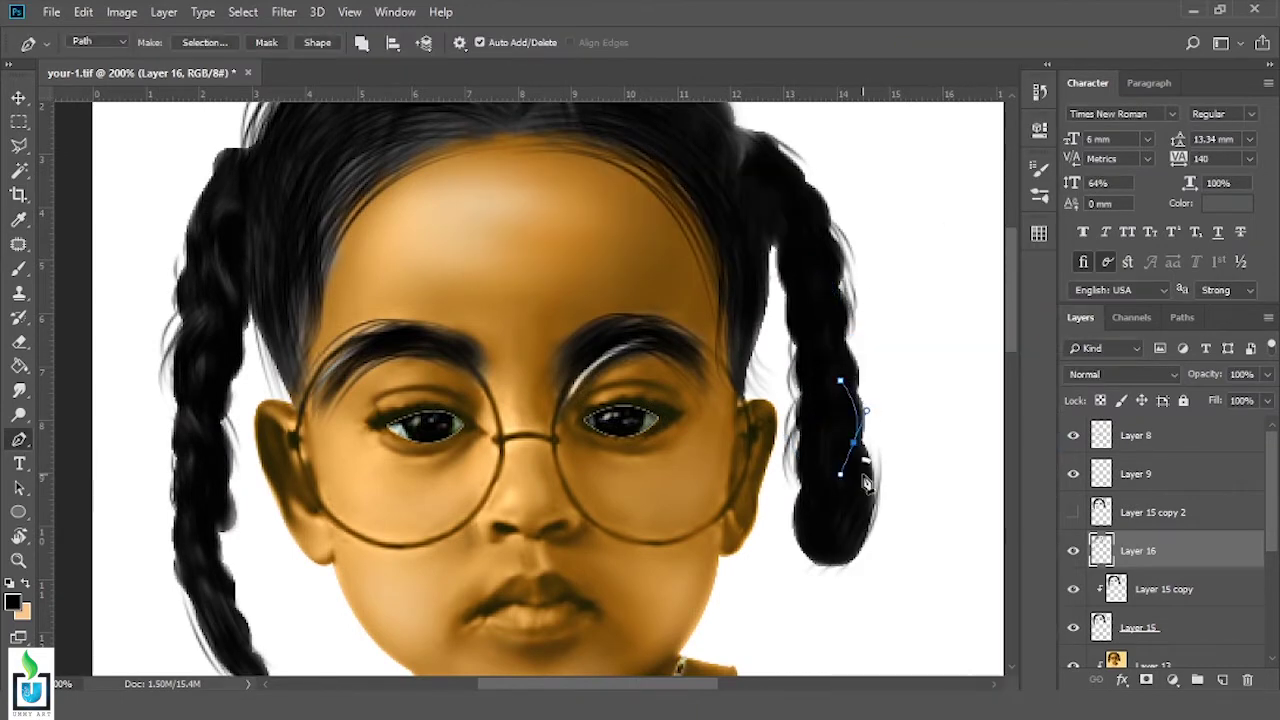
Draw curved strand paths at the right braid's tip and the upper left braid
{"action": "right_click", "coordinate": [830, 465]}
{"action": "left_click", "coordinate": [850, 77]}
{"action": "left_click", "coordinate": [832, 465]}
{"action": "left_click_drag", "start_coordinate": [818, 560], "coordinate": [850, 607]}
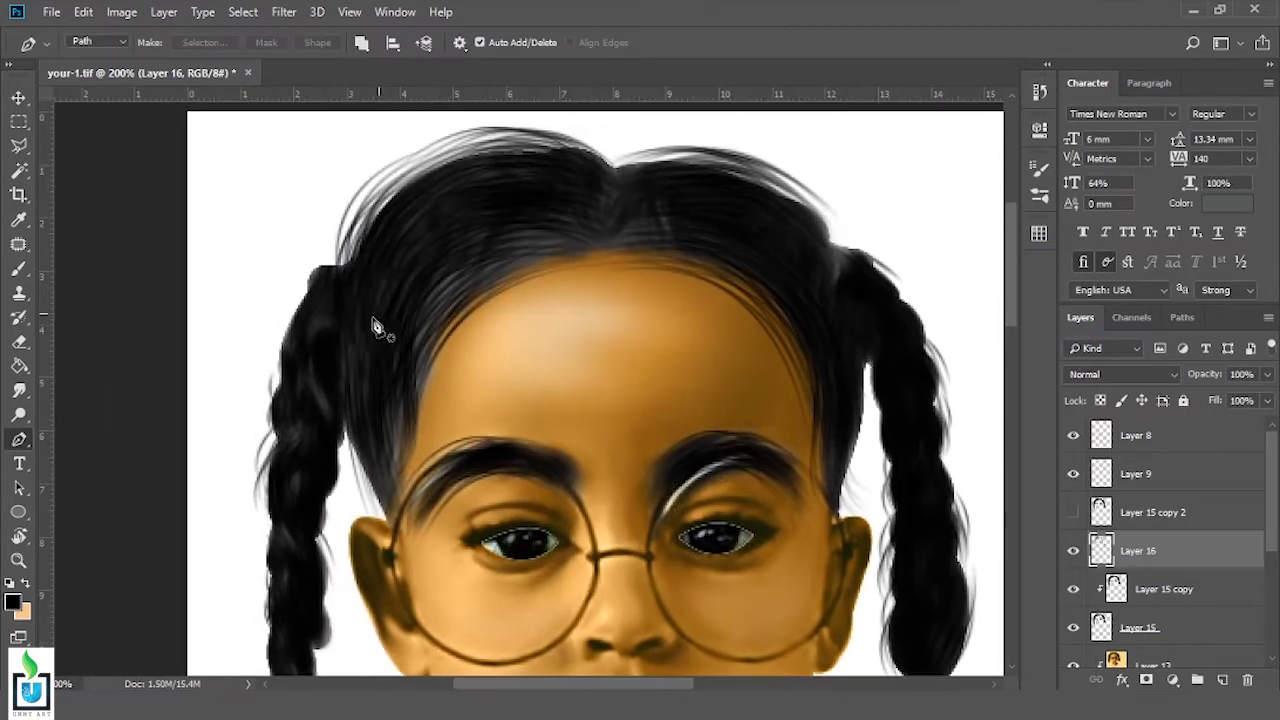
{"action": "left_click", "coordinate": [340, 293]}
{"action": "left_click_drag", "start_coordinate": [292, 381], "coordinate": [313, 467]}
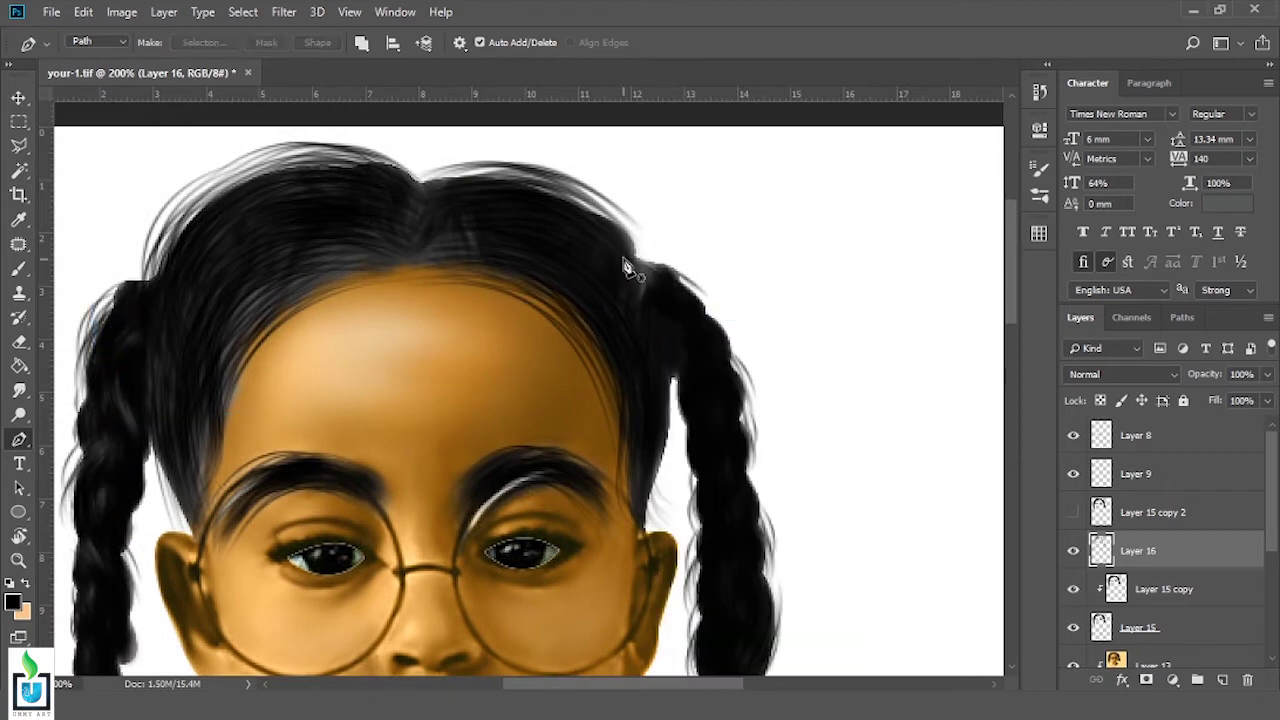
Stroke the pending braid strand paths and clear them
{"action": "right_click", "coordinate": [655, 292]}
{"action": "key", "text": "Escape"}
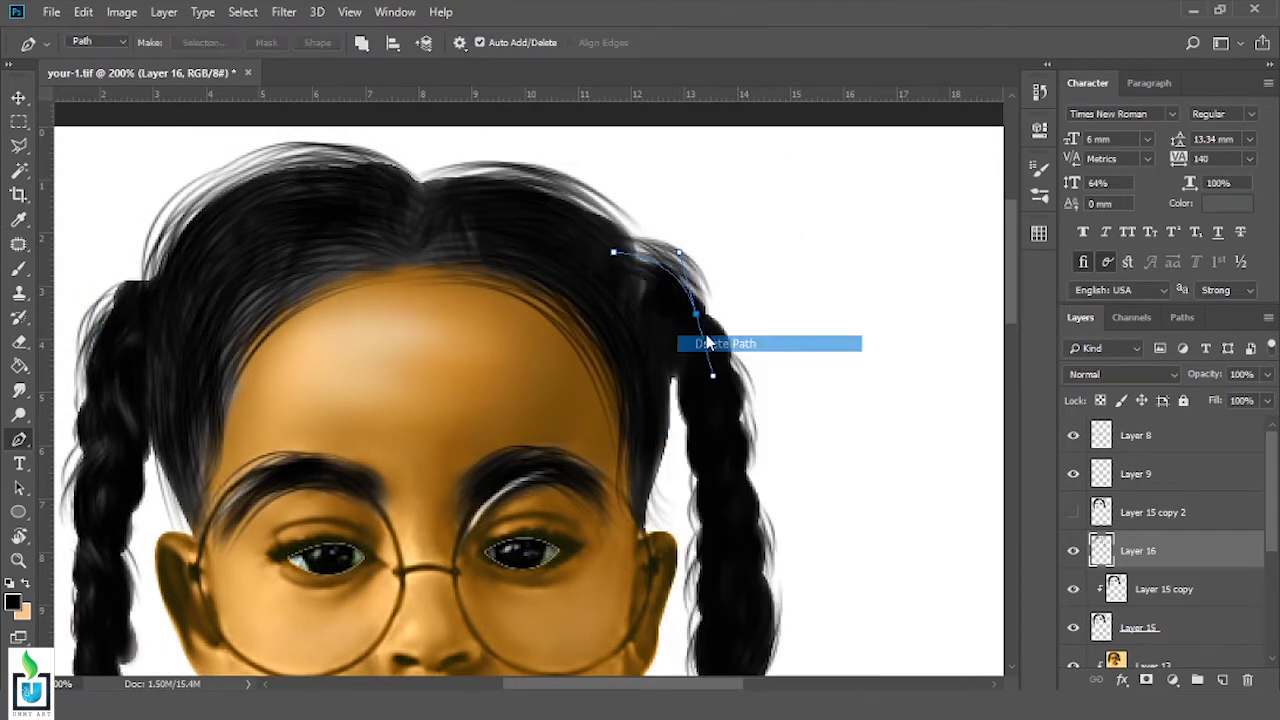
{"action": "right_click", "coordinate": [708, 372]}
{"action": "key", "text": "Escape"}
{"action": "right_click", "coordinate": [641, 379]}
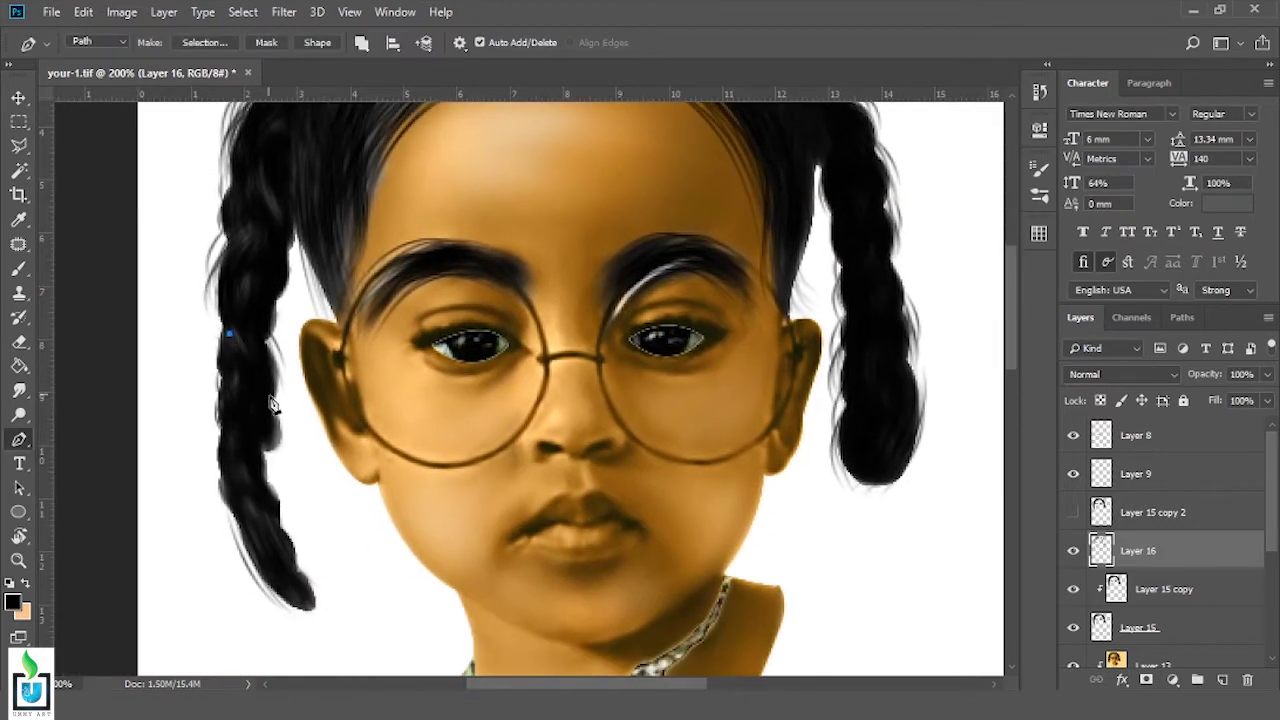
{"action": "key", "text": "Return"}
Stroke darker extra strands on the left braid and delete the finished paths
{"action": "right_click", "coordinate": [250, 497]}
{"action": "left_click", "coordinate": [320, 229]}
{"action": "right_click", "coordinate": [245, 420]}
{"action": "left_click", "coordinate": [300, 50]}
{"action": "right_click", "coordinate": [257, 415]}
{"action": "left_click", "coordinate": [330, 441]}
{"action": "key", "text": "Return"}
{"action": "right_click", "coordinate": [255, 478]}
{"action": "left_click", "coordinate": [300, 130]}
Delete the leftover path and stroke a new strand path along the left braid
{"action": "right_click", "coordinate": [238, 538]}
{"action": "left_click", "coordinate": [320, 237]}
{"action": "scroll", "coordinate": [295, 327], "scroll_direction": "up", "scroll_amount": 5}
{"action": "left_click", "coordinate": [223, 288]}
{"action": "right_click", "coordinate": [271, 400]}
{"action": "left_click", "coordinate": [340, 428]}
{"action": "left_click", "coordinate": [757, 217]}
Draw a trial curved path near the hair parting, then delete it unused
{"action": "scroll", "coordinate": [423, 294], "scroll_direction": "right", "scroll_amount": 2}
{"action": "left_click", "coordinate": [471, 283]}
{"action": "left_click_drag", "start_coordinate": [306, 260], "coordinate": [257, 372]}
{"action": "right_click", "coordinate": [463, 323]}
{"action": "left_click", "coordinate": [525, 343]}
Give Layer 16 a layer mask and mask out stray strands along the top of the head
{"action": "key", "text": "v"}
{"action": "key", "text": "ctrl+minus"}
{"action": "scroll", "coordinate": [457, 343], "scroll_direction": "down", "scroll_amount": 2}
{"action": "key", "text": "ctrl+plus"}
{"action": "key", "text": "b"}
{"action": "right_click", "coordinate": [500, 290]}
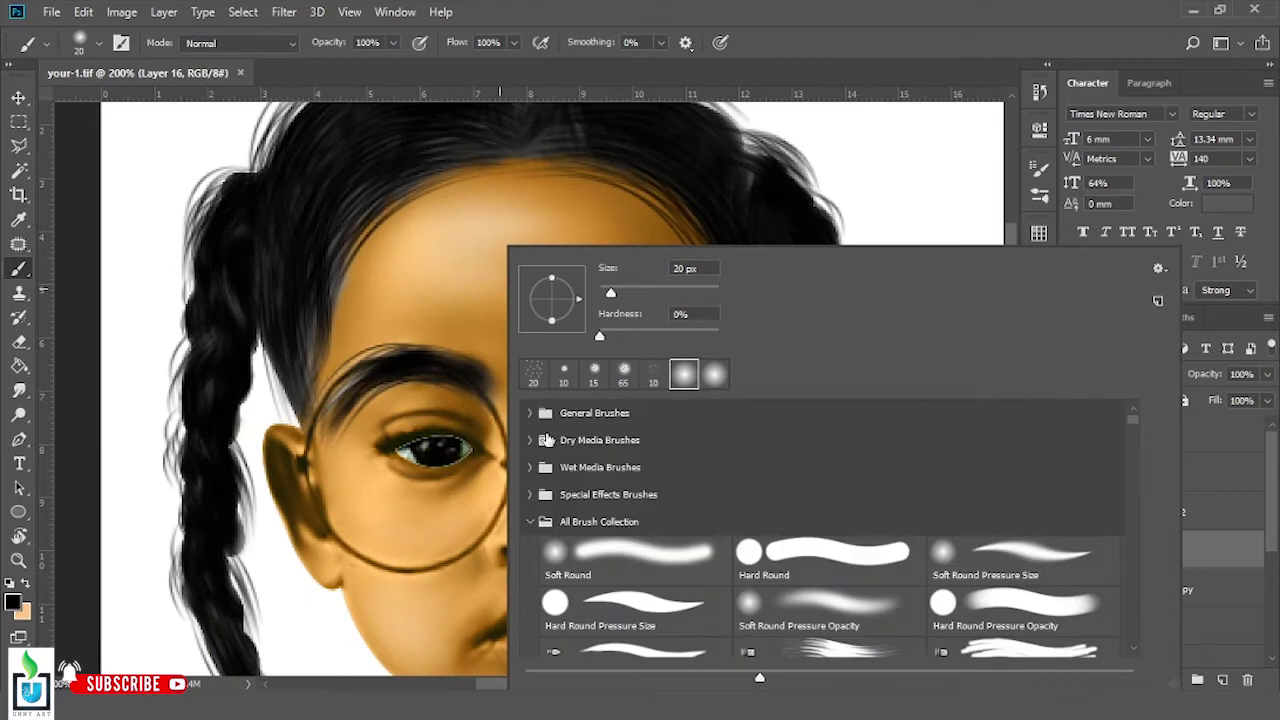
{"action": "left_click", "coordinate": [530, 415]}
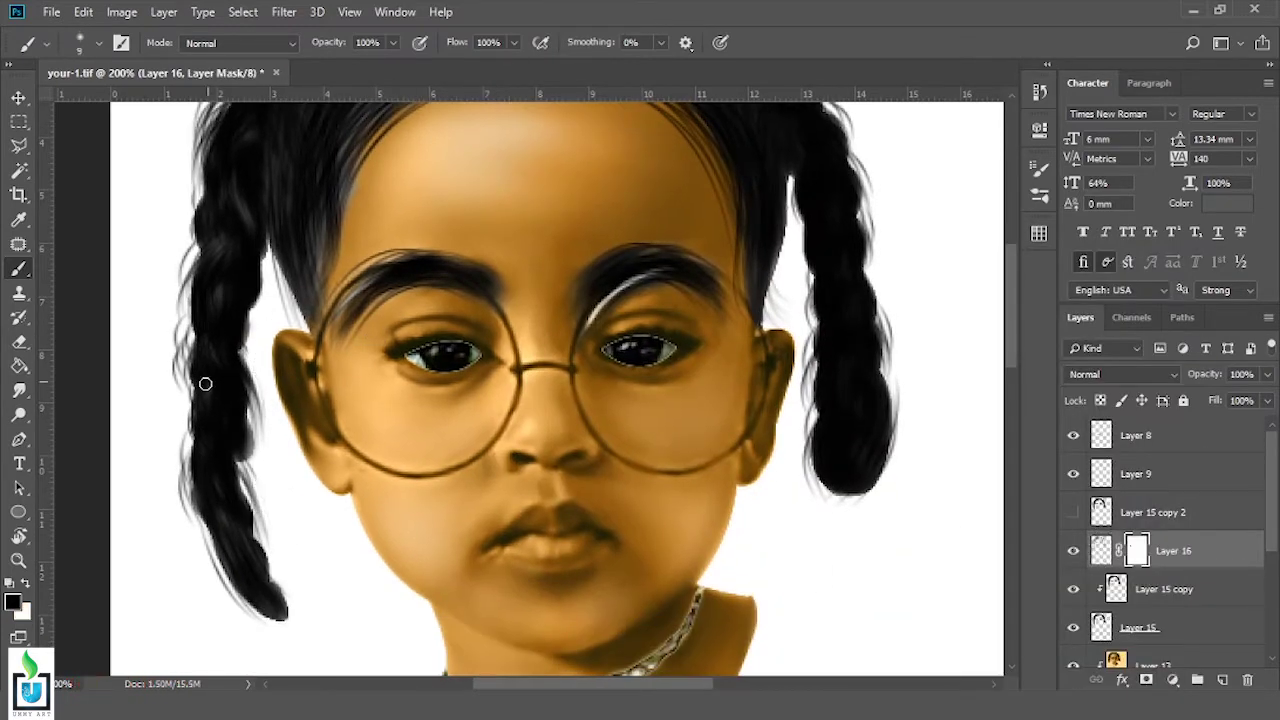
{"action": "scroll", "coordinate": [400, 540], "scroll_direction": "right", "scroll_amount": 2}
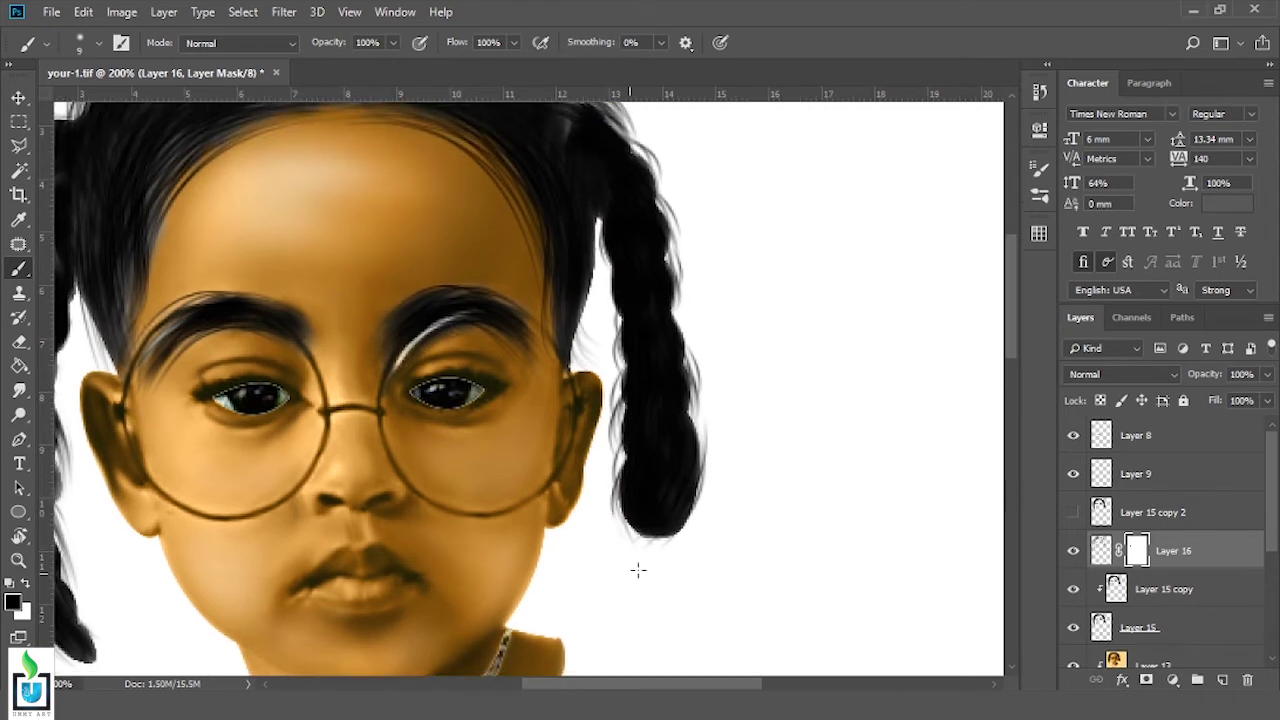
{"action": "scroll", "coordinate": [314, 246], "scroll_direction": "up", "scroll_amount": 5}
{"action": "left_click_drag", "start_coordinate": [348, 248], "coordinate": [263, 287]}
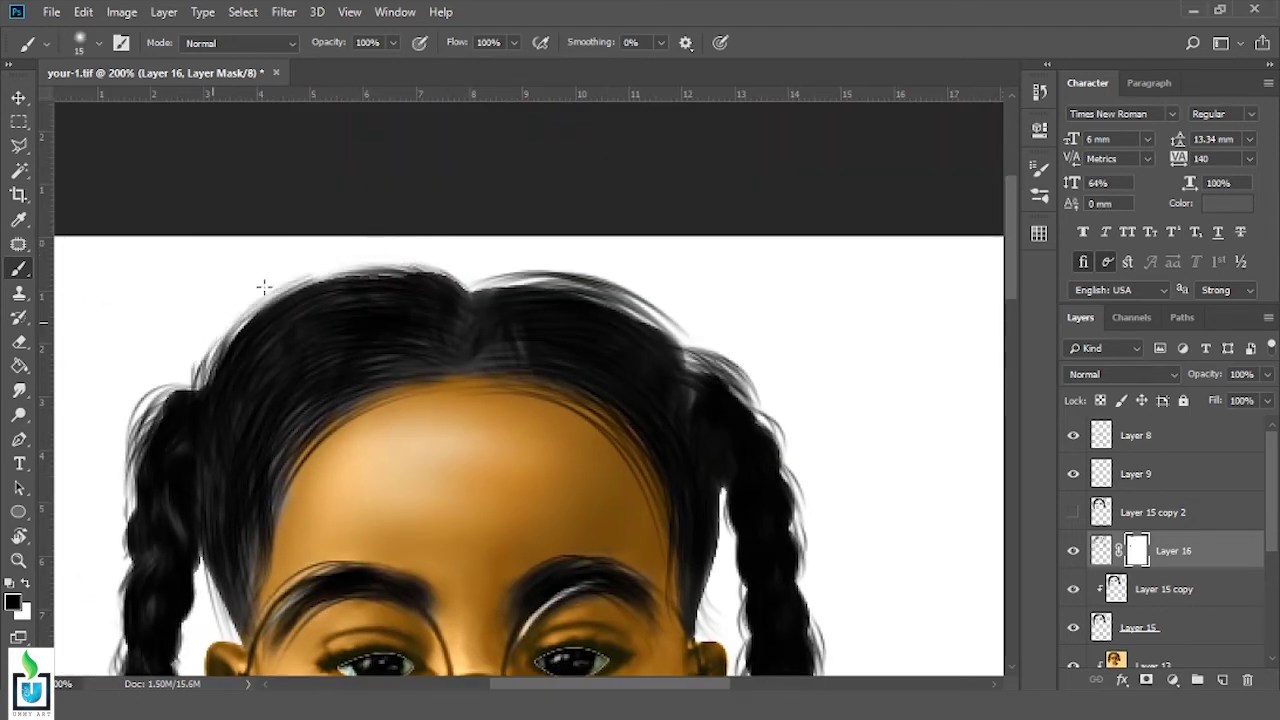
{"action": "left_click_drag", "start_coordinate": [650, 296], "coordinate": [594, 266]}
Release and delete Layer 15 copy, then return to the Layer 16 mask with white as the colour
{"action": "left_click", "coordinate": [1150, 589]}
{"action": "left_click", "coordinate": [1233, 598], "text": "alt"}
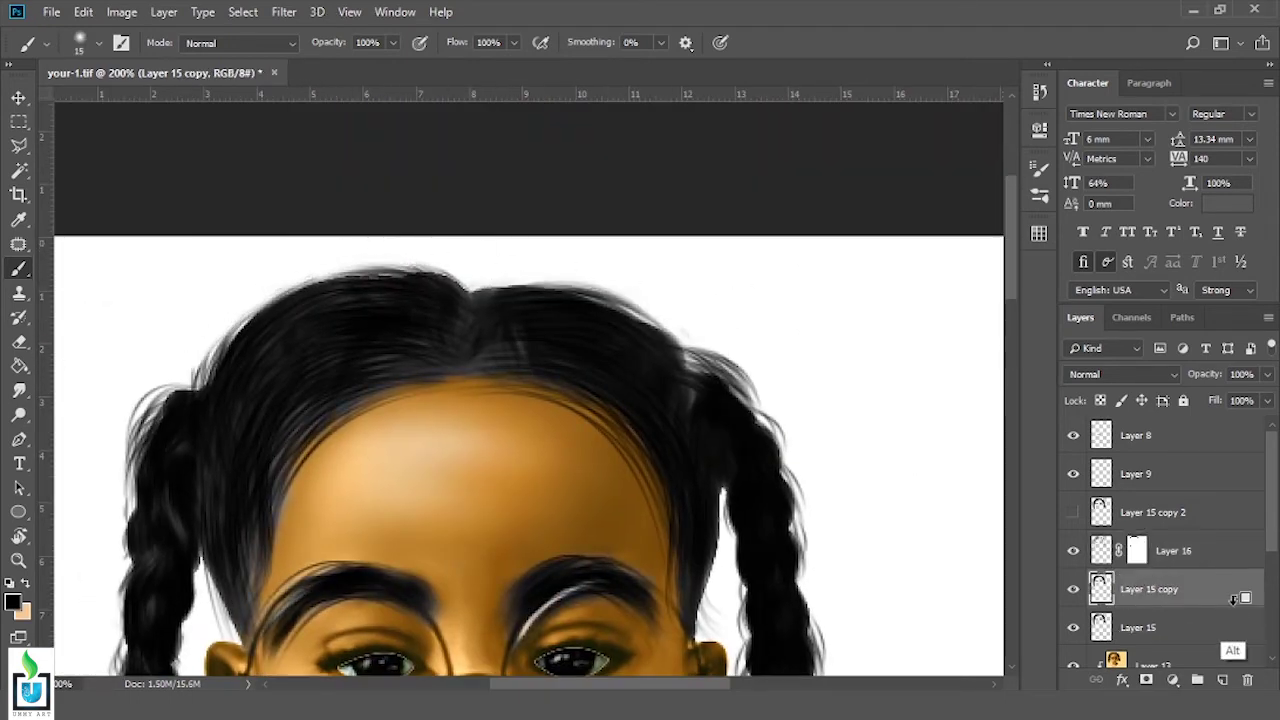
{"action": "key", "text": "Delete"}
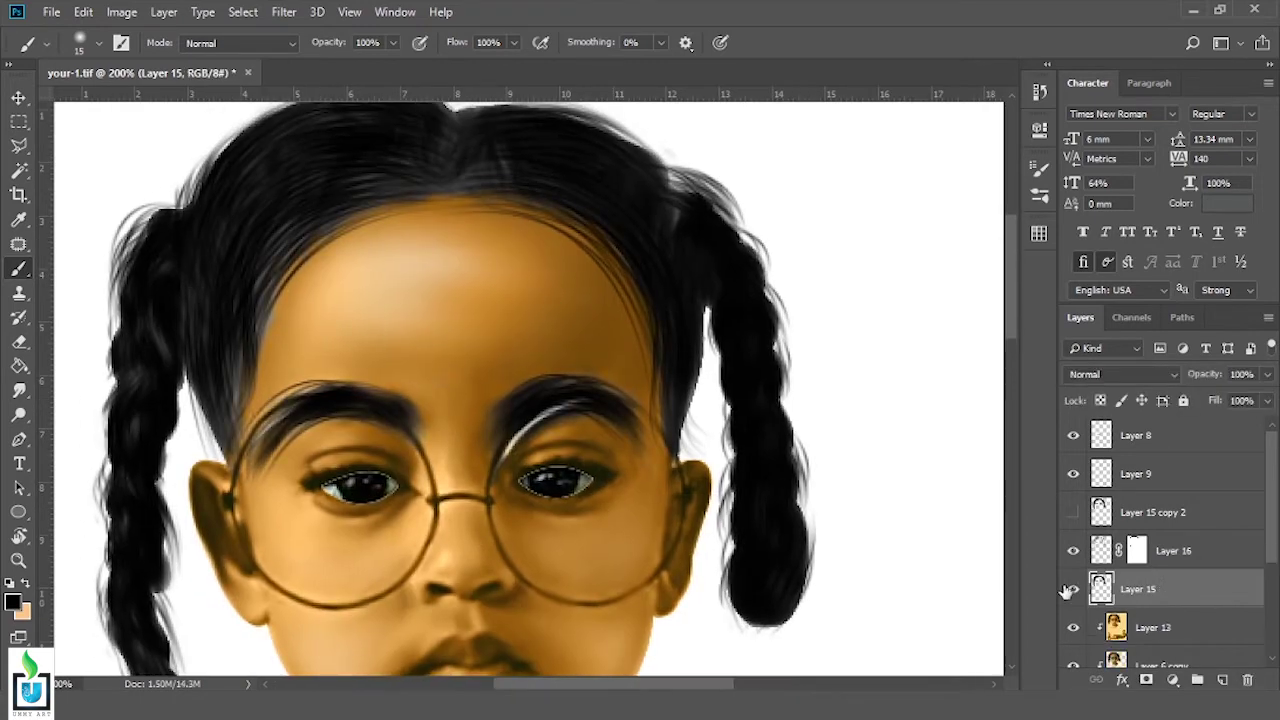
{"action": "left_click_drag", "start_coordinate": [672, 444], "coordinate": [727, 386]}
{"action": "key", "text": "alt+bracketright"}
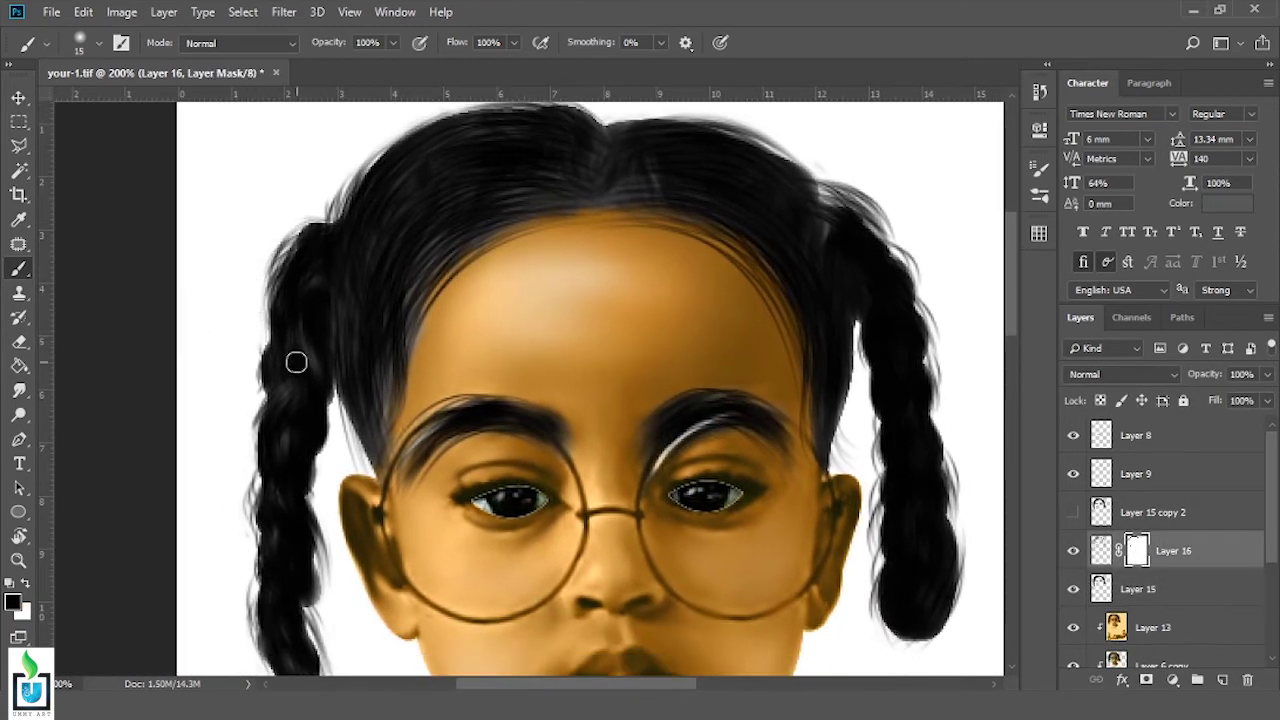
{"action": "scroll", "coordinate": [296, 362], "scroll_direction": "down", "scroll_amount": 1}
{"action": "key", "text": "x"}
{"action": "scroll", "coordinate": [385, 360], "scroll_direction": "up", "scroll_amount": 1}
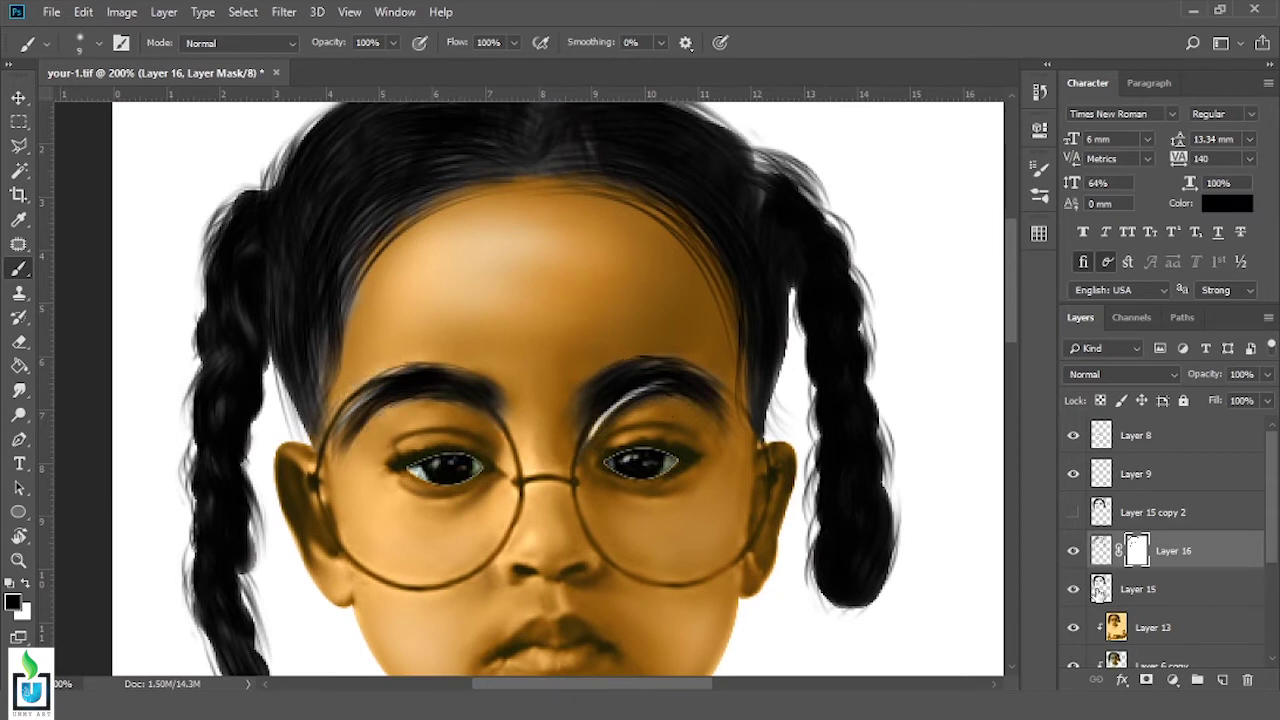
Smudge along the braid and hair strands on Layer 15 at up to 79% strength
{"action": "left_click", "coordinate": [1135, 588]}
{"action": "key", "text": "r"}
{"action": "right_click", "coordinate": [614, 245]}
{"action": "key", "text": "Escape"}
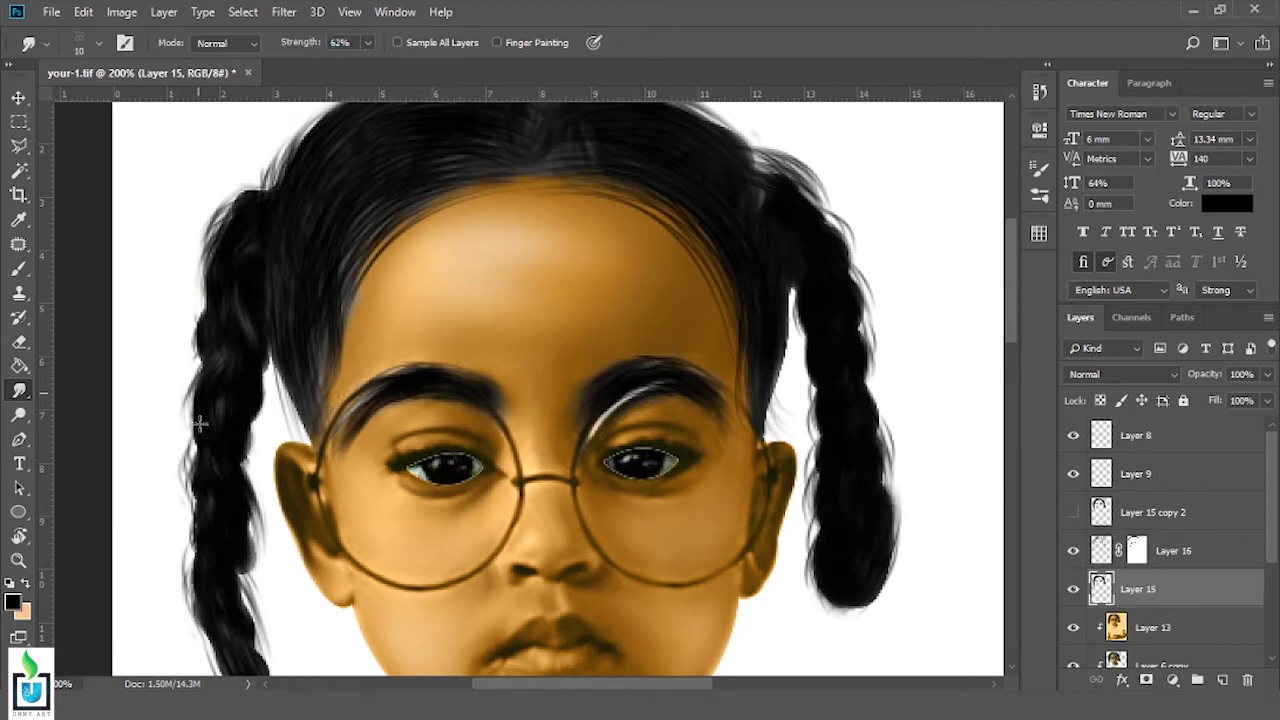
{"action": "scroll", "coordinate": [222, 285], "scroll_direction": "down", "scroll_amount": 3}
{"action": "scroll", "coordinate": [248, 340], "scroll_direction": "left", "scroll_amount": 2}
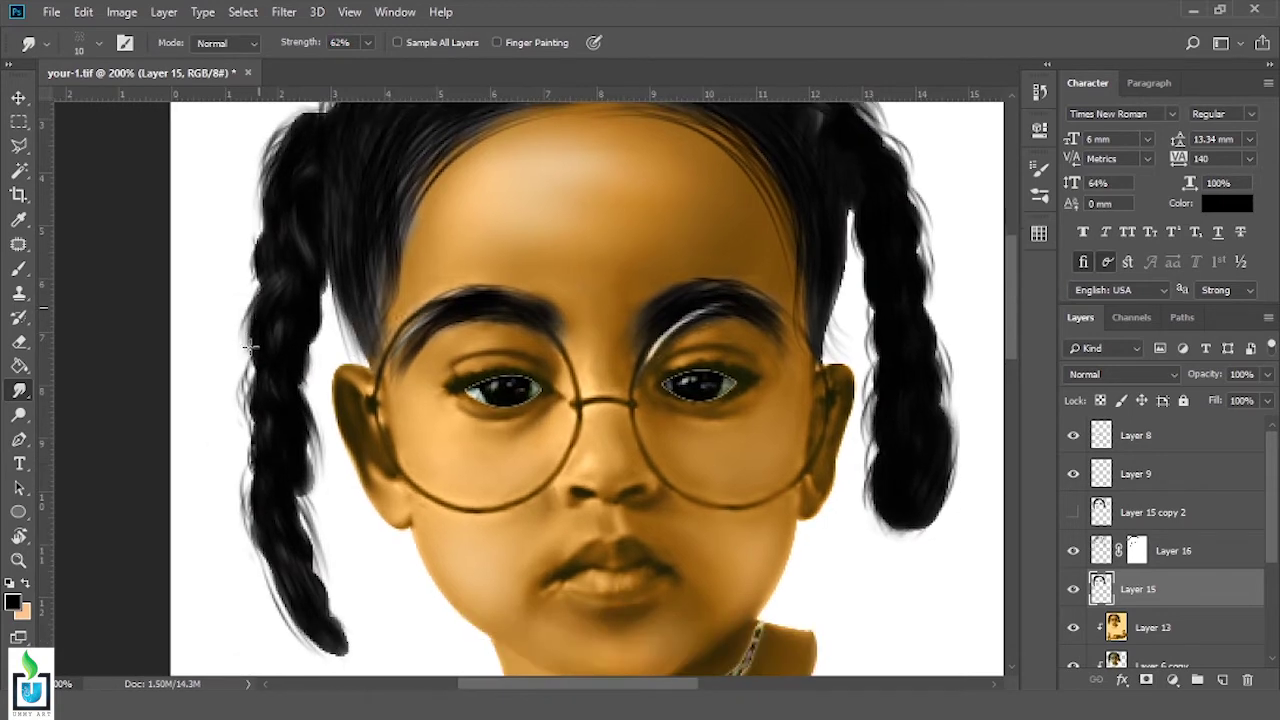
{"action": "scroll", "coordinate": [305, 625], "scroll_direction": "up", "scroll_amount": 6}
{"action": "scroll", "coordinate": [305, 625], "scroll_direction": "right", "scroll_amount": 2}
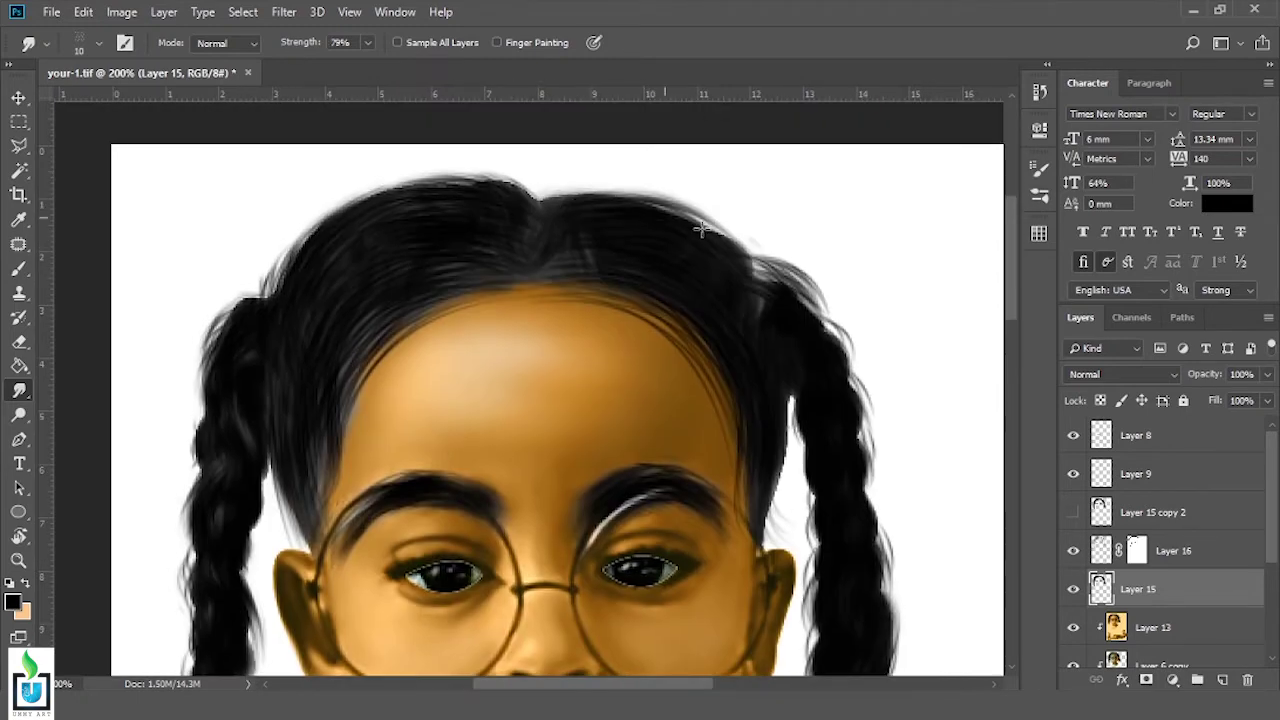
{"action": "scroll", "coordinate": [875, 570], "scroll_direction": "down", "scroll_amount": 3}
{"action": "scroll", "coordinate": [860, 530], "scroll_direction": "left", "scroll_amount": 1}
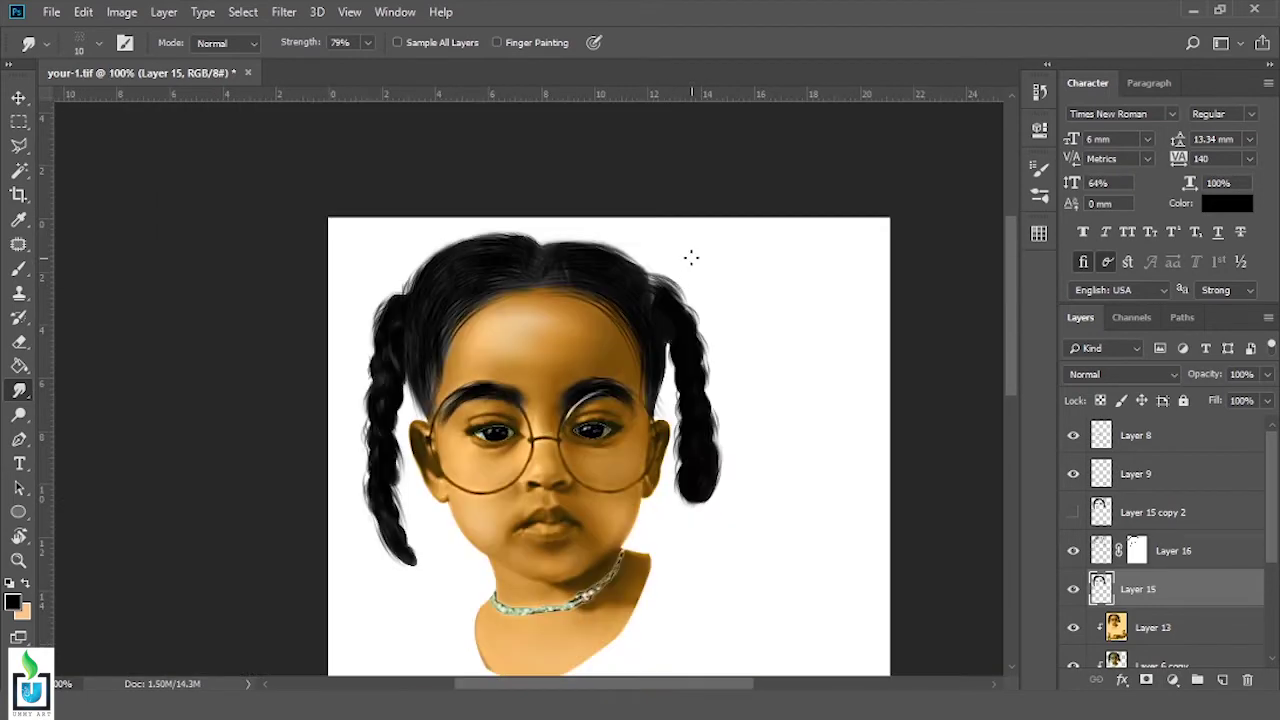
Add a new layer and paint a trial colour over the selected hair
{"action": "left_click", "coordinate": [1222, 680]}
{"action": "key", "text": "ctrl+minus"}
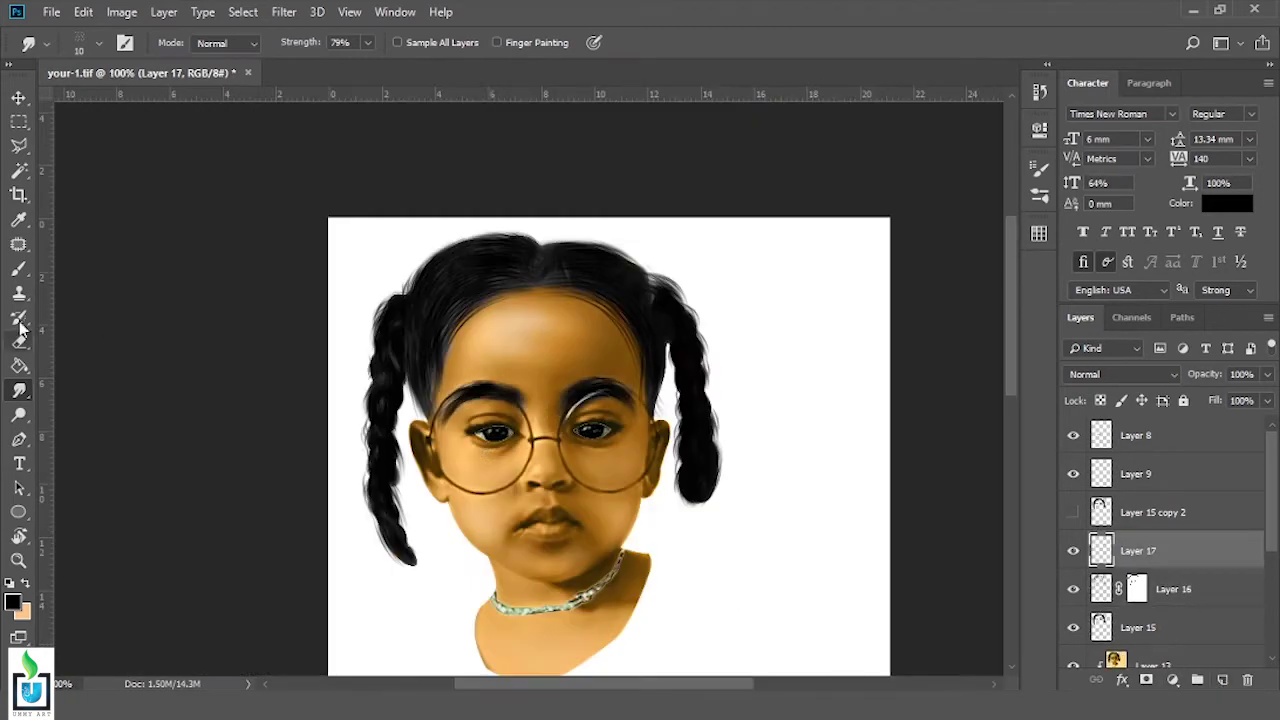
{"action": "key", "text": "b"}
{"action": "right_click", "coordinate": [500, 246]}
{"action": "key", "text": "Escape"}
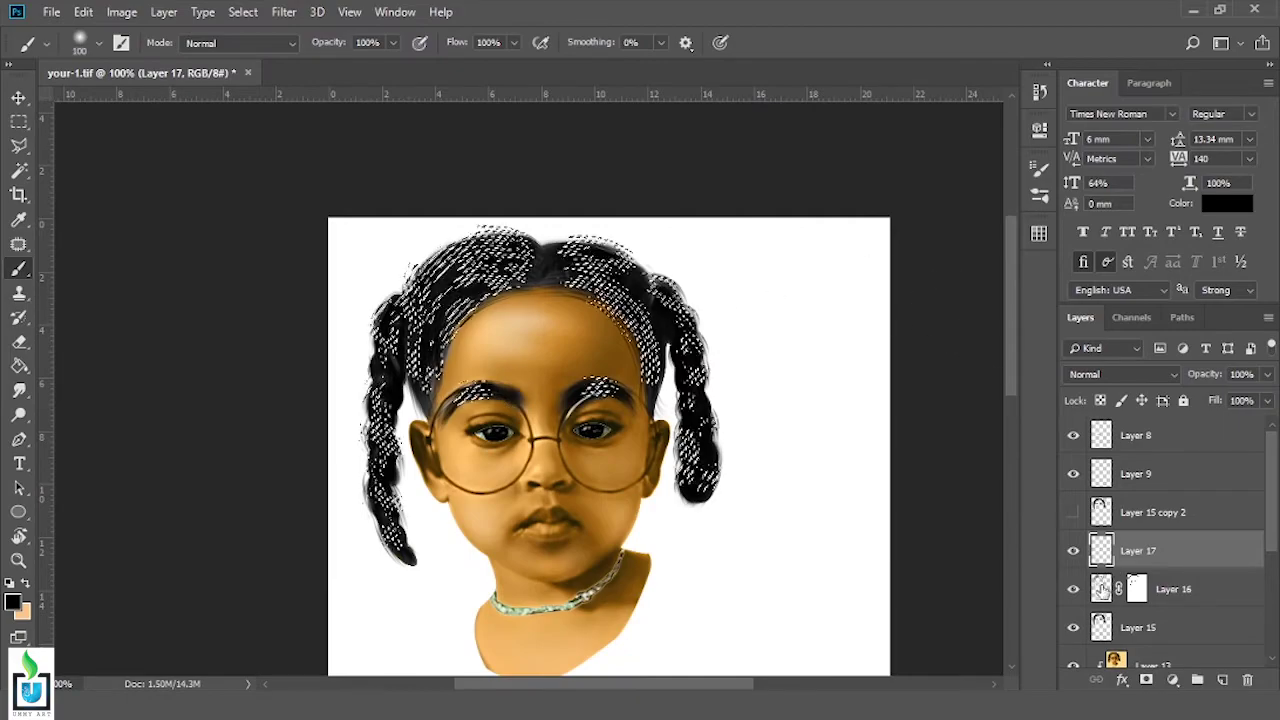
{"action": "left_click", "coordinate": [851, 320]}
{"action": "mouse_move", "coordinate": [635, 285]}
{"action": "left_mouse_down"}
{"action": "mouse_move", "coordinate": [560, 250]}
{"action": "mouse_move", "coordinate": [420, 350]}
{"action": "left_mouse_up"}
Undo the trial colouring and repaint the selected hair reddish-orange from the swatches
{"action": "left_click", "coordinate": [1039, 232]}
{"action": "left_click", "coordinate": [919, 350]}
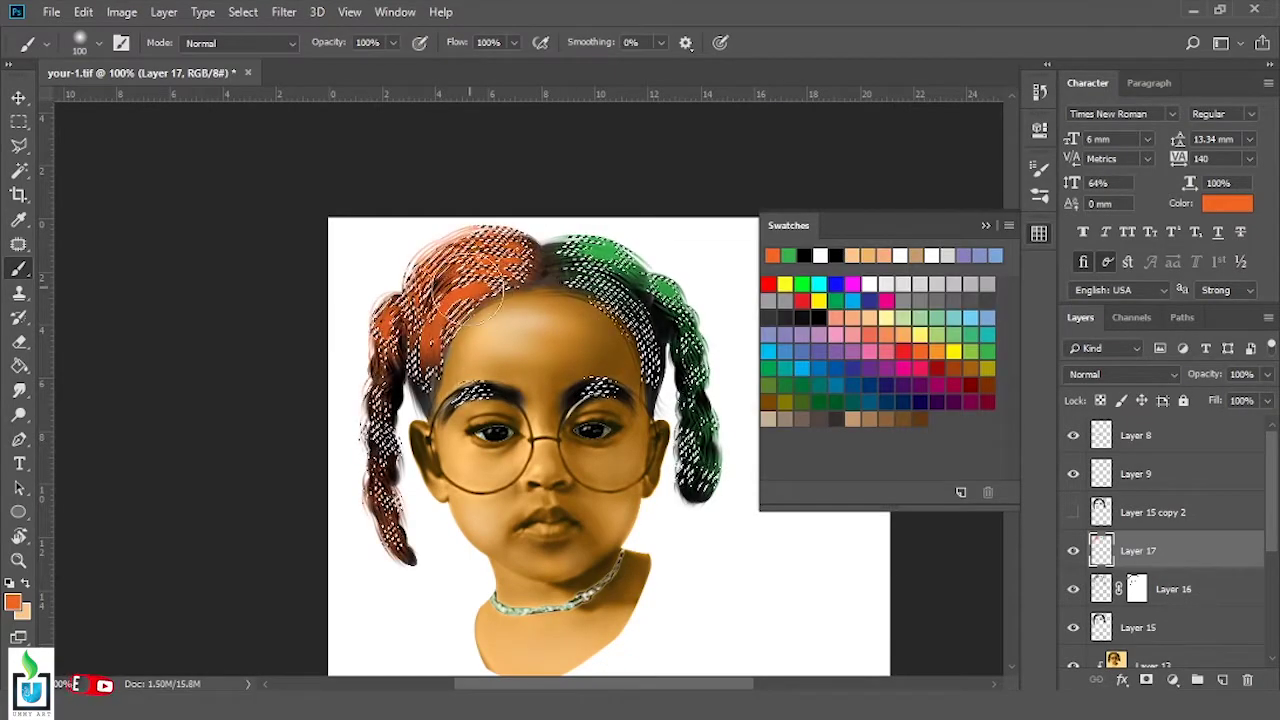
{"action": "left_click", "coordinate": [1039, 232]}
{"action": "key", "text": "ctrl+d"}
{"action": "left_click", "coordinate": [1120, 374]}
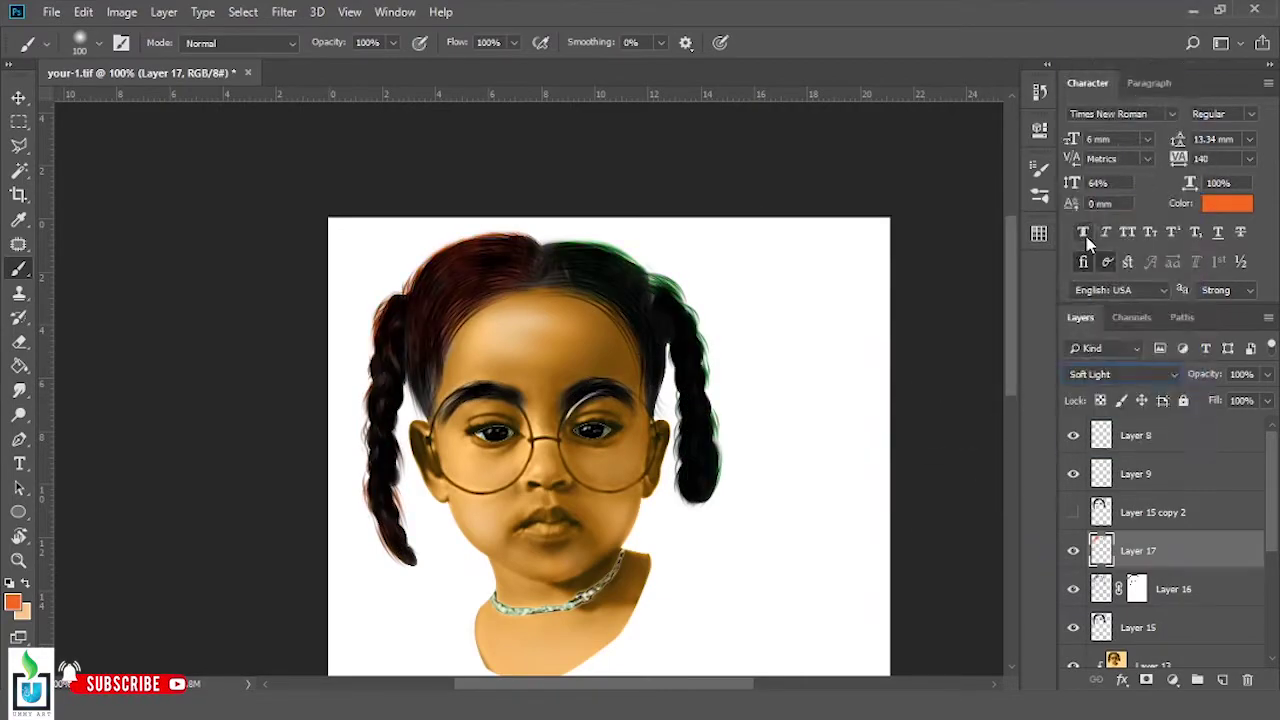
{"action": "key", "text": "ctrl+alt+z"}
{"action": "key", "text": "ctrl+alt+z"}
{"action": "key", "text": "ctrl+alt+z"}
{"action": "key", "text": "ctrl+alt+z"}
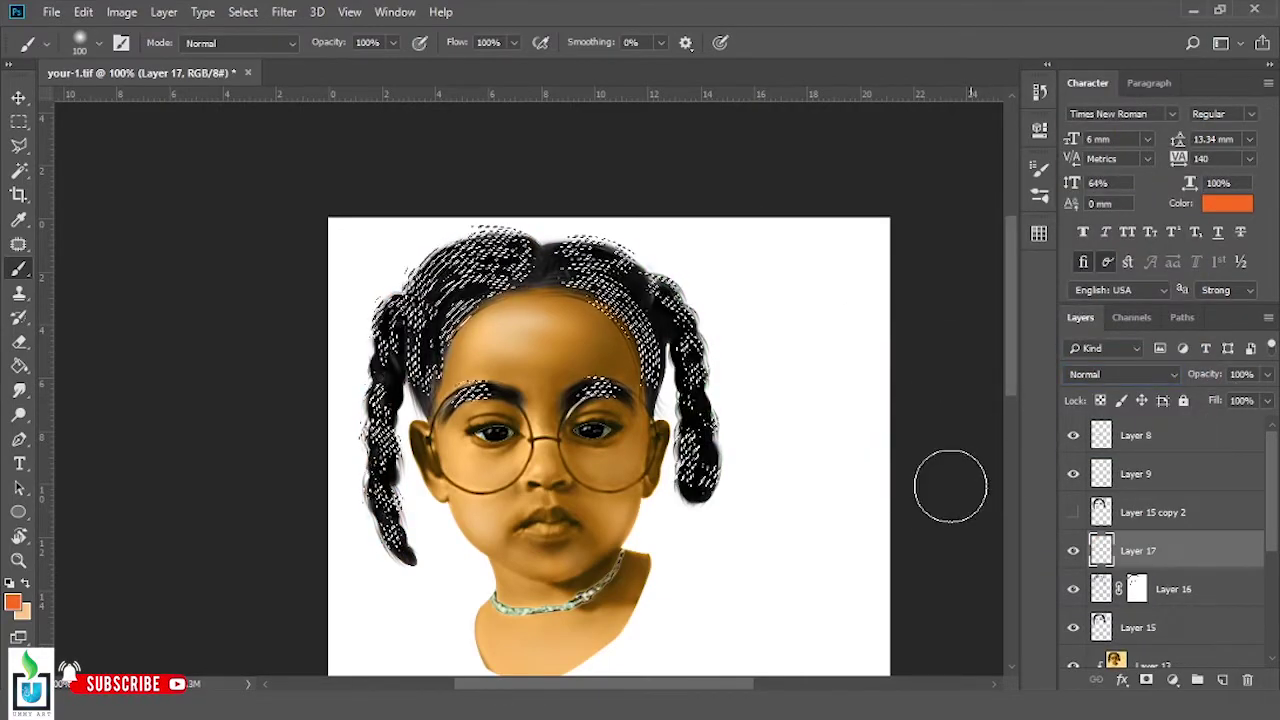
{"action": "mouse_move", "coordinate": [585, 330]}
{"action": "left_mouse_down"}
{"action": "mouse_move", "coordinate": [320, 543]}
{"action": "mouse_move", "coordinate": [623, 243]}
{"action": "left_mouse_up"}
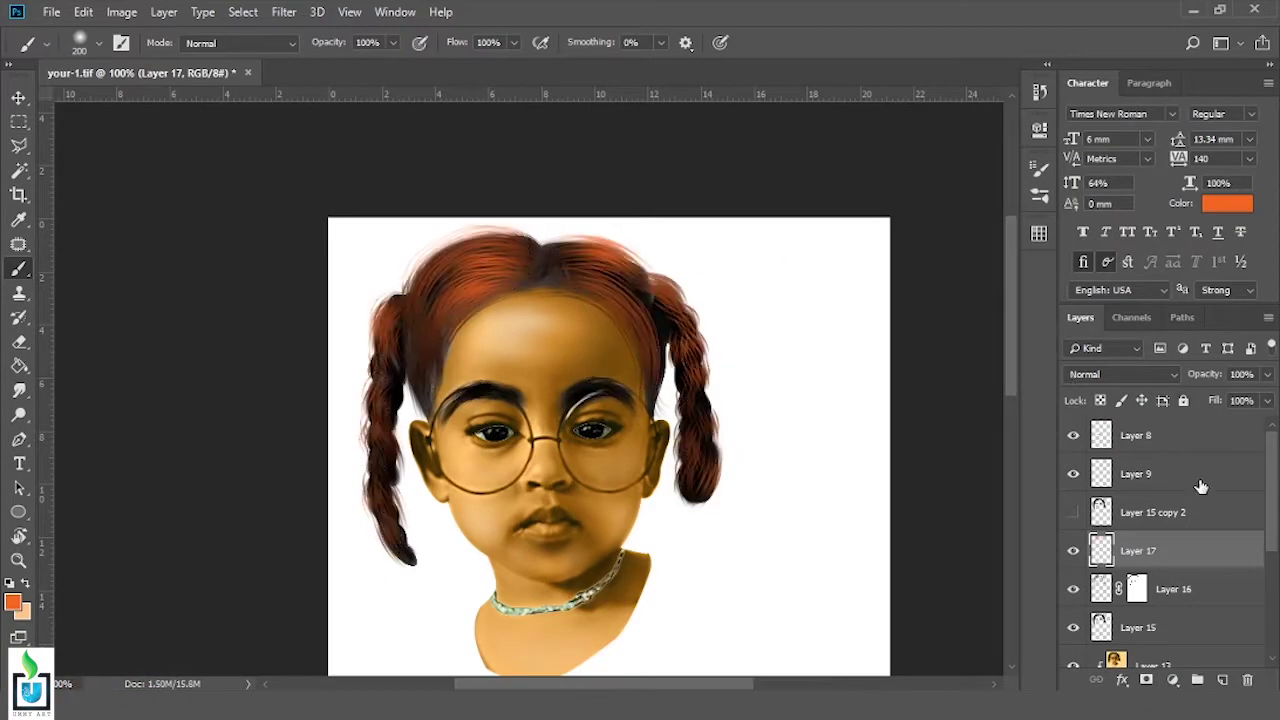
Try Screen, Hue and Color blend modes on the hair tint, settling on Screen
{"action": "left_click", "coordinate": [1131, 378]}
{"action": "left_click", "coordinate": [1110, 149]}
{"action": "mouse_move", "coordinate": [1204, 374]}
{"action": "left_mouse_down"}
{"action": "mouse_move", "coordinate": [1148, 378]}
{"action": "mouse_move", "coordinate": [1210, 374]}
{"action": "left_mouse_up"}
{"action": "left_click", "coordinate": [1148, 378]}
{"action": "left_click", "coordinate": [1083, 64]}
{"action": "left_click", "coordinate": [1131, 378]}
{"action": "left_click", "coordinate": [1080, 8]}
{"action": "left_click", "coordinate": [1131, 378]}
{"action": "left_click", "coordinate": [1100, 429]}
{"action": "left_click", "coordinate": [1120, 374]}
{"action": "left_click", "coordinate": [1110, 149]}
Duplicate the tint layer, delete the original, clip the copy and lower opacity to about 49%
{"action": "key", "text": "ctrl+j"}
{"action": "left_click_drag", "start_coordinate": [1190, 555], "coordinate": [1188, 578]}
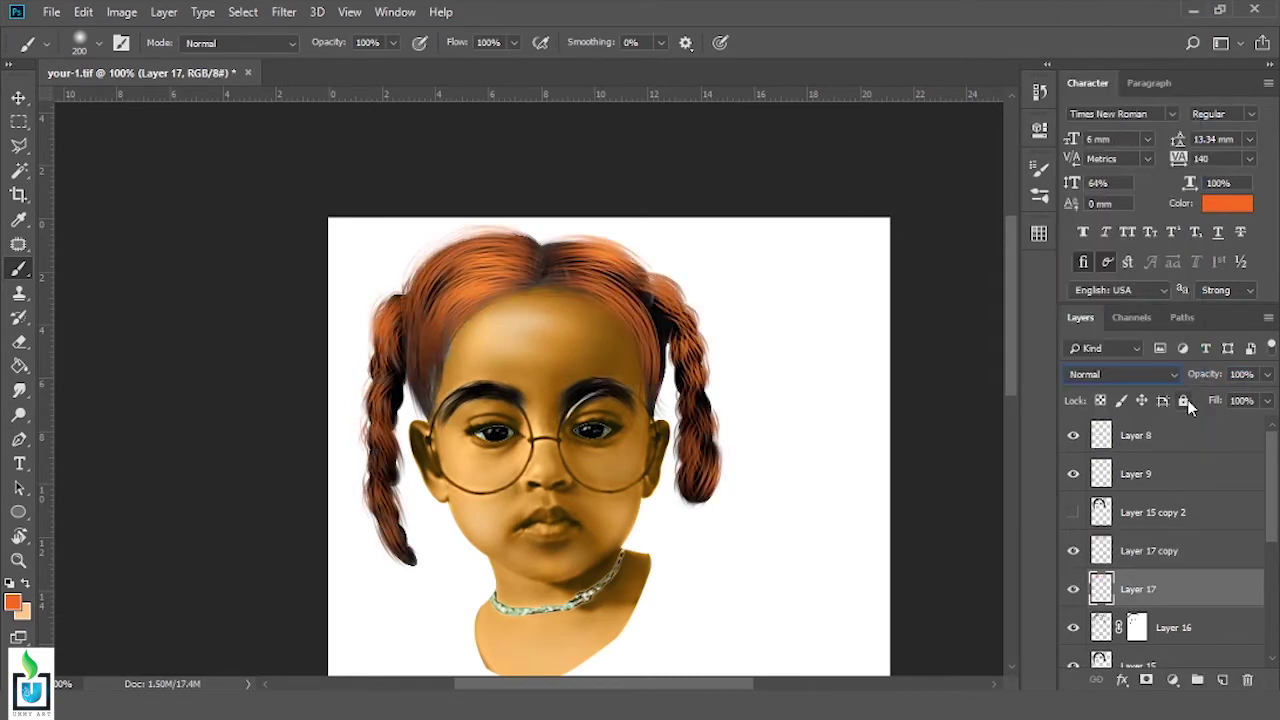
{"action": "left_click_drag", "start_coordinate": [1205, 374], "coordinate": [1078, 385]}
{"action": "left_click", "coordinate": [1248, 680]}
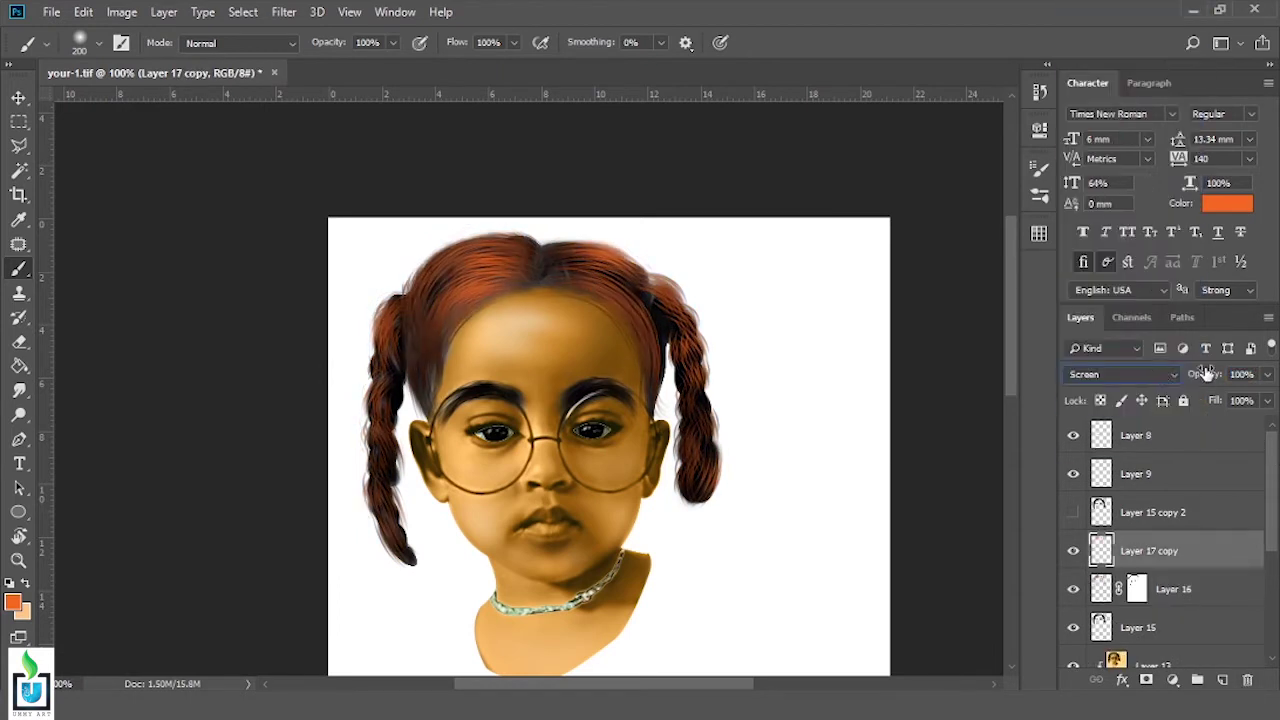
{"action": "left_click_drag", "start_coordinate": [1220, 554], "coordinate": [1150, 540]}
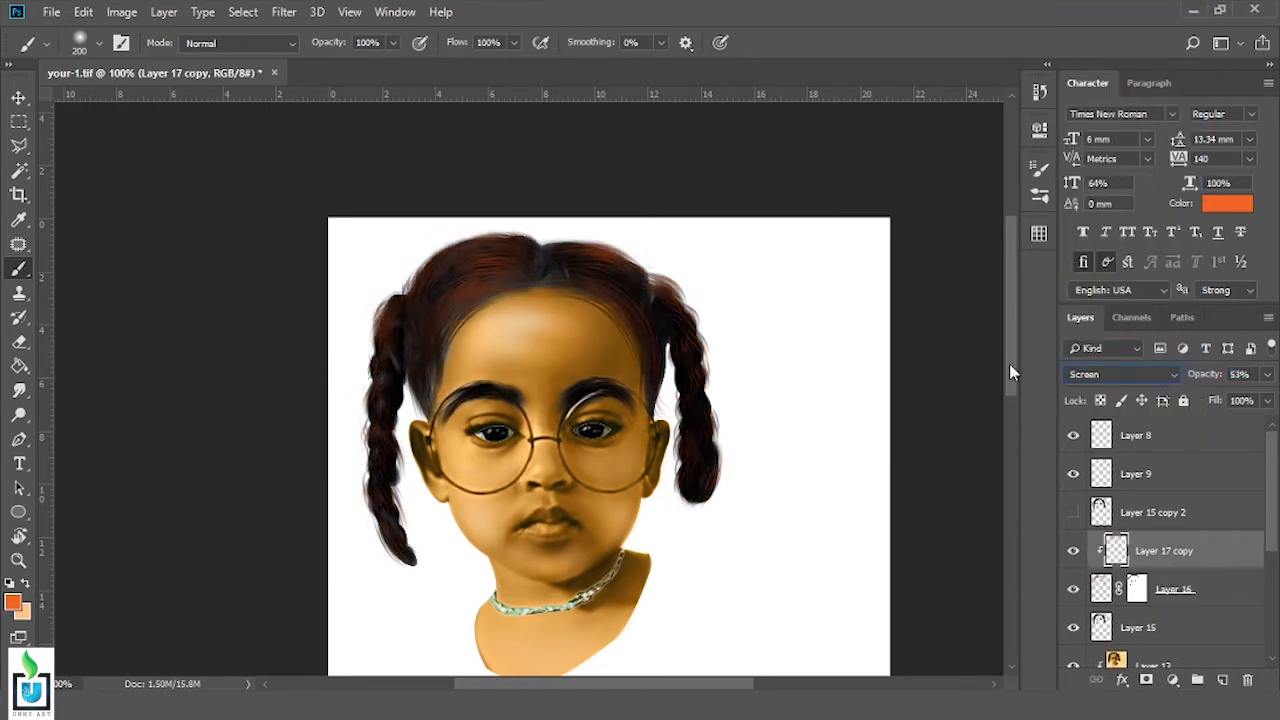
{"action": "left_click_drag", "start_coordinate": [1205, 374], "coordinate": [1151, 374]}
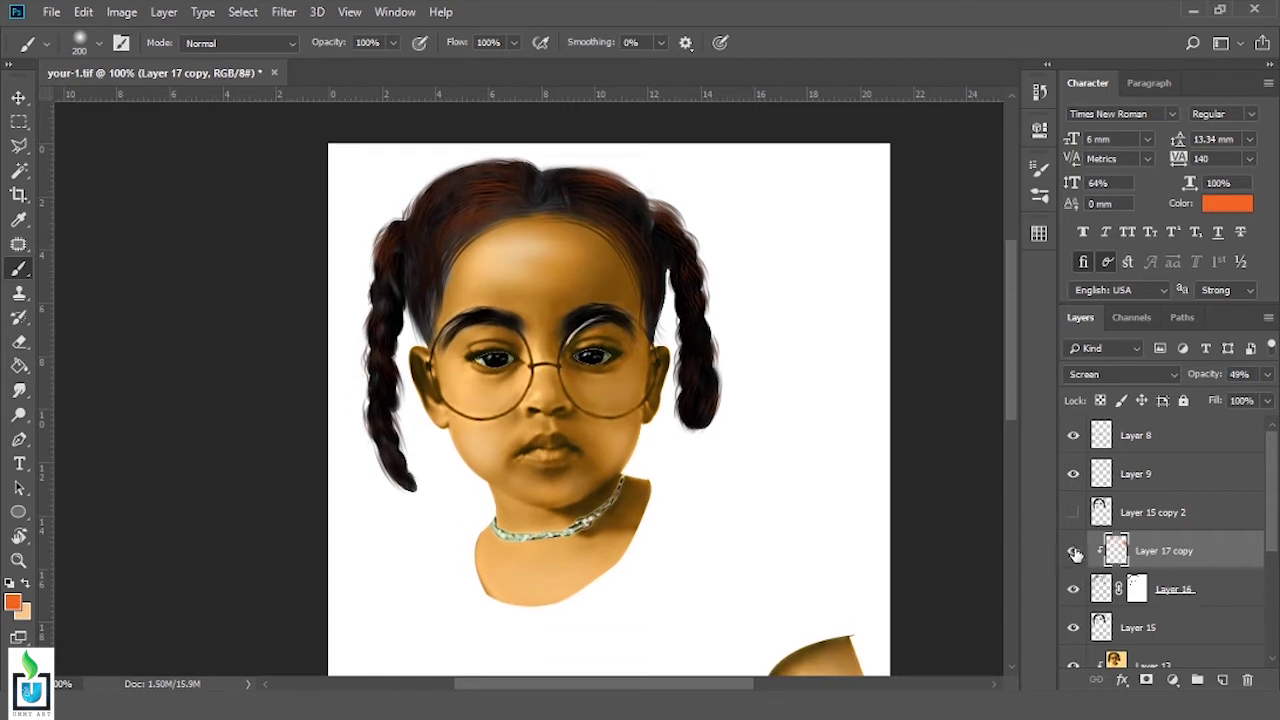
{"action": "left_click_drag", "start_coordinate": [1210, 380], "coordinate": [1204, 380]}
Select Layer 17 and pick red as the painting colour for the lips
{"action": "scroll", "coordinate": [1013, 375], "scroll_direction": "down", "scroll_amount": 2}
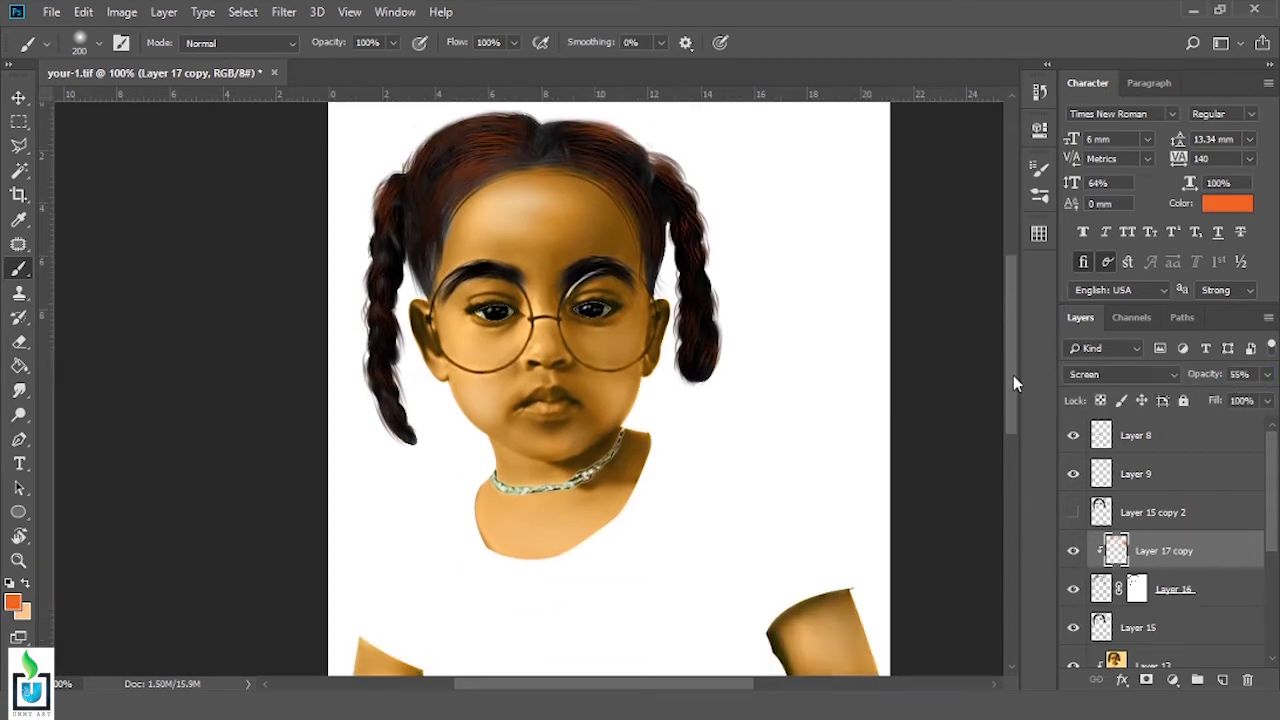
{"action": "scroll", "coordinate": [988, 435], "scroll_direction": "down", "scroll_amount": 3}
{"action": "scroll", "coordinate": [1160, 540], "scroll_direction": "down", "scroll_amount": 1}
{"action": "scroll", "coordinate": [1160, 540], "scroll_direction": "down", "scroll_amount": 1}
{"action": "left_click", "coordinate": [1160, 598]}
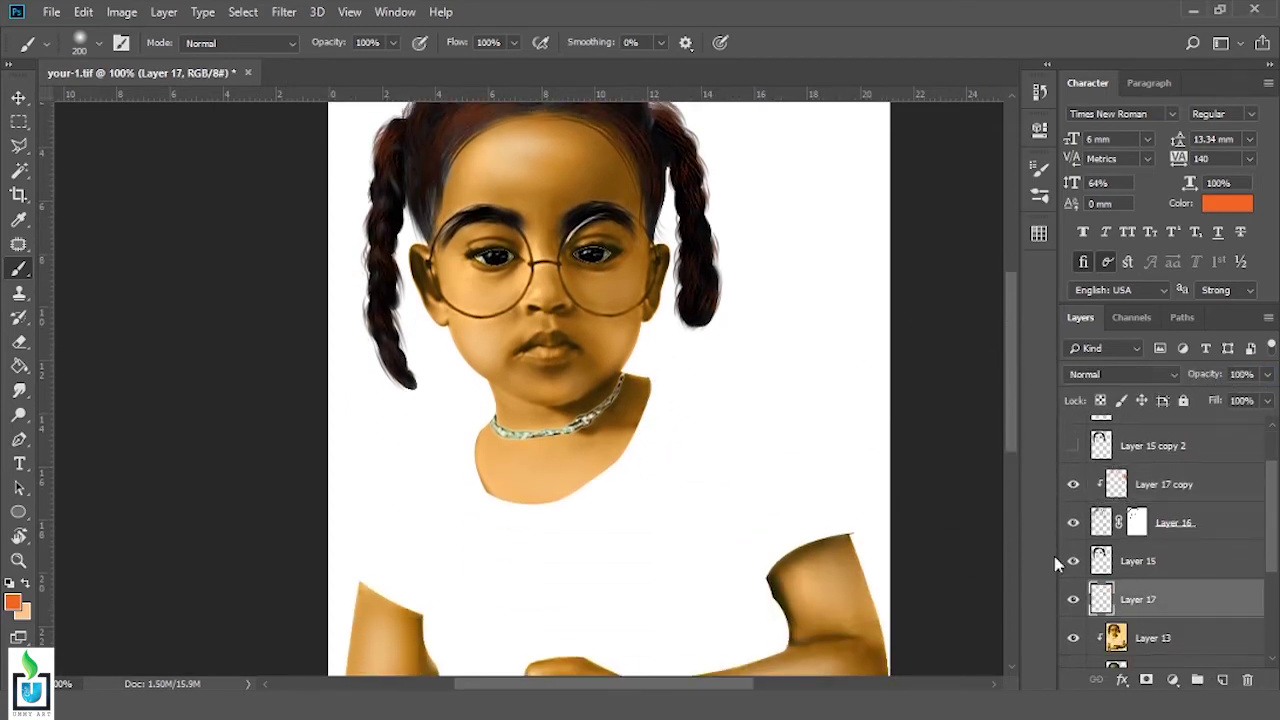
{"action": "right_click", "coordinate": [612, 380]}
{"action": "left_click", "coordinate": [1039, 128]}
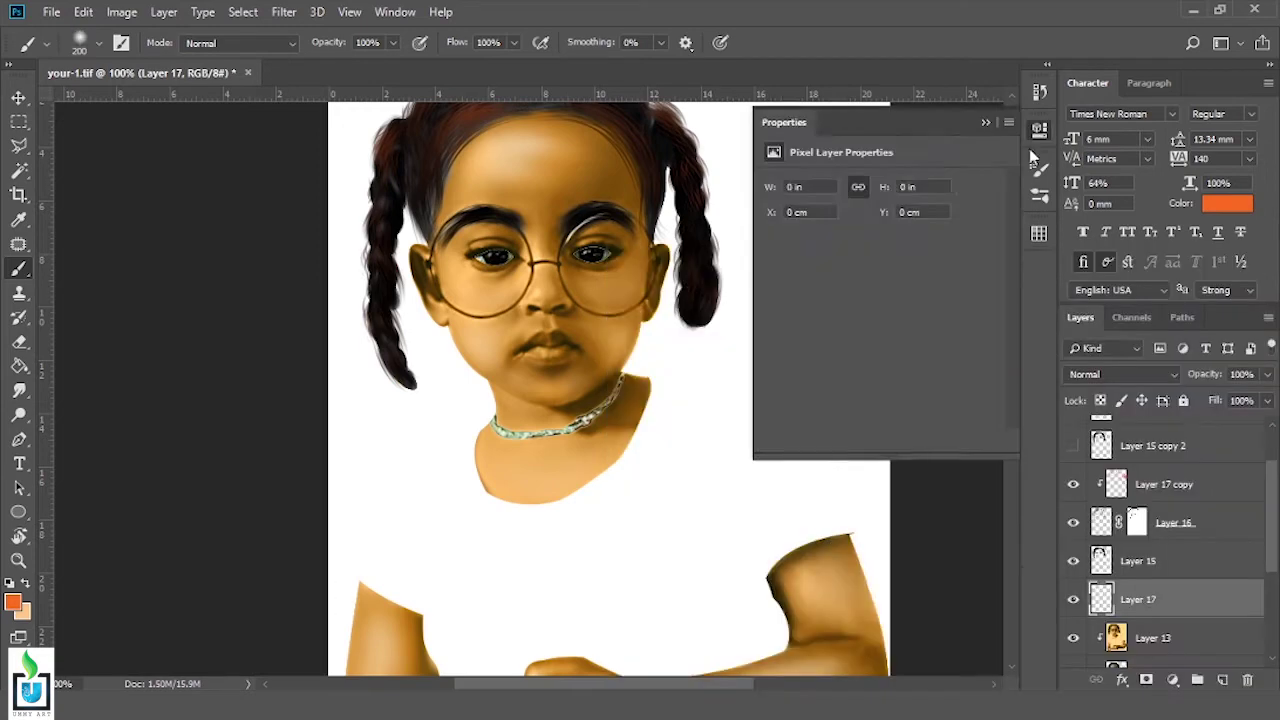
{"action": "left_click", "coordinate": [1039, 233]}
{"action": "left_click", "coordinate": [1039, 233]}
{"action": "scroll", "coordinate": [535, 350], "scroll_direction": "up", "scroll_amount": 5}
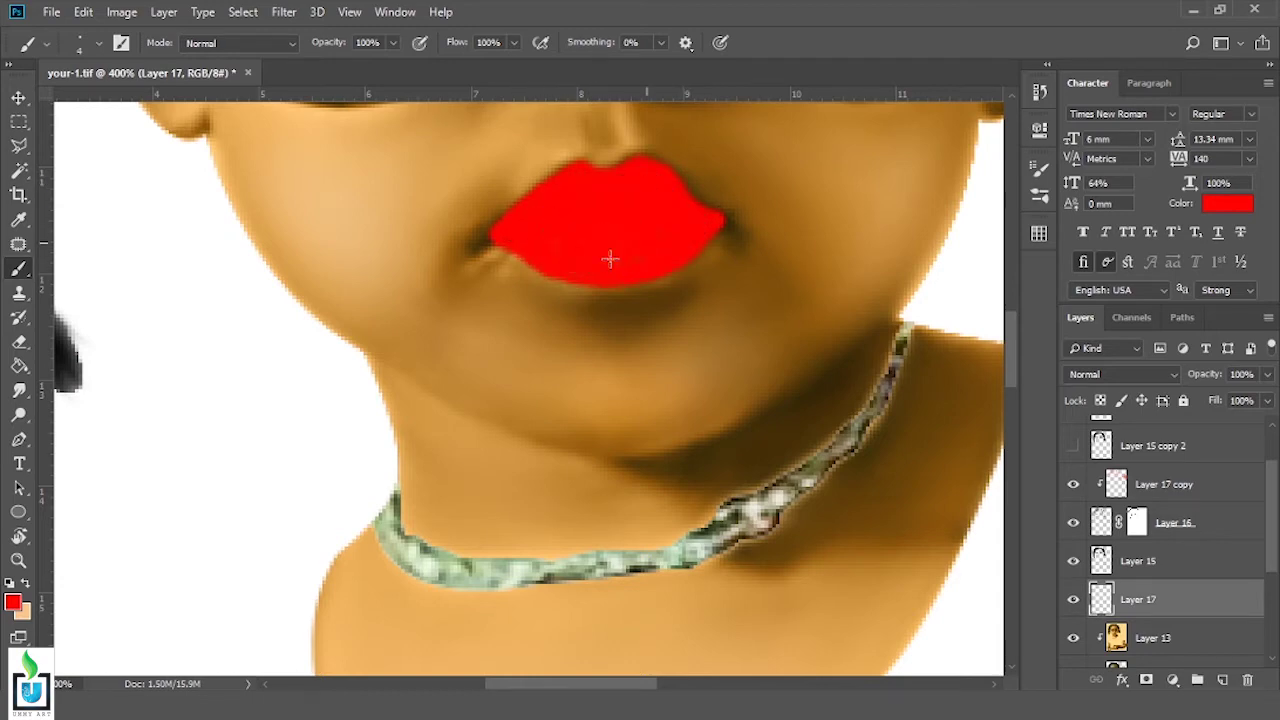
Set the red lip paint on Layer 17 to Color blend mode
{"action": "left_click", "coordinate": [1123, 374]}
{"action": "left_click", "coordinate": [1090, 440]}
{"action": "scroll", "coordinate": [714, 423], "scroll_direction": "down", "scroll_amount": 3}
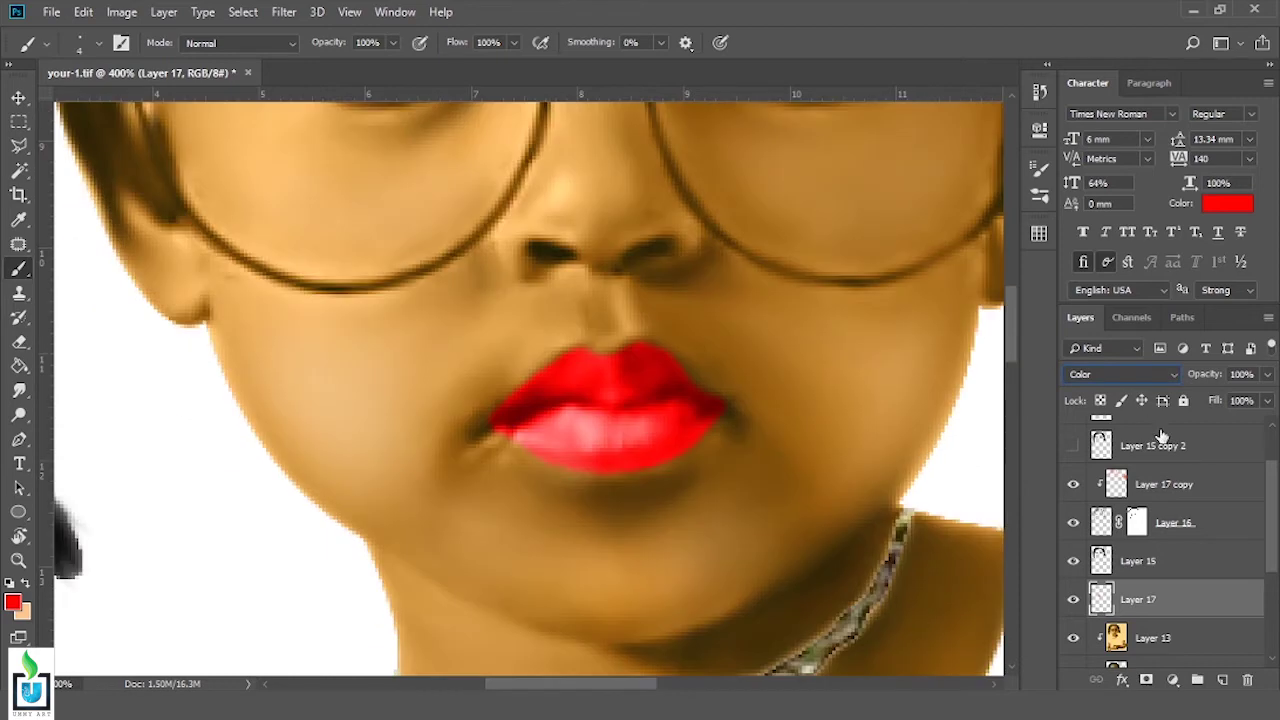
{"action": "scroll", "coordinate": [678, 459], "scroll_direction": "down", "scroll_amount": 2}
{"action": "scroll", "coordinate": [590, 317], "scroll_direction": "up", "scroll_amount": 3}
Colorize the lips with Hue/Saturation: Saturation 67, Lightness +24, slight hue tweak
{"action": "left_click", "coordinate": [121, 11]}
{"action": "left_click", "coordinate": [370, 172]}
{"action": "left_click", "coordinate": [1138, 330]}
{"action": "left_click_drag", "start_coordinate": [861, 225], "coordinate": [861, 225]}
{"action": "left_click_drag", "start_coordinate": [911, 273], "coordinate": [971, 271]}
{"action": "left_click_drag", "start_coordinate": [953, 321], "coordinate": [975, 321]}
{"action": "left_click", "coordinate": [895, 250]}
{"action": "key", "text": "Return"}
Check Layer 17's blending options and zoom back in on the face
{"action": "key", "text": "b"}
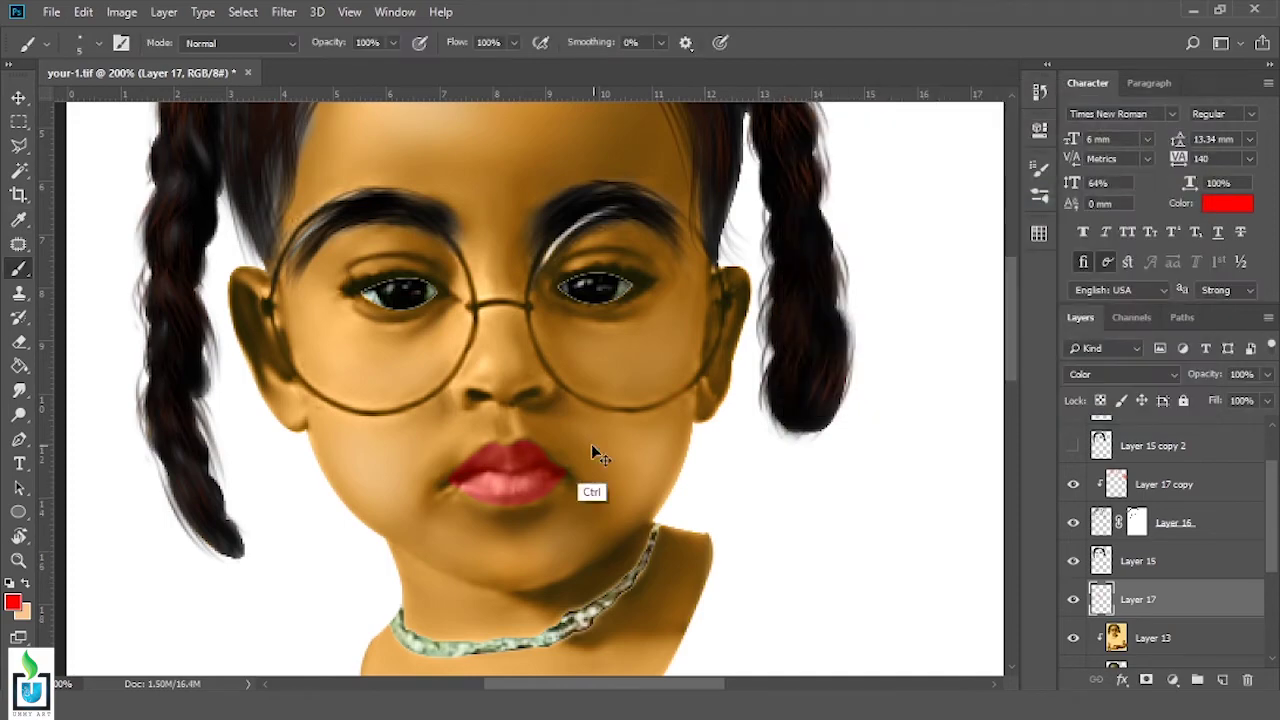
{"action": "key", "text": "ctrl+minus"}
{"action": "double_click", "coordinate": [1210, 599]}
{"action": "key", "text": "ctrl+plus"}
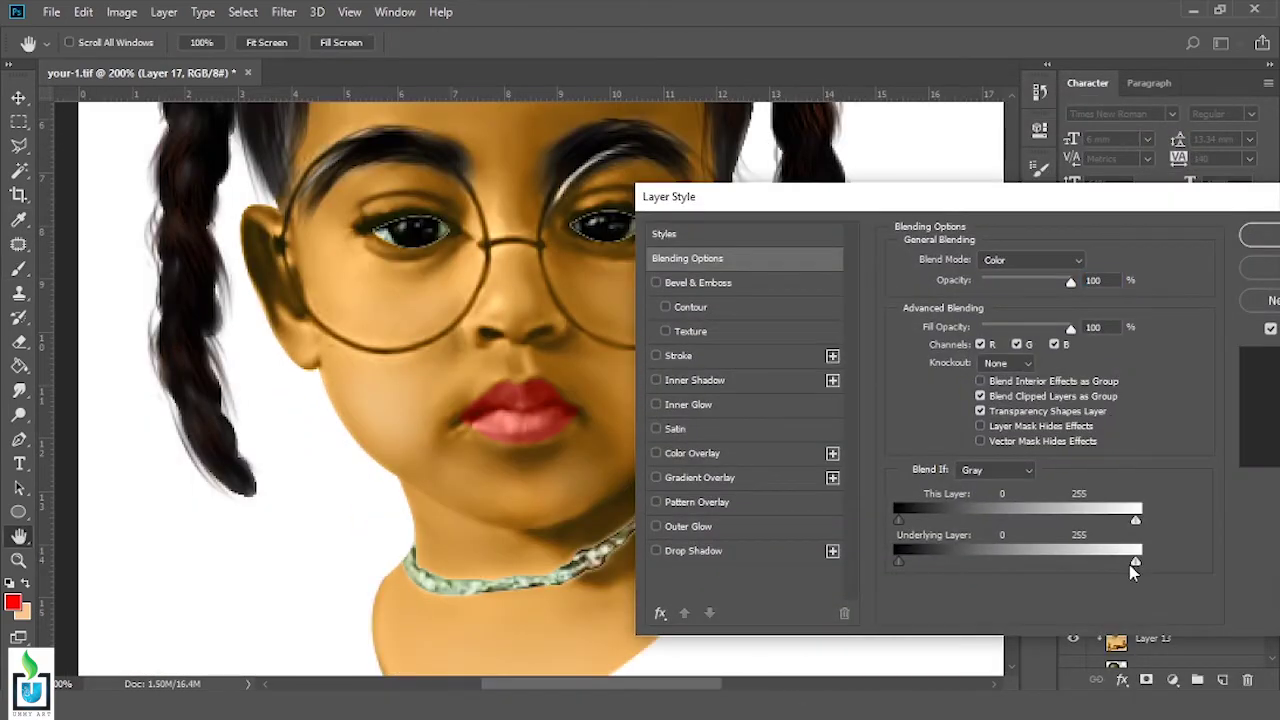
{"action": "left_click", "coordinate": [1252, 238]}
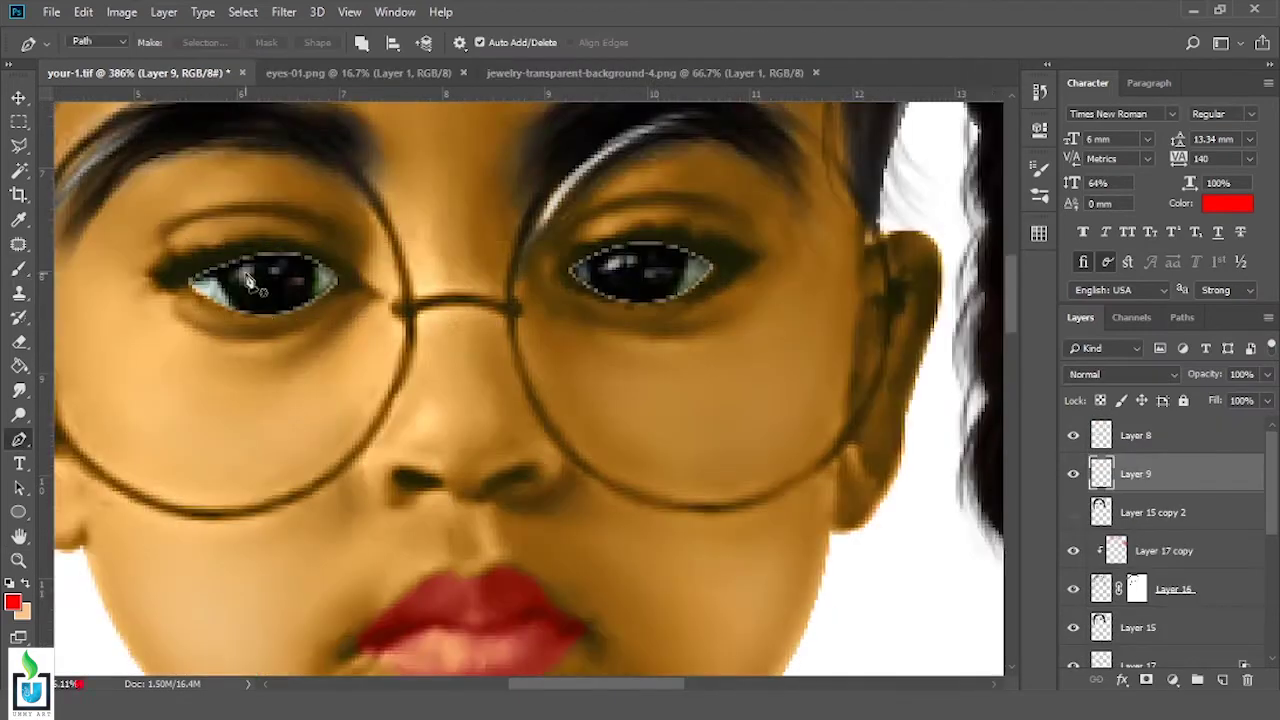
Outline the left eye with the Pen, make a selection and copy it to a new layer
{"action": "scroll", "coordinate": [250, 283], "scroll_direction": "up", "scroll_amount": 1}
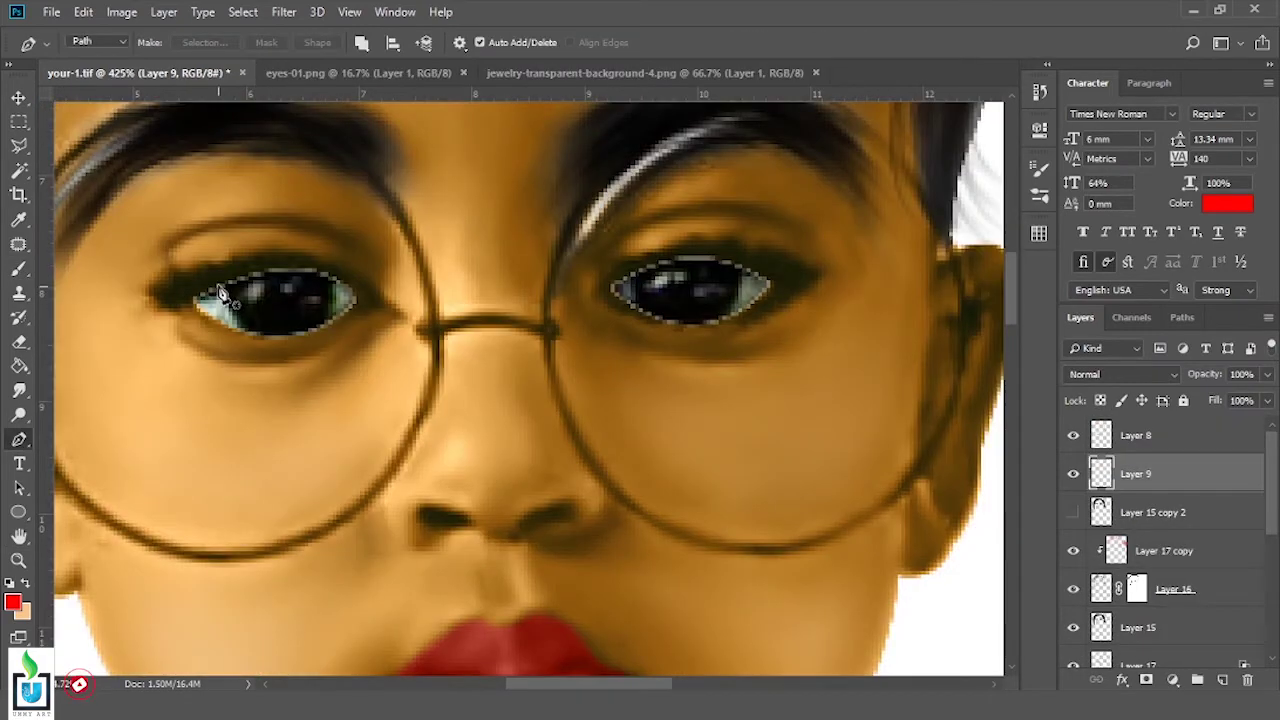
{"action": "left_click_drag", "start_coordinate": [285, 347], "coordinate": [303, 366]}
{"action": "left_click_drag", "start_coordinate": [329, 258], "coordinate": [300, 170]}
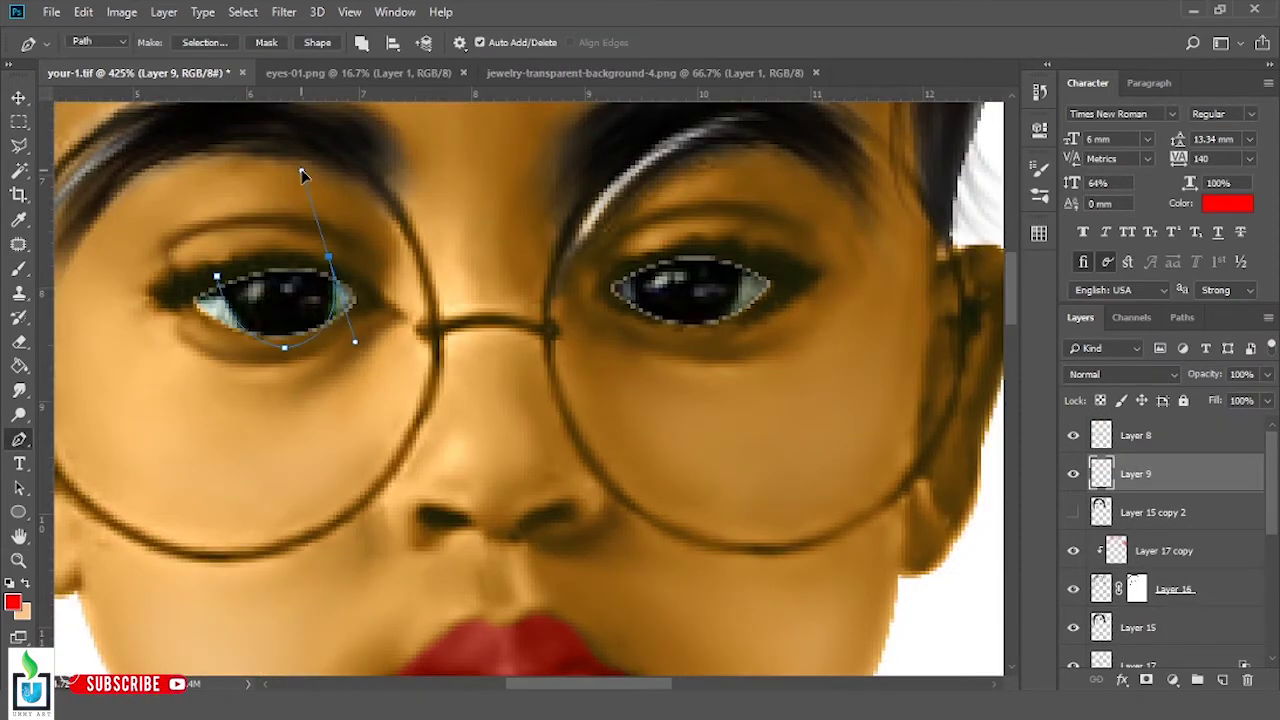
{"action": "right_click", "coordinate": [250, 268]}
{"action": "left_click", "coordinate": [320, 349]}
{"action": "left_click", "coordinate": [737, 177]}
{"action": "key", "text": "ctrl+j"}
{"action": "left_click", "coordinate": [1073, 512]}
{"action": "left_click", "coordinate": [1136, 512]}
Outline the right eye, fill its selection white and merge the eye layer into Layer 9
{"action": "key", "text": "p"}
{"action": "left_click", "coordinate": [650, 241]}
{"action": "left_click_drag", "start_coordinate": [646, 336], "coordinate": [698, 340]}
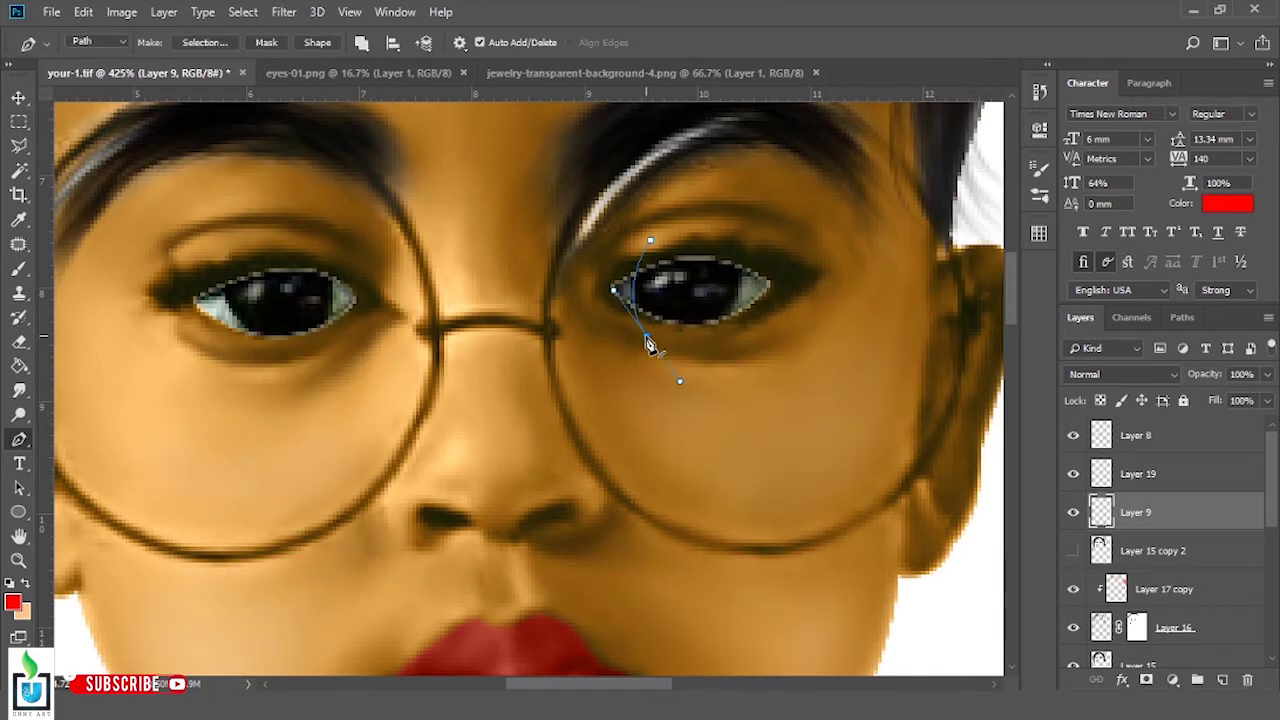
{"action": "left_click_drag", "start_coordinate": [741, 233], "coordinate": [770, 250]}
{"action": "left_click", "coordinate": [650, 241]}
{"action": "right_click", "coordinate": [686, 205]}
{"action": "left_click", "coordinate": [757, 283]}
{"action": "key", "text": "Return"}
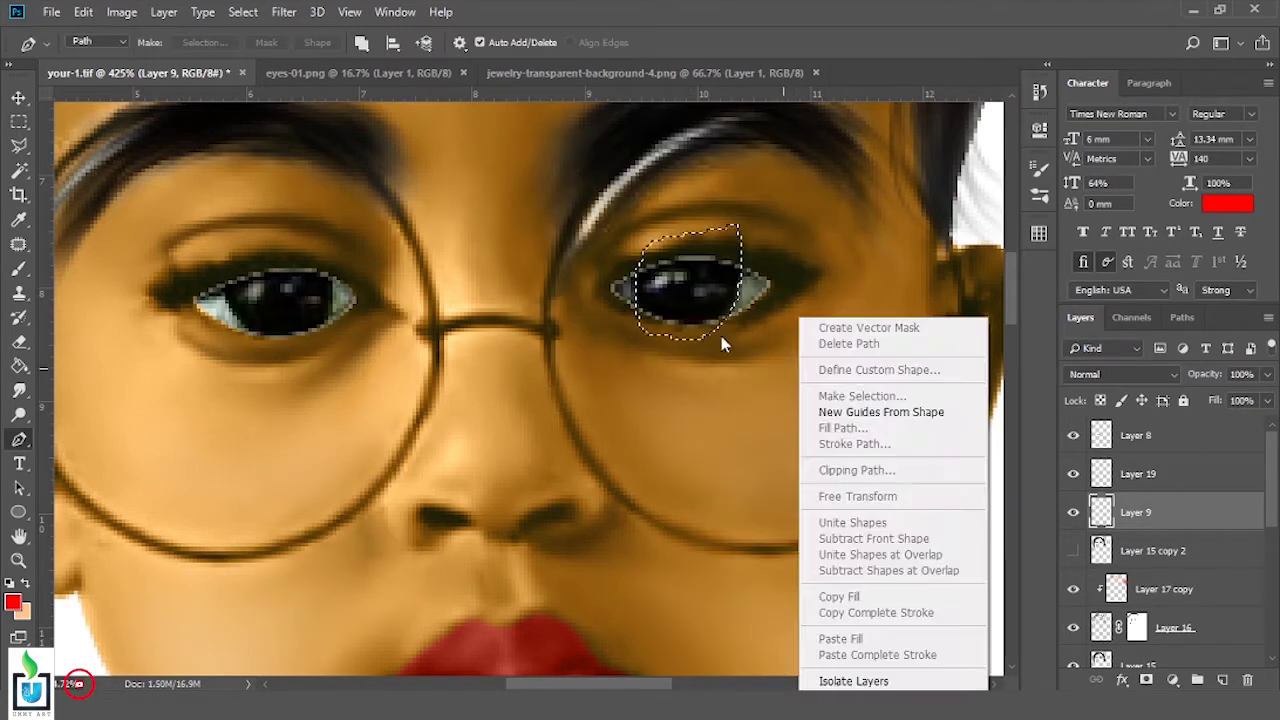
{"action": "key", "text": "m"}
{"action": "right_click", "coordinate": [680, 291]}
{"action": "left_click", "coordinate": [720, 410]}
{"action": "key", "text": "ctrl+e"}
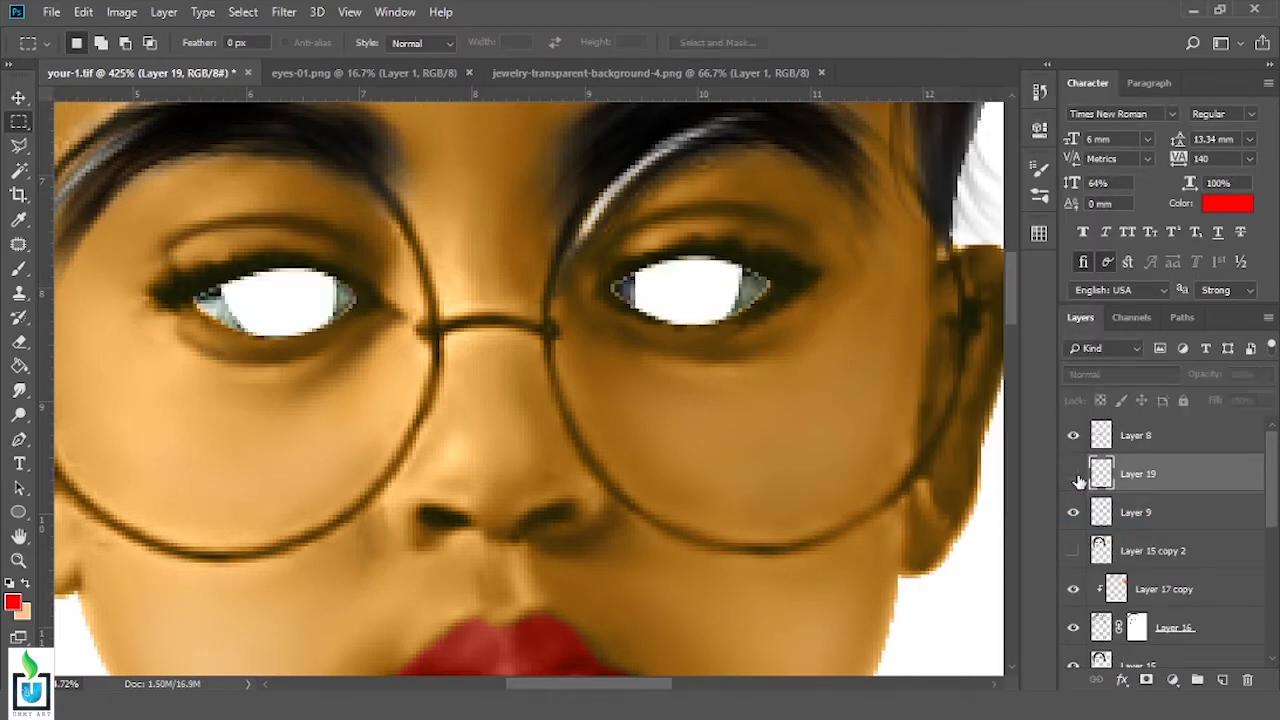
Set up the Smudge brush preset and duplicate Layer 9
{"action": "left_click", "coordinate": [19, 390]}
{"action": "right_click", "coordinate": [535, 352]}
{"action": "scroll", "coordinate": [980, 407], "scroll_direction": "down", "scroll_amount": 5}
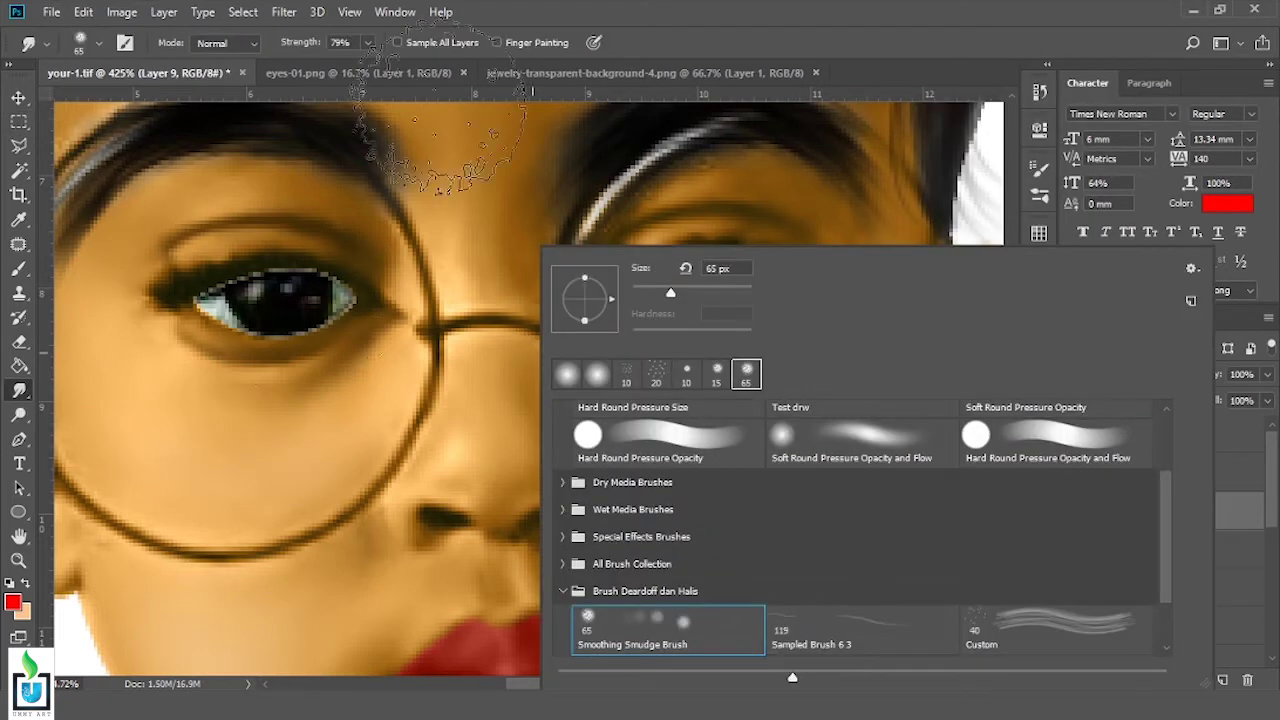
{"action": "key", "text": "Return"}
{"action": "left_click_drag", "start_coordinate": [1220, 666], "coordinate": [1222, 679]}
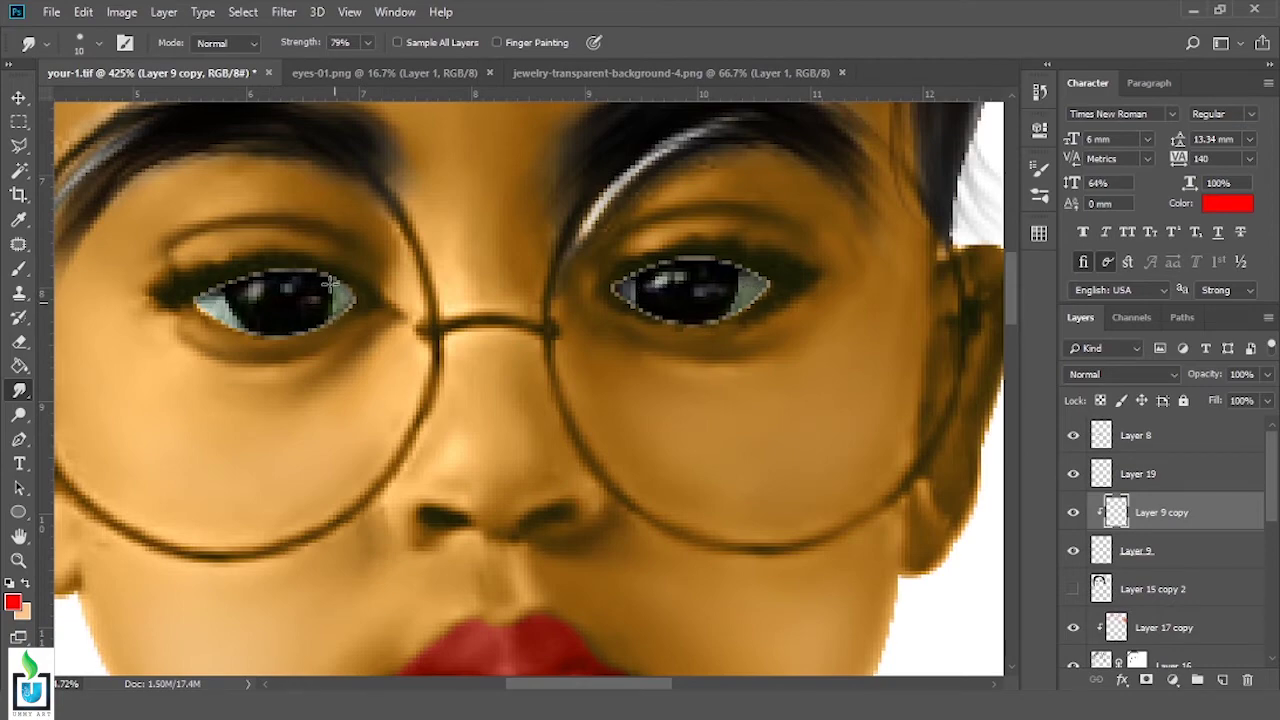
Brighten the eyes with a Curves lift on Layer 9 copy and reorder the eye layers
{"action": "left_click", "coordinate": [121, 11]}
{"action": "left_click", "coordinate": [352, 99]}
{"action": "left_click_drag", "start_coordinate": [888, 266], "coordinate": [888, 211]}
{"action": "left_click_drag", "start_coordinate": [768, 386], "coordinate": [768, 293]}
{"action": "key", "text": "Return"}
{"action": "key", "text": "ctrl+minus"}
{"action": "left_click_drag", "start_coordinate": [1140, 550], "coordinate": [1163, 483]}
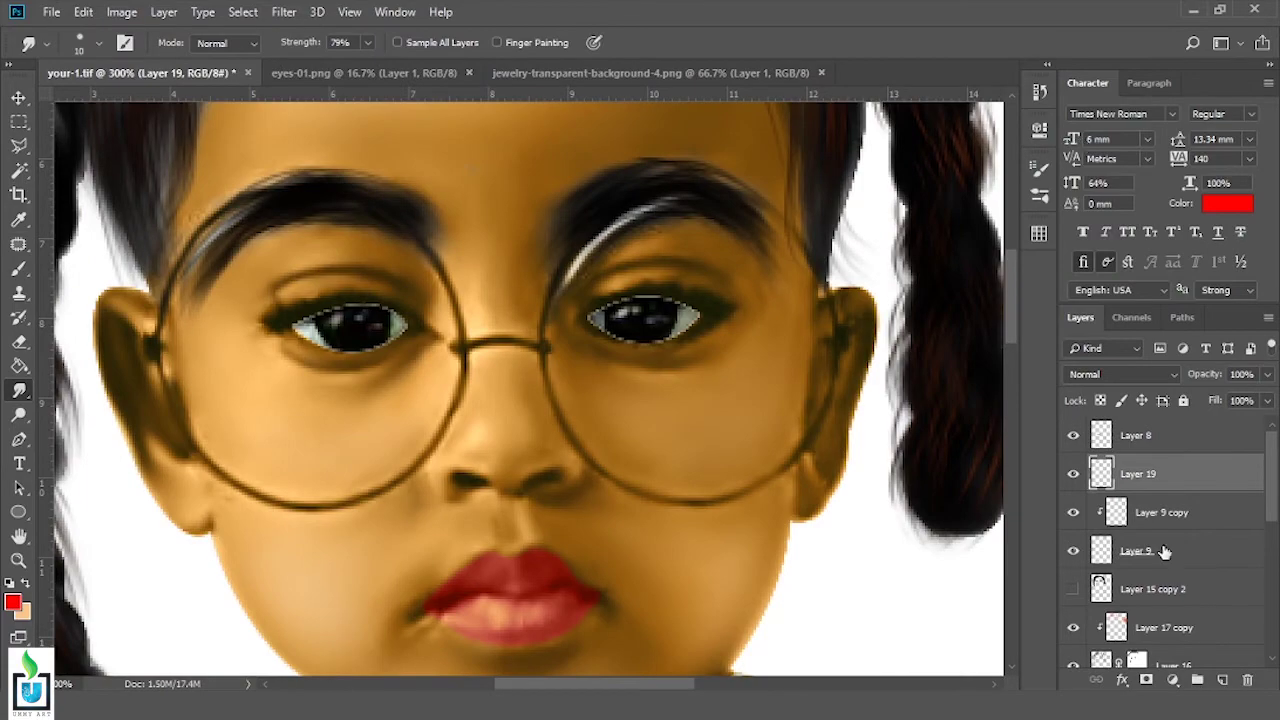
{"action": "left_click", "coordinate": [1163, 478]}
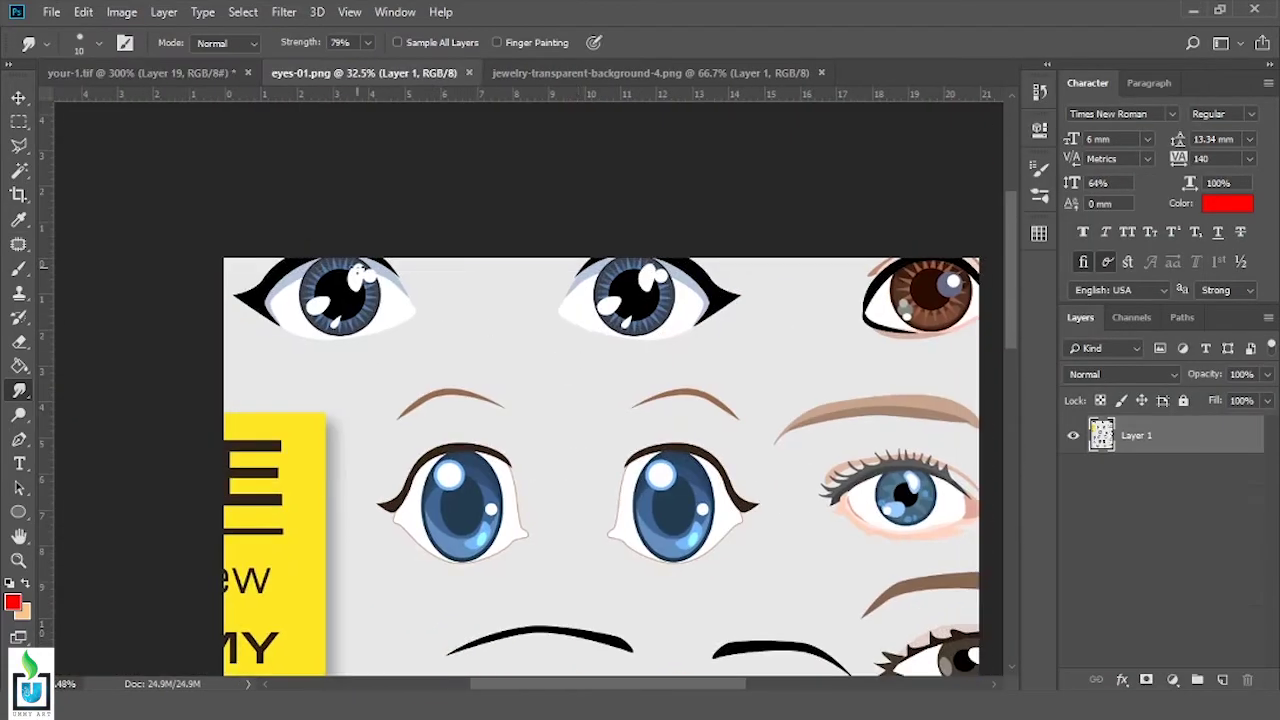
Reshape the path's curves around the iris edge
{"action": "left_click_drag", "start_coordinate": [256, 190], "coordinate": [303, 164]}
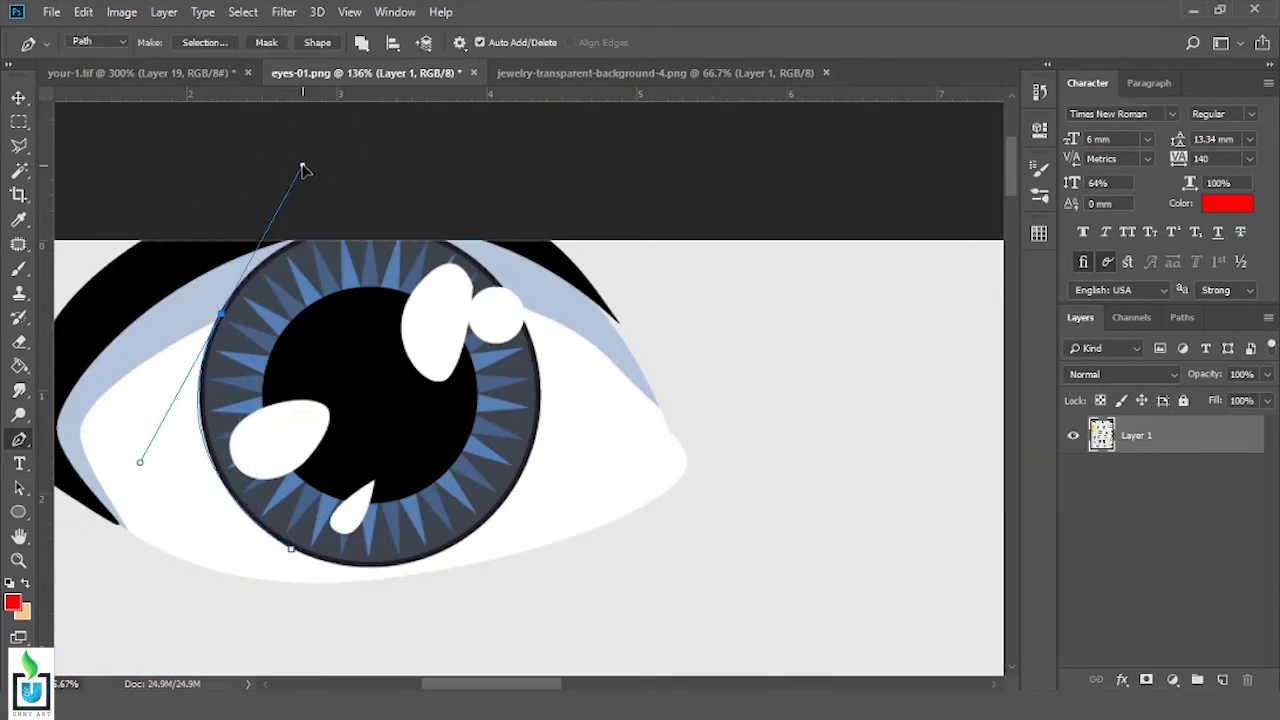
{"action": "left_click", "coordinate": [221, 316], "text": "alt"}
{"action": "left_click_drag", "start_coordinate": [530, 290], "coordinate": [590, 292]}
{"action": "left_click_drag", "start_coordinate": [519, 478], "coordinate": [443, 661]}
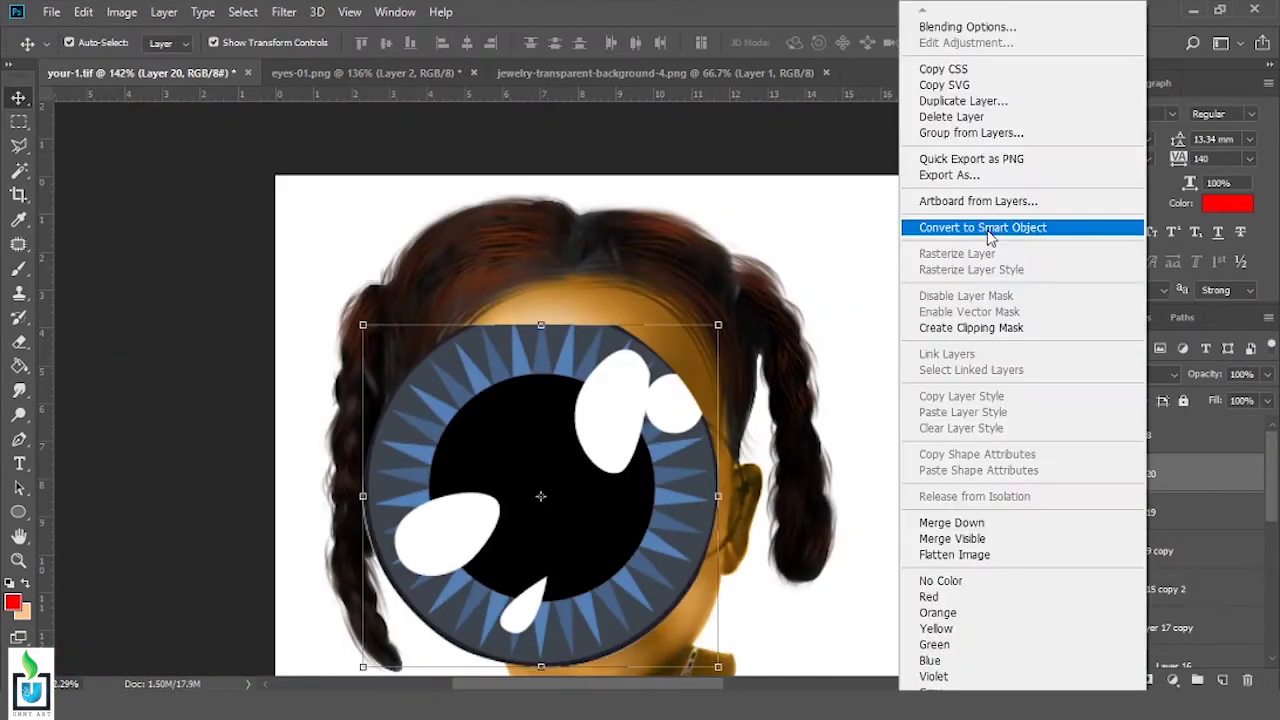
Convert the iris layer to a Smart Object and scale it onto the left eye
{"action": "left_click", "coordinate": [988, 227]}
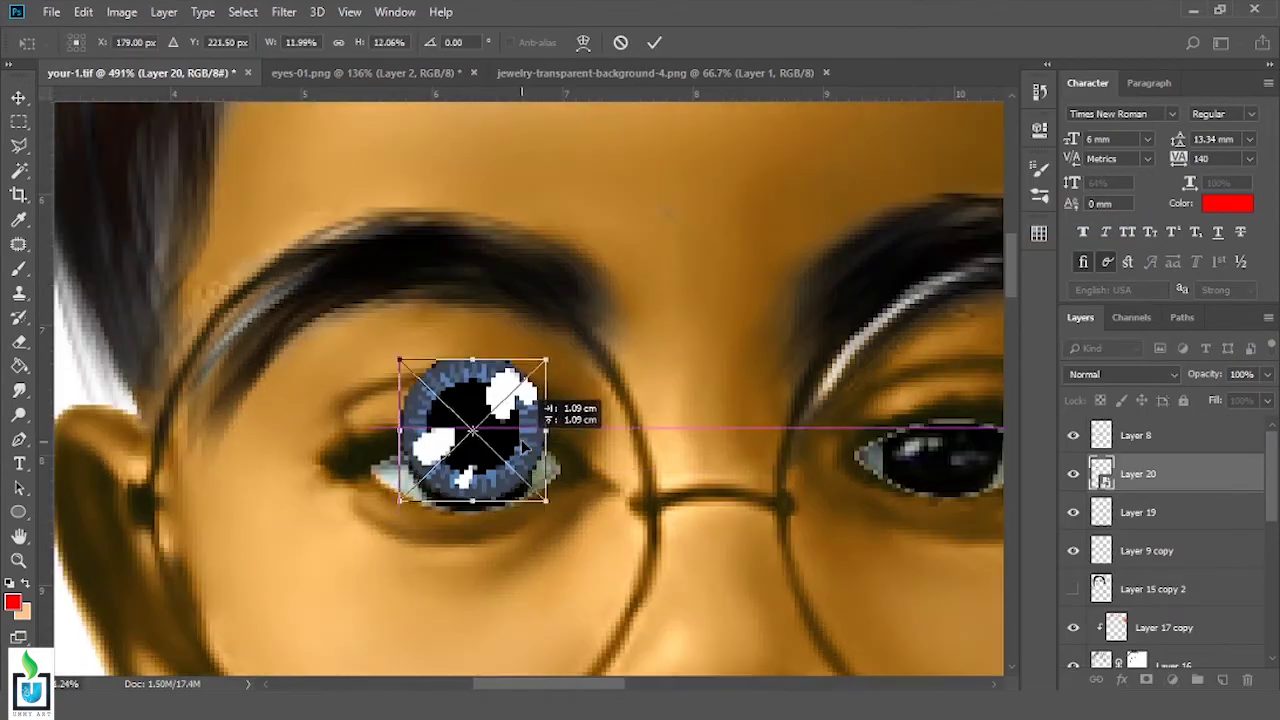
{"action": "mouse_move", "coordinate": [524, 446]}
{"action": "left_mouse_down"}
{"action": "mouse_move", "coordinate": [520, 474]}
{"action": "mouse_move", "coordinate": [473, 513]}
{"action": "left_mouse_up"}
{"action": "key", "text": "Return"}
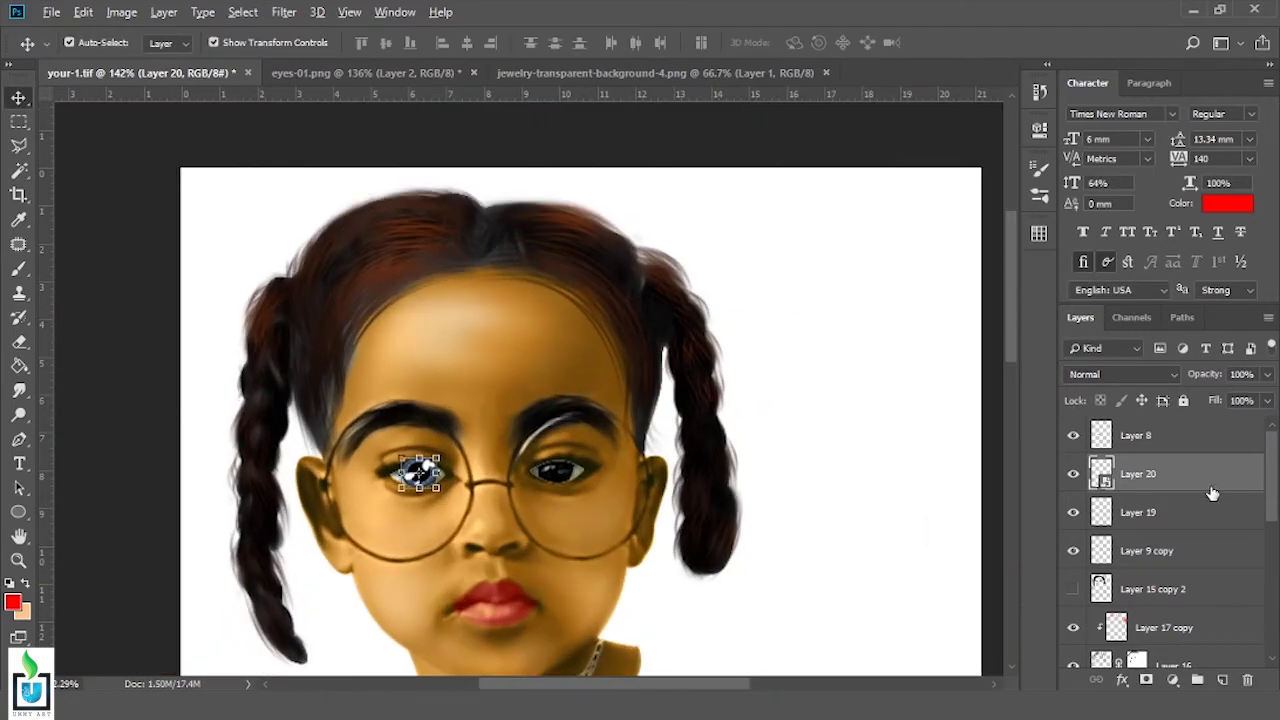
Duplicate the iris and position the copy over the right eye
{"action": "key", "text": "ctrl+j"}
{"action": "key", "text": "ctrl+t"}
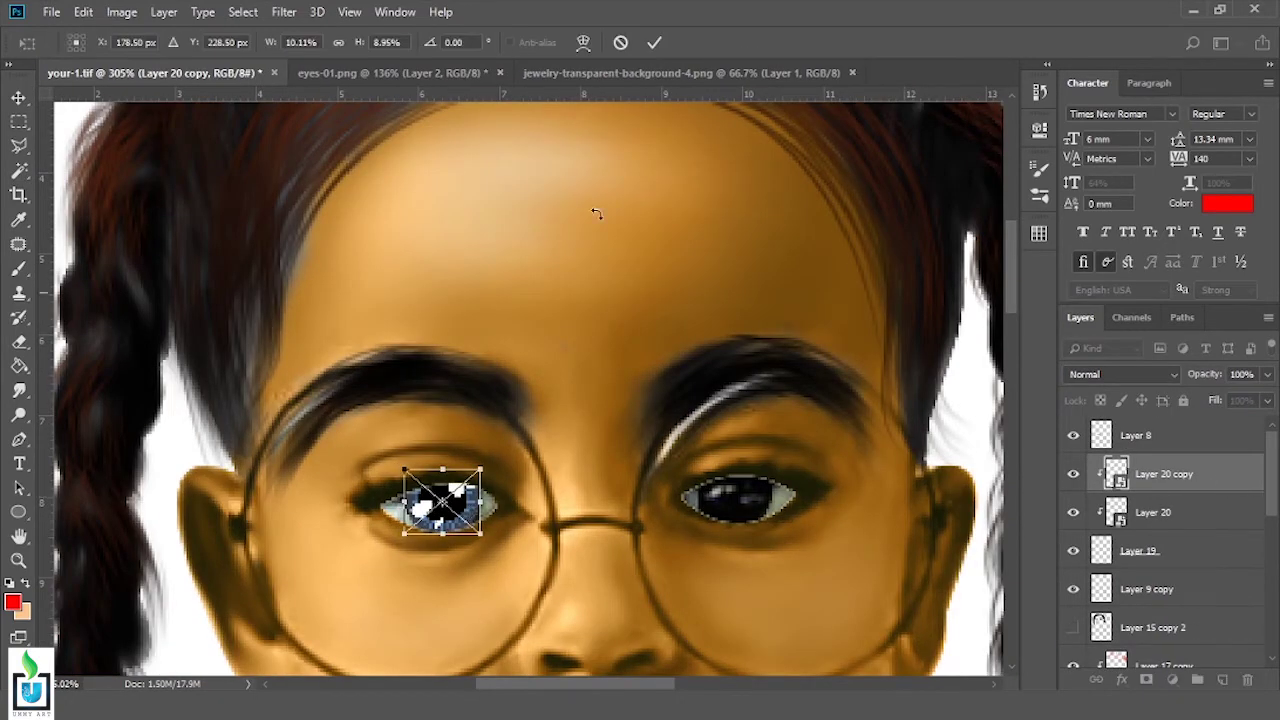
{"action": "key", "text": "Return"}
{"action": "left_click_drag", "start_coordinate": [489, 557], "coordinate": [784, 552]}
{"action": "key", "text": "ctrl+t"}
{"action": "scroll", "coordinate": [706, 470], "scroll_direction": "up", "scroll_amount": 2, "text": "alt"}
{"action": "left_click_drag", "start_coordinate": [757, 488], "coordinate": [757, 492]}
{"action": "scroll", "coordinate": [698, 465], "scroll_direction": "up", "scroll_amount": 1, "text": "alt"}
{"action": "scroll", "coordinate": [698, 465], "scroll_direction": "up", "scroll_amount": 1, "text": "alt"}
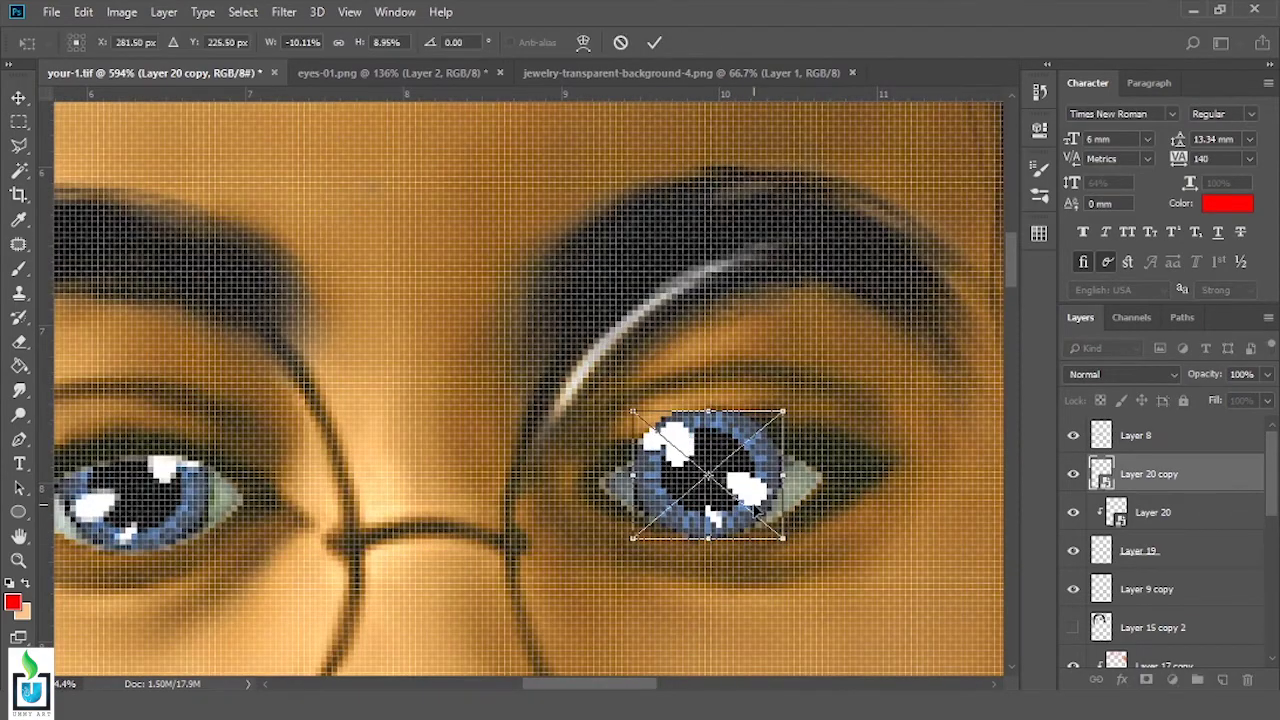
{"action": "key", "text": "Return"}
{"action": "scroll", "coordinate": [757, 510], "scroll_direction": "down", "scroll_amount": 2, "text": "alt"}
Recommit the iris transform and select the copied iris layer
{"action": "key", "text": "ctrl+t"}
{"action": "key", "text": "Return"}
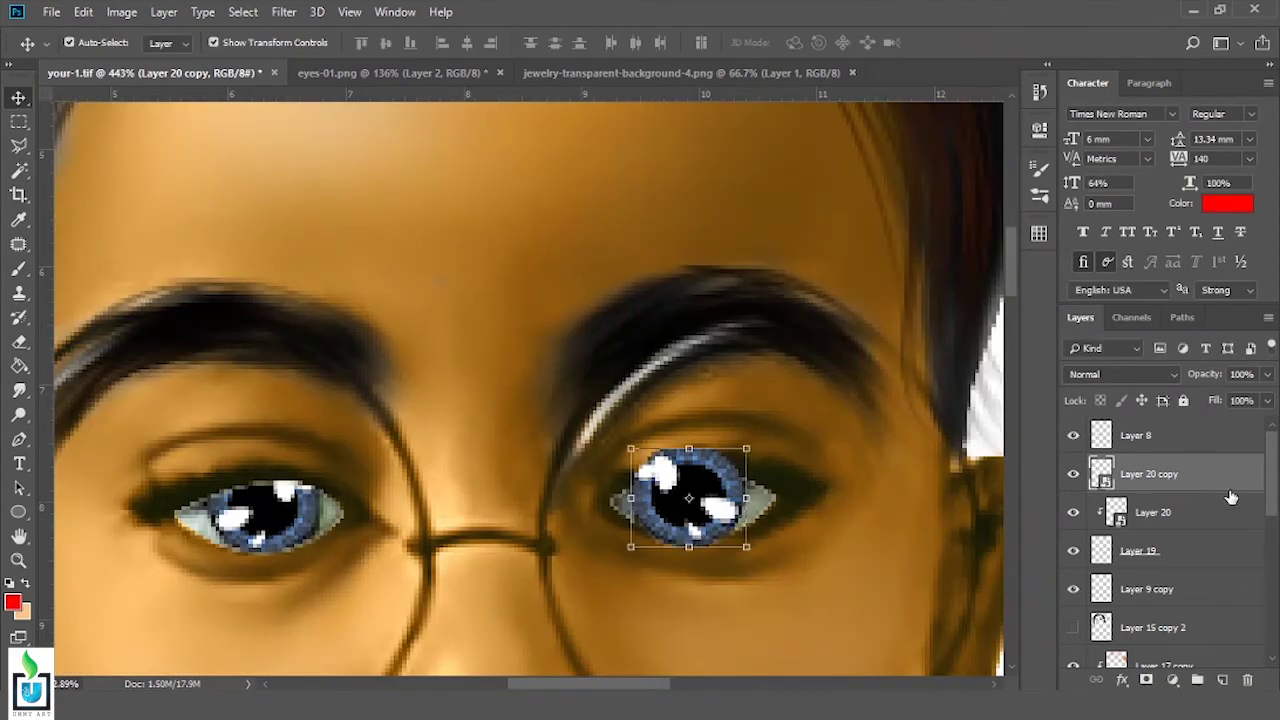
{"action": "scroll", "coordinate": [608, 186], "scroll_direction": "down", "scroll_amount": 5, "text": "alt"}
{"action": "scroll", "coordinate": [608, 186], "scroll_direction": "up", "scroll_amount": 2, "text": "alt"}
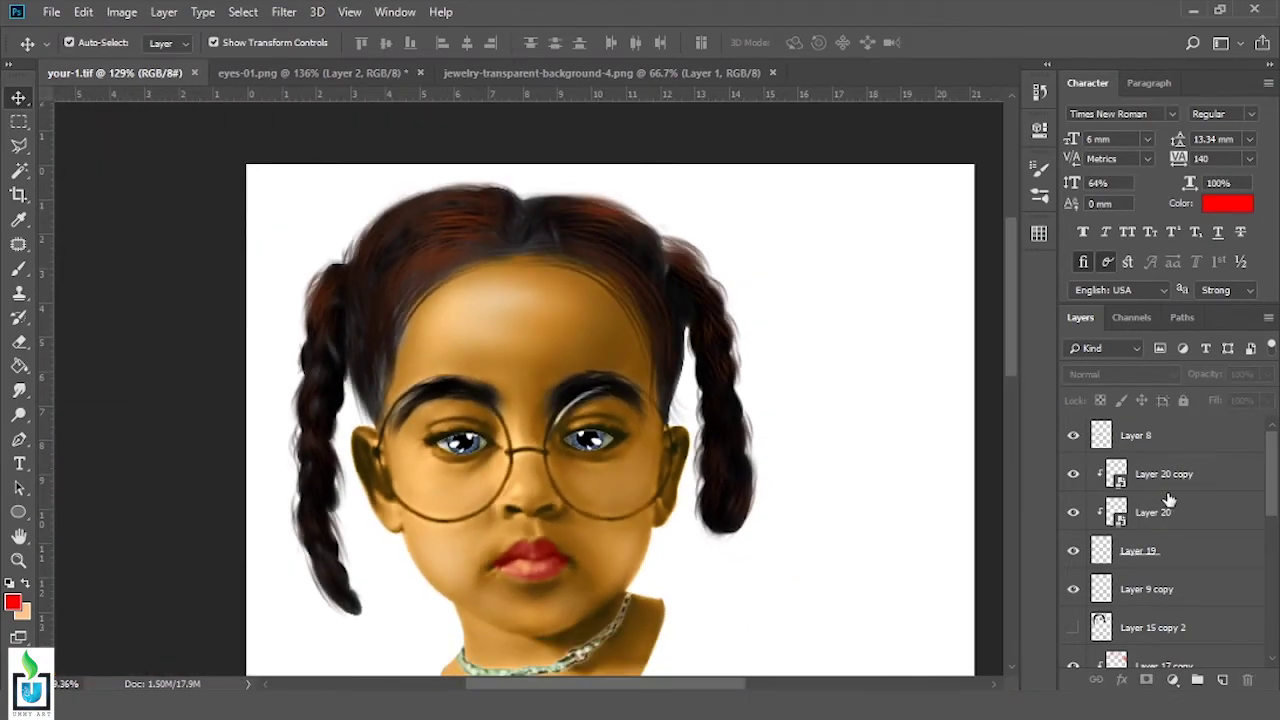
{"action": "left_click", "coordinate": [1089, 512], "text": "shift"}
{"action": "right_click", "coordinate": [1089, 500]}
Zoom in on the eyes and restore an earlier step from History
{"action": "key", "text": "Escape"}
{"action": "scroll", "coordinate": [320, 528], "scroll_direction": "up", "scroll_amount": 3, "text": "alt"}
{"action": "key", "text": "o"}
{"action": "scroll", "coordinate": [313, 413], "scroll_direction": "up", "scroll_amount": 2, "text": "alt"}
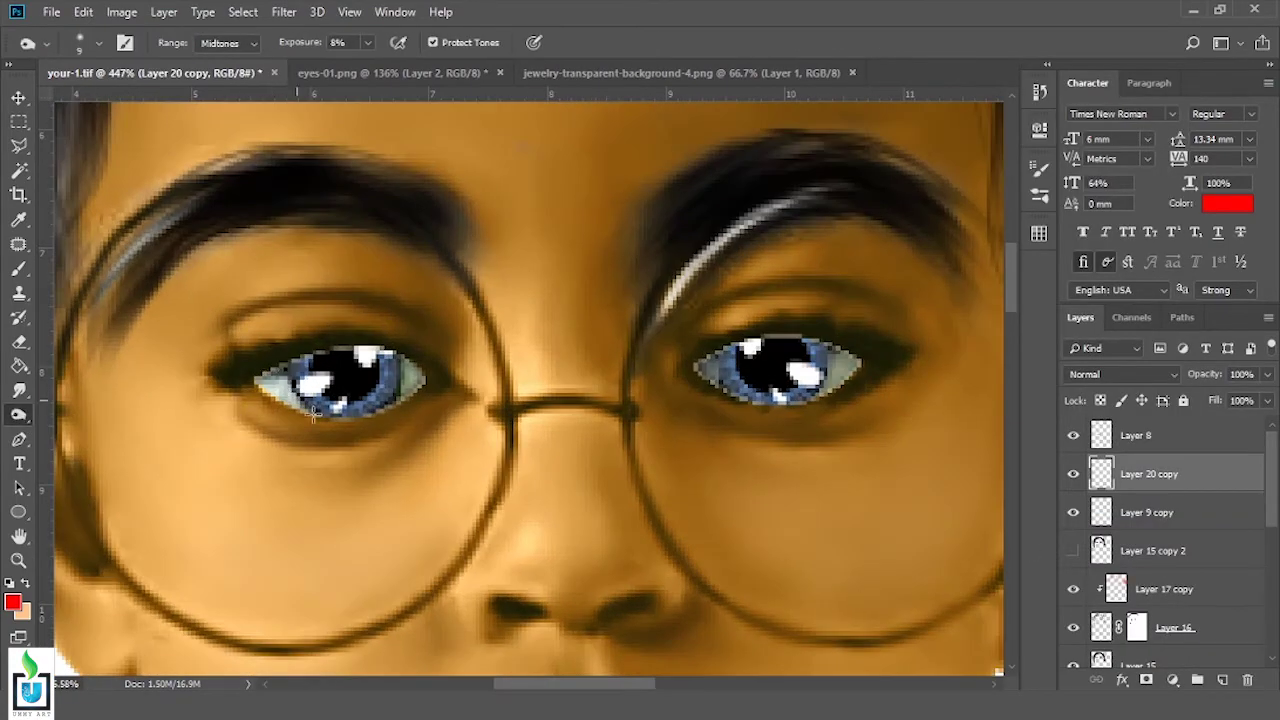
{"action": "left_click", "coordinate": [1039, 130]}
{"action": "left_click", "coordinate": [886, 214]}
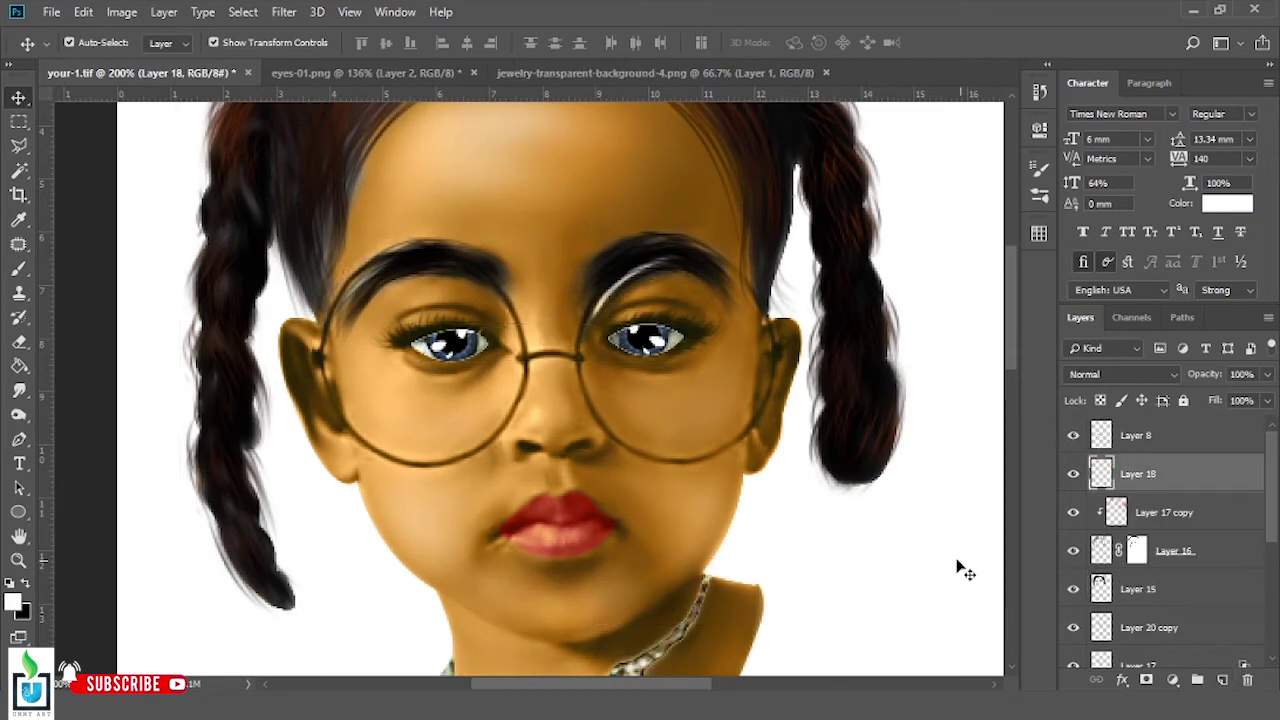
Outline the left lens as a selection and fill it with dark brown
{"action": "left_click", "coordinate": [18, 442]}
{"action": "key", "text": "ctrl+plus"}
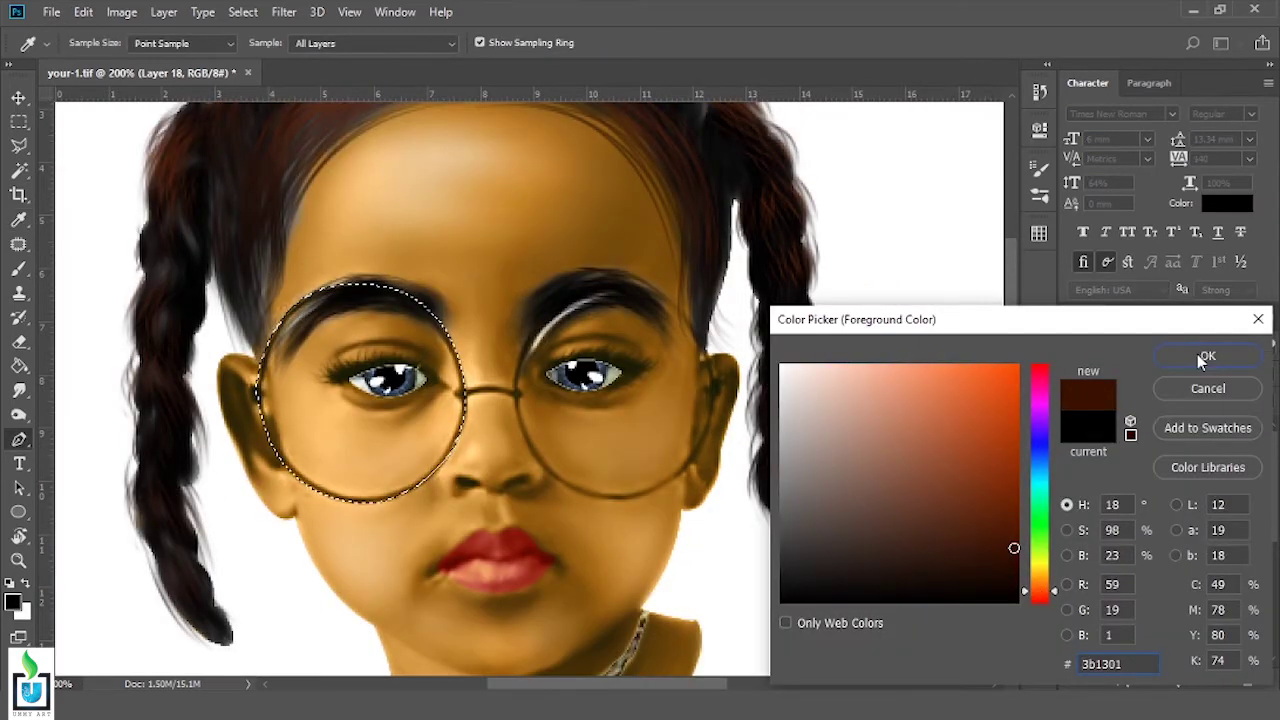
{"action": "key", "text": "Return"}
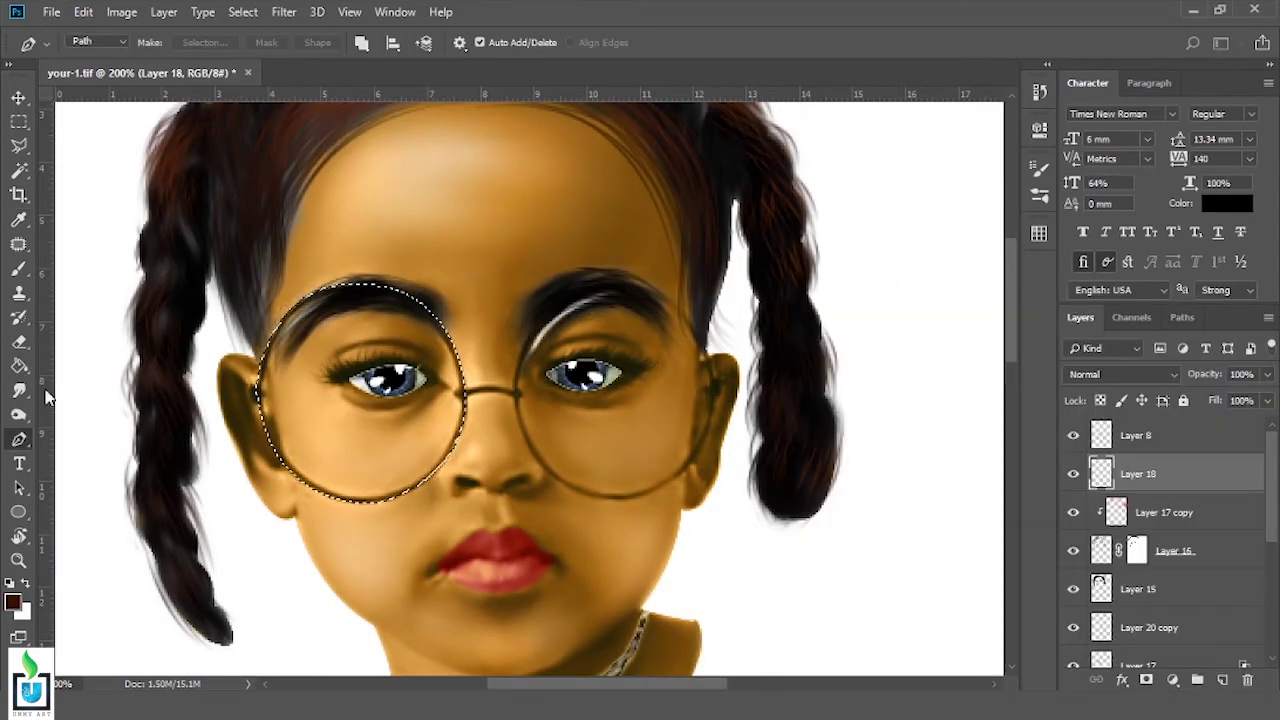
{"action": "left_click", "coordinate": [18, 366]}
{"action": "left_click", "coordinate": [325, 445]}
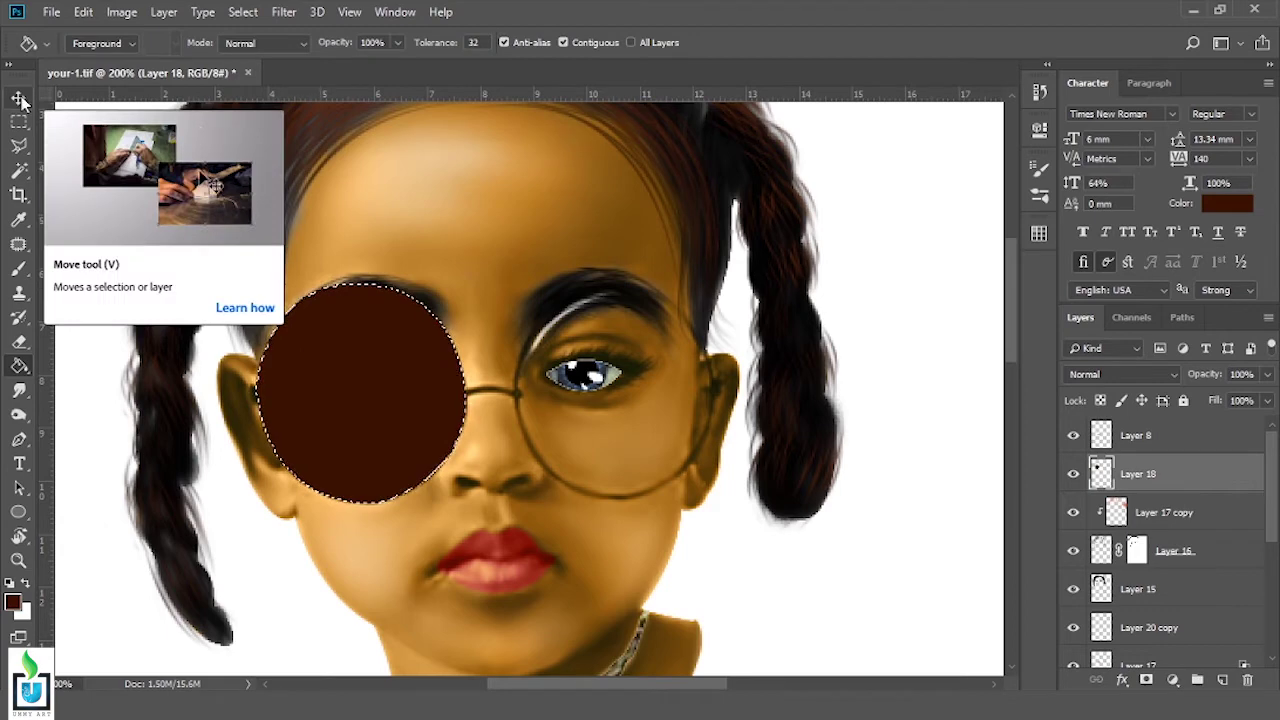
Duplicate the lens layer as a grey tint and lower its opacity
{"action": "left_click", "coordinate": [18, 97]}
{"action": "key", "text": "ctrl"}
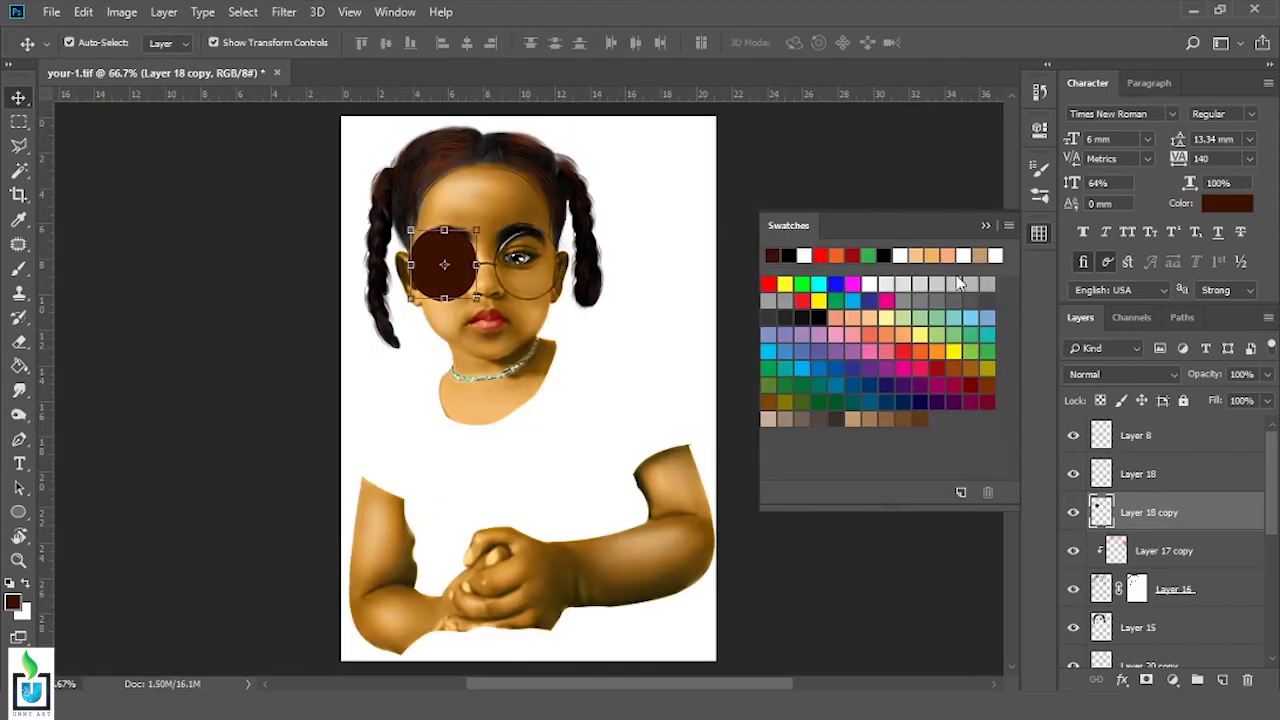
{"action": "left_click_drag", "start_coordinate": [1203, 374], "coordinate": [1160, 374]}
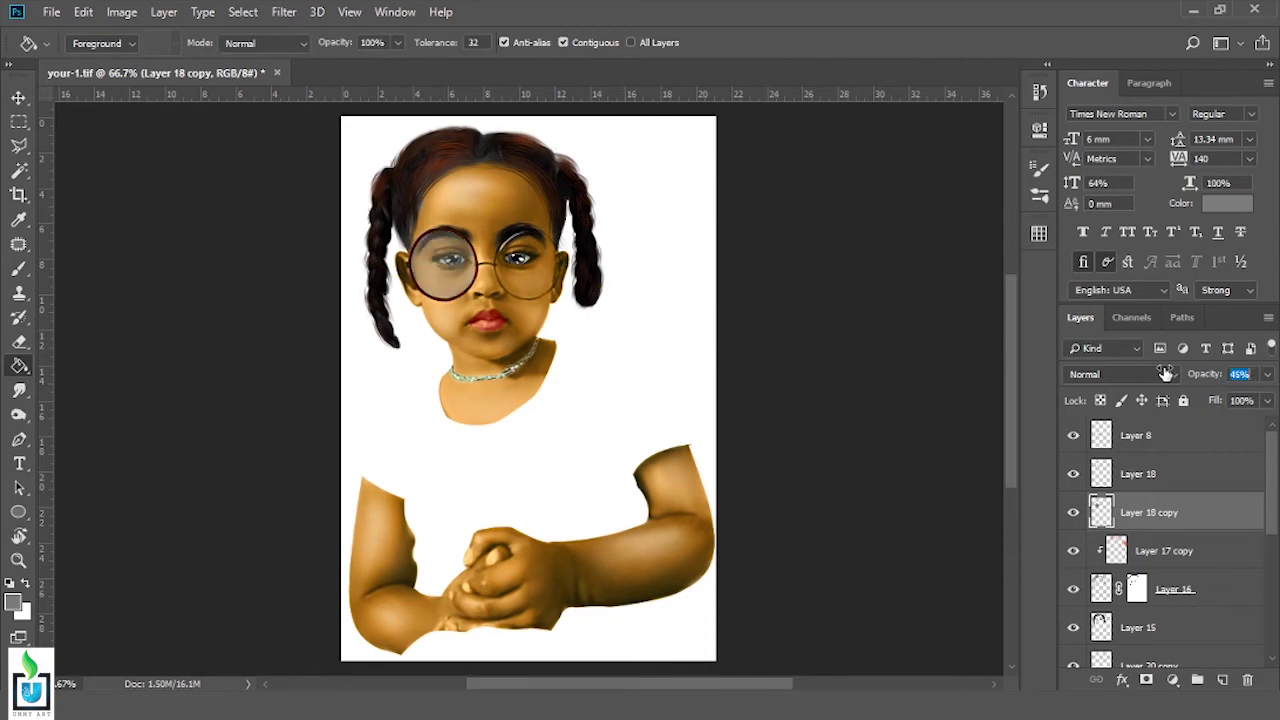
{"action": "scroll", "coordinate": [448, 229], "scroll_direction": "up", "scroll_amount": 3}
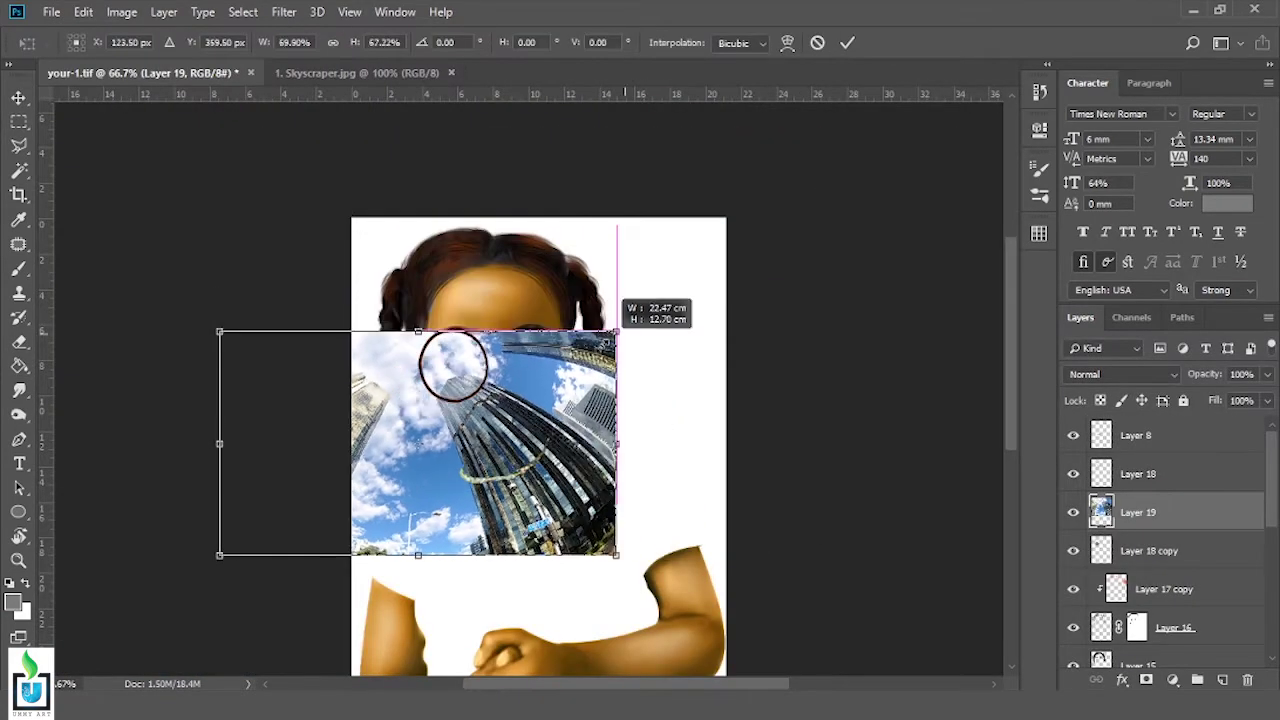
Scale the skyscraper photo down and position it over the left lens
{"action": "left_click_drag", "start_coordinate": [759, 257], "coordinate": [409, 449]}
{"action": "left_click_drag", "start_coordinate": [314, 500], "coordinate": [451, 365]}
{"action": "scroll", "coordinate": [400, 330], "scroll_direction": "up", "scroll_amount": 3}
{"action": "scroll", "coordinate": [400, 330], "scroll_direction": "left", "scroll_amount": 5}
{"action": "left_click_drag", "start_coordinate": [263, 486], "coordinate": [391, 451]}
{"action": "left_click_drag", "start_coordinate": [600, 340], "coordinate": [552, 349]}
{"action": "key", "text": "Return"}
Flip the skyscraper photo horizontally
{"action": "key", "text": "ctrl+t"}
{"action": "right_click", "coordinate": [680, 342]}
{"action": "left_click", "coordinate": [740, 563]}
{"action": "left_click", "coordinate": [840, 48]}
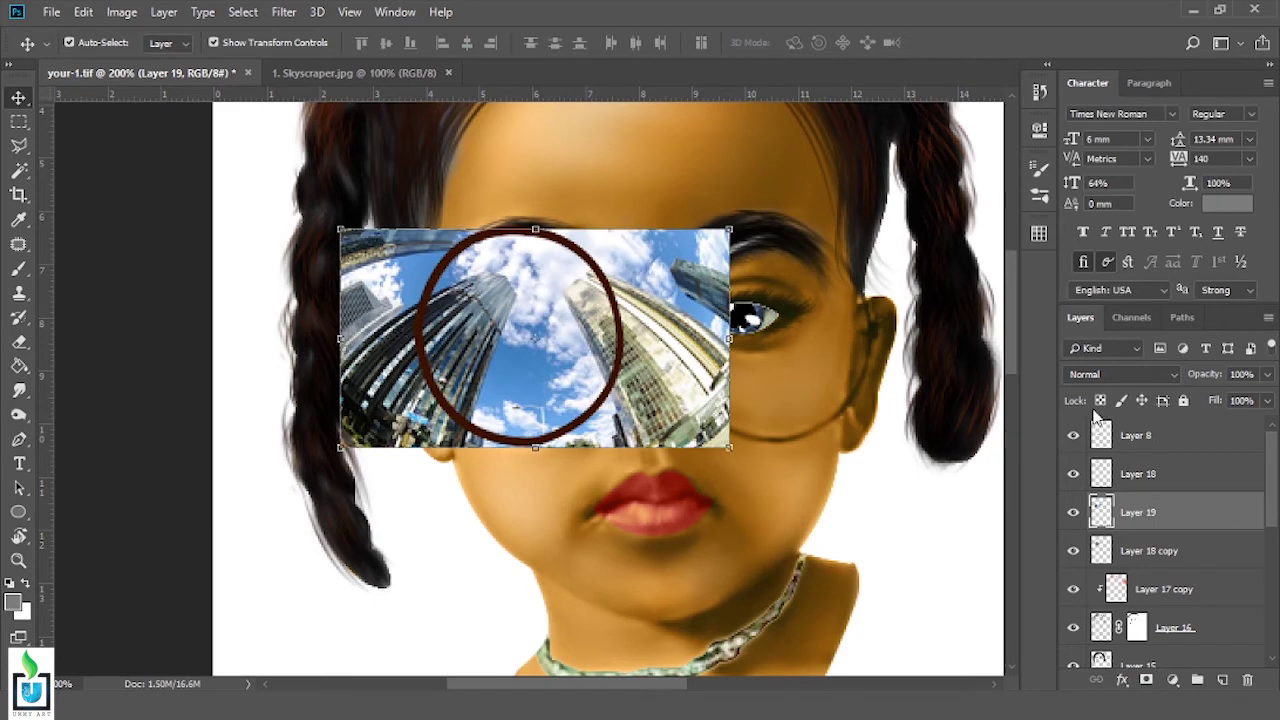
Try Screen and Normal blending, then set Lighten at 52% opacity
{"action": "left_click", "coordinate": [1110, 374]}
{"action": "left_click", "coordinate": [1087, 162]}
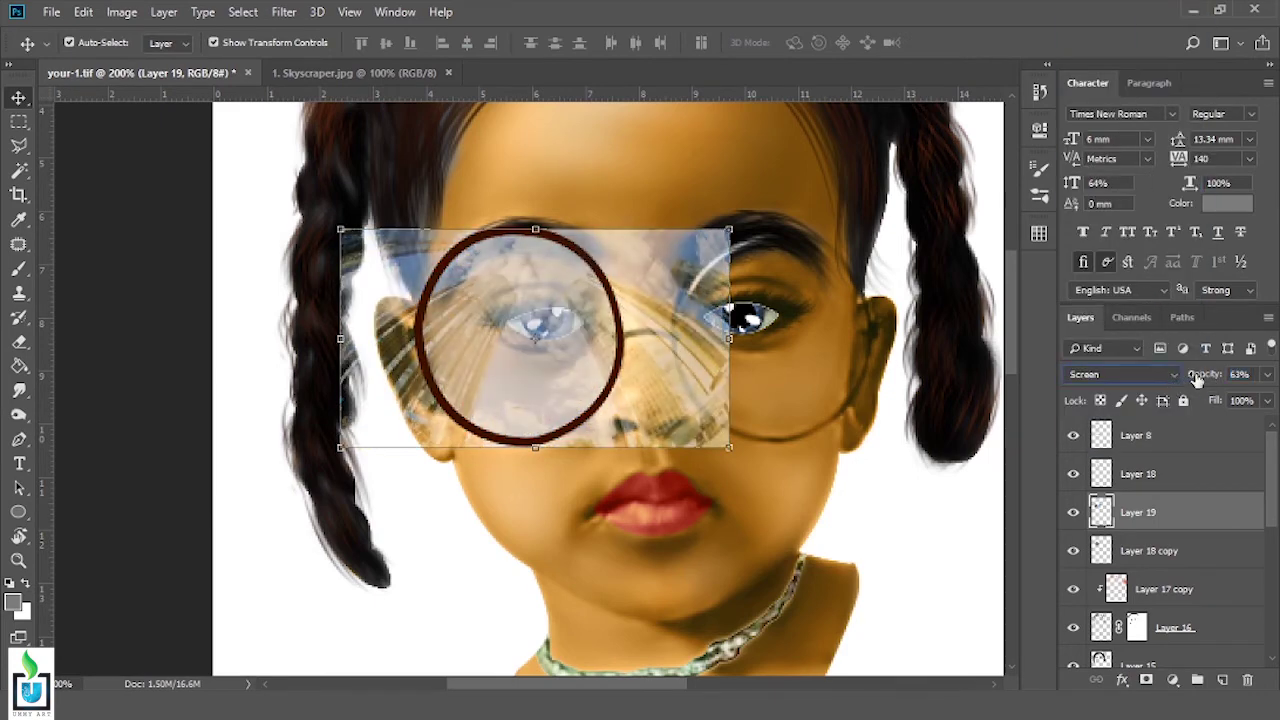
{"action": "left_click", "coordinate": [1120, 374]}
{"action": "left_click", "coordinate": [1117, 77]}
{"action": "left_click_drag", "start_coordinate": [1210, 375], "coordinate": [1188, 375]}
{"action": "left_click", "coordinate": [1120, 374]}
{"action": "left_click", "coordinate": [1086, 206]}
Add a layer mask and hide the skyscraper over the right eye with a hard round brush
{"action": "left_click", "coordinate": [1147, 680]}
{"action": "key", "text": "b"}
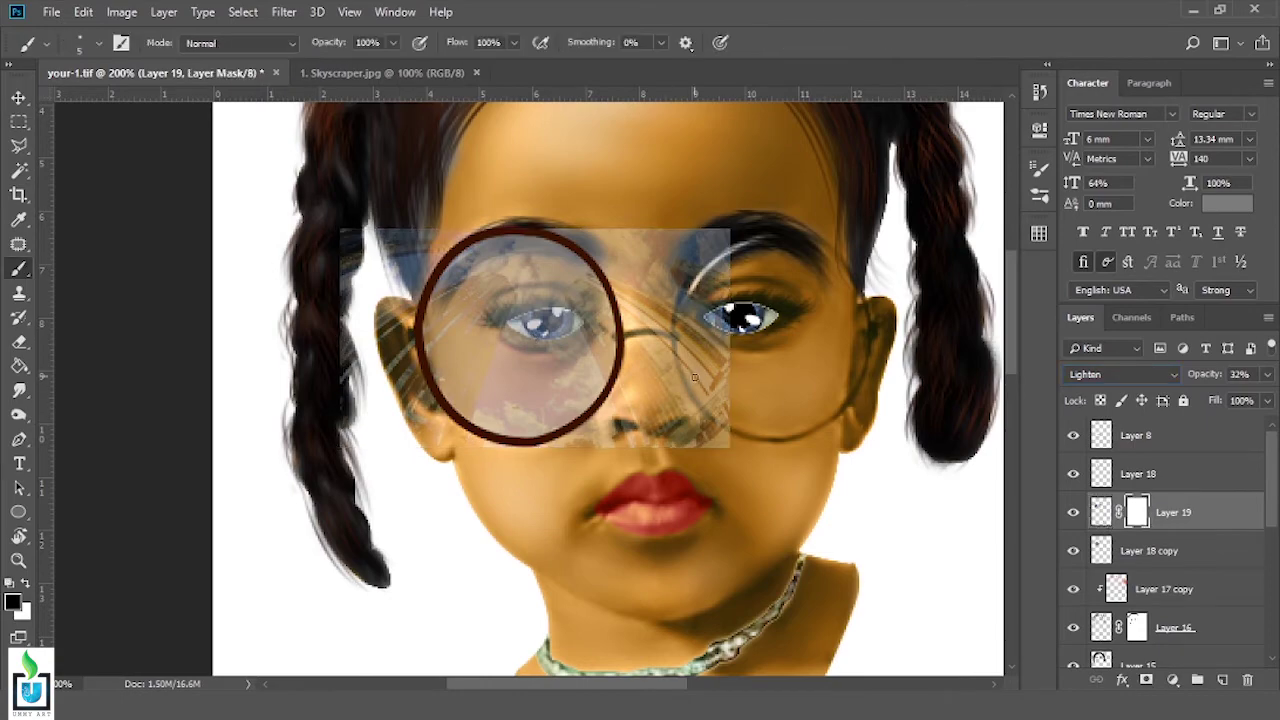
{"action": "right_click", "coordinate": [713, 420]}
{"action": "key", "text": "Escape"}
{"action": "right_click", "coordinate": [700, 303]}
{"action": "double_click", "coordinate": [700, 343]}
{"action": "mouse_move", "coordinate": [745, 240]}
{"action": "left_mouse_down"}
{"action": "mouse_move", "coordinate": [641, 244]}
{"action": "mouse_move", "coordinate": [711, 440]}
{"action": "left_mouse_up"}
Mask away the skyscraper outside the left lens outline
{"action": "scroll", "coordinate": [1257, 522], "scroll_direction": "down", "scroll_amount": 1}
{"action": "left_click", "coordinate": [1112, 548], "text": "ctrl"}
{"action": "left_click_drag", "start_coordinate": [608, 443], "coordinate": [360, 330]}
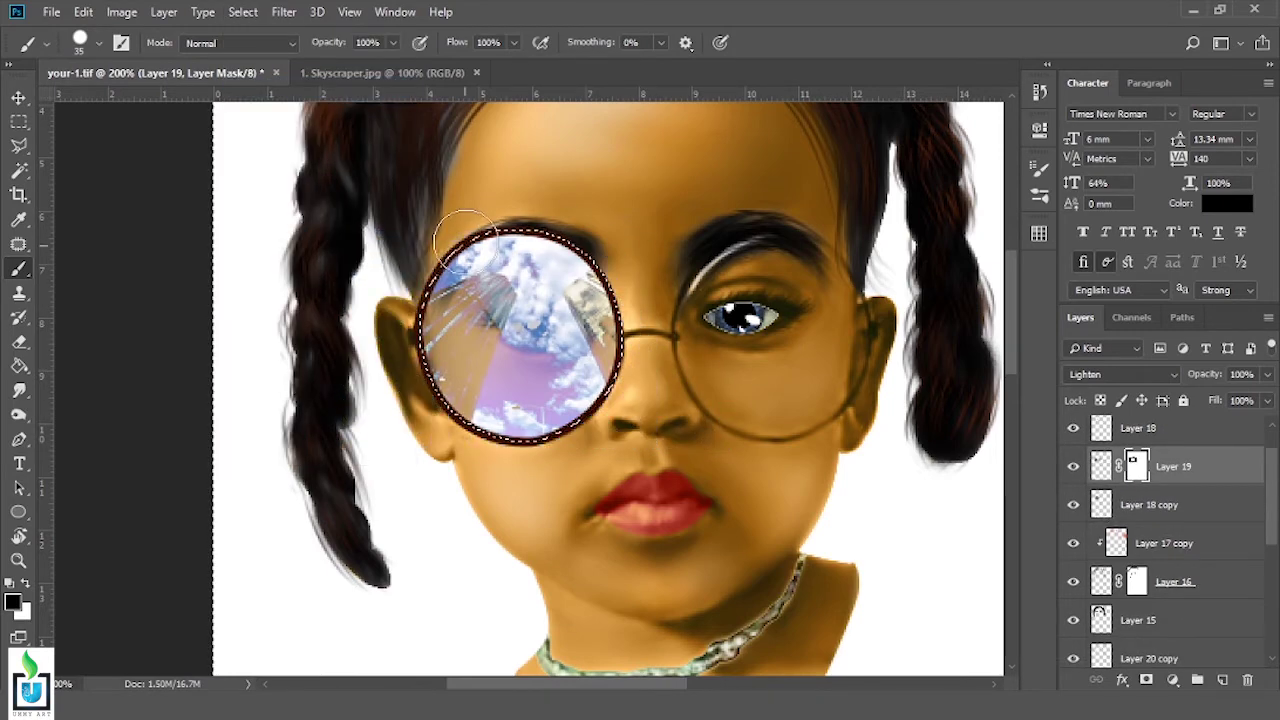
{"action": "key", "text": "ctrl+d"}
Fade part of the reflection with a soft brush and set it to 41% opacity with a new blend mode
{"action": "right_click", "coordinate": [563, 412]}
{"action": "double_click", "coordinate": [716, 404]}
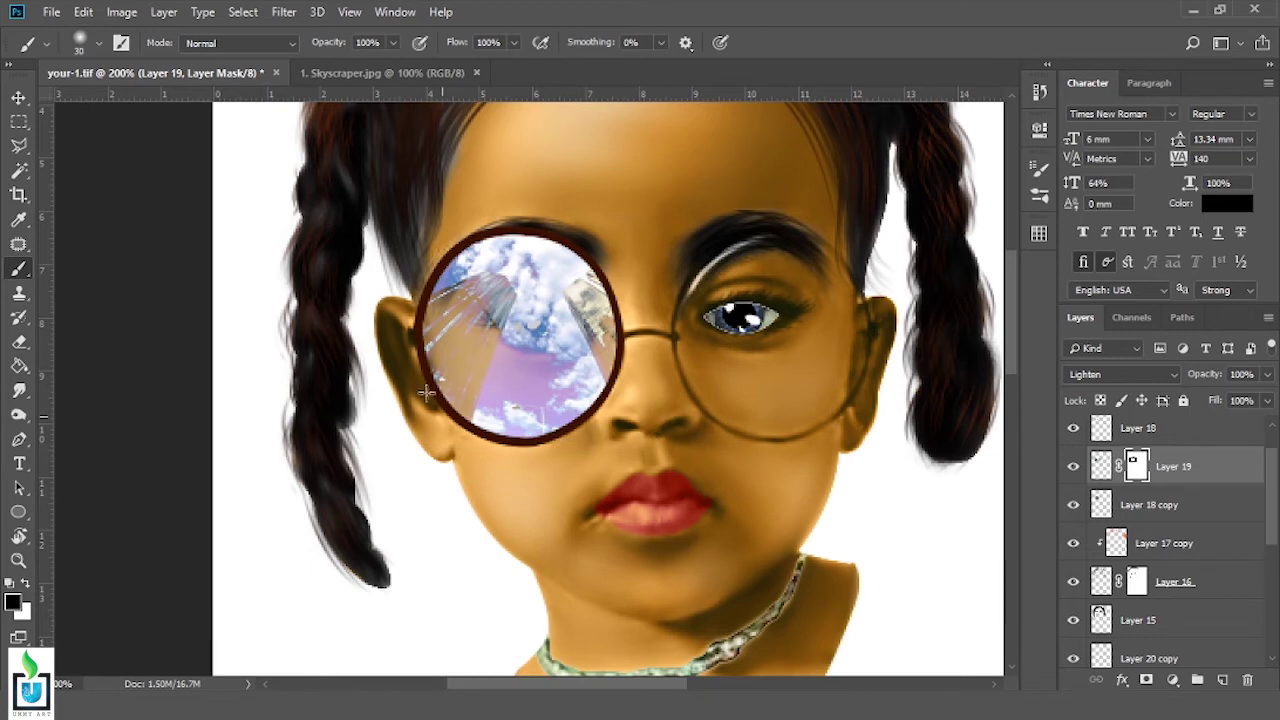
{"action": "mouse_move", "coordinate": [384, 447]}
{"action": "left_mouse_down"}
{"action": "mouse_move", "coordinate": [558, 238]}
{"action": "mouse_move", "coordinate": [463, 421]}
{"action": "left_mouse_up"}
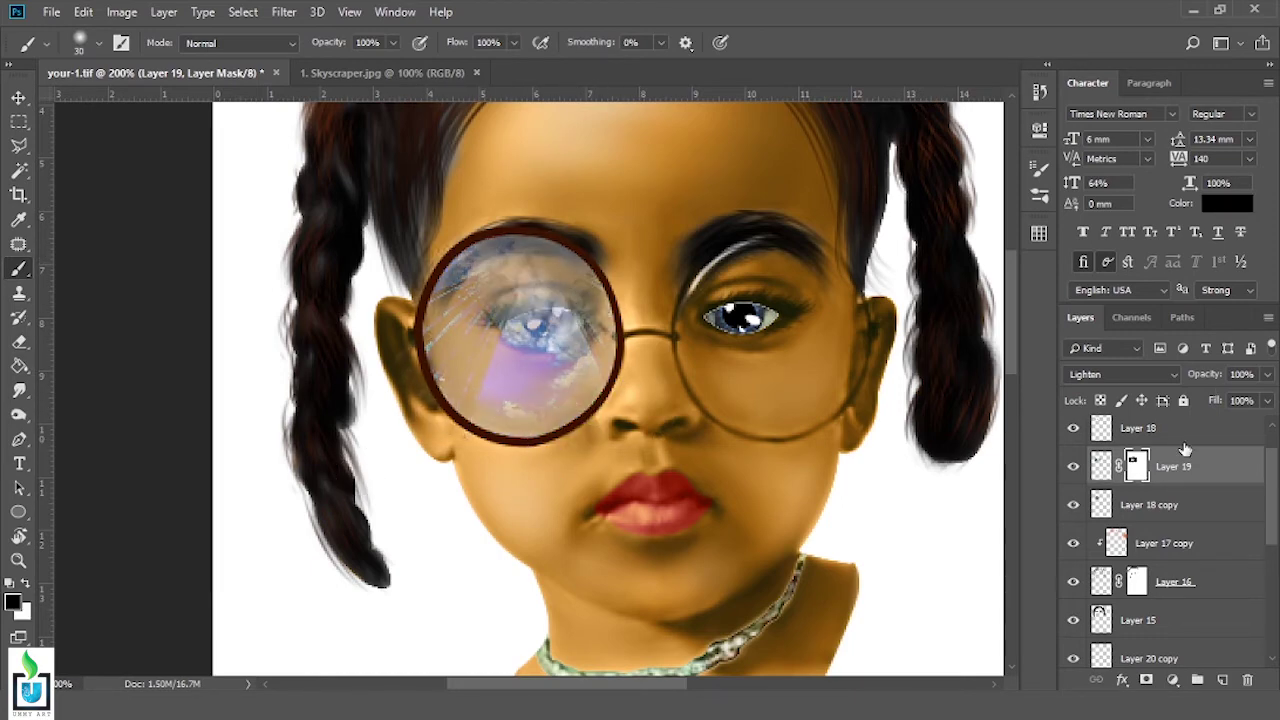
{"action": "left_click_drag", "start_coordinate": [1204, 374], "coordinate": [1176, 373]}
{"action": "left_click", "coordinate": [1122, 374]}
{"action": "left_click", "coordinate": [1089, 220]}
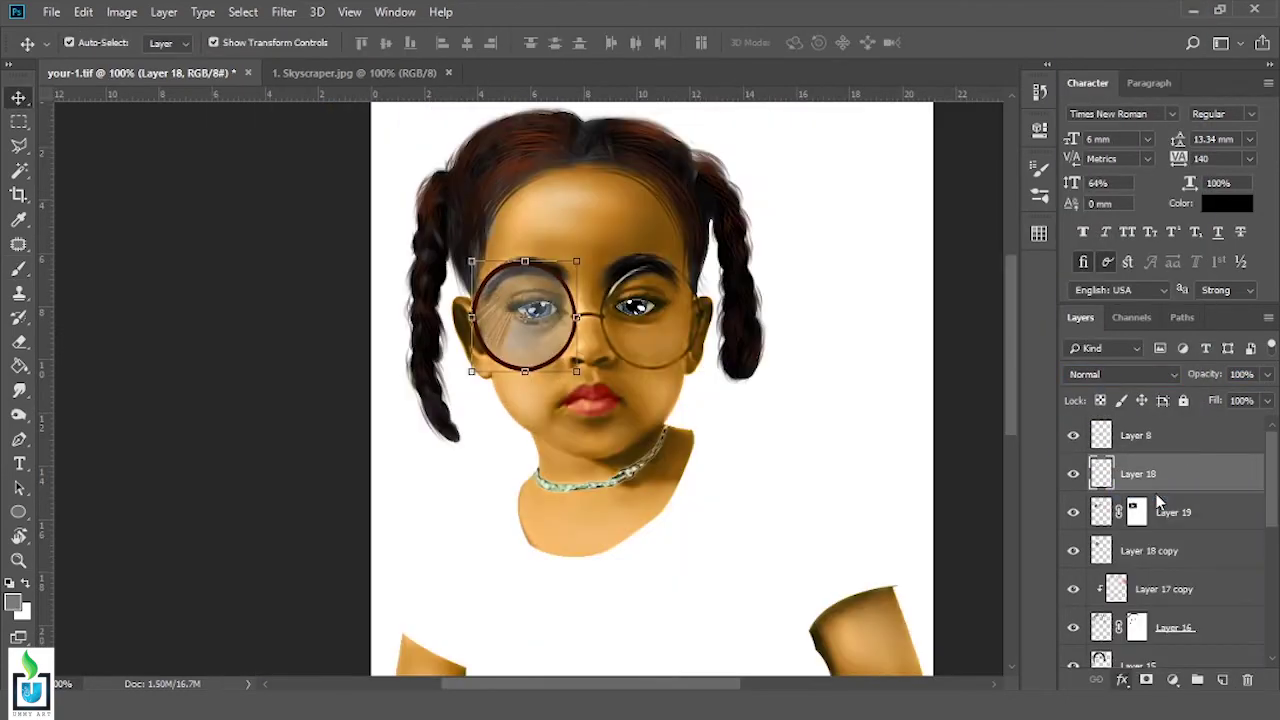
Give the Layer 18 lens rim a Bevel & Emboss style
{"action": "double_click", "coordinate": [1200, 474]}
{"action": "key", "text": "ctrl+plus"}
{"action": "left_click", "coordinate": [672, 298]}
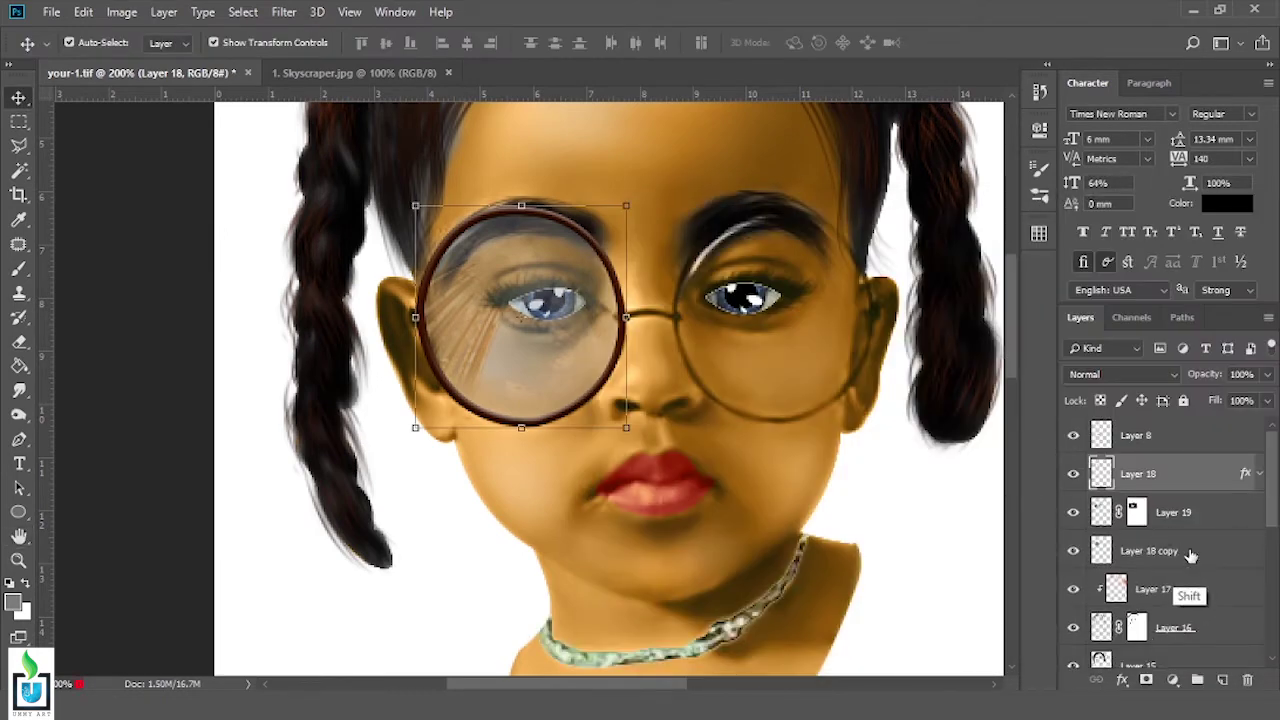
Duplicate the lens layers, flip them horizontally and move the copy onto the right eye
{"action": "left_click", "coordinate": [1190, 555], "text": "shift"}
{"action": "key", "text": "ctrl+j"}
{"action": "key", "text": "ctrl+t"}
{"action": "right_click", "coordinate": [680, 340]}
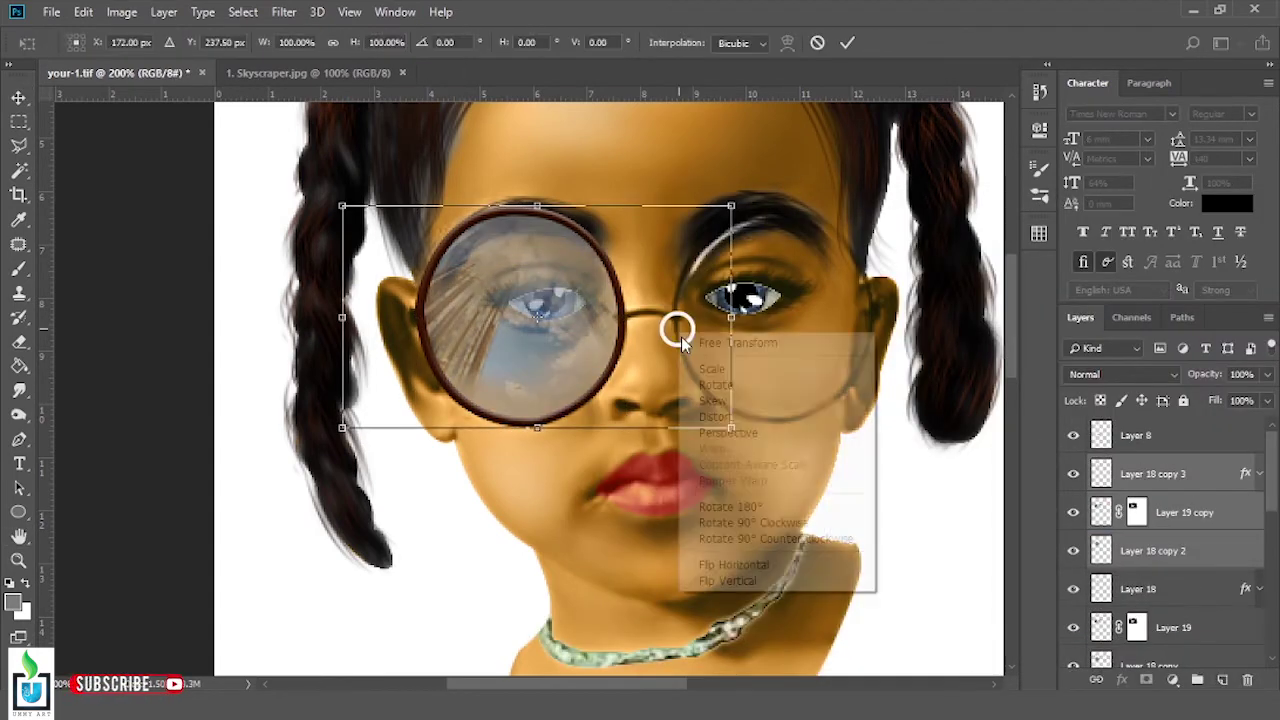
{"action": "left_click", "coordinate": [733, 565]}
{"action": "left_click_drag", "start_coordinate": [690, 366], "coordinate": [920, 366]}
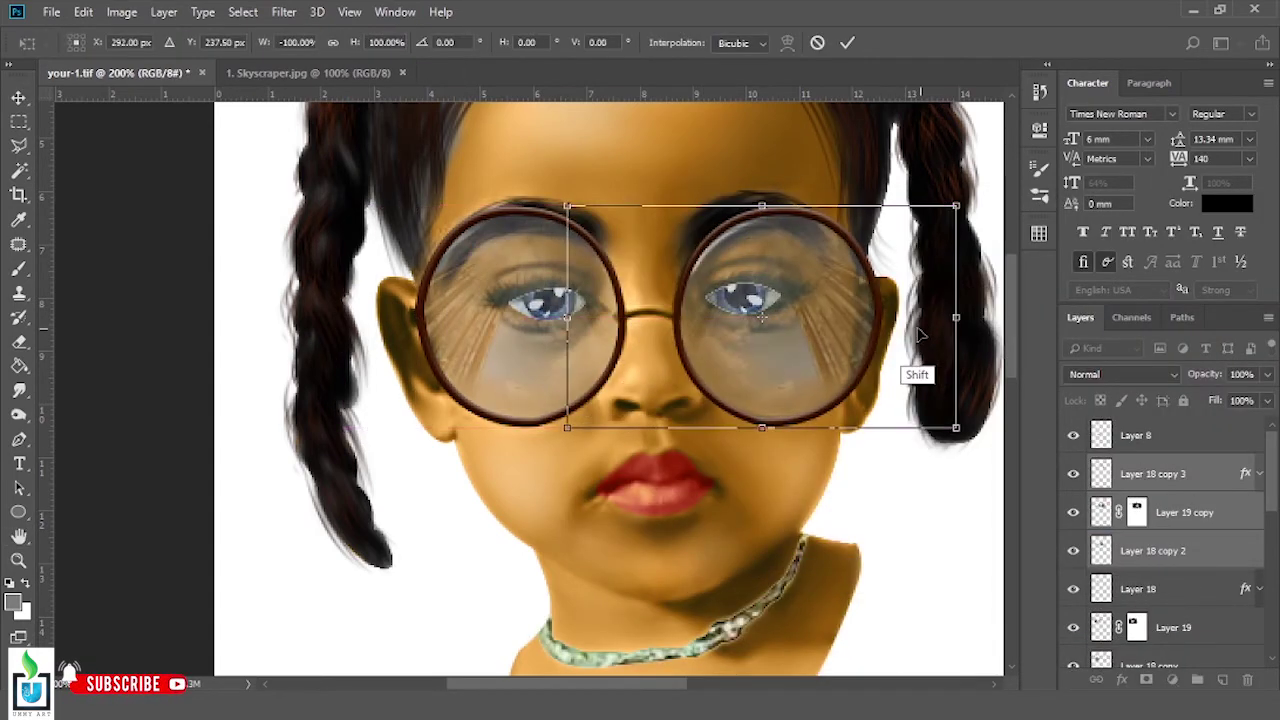
{"action": "left_click", "coordinate": [847, 44]}
Lower the right lens reflection's opacity and add a new empty layer
{"action": "key", "text": "ctrl+minus"}
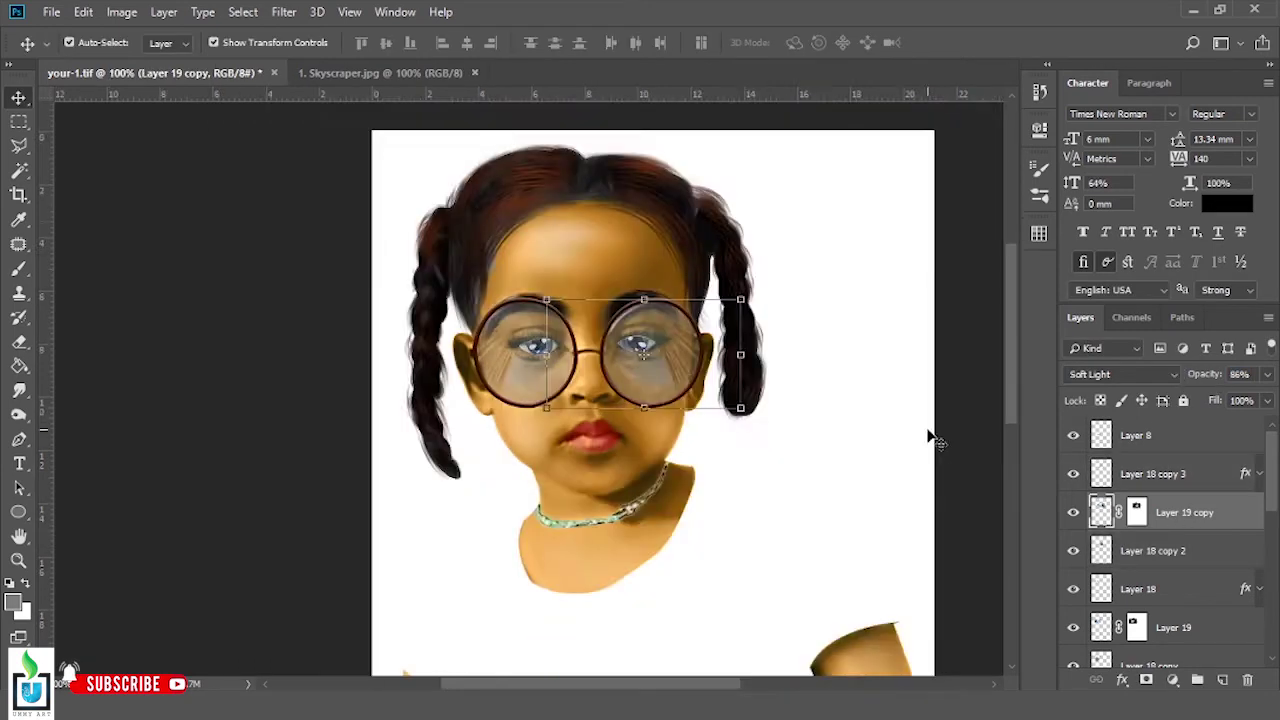
{"action": "key", "text": "ctrl+minus"}
{"action": "left_click_drag", "start_coordinate": [1192, 373], "coordinate": [1155, 374]}
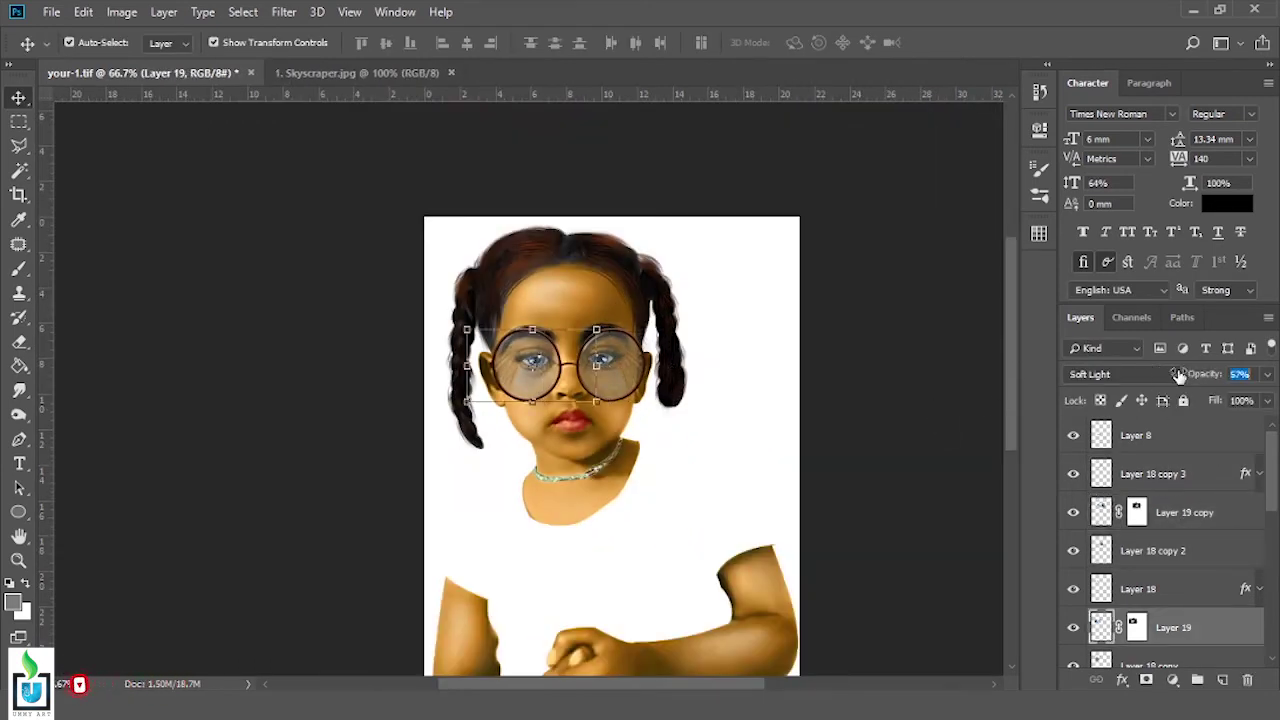
{"action": "left_click", "coordinate": [1153, 473]}
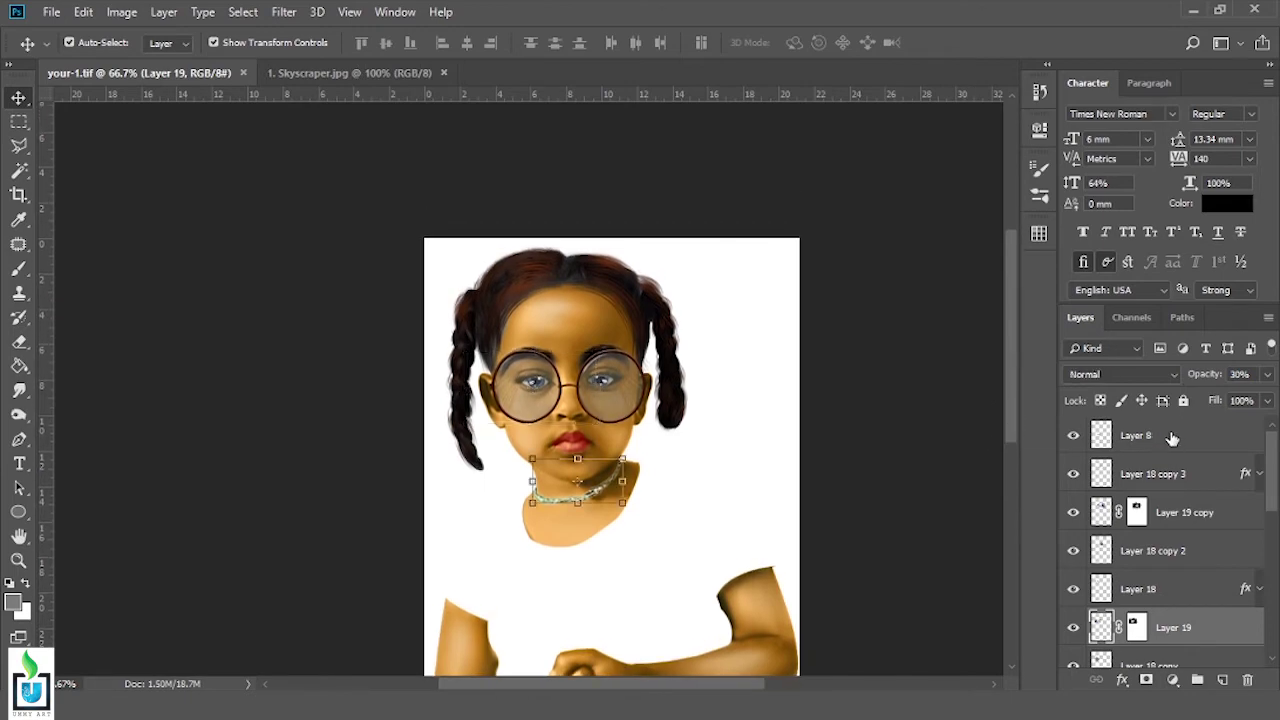
Draw a path for the nose bridge and turn it into a selection
{"action": "key", "text": "ctrl+shift+alt+e"}
{"action": "key", "text": "ctrl+plus"}
{"action": "key", "text": "ctrl+plus"}
{"action": "key", "text": "ctrl+plus"}
{"action": "key", "text": "p"}
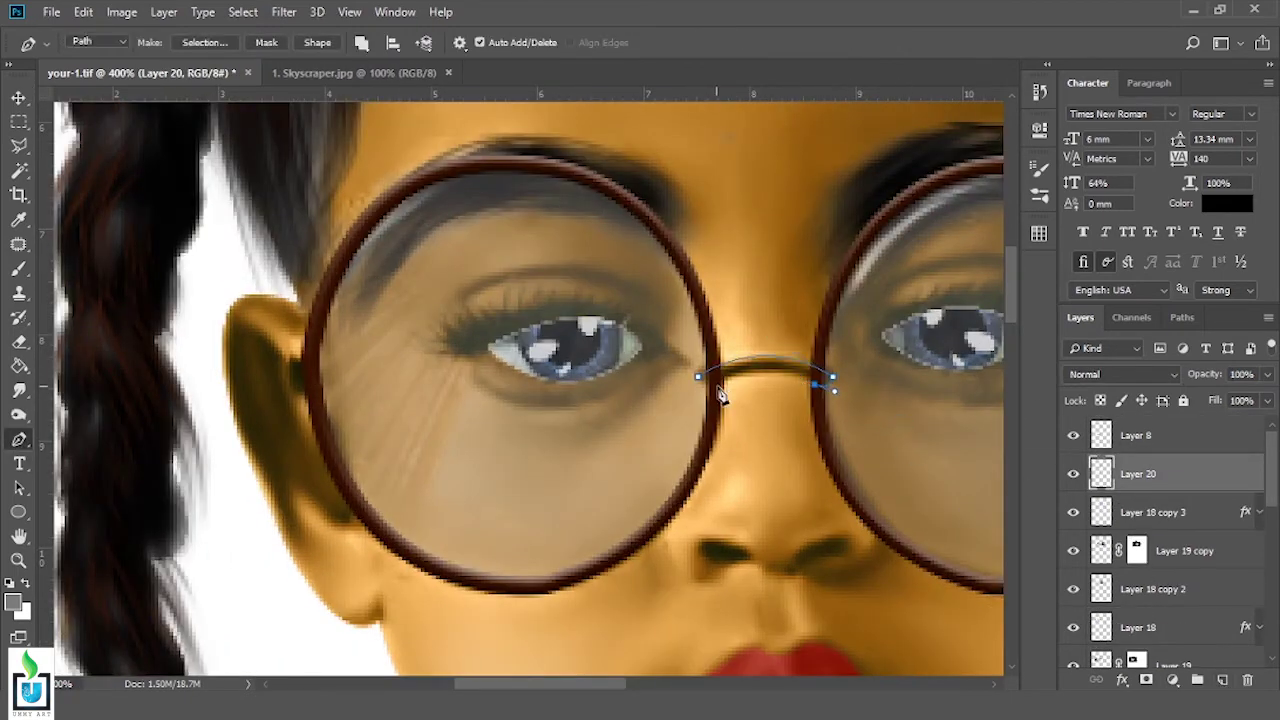
{"action": "right_click", "coordinate": [990, 268]}
{"action": "left_click", "coordinate": [829, 97]}
Sample the rim's dark brown and fill the bridge with it
{"action": "key", "text": "i"}
{"action": "left_click", "coordinate": [13, 601]}
{"action": "left_click", "coordinate": [712, 378]}
{"action": "left_click", "coordinate": [1207, 356]}
{"action": "key", "text": "g"}
{"action": "left_click", "coordinate": [800, 372]}
Copy the rim's bevel layer style onto the bridge layer
{"action": "right_click", "coordinate": [1197, 512]}
{"action": "left_click", "coordinate": [1014, 391]}
{"action": "left_click", "coordinate": [1180, 474]}
{"action": "right_click", "coordinate": [1230, 474]}
{"action": "left_click", "coordinate": [1010, 411]}
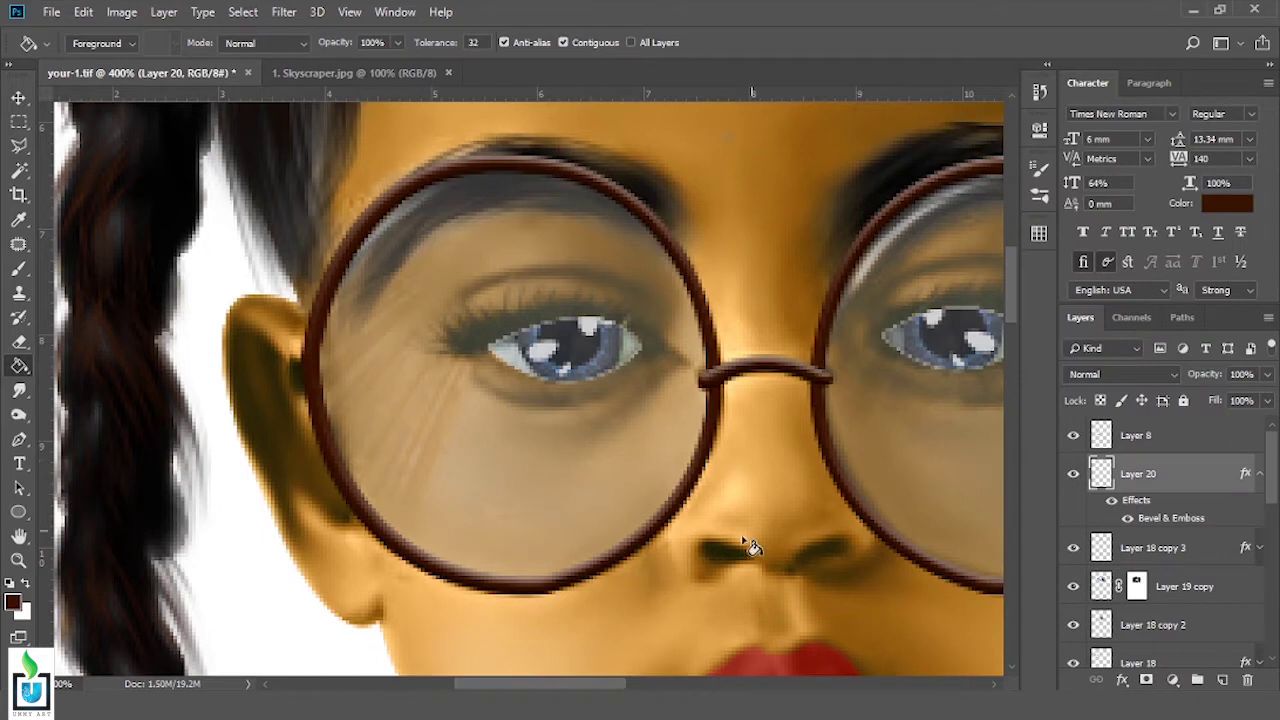
{"action": "key", "text": "ctrl+minus"}
Add a drop shadow to the bridge with opacity 70, distance 3 and size 5
{"action": "left_click", "coordinate": [1122, 680]}
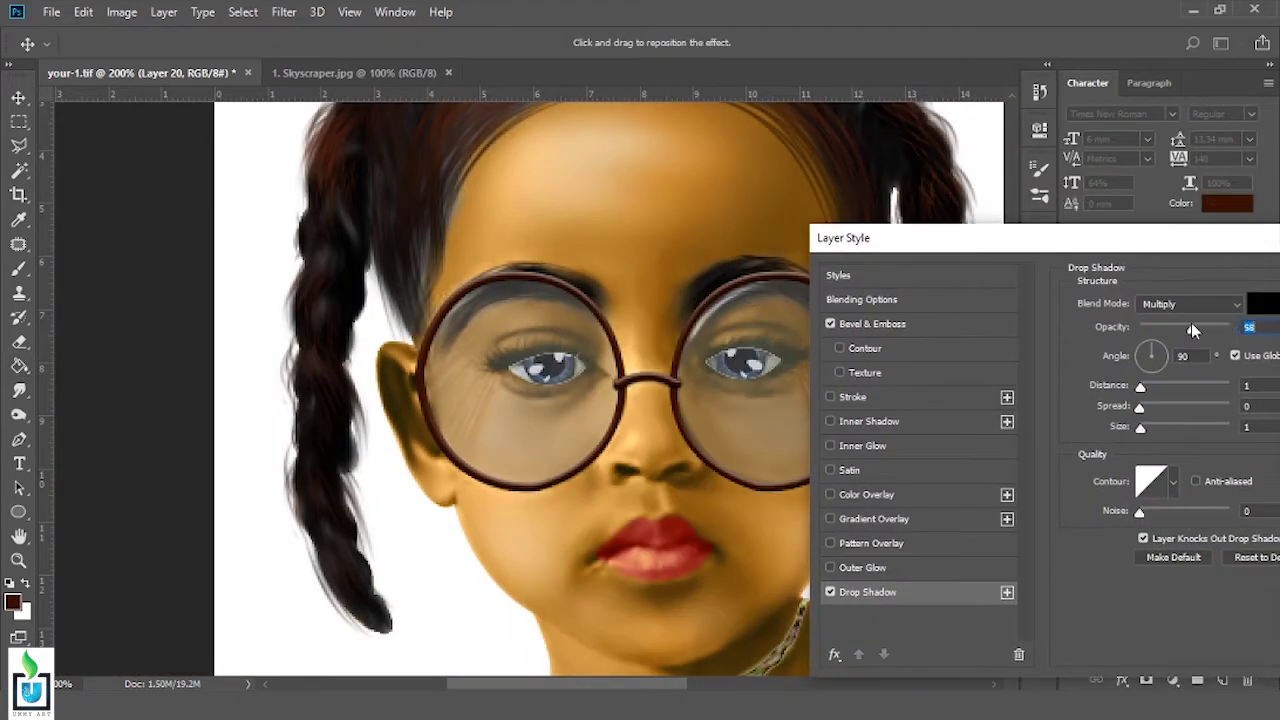
{"action": "key", "text": "Up"}
{"action": "key", "text": "Up"}
{"action": "key", "text": "Up"}
{"action": "key", "text": "Tab"}
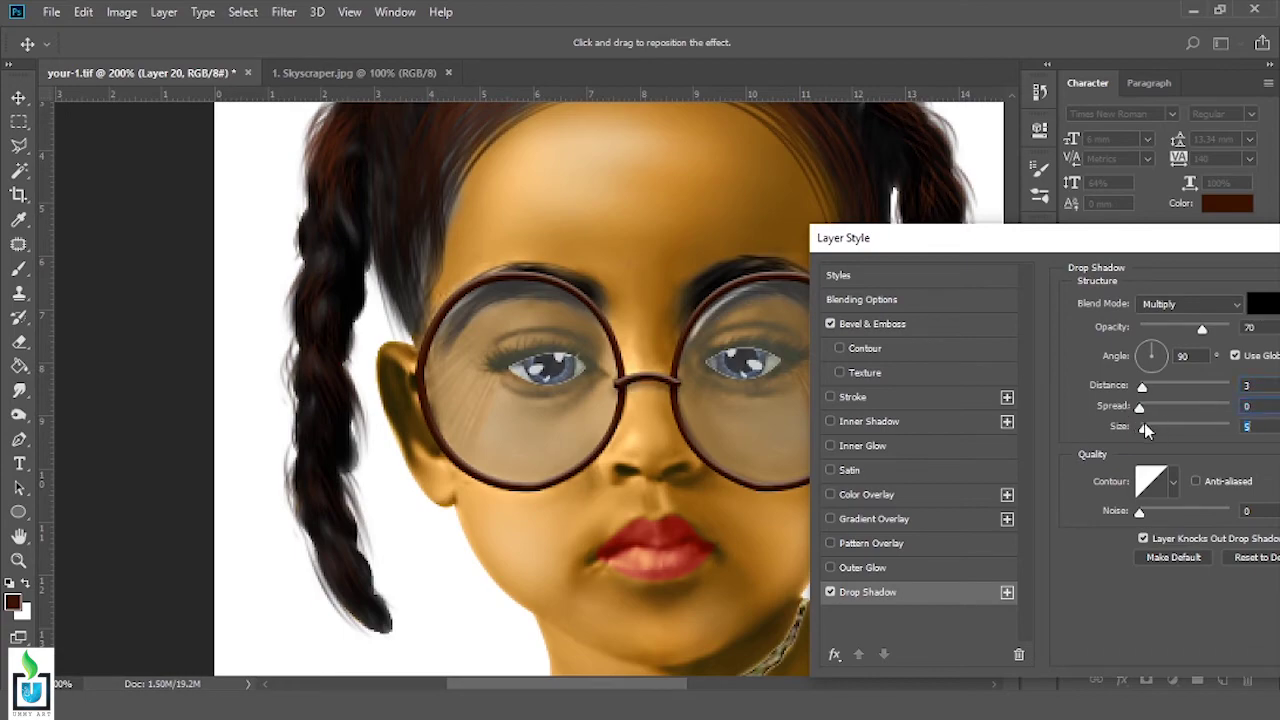
{"action": "left_click_drag", "start_coordinate": [1206, 238], "coordinate": [1116, 248]}
{"action": "key", "text": "Return"}
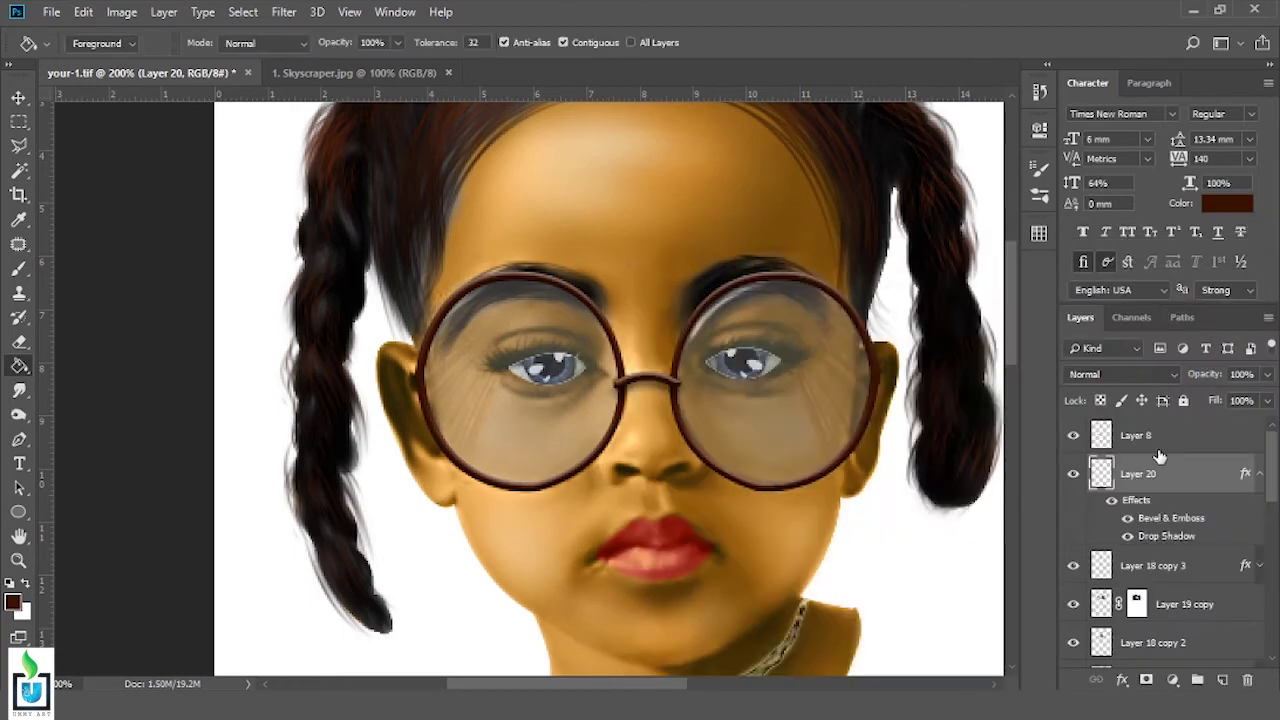
Review the effect settings of Layer 18 copy 3 and Layer 18's Drop Shadow
{"action": "left_click", "coordinate": [1160, 566]}
{"action": "double_click", "coordinate": [1245, 566]}
{"action": "left_click_drag", "start_coordinate": [1230, 410], "coordinate": [1192, 356]}
{"action": "key", "text": "Return"}
{"action": "left_click", "coordinate": [1160, 522]}
{"action": "left_click", "coordinate": [1125, 700]}
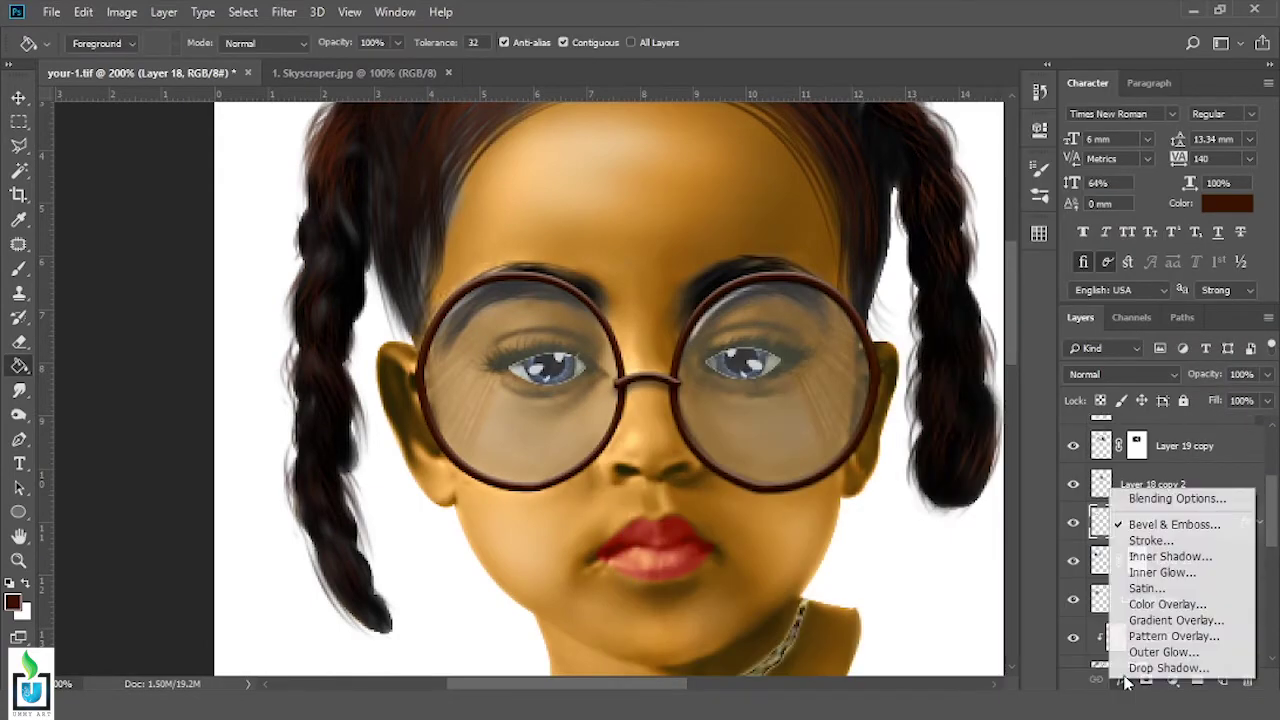
{"action": "left_click", "coordinate": [1143, 663]}
{"action": "left_click", "coordinate": [1203, 284]}
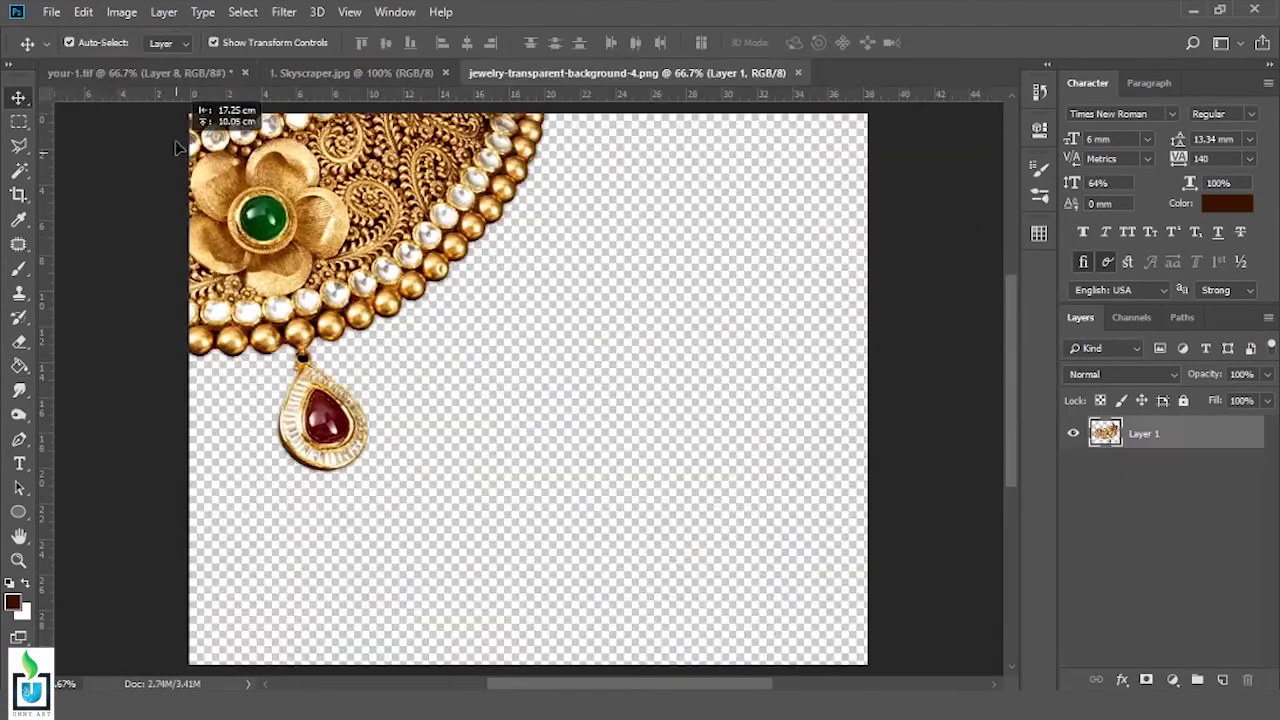
Drag the necklace into your-1.tif and shrink it to neck size
{"action": "left_click_drag", "start_coordinate": [176, 148], "coordinate": [400, 300]}
{"action": "key", "text": "ctrl+t"}
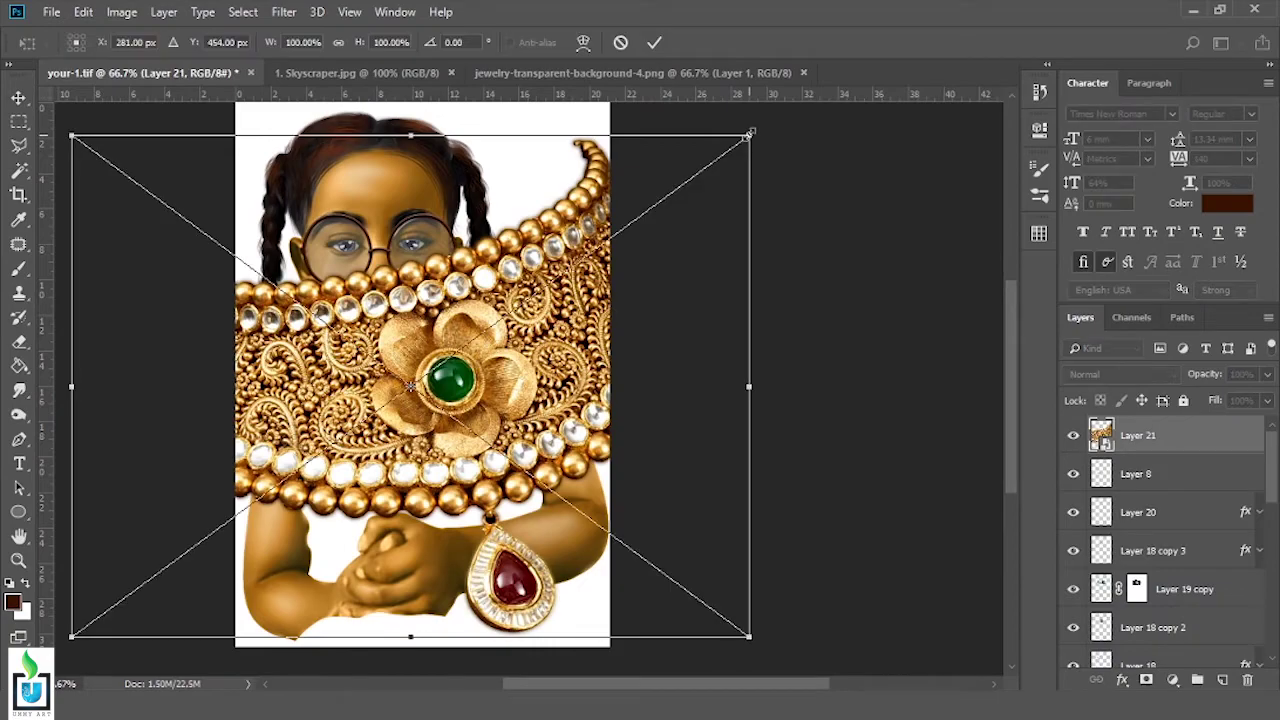
{"action": "left_click_drag", "start_coordinate": [748, 131], "coordinate": [455, 357]}
{"action": "scroll", "coordinate": [455, 357], "scroll_direction": "up", "scroll_amount": 3}
{"action": "scroll", "coordinate": [455, 357], "scroll_direction": "up", "scroll_amount": 2}
Rotate and reposition the necklace to follow the girl's neckline
{"action": "left_click_drag", "start_coordinate": [760, 270], "coordinate": [869, 363]}
{"action": "mouse_move", "coordinate": [600, 390]}
{"action": "left_mouse_down"}
{"action": "mouse_move", "coordinate": [625, 400]}
{"action": "mouse_move", "coordinate": [612, 362]}
{"action": "left_mouse_up"}
{"action": "left_click_drag", "start_coordinate": [885, 470], "coordinate": [880, 502]}
{"action": "mouse_move", "coordinate": [755, 495]}
{"action": "left_mouse_down"}
{"action": "mouse_move", "coordinate": [843, 514]}
{"action": "mouse_move", "coordinate": [729, 377]}
{"action": "left_mouse_up"}
{"action": "scroll", "coordinate": [751, 486], "scroll_direction": "down", "scroll_amount": 3}
{"action": "left_click_drag", "start_coordinate": [615, 385], "coordinate": [640, 385]}
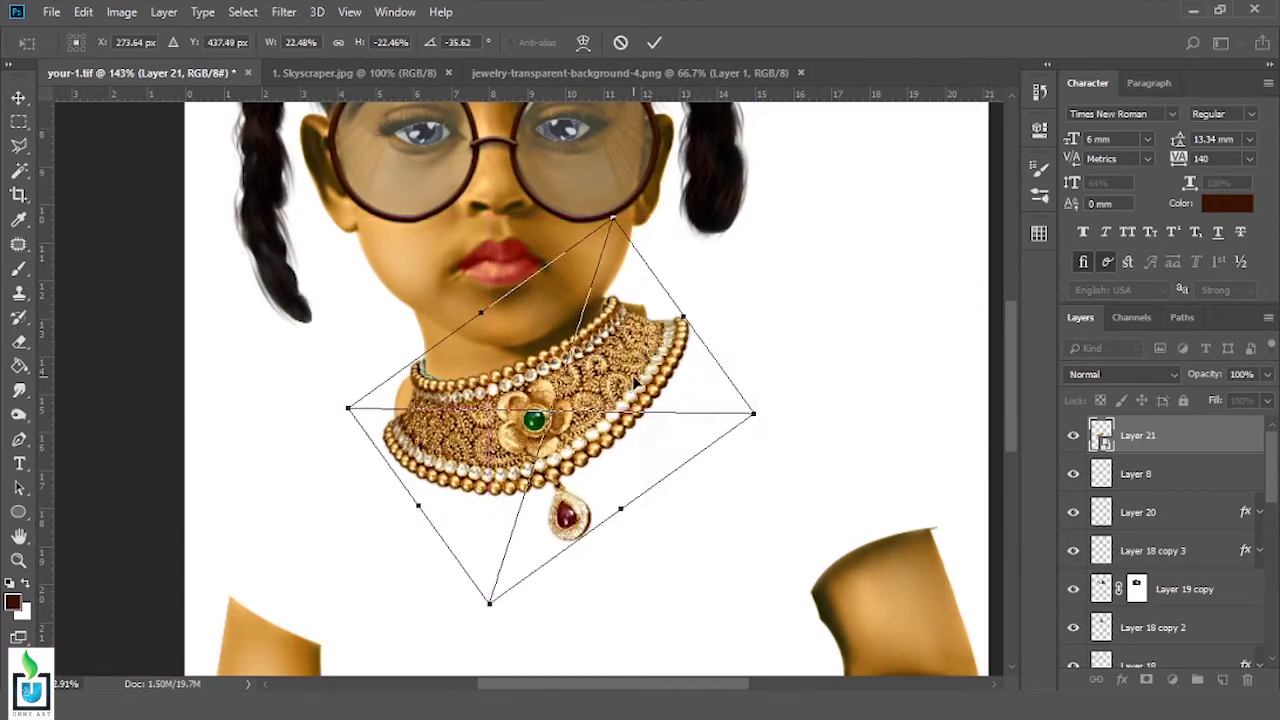
{"action": "scroll", "coordinate": [794, 428], "scroll_direction": "up", "scroll_amount": 1}
{"action": "left_click_drag", "start_coordinate": [794, 428], "coordinate": [800, 445]}
{"action": "left_click_drag", "start_coordinate": [665, 368], "coordinate": [809, 443]}
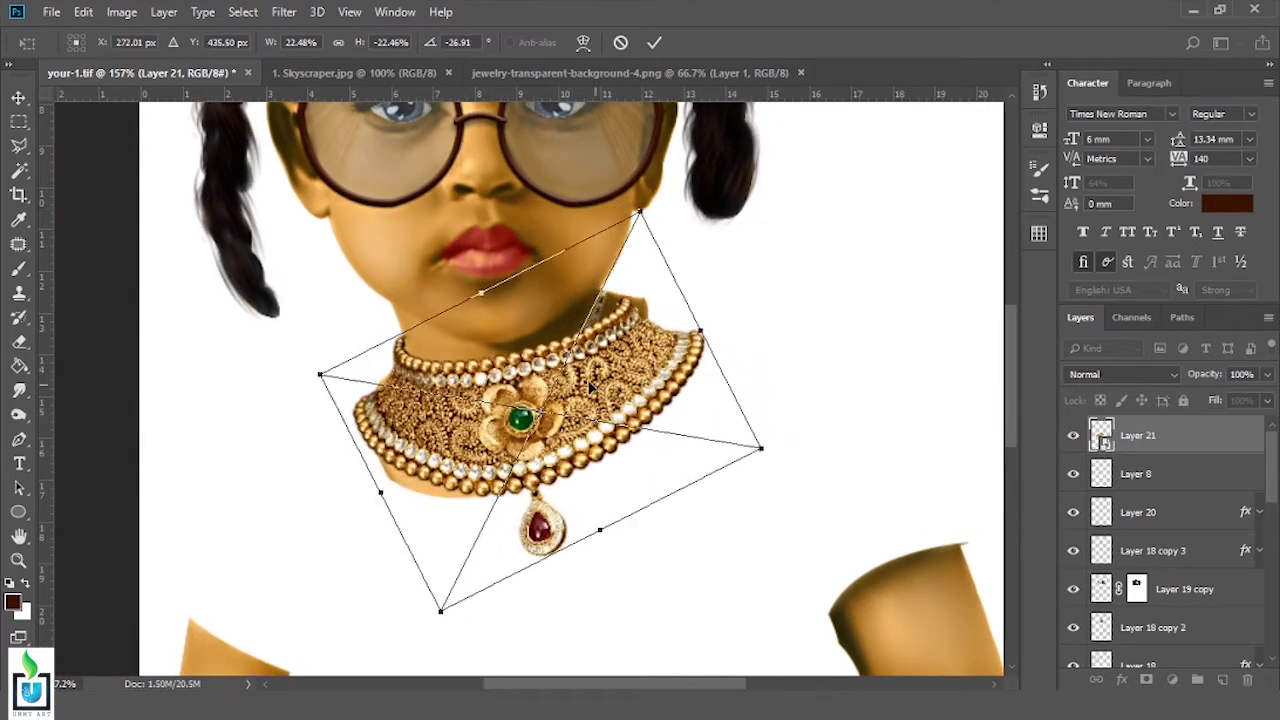
{"action": "scroll", "coordinate": [917, 429], "scroll_direction": "up", "scroll_amount": 1}
{"action": "scroll", "coordinate": [886, 334], "scroll_direction": "down", "scroll_amount": 1}
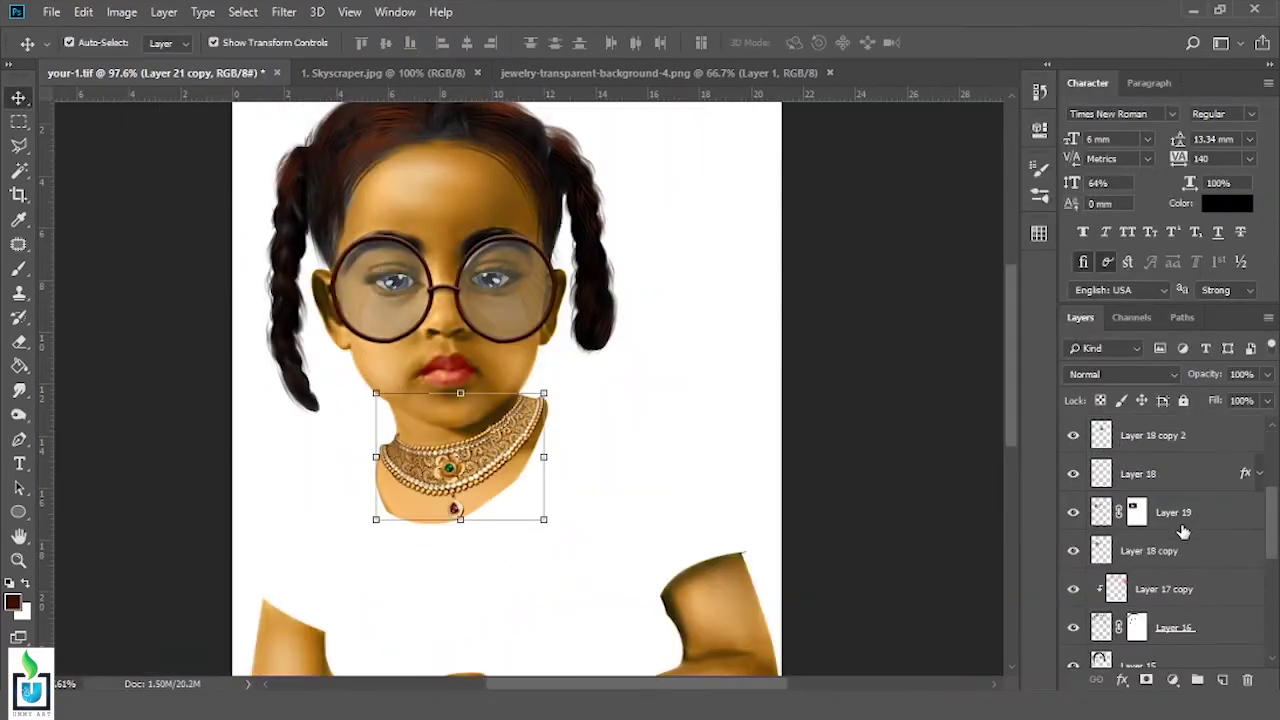
Commit the necklace's size and rotation and set a size-12 eraser to trim its edges
{"action": "scroll", "coordinate": [473, 467], "scroll_direction": "up", "scroll_amount": 3}
{"action": "scroll", "coordinate": [540, 490], "scroll_direction": "down", "scroll_amount": 1}
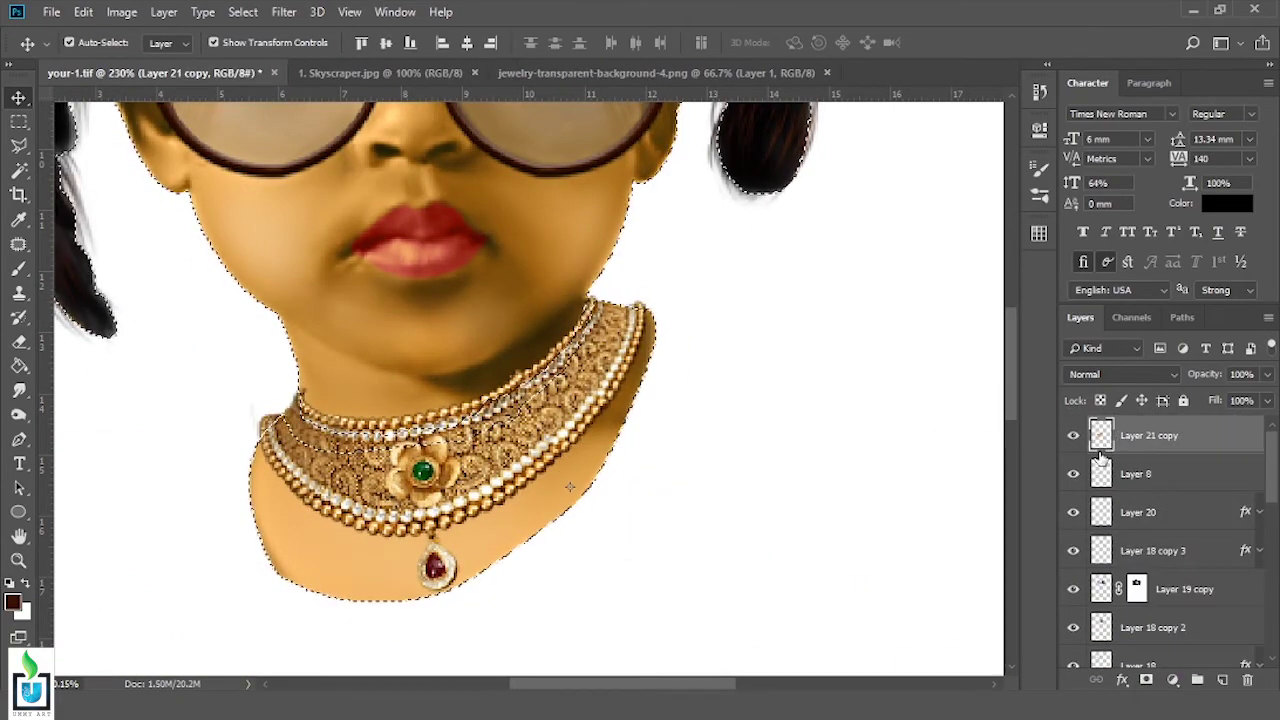
{"action": "key", "text": "e"}
{"action": "scroll", "coordinate": [223, 391], "scroll_direction": "down", "scroll_amount": 1}
{"action": "scroll", "coordinate": [295, 371], "scroll_direction": "up", "scroll_amount": 2}
{"action": "scroll", "coordinate": [295, 371], "scroll_direction": "down", "scroll_amount": 2}
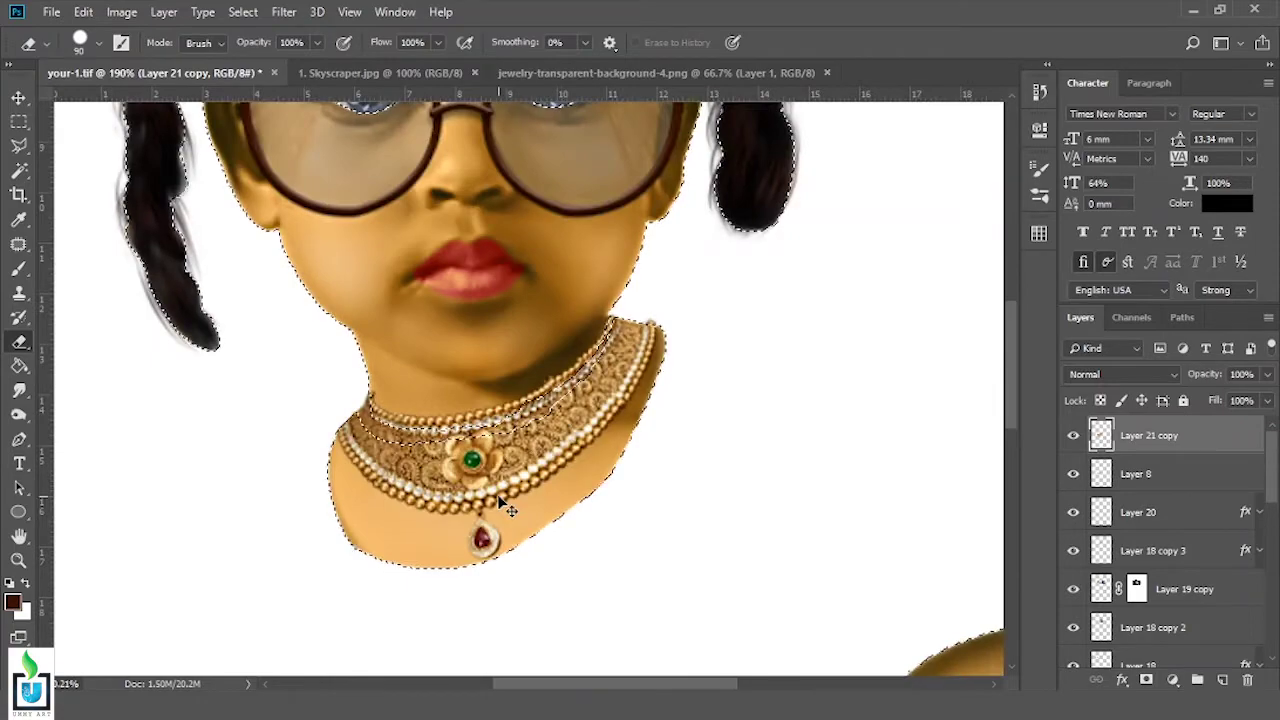
{"action": "scroll", "coordinate": [471, 400], "scroll_direction": "up", "scroll_amount": 2}
{"action": "right_click", "coordinate": [380, 149]}
{"action": "key", "text": "Return"}
{"action": "scroll", "coordinate": [431, 455], "scroll_direction": "down", "scroll_amount": 3}
Burn the necklace's right side against the neck and warm it with Color Balance Cyan-Red +28
{"action": "left_click", "coordinate": [22, 412]}
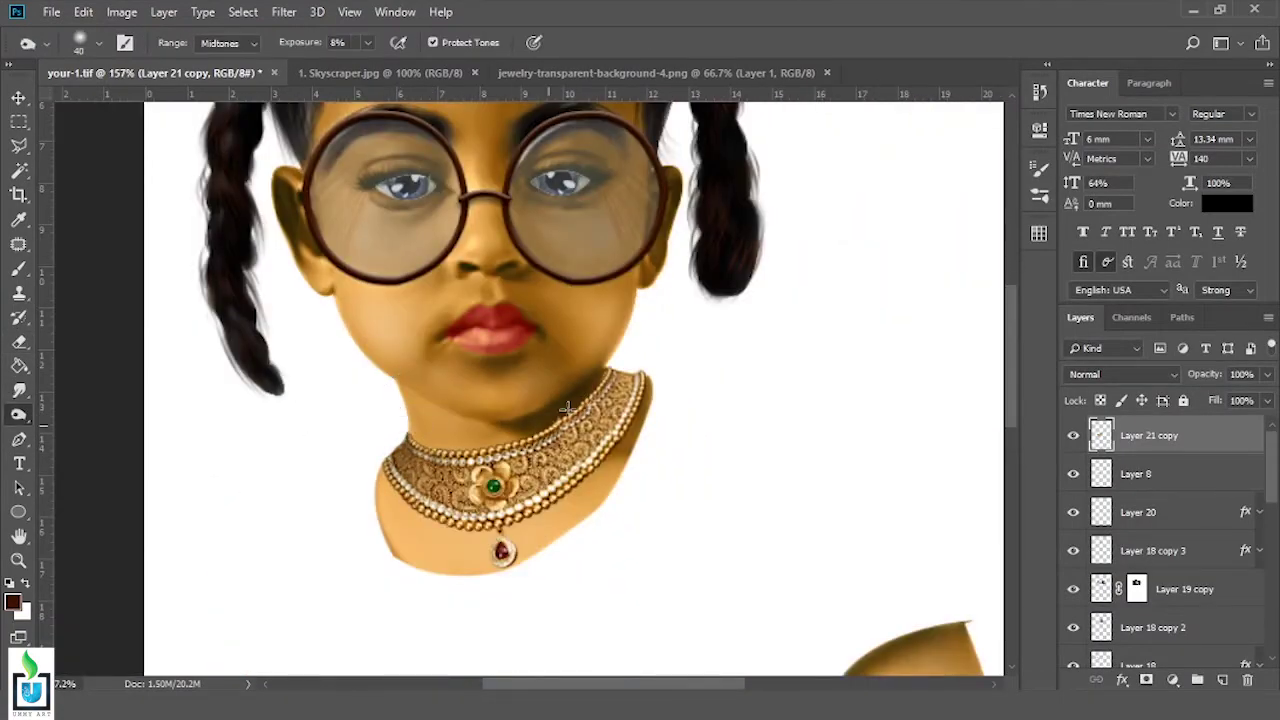
{"action": "left_click_drag", "start_coordinate": [565, 433], "coordinate": [598, 408]}
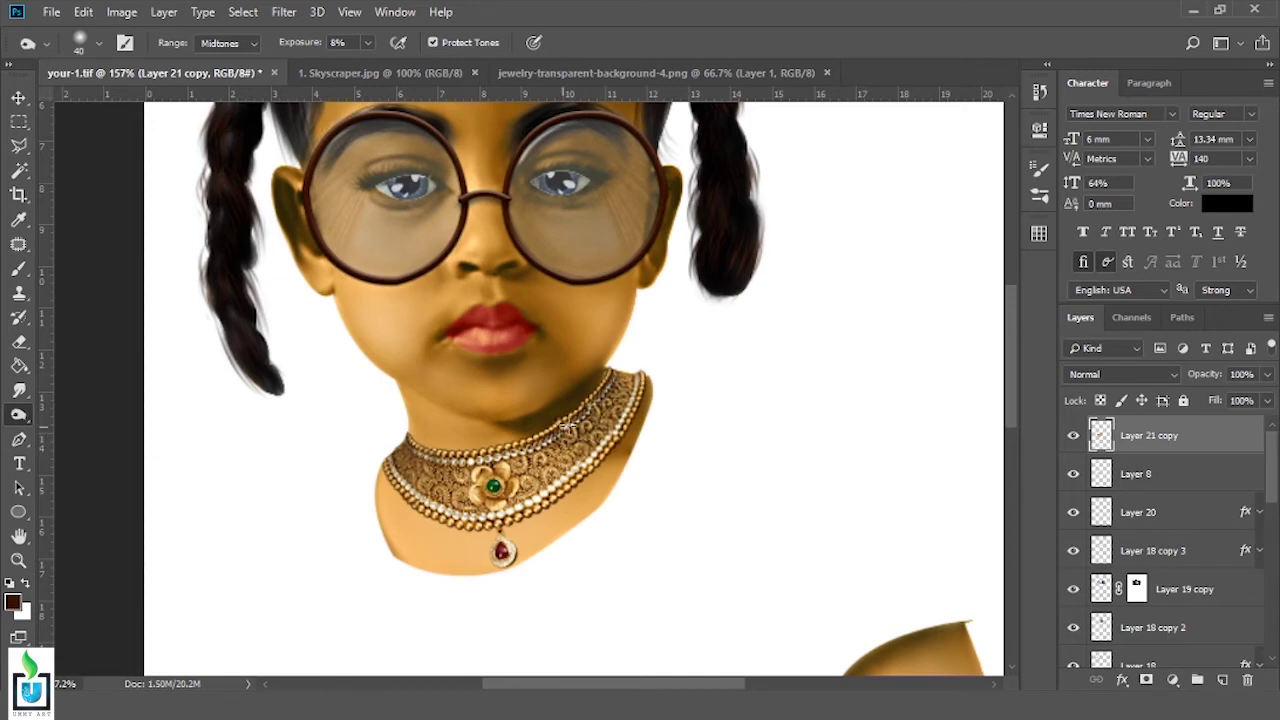
{"action": "left_click", "coordinate": [121, 12]}
{"action": "left_click", "coordinate": [350, 194]}
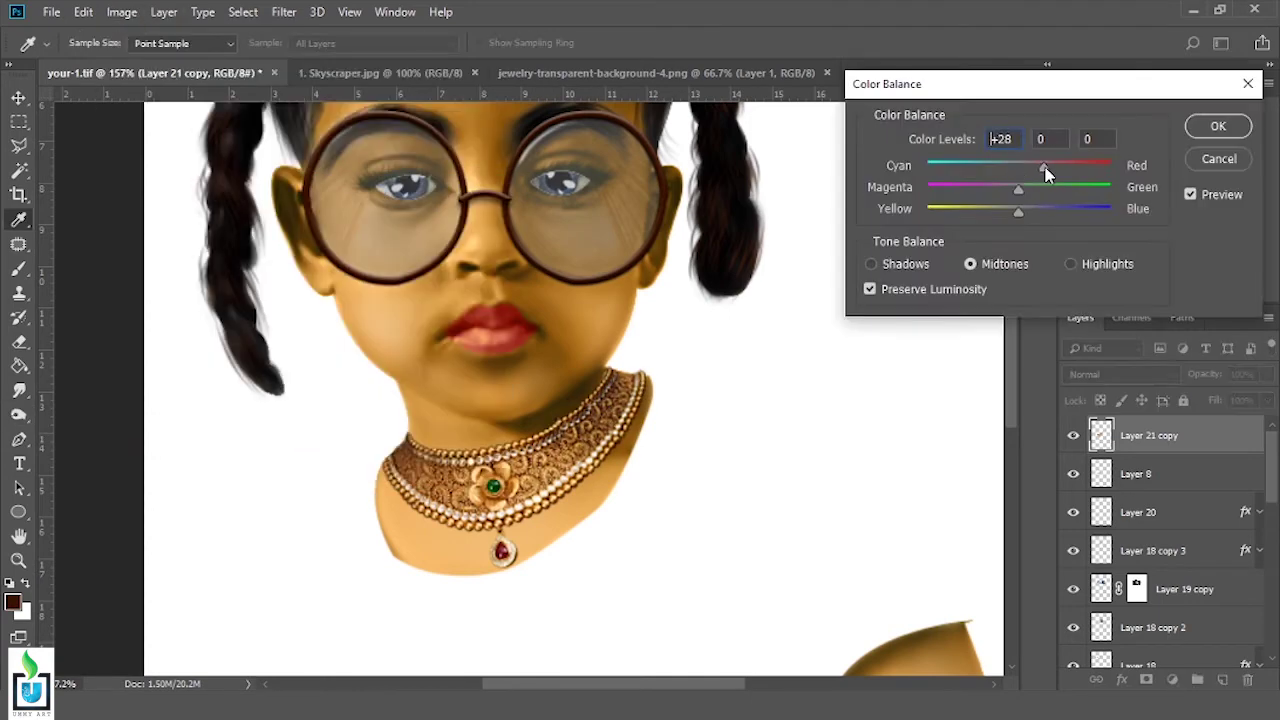
{"action": "left_click", "coordinate": [1218, 127]}
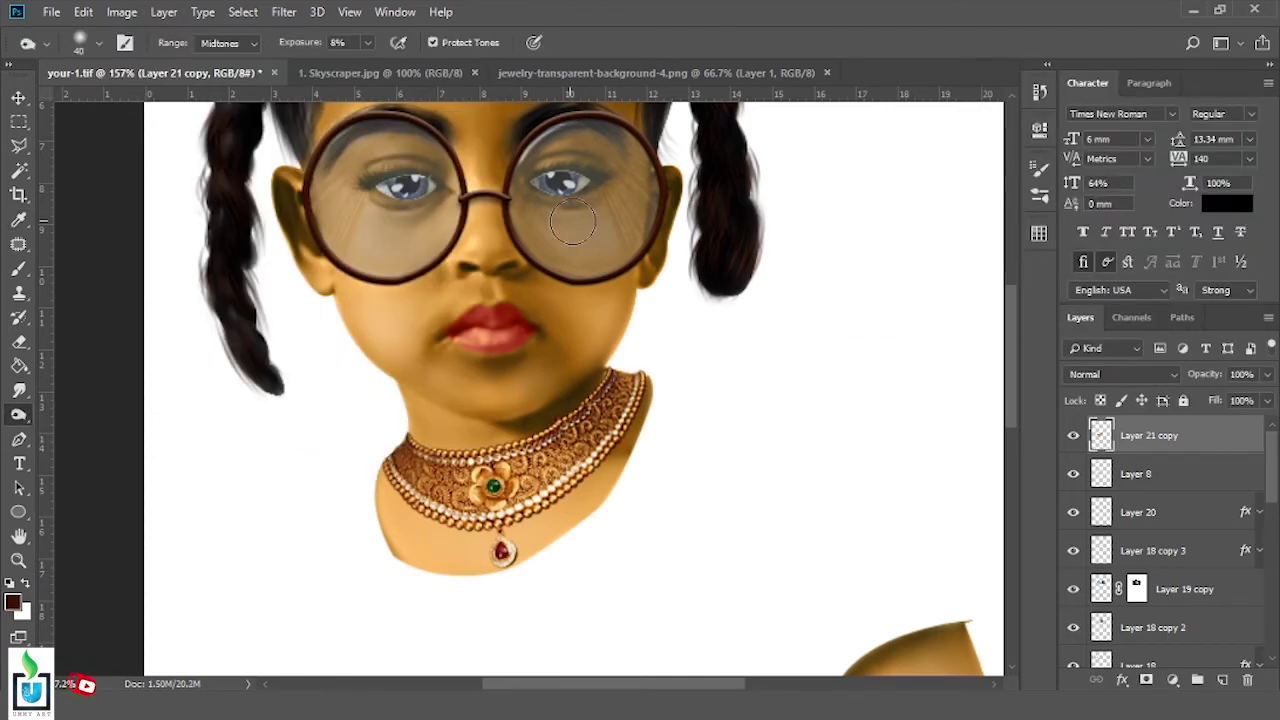
{"action": "scroll", "coordinate": [900, 300], "scroll_direction": "down", "scroll_amount": 3}
{"action": "key", "text": "ctrl+minus"}
{"action": "key", "text": "ctrl+minus"}
{"action": "left_click", "coordinate": [121, 12]}
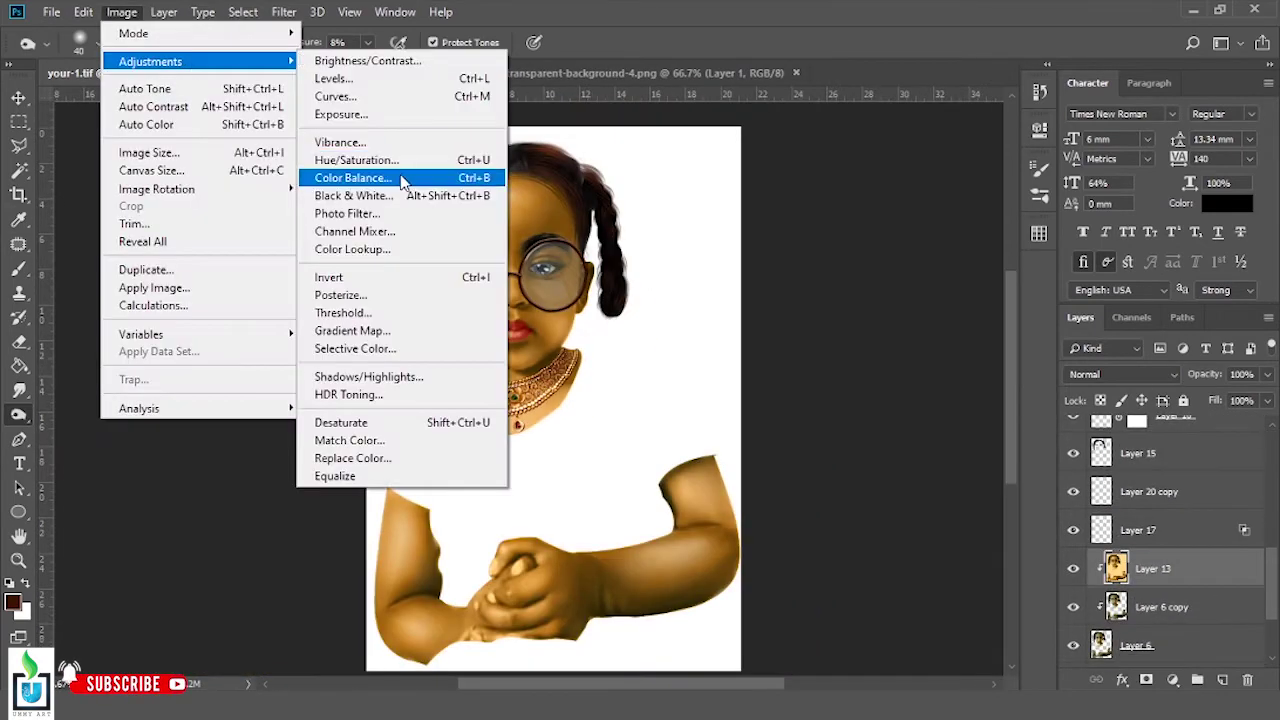
Lift the skin's shadows with Shadows/Highlights at 87%
{"action": "left_click", "coordinate": [371, 374]}
{"action": "left_click", "coordinate": [1030, 327]}
{"action": "left_click_drag", "start_coordinate": [846, 217], "coordinate": [911, 218]}
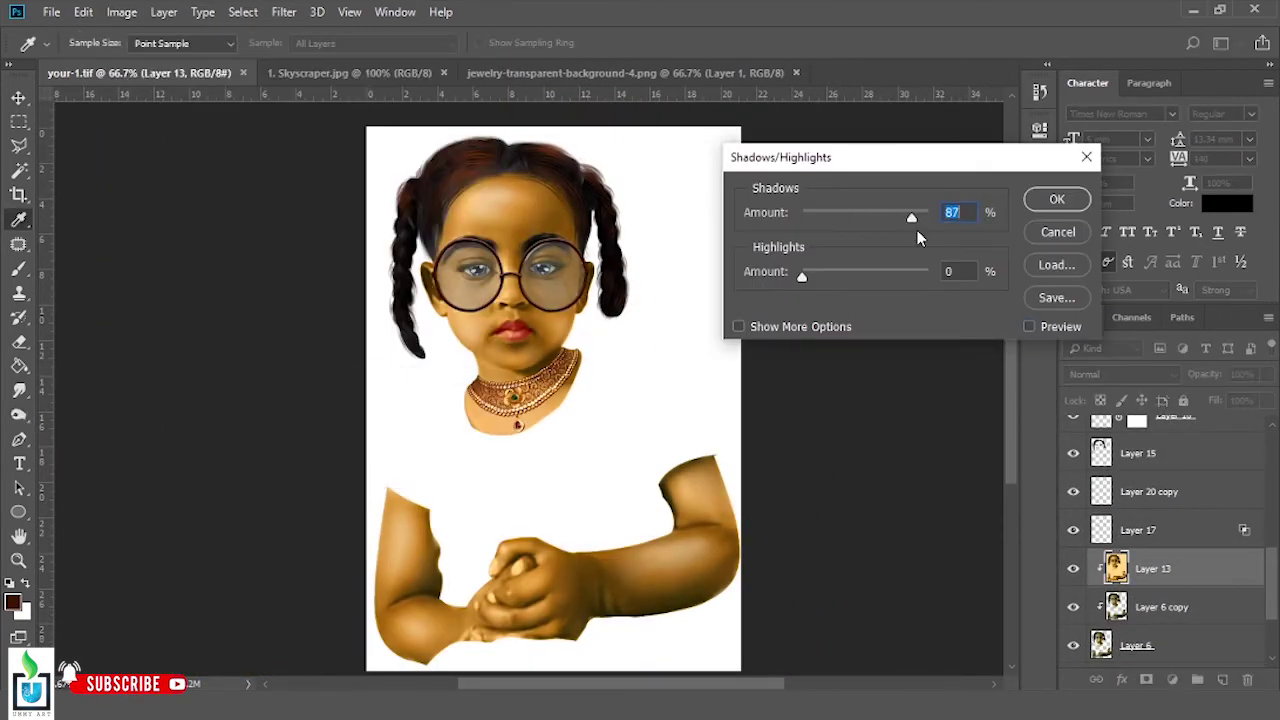
{"action": "left_click", "coordinate": [1058, 232]}
Color-balance the skin: midtones toward red, shadows toward cyan, with small RGB tweaks
{"action": "left_click", "coordinate": [121, 12]}
{"action": "left_click", "coordinate": [360, 194]}
{"action": "left_click_drag", "start_coordinate": [1018, 165], "coordinate": [1062, 168]}
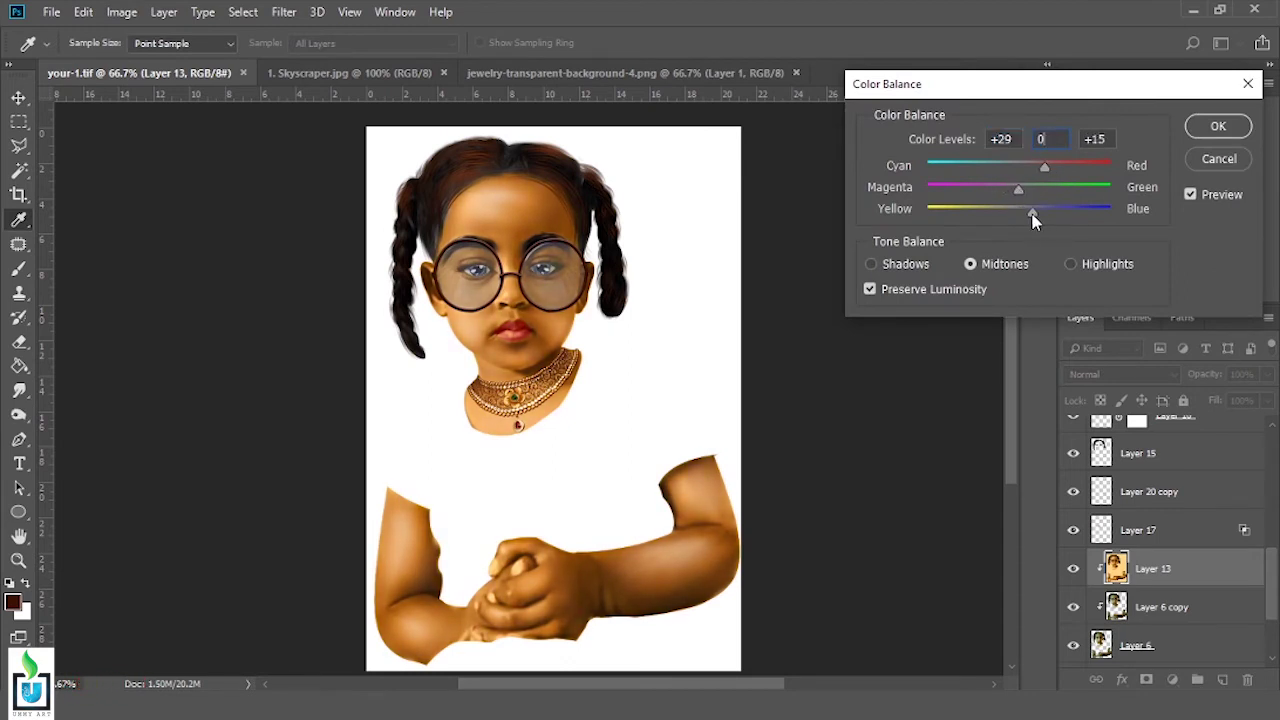
{"action": "left_click", "coordinate": [905, 264]}
{"action": "left_click_drag", "start_coordinate": [1018, 166], "coordinate": [1001, 168]}
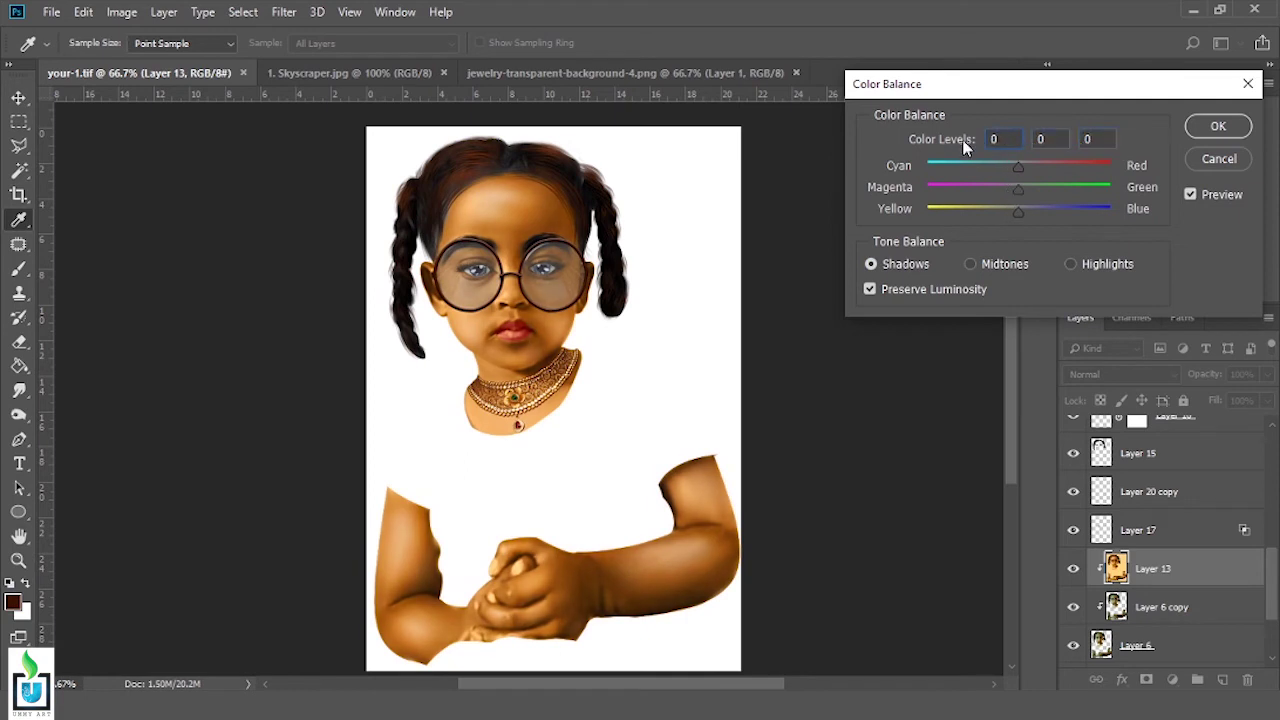
{"action": "left_click_drag", "start_coordinate": [1033, 177], "coordinate": [1028, 168]}
{"action": "left_click_drag", "start_coordinate": [1018, 188], "coordinate": [1028, 190]}
{"action": "left_click_drag", "start_coordinate": [1018, 210], "coordinate": [1012, 214]}
{"action": "key", "text": "Return"}
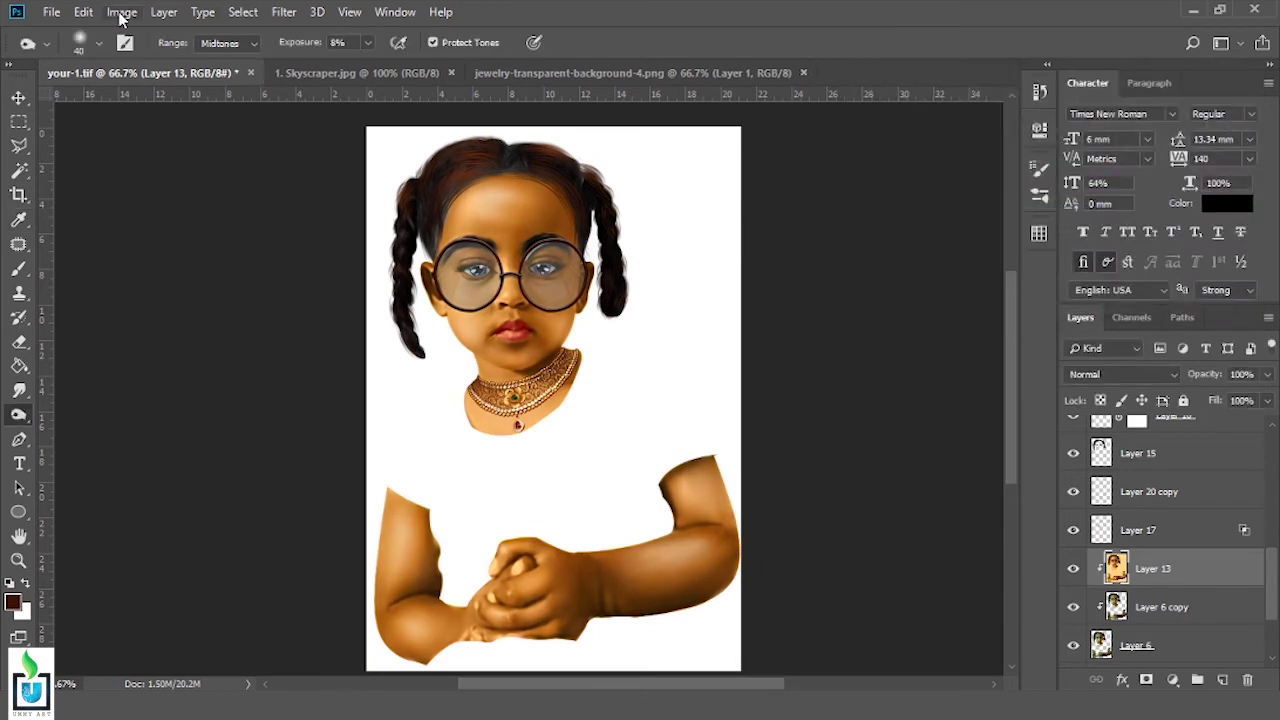
Apply automatic Brightness/Contrast to the skin layer
{"action": "key", "text": "alt+i"}
{"action": "key", "text": "j"}
{"action": "key", "text": "b"}
{"action": "left_click", "coordinate": [1013, 280]}
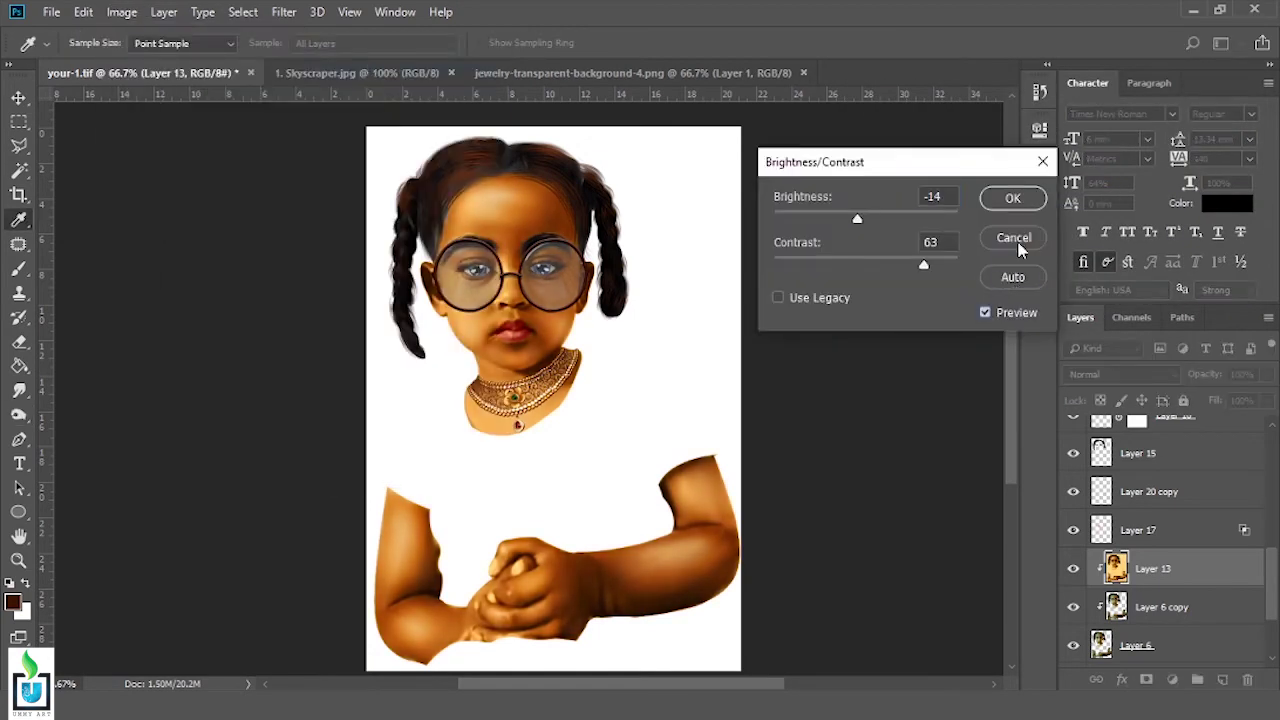
{"action": "key", "text": "Return"}
{"action": "key", "text": "o"}
Lower the skin layer's Levels output white point to 251
{"action": "key", "text": "alt+i"}
{"action": "key", "text": "j"}
{"action": "key", "text": "l"}
{"action": "mouse_move", "coordinate": [951, 386]}
{"action": "left_mouse_down"}
{"action": "mouse_move", "coordinate": [934, 386]}
{"action": "mouse_move", "coordinate": [946, 390]}
{"action": "left_mouse_up"}
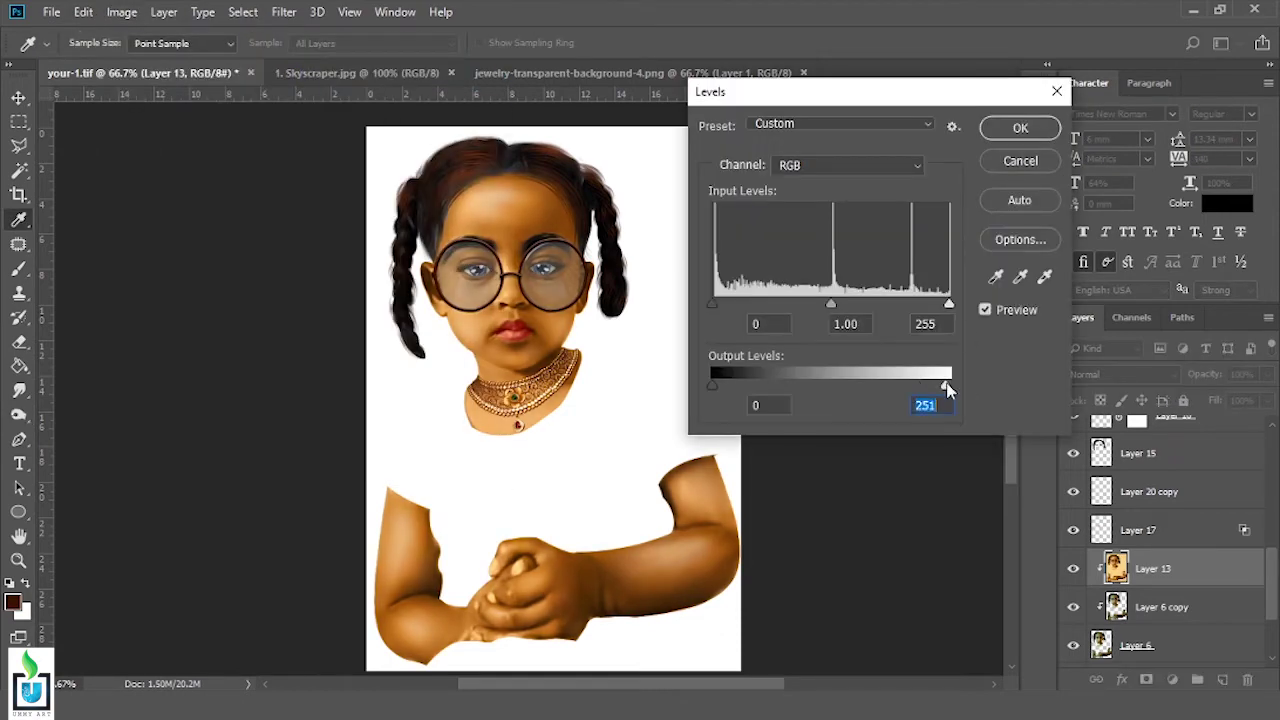
{"action": "key", "text": "Return"}
Add a new empty layer and pick peach #e9b47b as the foreground colour
{"action": "key", "text": "ctrl+shift+alt+n"}
{"action": "left_click", "coordinate": [13, 601]}
{"action": "left_click", "coordinate": [894, 380]}
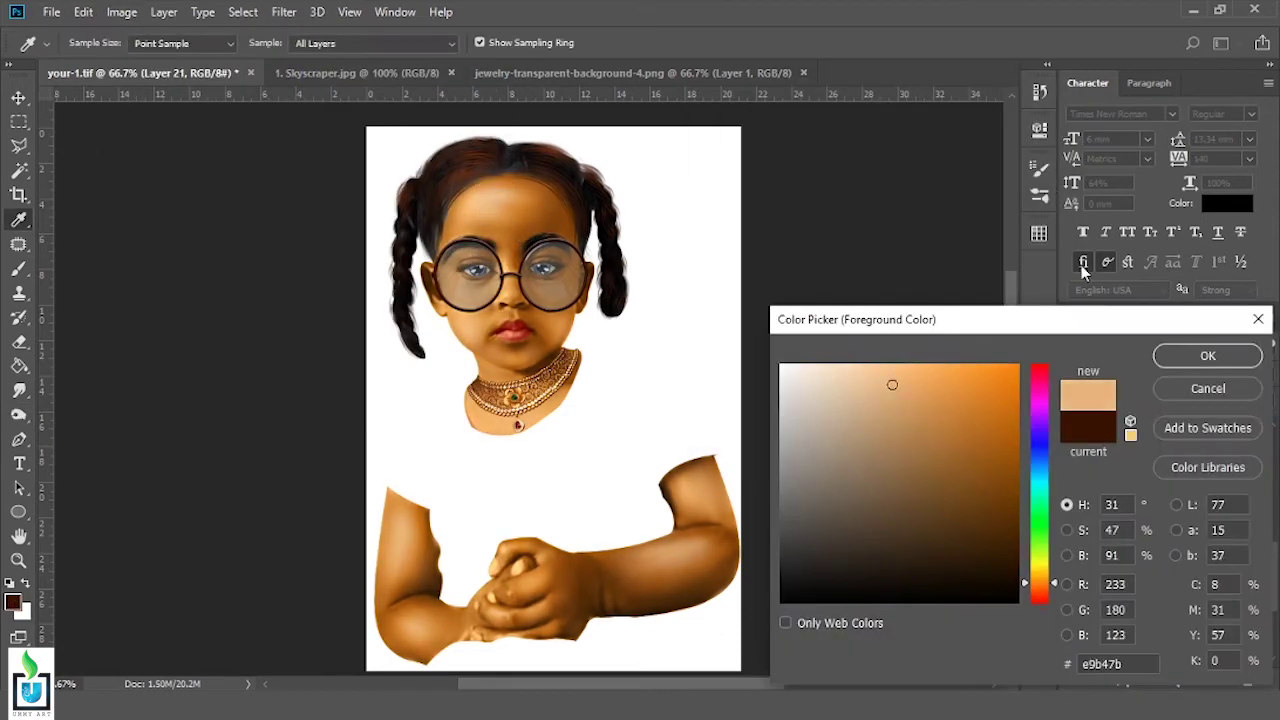
Confirm the peach colour and set up a brush enlarged to size 90
{"action": "left_click", "coordinate": [1206, 354]}
{"action": "key", "text": "b"}
{"action": "right_click", "coordinate": [375, 160]}
{"action": "key", "text": "ctrl+1"}
{"action": "scroll", "coordinate": [522, 208], "scroll_direction": "up", "scroll_amount": 2}
{"action": "key", "text": "bracketright"}
{"action": "key", "text": "bracketright"}
{"action": "key", "text": "bracketright"}
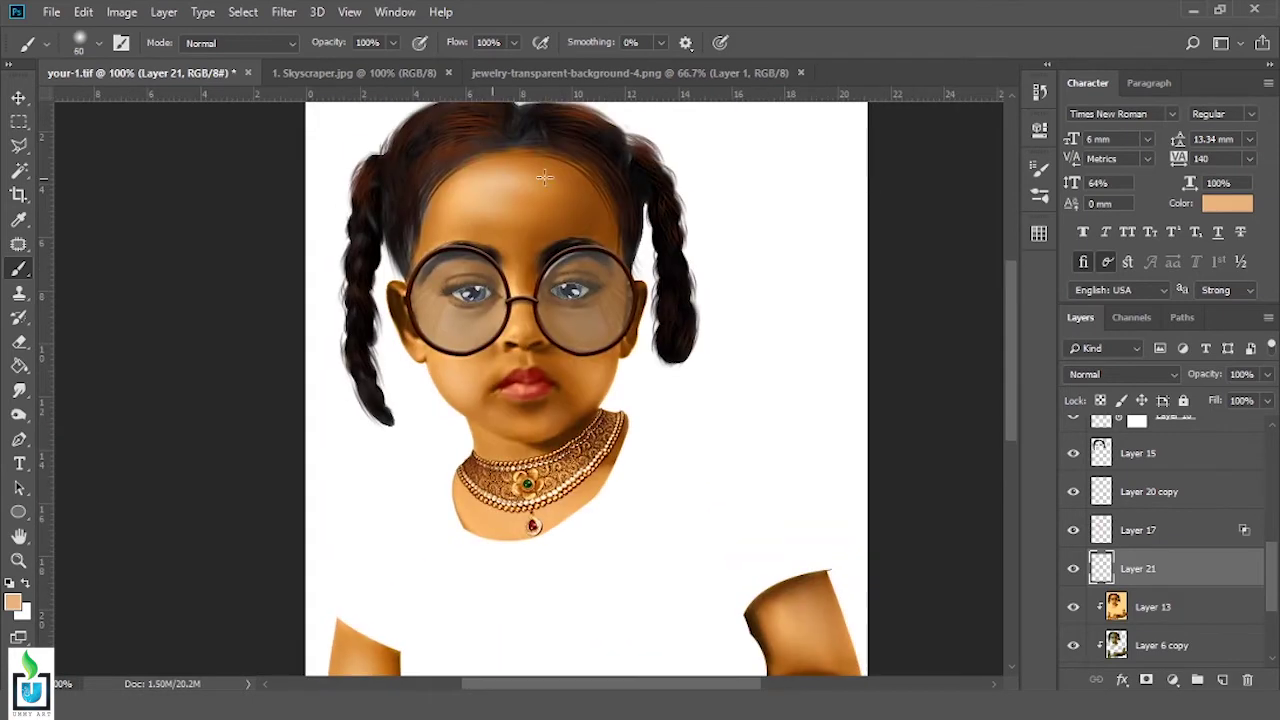
{"action": "scroll", "coordinate": [459, 395], "scroll_direction": "down", "scroll_amount": 4}
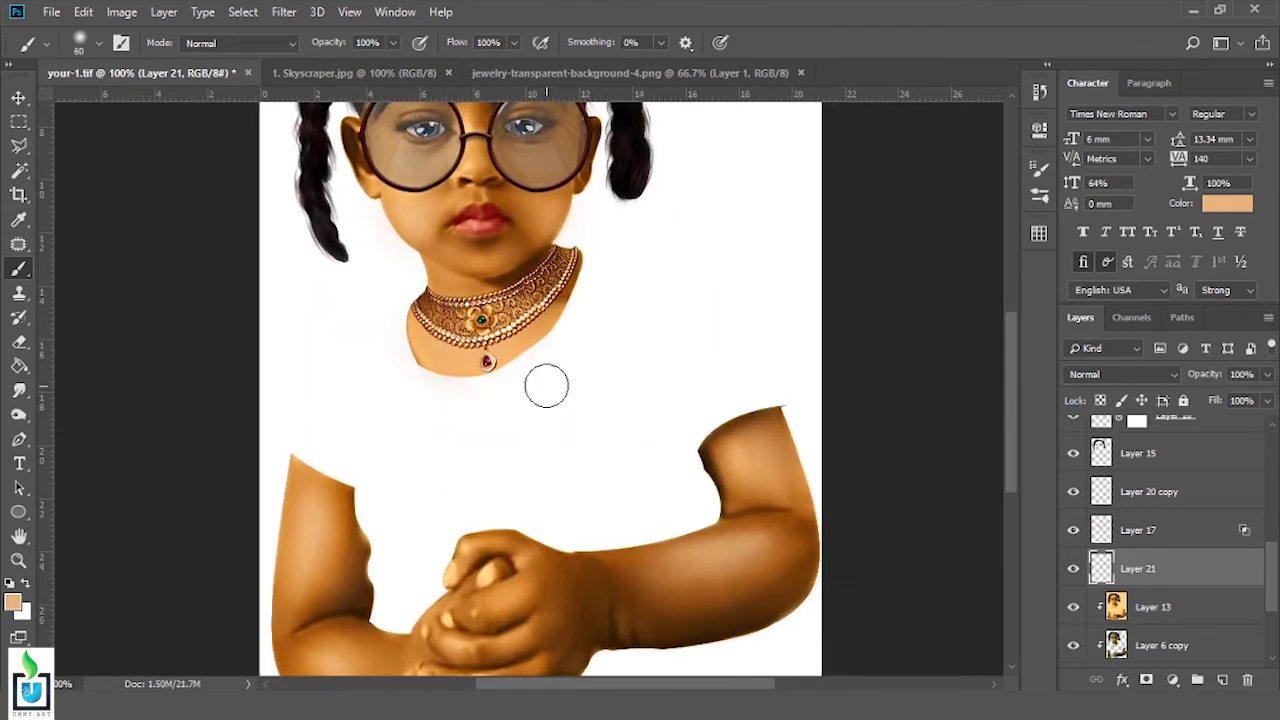
{"action": "key", "text": "ctrl+minus"}
{"action": "key", "text": "bracketright"}
{"action": "key", "text": "bracketright"}
{"action": "key", "text": "bracketright"}
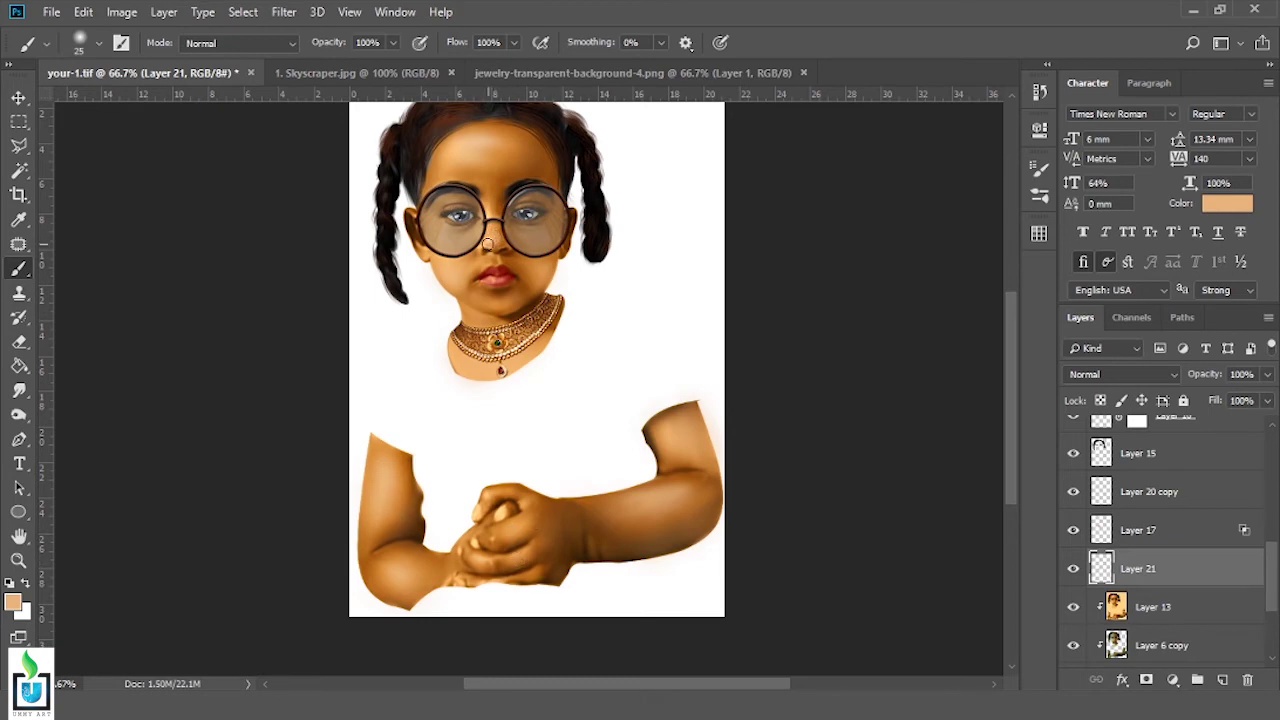
Clip Layer 21 to the skin, add clipped Layer 22, and choose white with a Hard Round brush
{"action": "key", "text": "ctrl+alt+g"}
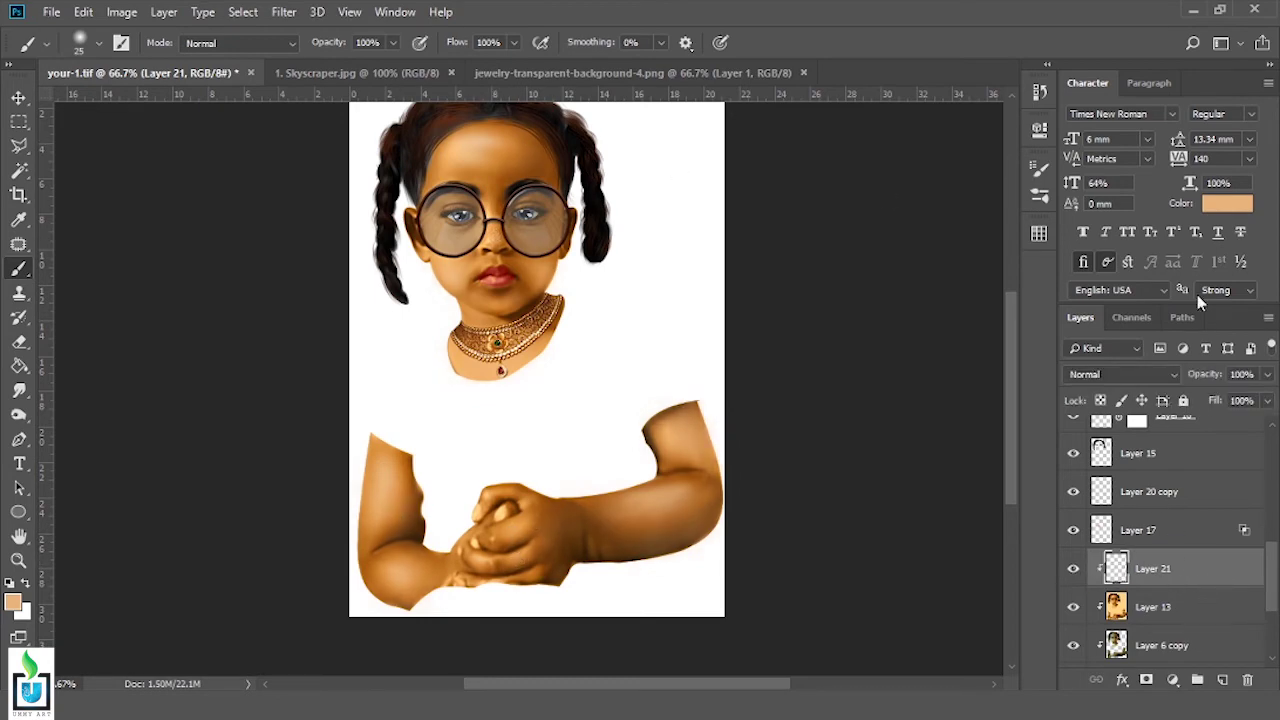
{"action": "left_click", "coordinate": [1238, 612]}
{"action": "left_click", "coordinate": [1222, 679]}
{"action": "scroll", "coordinate": [446, 514], "scroll_direction": "up", "scroll_amount": 3}
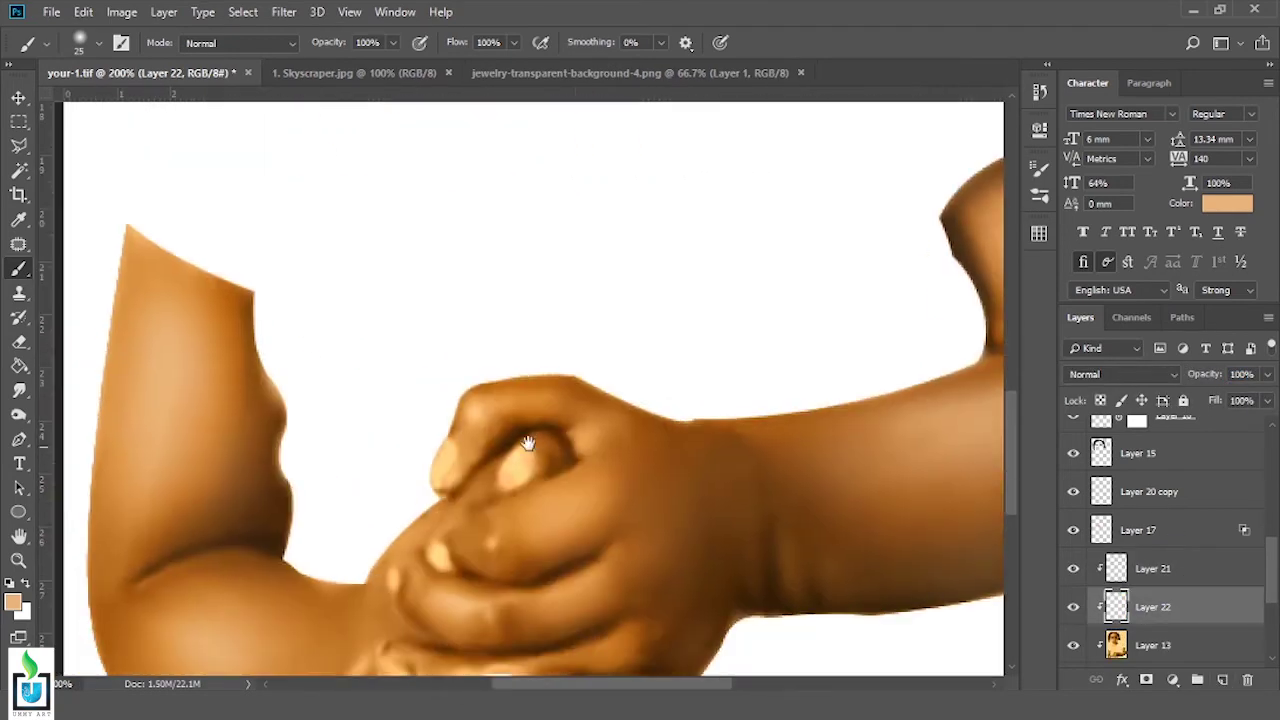
{"action": "key", "text": "x"}
{"action": "right_click", "coordinate": [520, 410]}
{"action": "left_click", "coordinate": [700, 343]}
{"action": "key", "text": "Return"}
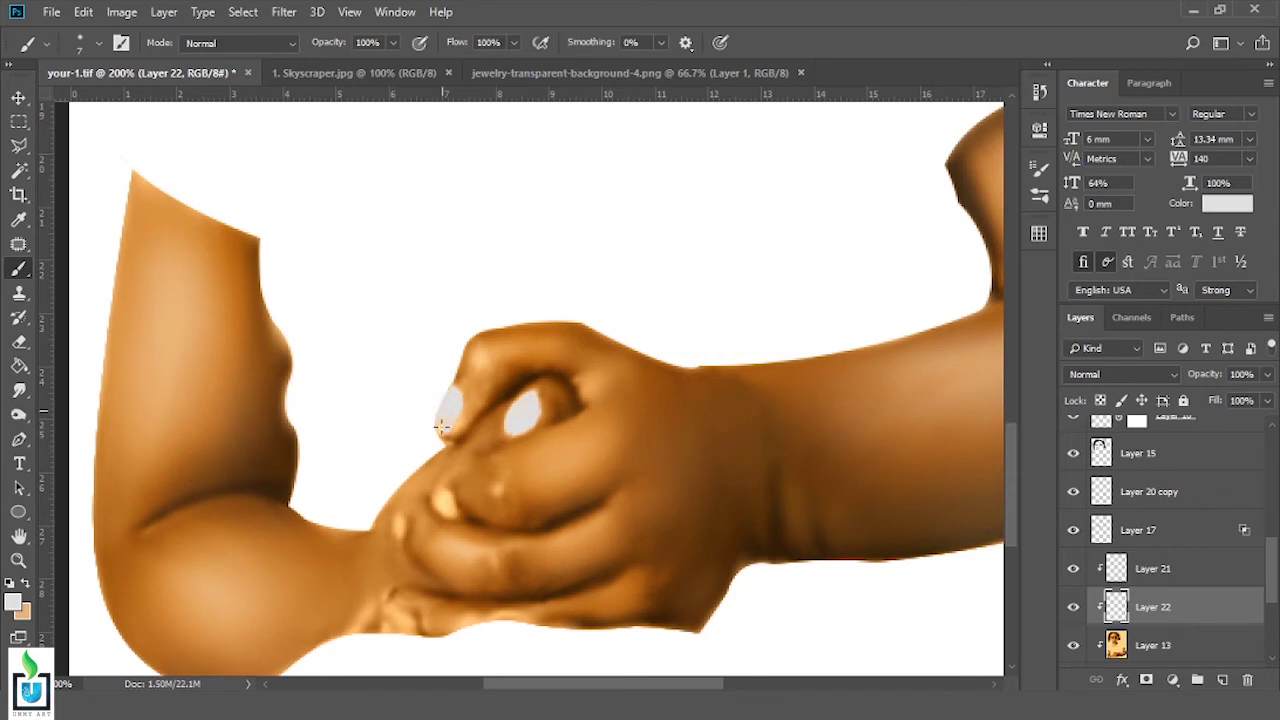
Paint a pale fingernail on the hand and set Layer 22 to Color blending
{"action": "scroll", "coordinate": [453, 424], "scroll_direction": "up", "scroll_amount": 1}
{"action": "left_click_drag", "start_coordinate": [447, 392], "coordinate": [462, 430]}
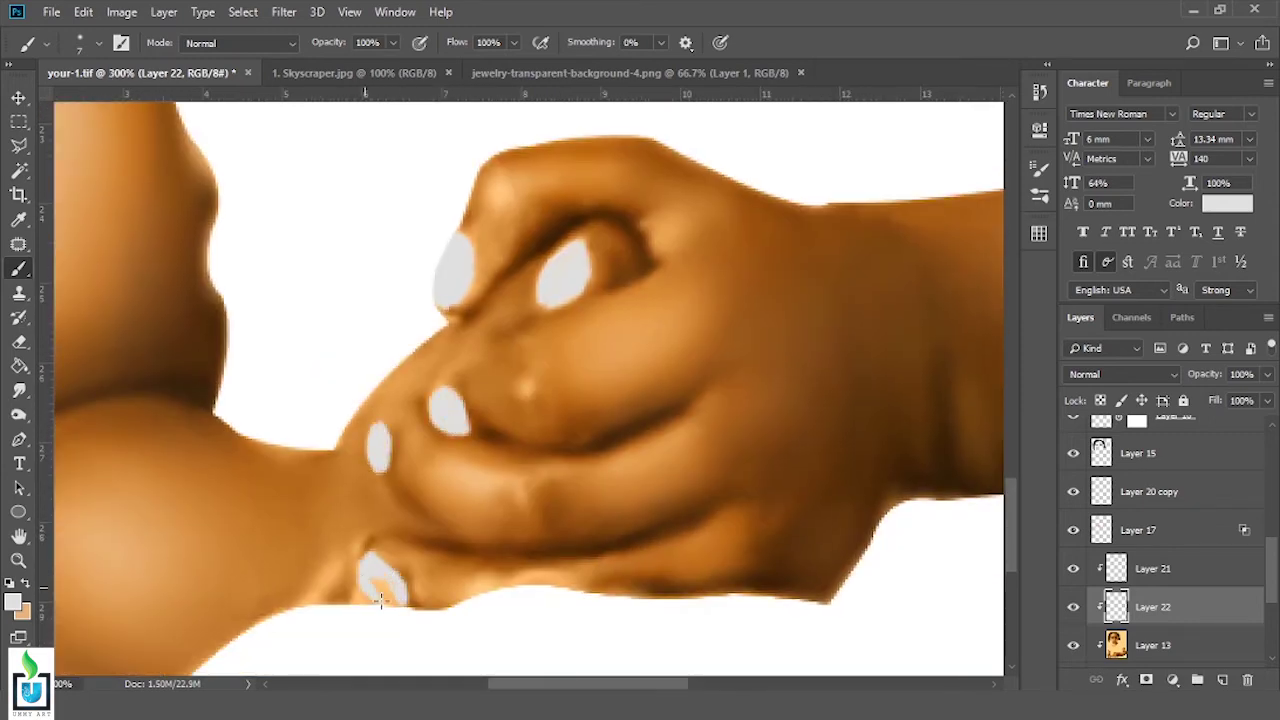
{"action": "left_click", "coordinate": [1122, 374]}
{"action": "left_click", "coordinate": [1090, 421]}
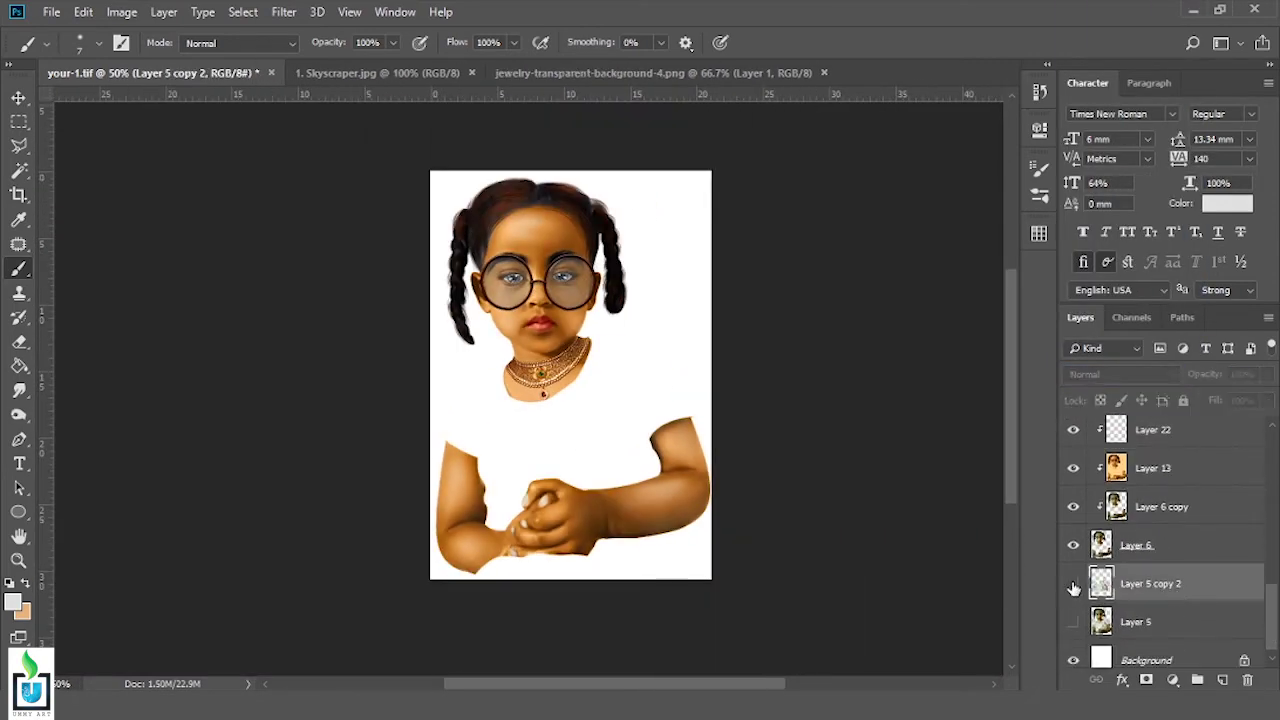
Clip Layer 5 copy 3 to the shirt and smudge its pattern near the collar and neckline
{"action": "left_click", "coordinate": [1229, 602], "text": "alt"}
{"action": "key", "text": "r"}
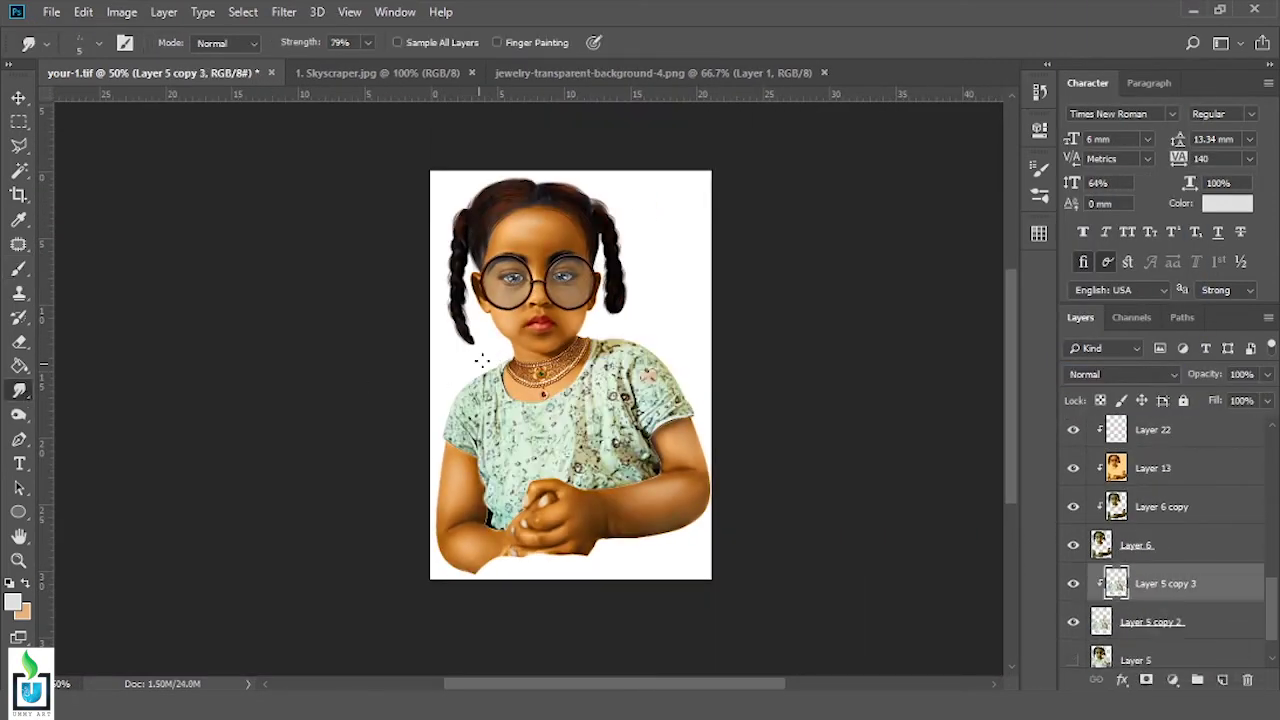
{"action": "scroll", "coordinate": [748, 345], "scroll_direction": "up", "scroll_amount": 3}
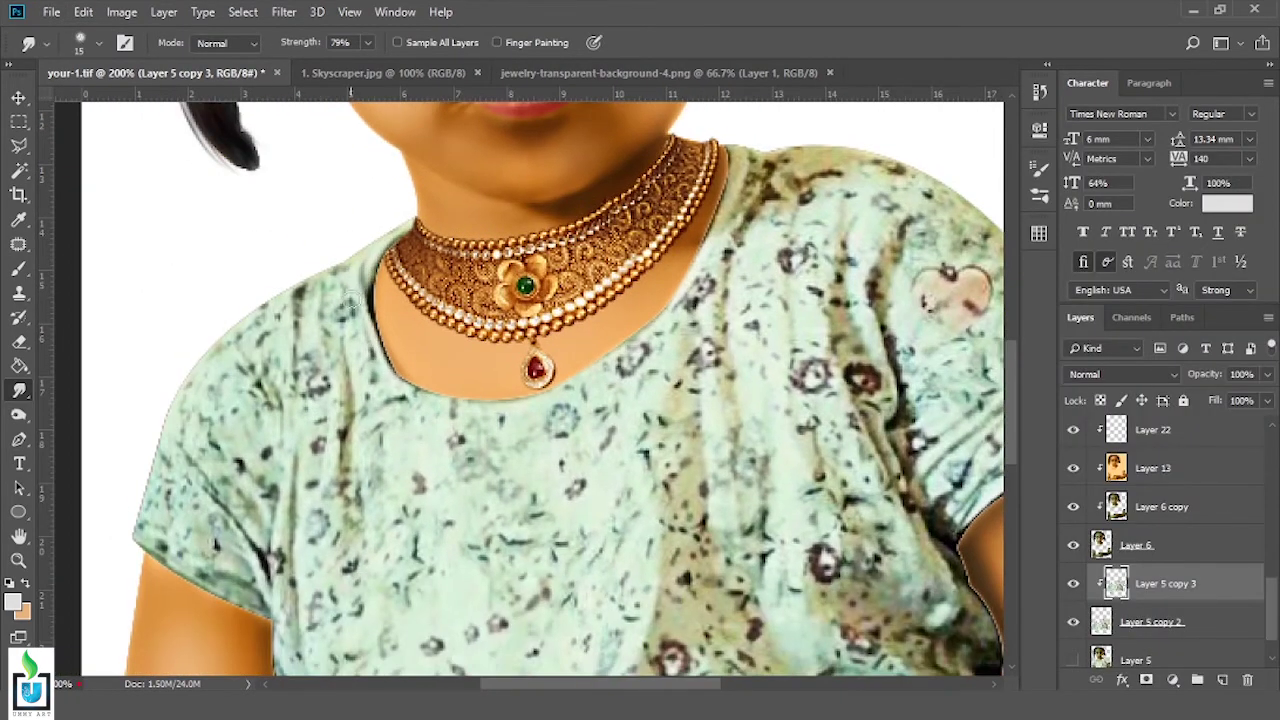
{"action": "left_click_drag", "start_coordinate": [316, 384], "coordinate": [305, 450]}
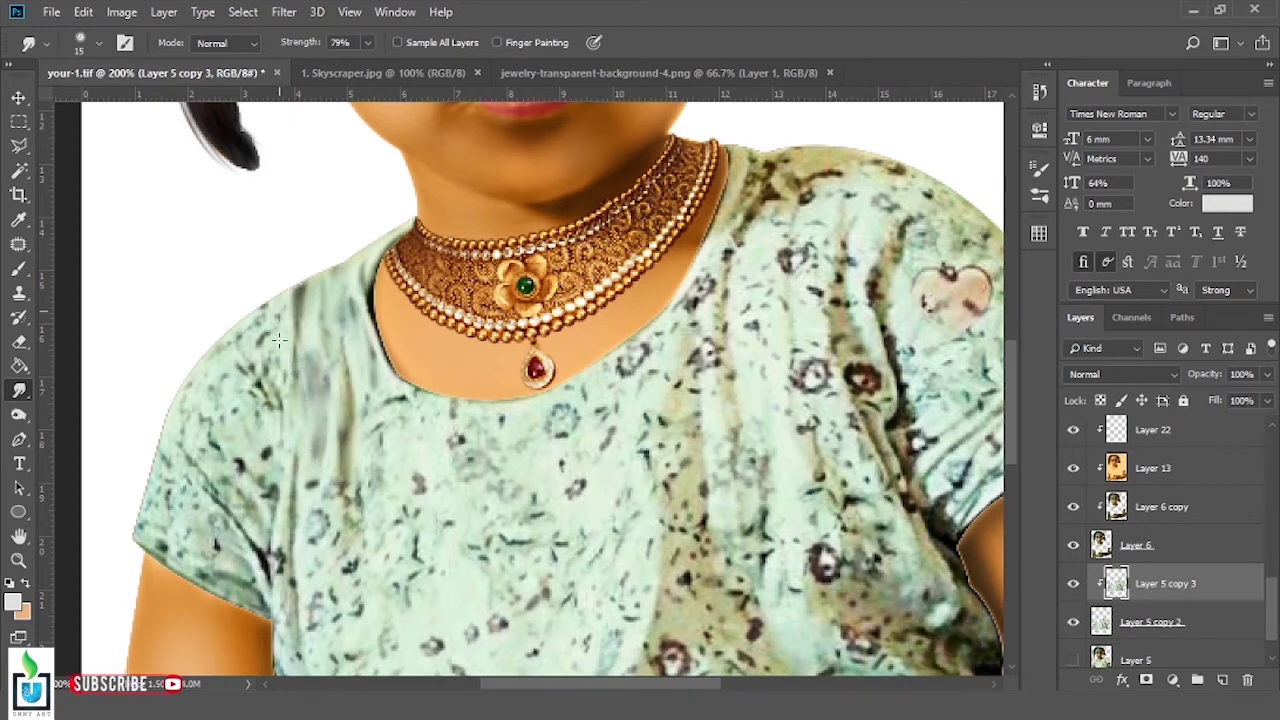
{"action": "left_click_drag", "start_coordinate": [500, 490], "coordinate": [459, 401]}
{"action": "key", "text": "ctrl+minus"}
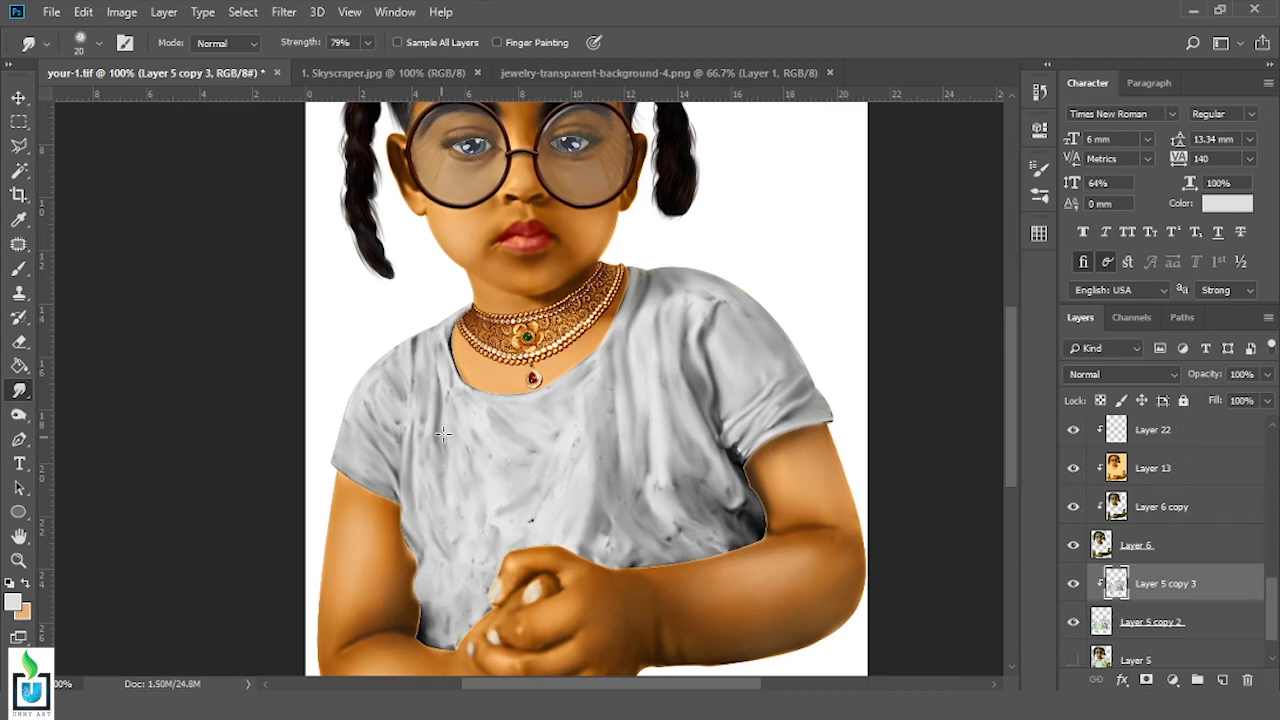
Dodge and burn the shirt's folds, then add an empty layer and pick purple
{"action": "left_click", "coordinate": [19, 417]}
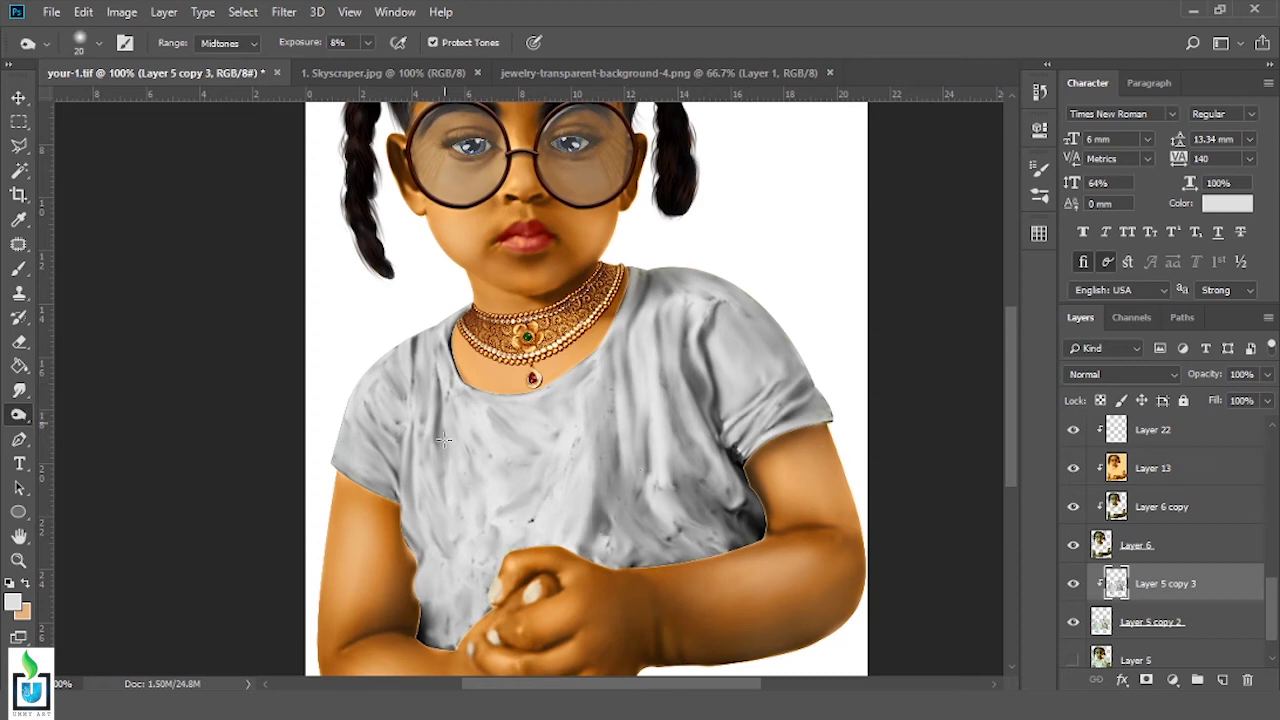
{"action": "key", "text": "shift+o"}
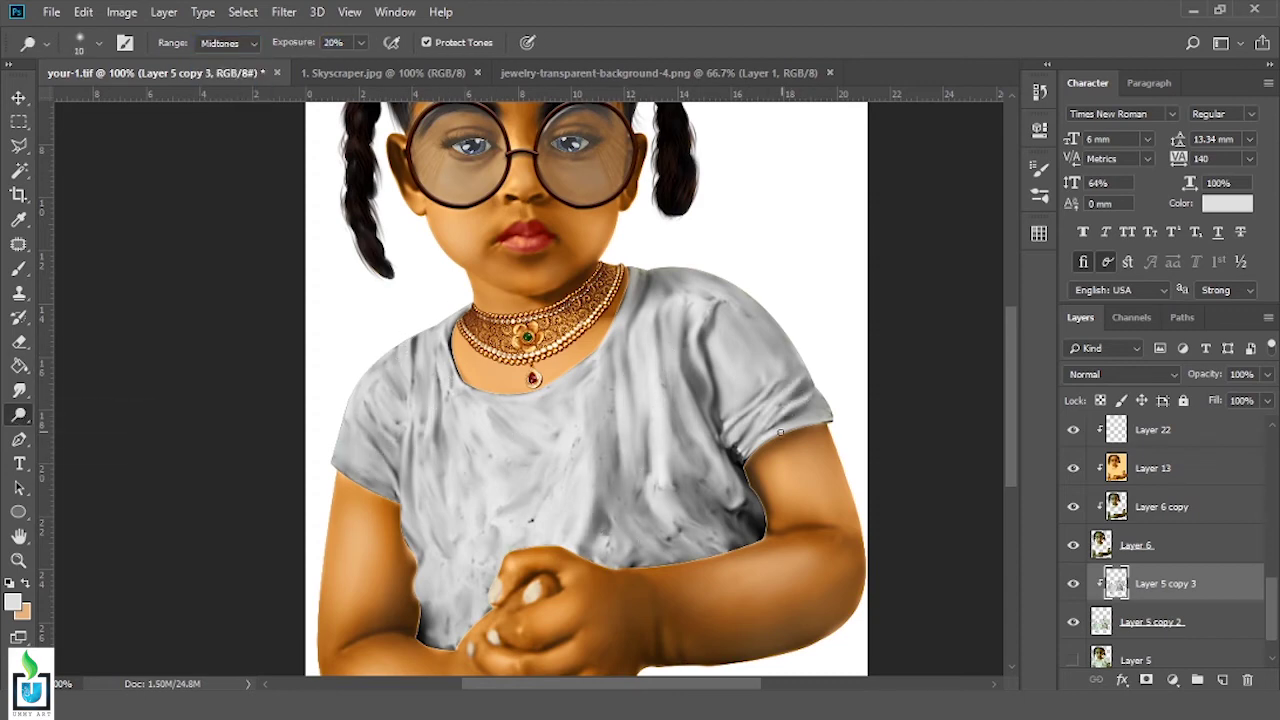
{"action": "key", "text": "bracketleft"}
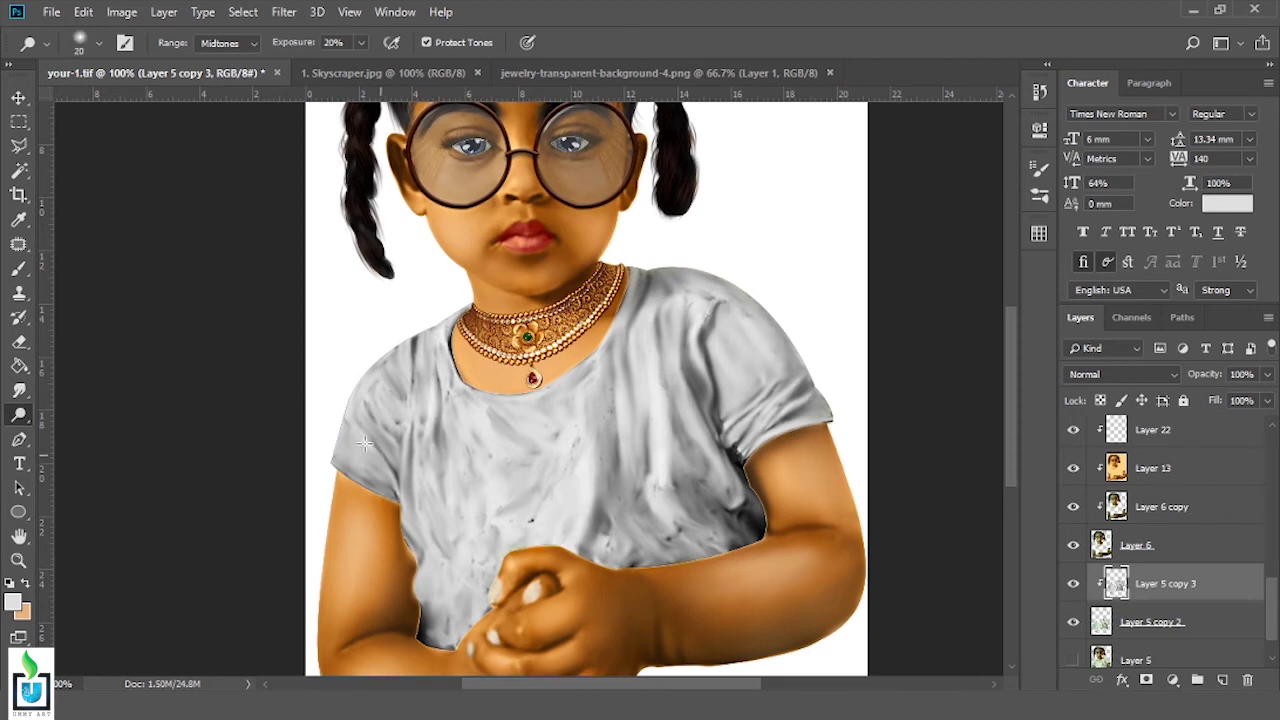
{"action": "key", "text": "shift+o"}
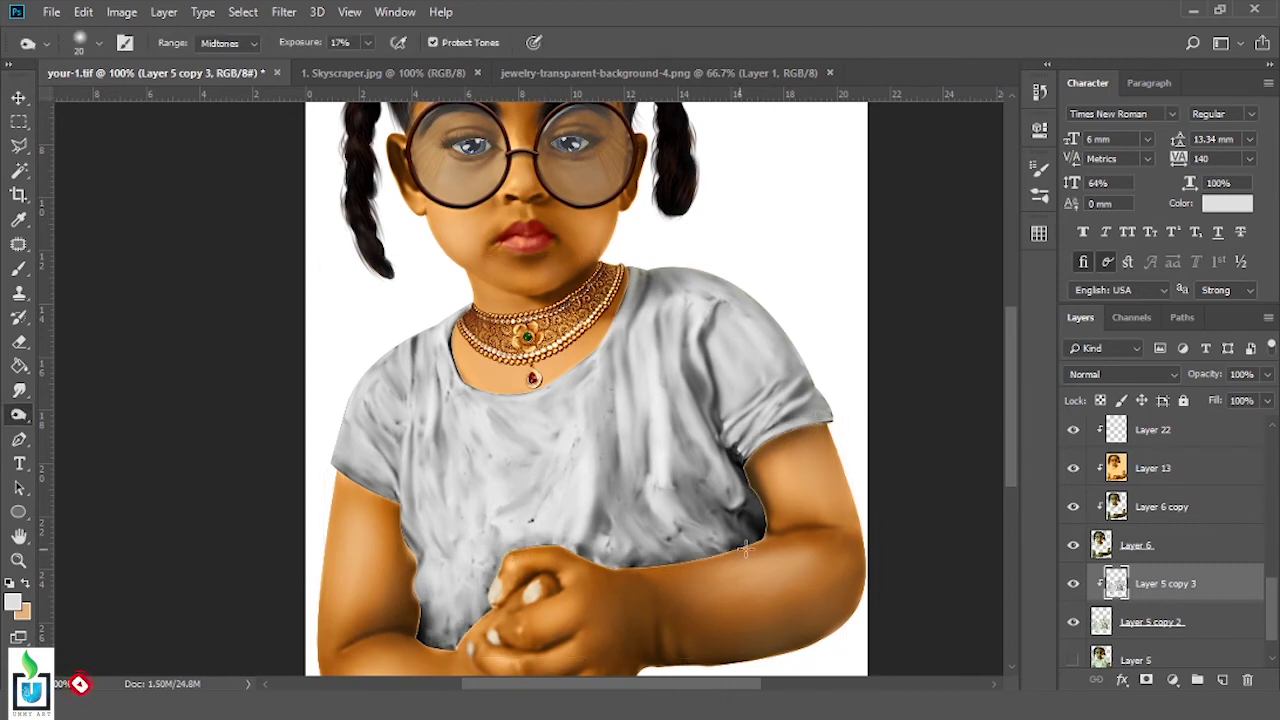
{"action": "key", "text": "ctrl+shift+alt+n"}
{"action": "left_click", "coordinate": [1039, 232]}
{"action": "left_click", "coordinate": [918, 374]}
Fill Layer 23 with purple, clip it to the shirt, and set it to Color mode
{"action": "key", "text": "g"}
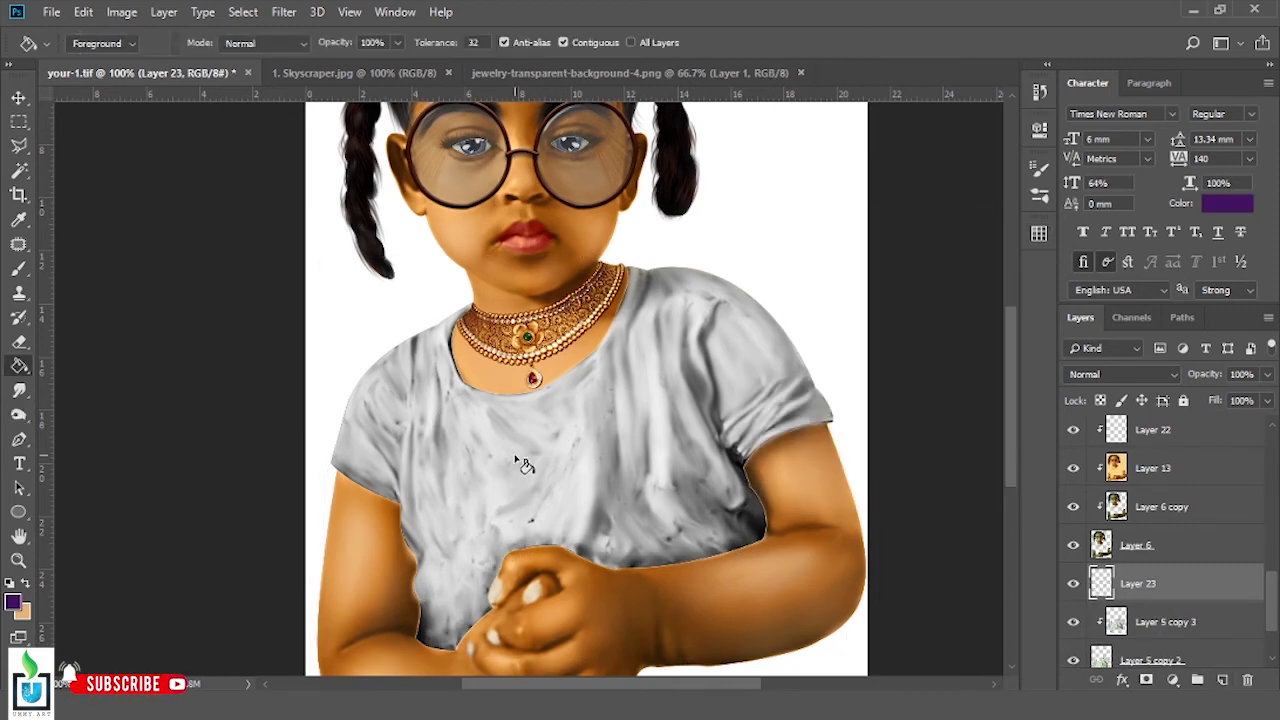
{"action": "left_click", "coordinate": [523, 457]}
{"action": "left_click", "coordinate": [1123, 374]}
{"action": "left_click", "coordinate": [1130, 462]}
{"action": "left_click", "coordinate": [1073, 622]}
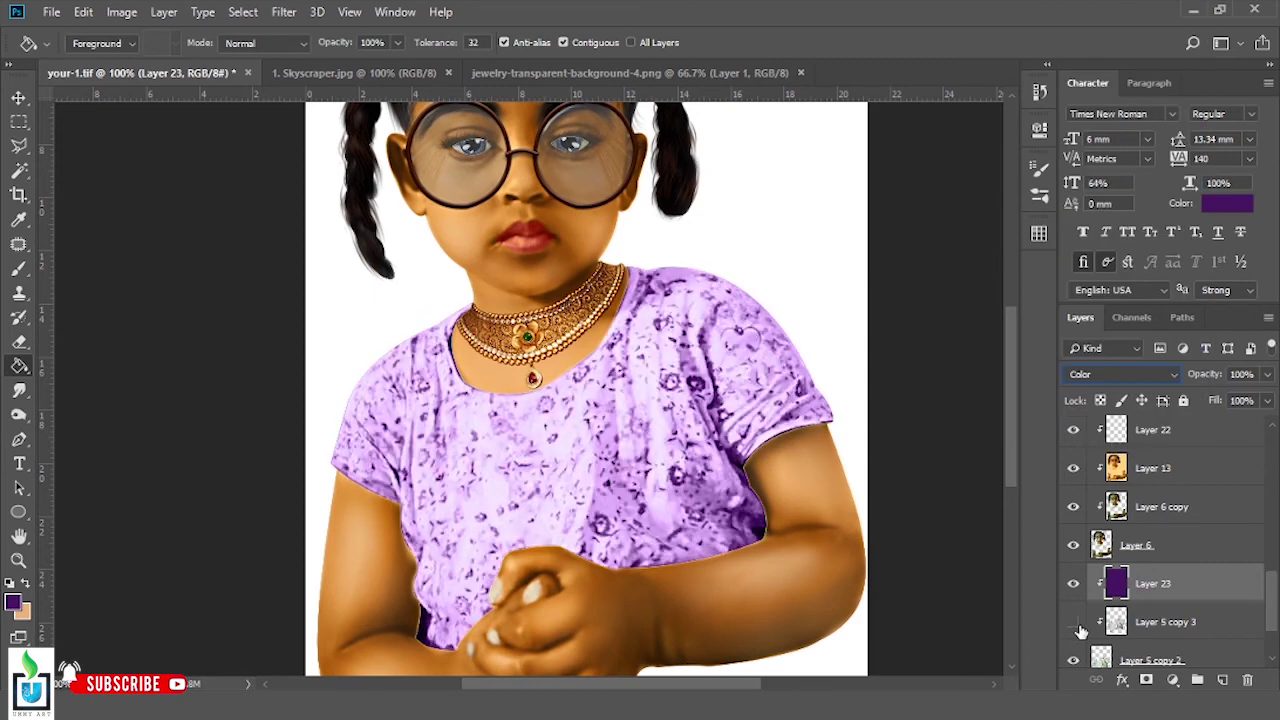
Colorize the purple fill green with Hue/Saturation, lowering saturation and lightness
{"action": "left_click", "coordinate": [122, 15]}
{"action": "left_click", "coordinate": [360, 172]}
{"action": "left_click", "coordinate": [1137, 330]}
{"action": "left_click_drag", "start_coordinate": [914, 277], "coordinate": [942, 275]}
{"action": "left_click_drag", "start_coordinate": [911, 226], "coordinate": [904, 226]}
{"action": "left_click_drag", "start_coordinate": [963, 322], "coordinate": [950, 323]}
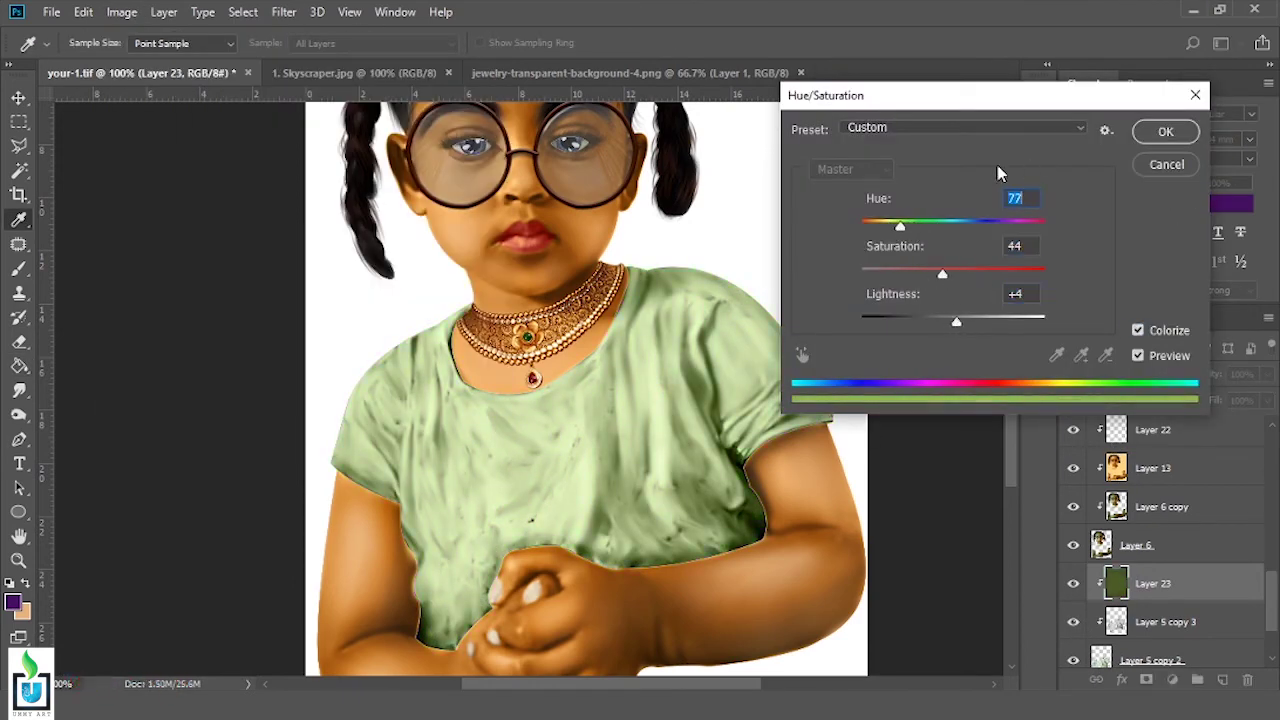
{"action": "left_click", "coordinate": [1166, 131]}
{"action": "key", "text": "g"}
{"action": "scroll", "coordinate": [1160, 560], "scroll_direction": "down", "scroll_amount": 2}
Duplicate the patterned shirt layer above the colour layer and clip both to the shirt
{"action": "left_click", "coordinate": [1150, 668]}
{"action": "key", "text": "ctrl+j"}
{"action": "left_click_drag", "start_coordinate": [1211, 580], "coordinate": [1199, 494]}
{"action": "left_click", "coordinate": [1199, 575]}
{"action": "left_click", "coordinate": [1073, 495]}
{"action": "left_click", "coordinate": [1231, 591], "text": "alt"}
{"action": "left_click", "coordinate": [1231, 553], "text": "alt"}
{"action": "left_click", "coordinate": [1073, 495]}
Set the pattern copy to Darken, let light underlying tones through with Blend If, at 100% opacity
{"action": "left_click", "coordinate": [1220, 514], "text": "alt"}
{"action": "left_click", "coordinate": [1120, 374]}
{"action": "left_click", "coordinate": [1150, 278]}
{"action": "double_click", "coordinate": [1200, 486]}
{"action": "mouse_move", "coordinate": [1165, 610]}
{"action": "left_mouse_down"}
{"action": "mouse_move", "coordinate": [1000, 610]}
{"action": "mouse_move", "coordinate": [1080, 610]}
{"action": "left_mouse_up"}
{"action": "key", "text": "Return"}
{"action": "left_click_drag", "start_coordinate": [1198, 385], "coordinate": [1248, 388]}
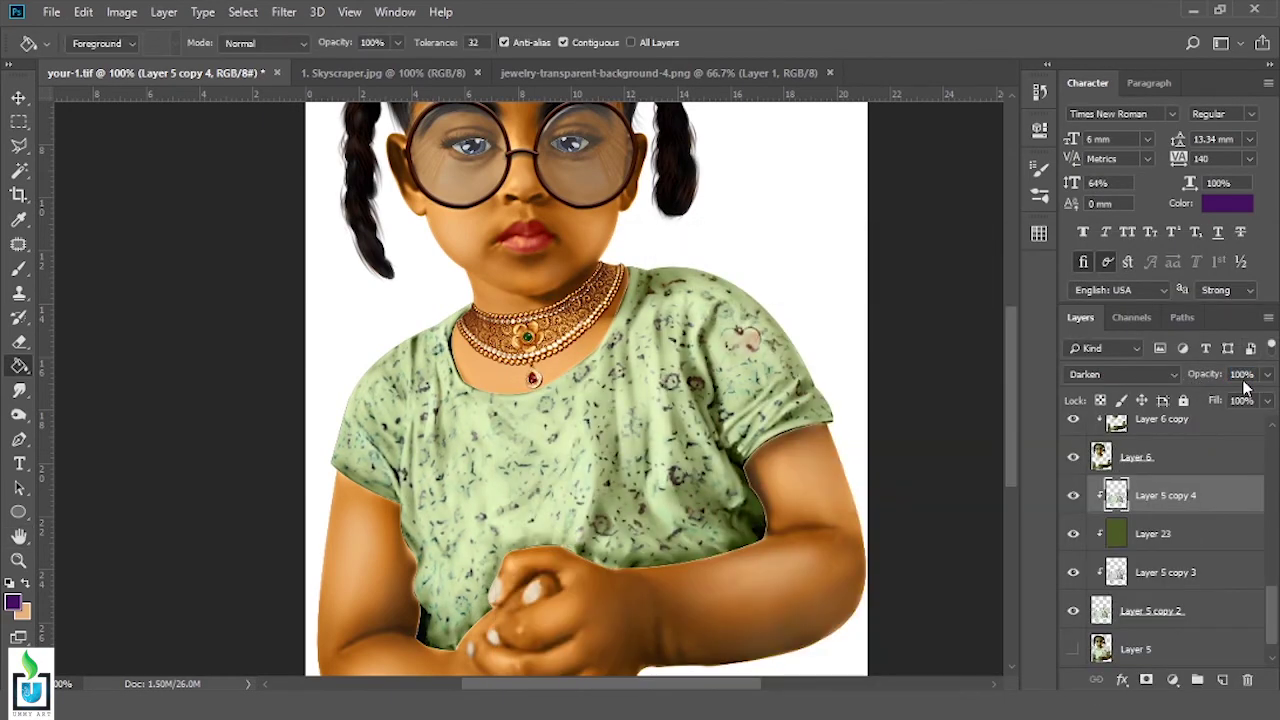
Shift the colour layer's hue to teal with Hue/Saturation
{"action": "left_click", "coordinate": [1180, 533]}
{"action": "left_click", "coordinate": [121, 12]}
{"action": "left_click", "coordinate": [385, 108]}
{"action": "left_click_drag", "start_coordinate": [1001, 226], "coordinate": [957, 226]}
{"action": "left_click_drag", "start_coordinate": [952, 321], "coordinate": [986, 321]}
{"action": "left_click_drag", "start_coordinate": [945, 273], "coordinate": [984, 273]}
{"action": "key", "text": "Return"}
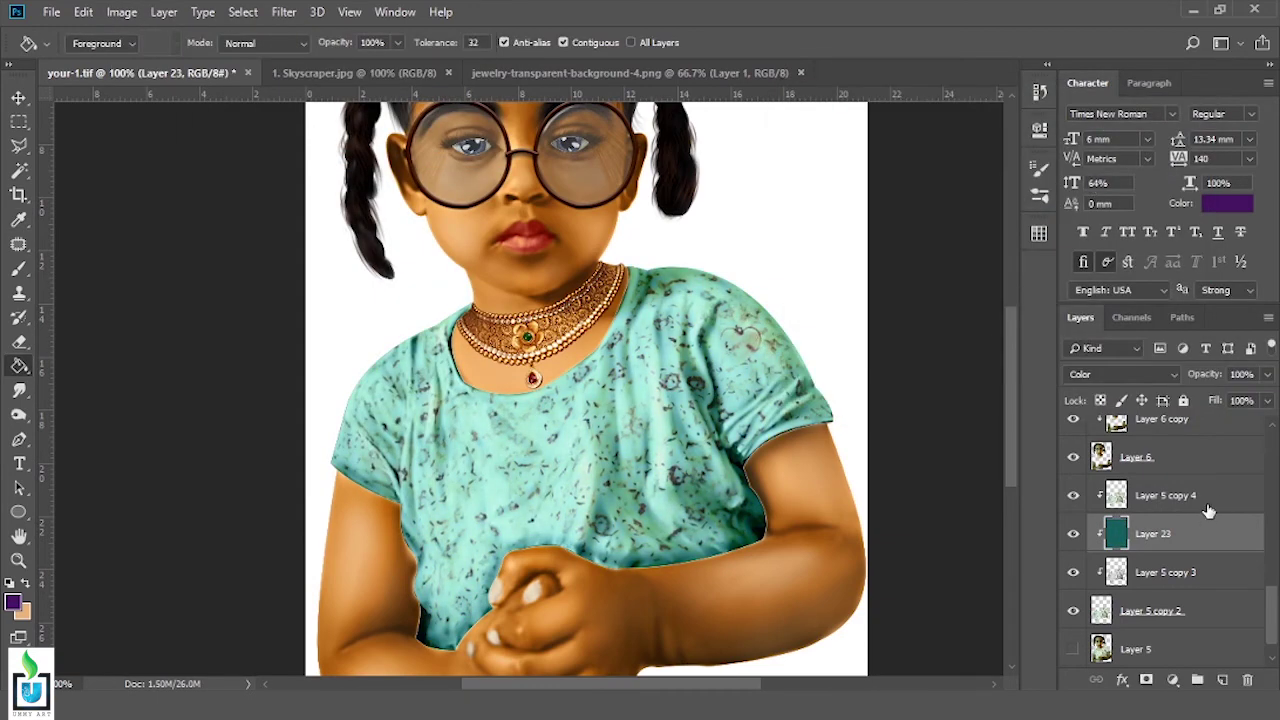
Set the pattern copy to 84% opacity after a cancelled Gaussian Blur, then begin selecting layers to merge
{"action": "left_click", "coordinate": [1180, 495]}
{"action": "left_click", "coordinate": [284, 12]}
{"action": "left_click", "coordinate": [555, 297]}
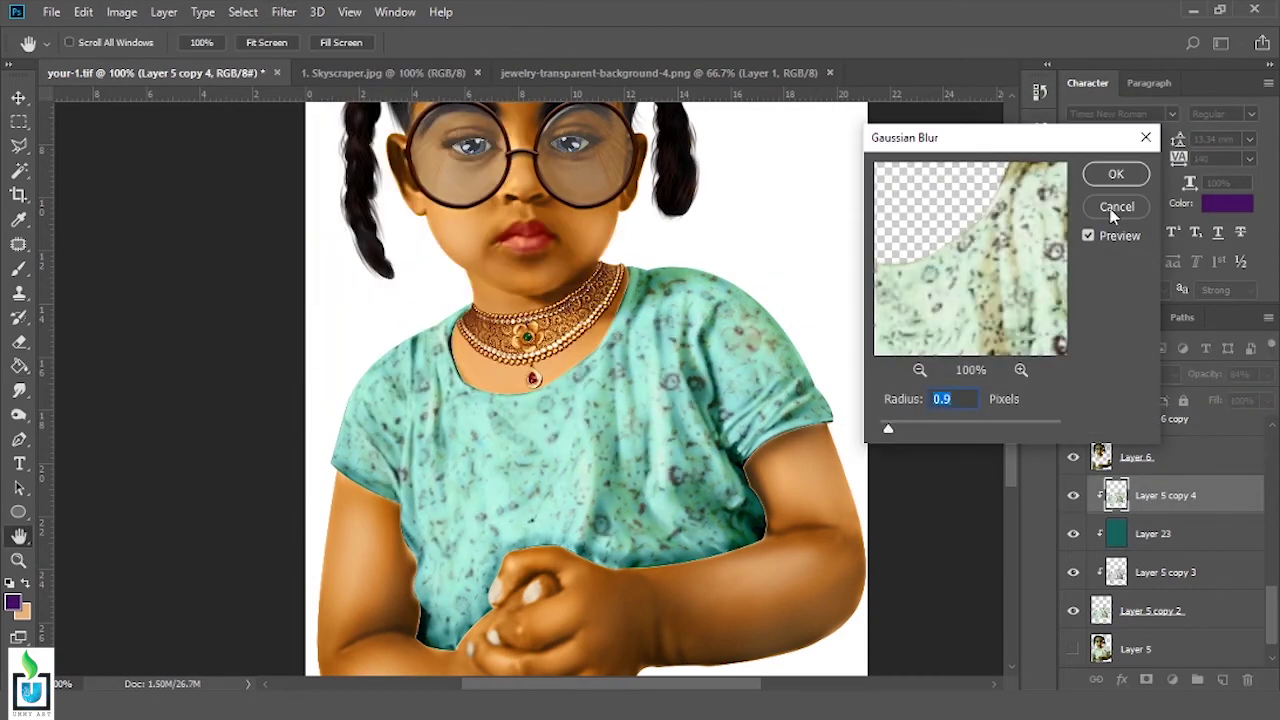
{"action": "left_click", "coordinate": [1113, 208]}
{"action": "type", "text": "84"}
{"action": "key", "text": "Return"}
{"action": "key", "text": "v"}
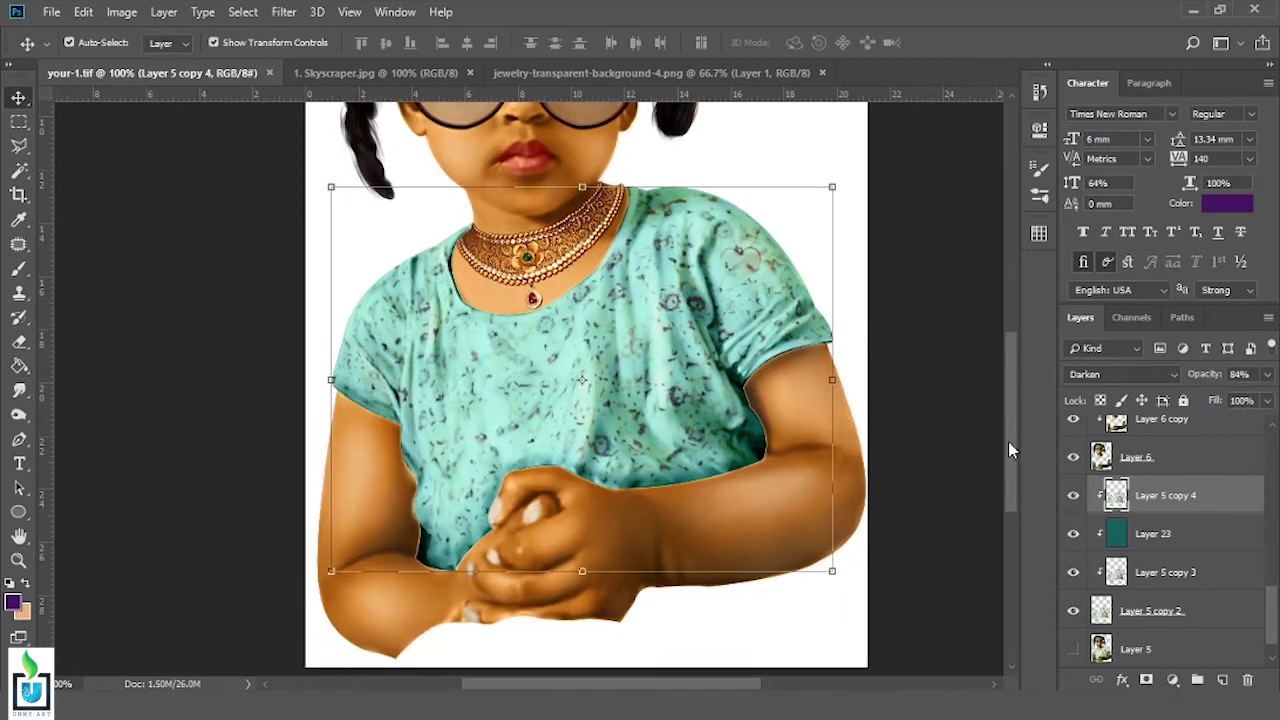
{"action": "key", "text": "ctrl+minus"}
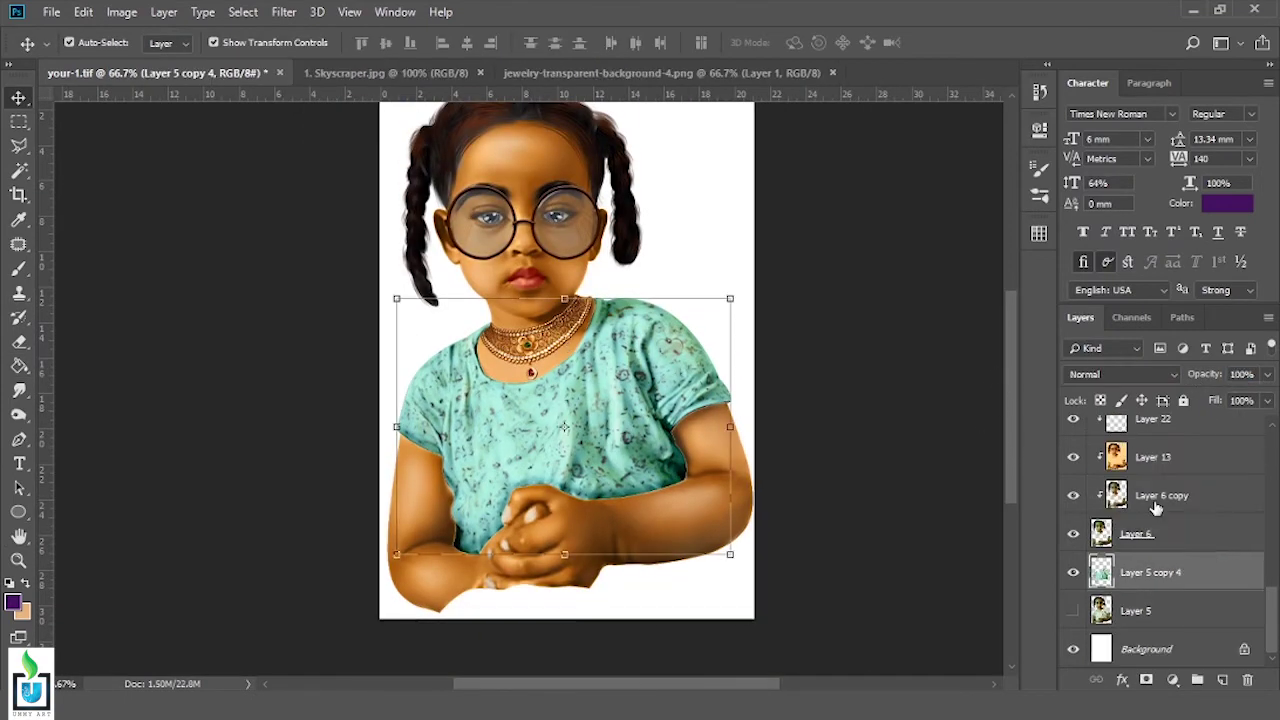
{"action": "scroll", "coordinate": [1180, 540], "scroll_direction": "up", "scroll_amount": 4}
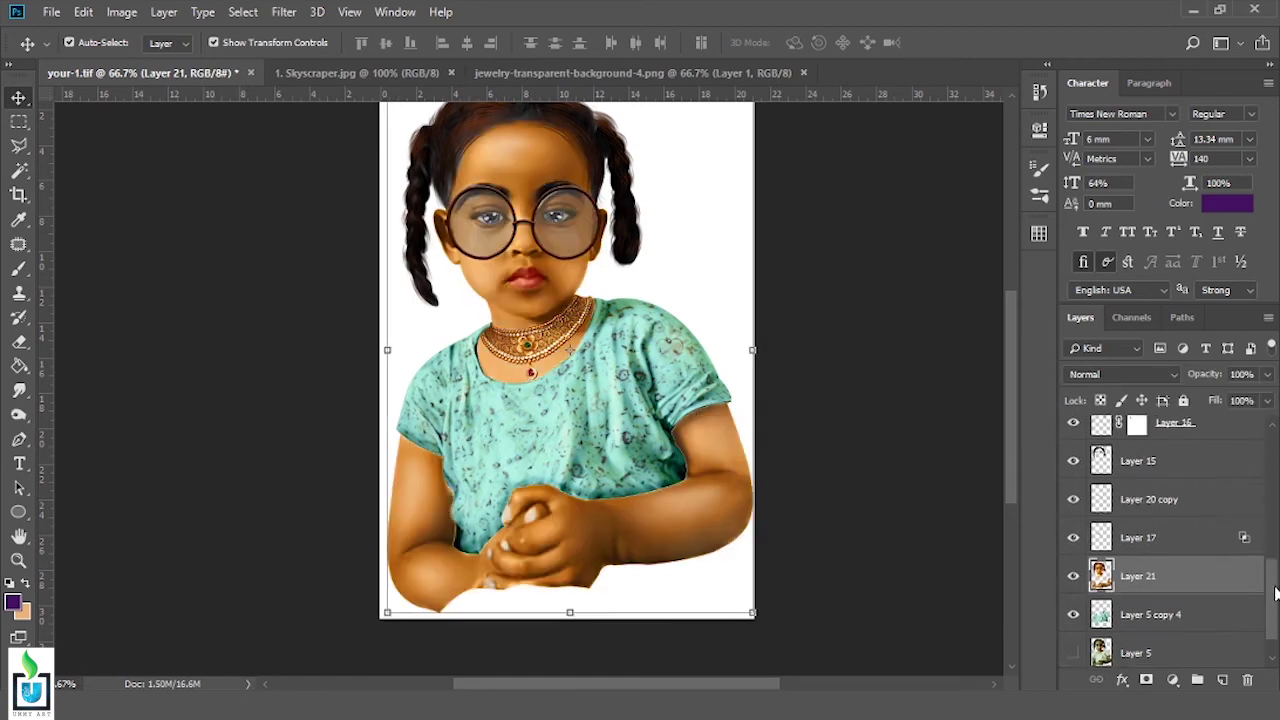
{"action": "left_click", "coordinate": [1262, 577]}
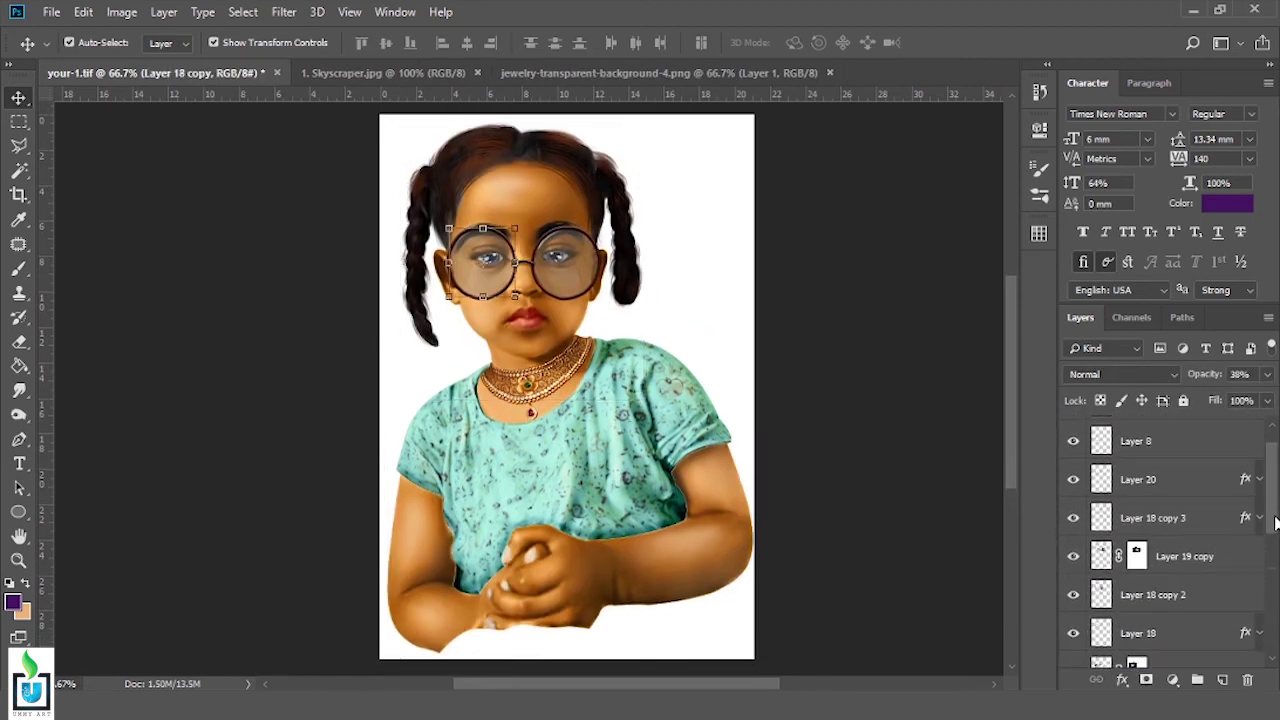
Select several layers together and group them
{"action": "scroll", "coordinate": [1157, 476], "scroll_direction": "up", "scroll_amount": 1}
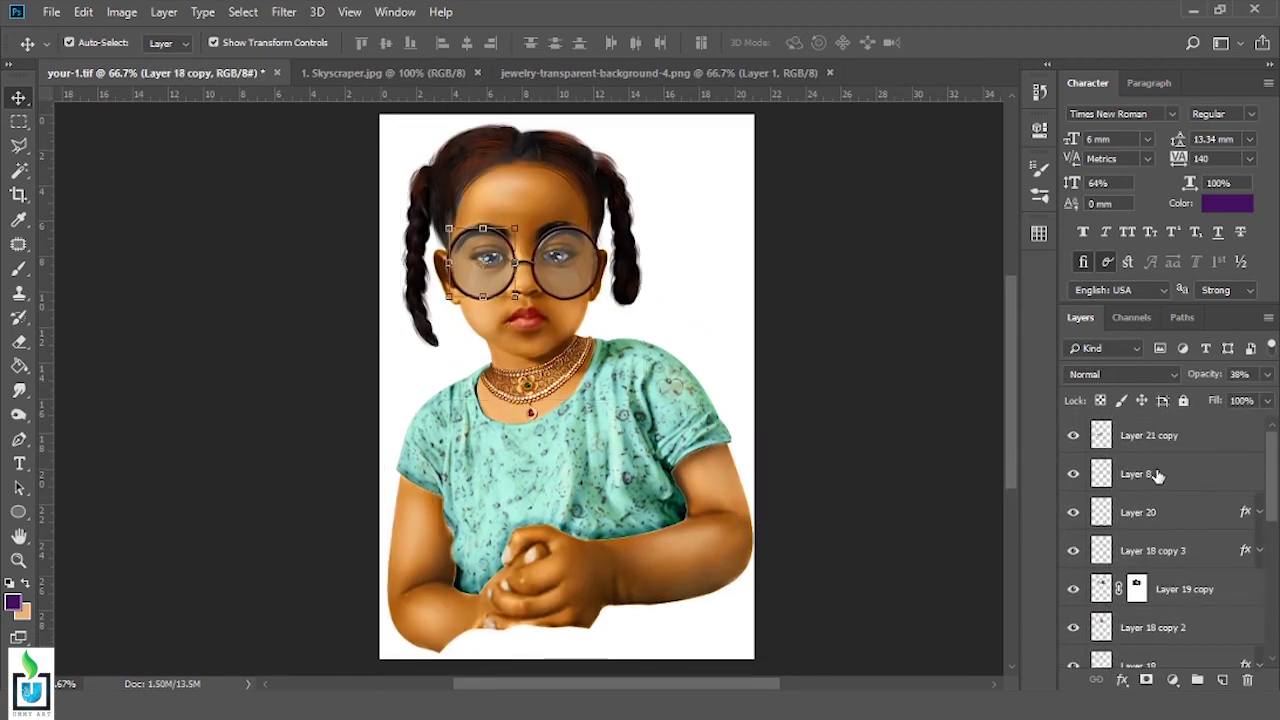
{"action": "left_click", "coordinate": [1155, 443]}
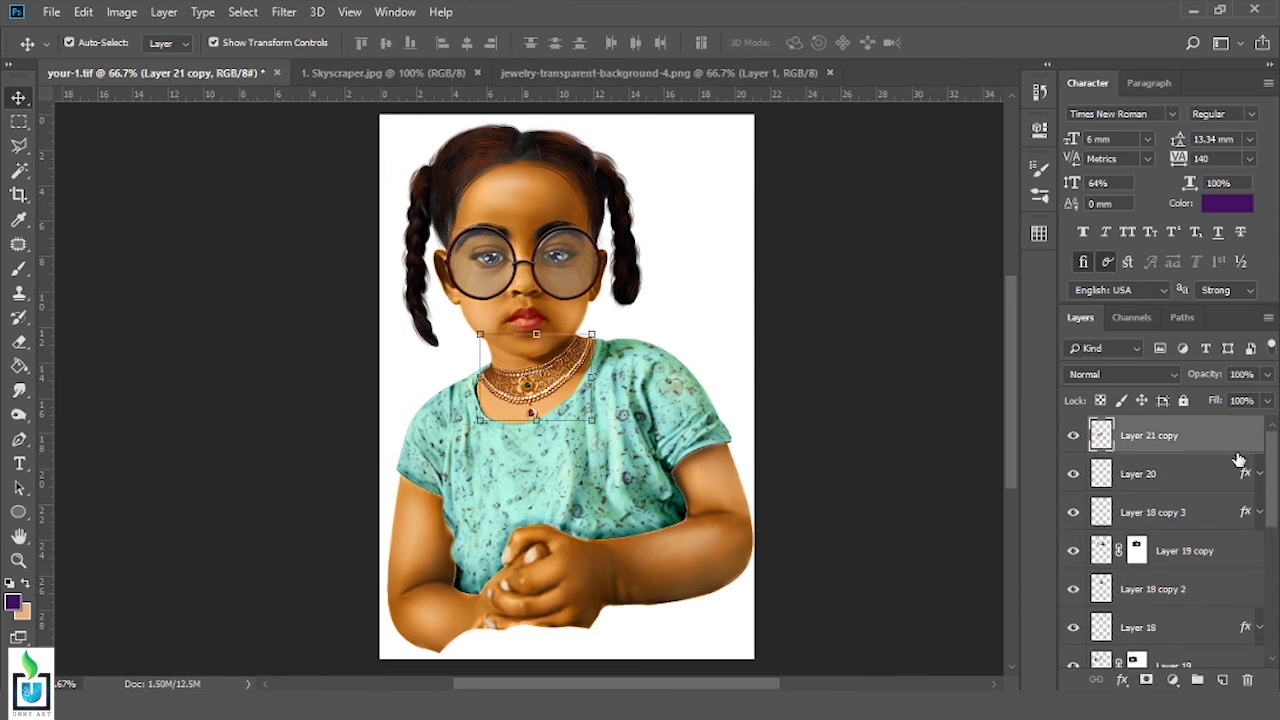
{"action": "scroll", "coordinate": [1240, 500], "scroll_direction": "down", "scroll_amount": 5}
{"action": "left_click", "coordinate": [1190, 528], "text": "shift"}
{"action": "key", "text": "ctrl+g"}
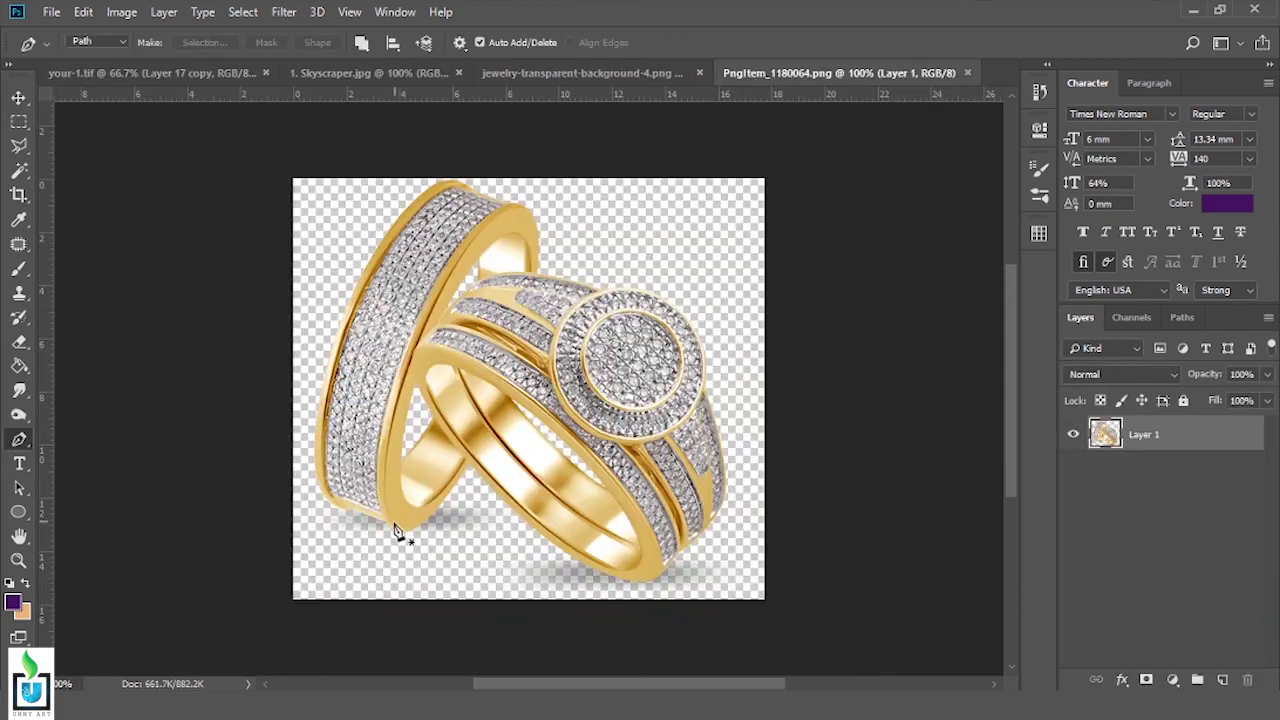
Pen-trace the ring in the jewellery photo and copy it onto its own layer
{"action": "left_click", "coordinate": [398, 537]}
{"action": "left_click_drag", "start_coordinate": [441, 286], "coordinate": [531, 188]}
{"action": "scroll", "coordinate": [487, 228], "scroll_direction": "up", "scroll_amount": 3}
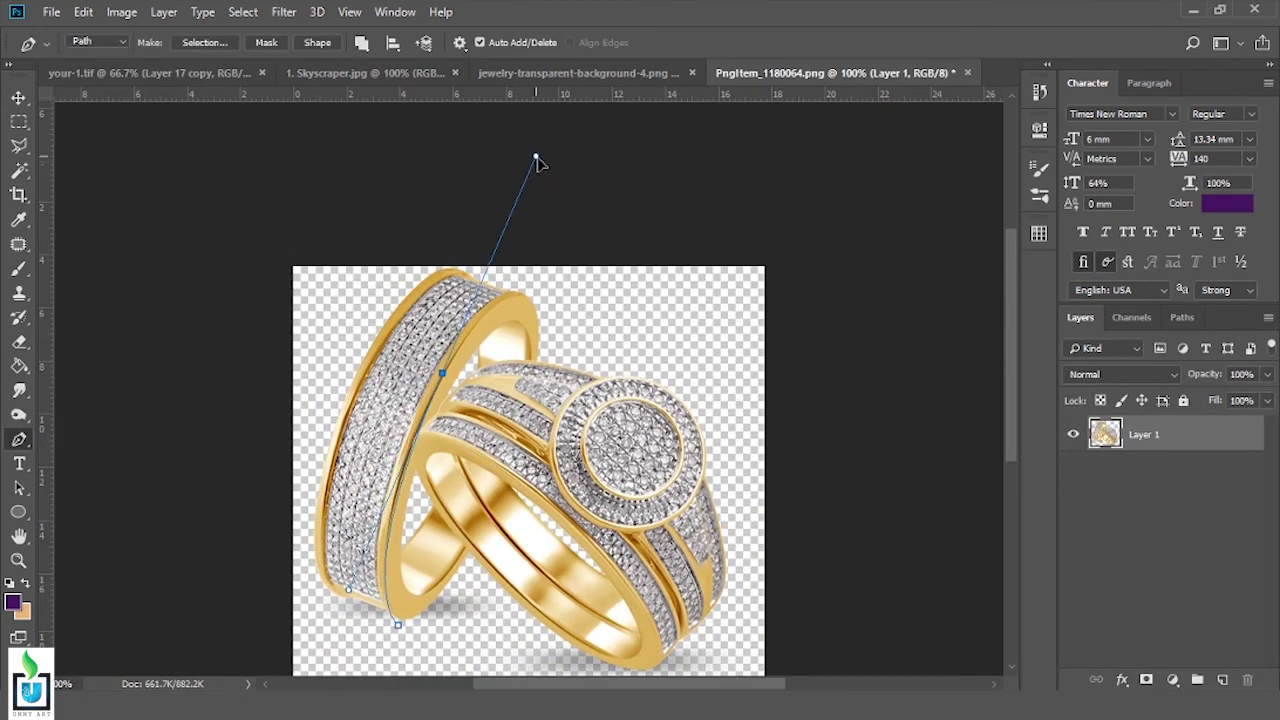
{"action": "left_click", "coordinate": [564, 297], "text": "alt"}
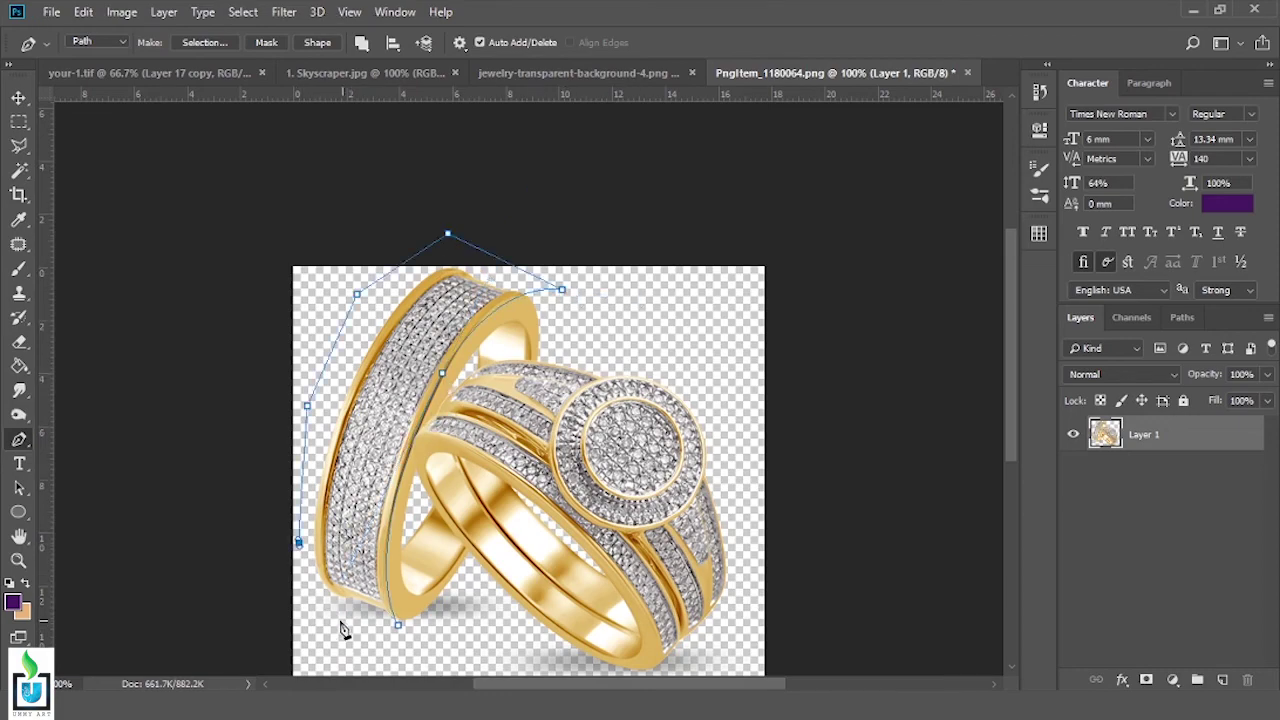
{"action": "scroll", "coordinate": [340, 640], "scroll_direction": "up", "scroll_amount": 2}
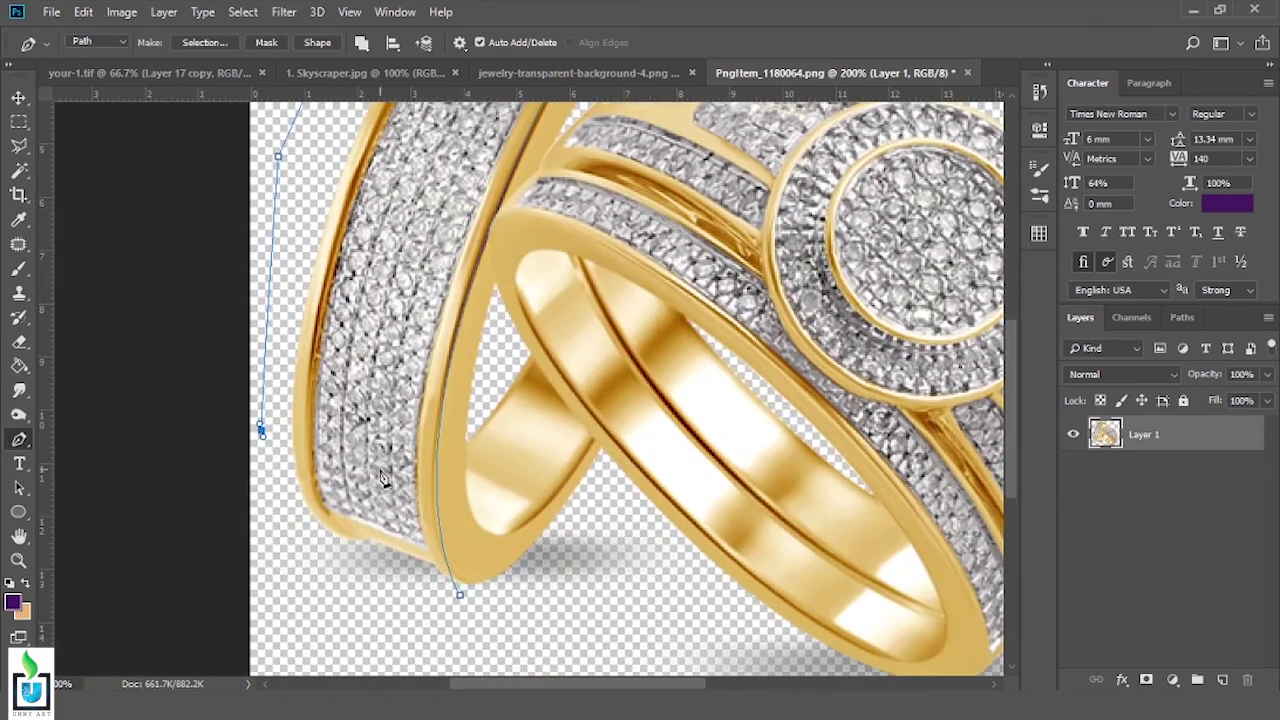
{"action": "left_click", "coordinate": [417, 600]}
{"action": "right_click", "coordinate": [417, 590]}
{"action": "left_click", "coordinate": [471, 289]}
{"action": "key", "text": "Return"}
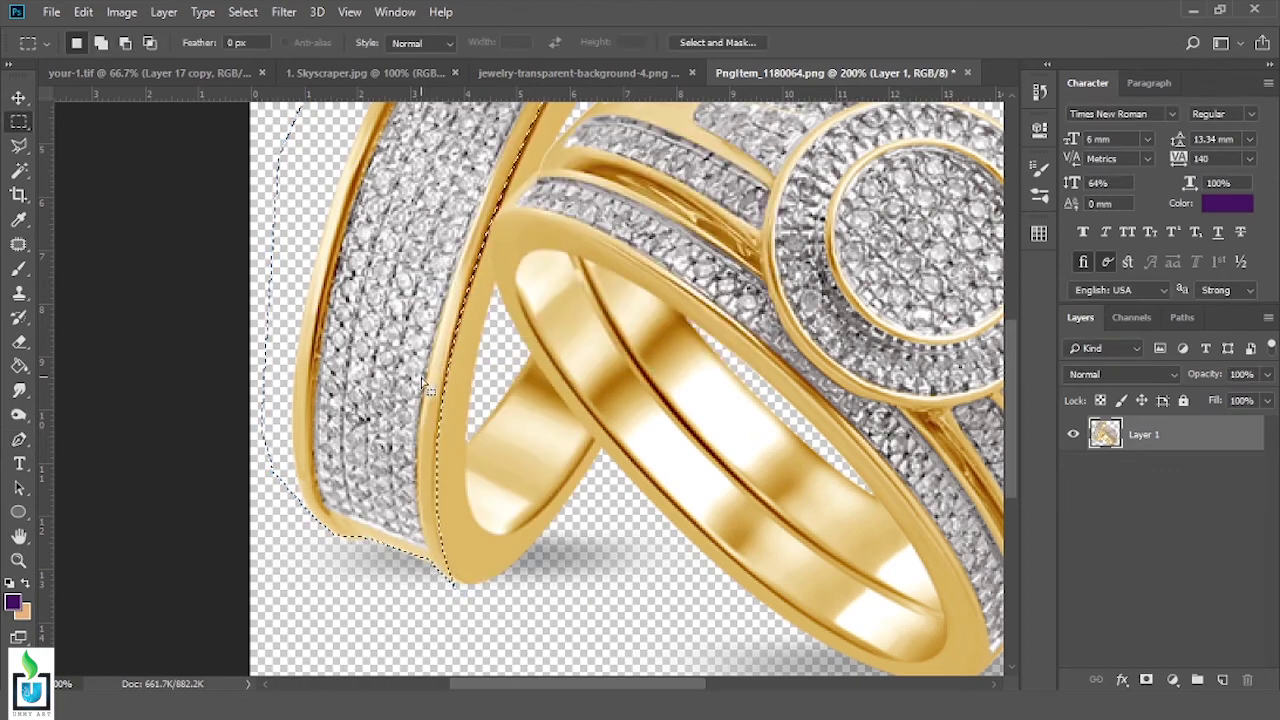
{"action": "key", "text": "ctrl+j"}
Bring the ring into your-1.tif, shrunk and rotated as a clip on the left braid
{"action": "key", "text": "v"}
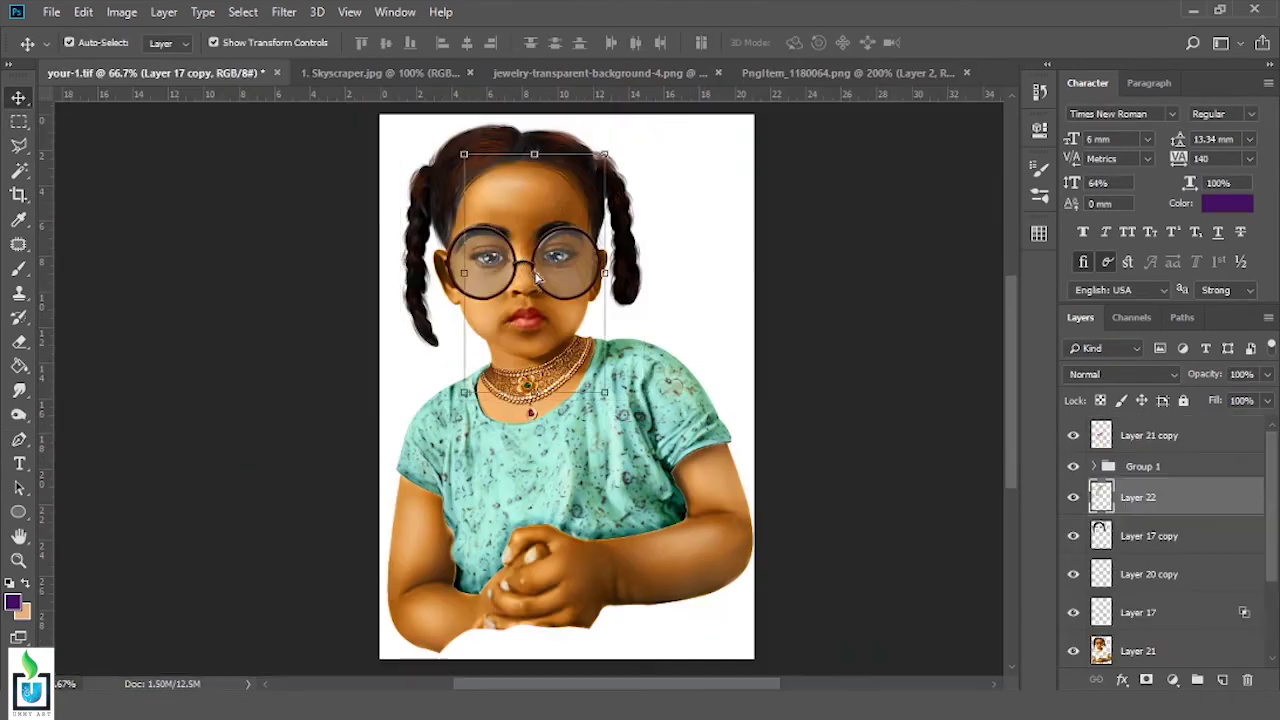
{"action": "left_click_drag", "start_coordinate": [299, 182], "coordinate": [535, 265]}
{"action": "right_click", "coordinate": [1190, 497]}
{"action": "left_click", "coordinate": [1040, 260]}
{"action": "left_click_drag", "start_coordinate": [604, 392], "coordinate": [514, 222]}
{"action": "scroll", "coordinate": [514, 222], "scroll_direction": "up", "scroll_amount": 5}
{"action": "mouse_move", "coordinate": [680, 420]}
{"action": "left_mouse_down"}
{"action": "mouse_move", "coordinate": [528, 357]}
{"action": "mouse_move", "coordinate": [600, 410]}
{"action": "left_mouse_up"}
{"action": "scroll", "coordinate": [420, 450], "scroll_direction": "down", "scroll_amount": 2}
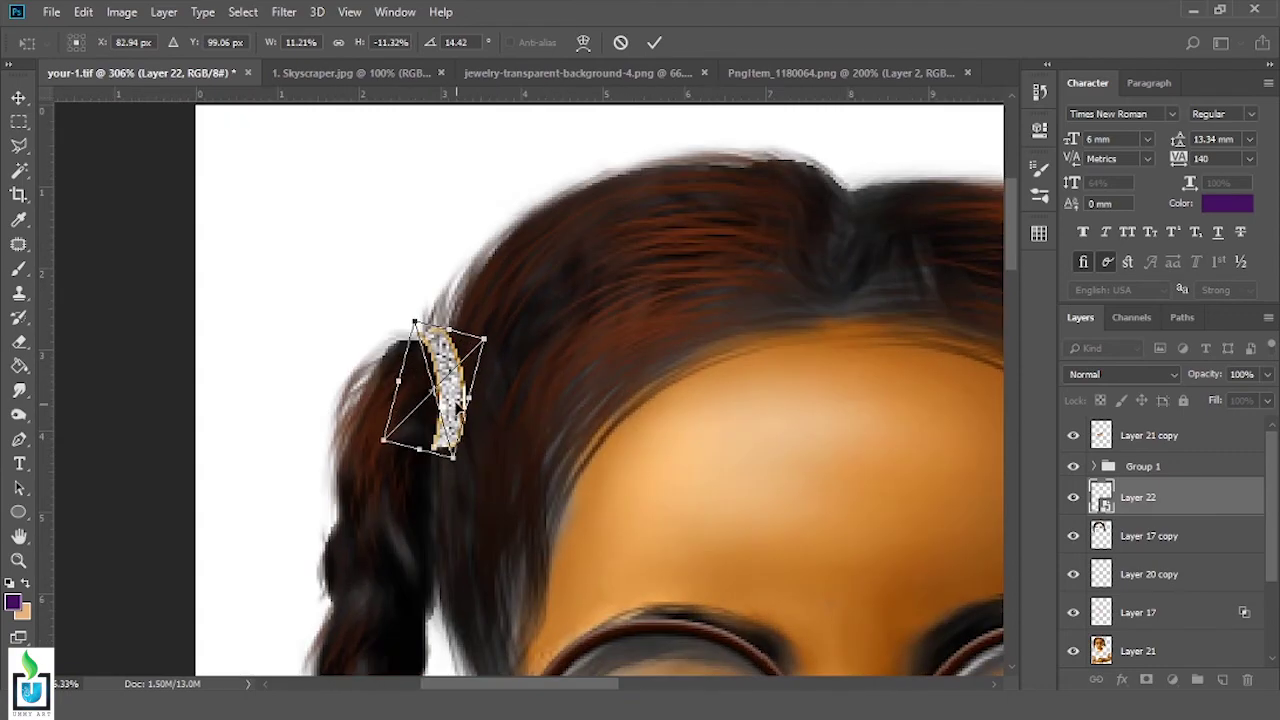
{"action": "key", "text": "Return"}
Duplicate the ring clip, flip it horizontally and fit it onto the right braid
{"action": "key", "text": "ctrl+j"}
{"action": "scroll", "coordinate": [370, 470], "scroll_direction": "up", "scroll_amount": 2}
{"action": "left_click_drag", "start_coordinate": [366, 300], "coordinate": [763, 329]}
{"action": "key", "text": "ctrl+t"}
{"action": "right_click", "coordinate": [275, 372]}
{"action": "left_click", "coordinate": [330, 587]}
{"action": "left_click_drag", "start_coordinate": [265, 350], "coordinate": [500, 314]}
{"action": "scroll", "coordinate": [788, 423], "scroll_direction": "down", "scroll_amount": 3}
{"action": "scroll", "coordinate": [600, 371], "scroll_direction": "up", "scroll_amount": 3}
{"action": "left_click_drag", "start_coordinate": [640, 395], "coordinate": [650, 403]}
{"action": "key", "text": "Return"}
Hide the original Layer 5 and group all the portrait layers as Group 2
{"action": "scroll", "coordinate": [674, 294], "scroll_direction": "down", "scroll_amount": 3}
{"action": "scroll", "coordinate": [486, 557], "scroll_direction": "down", "scroll_amount": 3}
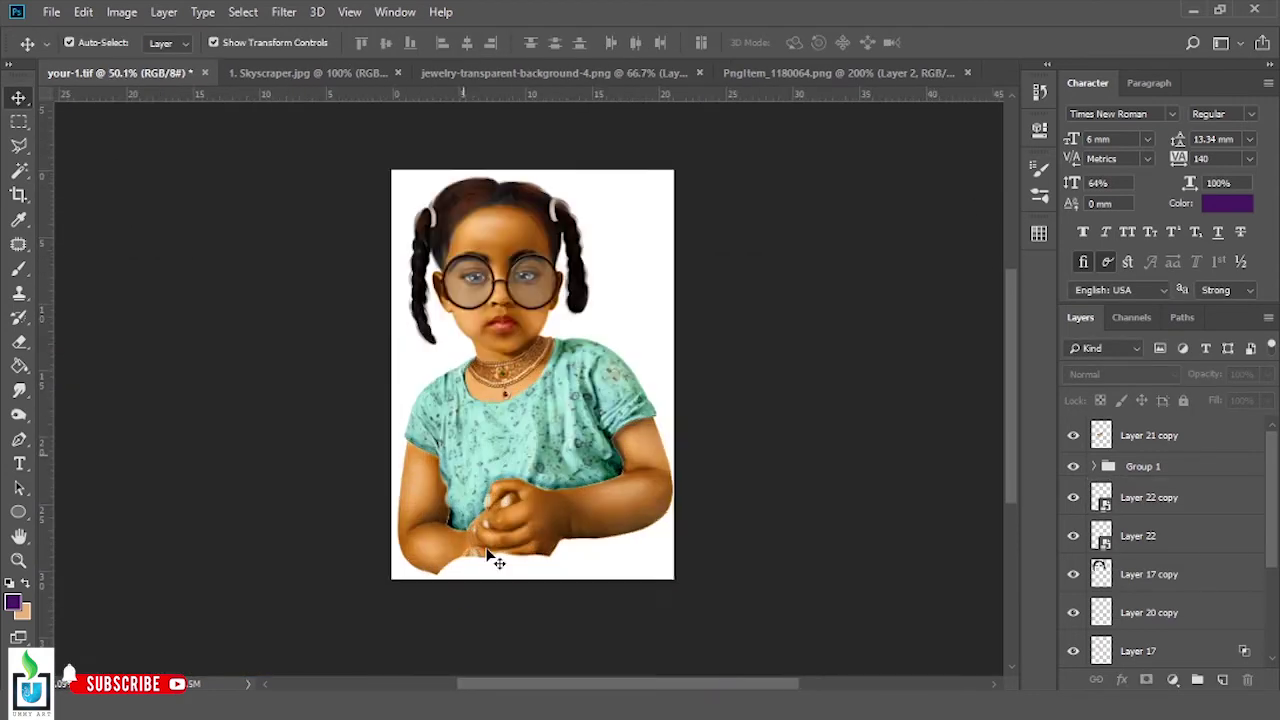
{"action": "scroll", "coordinate": [437, 565], "scroll_direction": "down", "scroll_amount": 1}
{"action": "scroll", "coordinate": [1200, 520], "scroll_direction": "down", "scroll_amount": 3}
{"action": "left_click", "coordinate": [1073, 571]}
{"action": "left_click", "coordinate": [1200, 457], "text": "shift"}
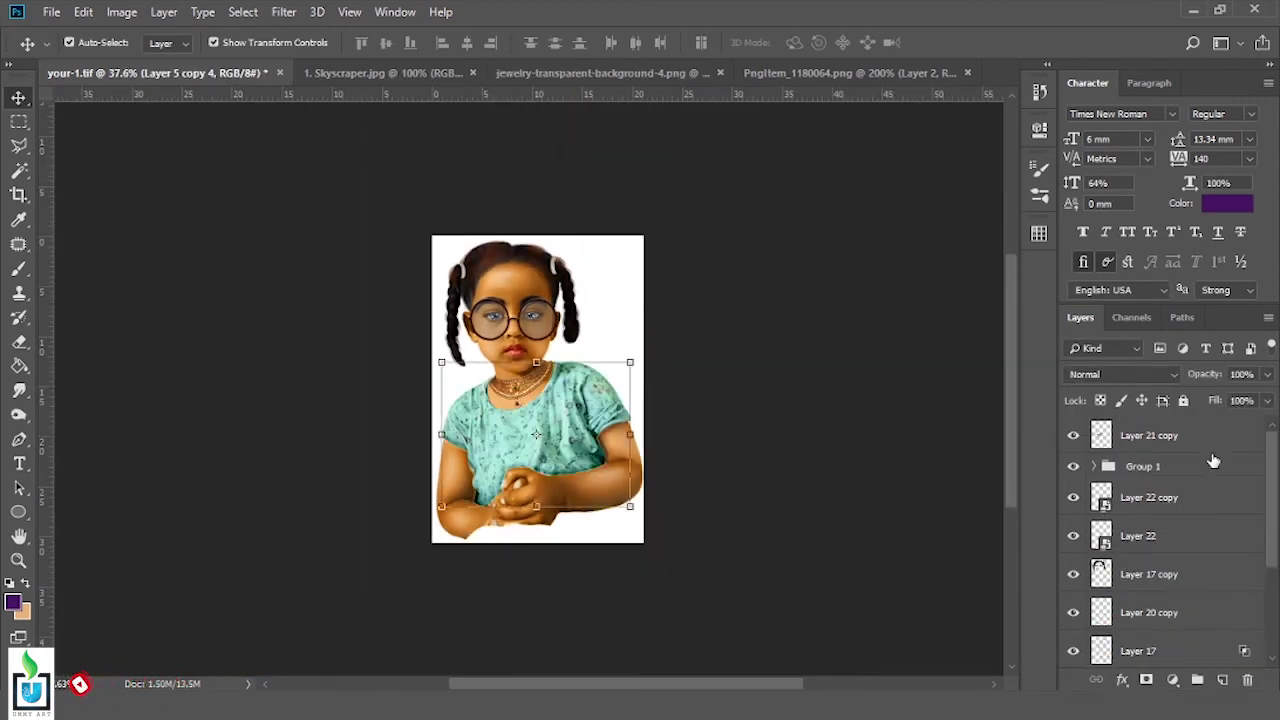
{"action": "key", "text": "ctrl+g"}
{"action": "scroll", "coordinate": [556, 308], "scroll_direction": "up", "scroll_amount": 1}
{"action": "left_click", "coordinate": [51, 12]}
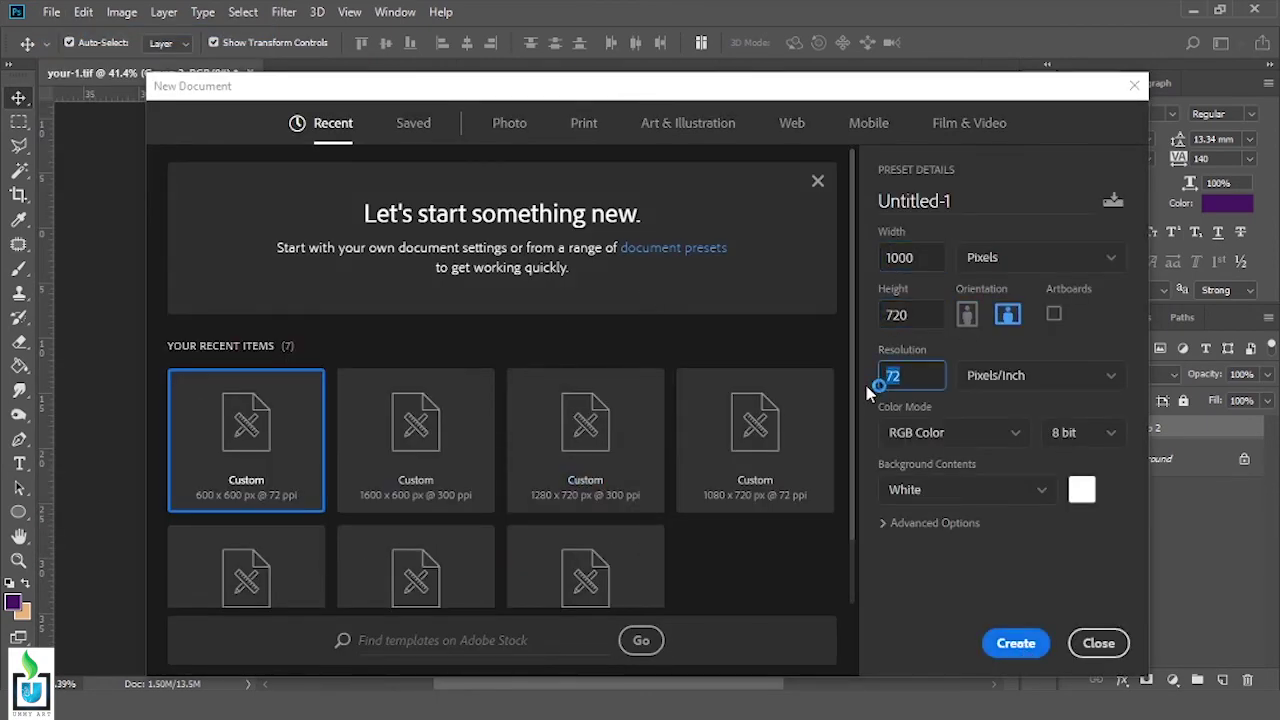
Create the 1000×720 document, carry the portrait group in, enlarge the backdrop and shift the girl right
{"action": "left_click", "coordinate": [1016, 643]}
{"action": "left_click", "coordinate": [140, 72]}
{"action": "mouse_move", "coordinate": [547, 293]}
{"action": "left_mouse_down"}
{"action": "mouse_move", "coordinate": [337, 127]}
{"action": "mouse_move", "coordinate": [658, 415]}
{"action": "left_mouse_up"}
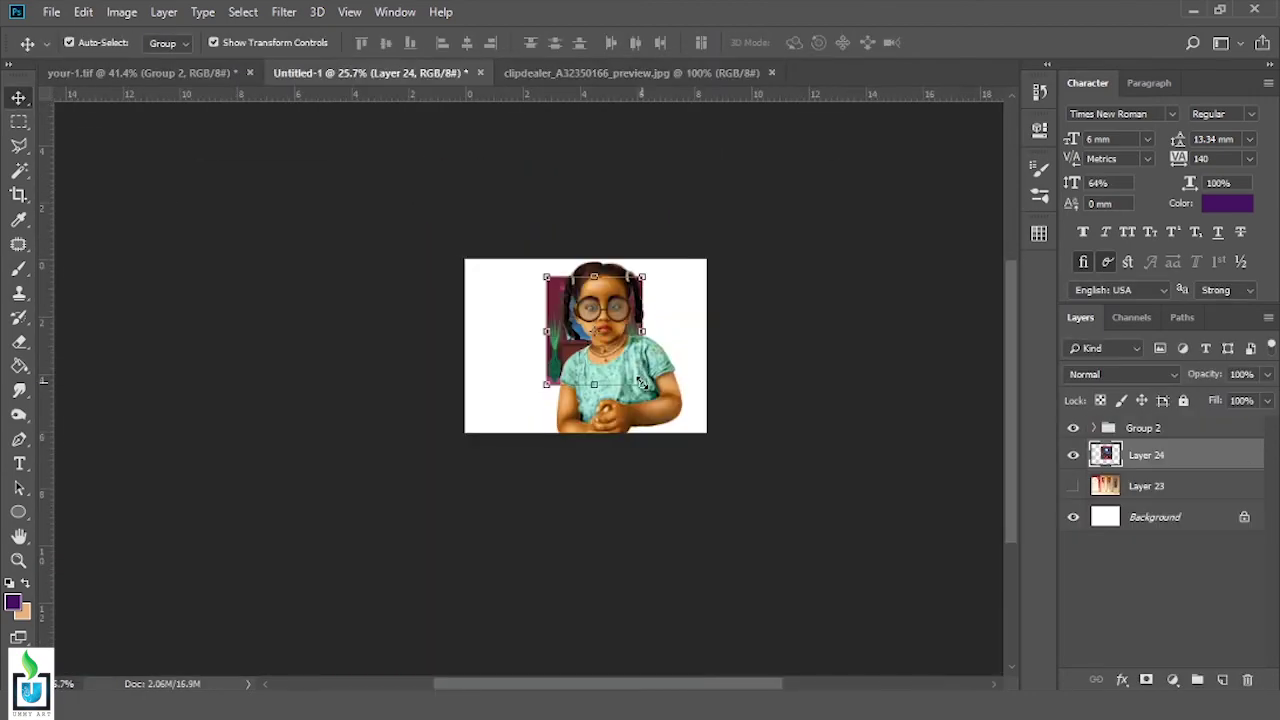
{"action": "left_click_drag", "start_coordinate": [641, 383], "coordinate": [698, 390]}
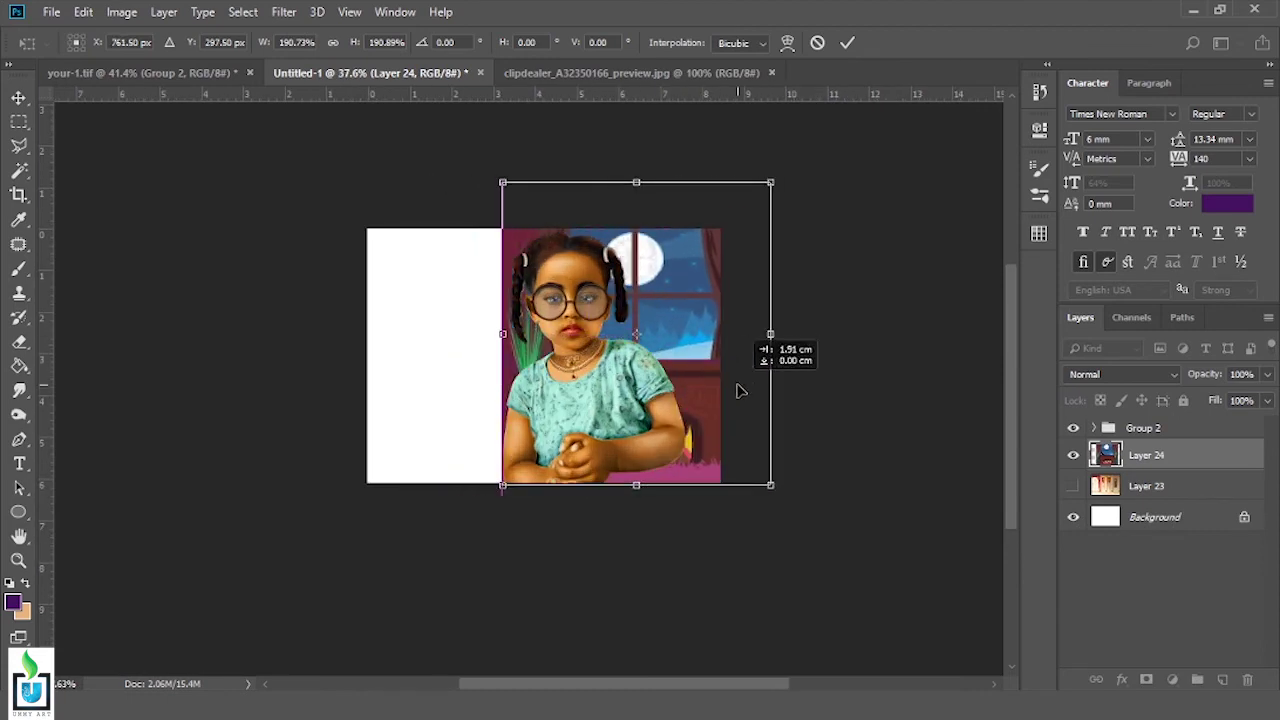
{"action": "key", "text": "Return"}
{"action": "left_click_drag", "start_coordinate": [588, 410], "coordinate": [633, 410]}
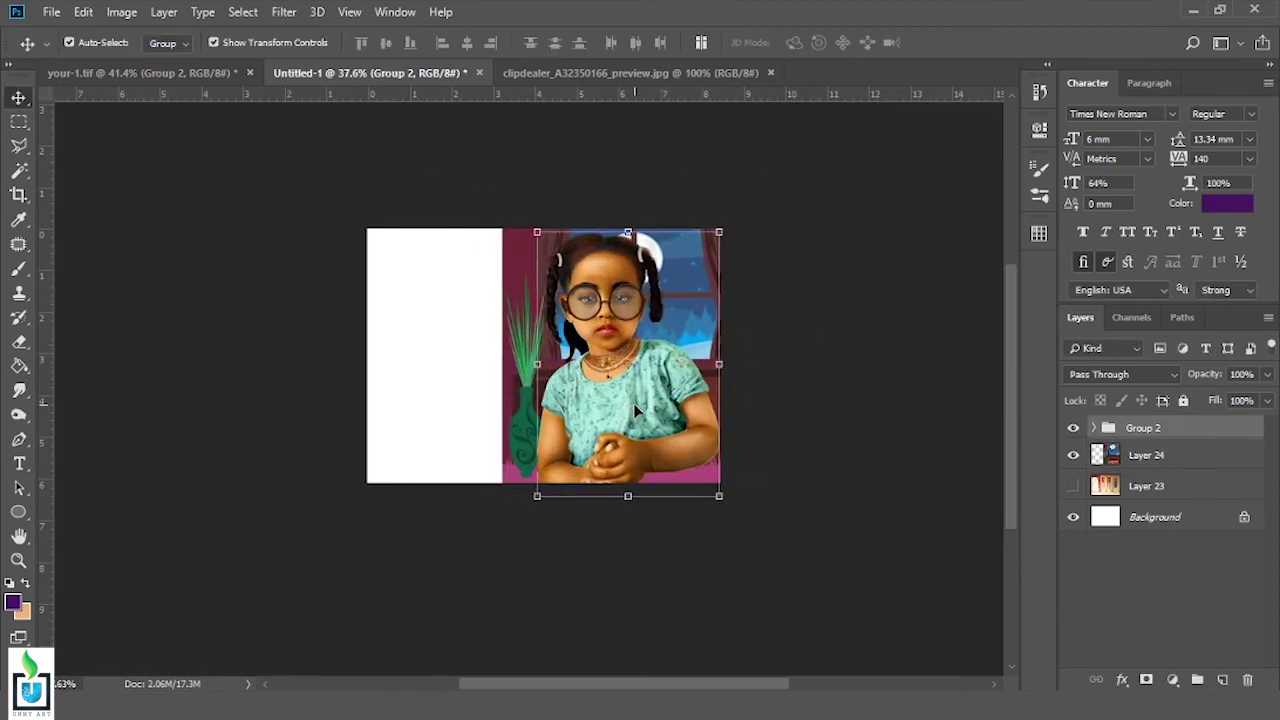
Reposition the window backdrop layer behind the girl
{"action": "scroll", "coordinate": [633, 410], "scroll_direction": "up", "scroll_amount": 1}
{"action": "left_click", "coordinate": [1165, 456]}
{"action": "left_click_drag", "start_coordinate": [687, 363], "coordinate": [699, 363]}
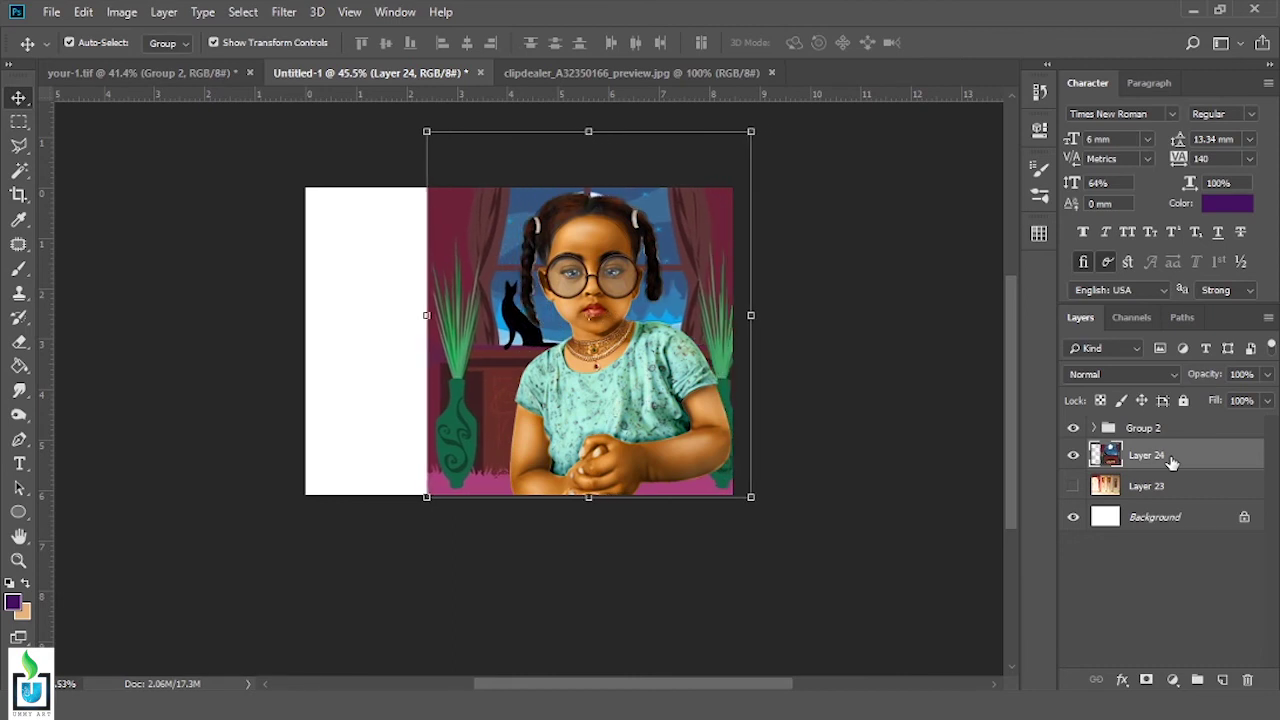
{"action": "left_click_drag", "start_coordinate": [700, 367], "coordinate": [677, 410]}
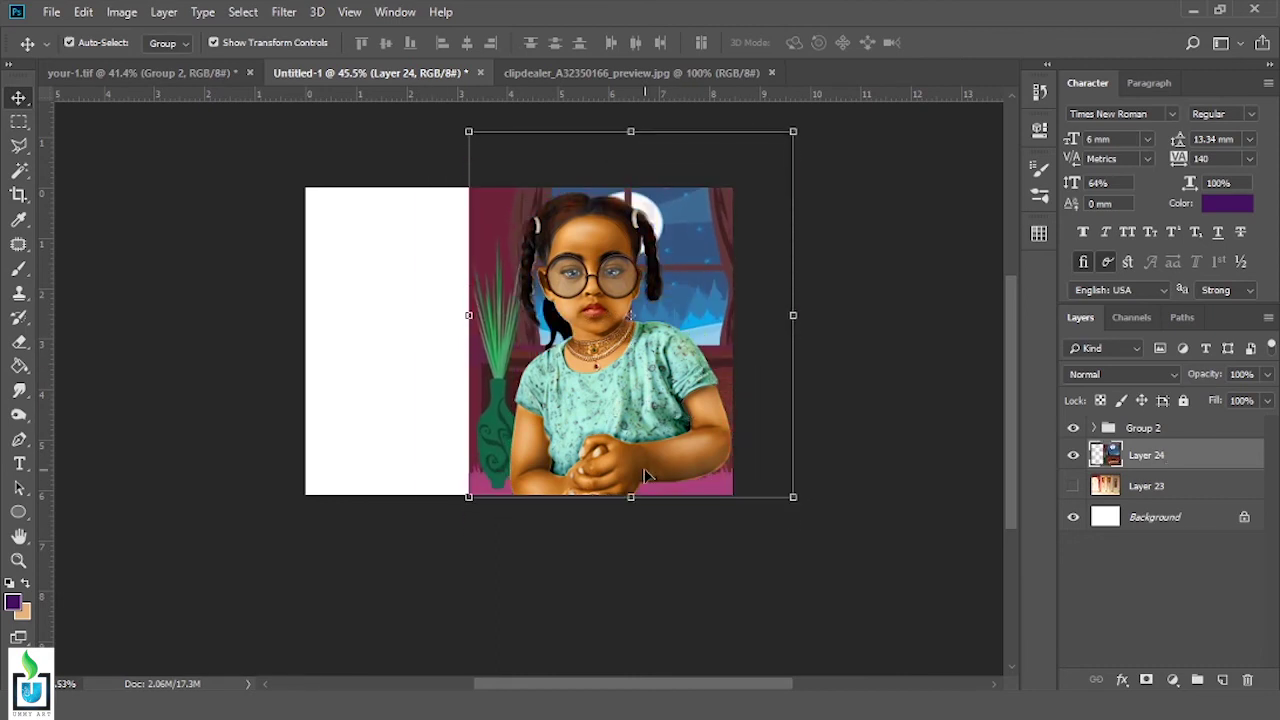
{"action": "key", "text": "ctrl+t"}
{"action": "left_click", "coordinate": [847, 42]}
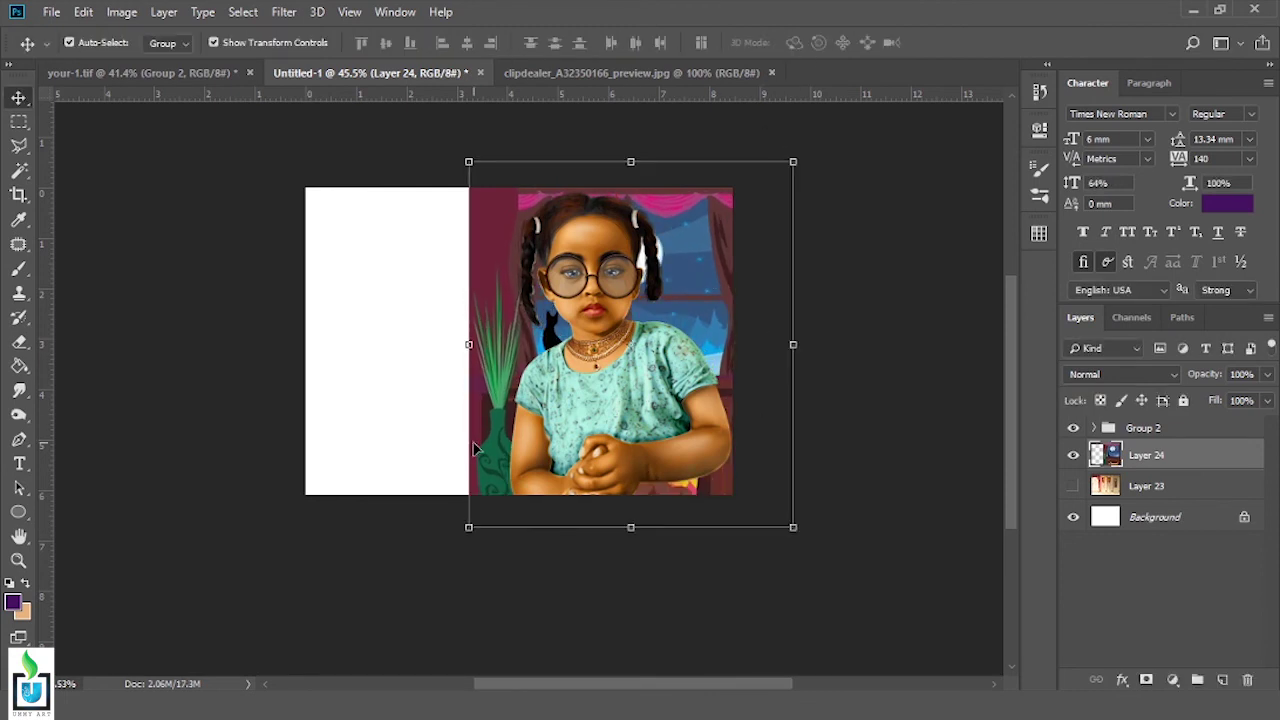
{"action": "left_click_drag", "start_coordinate": [514, 468], "coordinate": [475, 449]}
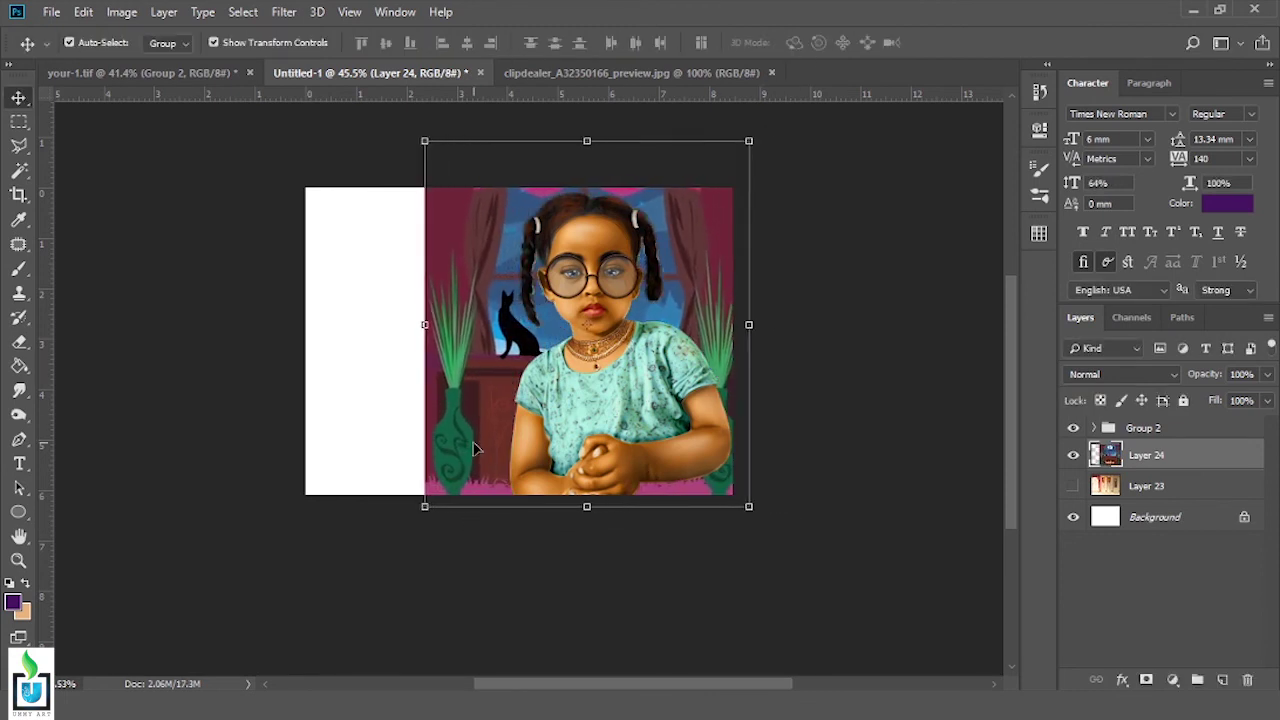
Flip the window backdrop horizontally
{"action": "key", "text": "ctrl+t"}
{"action": "right_click", "coordinate": [652, 272]}
{"action": "left_click", "coordinate": [733, 505]}
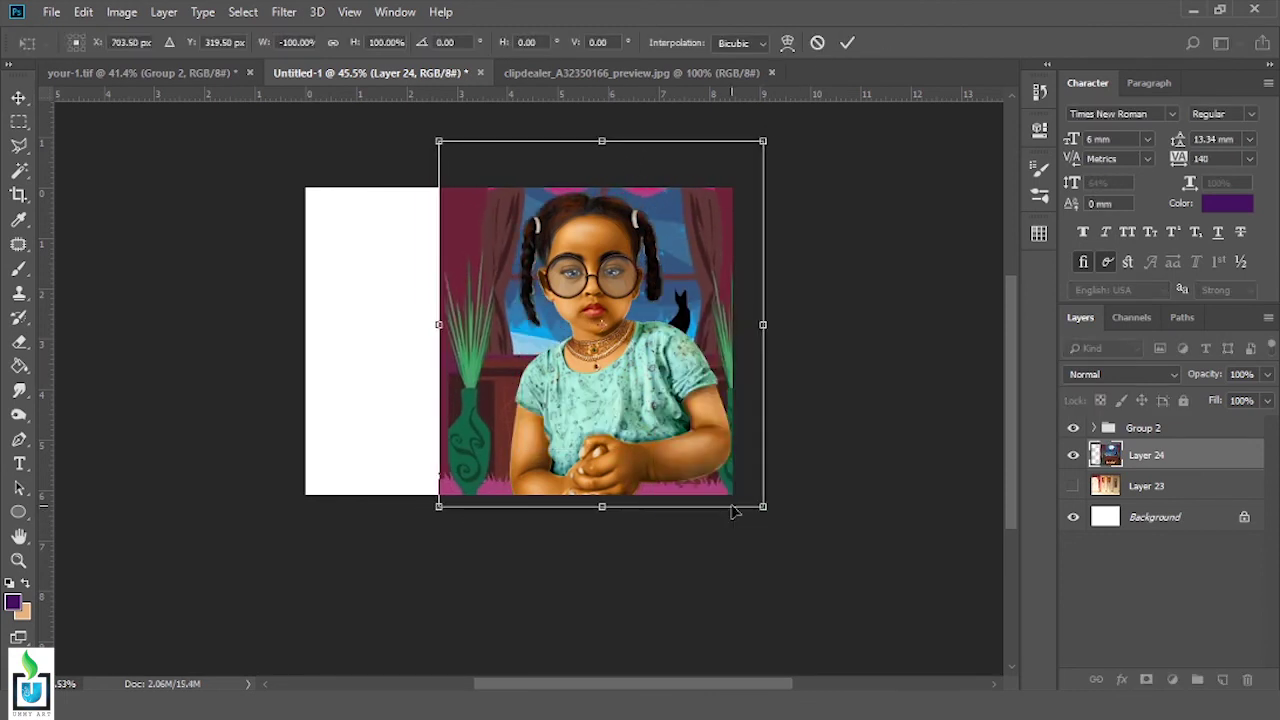
{"action": "key", "text": "Return"}
{"action": "left_click", "coordinate": [645, 390]}
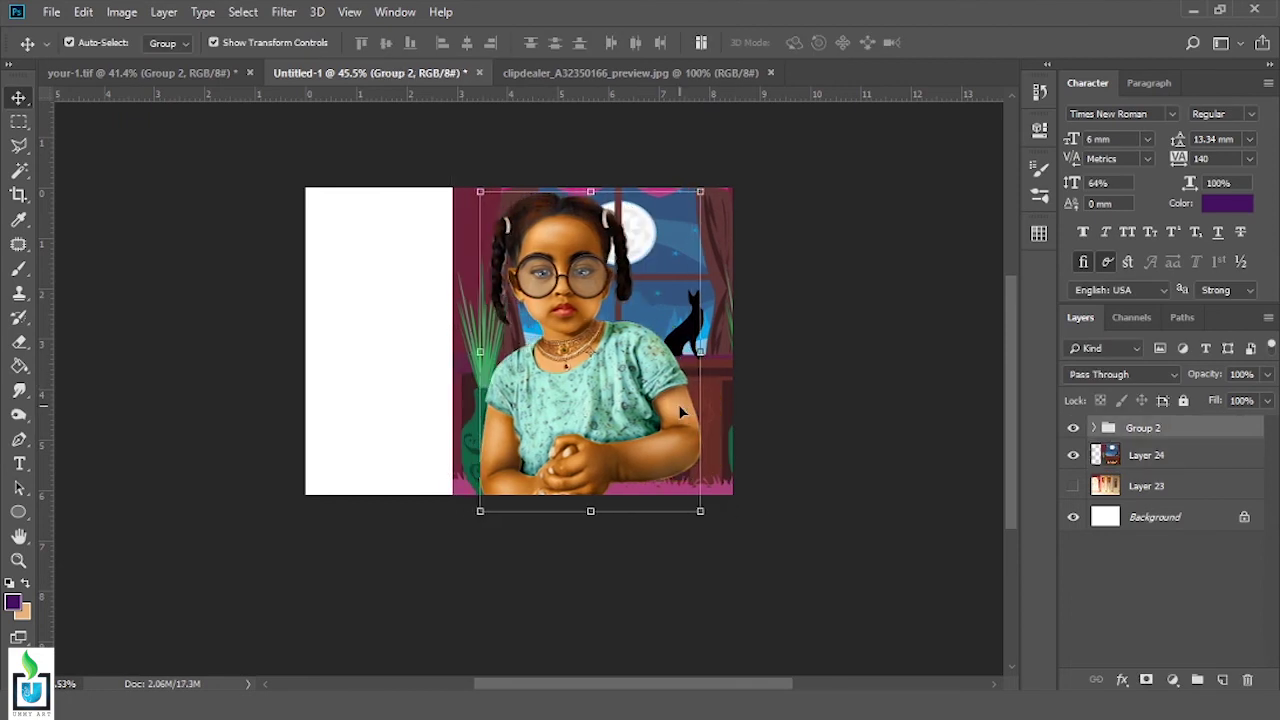
Crop the canvas's left edge to remove the white strip
{"action": "left_click", "coordinate": [468, 478]}
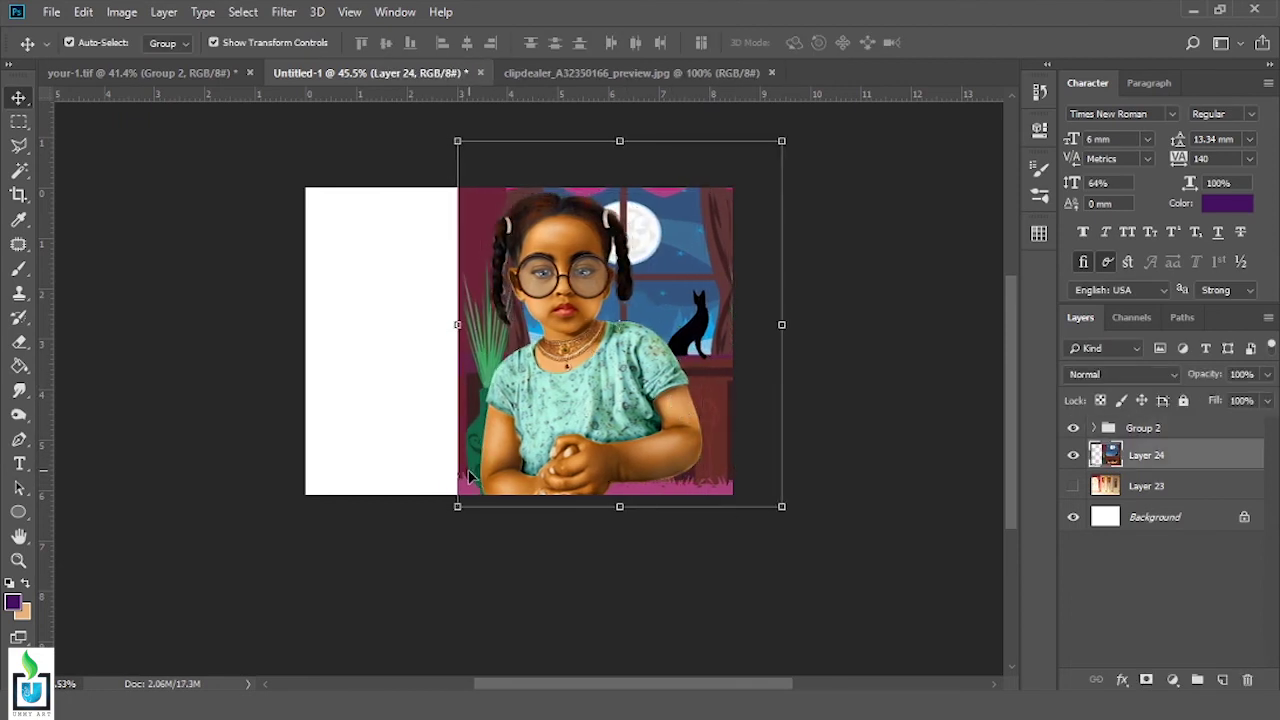
{"action": "left_click", "coordinate": [646, 445]}
{"action": "scroll", "coordinate": [639, 321], "scroll_direction": "up", "scroll_amount": 2}
{"action": "left_click", "coordinate": [121, 12]}
{"action": "key", "text": "Escape"}
{"action": "key", "text": "c"}
{"action": "left_click_drag", "start_coordinate": [235, 340], "coordinate": [334, 334]}
{"action": "key", "text": "Return"}
{"action": "key", "text": "v"}
{"action": "scroll", "coordinate": [263, 206], "scroll_direction": "down", "scroll_amount": 2}
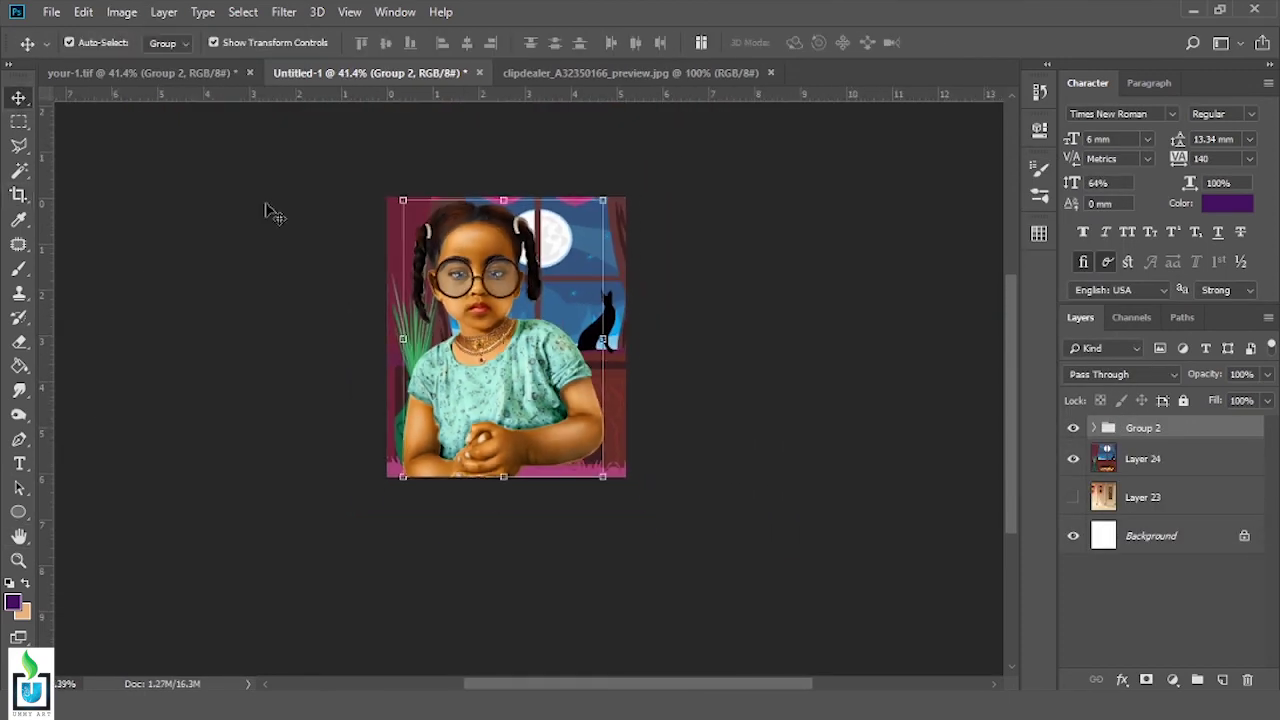
Soften the backdrop with a Gaussian Blur of radius 2.8
{"action": "left_click", "coordinate": [288, 12]}
{"action": "left_click", "coordinate": [310, 36]}
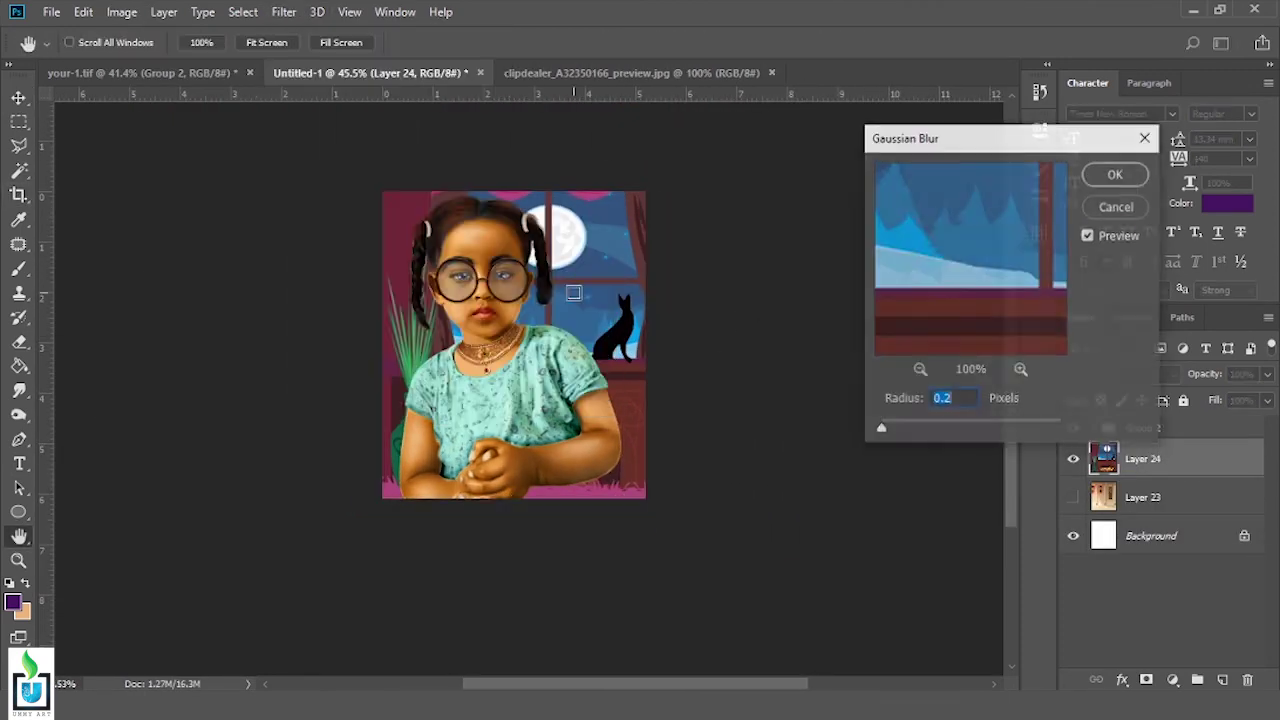
{"action": "mouse_move", "coordinate": [882, 428]}
{"action": "left_mouse_down"}
{"action": "mouse_move", "coordinate": [960, 432]}
{"action": "mouse_move", "coordinate": [914, 428]}
{"action": "left_mouse_up"}
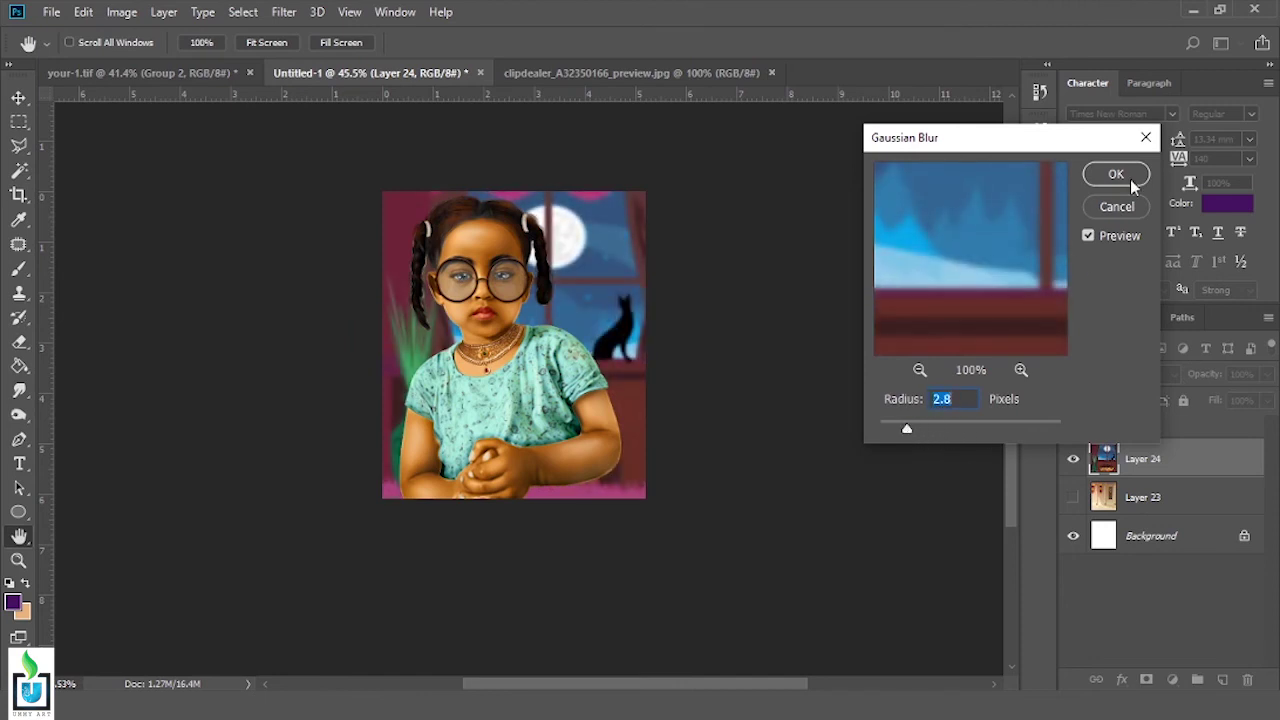
{"action": "left_click", "coordinate": [1116, 174]}
{"action": "left_click", "coordinate": [1190, 430]}
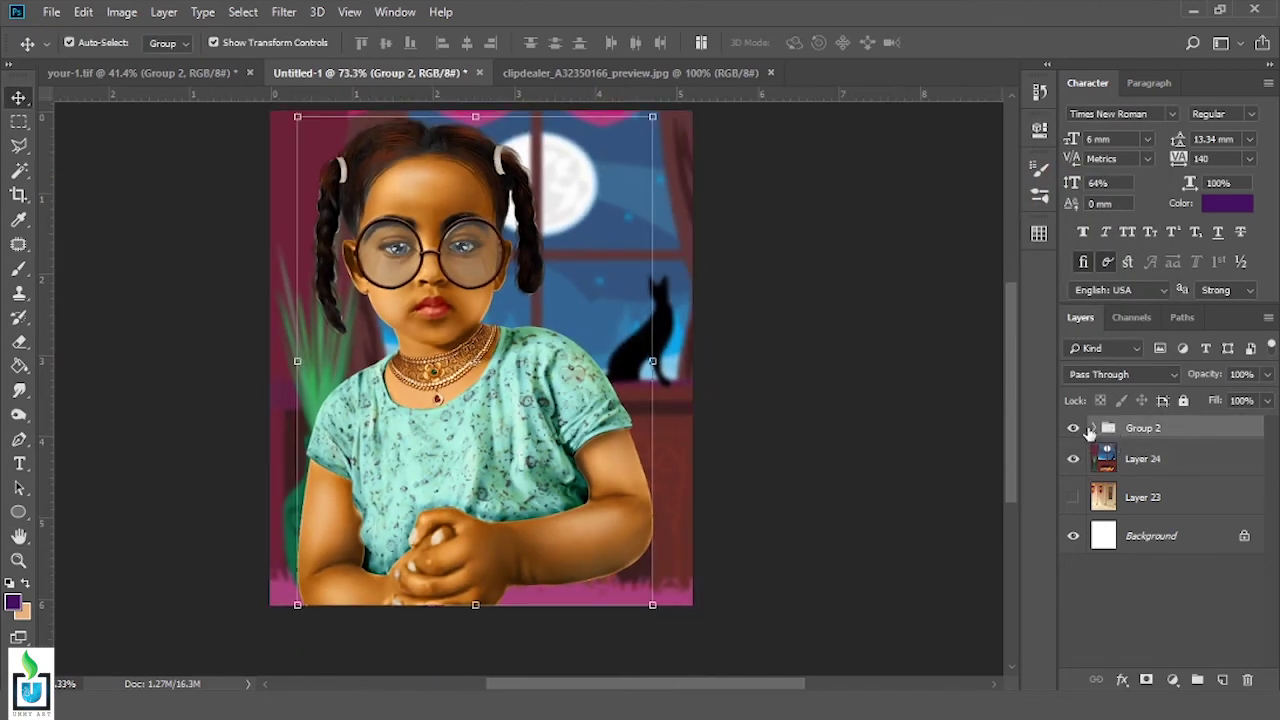
{"action": "scroll", "coordinate": [598, 371], "scroll_direction": "down", "scroll_amount": 2}
Duplicate Group 2, merge the copy into one layer and load its outline as a selection
{"action": "left_click_drag", "start_coordinate": [1140, 428], "coordinate": [1222, 679]}
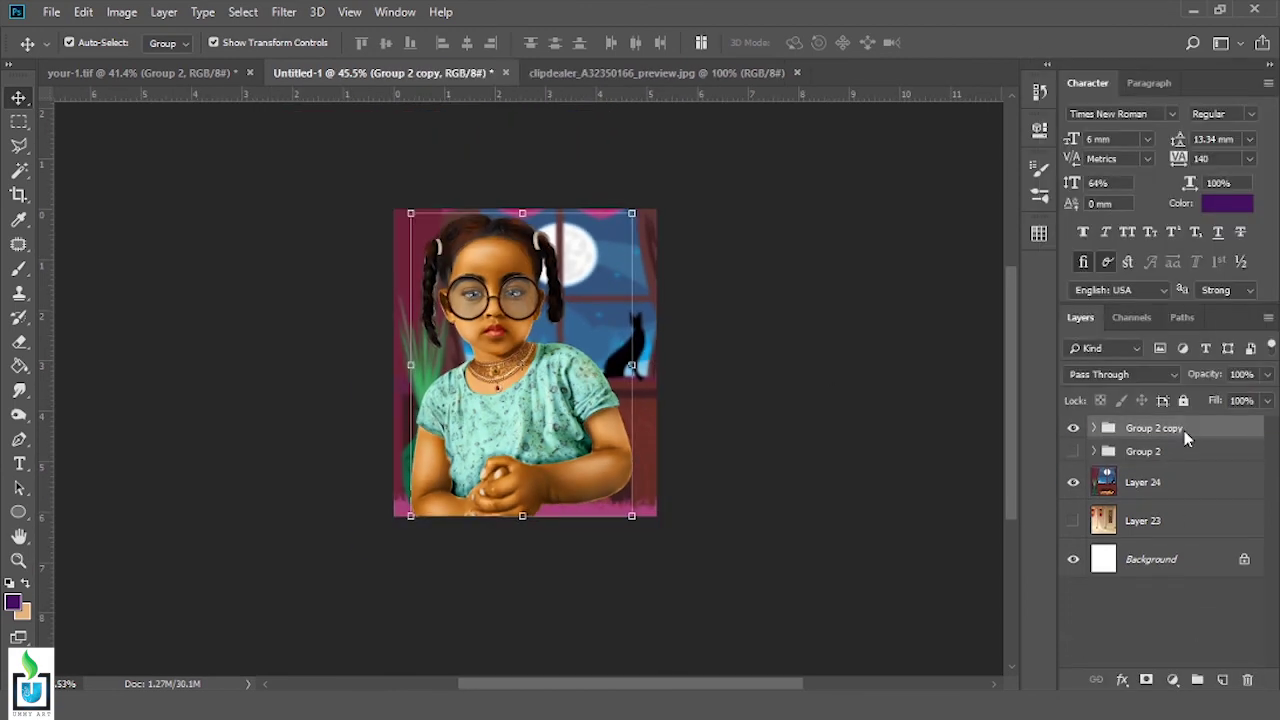
{"action": "right_click", "coordinate": [1183, 436]}
{"action": "left_click", "coordinate": [1081, 553]}
{"action": "left_click", "coordinate": [1102, 436], "text": "ctrl"}
{"action": "scroll", "coordinate": [482, 266], "scroll_direction": "up", "scroll_amount": 2}
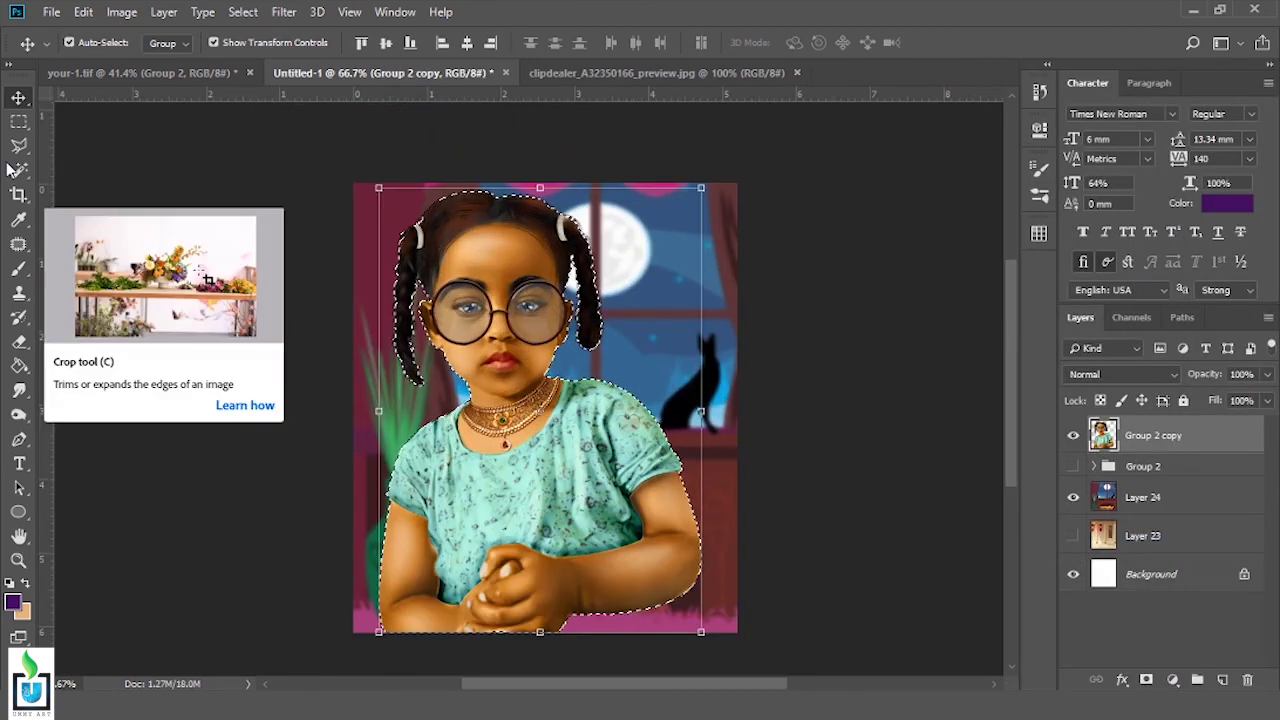
{"action": "left_click", "coordinate": [19, 268]}
{"action": "right_click", "coordinate": [390, 135]}
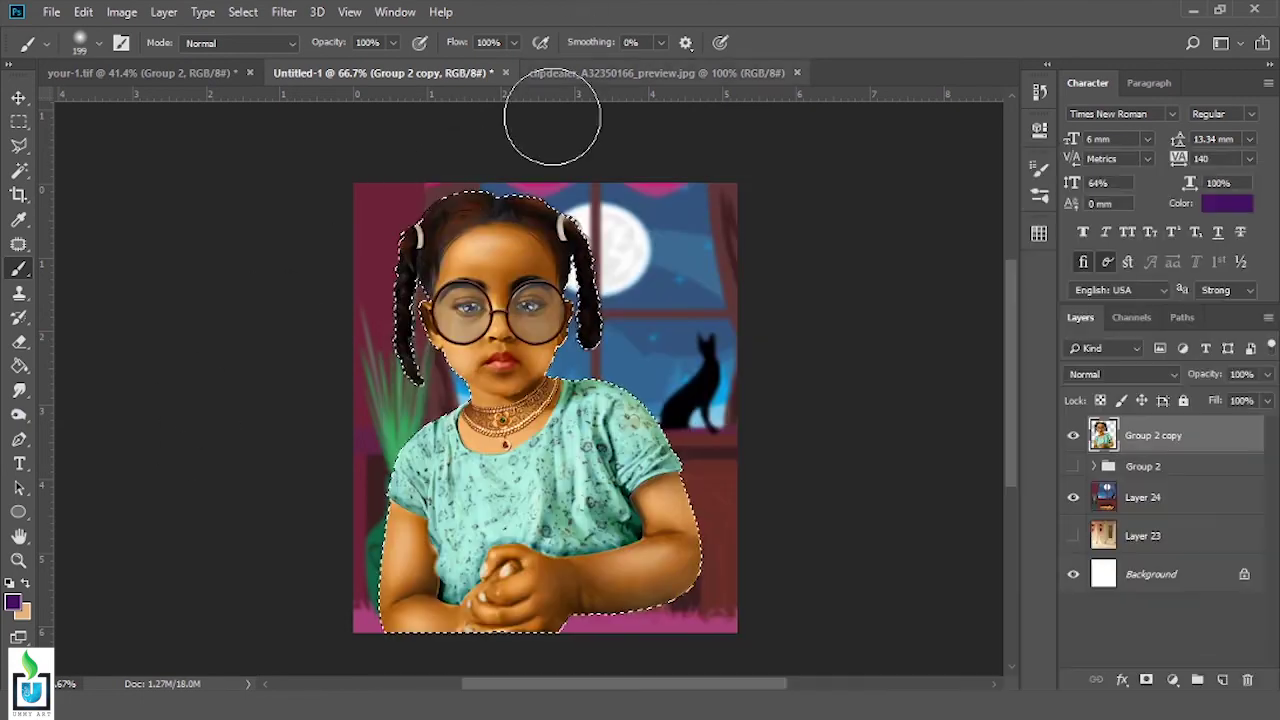
{"action": "left_click_drag", "start_coordinate": [560, 205], "coordinate": [420, 220]}
{"action": "key", "text": "ctrl+z"}
On a new layer, paint white over the top of the hair
{"action": "key", "text": "ctrl+shift+alt+n"}
{"action": "left_click", "coordinate": [9, 583]}
{"action": "key", "text": "x"}
{"action": "left_click_drag", "start_coordinate": [405, 215], "coordinate": [595, 320]}
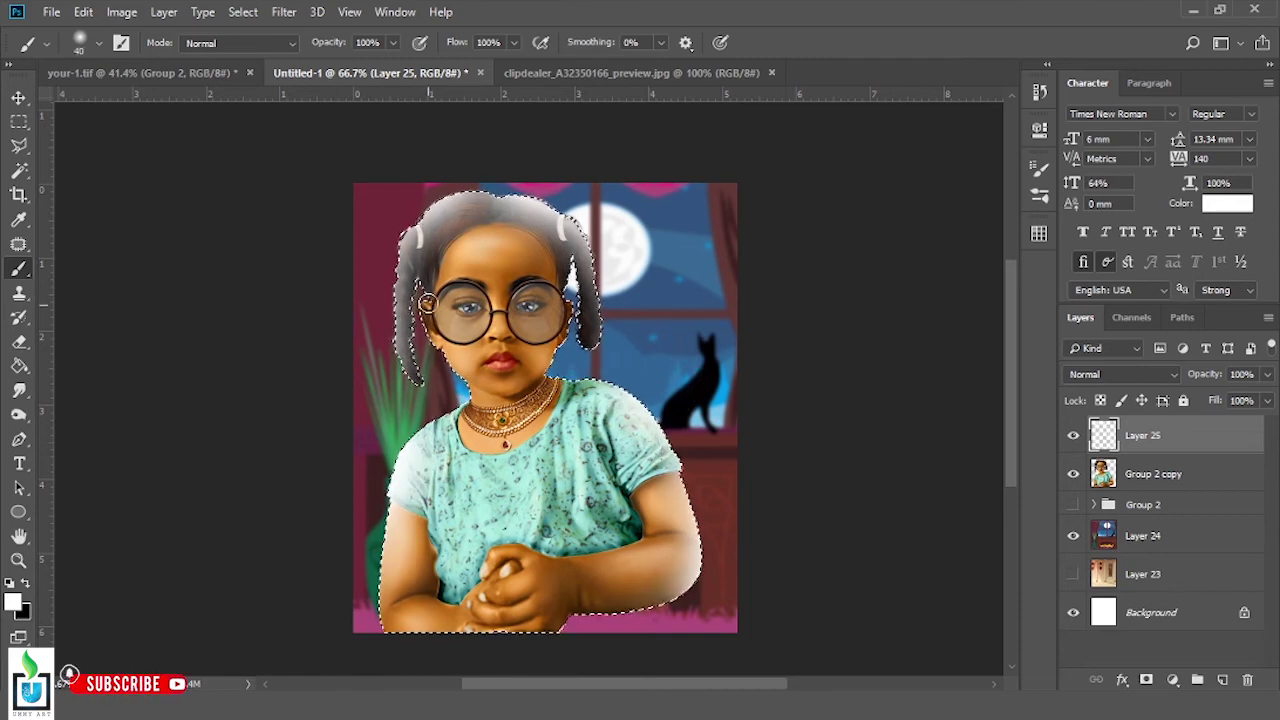
{"action": "scroll", "coordinate": [426, 330], "scroll_direction": "up", "scroll_amount": 3}
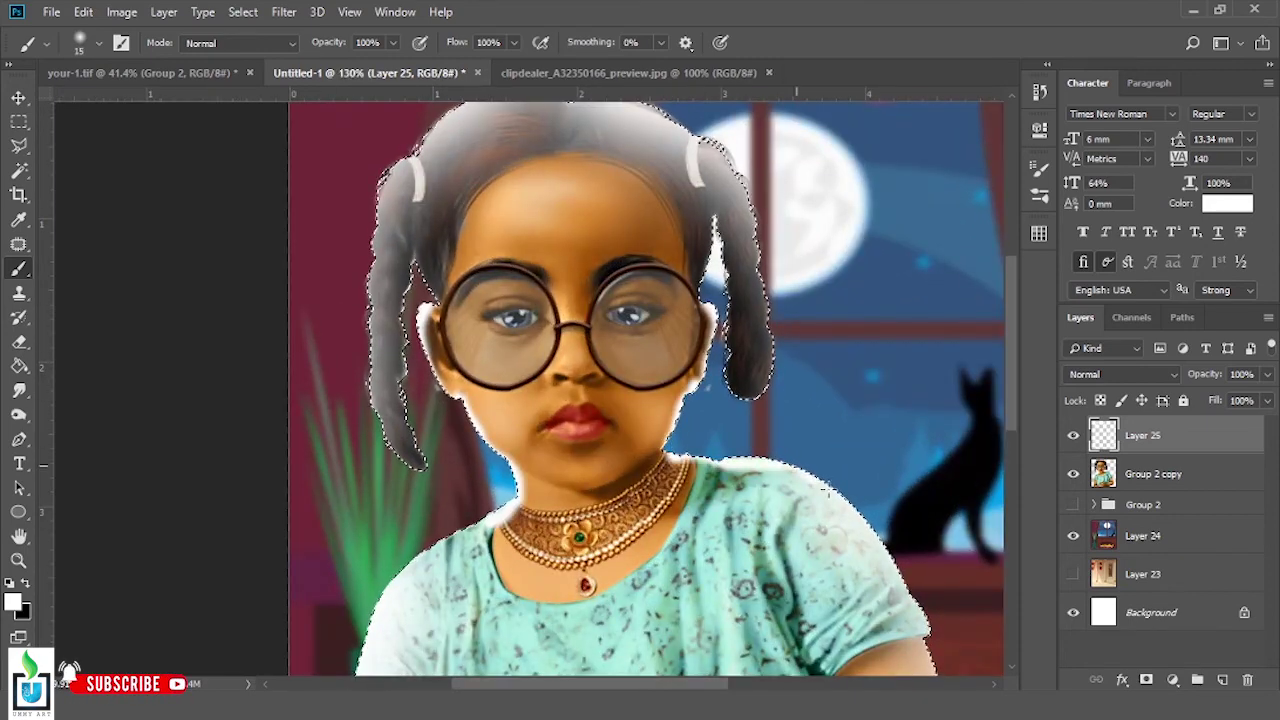
{"action": "scroll", "coordinate": [624, 518], "scroll_direction": "down", "scroll_amount": 5}
Set the hair highlight layer to Overlay at 0% opacity, then stamp all visible layers
{"action": "key", "text": "v"}
{"action": "left_click", "coordinate": [1120, 374]}
{"action": "left_click", "coordinate": [1100, 146]}
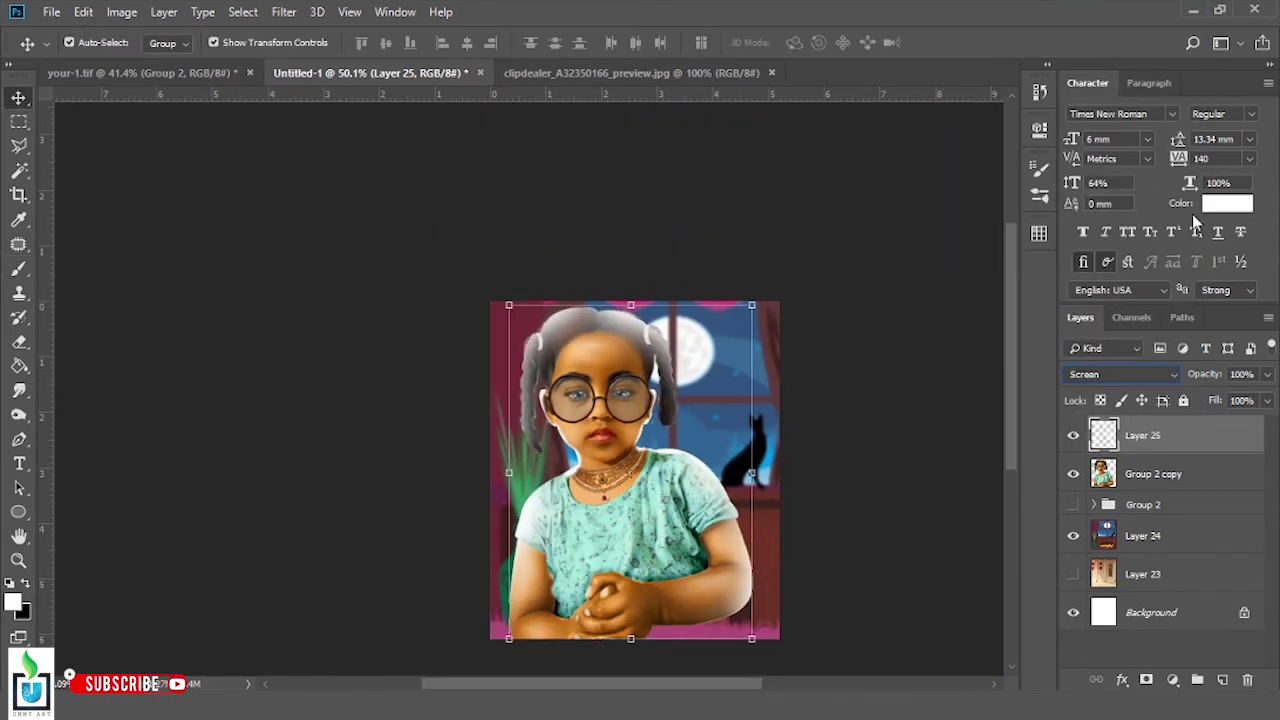
{"action": "key", "text": "0"}
{"action": "key", "text": "0"}
{"action": "left_click", "coordinate": [1120, 374]}
{"action": "left_click", "coordinate": [1100, 206]}
{"action": "key", "text": "2"}
{"action": "key", "text": "3"}
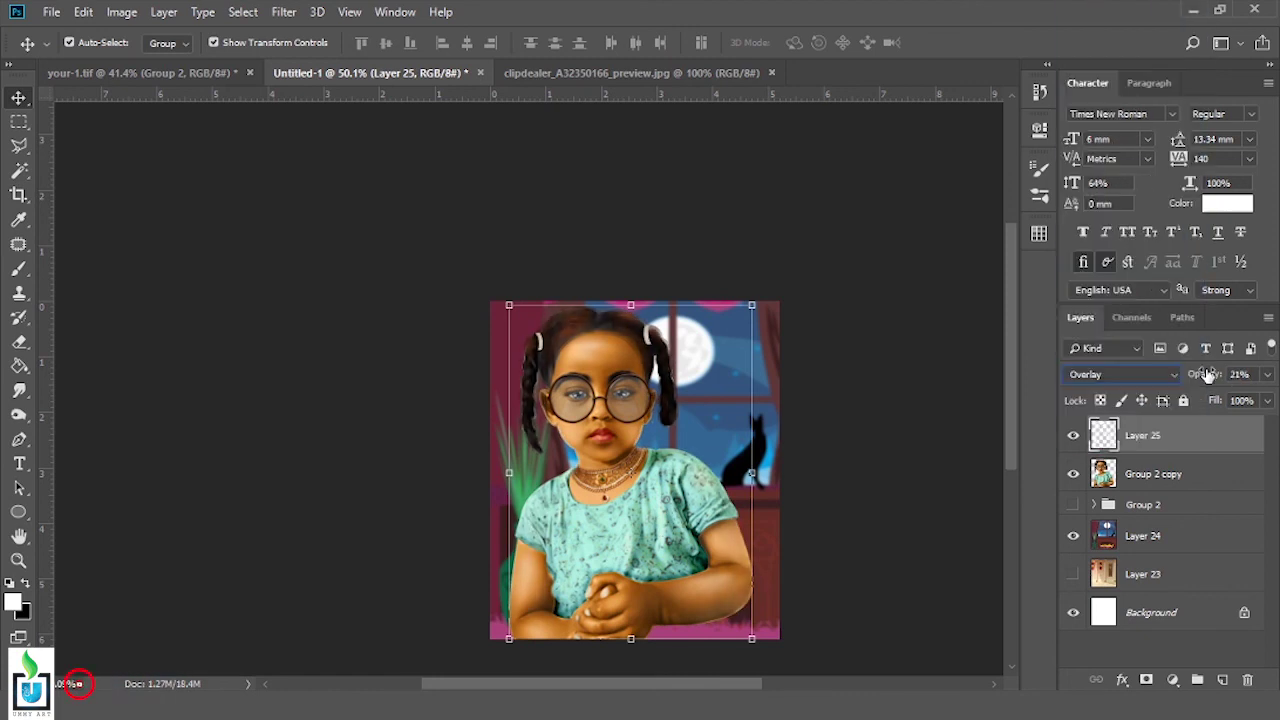
{"action": "key", "text": "0"}
{"action": "key", "text": "0"}
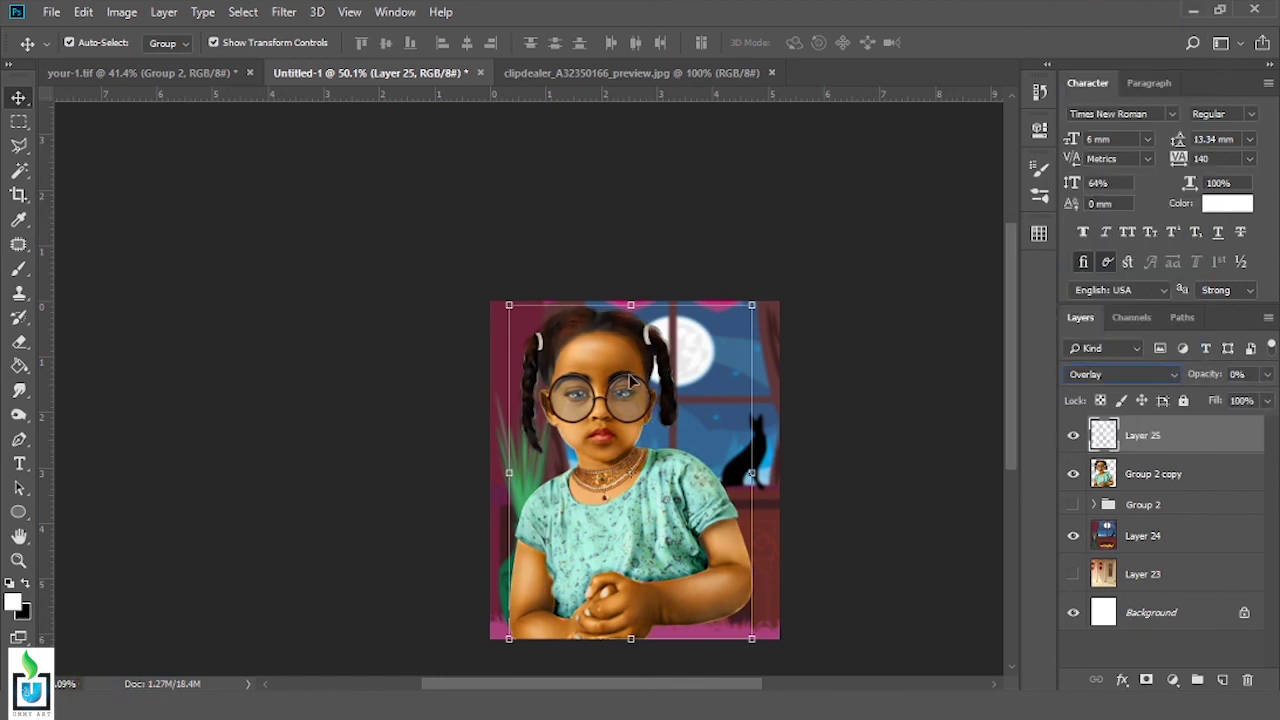
{"action": "key", "text": "ctrl+shift+alt+e"}
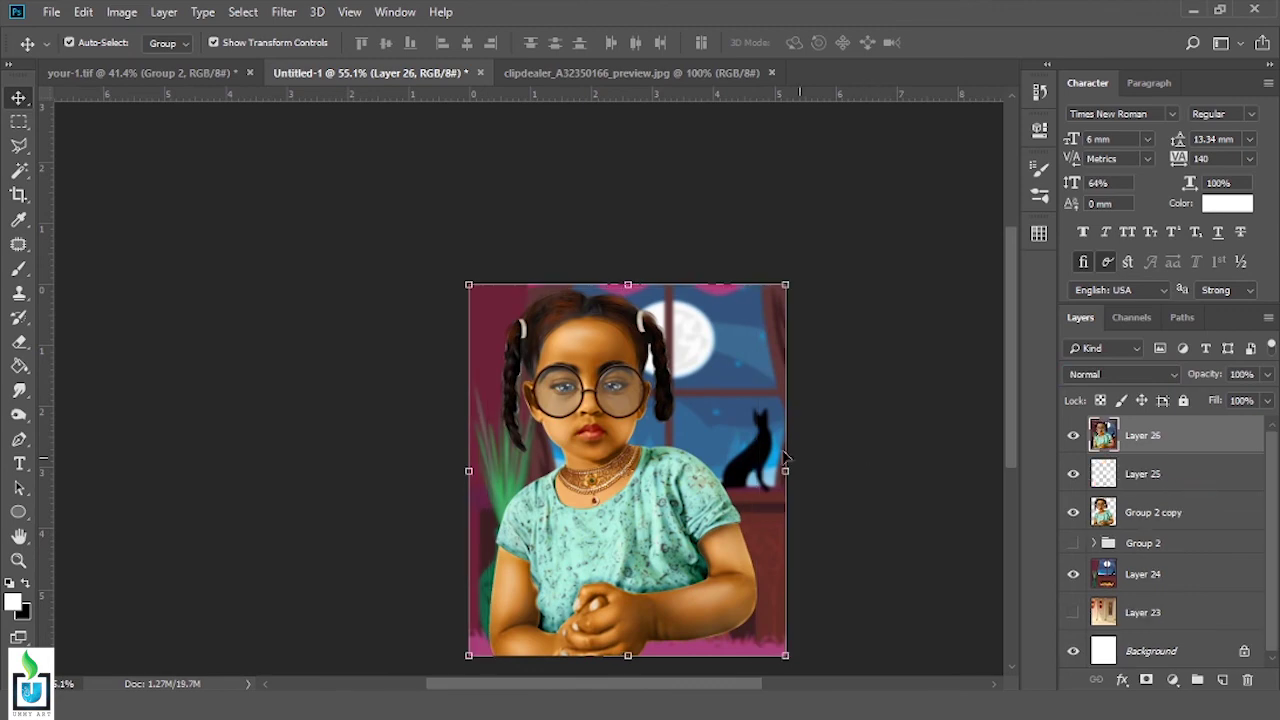
{"action": "key", "text": "ctrl+plus"}
In Camera Raw, set Temperature -17, Tint -11, Contrast +9 and Highlights +9
{"action": "scroll", "coordinate": [453, 402], "scroll_direction": "up", "scroll_amount": 3}
{"action": "scroll", "coordinate": [449, 323], "scroll_direction": "down", "scroll_amount": 4}
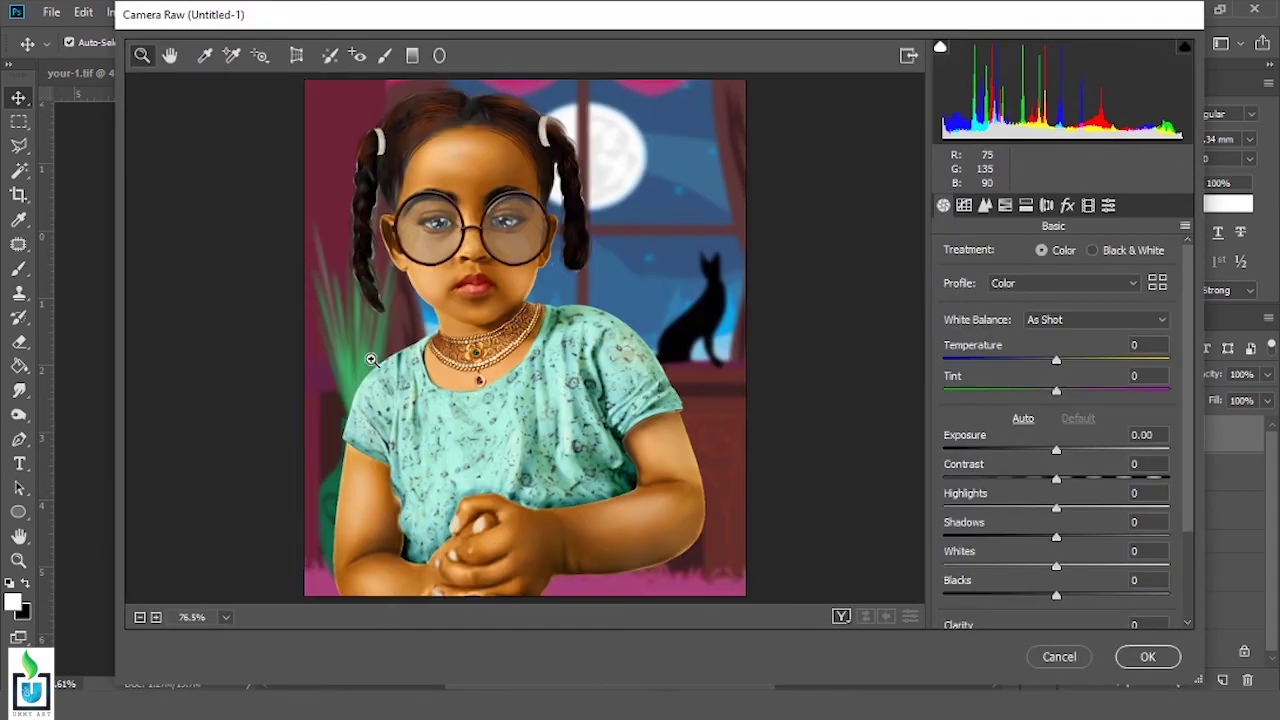
{"action": "mouse_move", "coordinate": [1056, 360]}
{"action": "left_mouse_down"}
{"action": "mouse_move", "coordinate": [1037, 360]}
{"action": "mouse_move", "coordinate": [1044, 390]}
{"action": "left_mouse_up"}
{"action": "left_click_drag", "start_coordinate": [1086, 478], "coordinate": [1066, 478]}
{"action": "mouse_move", "coordinate": [1056, 508]}
{"action": "left_mouse_down"}
{"action": "mouse_move", "coordinate": [1011, 494]}
{"action": "mouse_move", "coordinate": [1094, 494]}
{"action": "mouse_move", "coordinate": [1048, 522]}
{"action": "left_mouse_up"}
{"action": "scroll", "coordinate": [1190, 517], "scroll_direction": "down", "scroll_amount": 2}
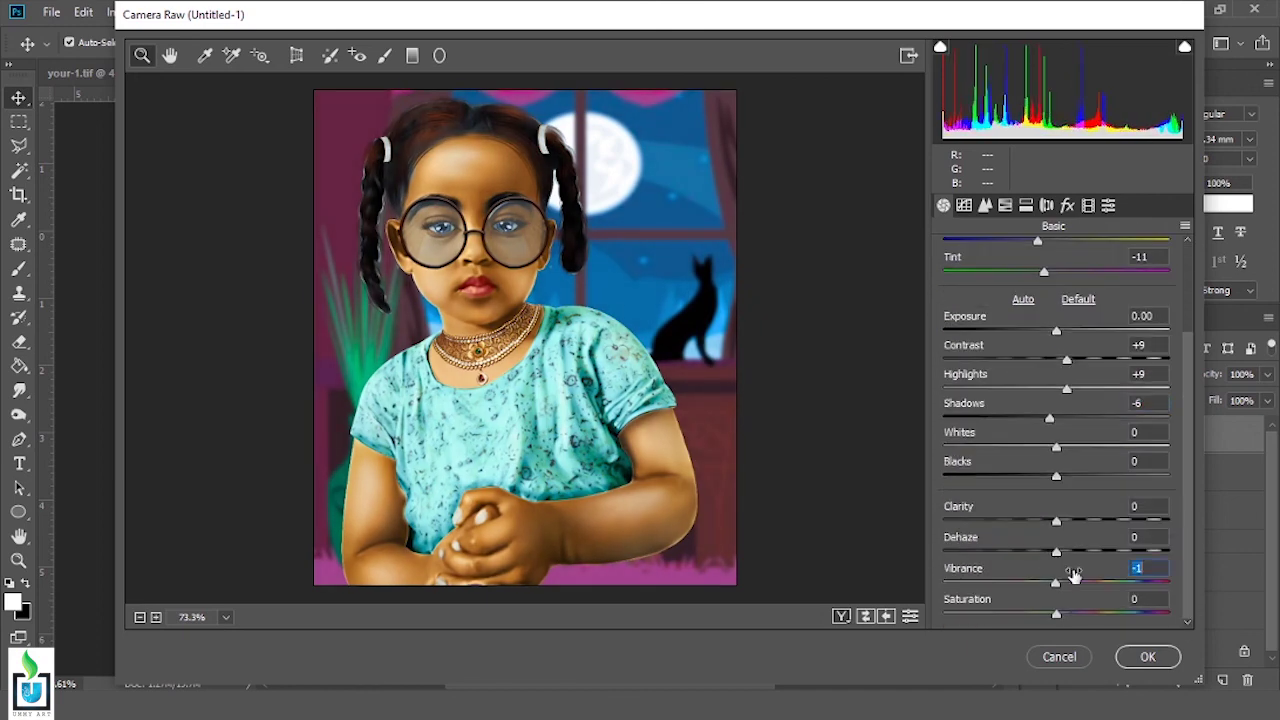
{"action": "left_click_drag", "start_coordinate": [1072, 576], "coordinate": [1077, 606]}
In the HSL hue adjustments, shift Reds to -26
{"action": "scroll", "coordinate": [1060, 450], "scroll_direction": "up", "scroll_amount": 3}
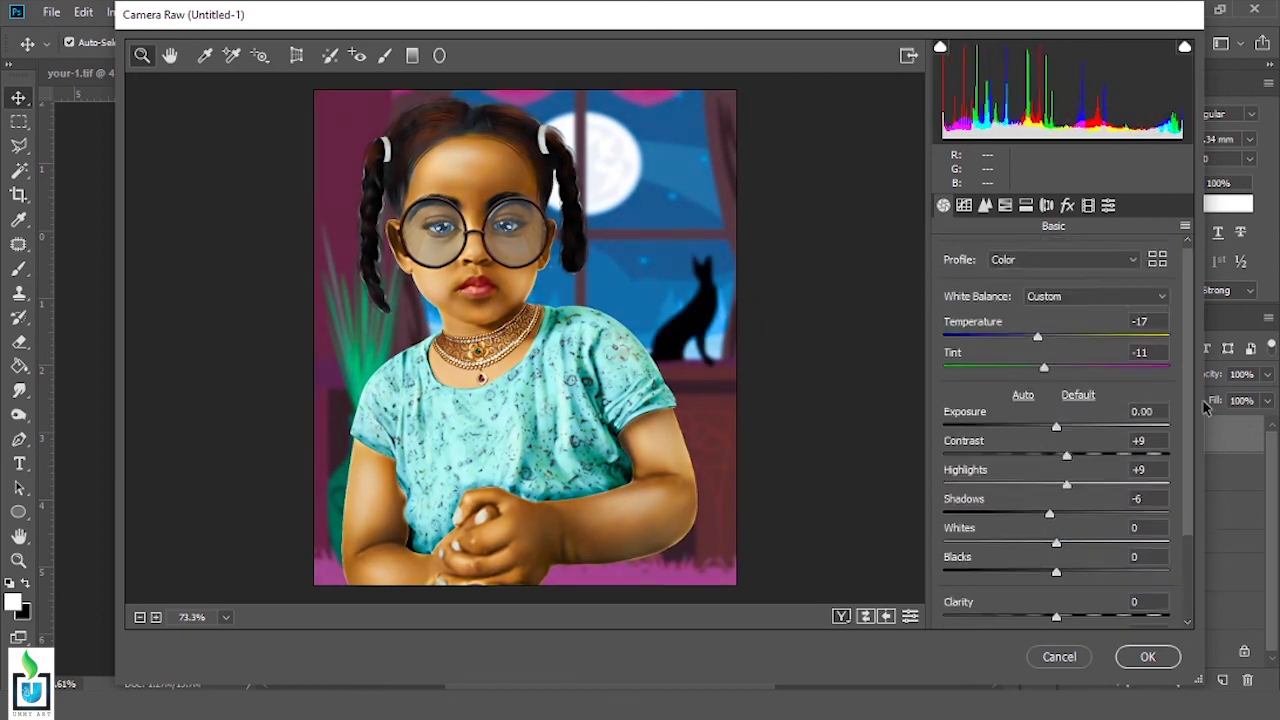
{"action": "scroll", "coordinate": [1040, 330], "scroll_direction": "up", "scroll_amount": 3}
{"action": "left_click", "coordinate": [1005, 205]}
{"action": "mouse_move", "coordinate": [1062, 323]}
{"action": "left_mouse_down"}
{"action": "mouse_move", "coordinate": [951, 323]}
{"action": "mouse_move", "coordinate": [1033, 323]}
{"action": "mouse_move", "coordinate": [1114, 359]}
{"action": "left_mouse_up"}
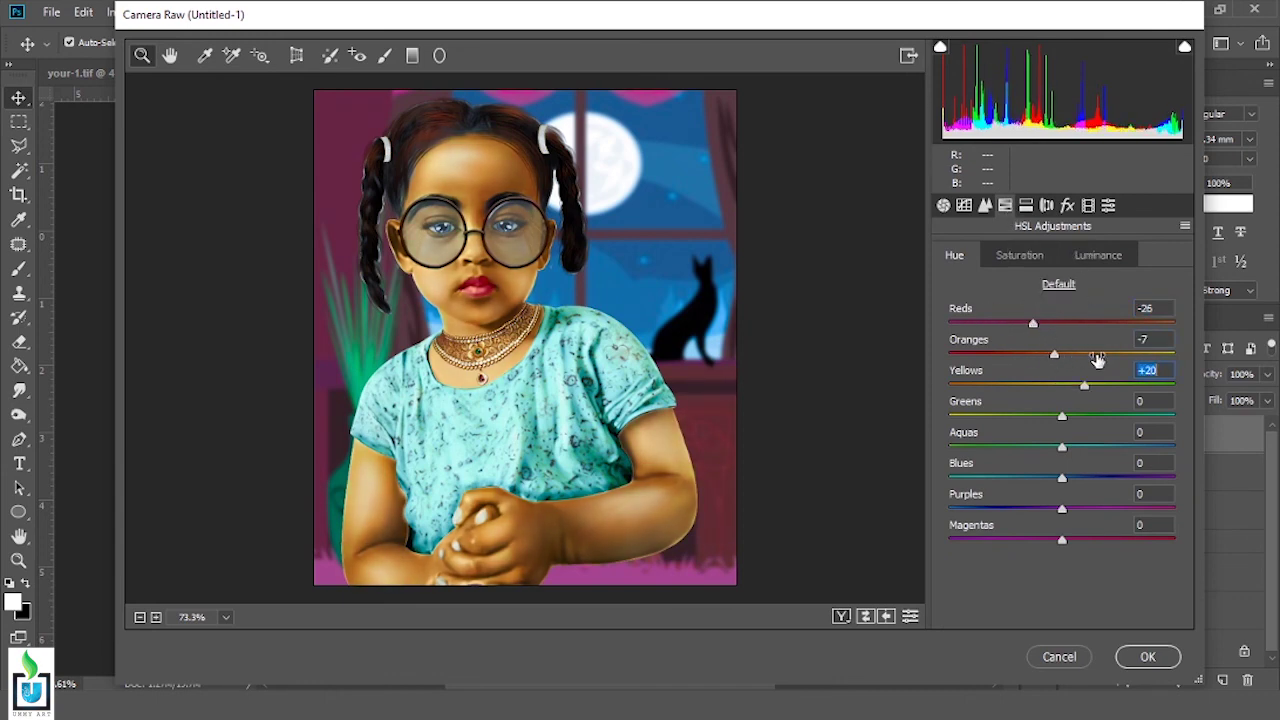